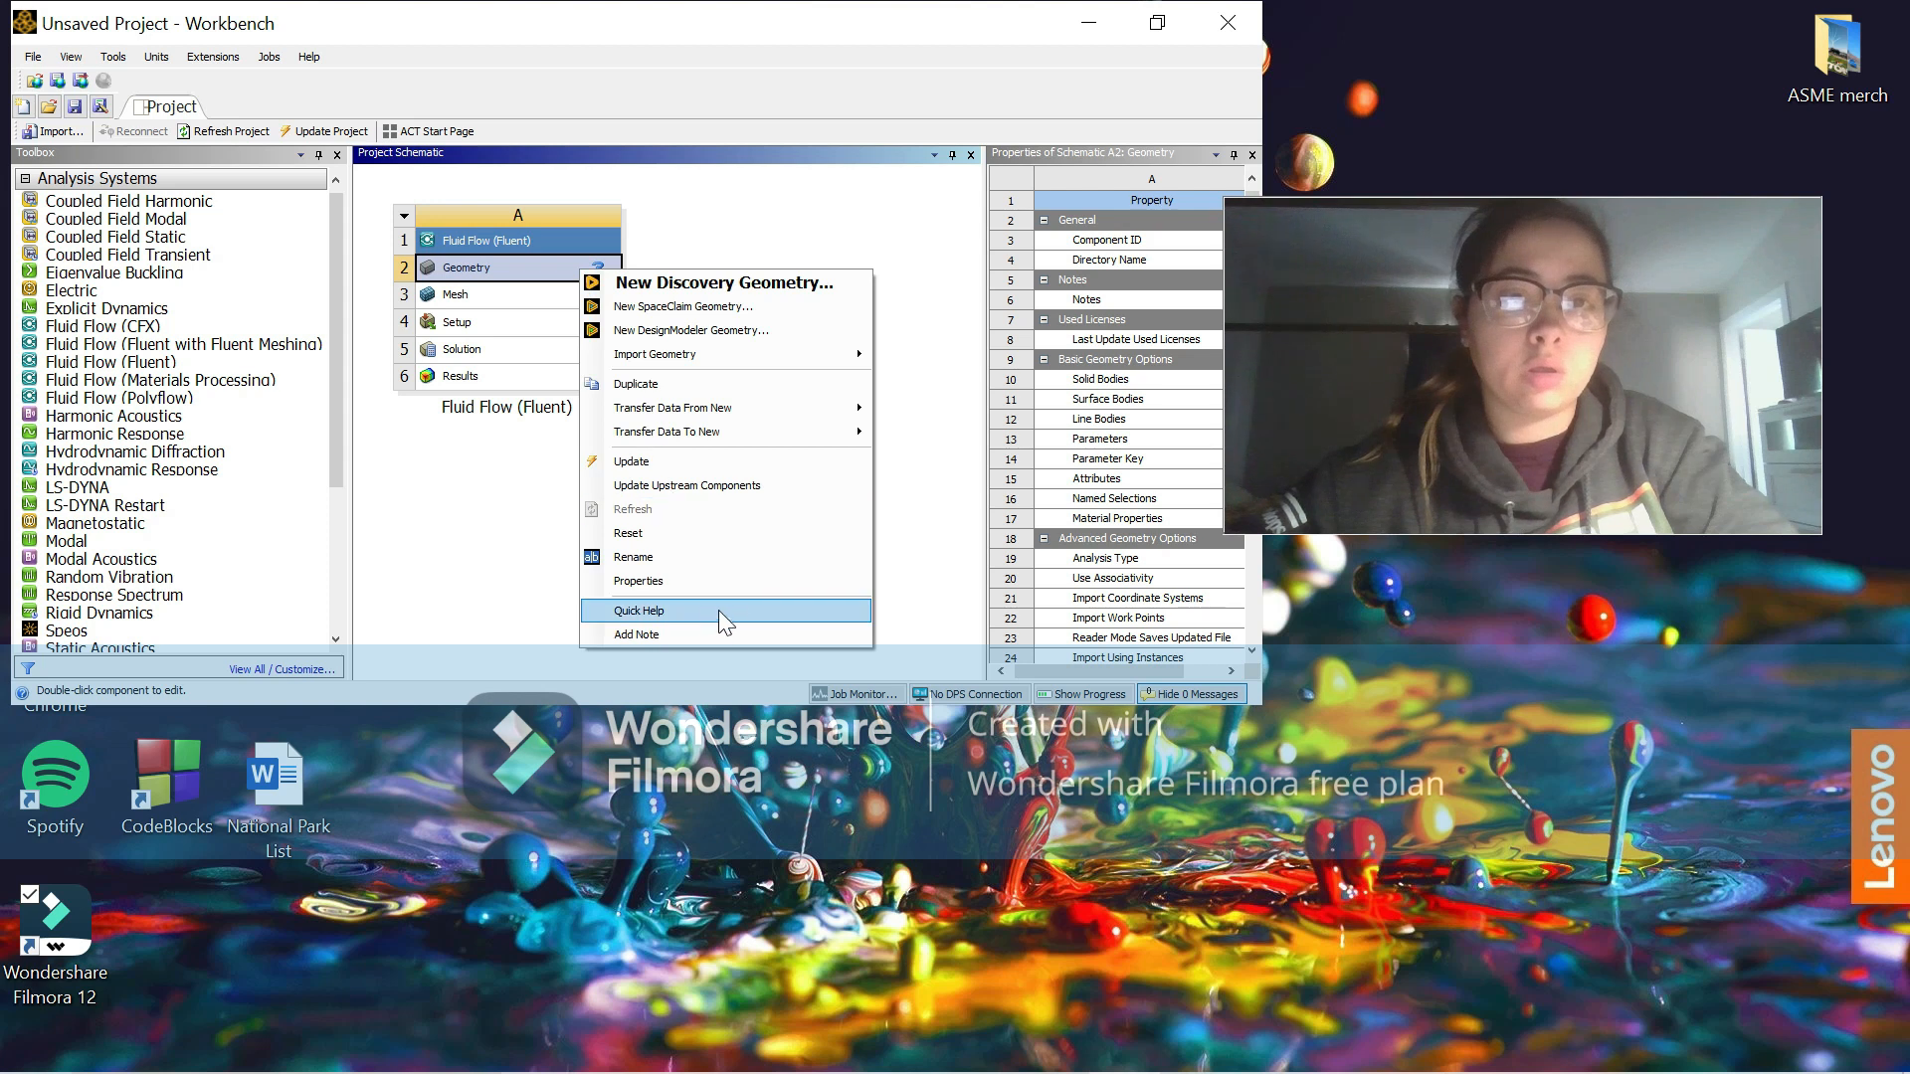
Step: Show the Geometry component's properties in a maximized project window and set its Analysis Type to 2D
{"action": "left_click", "coordinate": [737, 580]}
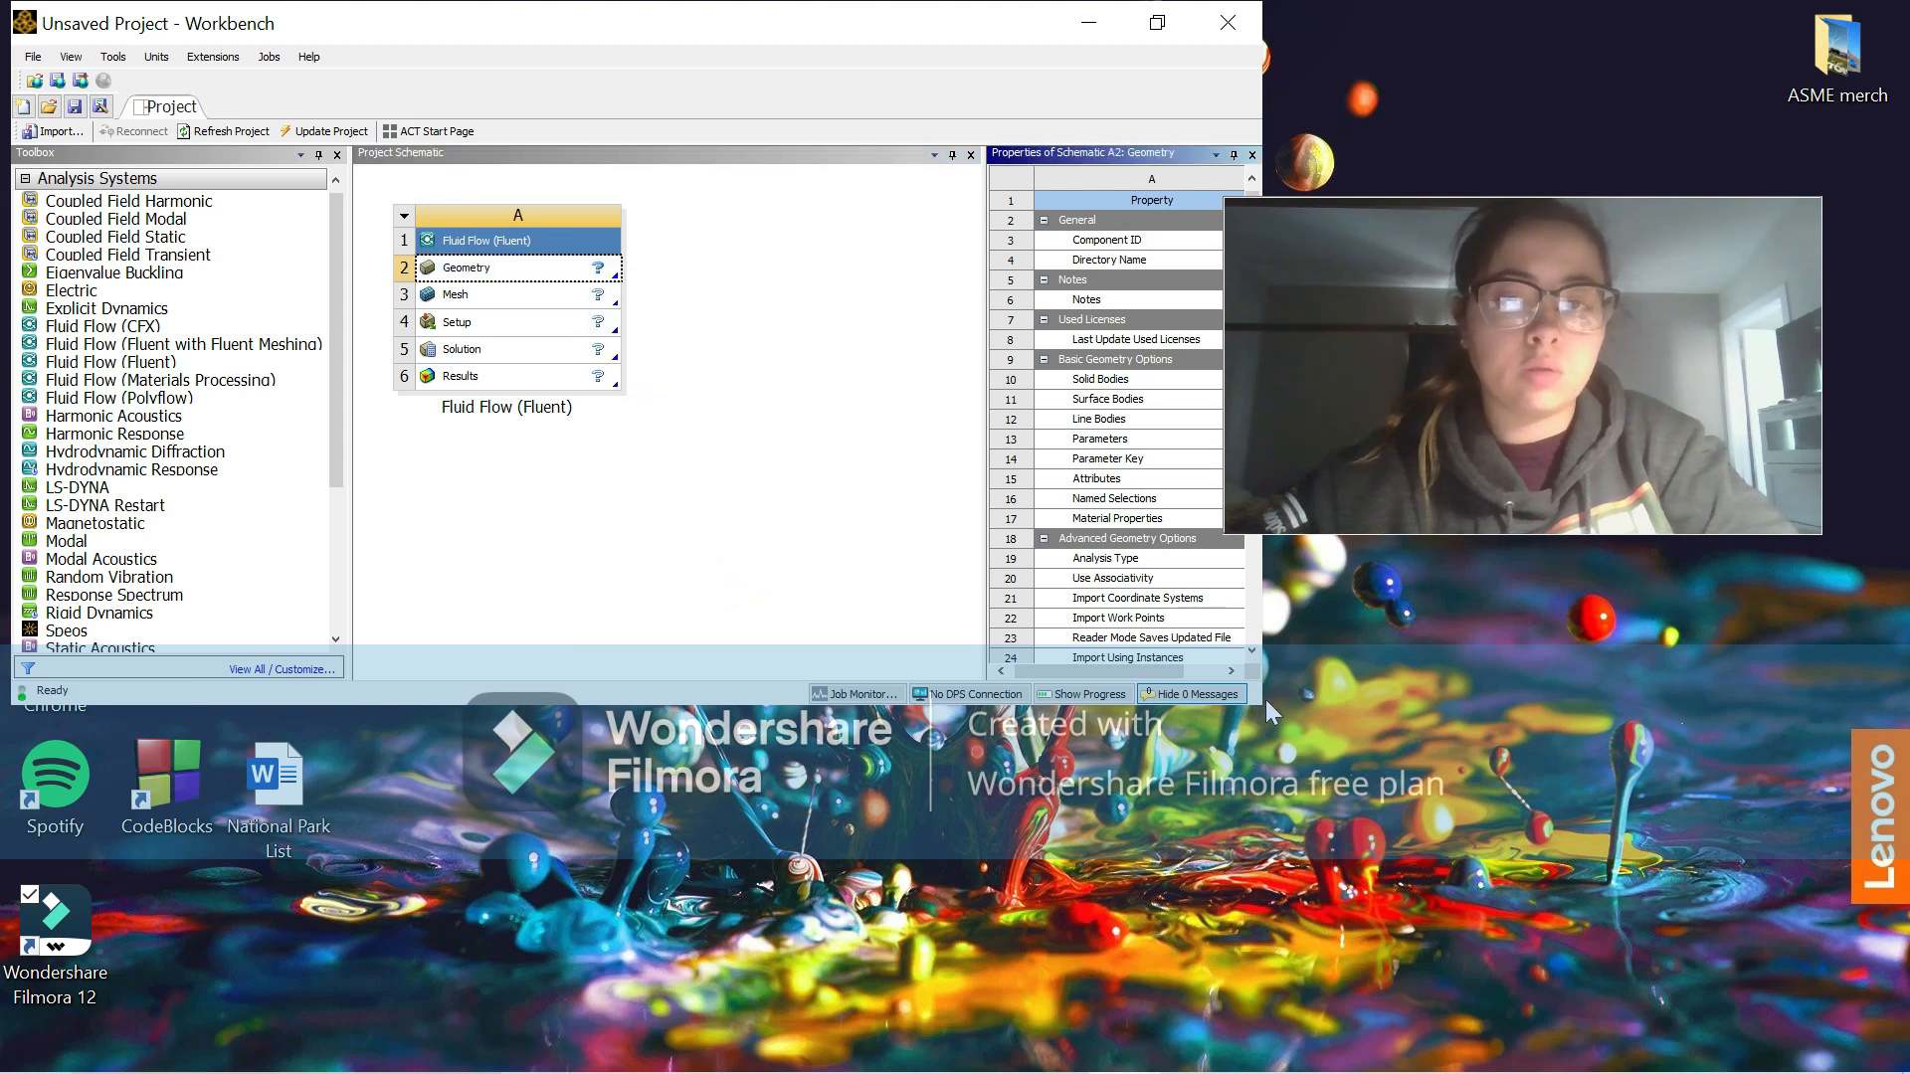
{"action": "left_click", "coordinate": [1156, 26]}
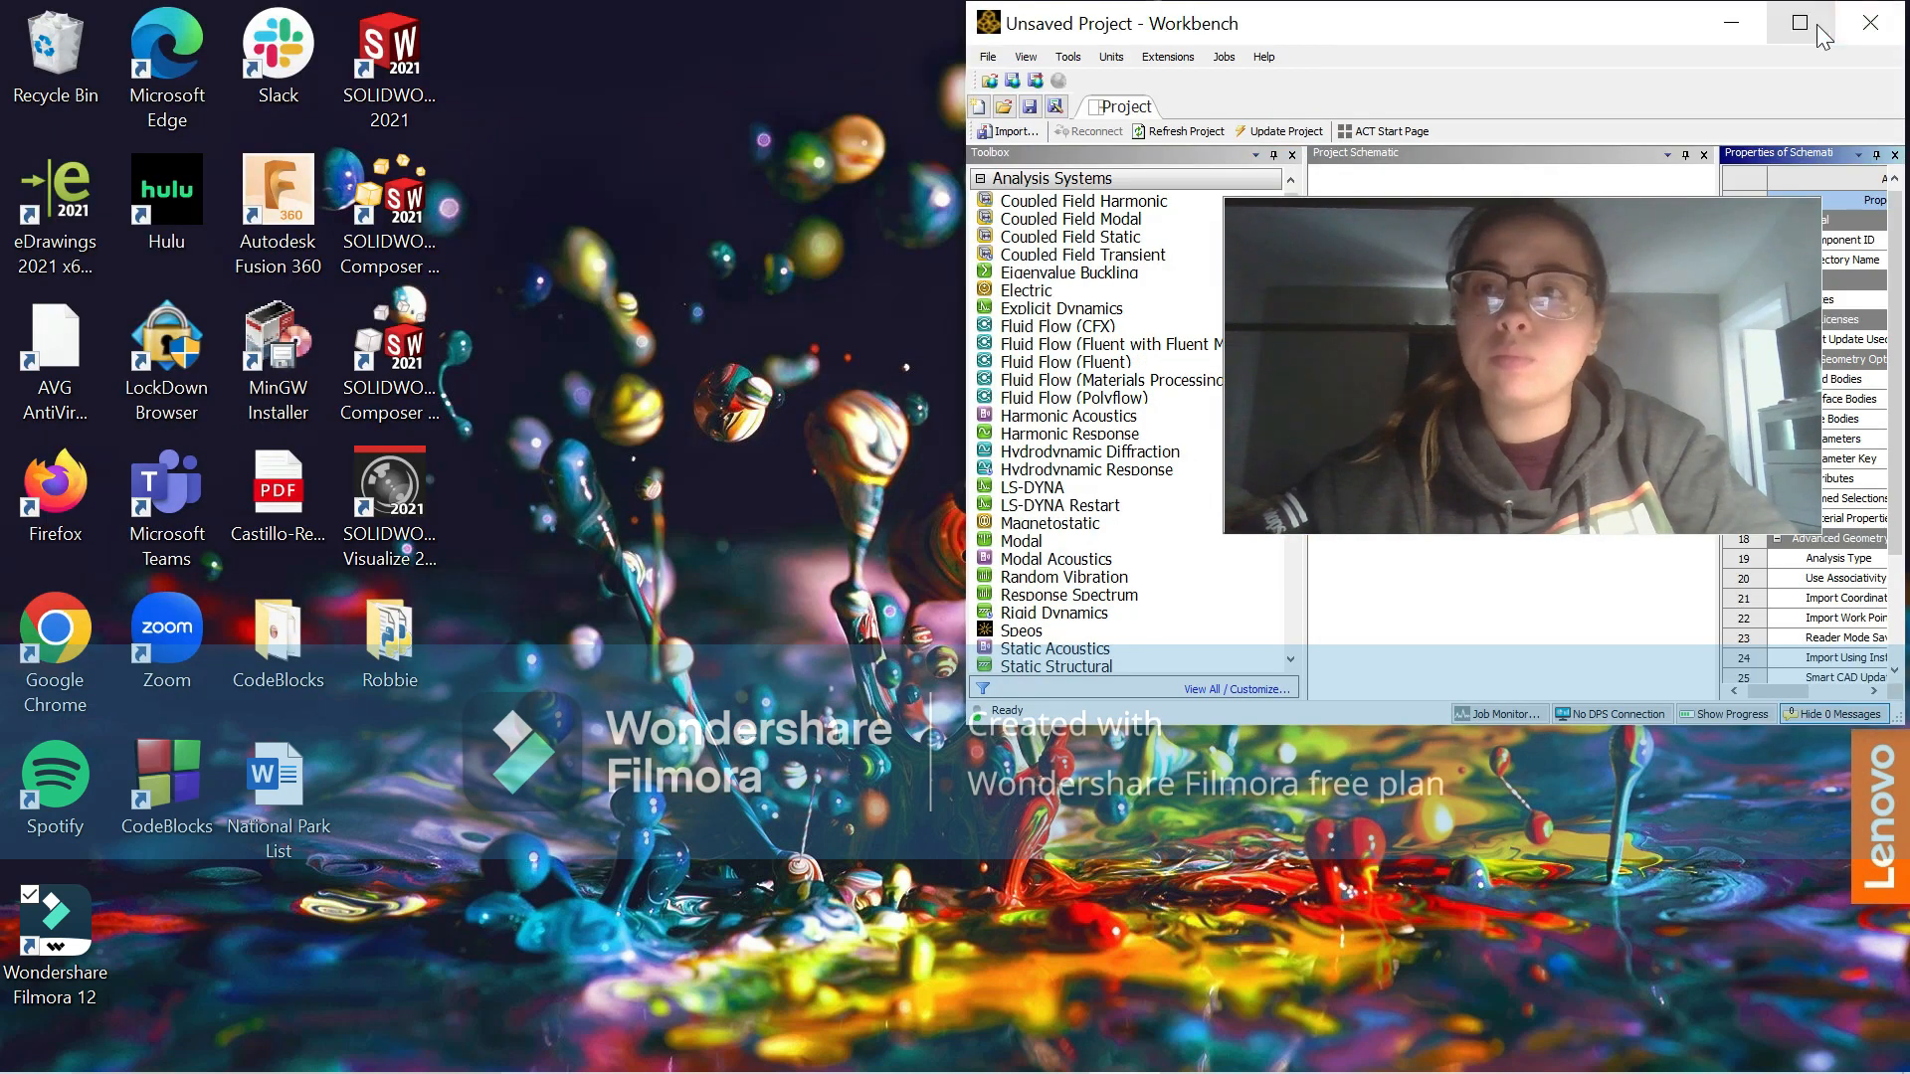
{"action": "left_click", "coordinate": [1816, 23]}
{"action": "left_click", "coordinate": [1589, 394]}
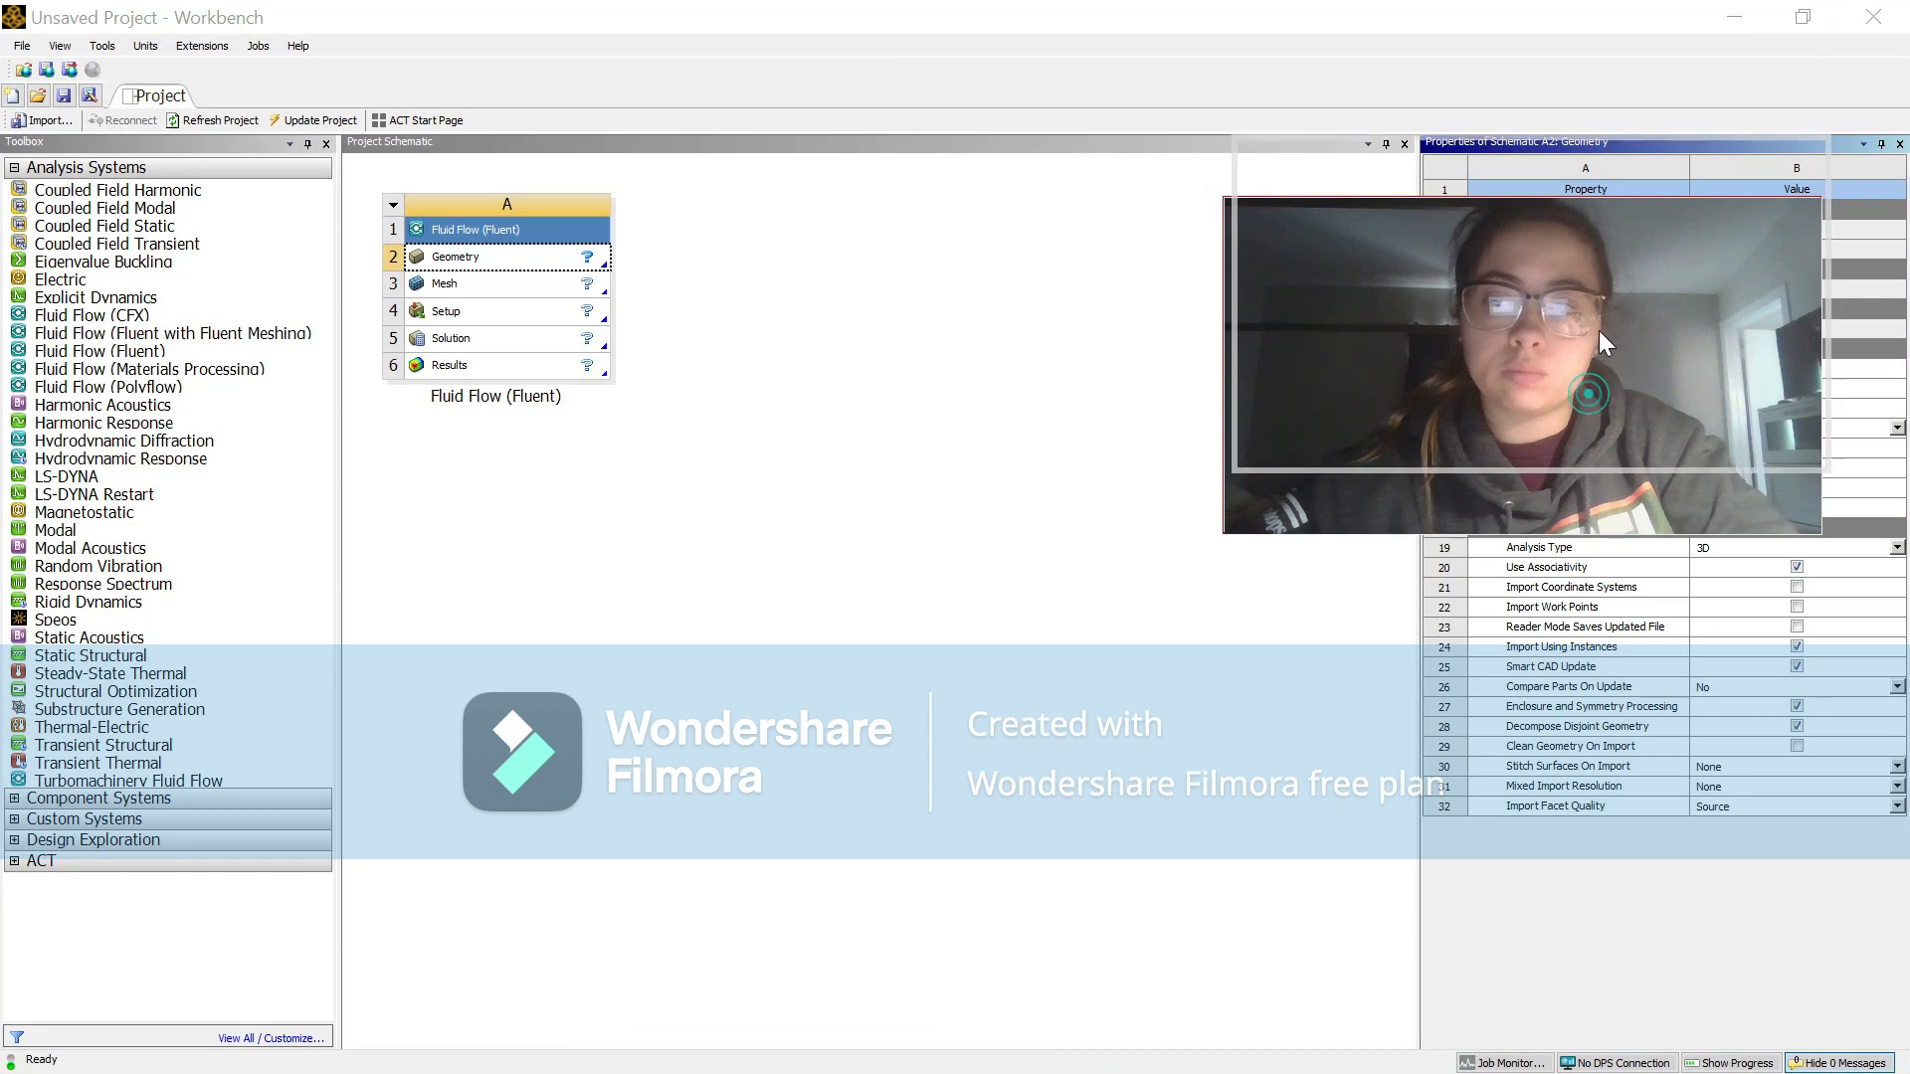
{"action": "left_click", "coordinate": [1744, 550]}
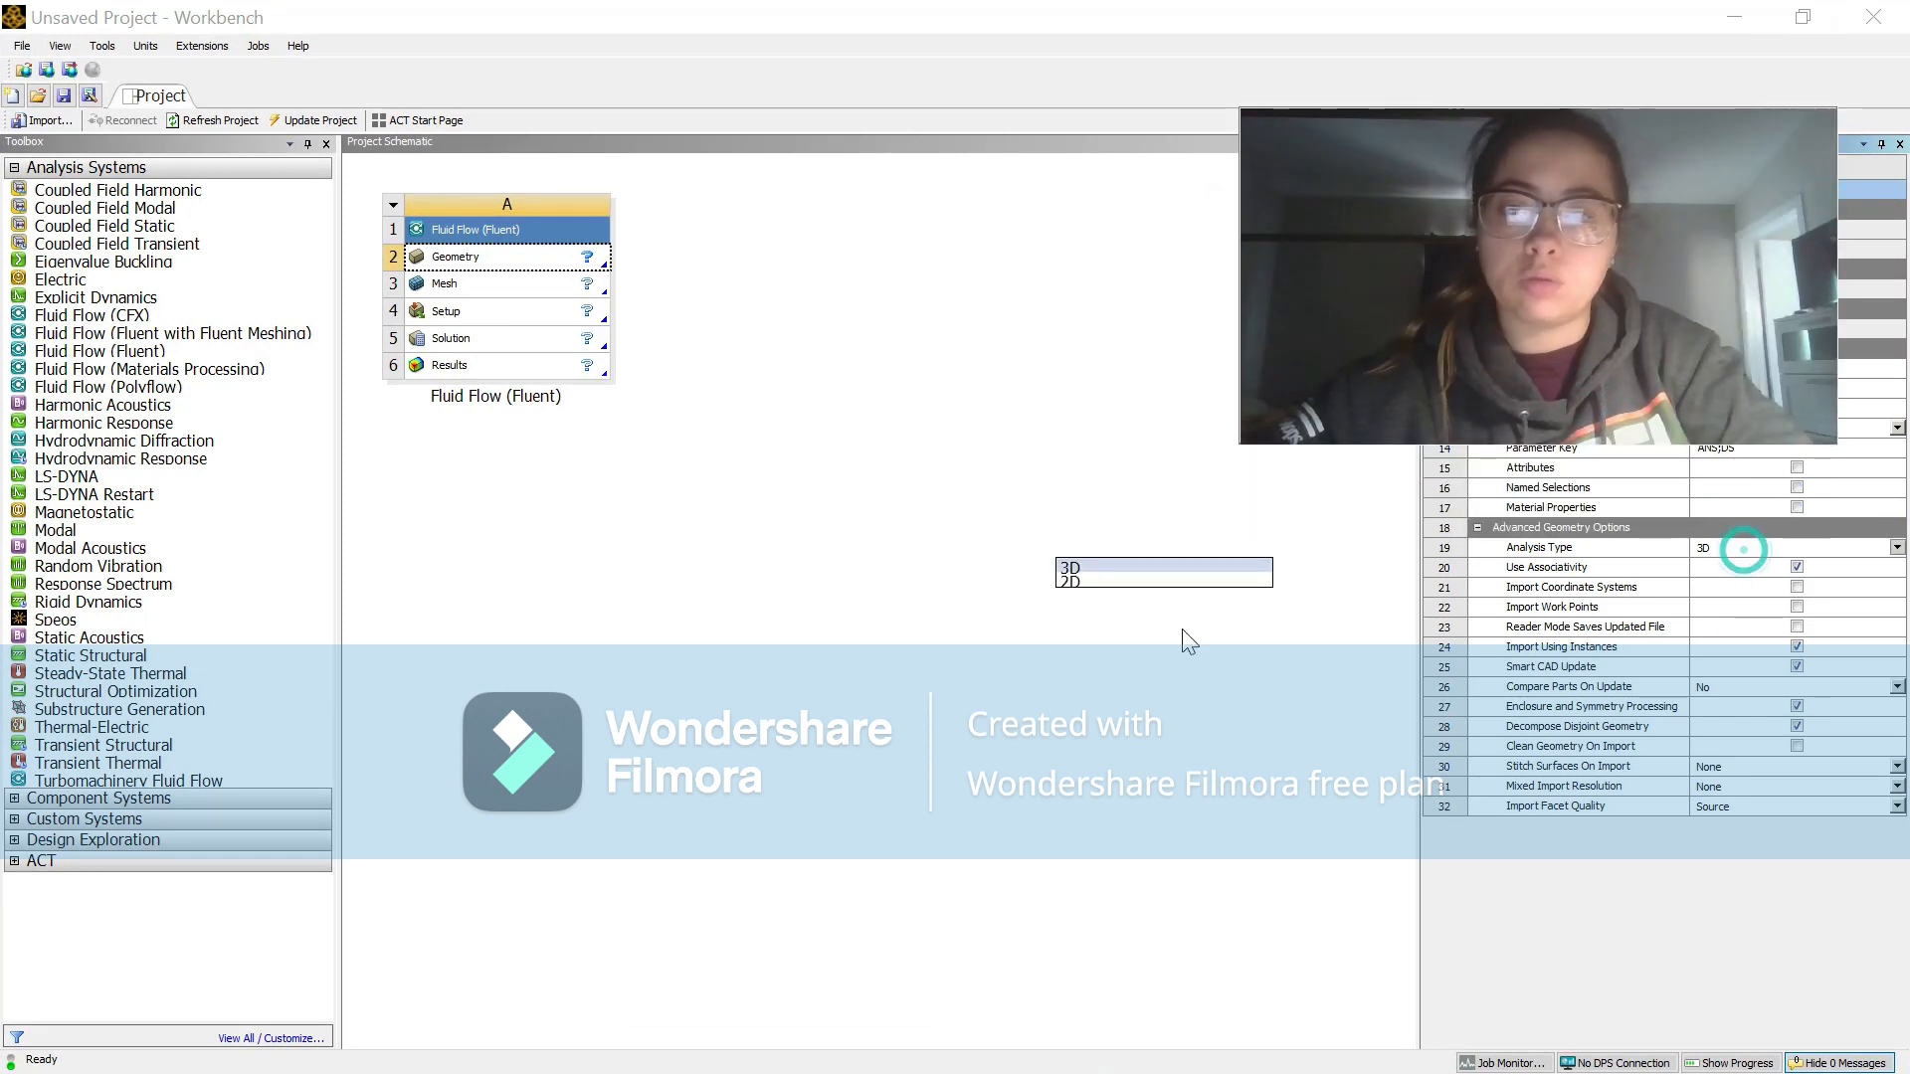
{"action": "left_click", "coordinate": [1112, 580]}
{"action": "left_click", "coordinate": [711, 656]}
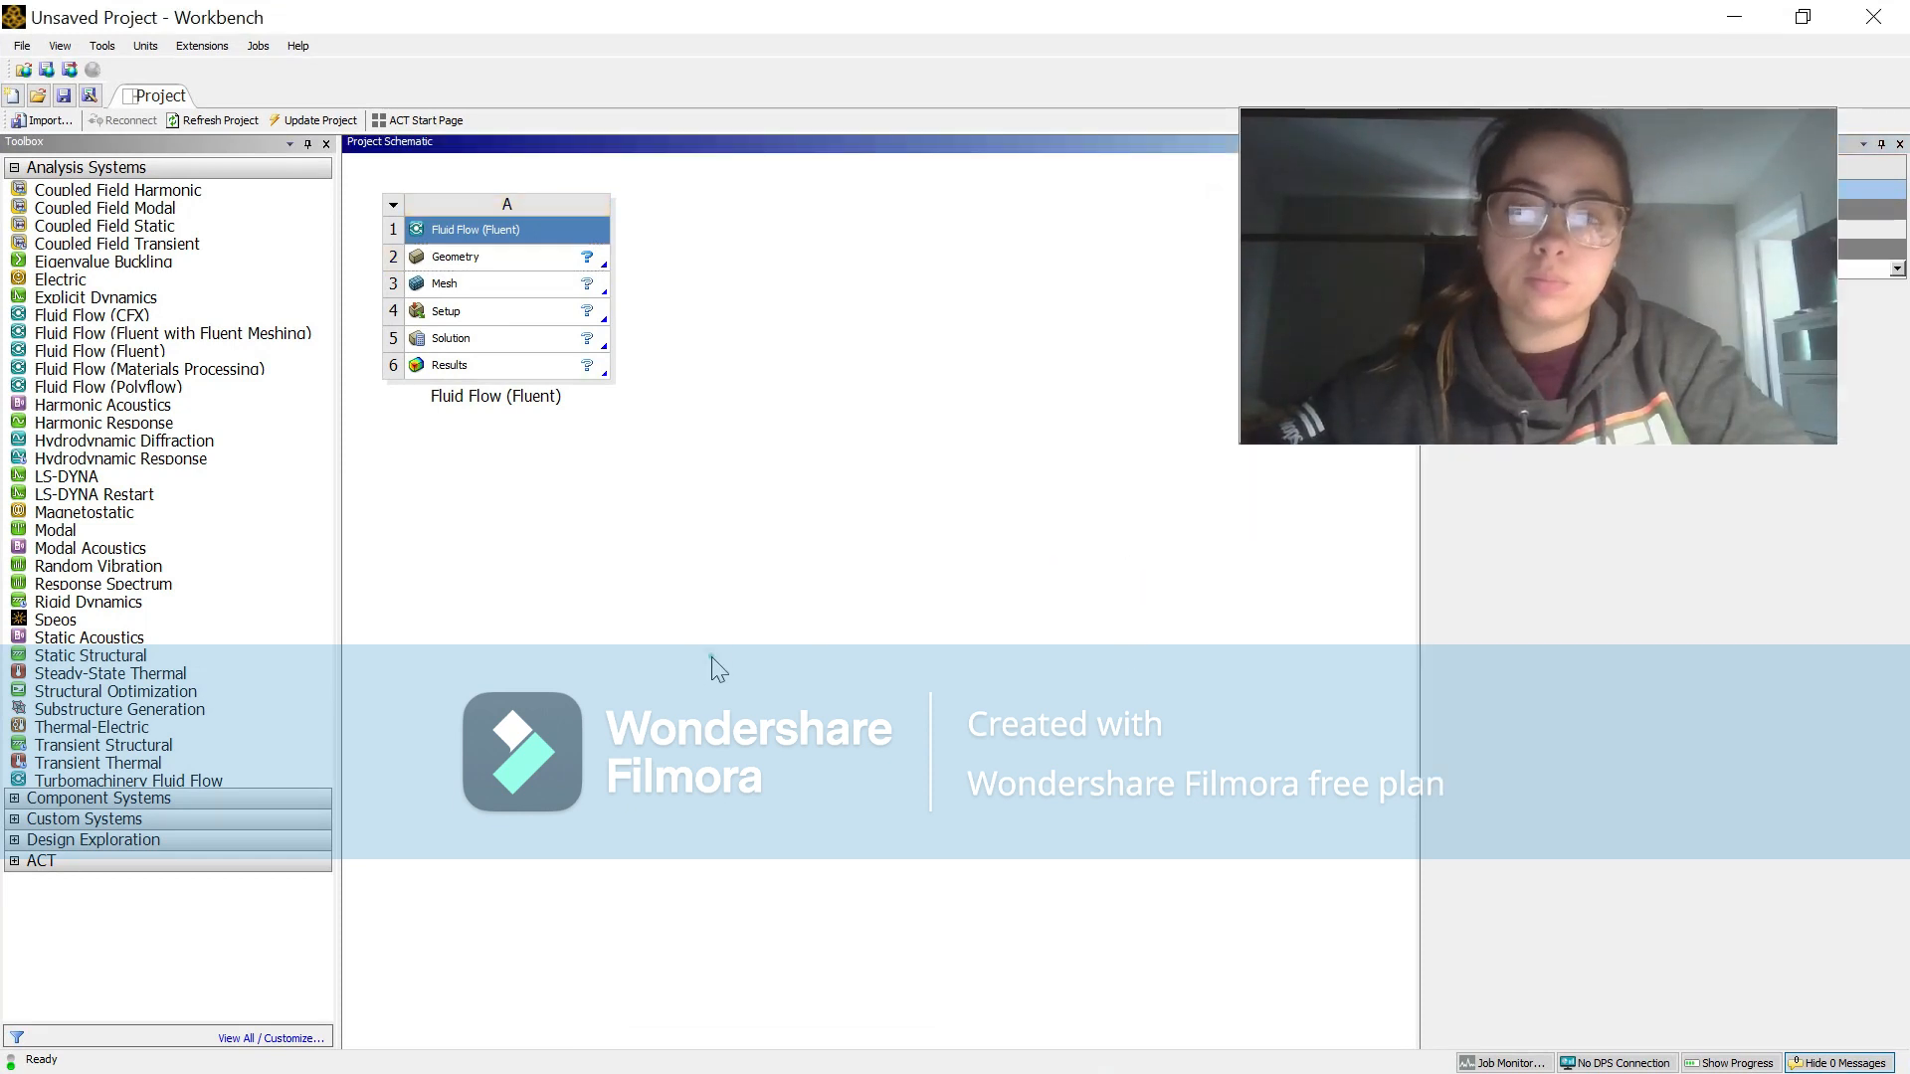
Step: Create a new DesignModeler geometry for the Geometry component of the Fluid Flow (Fluent) system
{"action": "left_click", "coordinate": [517, 258]}
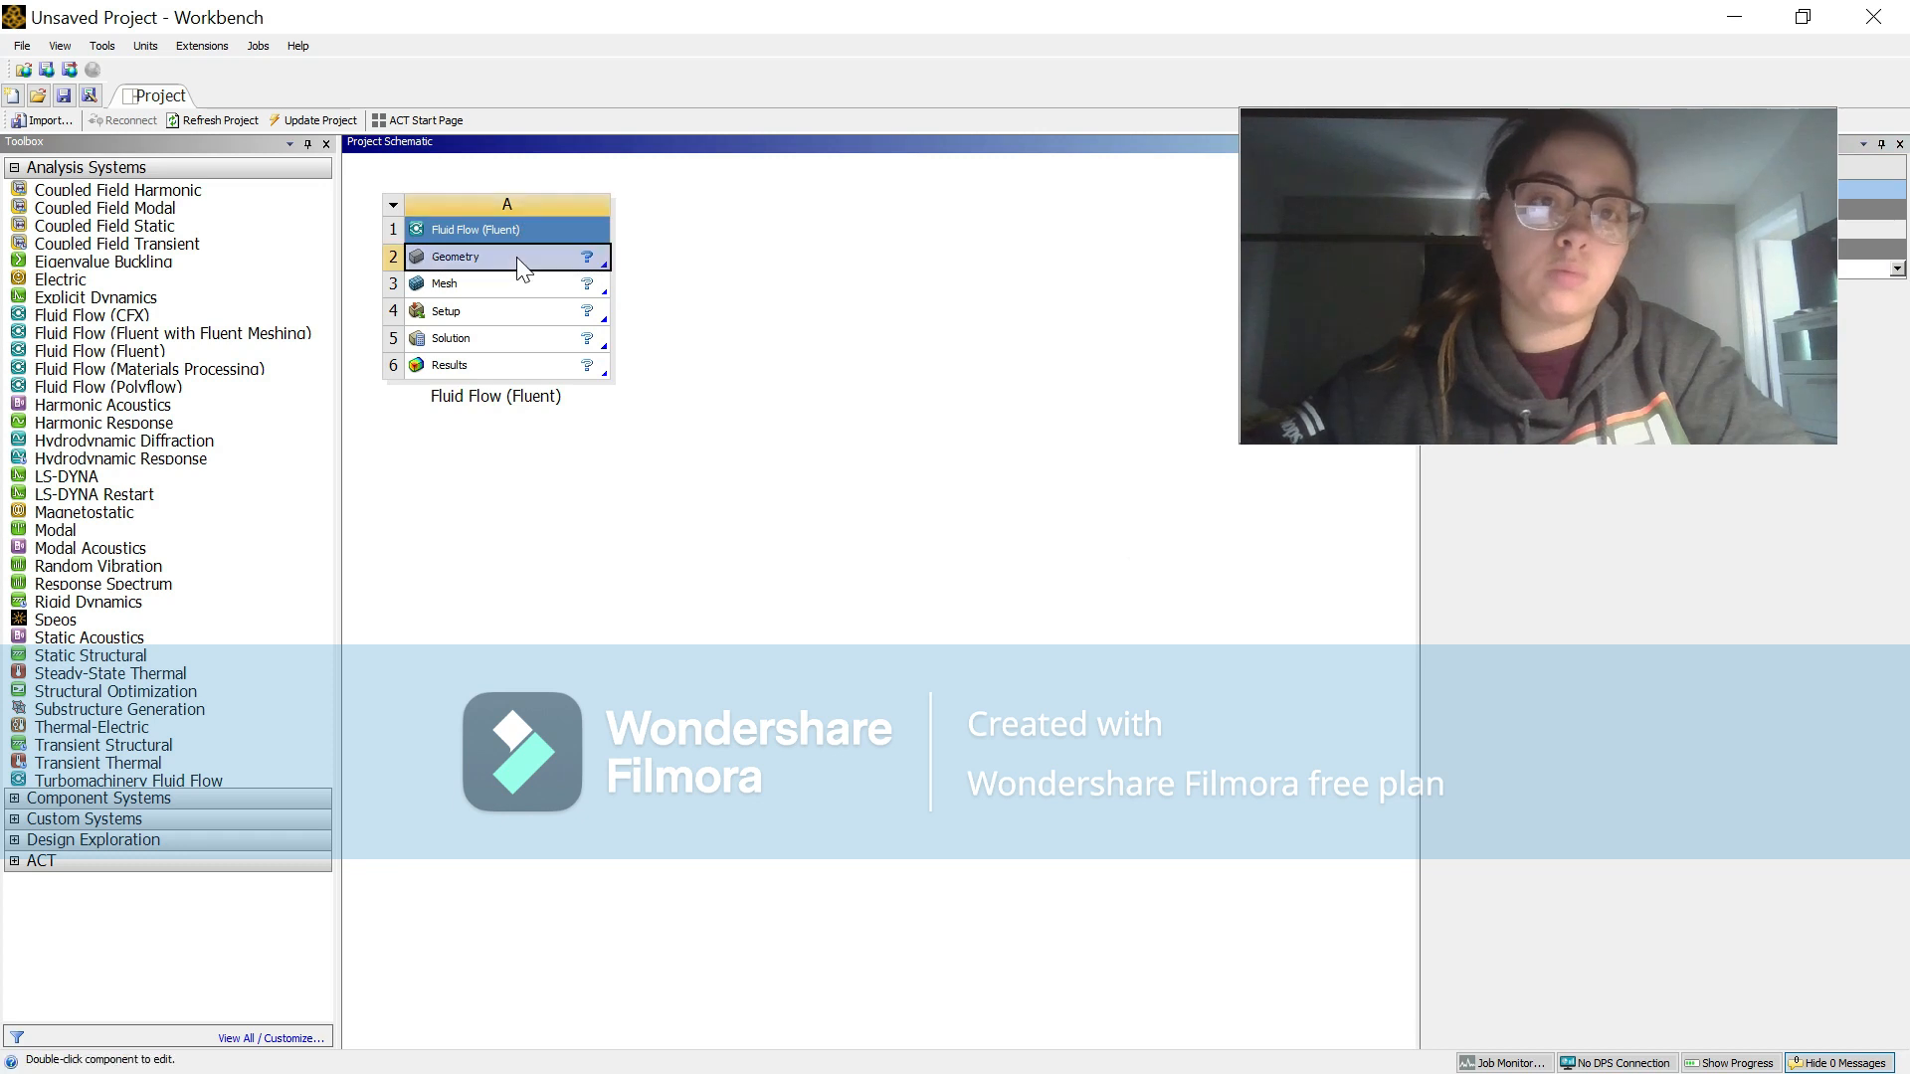
{"action": "right_click", "coordinate": [517, 257]}
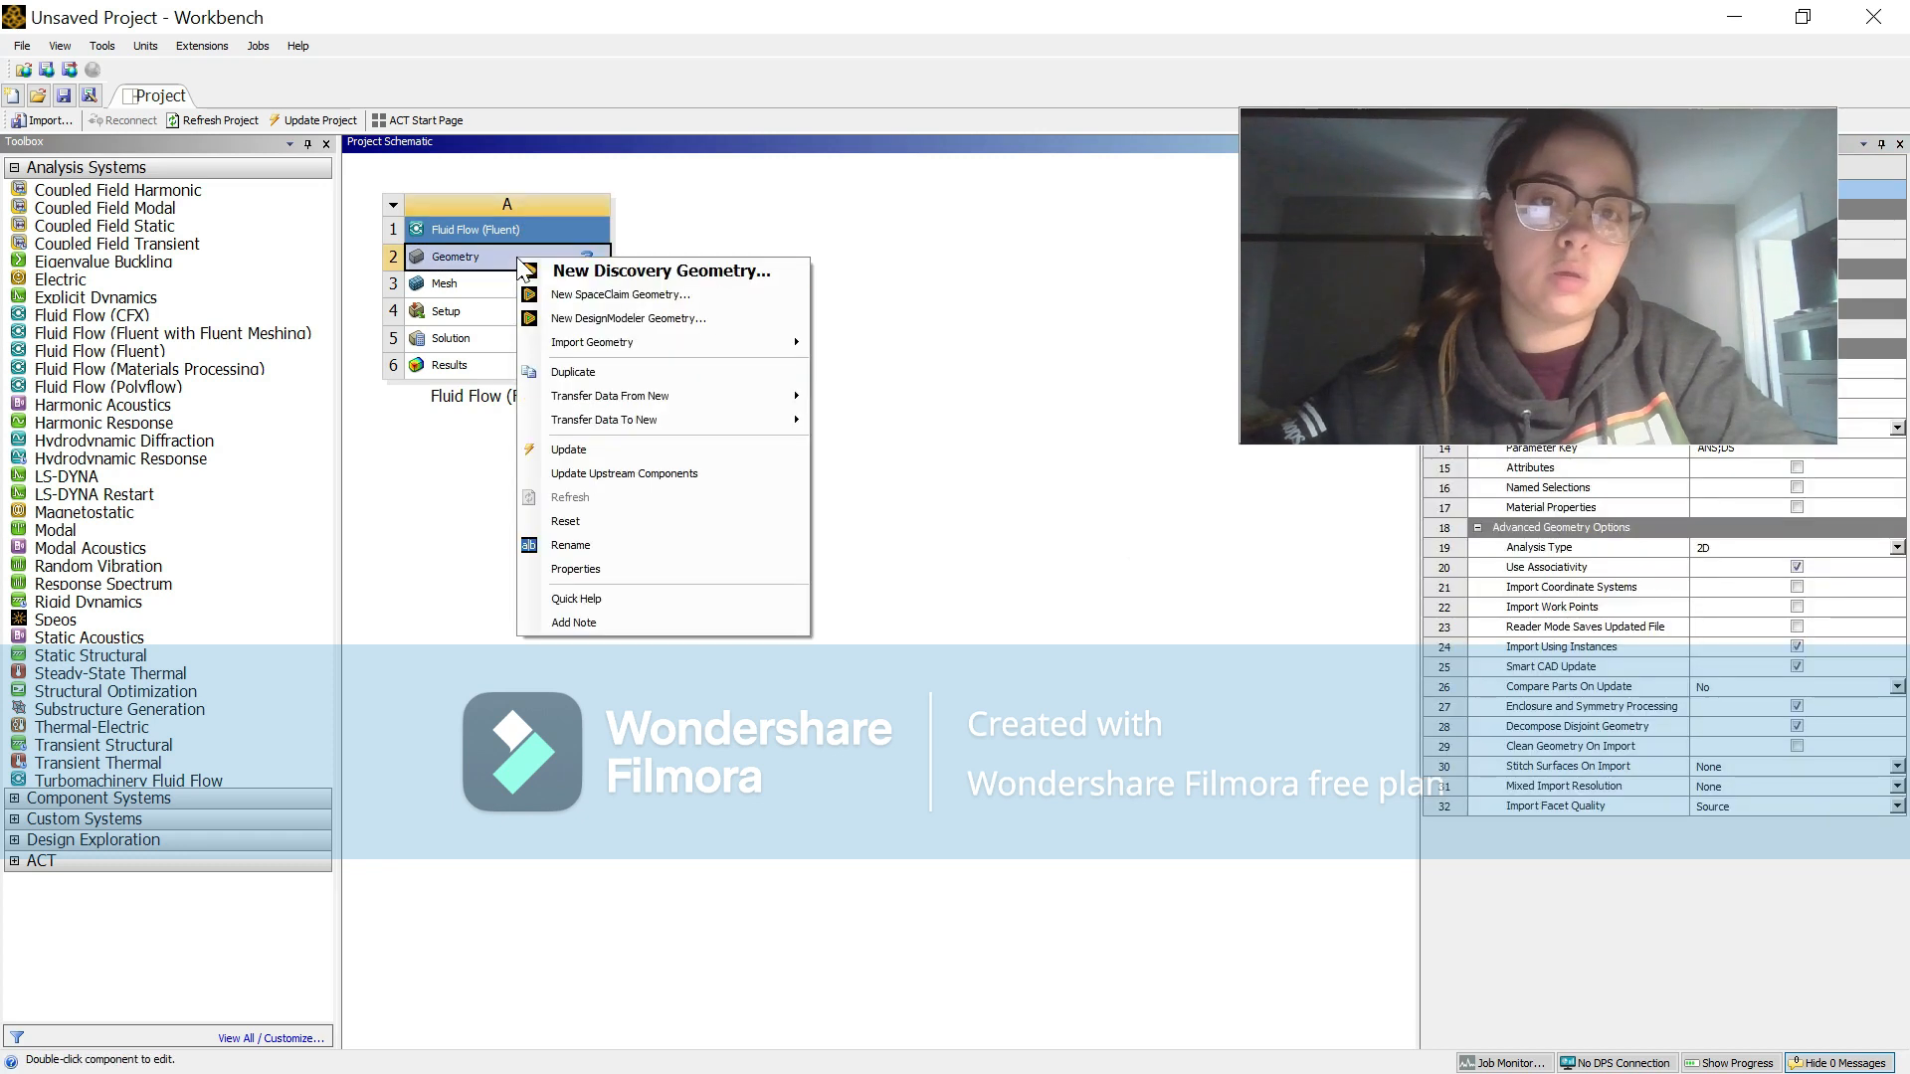
{"action": "left_click", "coordinate": [625, 318]}
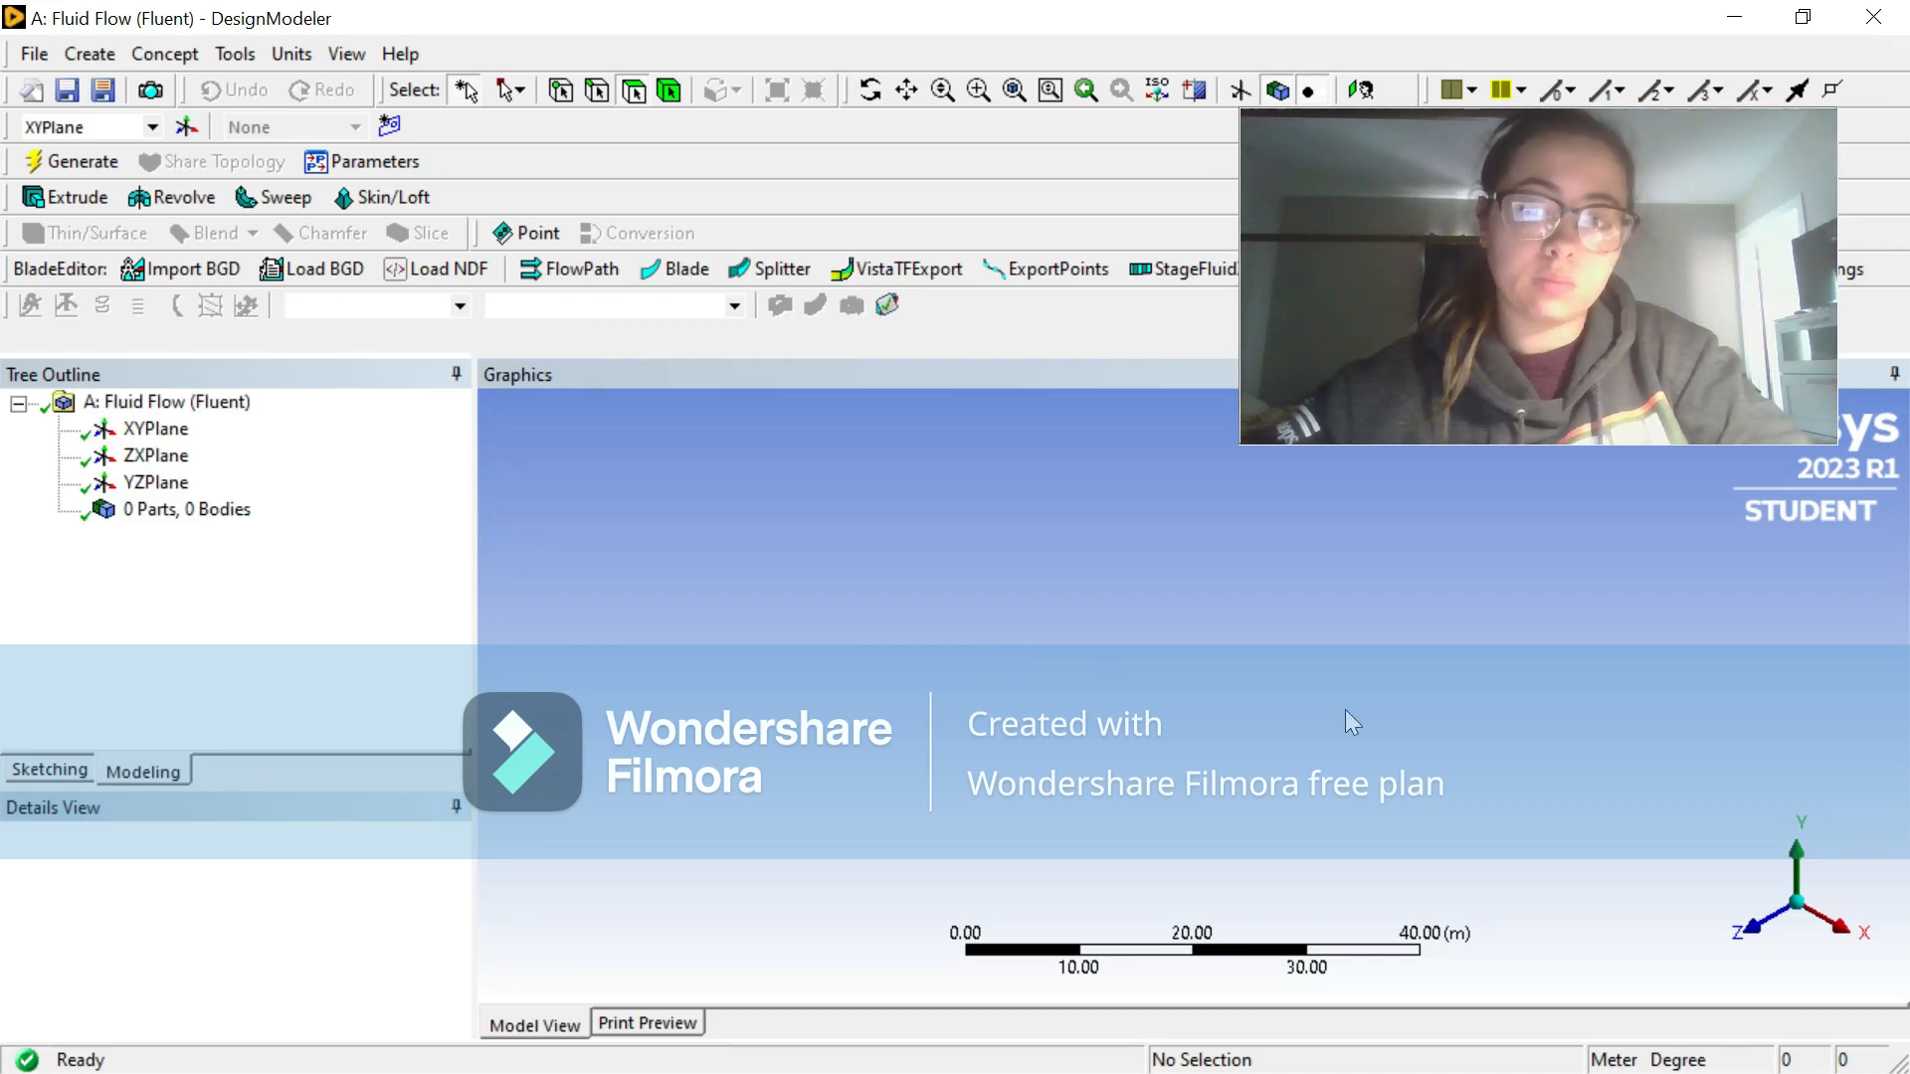
Step: Sketch a thin rectangle about 64 m long on the XY plane, starting at the origin and running along the positive X axis
{"action": "left_click", "coordinate": [165, 434]}
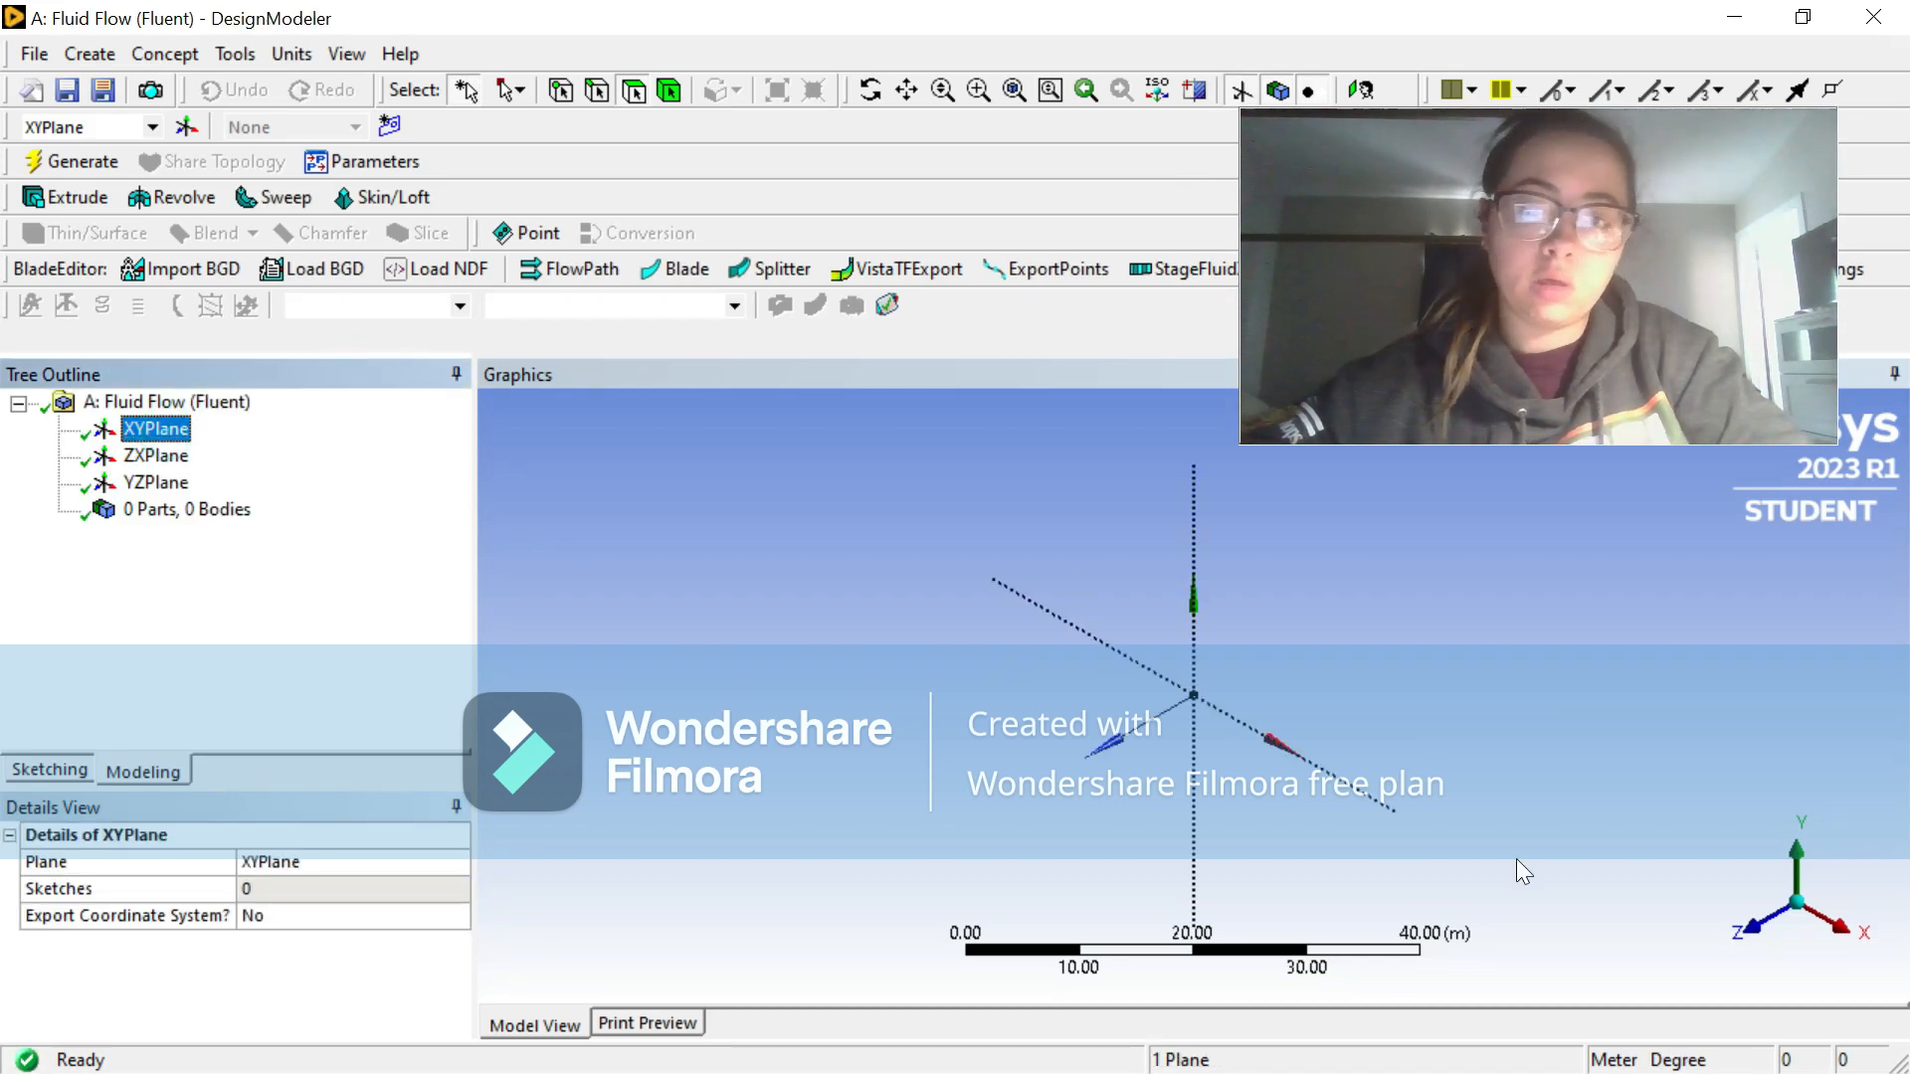
{"action": "left_click", "coordinate": [1758, 945]}
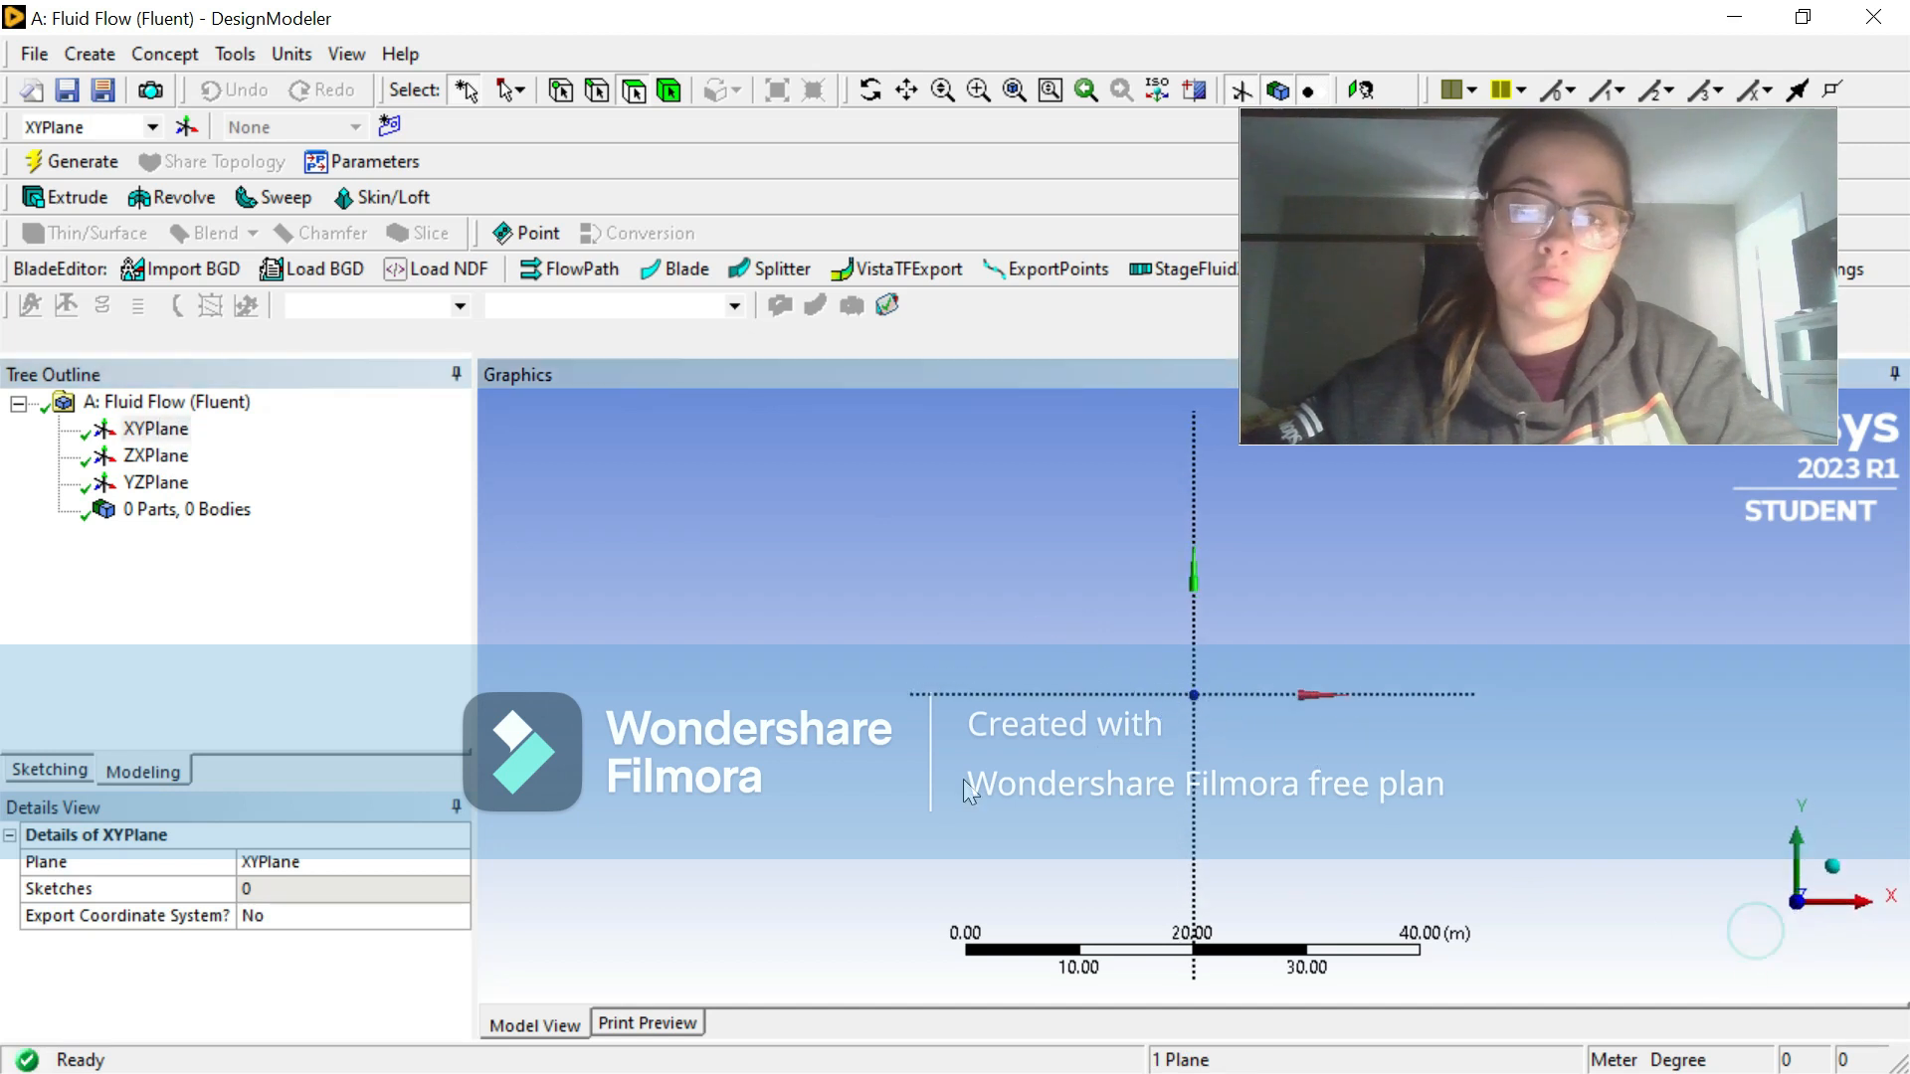
{"action": "right_click", "coordinate": [887, 554]}
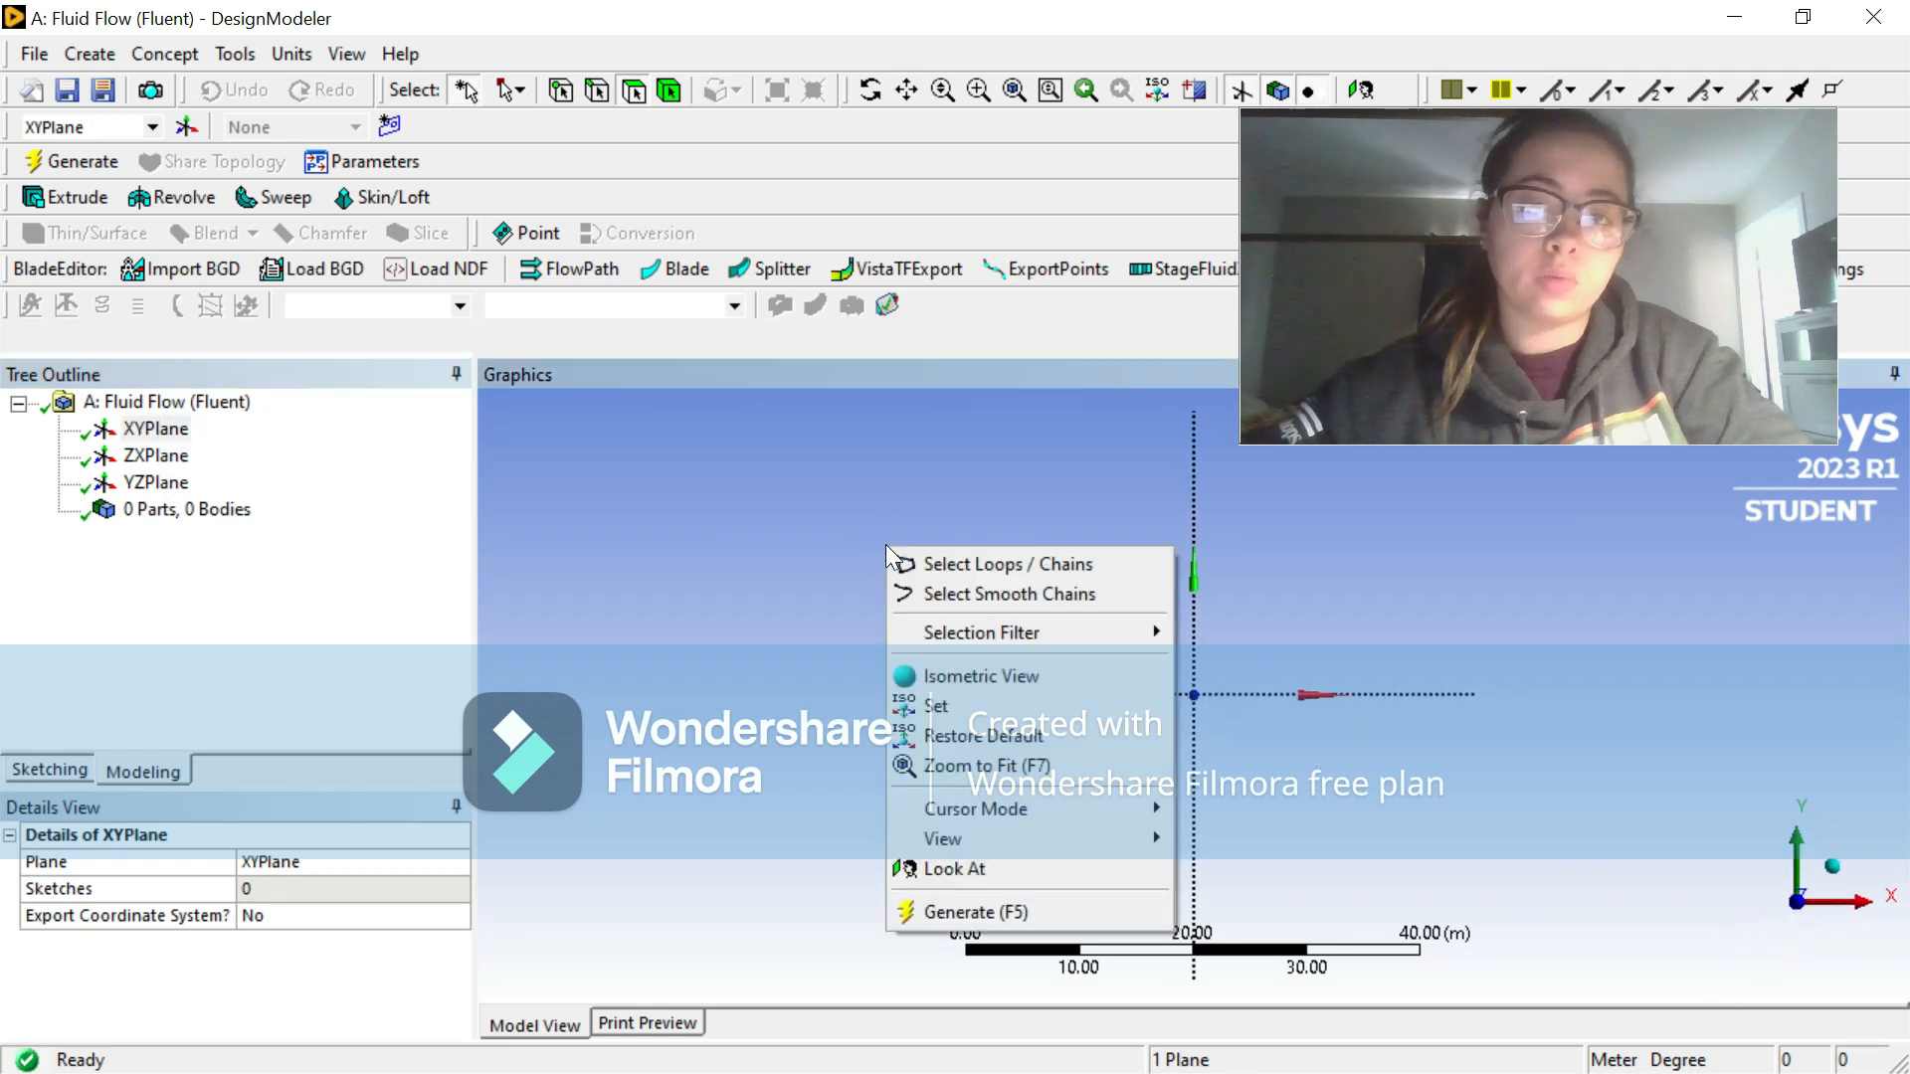
{"action": "left_click", "coordinate": [1009, 768]}
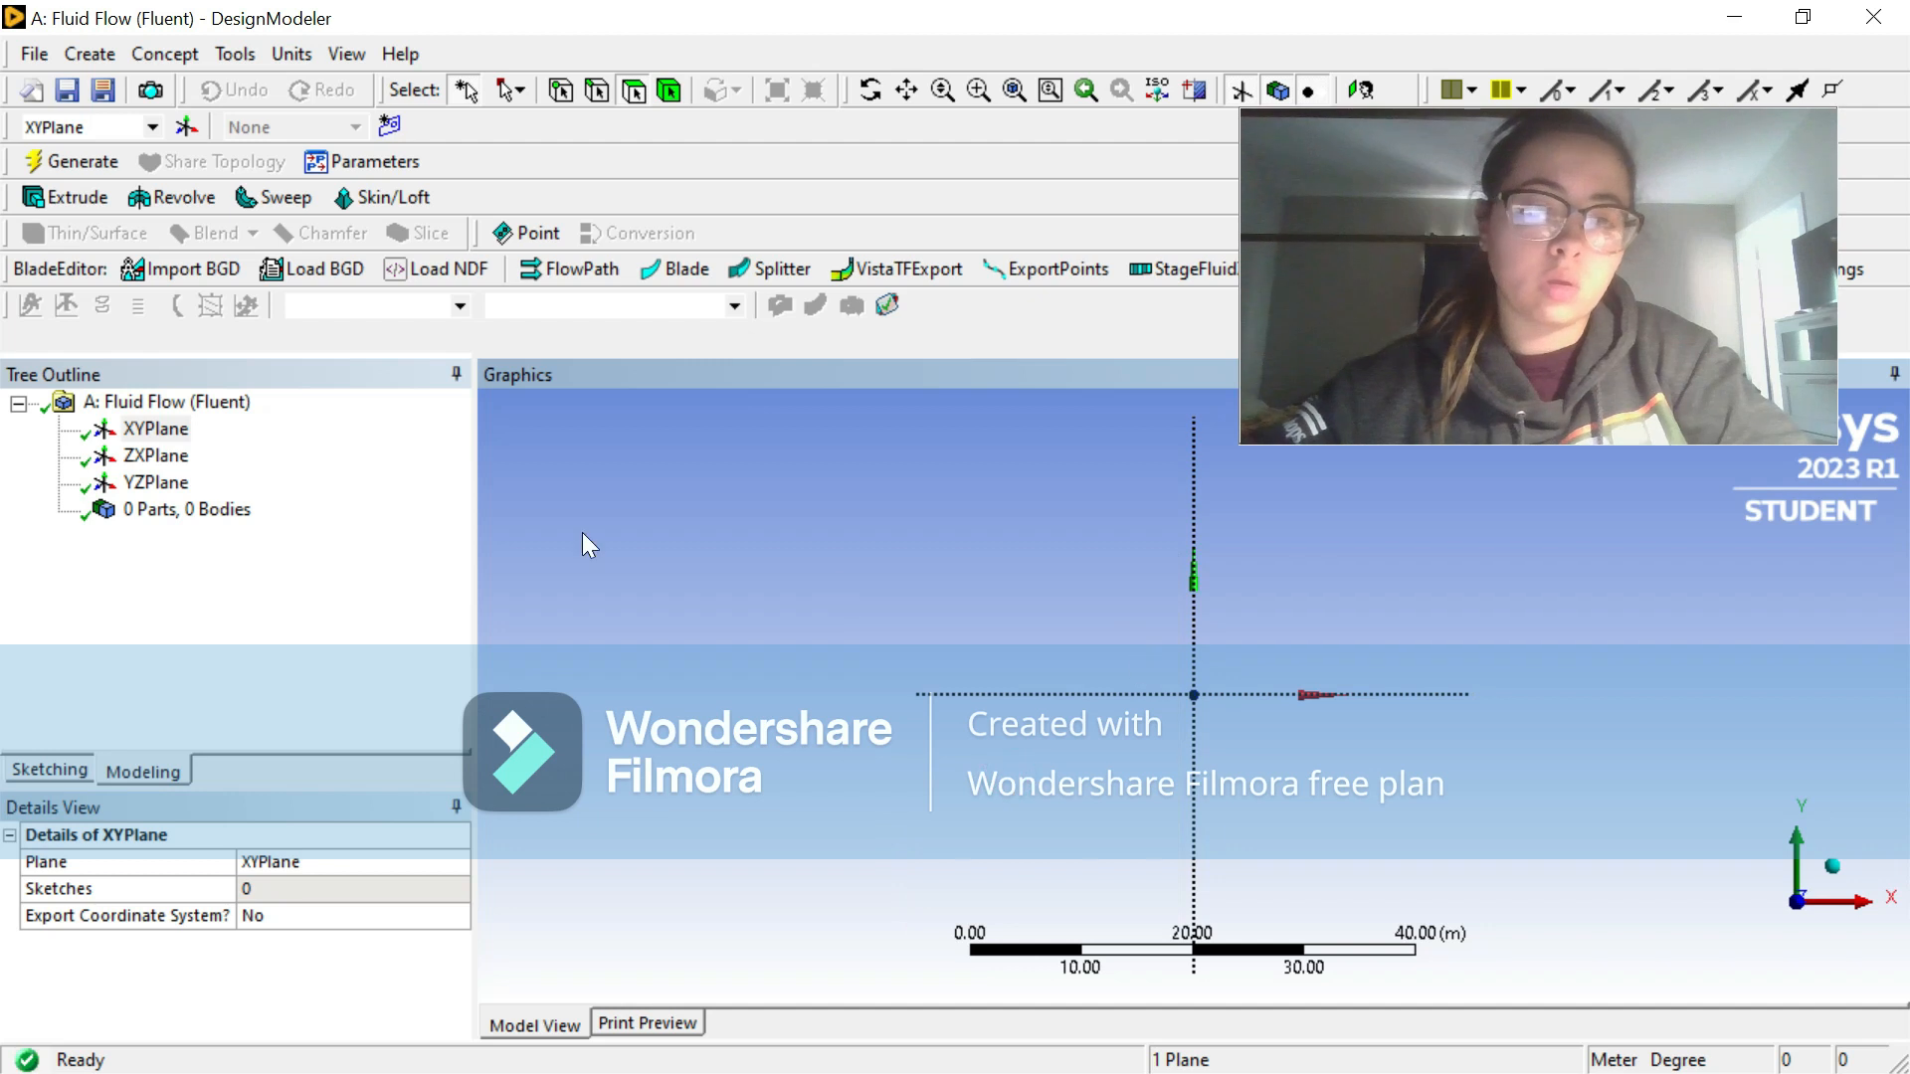
{"action": "left_click", "coordinate": [51, 769]}
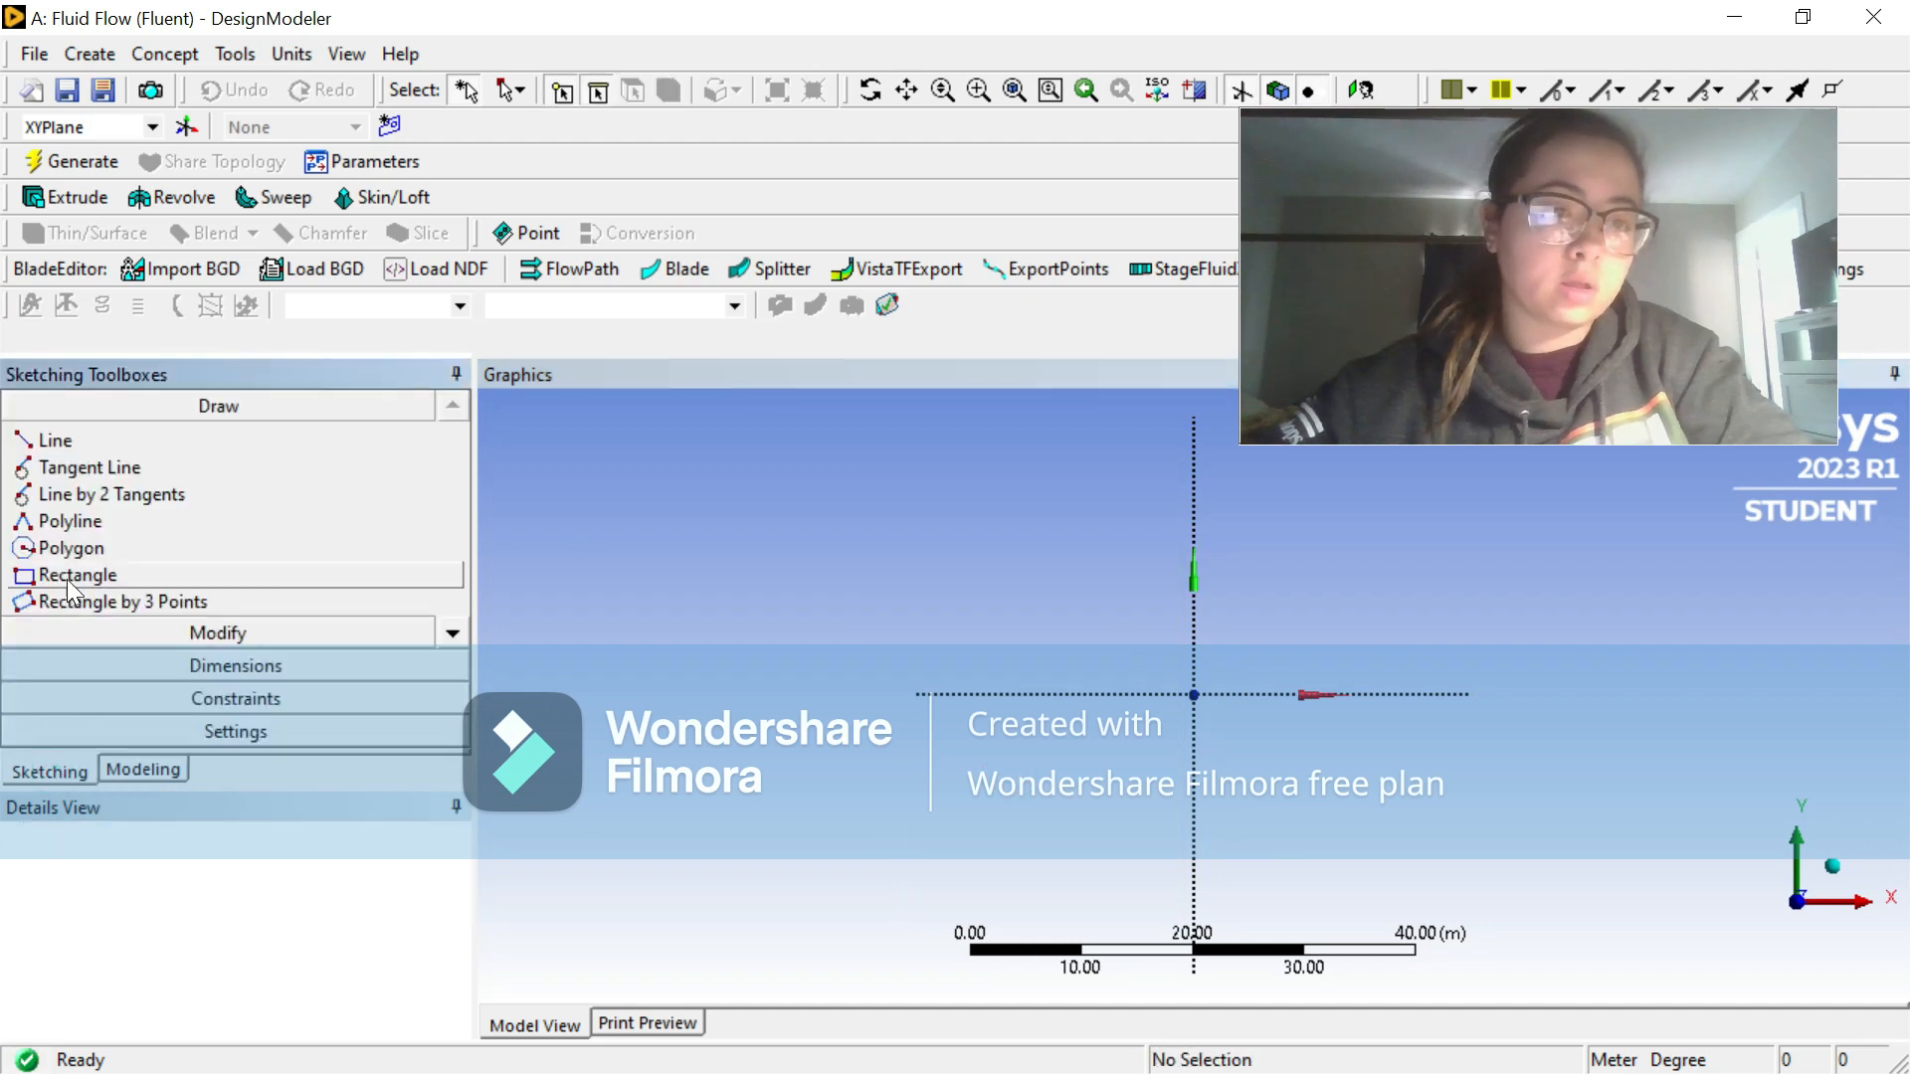
{"action": "left_click", "coordinate": [71, 575]}
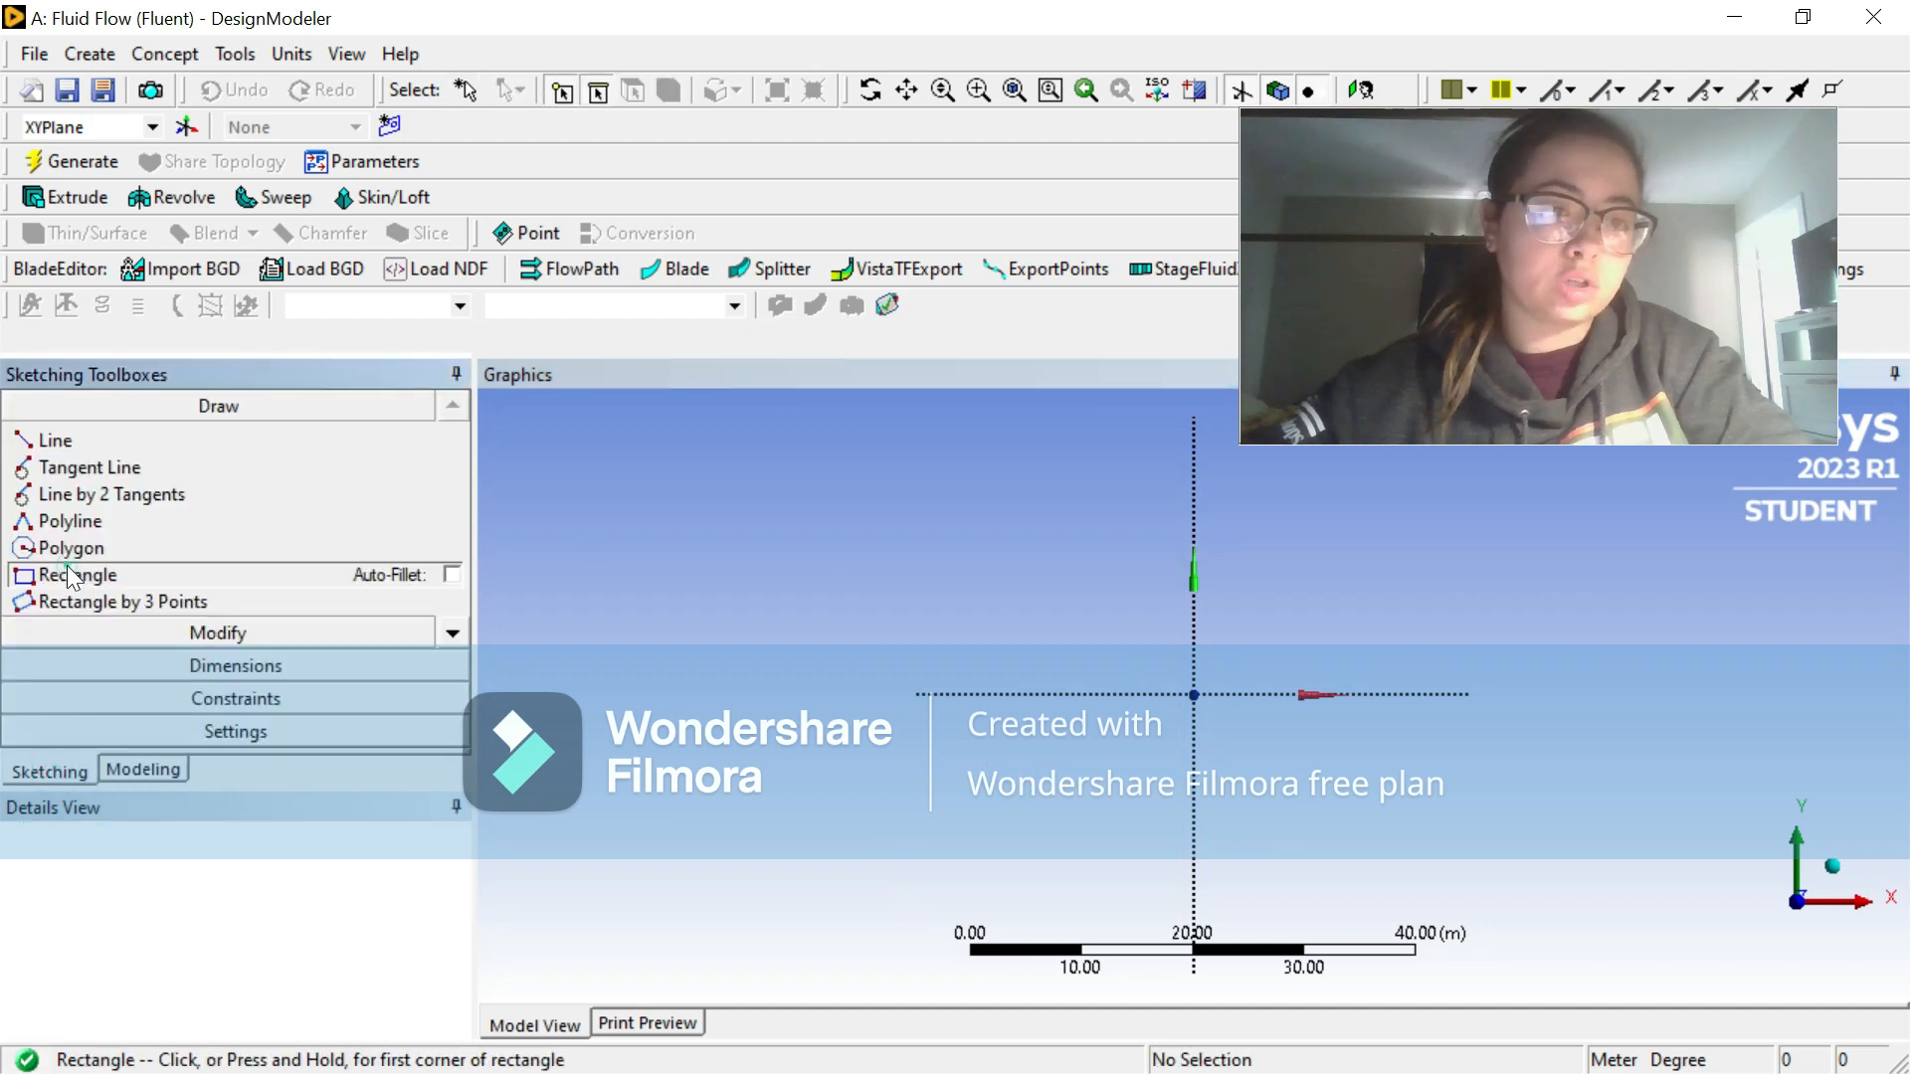
{"action": "left_click", "coordinate": [1195, 693]}
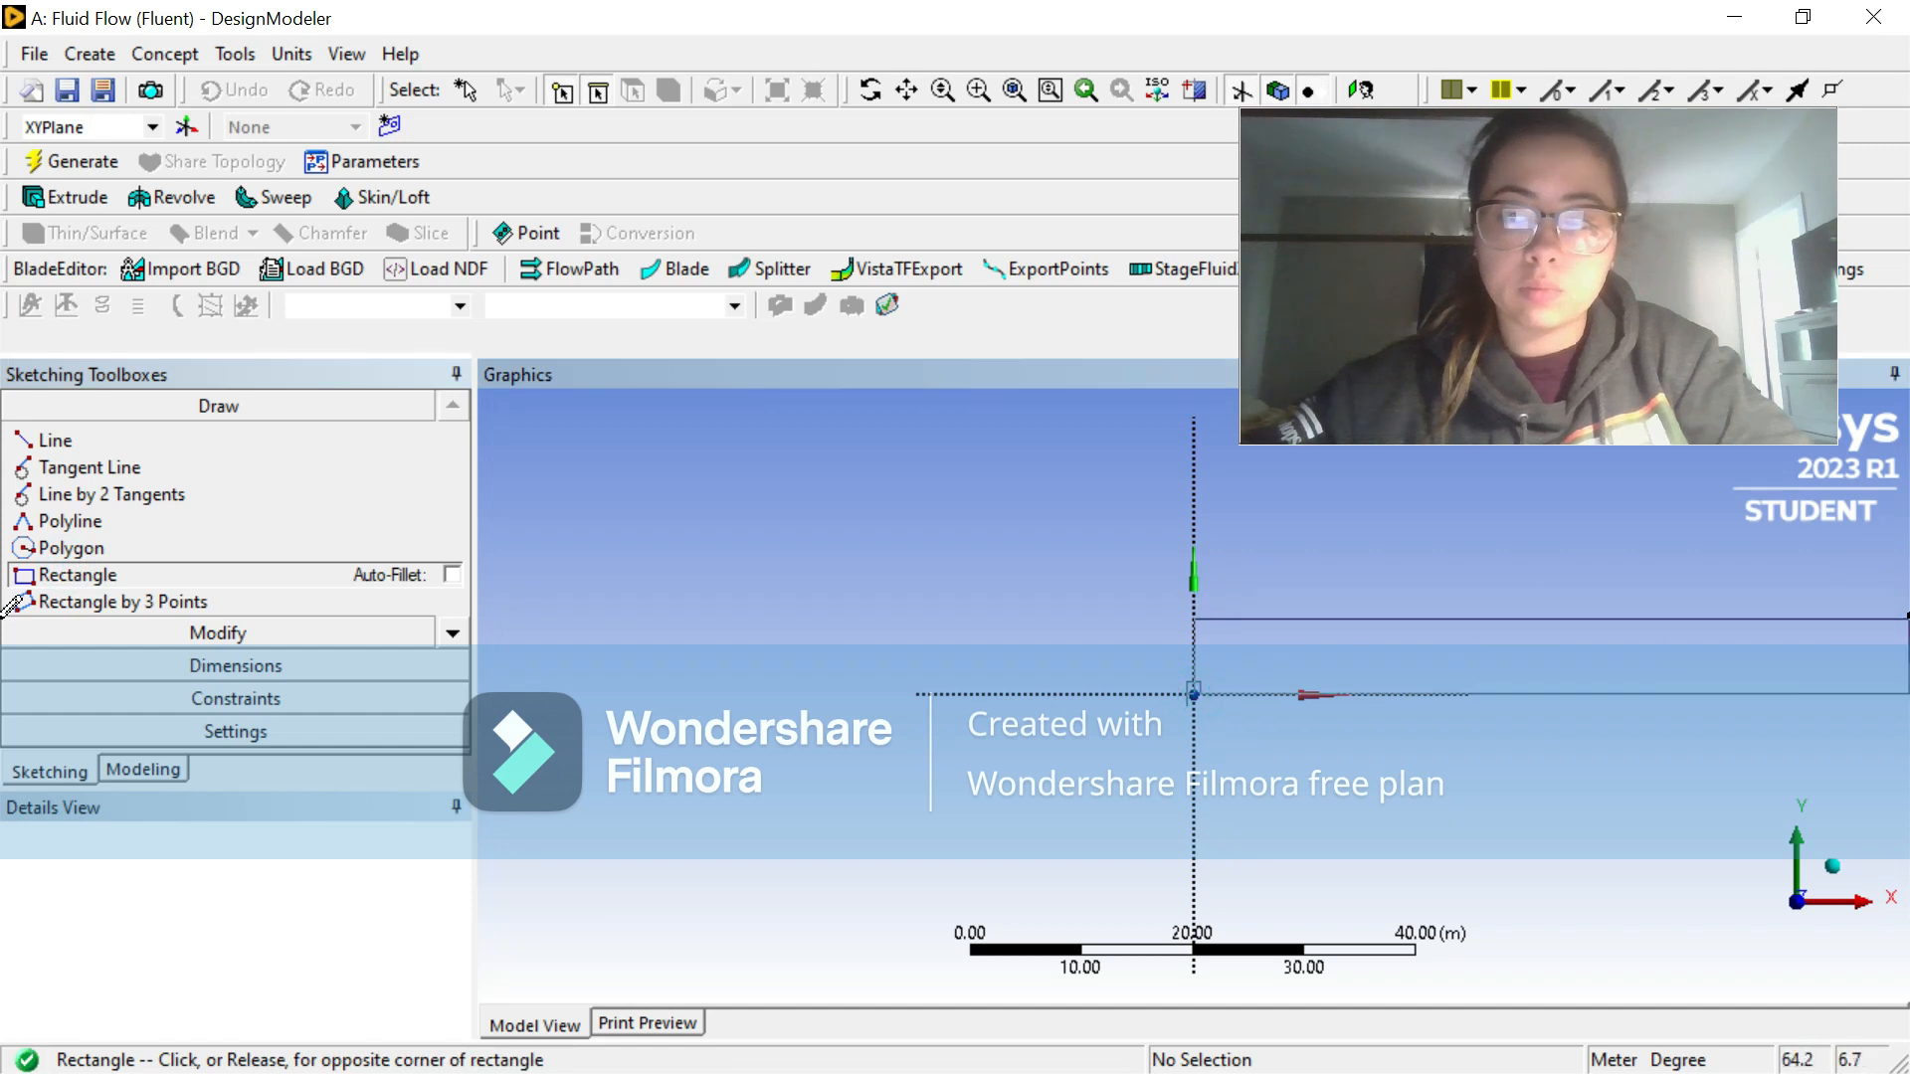
{"action": "left_click", "coordinate": [1905, 636]}
{"action": "right_click", "coordinate": [1060, 695]}
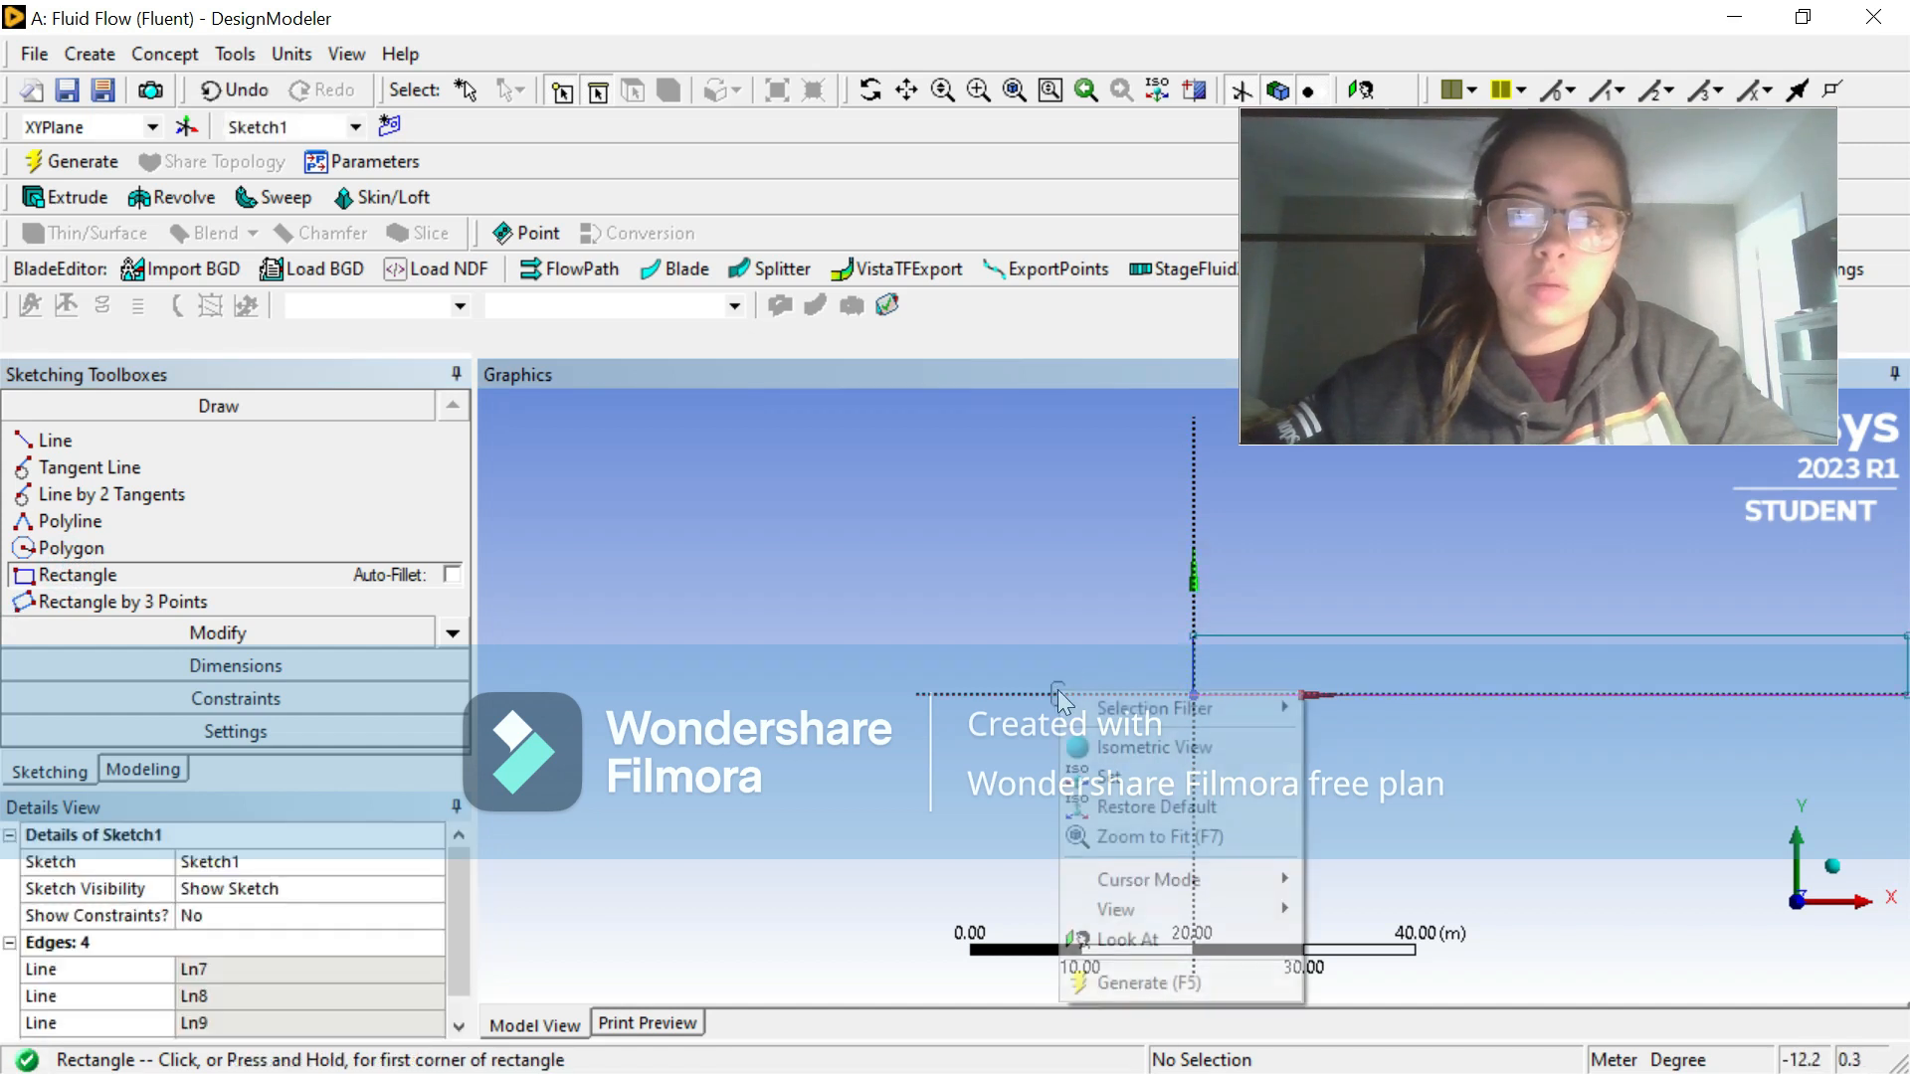
{"action": "left_click", "coordinate": [1154, 836]}
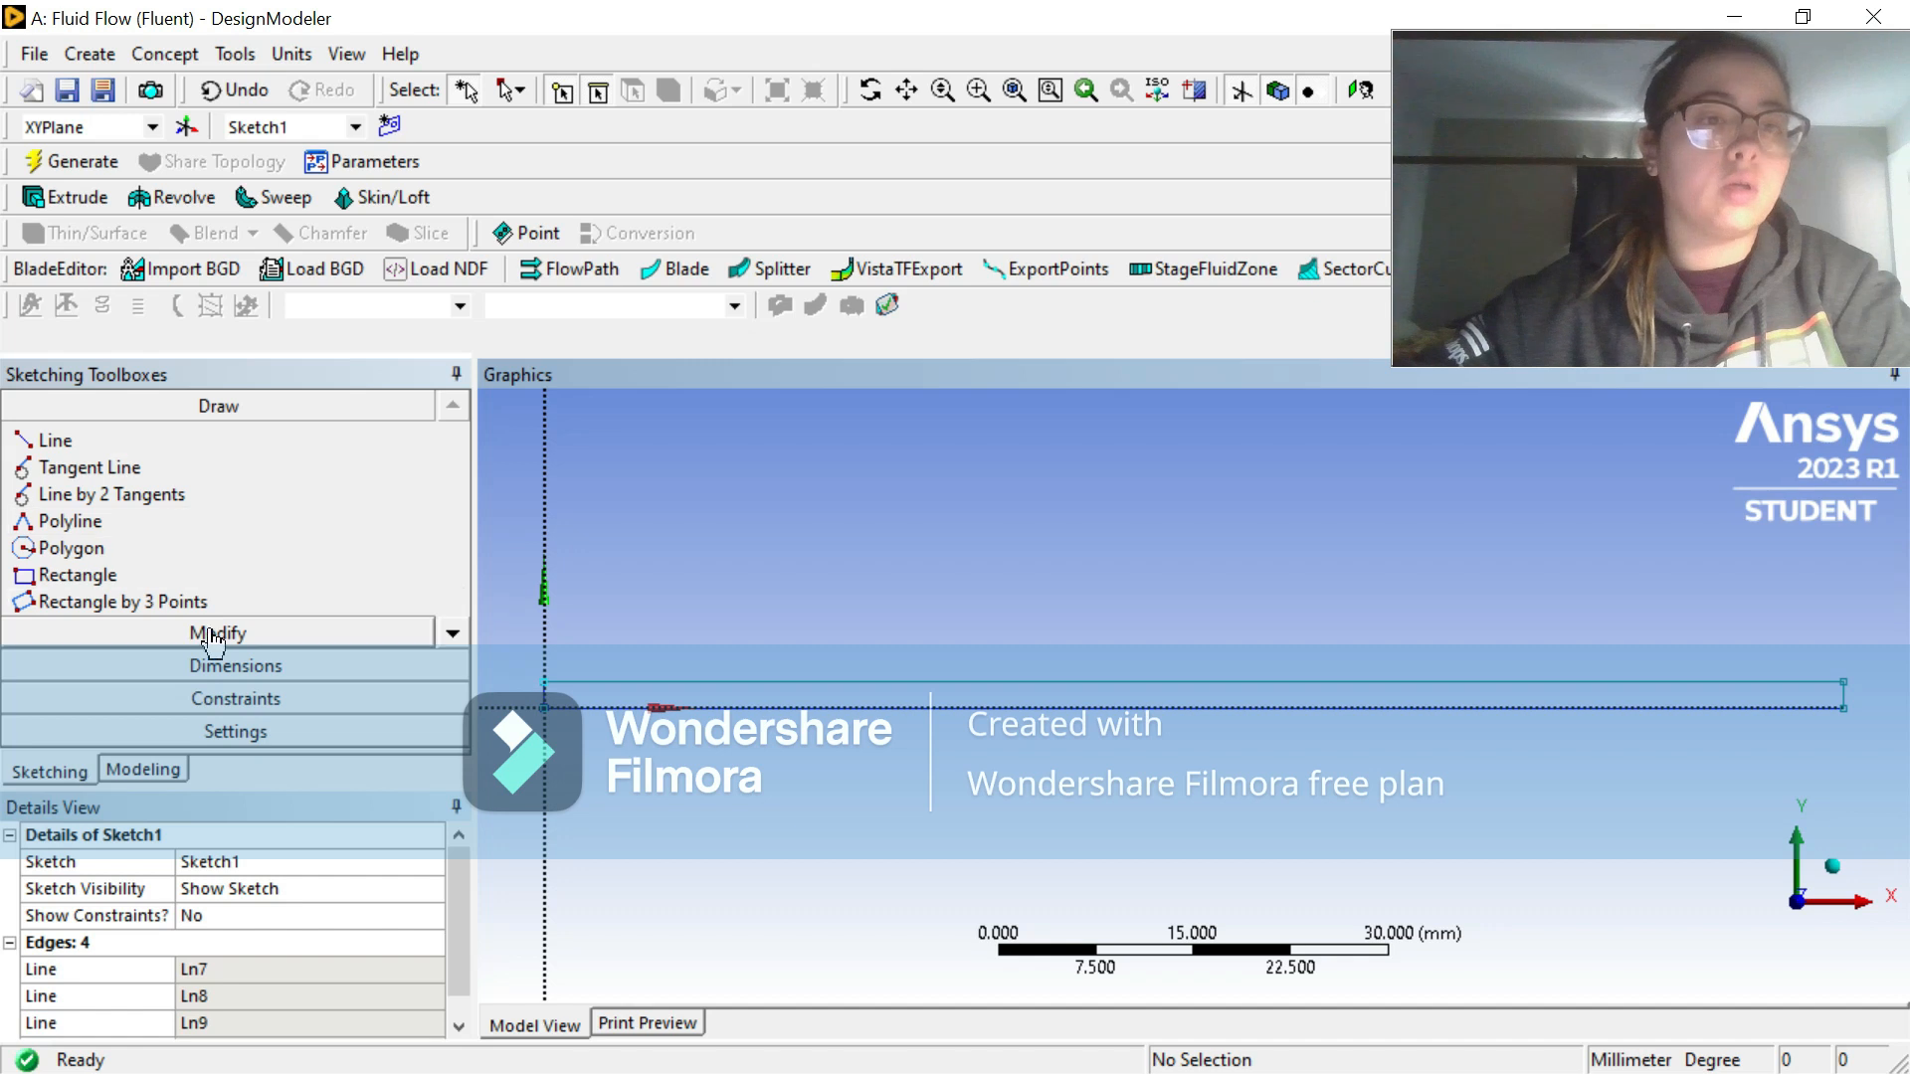
Step: Add general dimensions for the rectangle's horizontal length along its upper edge and for its height at the origin end
{"action": "left_click", "coordinate": [224, 656]}
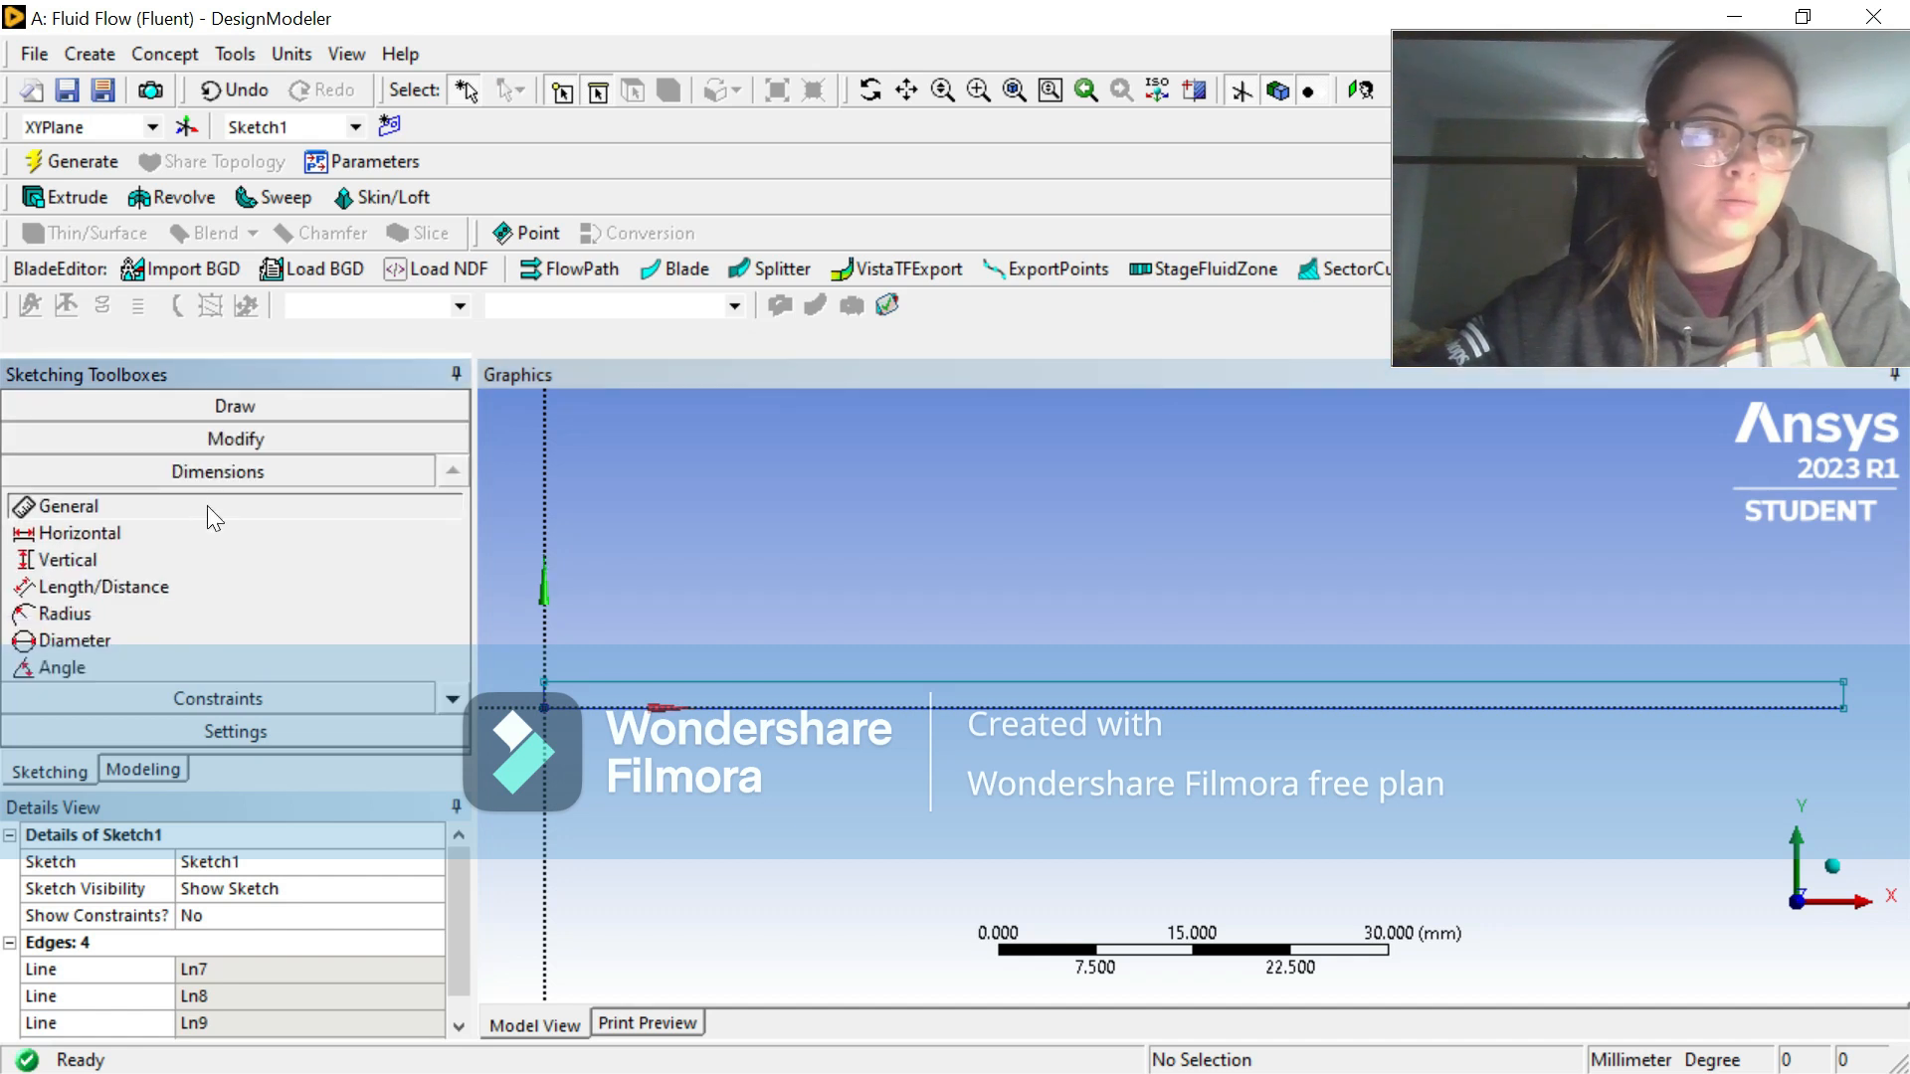
{"action": "left_click", "coordinate": [199, 505]}
{"action": "left_click", "coordinate": [941, 682]}
{"action": "left_click", "coordinate": [955, 659]}
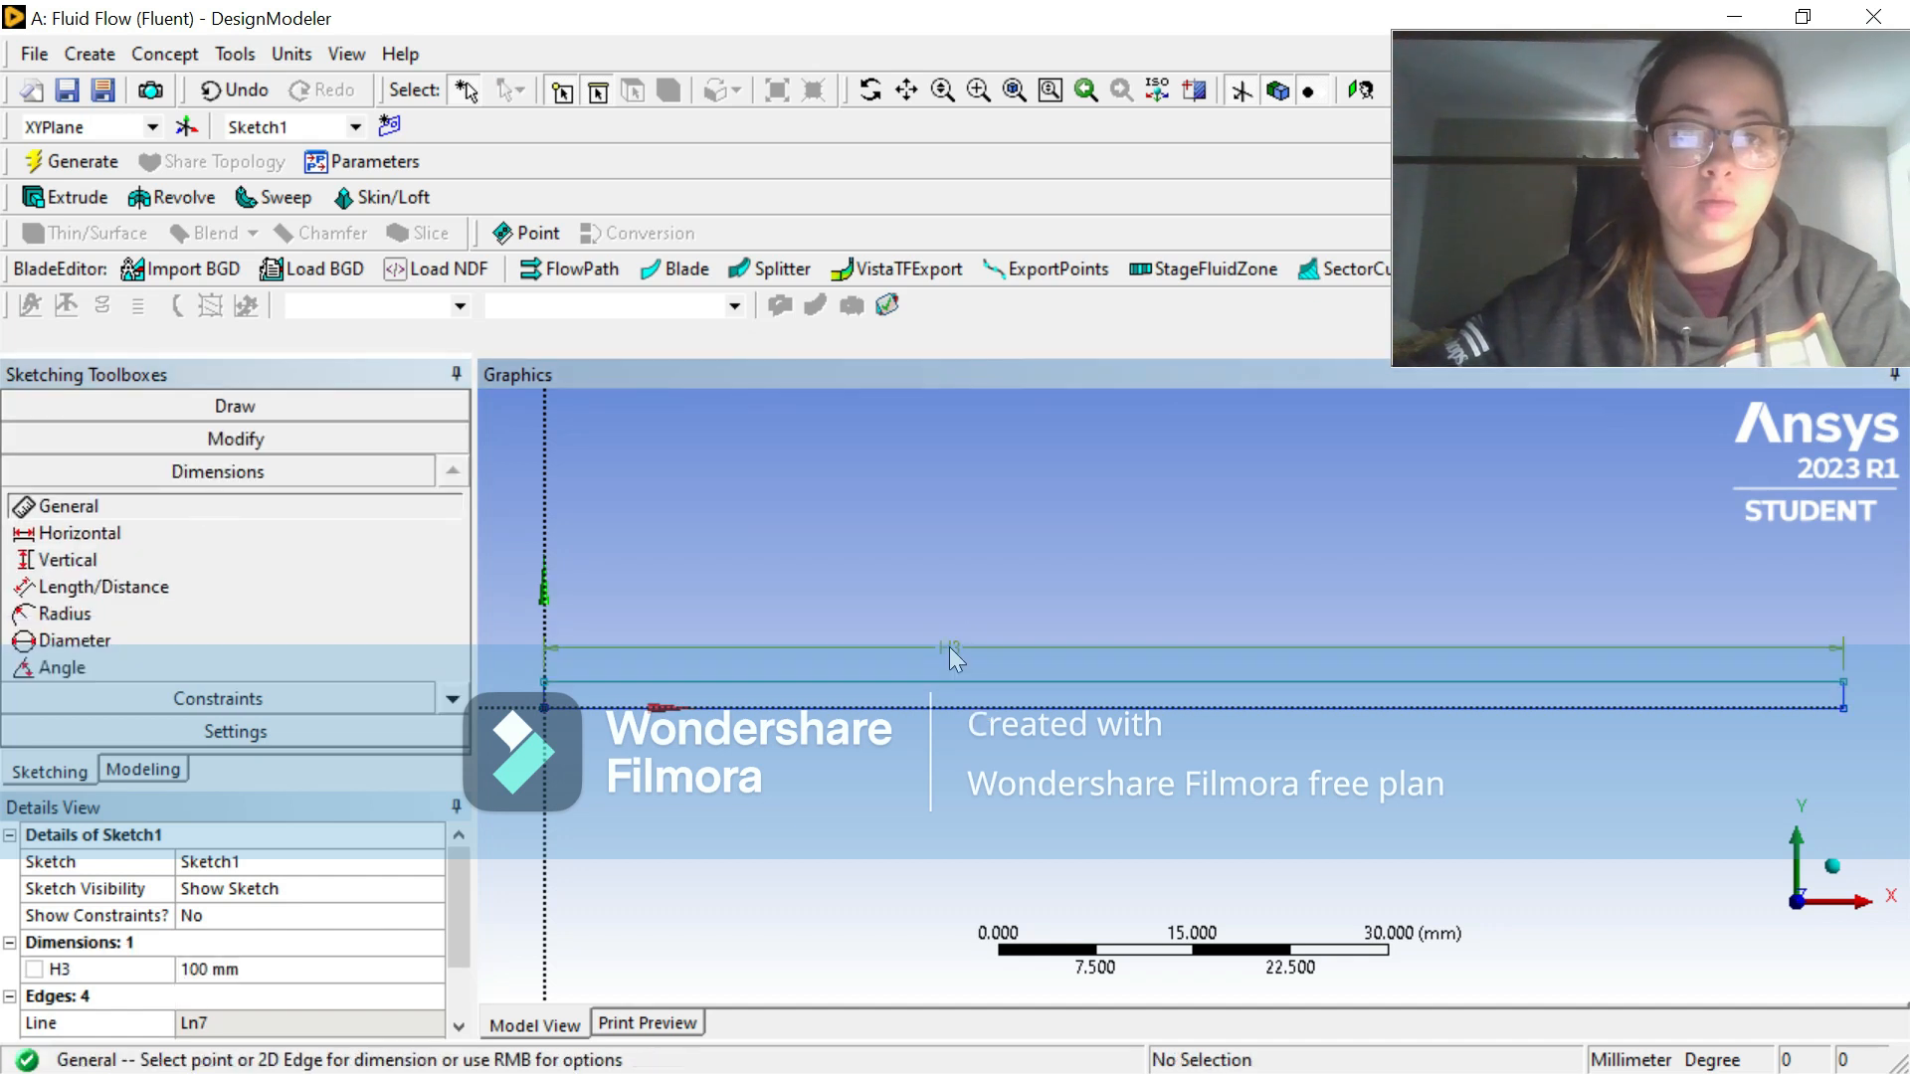
{"action": "left_click", "coordinate": [546, 685]}
{"action": "left_click", "coordinate": [519, 704]}
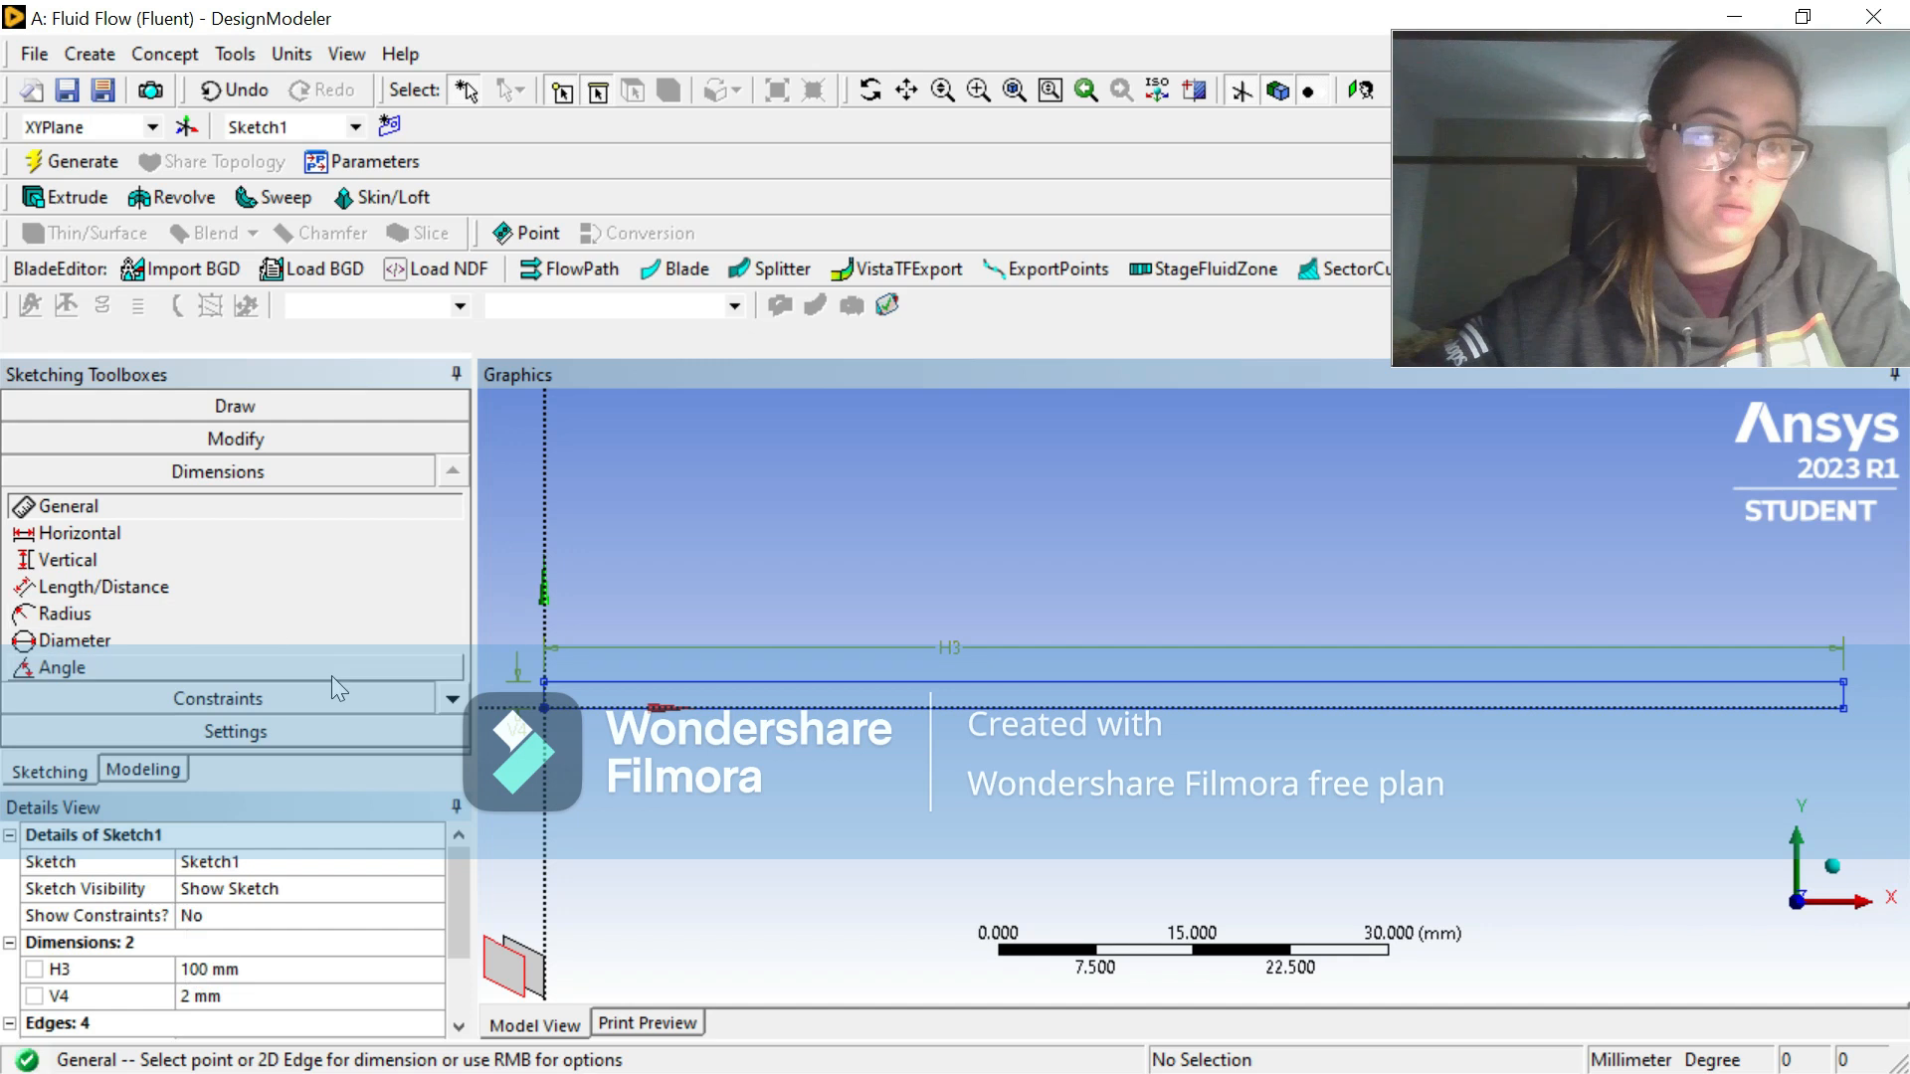
Step: Create a surface from the rectangle sketch, using its edges as the base object with Add Material, and generate it
{"action": "left_click", "coordinate": [157, 56]}
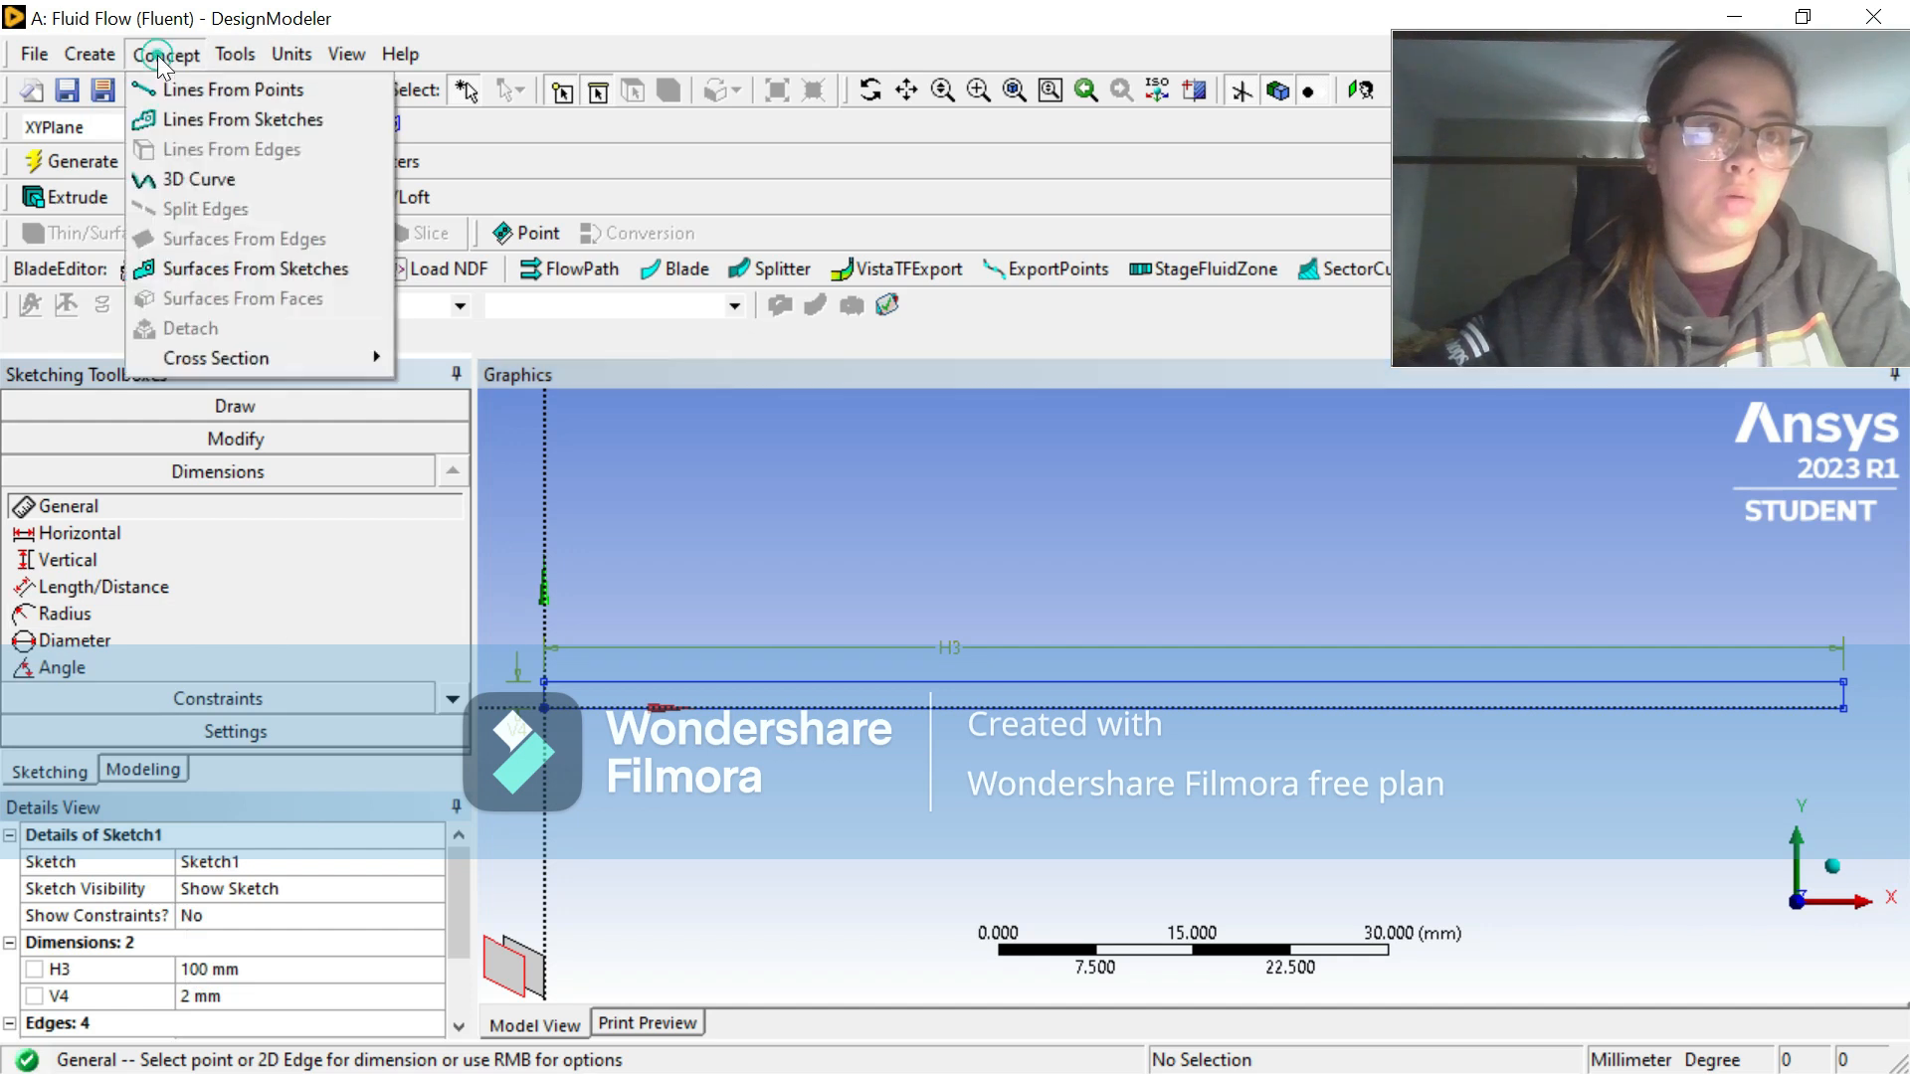
{"action": "left_click", "coordinate": [269, 265]}
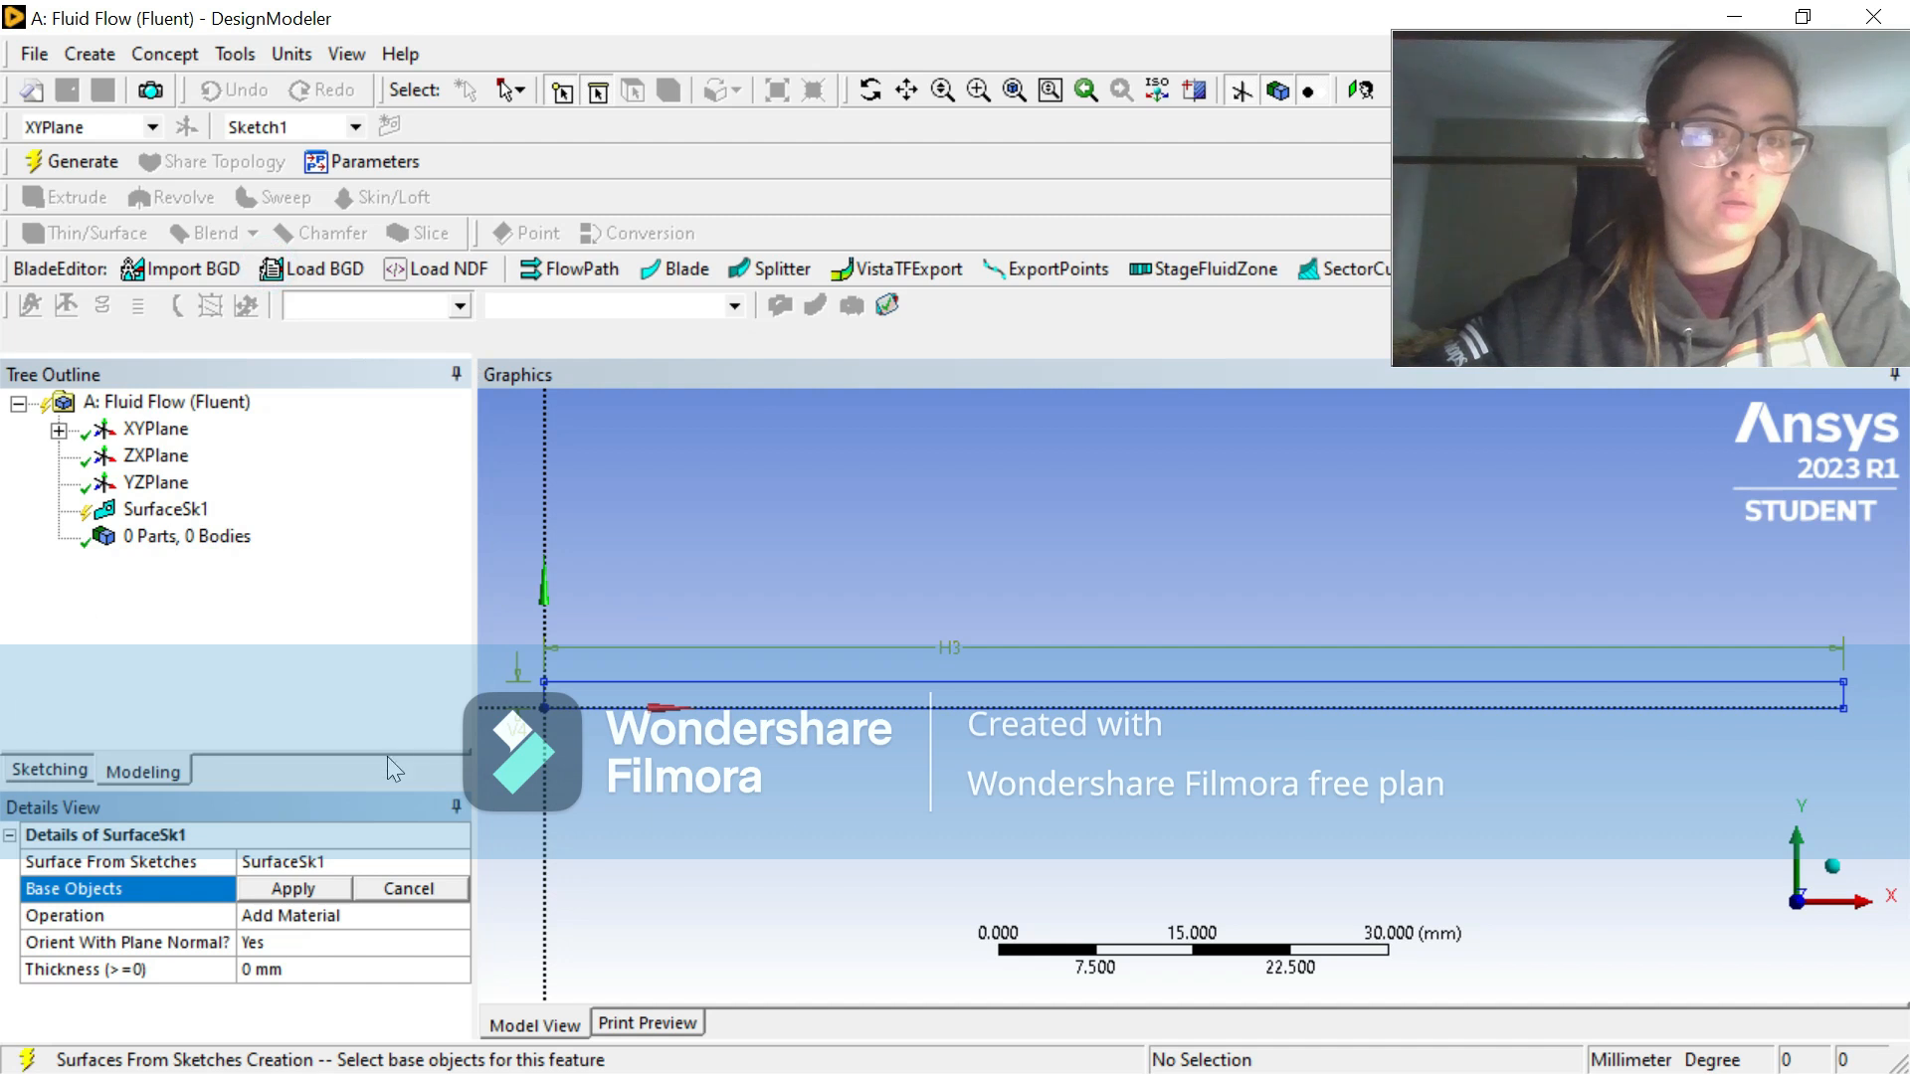
{"action": "left_click", "coordinate": [617, 694]}
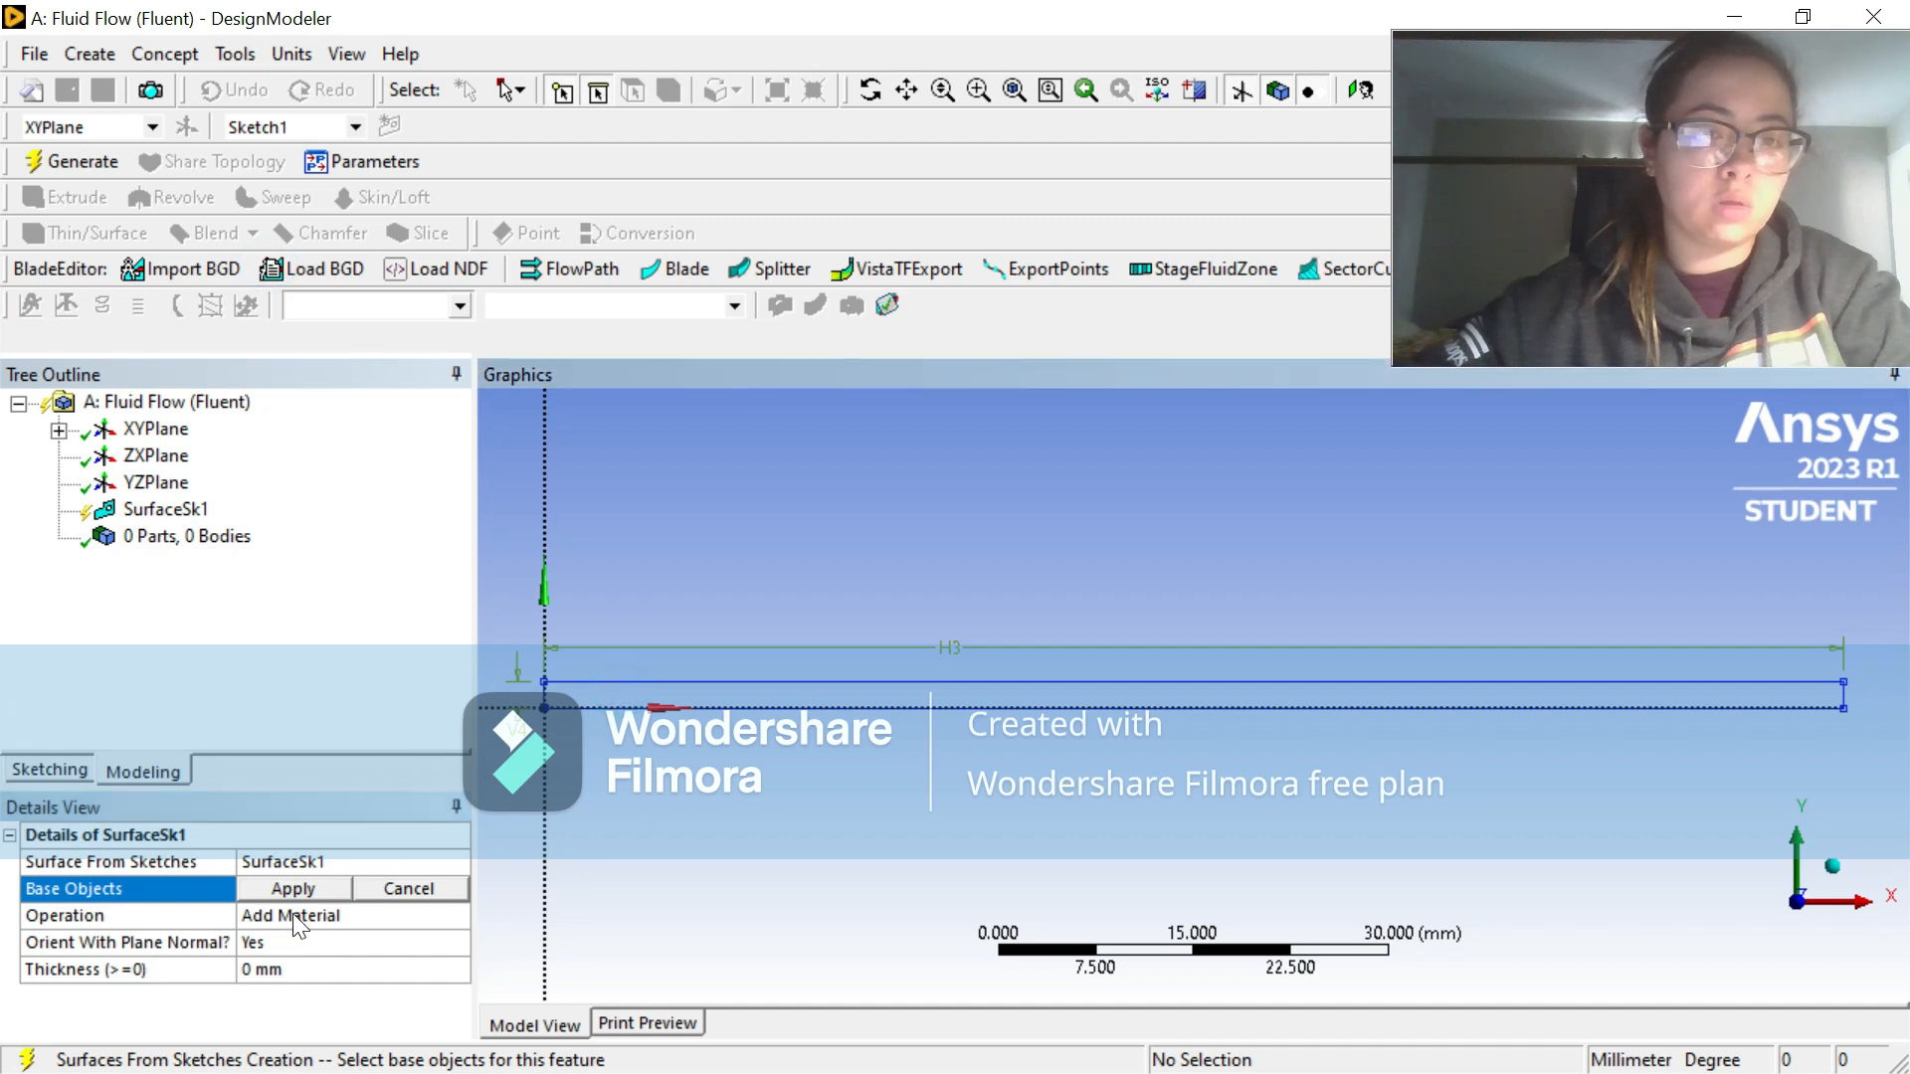
{"action": "left_click", "coordinate": [287, 888]}
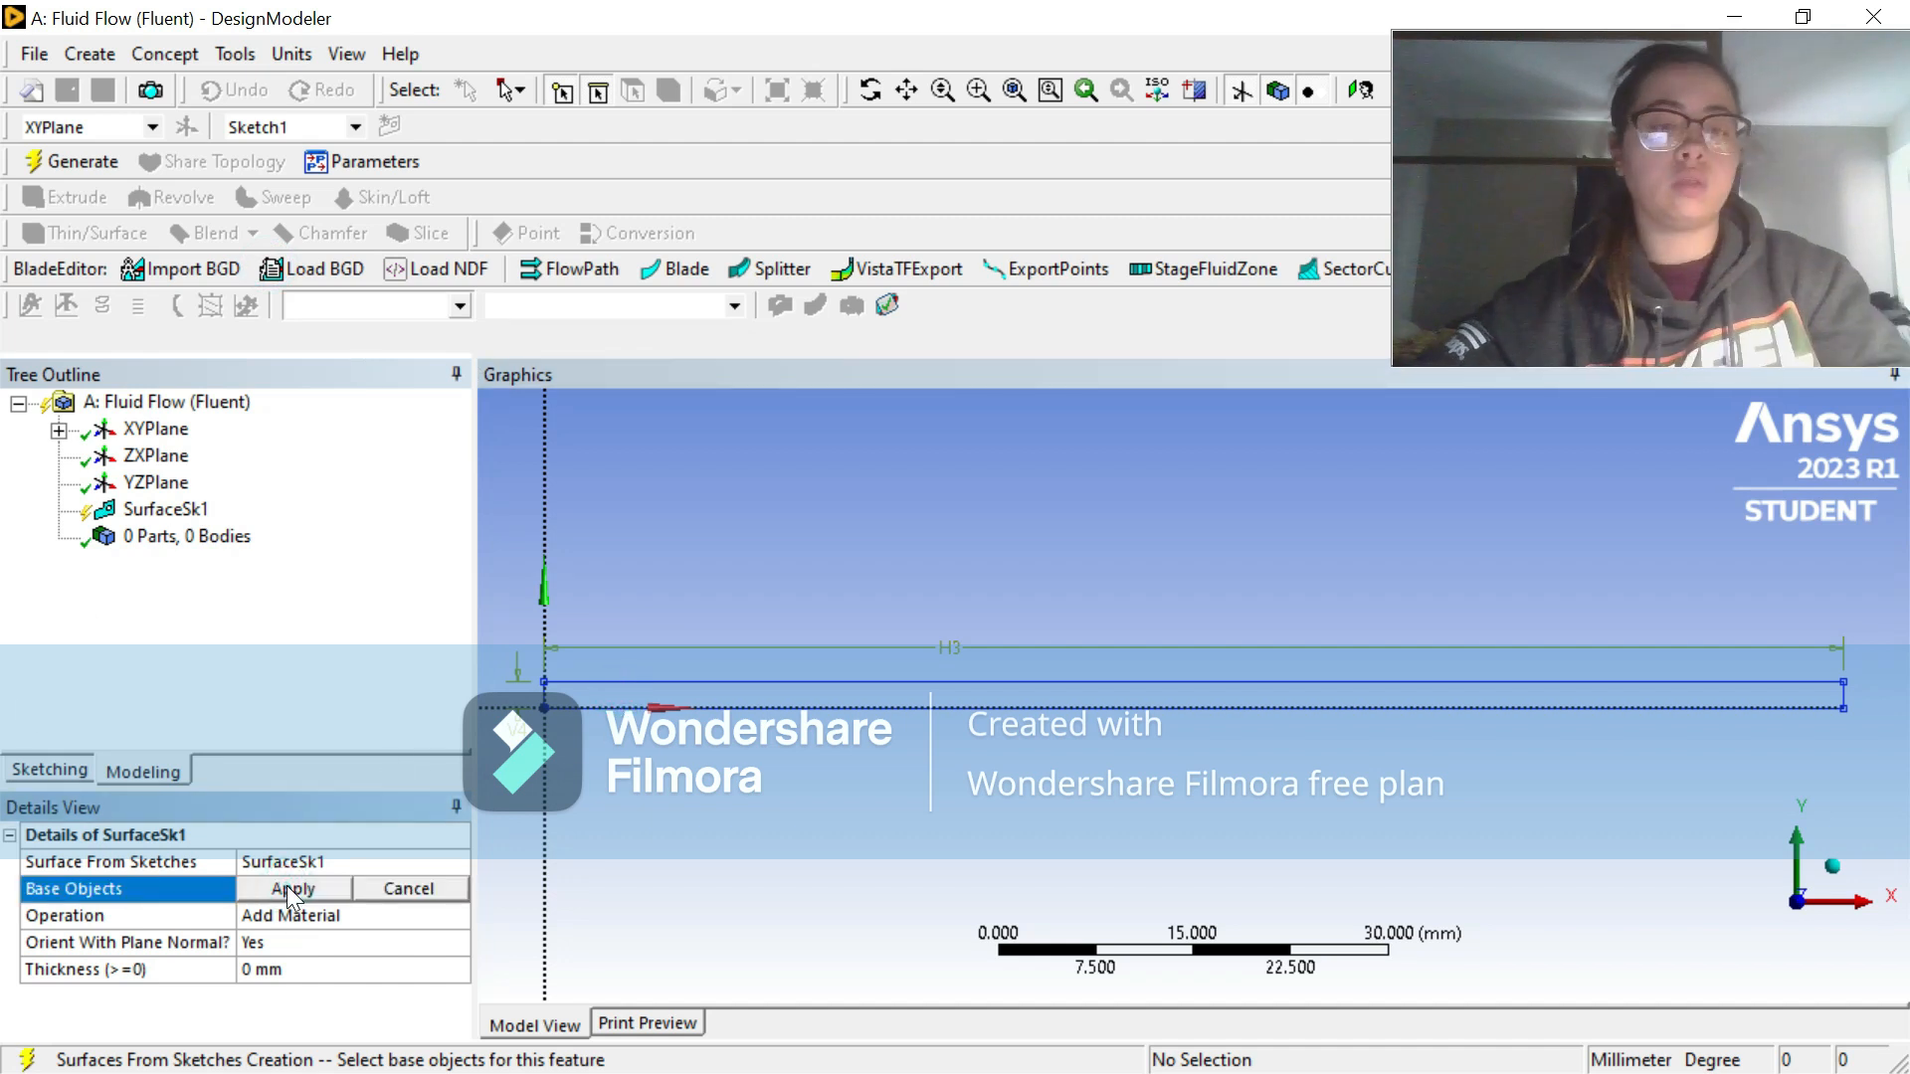
{"action": "left_click", "coordinate": [591, 708]}
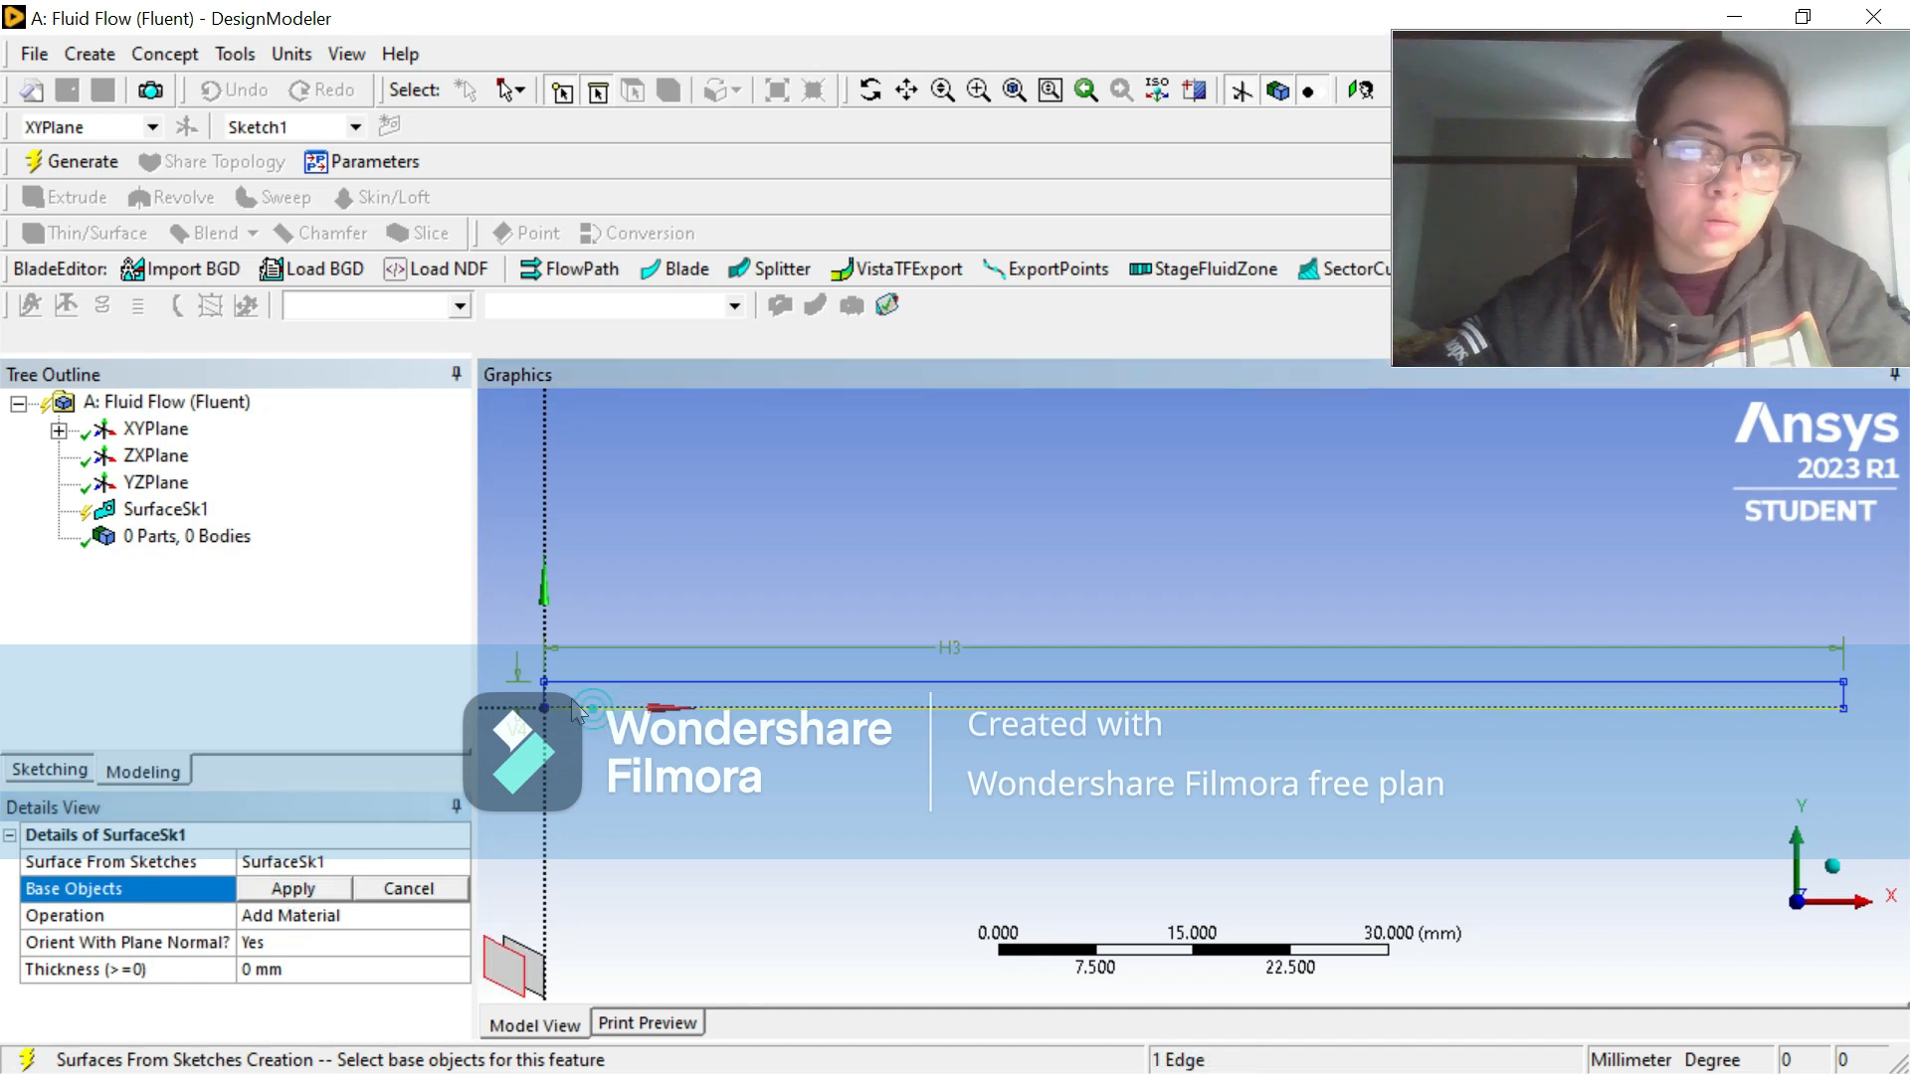
{"action": "left_click", "coordinate": [630, 683], "text": "ctrl"}
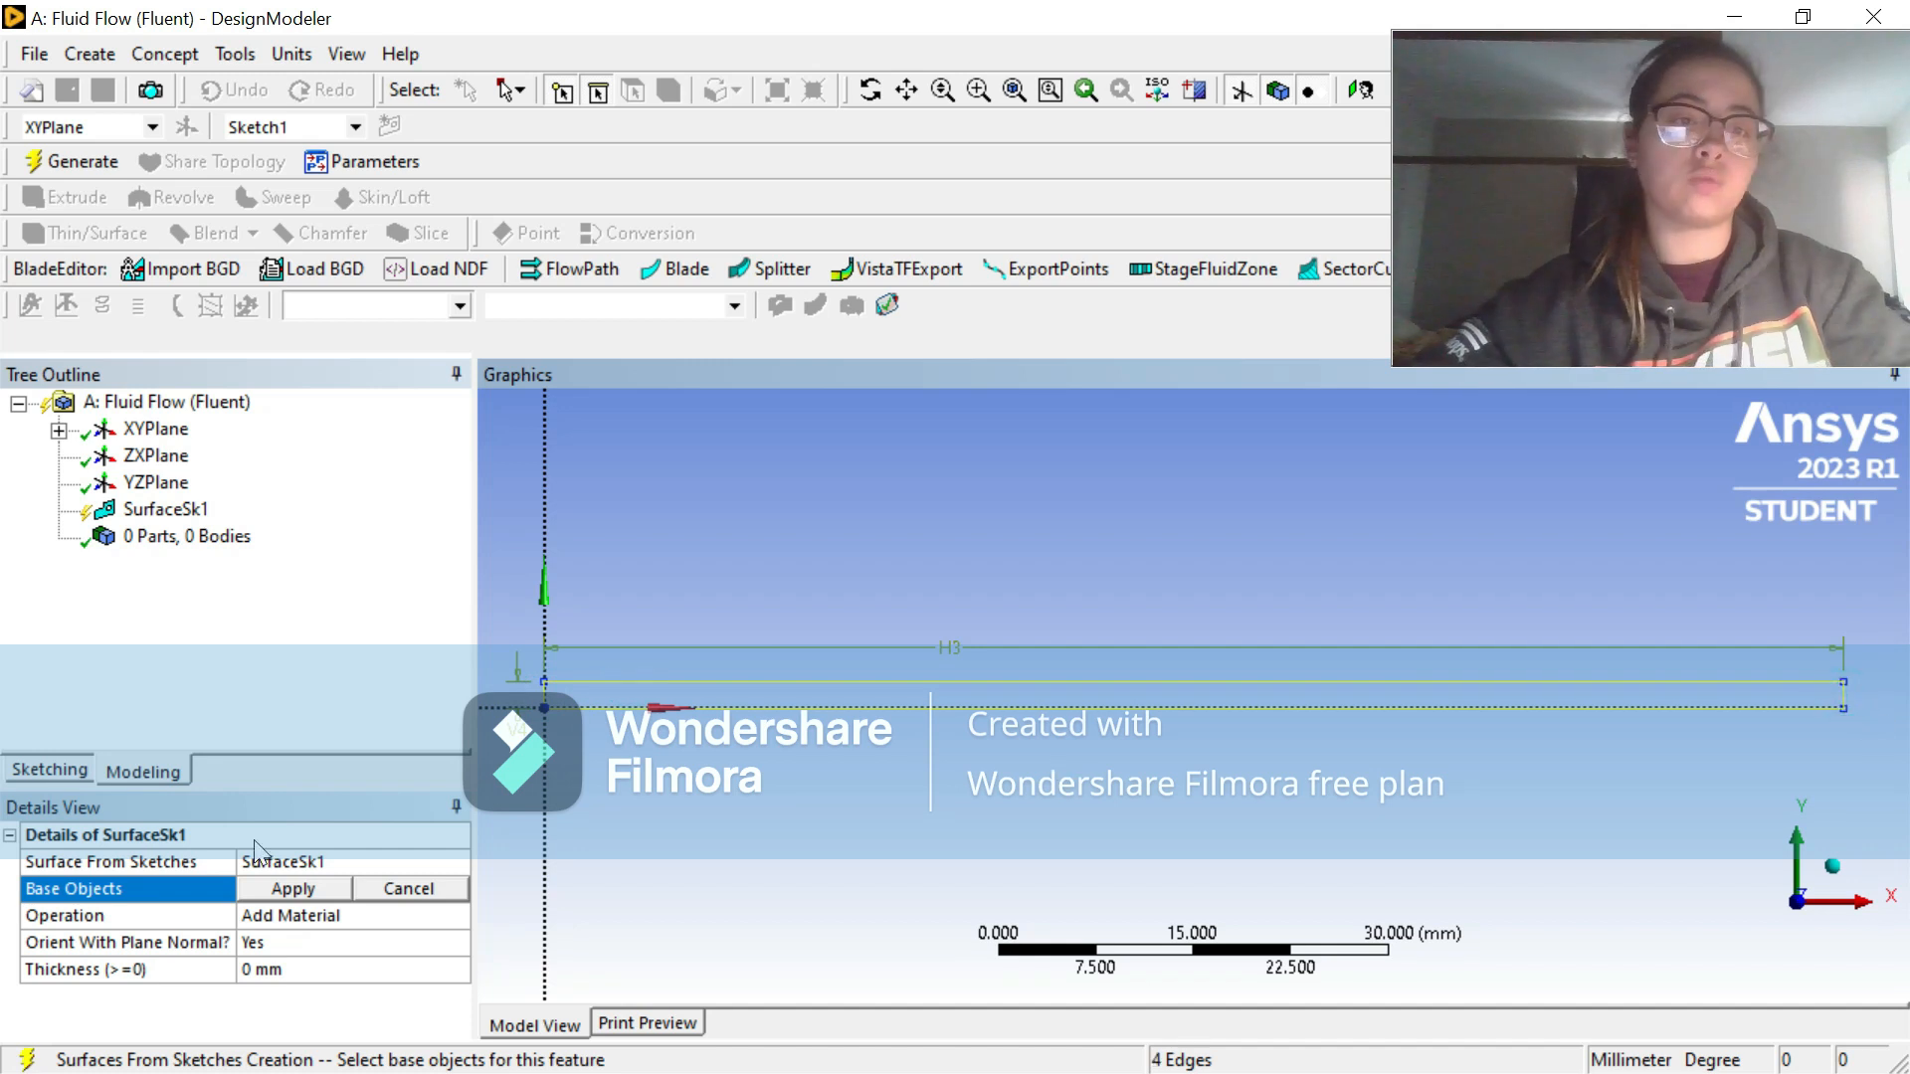
{"action": "left_click", "coordinate": [292, 890]}
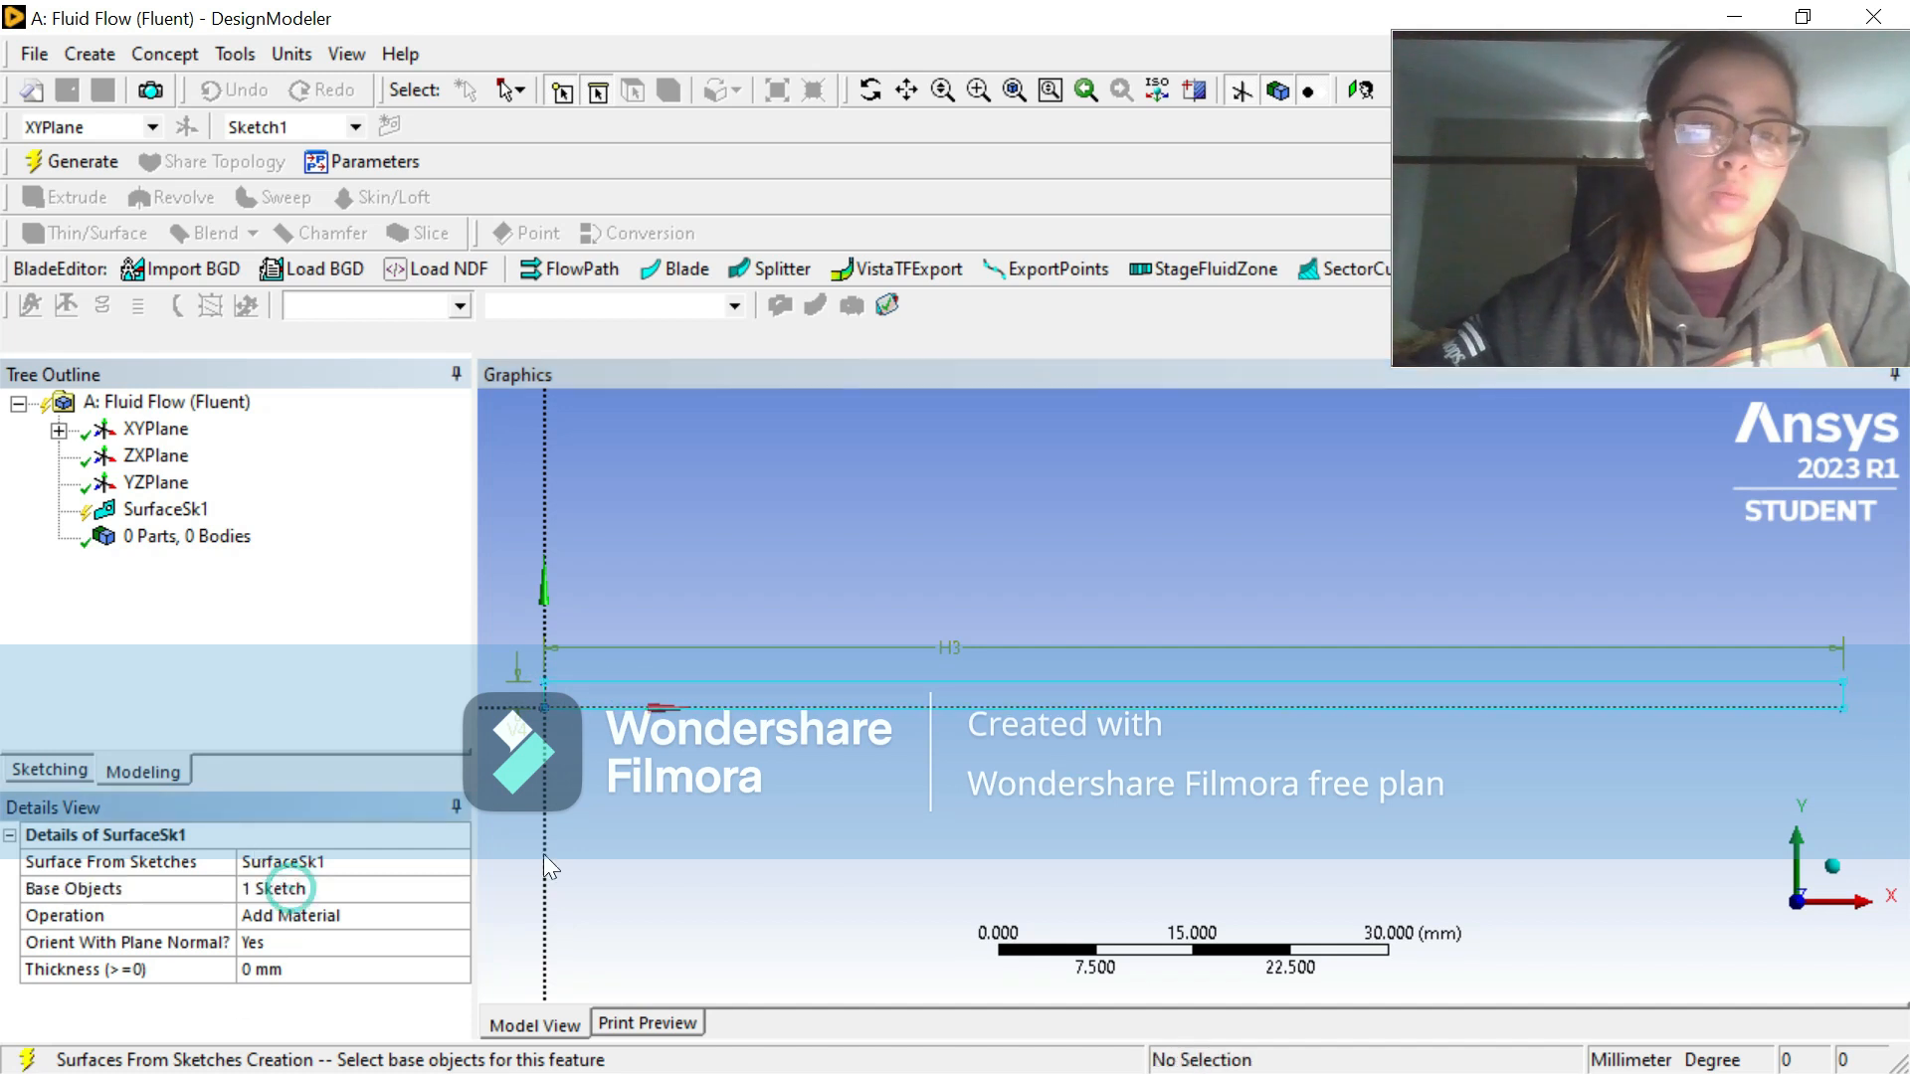
{"action": "left_click", "coordinate": [36, 163]}
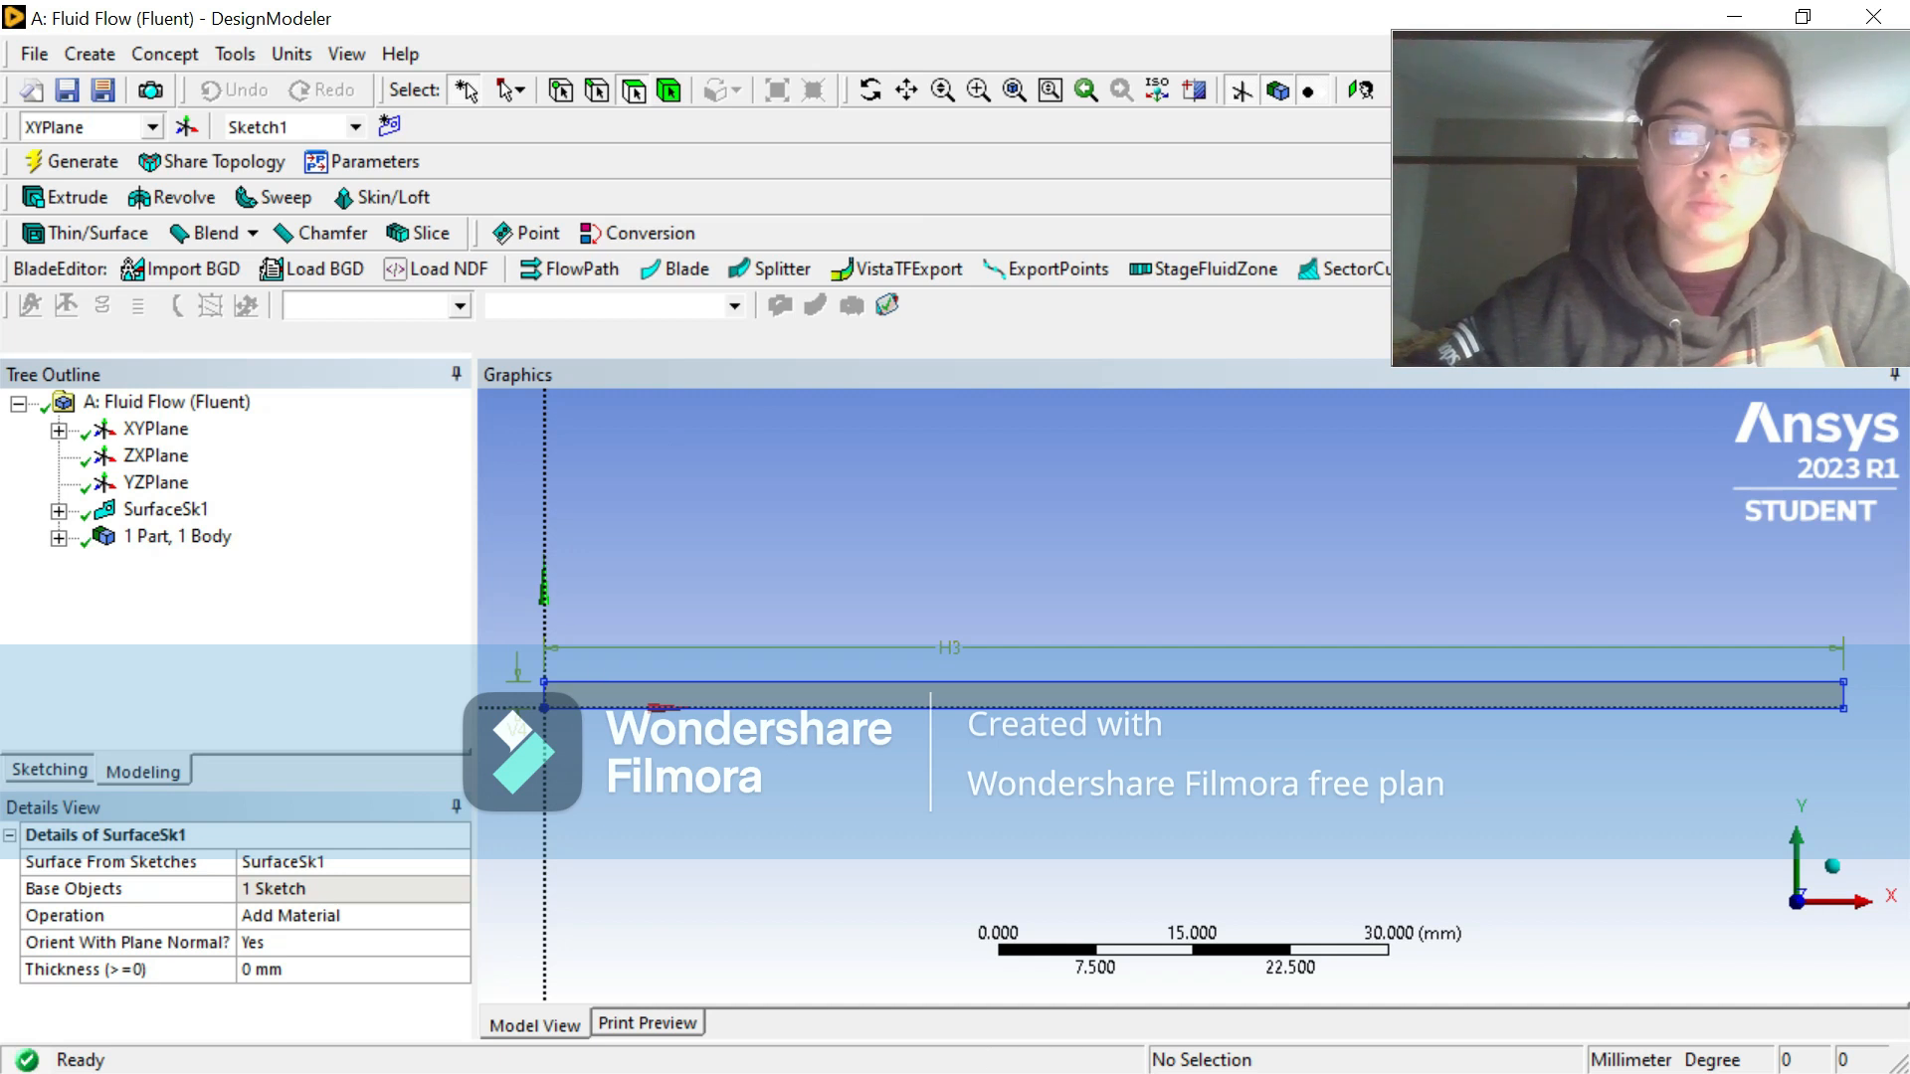
Step: Switch back to the Workbench project and open the Mesh component for editing in the Meshing application
{"action": "left_click", "coordinate": [1803, 15]}
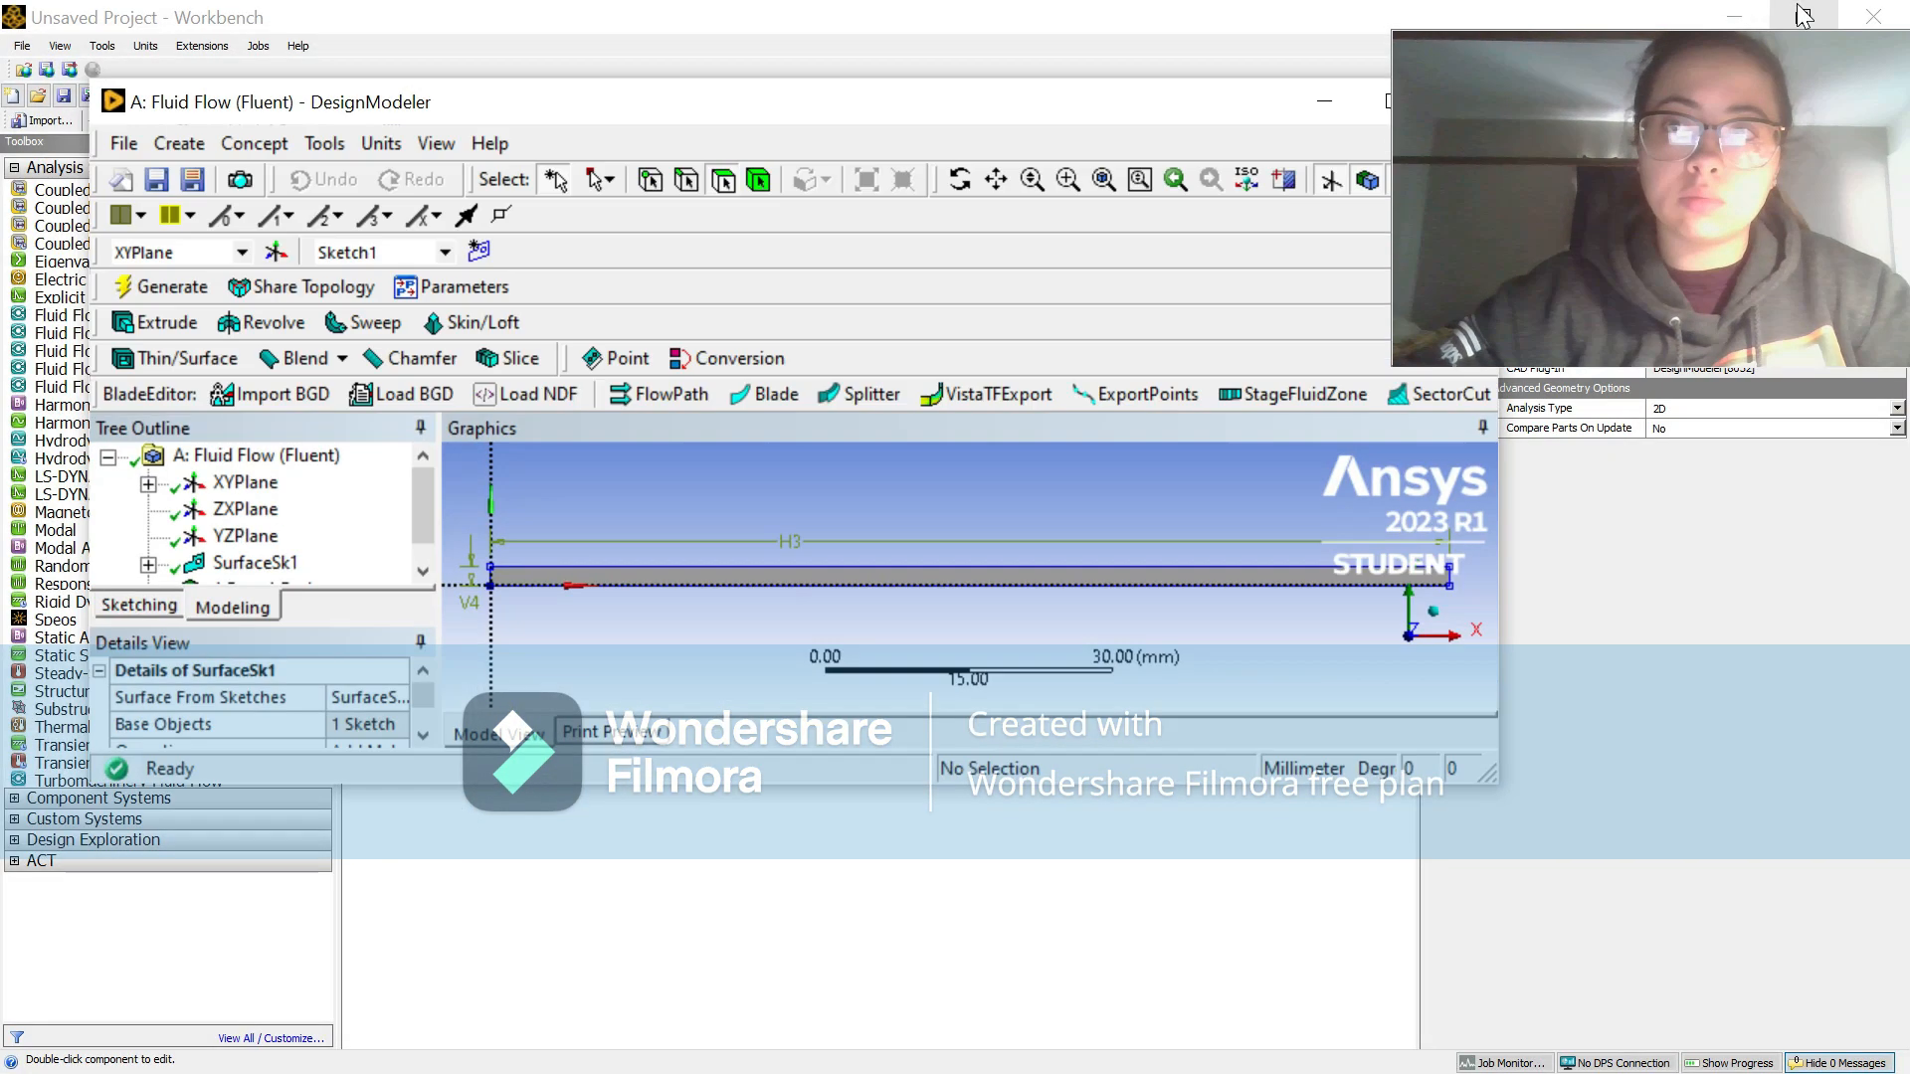
{"action": "left_click", "coordinate": [1804, 15]}
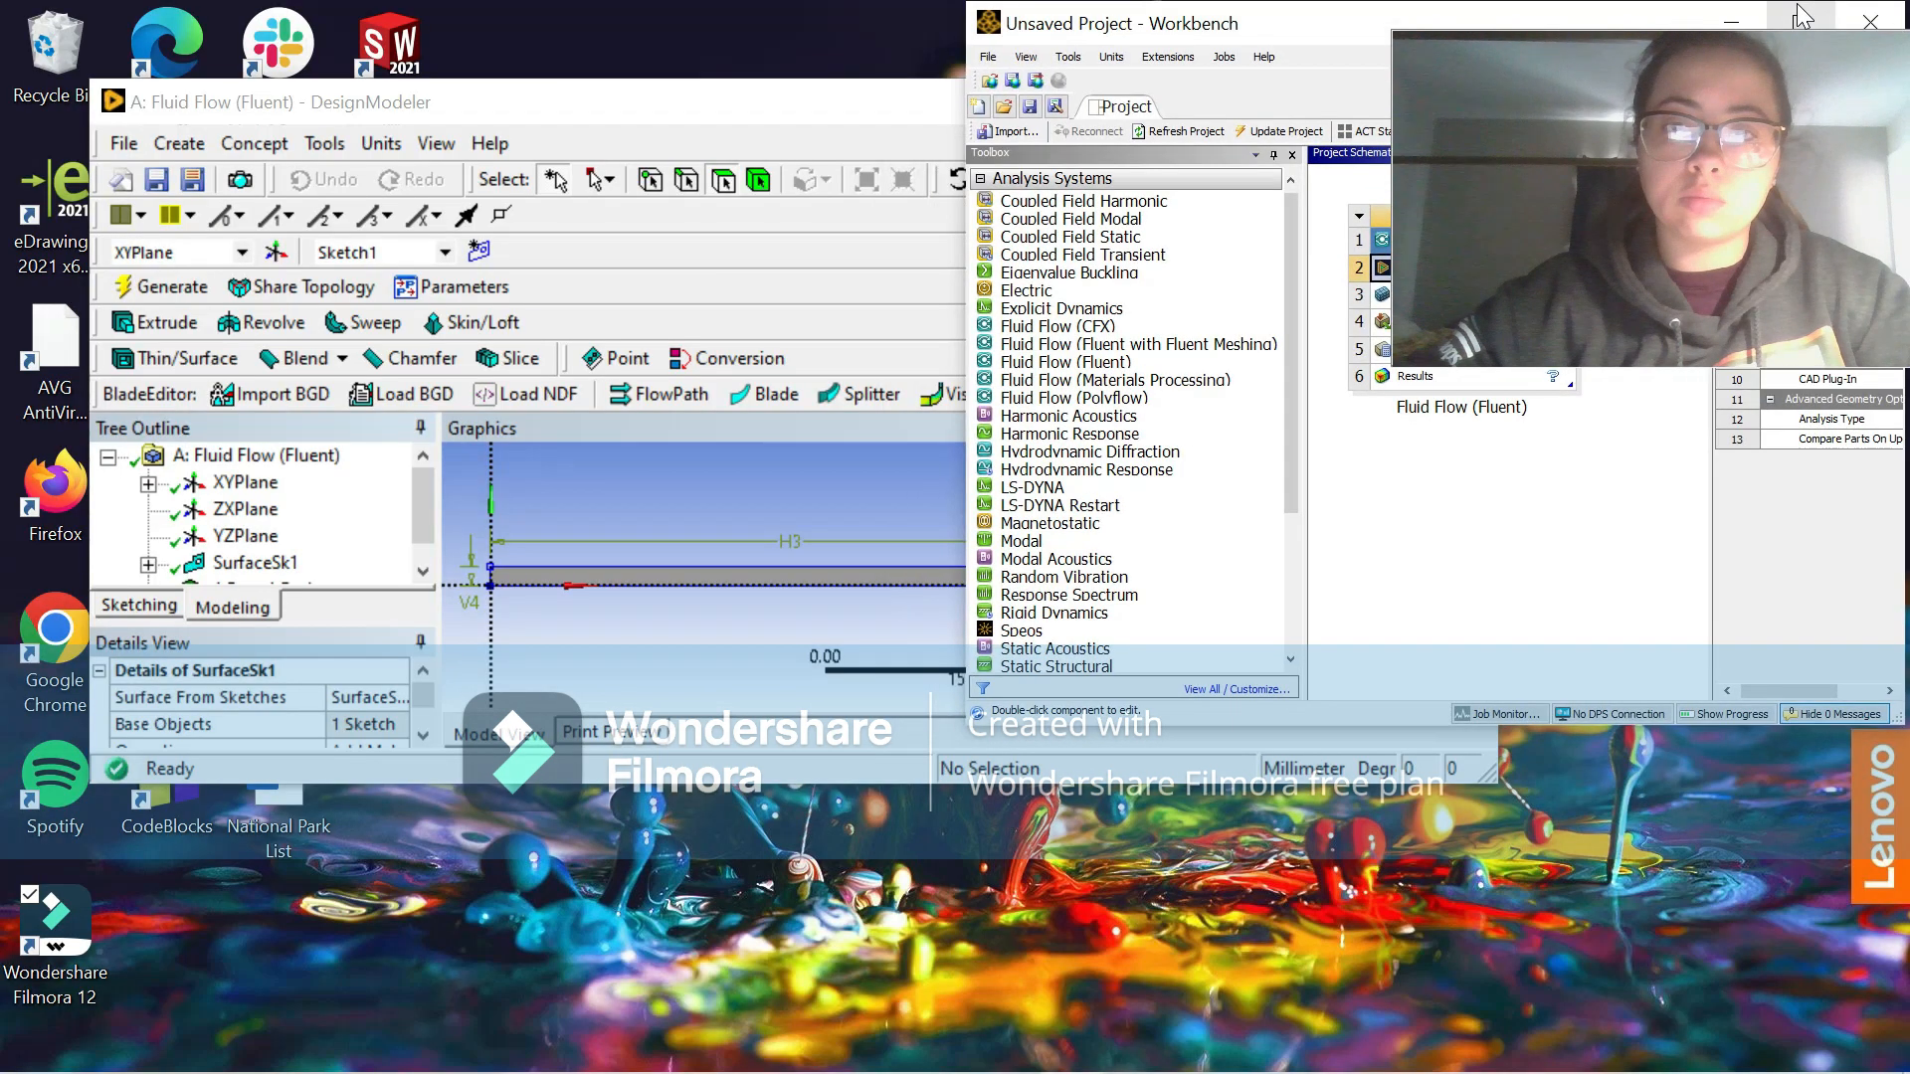
{"action": "left_click", "coordinate": [1809, 28]}
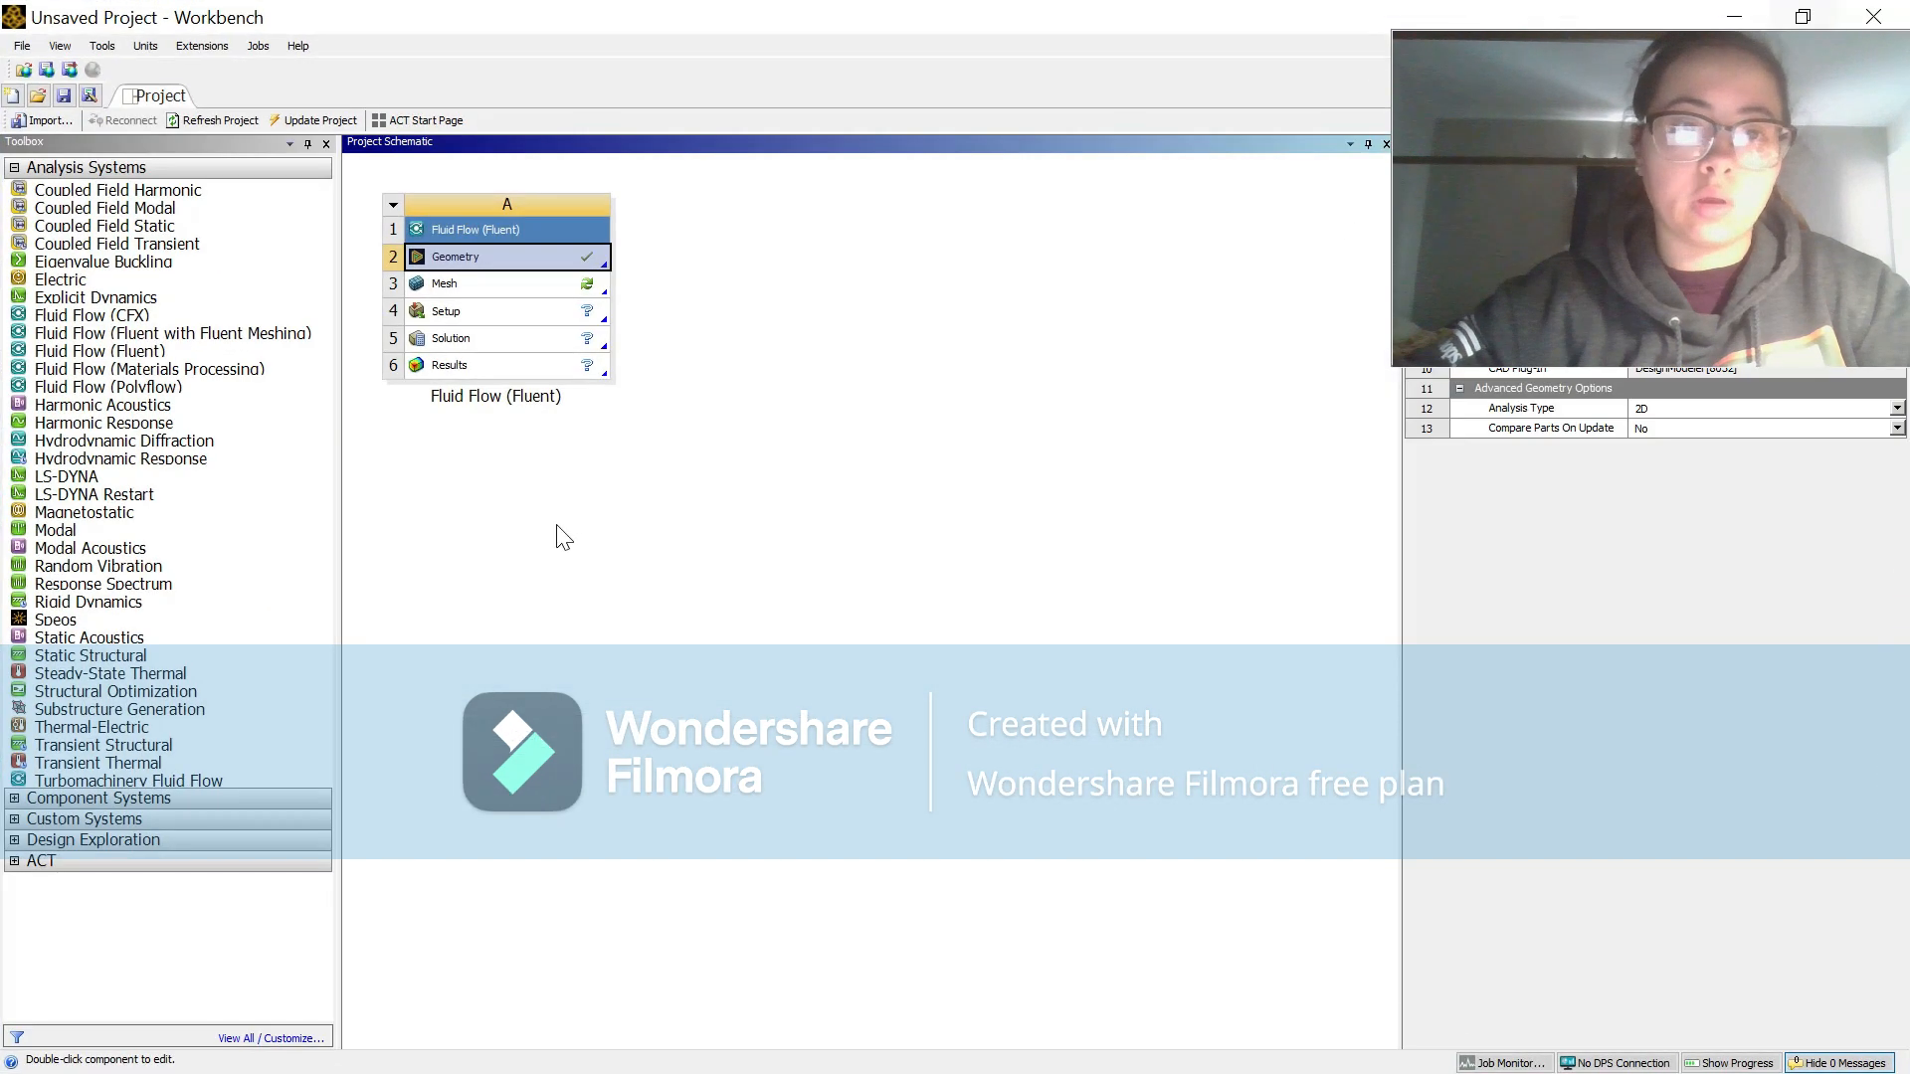
{"action": "right_click", "coordinate": [538, 290]}
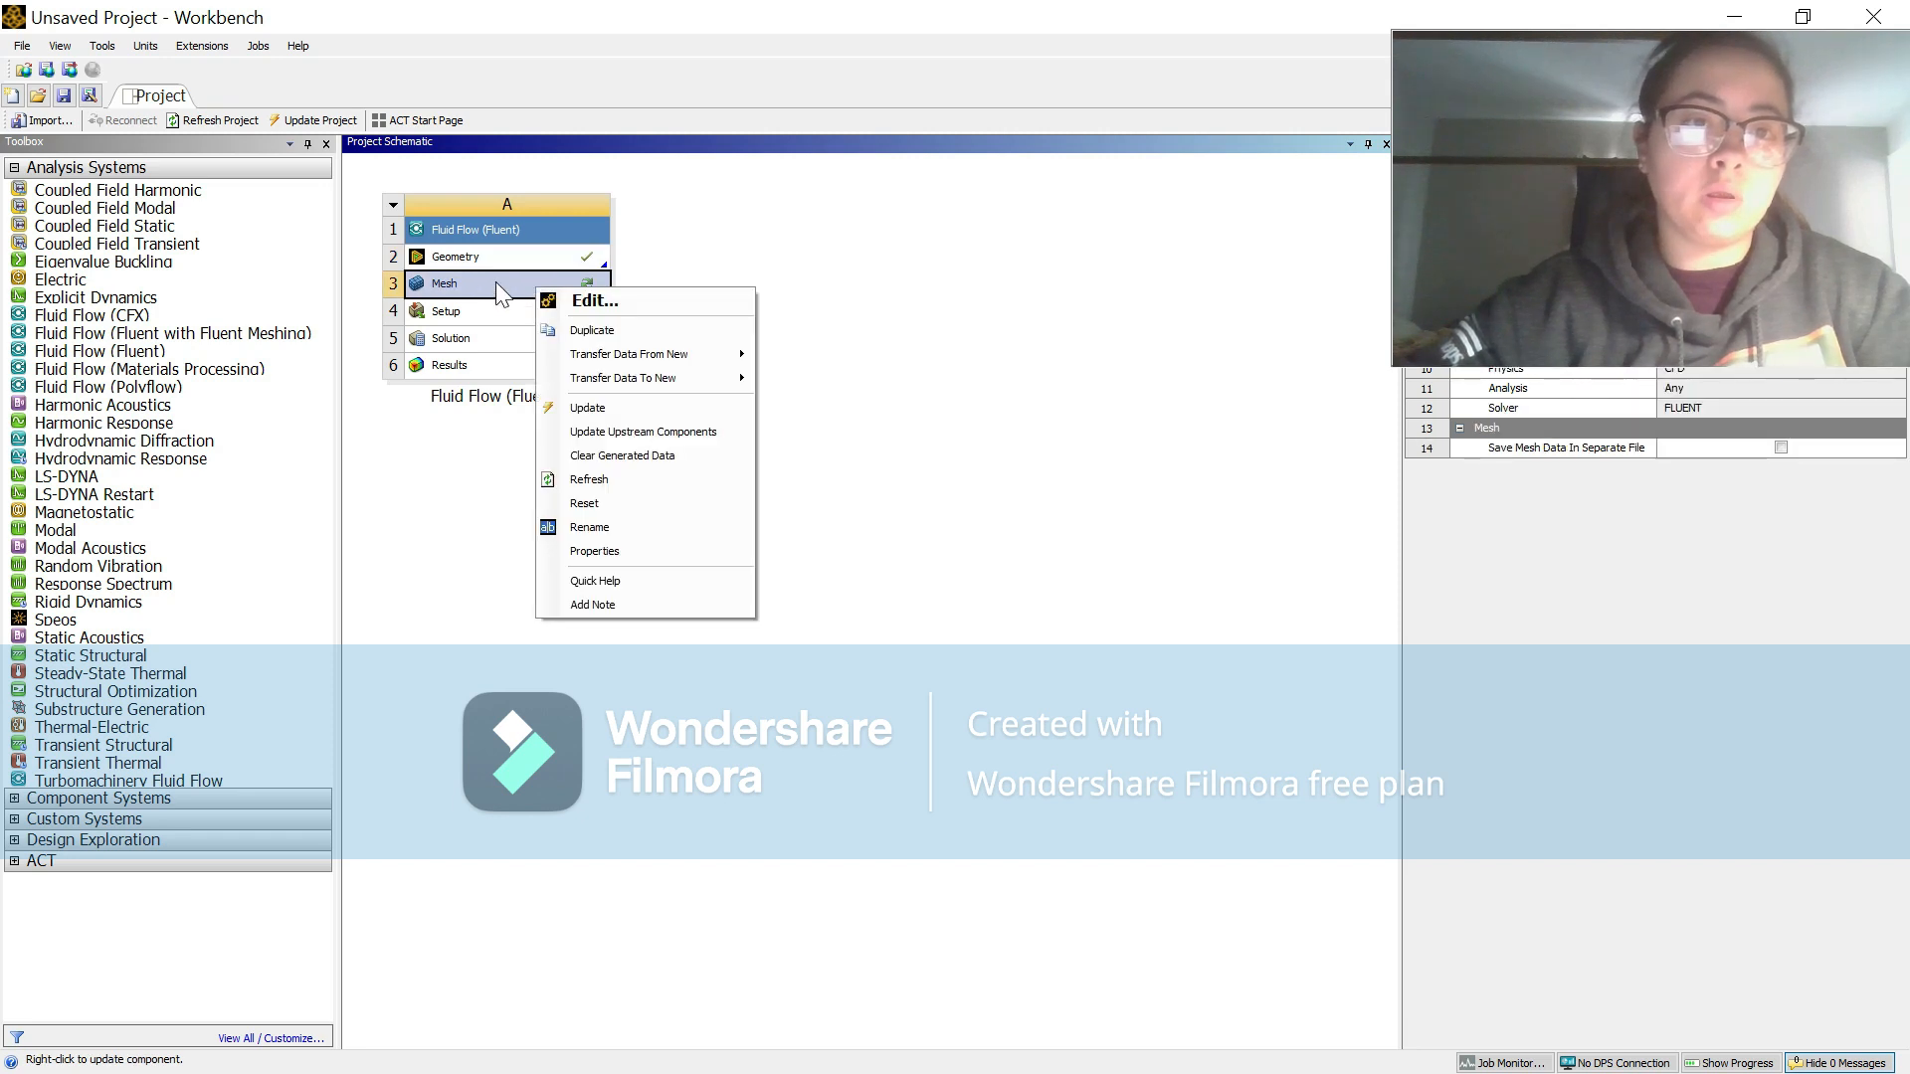
{"action": "double_click", "coordinate": [495, 282]}
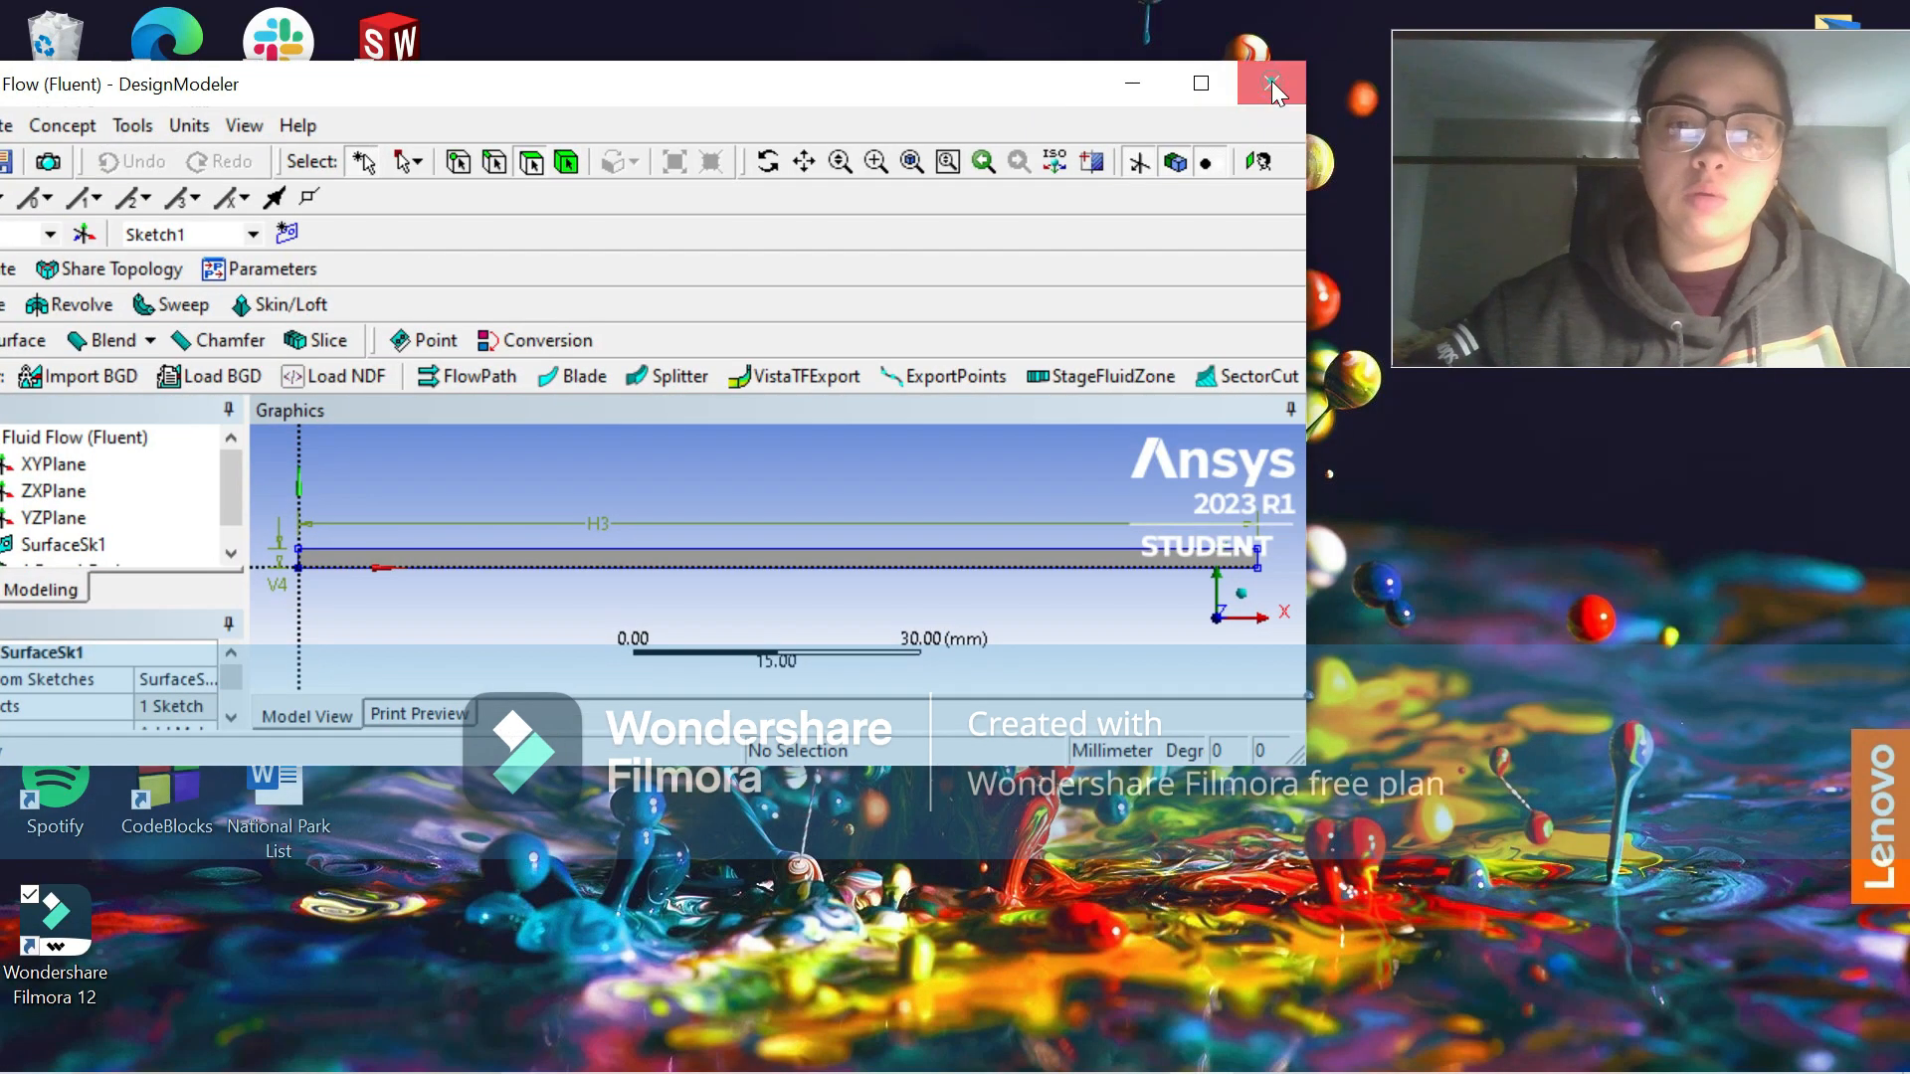
{"action": "left_click", "coordinate": [1271, 80]}
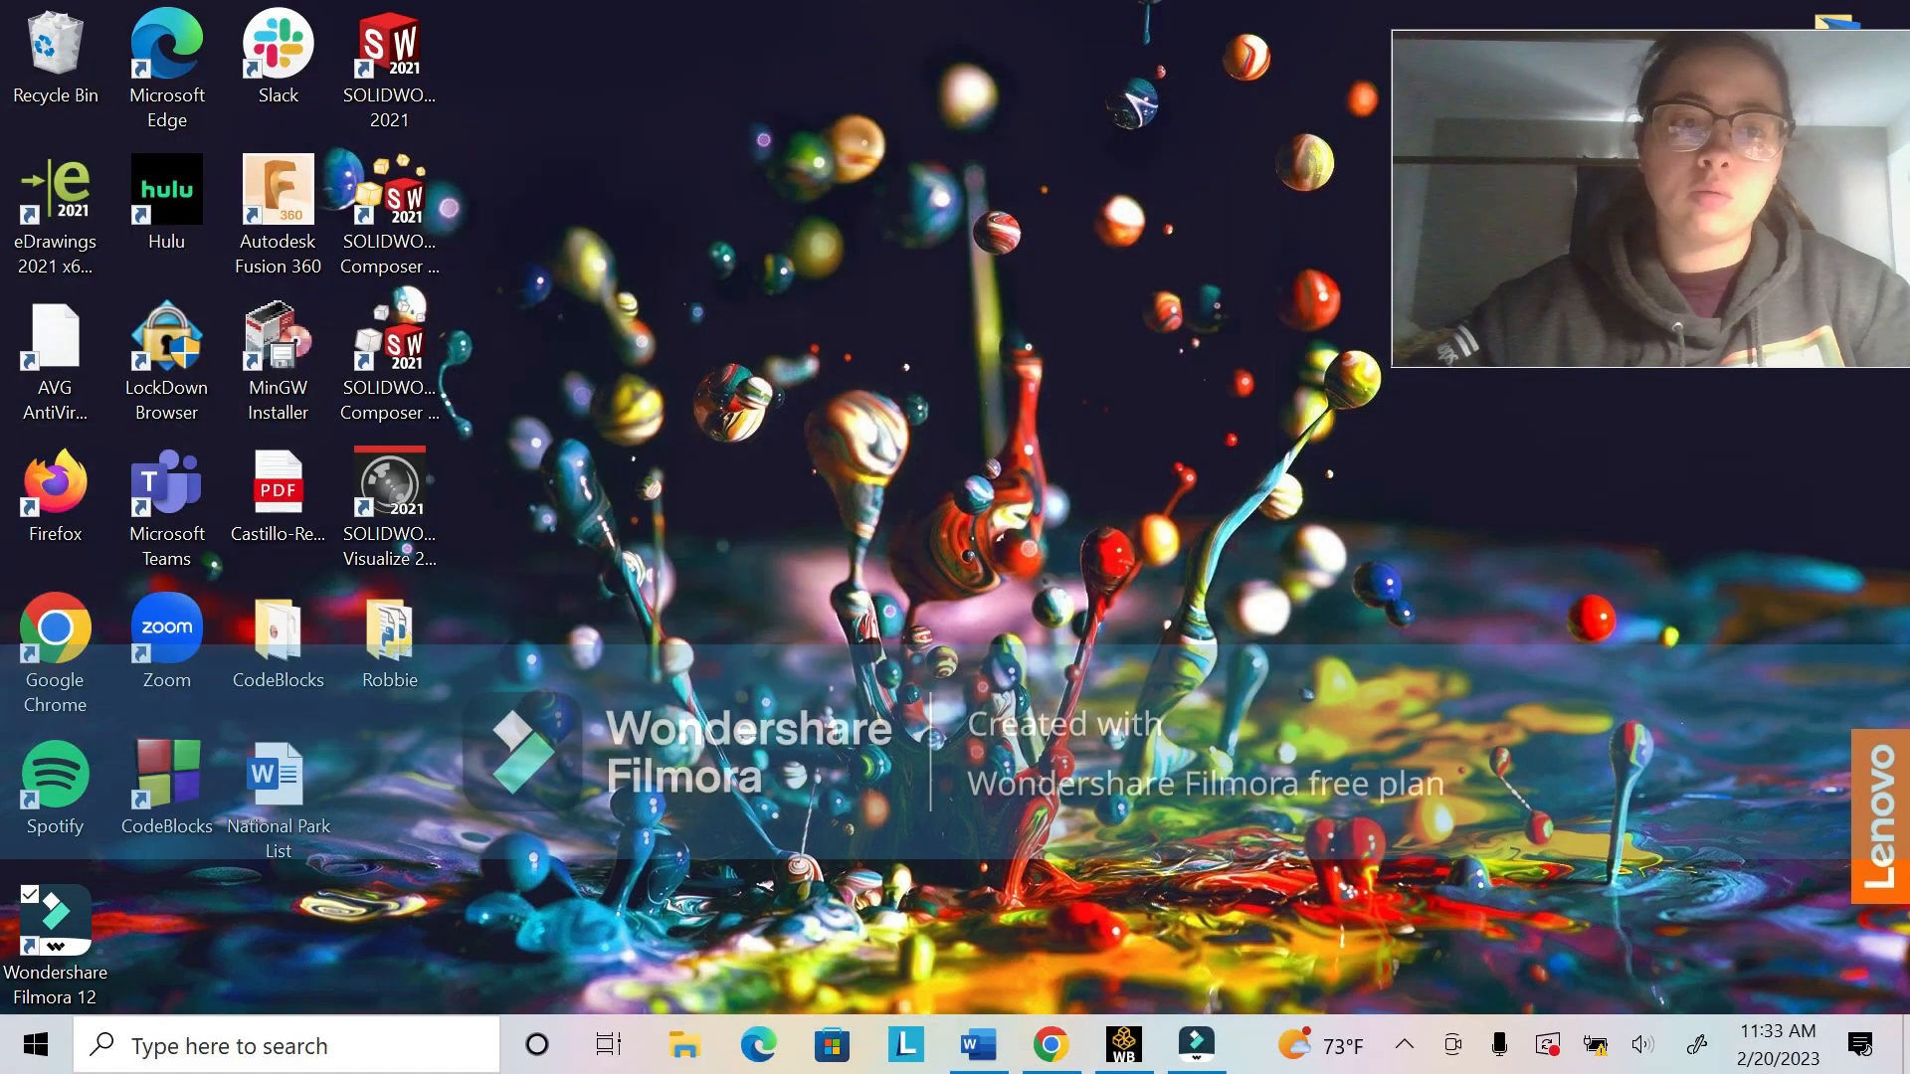
{"action": "left_click", "coordinate": [1132, 1053]}
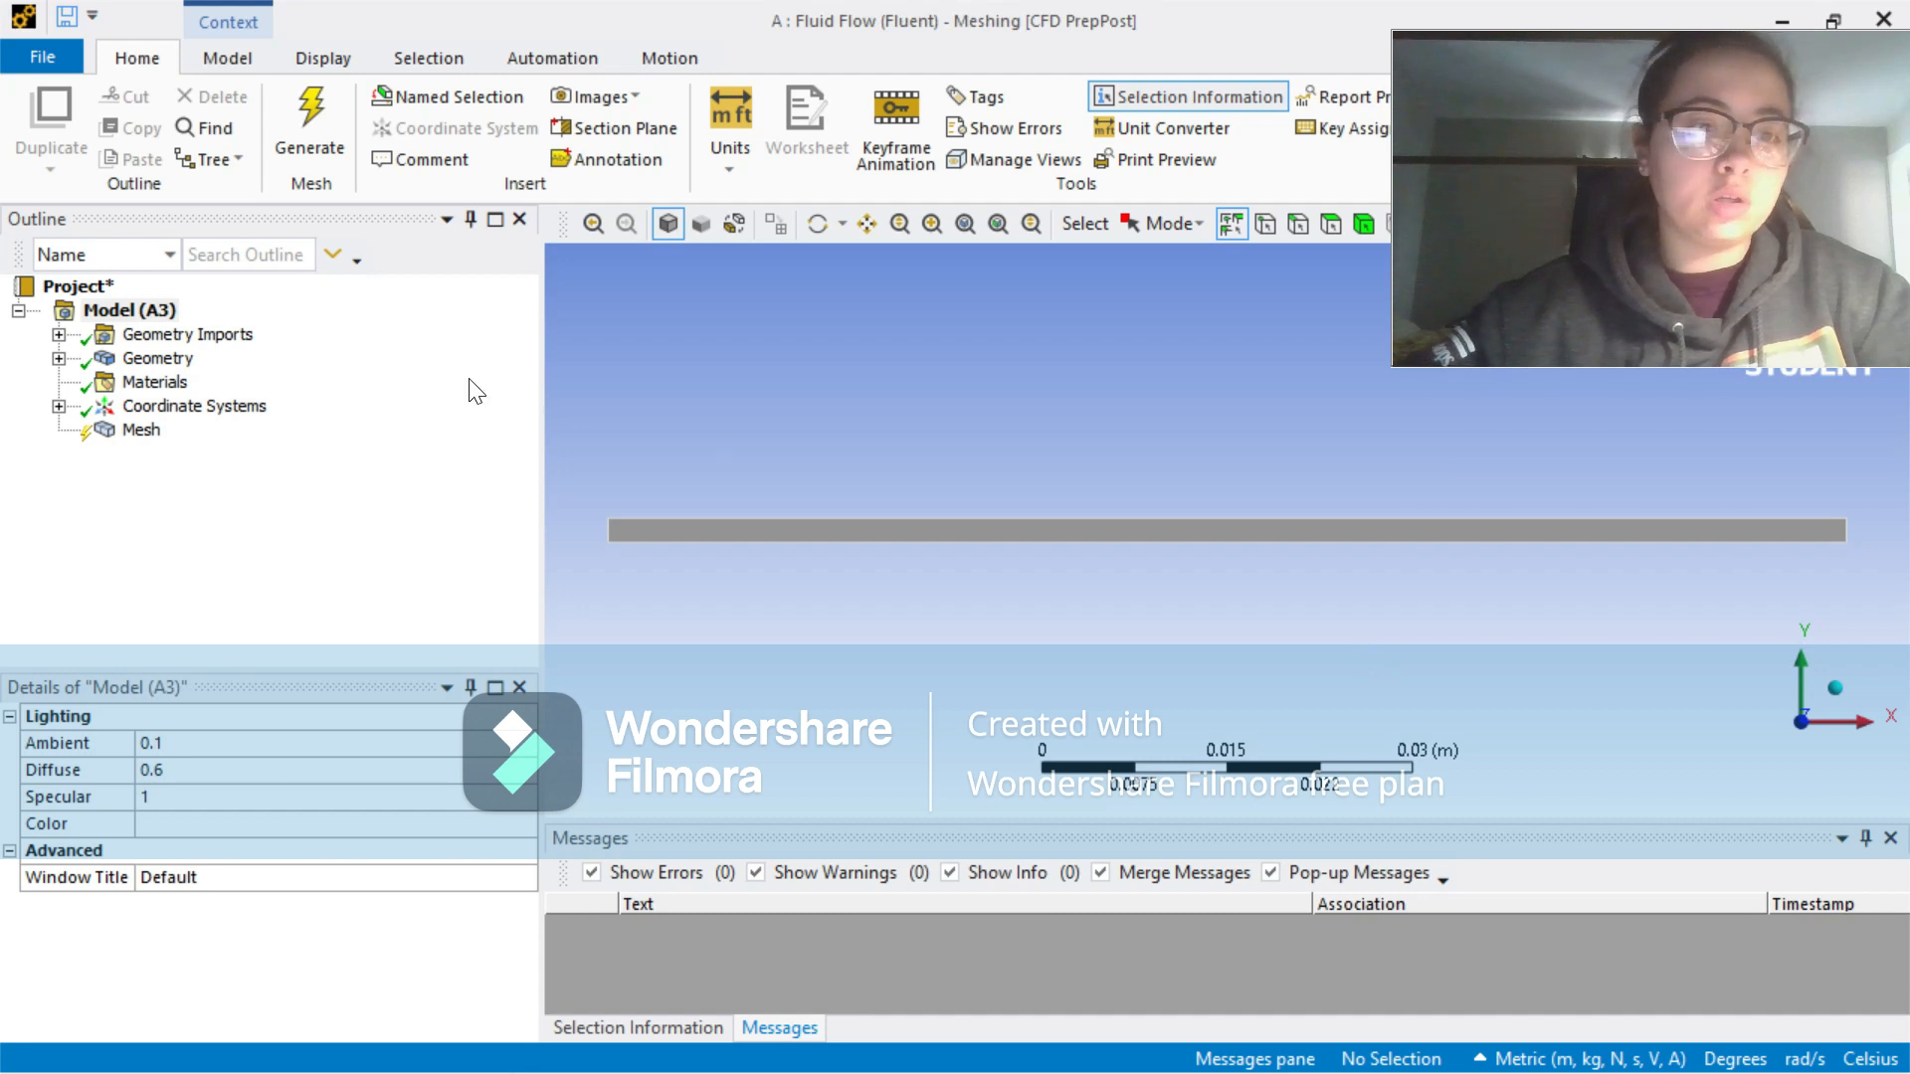
Step: Insert a mesh method scoped to the channel surface body, then generate the mesh and display it
{"action": "left_click", "coordinate": [140, 430]}
{"action": "right_click", "coordinate": [147, 432]}
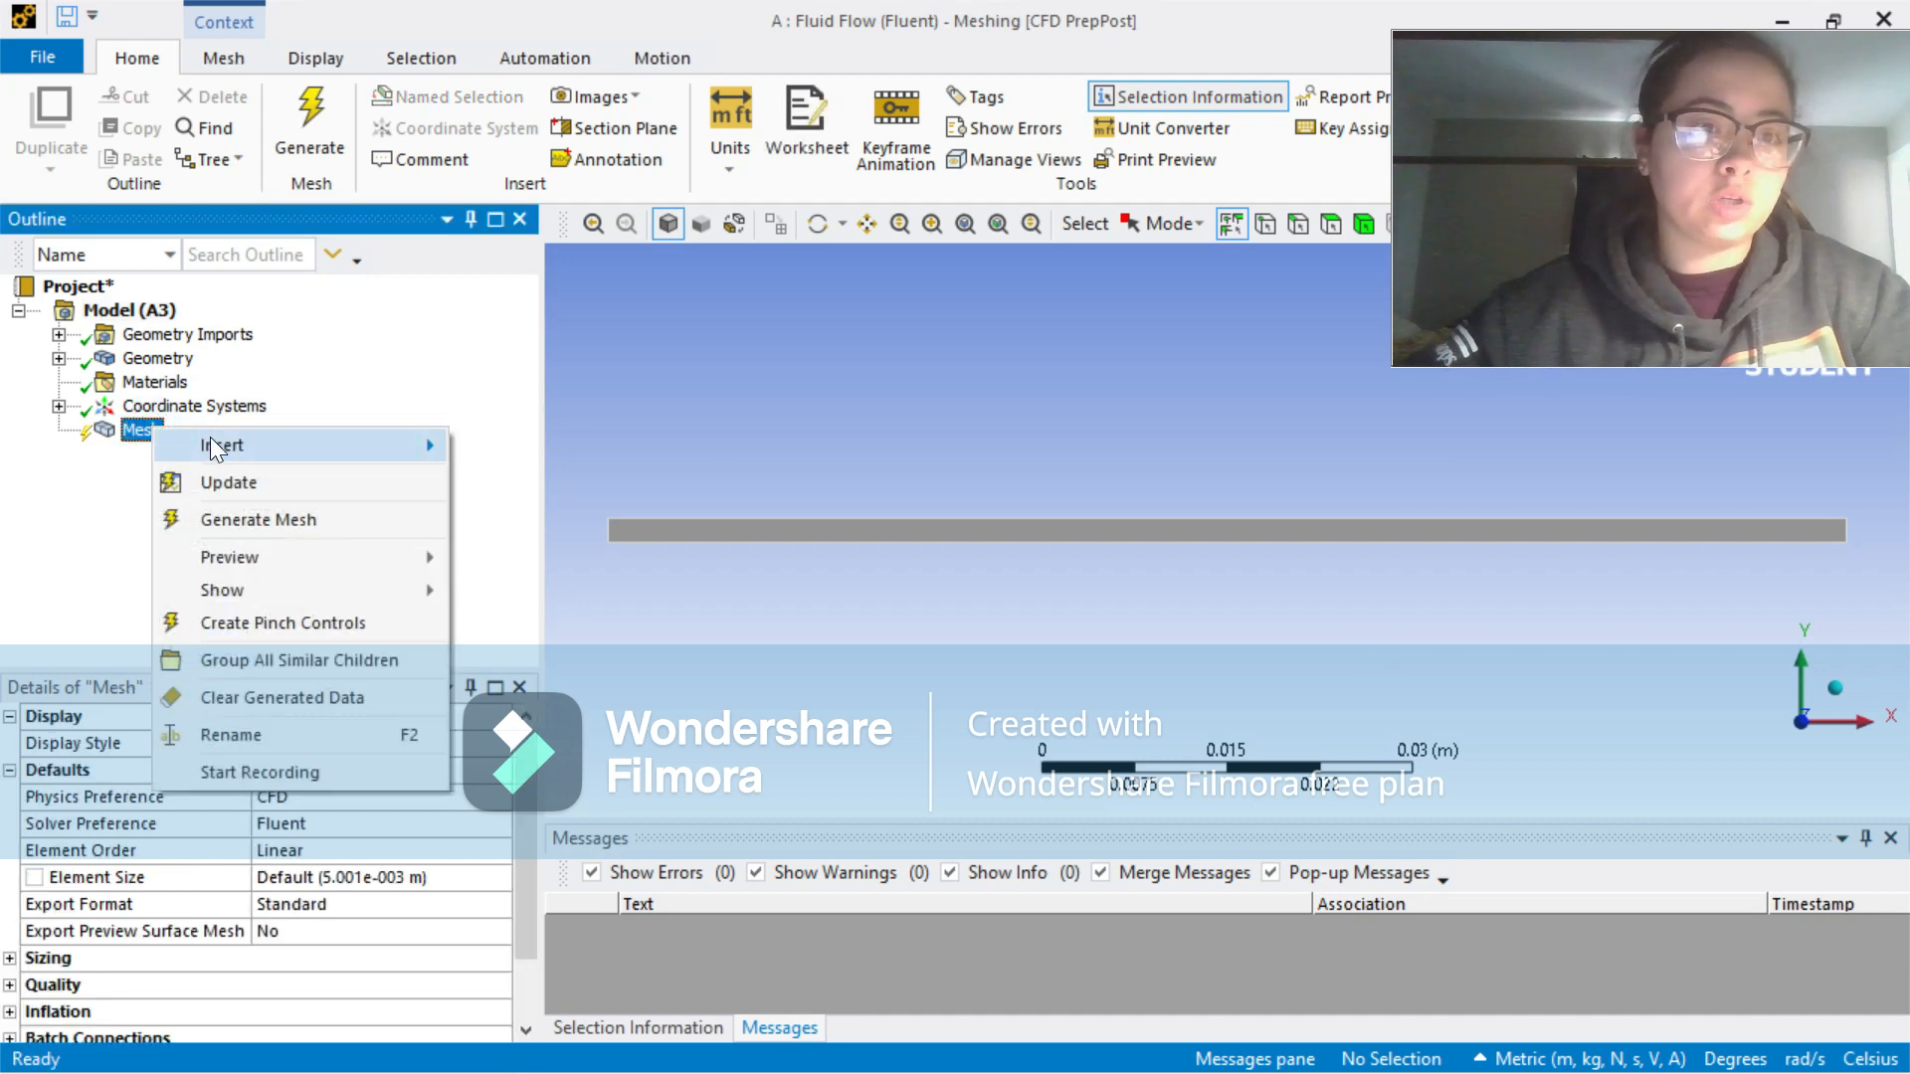
{"action": "mouse_move", "coordinate": [356, 455]}
{"action": "left_click", "coordinate": [512, 450]}
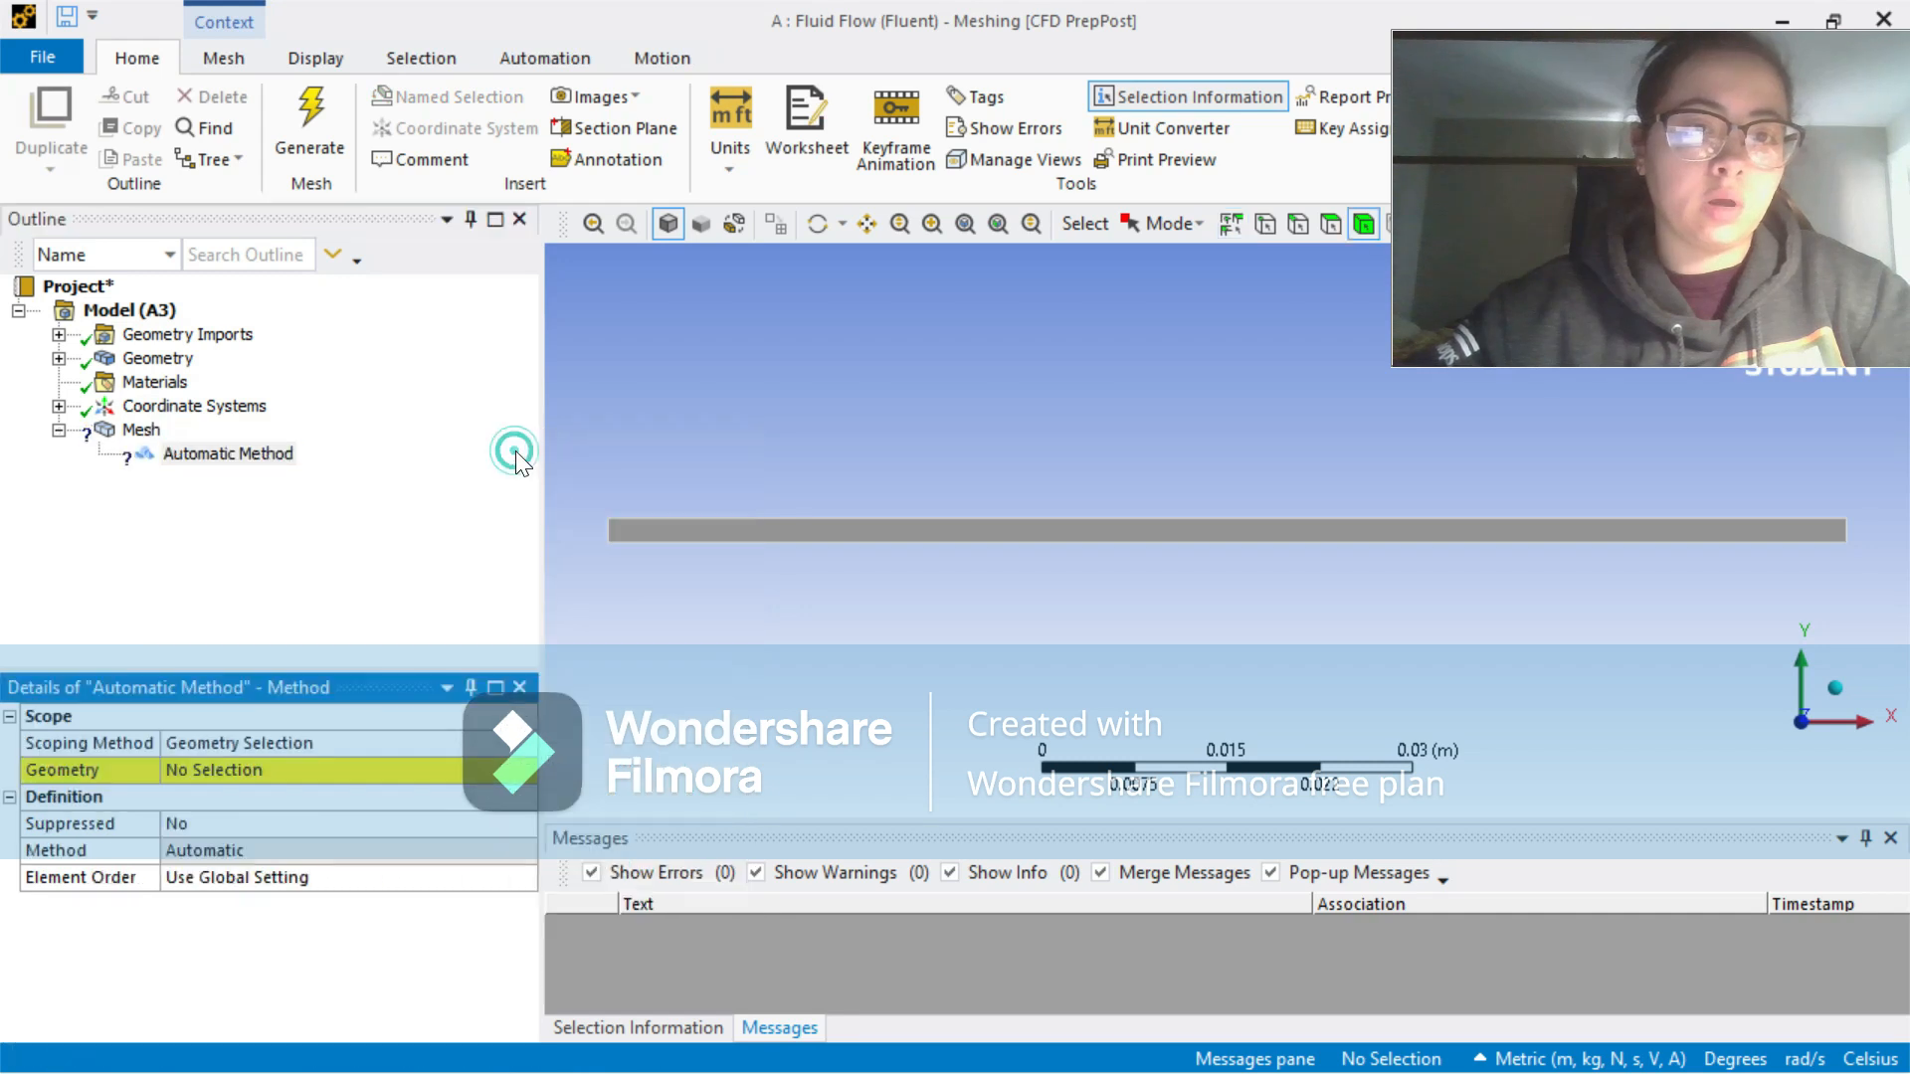
{"action": "left_click", "coordinate": [671, 529]}
{"action": "left_click", "coordinate": [302, 766]}
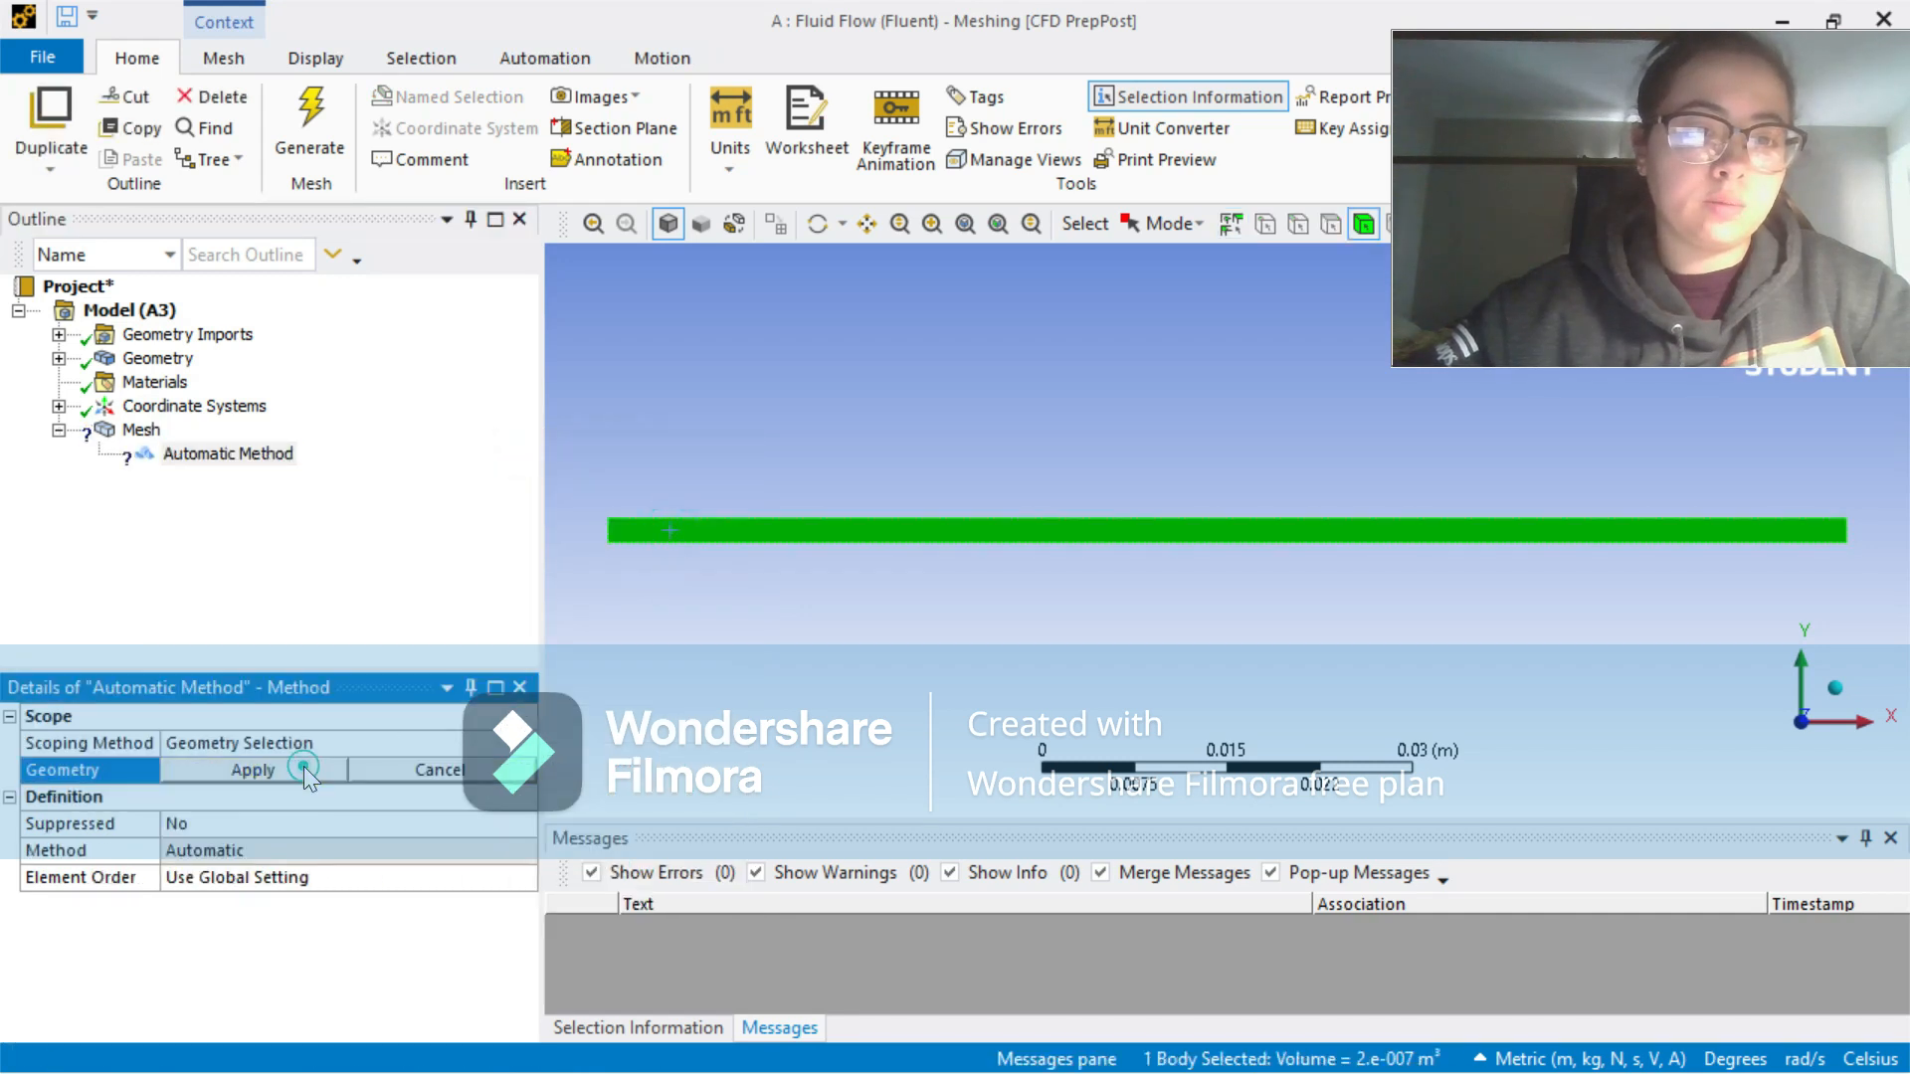
{"action": "left_click", "coordinate": [267, 778]}
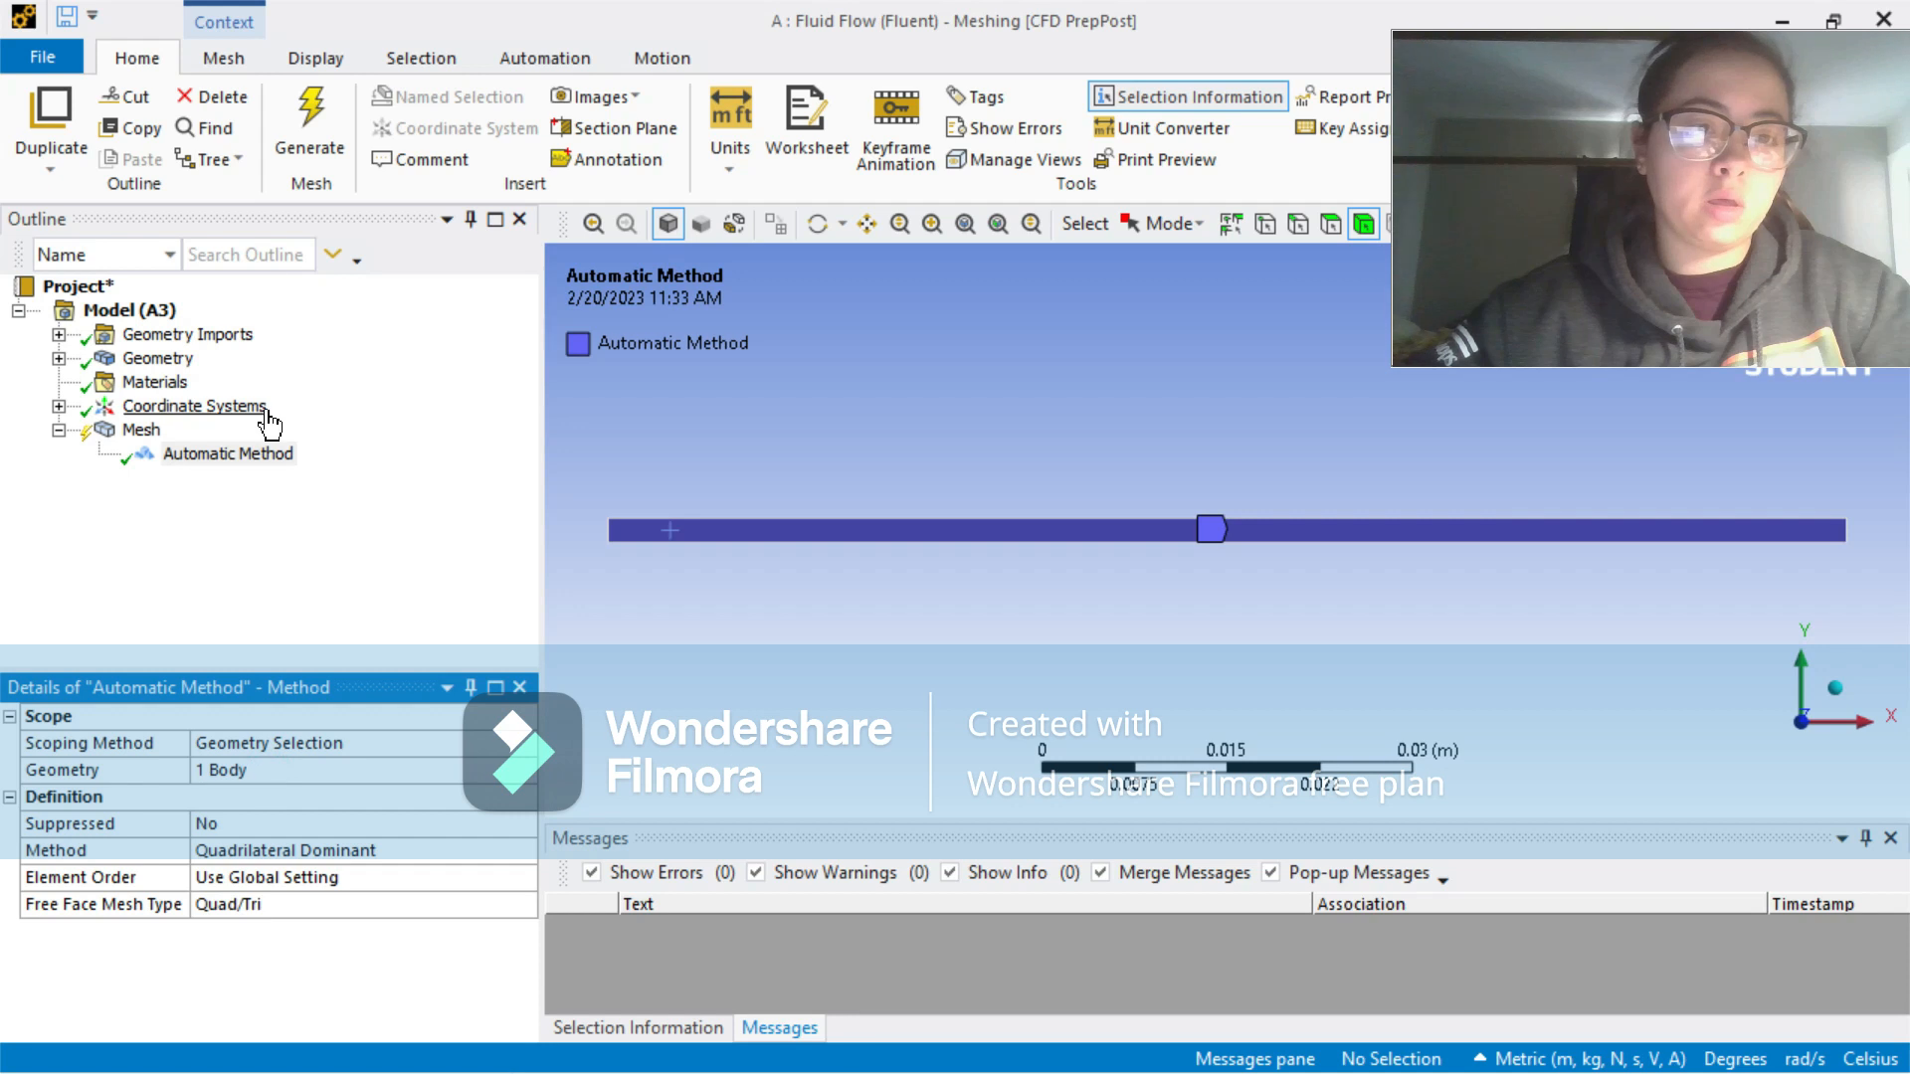
{"action": "left_click", "coordinate": [305, 118]}
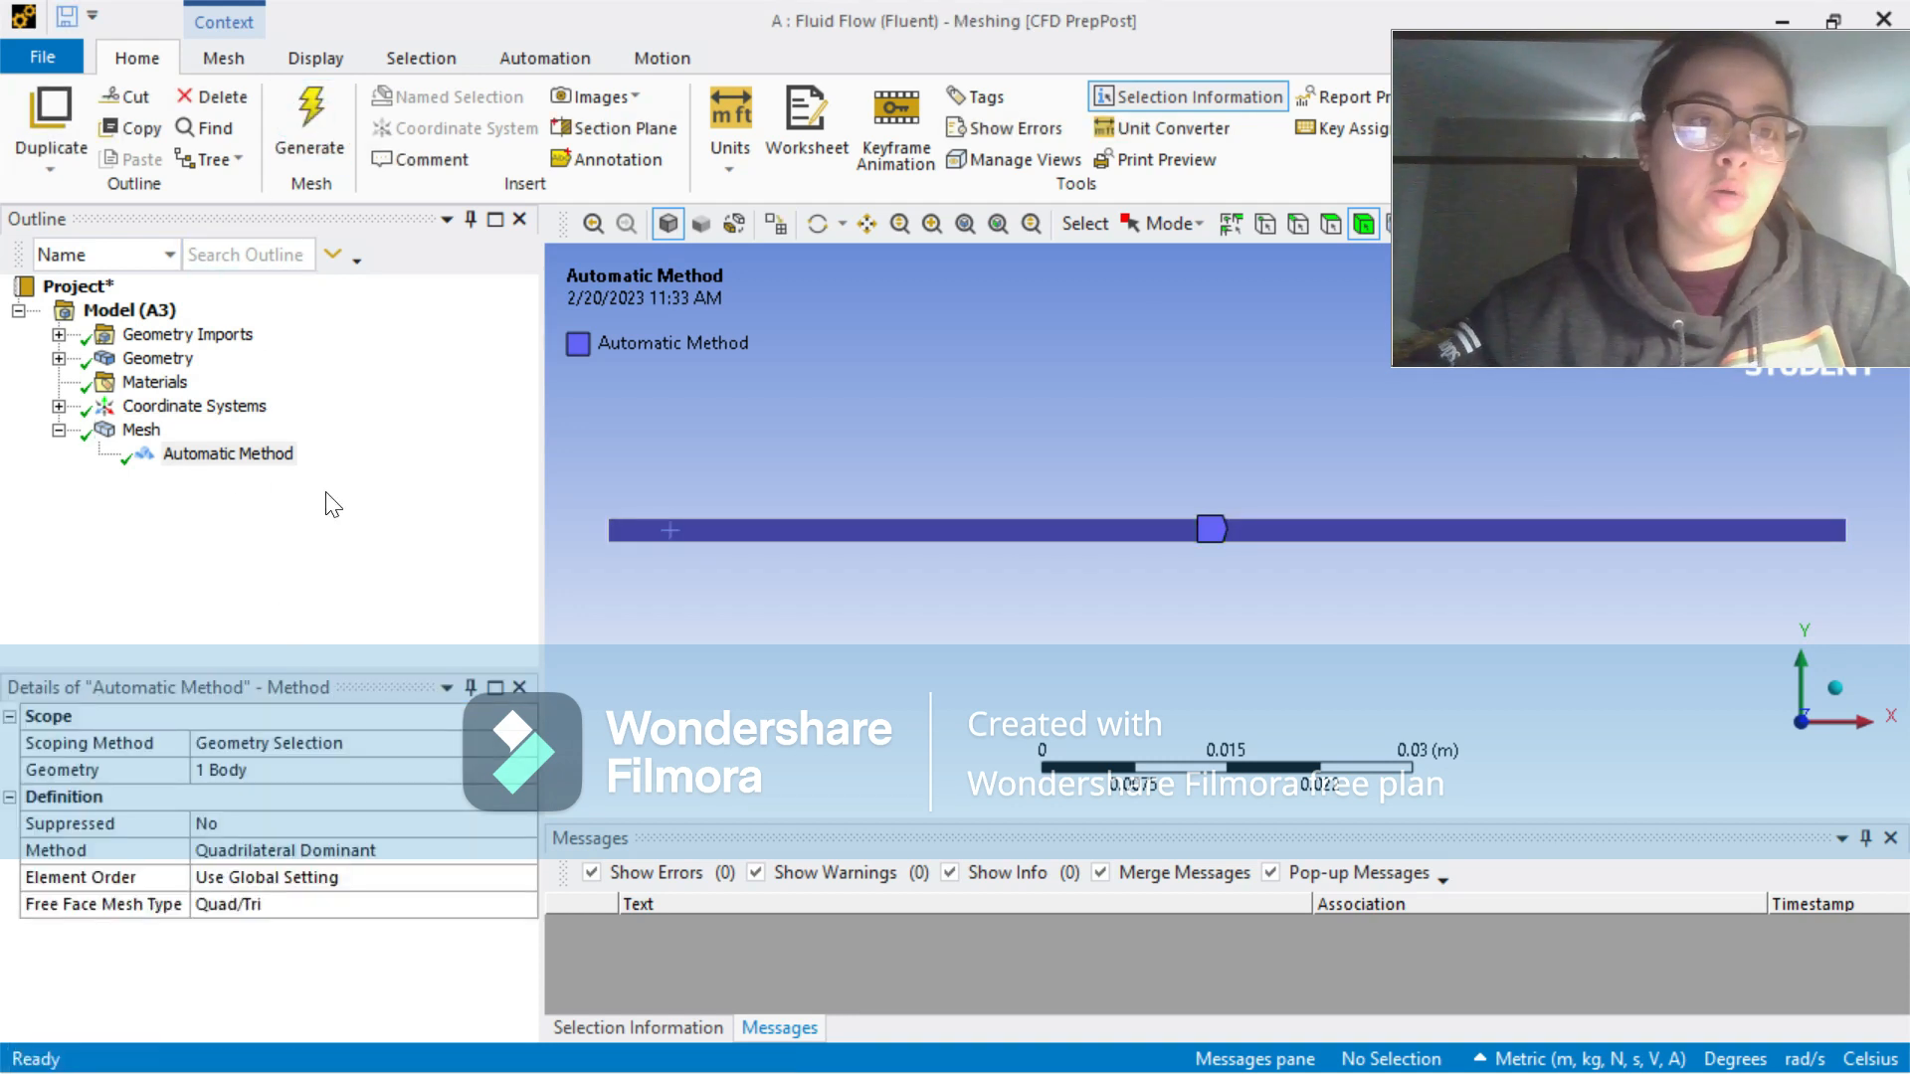
{"action": "left_click", "coordinate": [118, 438]}
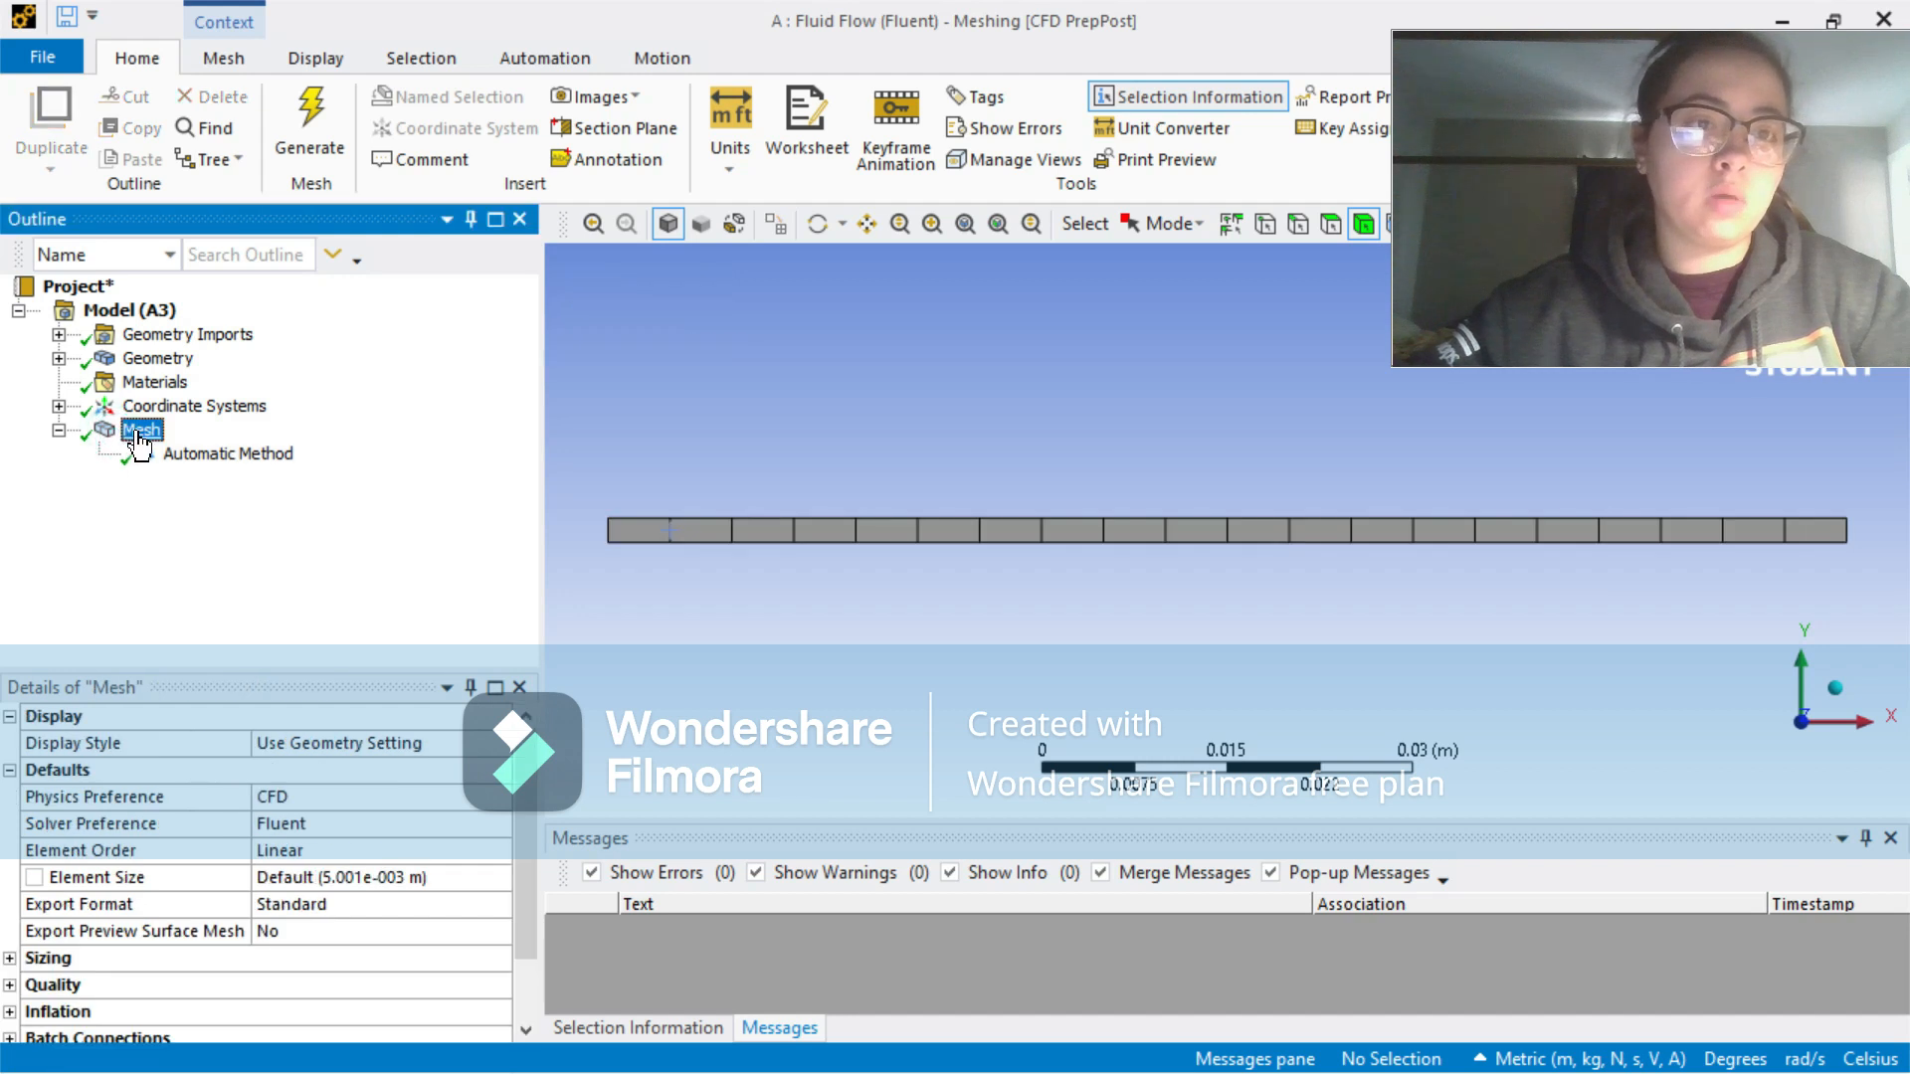
Step: Insert a mesh sizing control scoped to the two short vertical end edges of the channel
{"action": "right_click", "coordinate": [139, 437]}
{"action": "mouse_move", "coordinate": [212, 452]}
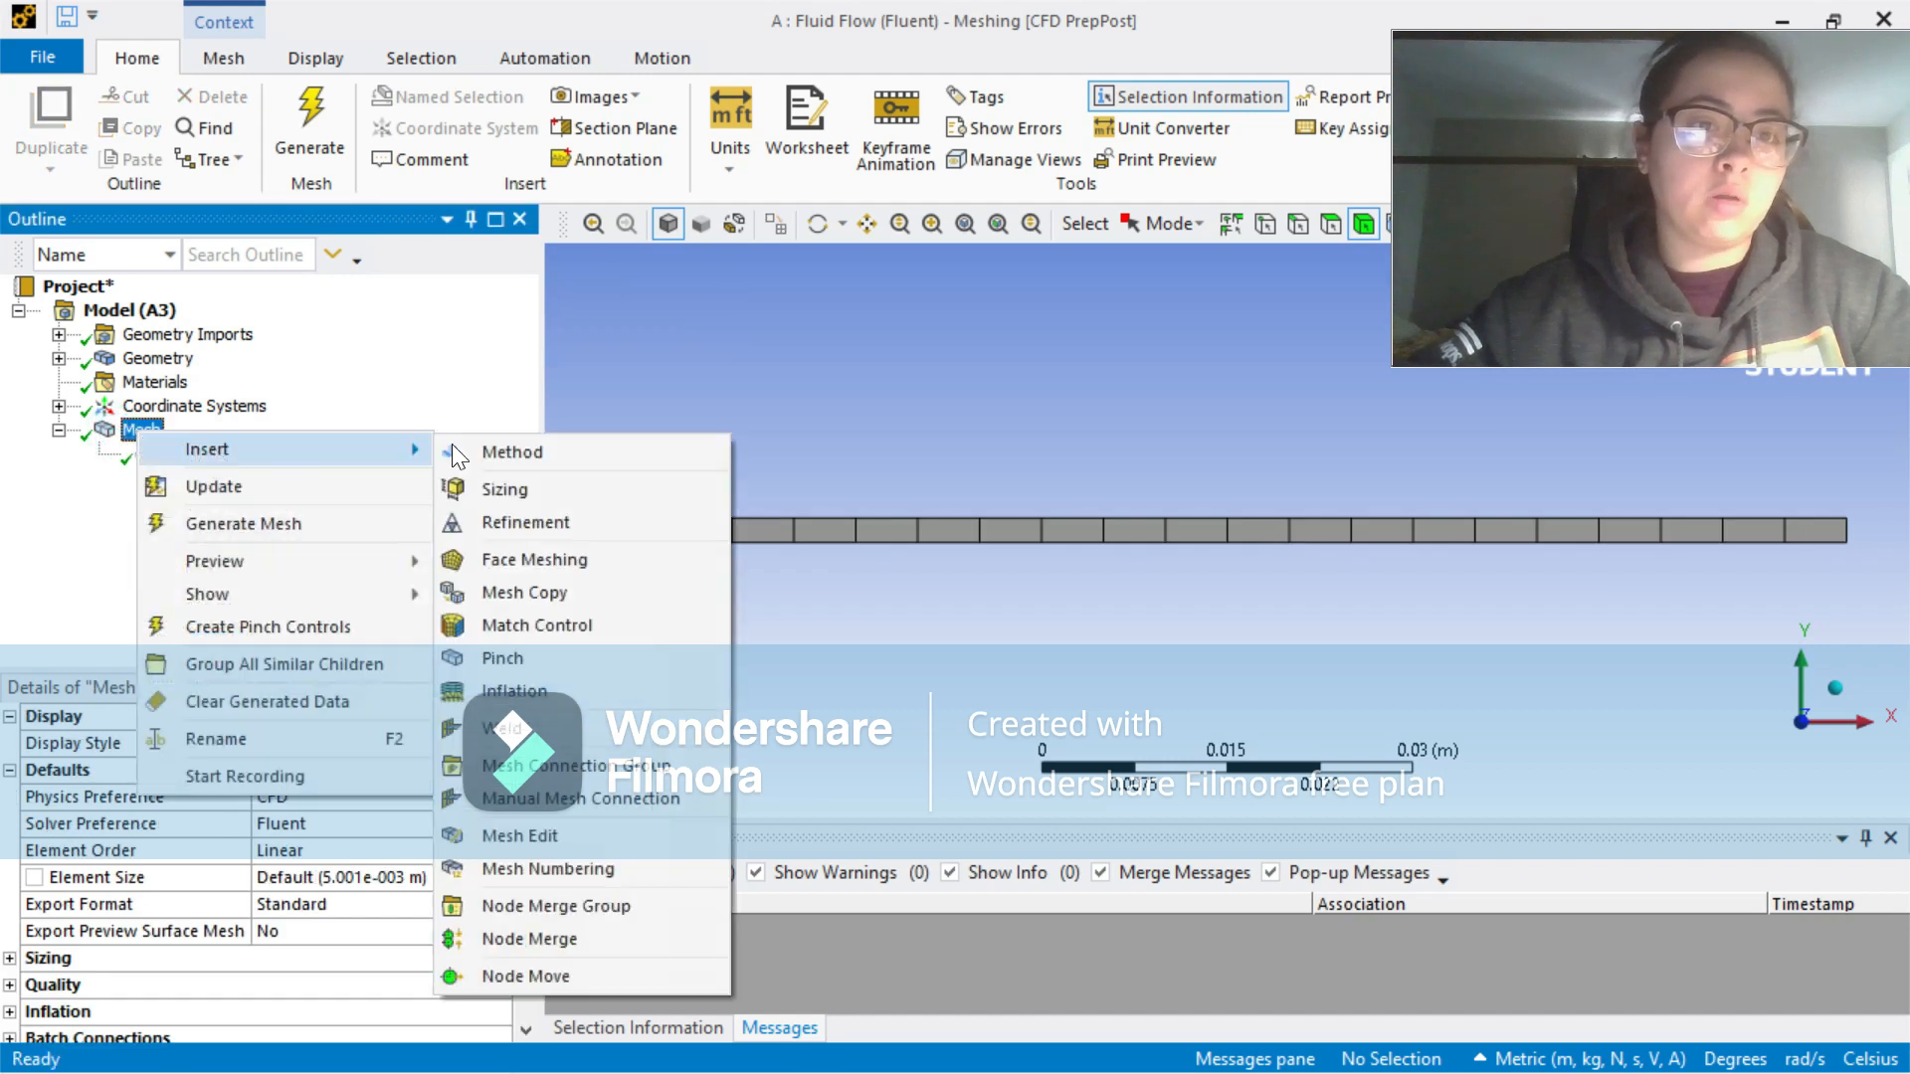
{"action": "left_click", "coordinate": [525, 491]}
{"action": "left_click", "coordinate": [1295, 227]}
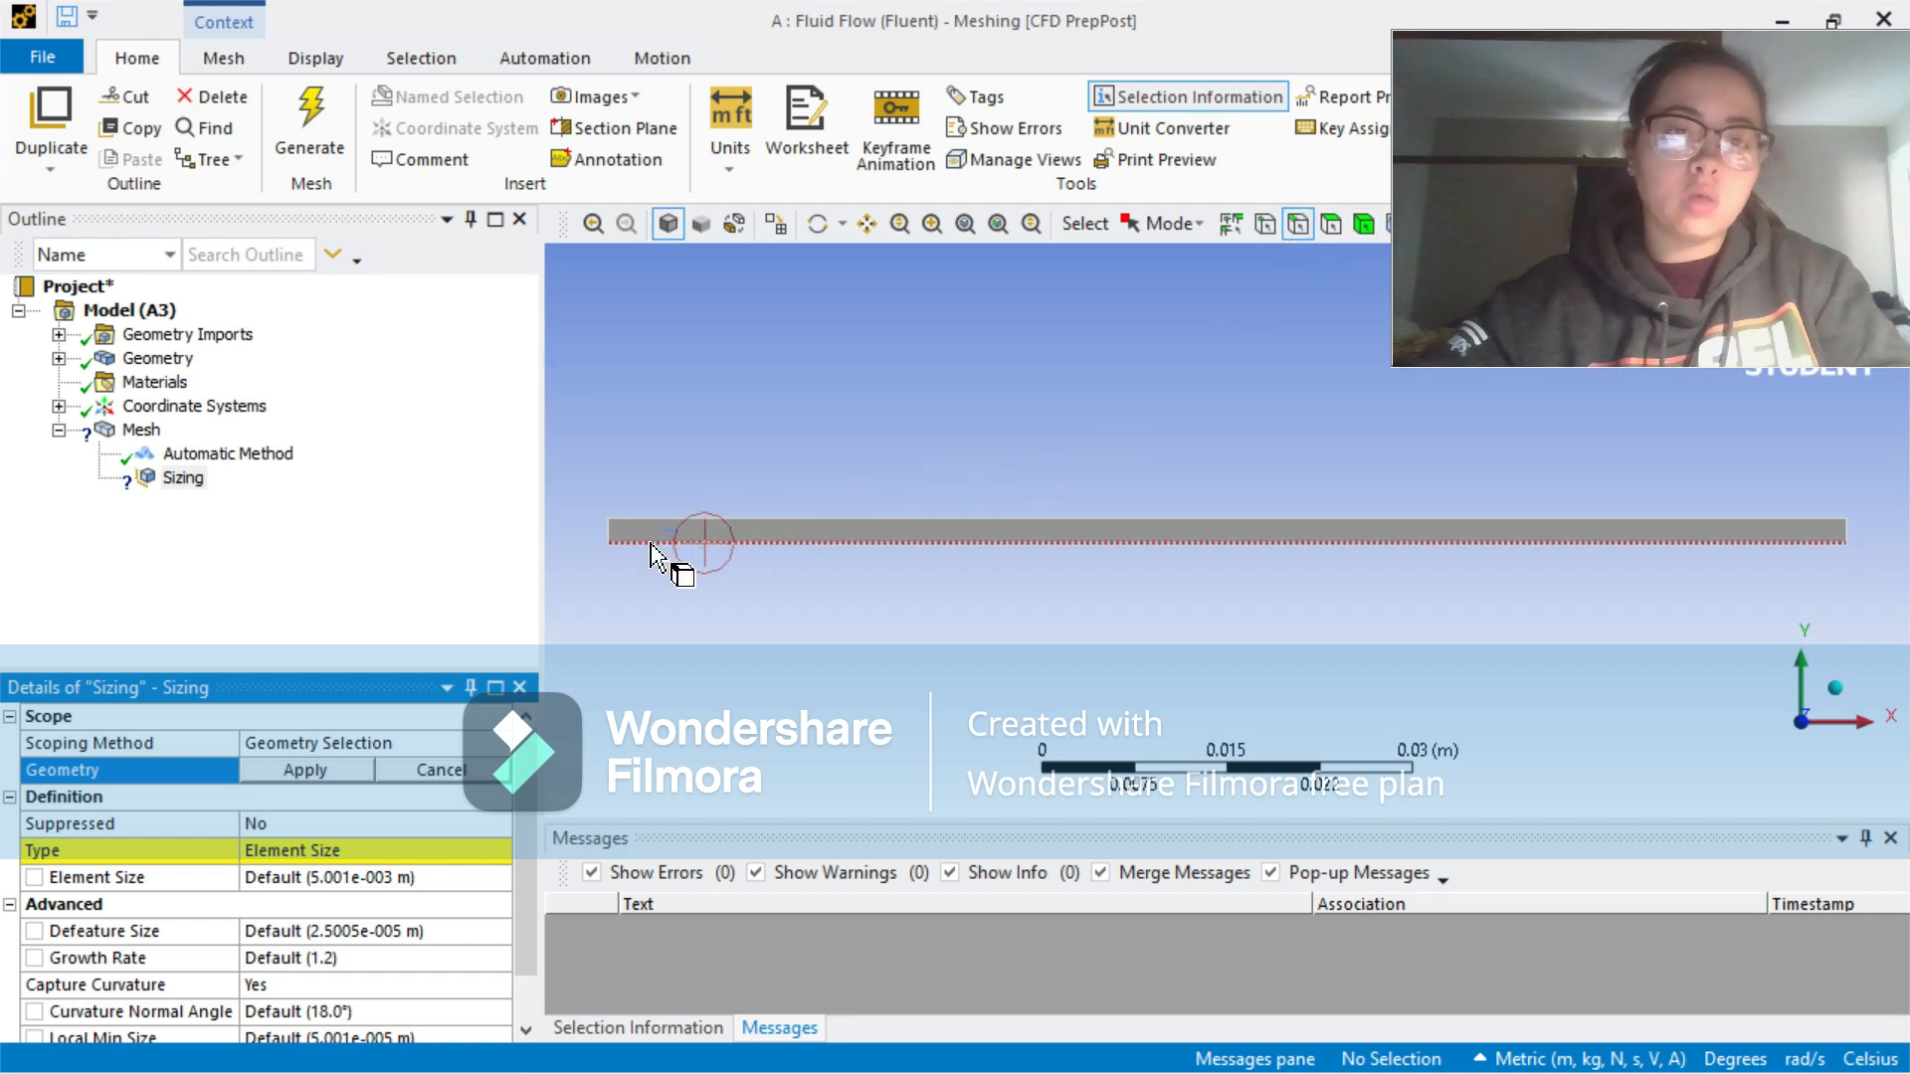
{"action": "left_click", "coordinate": [611, 532]}
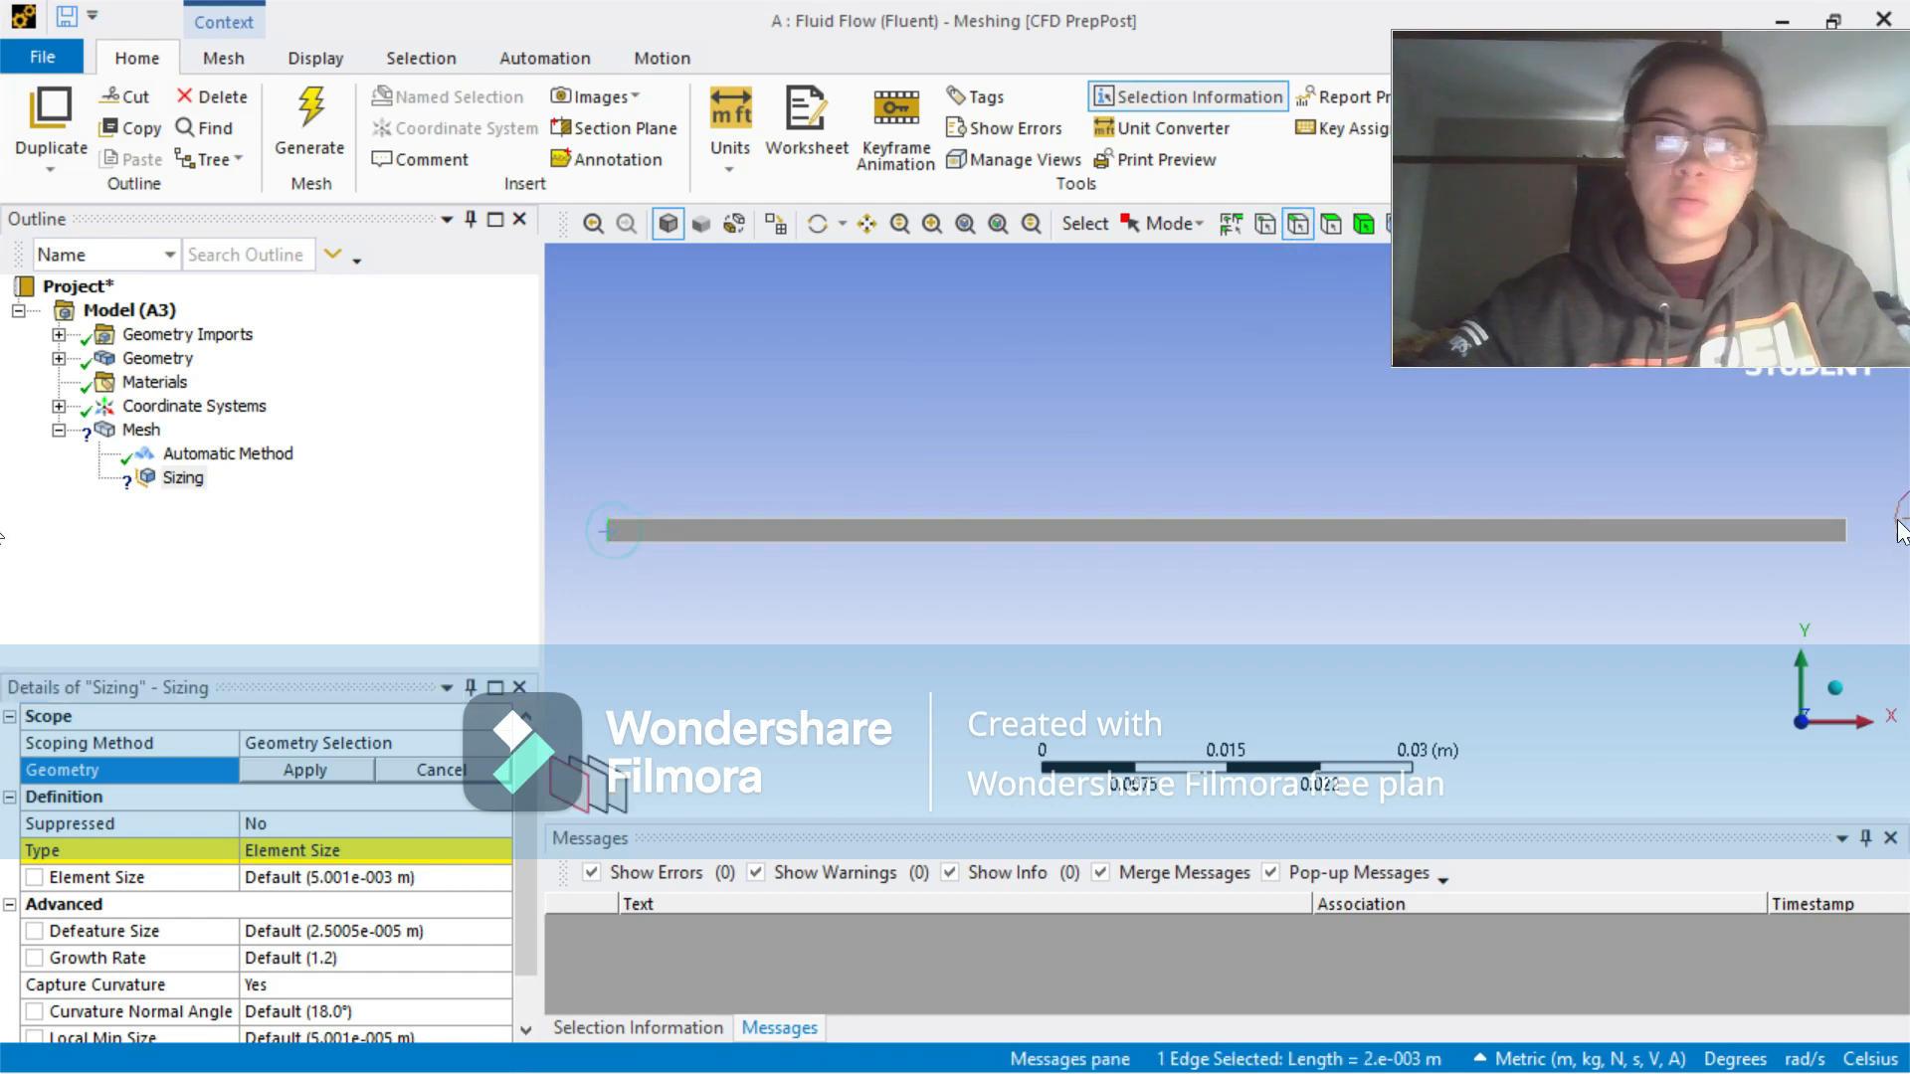
{"action": "left_click", "coordinate": [1847, 530], "text": "ctrl"}
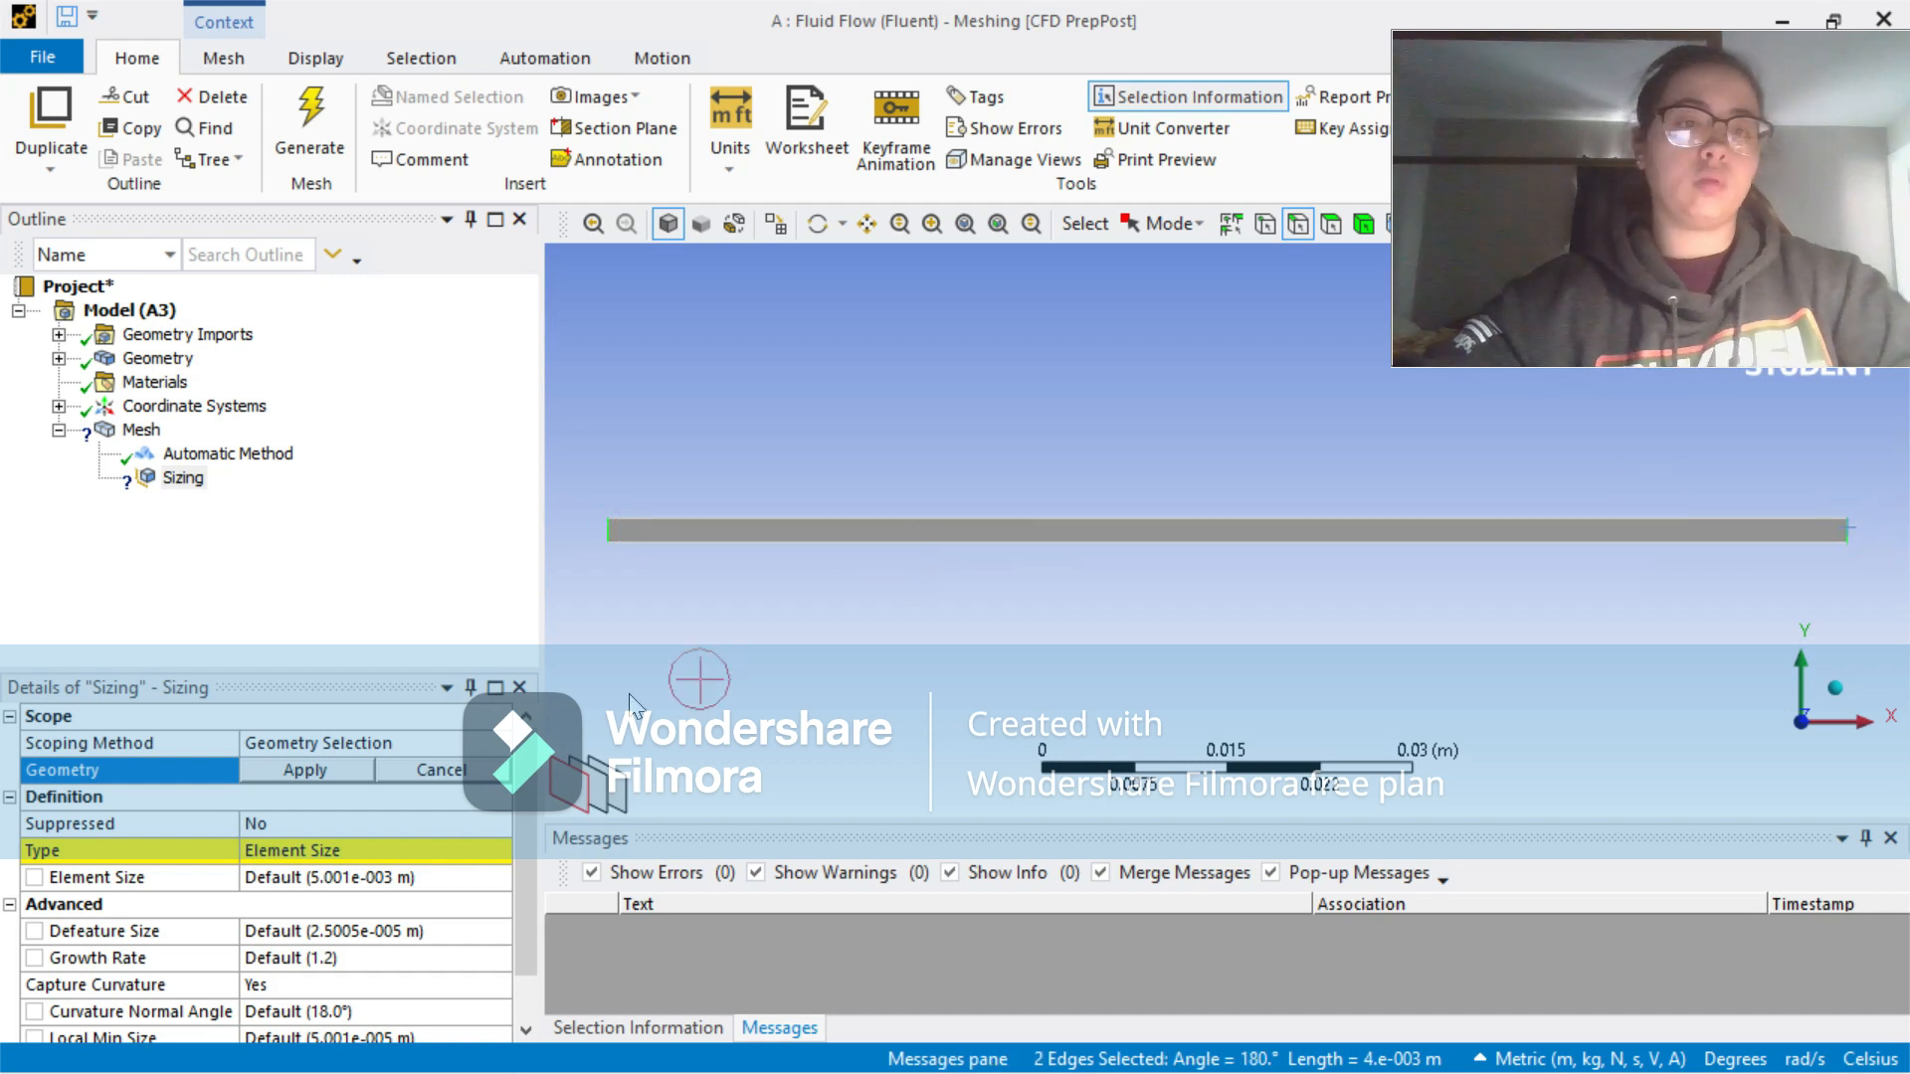
{"action": "left_click", "coordinate": [339, 772]}
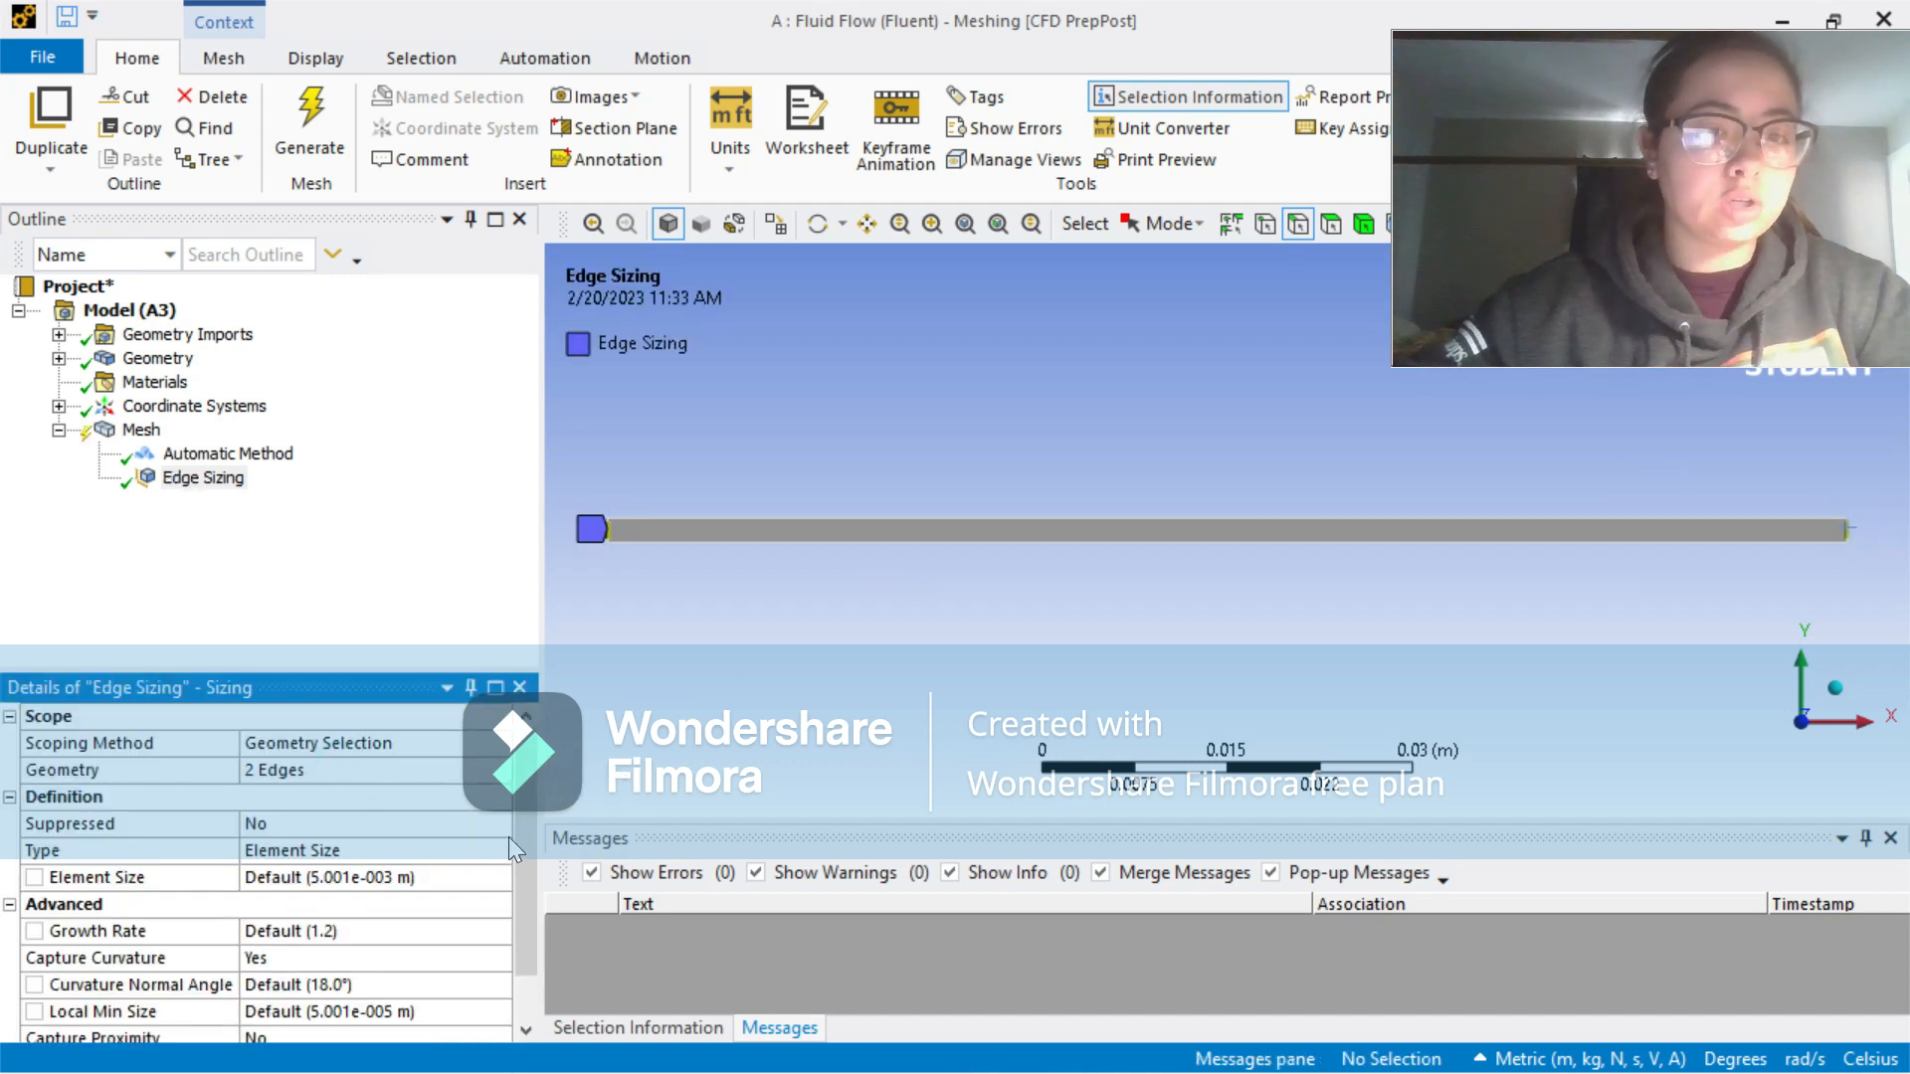
Step: Set the end-edge sizing type to Number of Divisions with 100 divisions
{"action": "left_click_drag", "start_coordinate": [530, 851], "coordinate": [529, 881]}
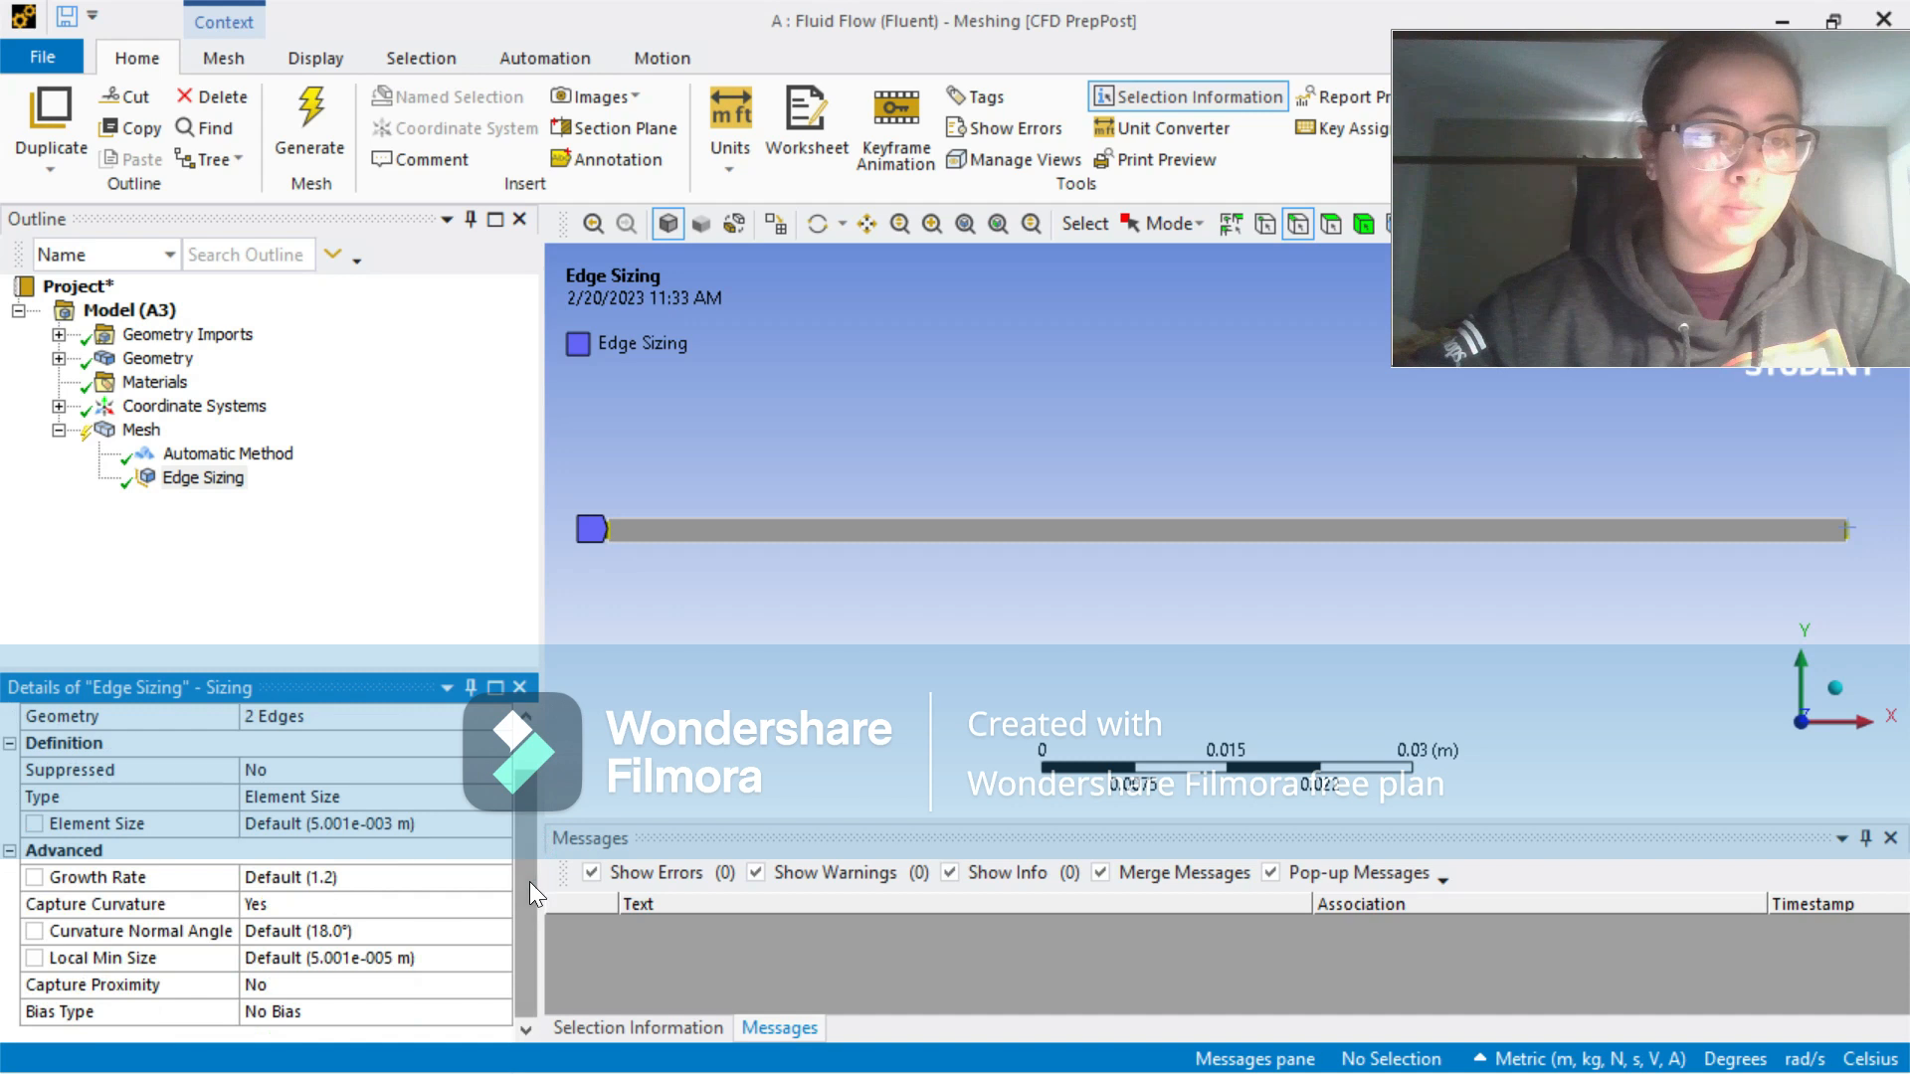
{"action": "left_click", "coordinate": [302, 794]}
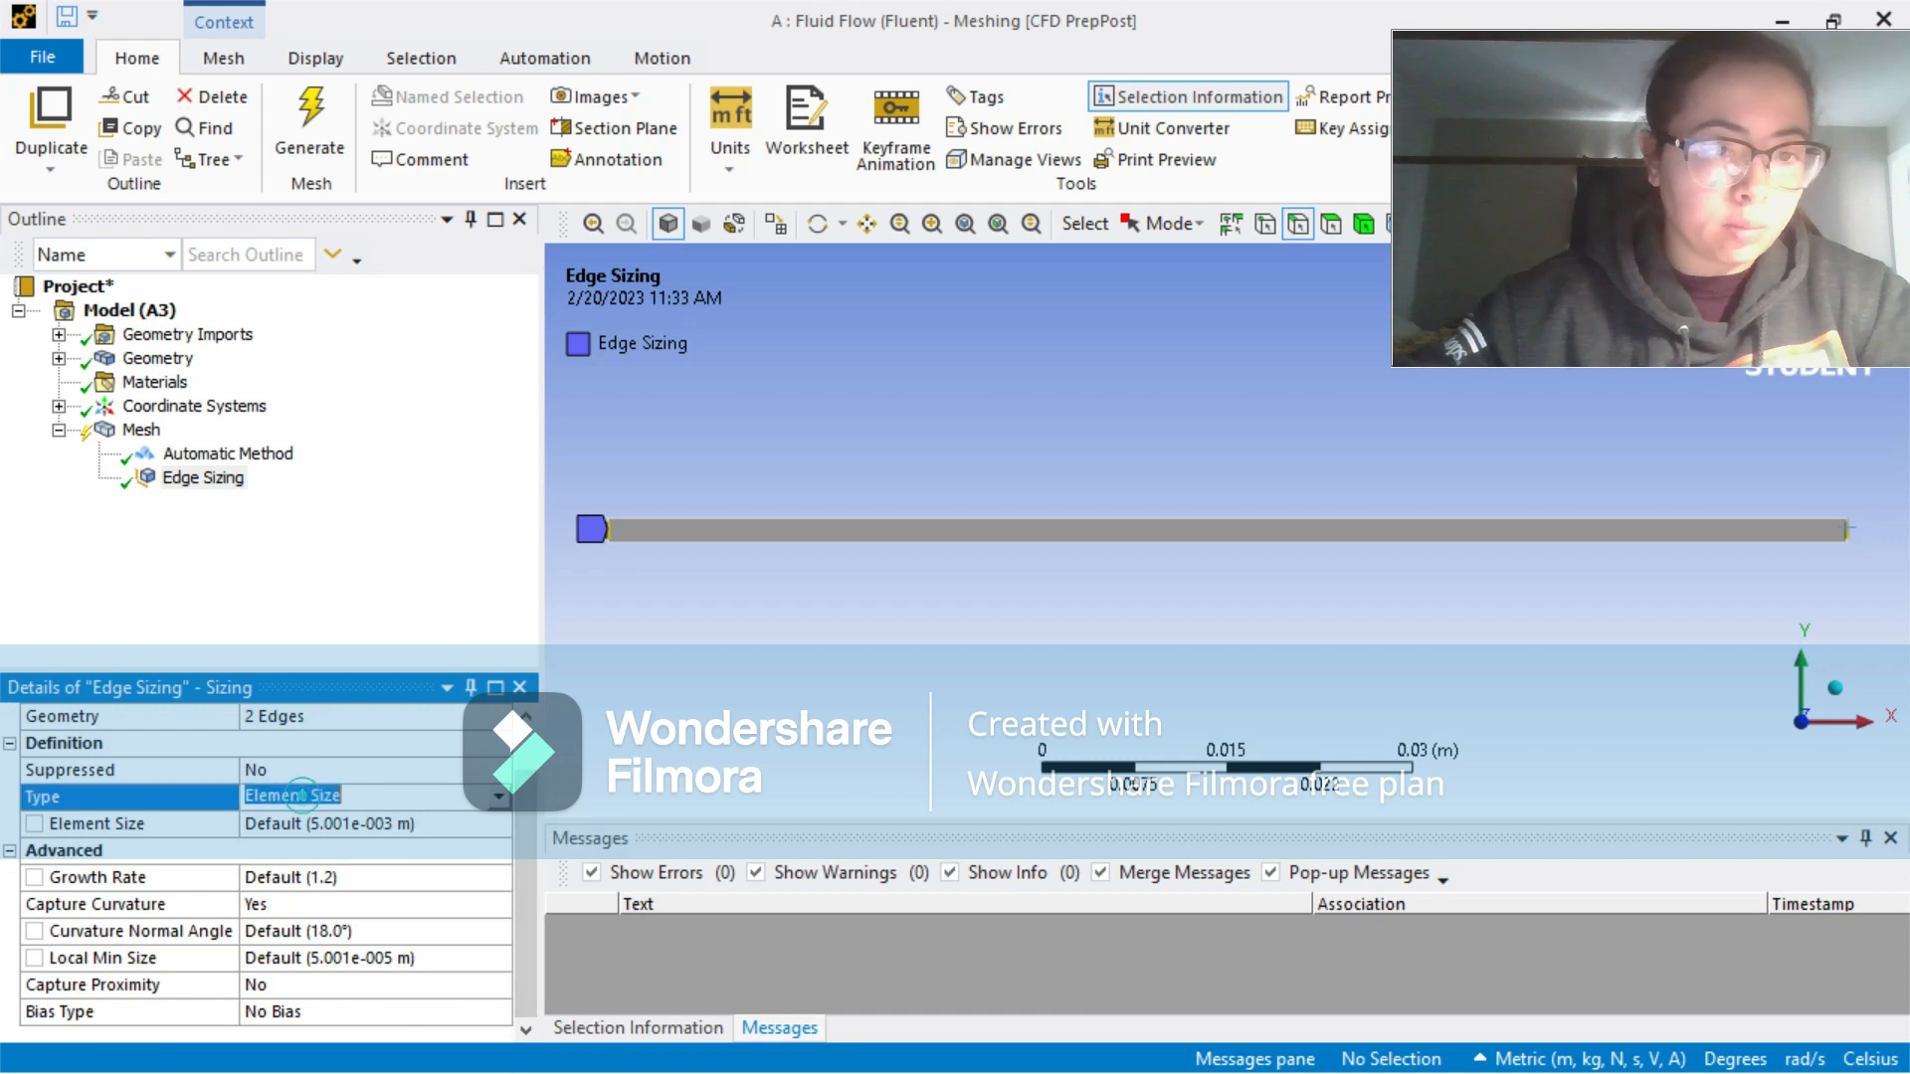
{"action": "left_click", "coordinate": [497, 797]}
{"action": "left_click", "coordinate": [461, 839]}
{"action": "left_click", "coordinate": [312, 879]}
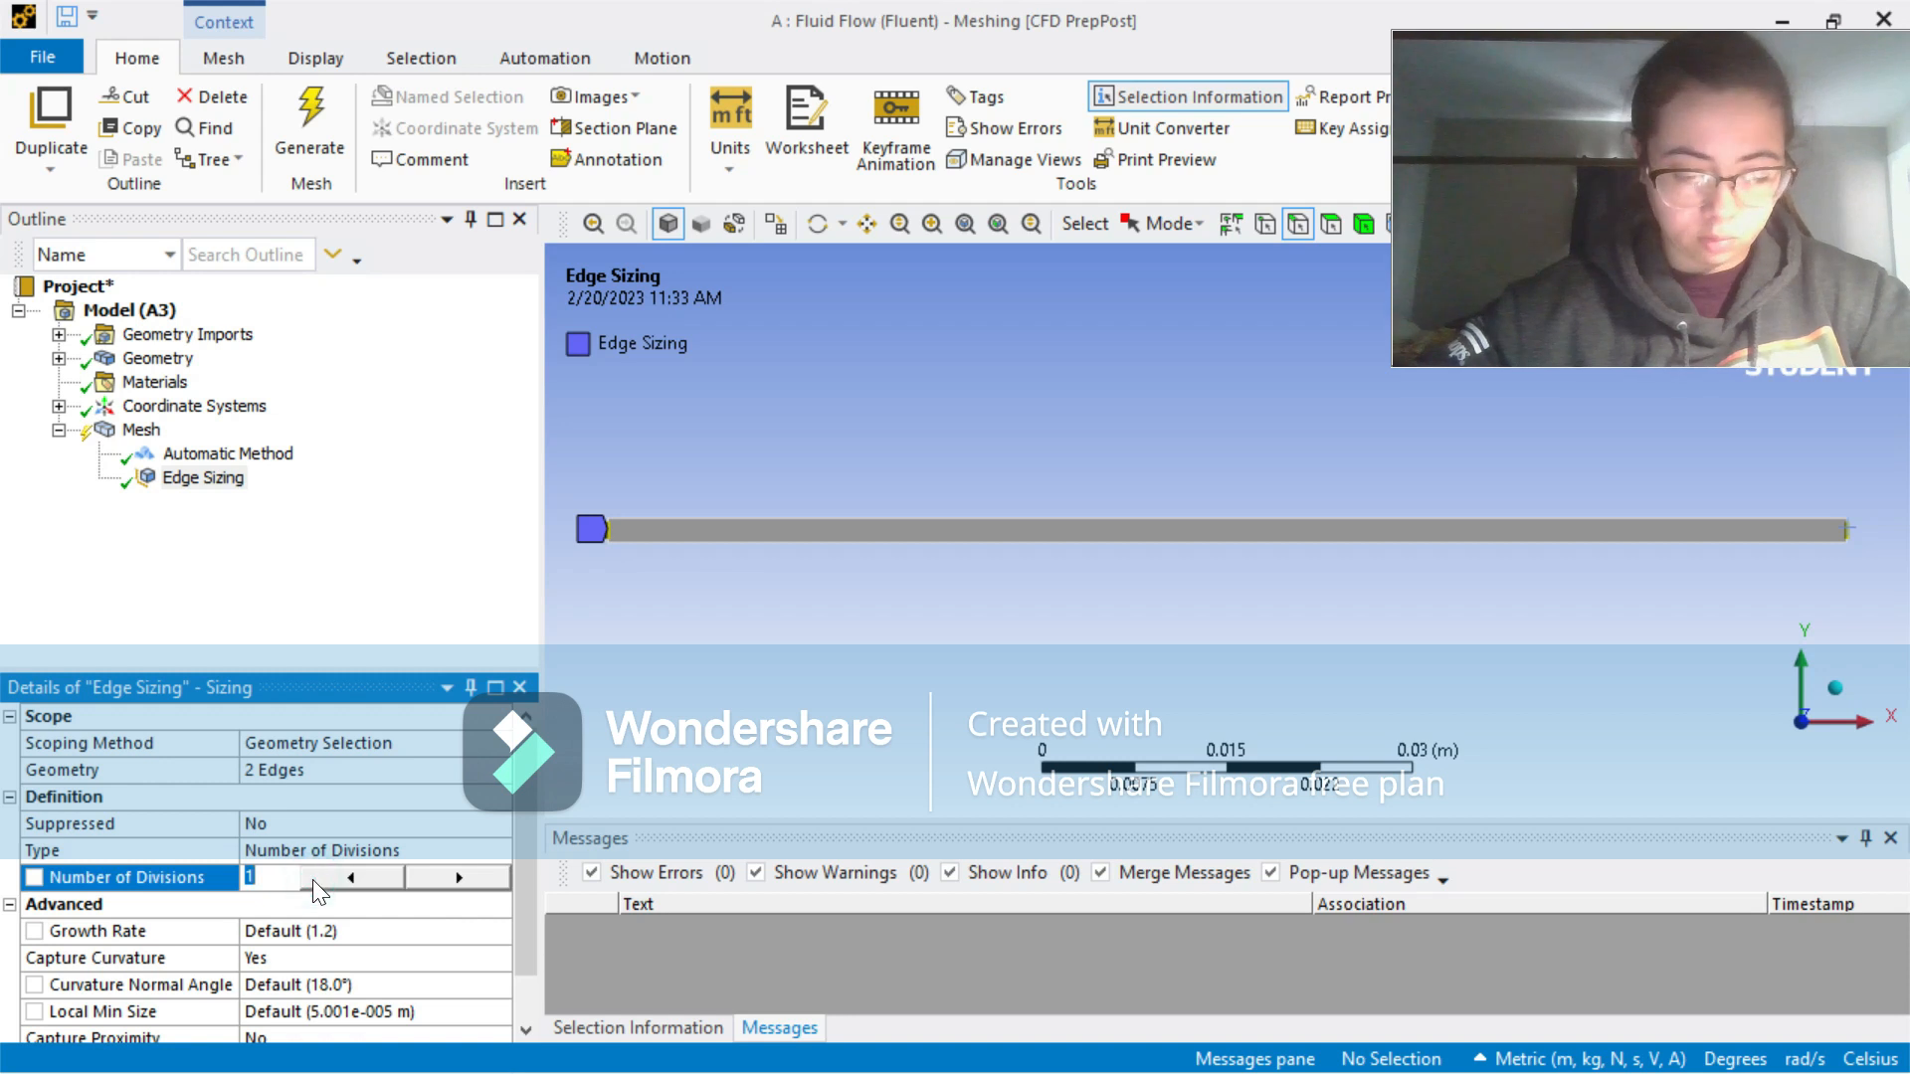
{"action": "type", "text": "100"}
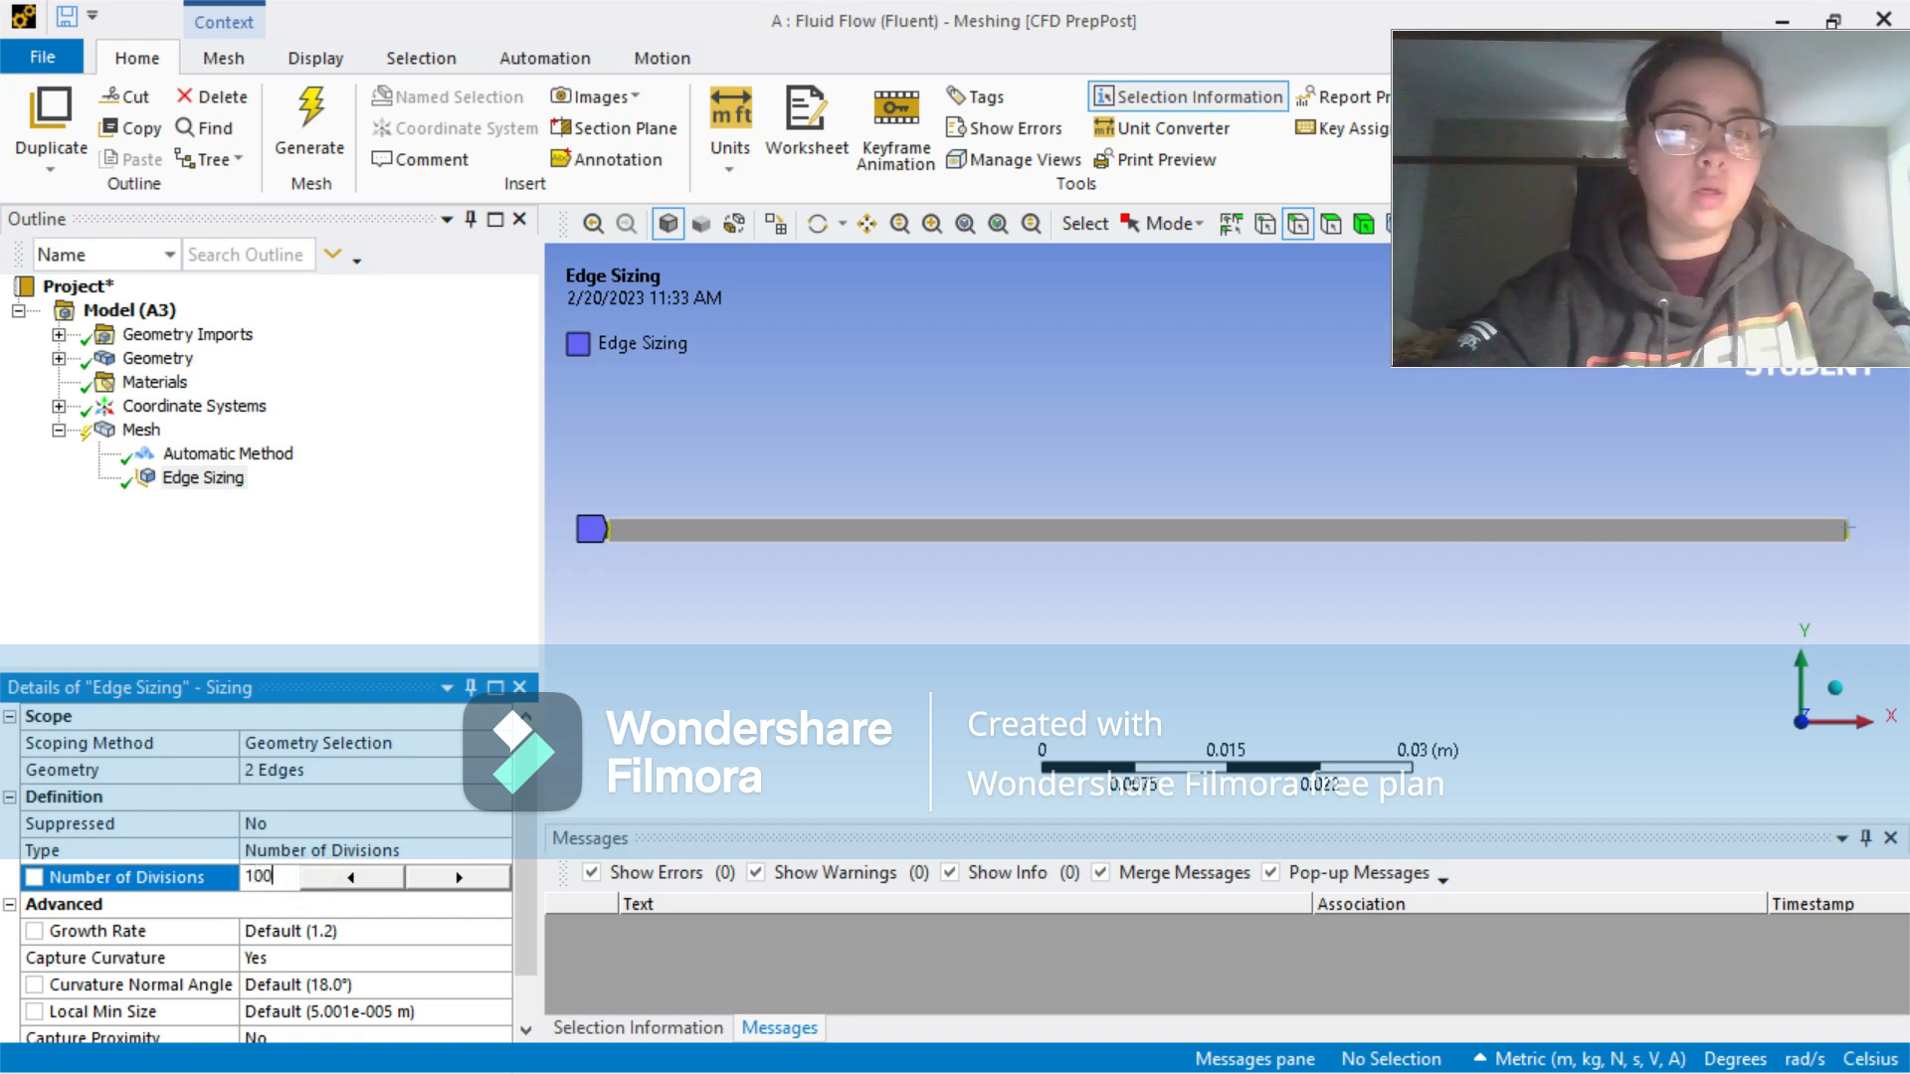
{"action": "key", "text": "Return"}
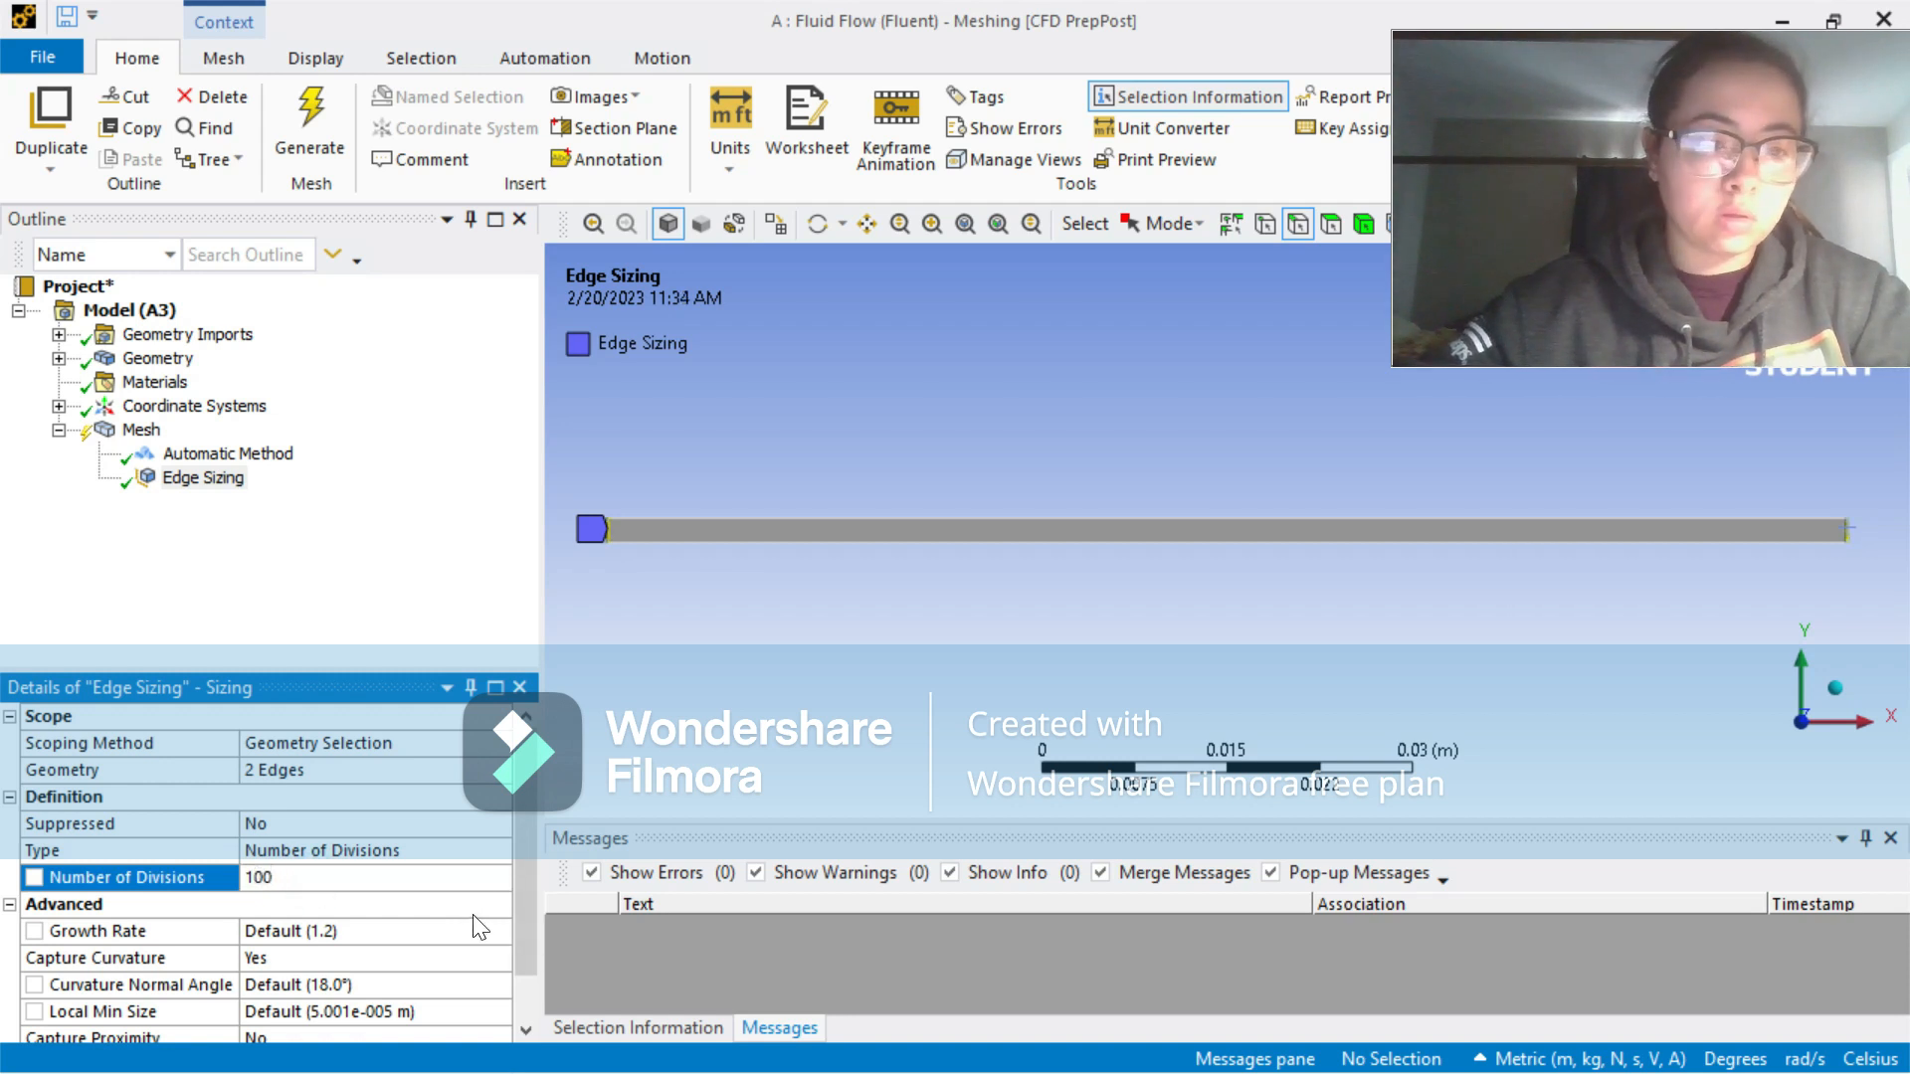
Step: Set Capture Curvature to No and Behavior to Hard for the end-edge sizing
{"action": "scroll", "coordinate": [529, 862], "scroll_direction": "down", "scroll_amount": 1}
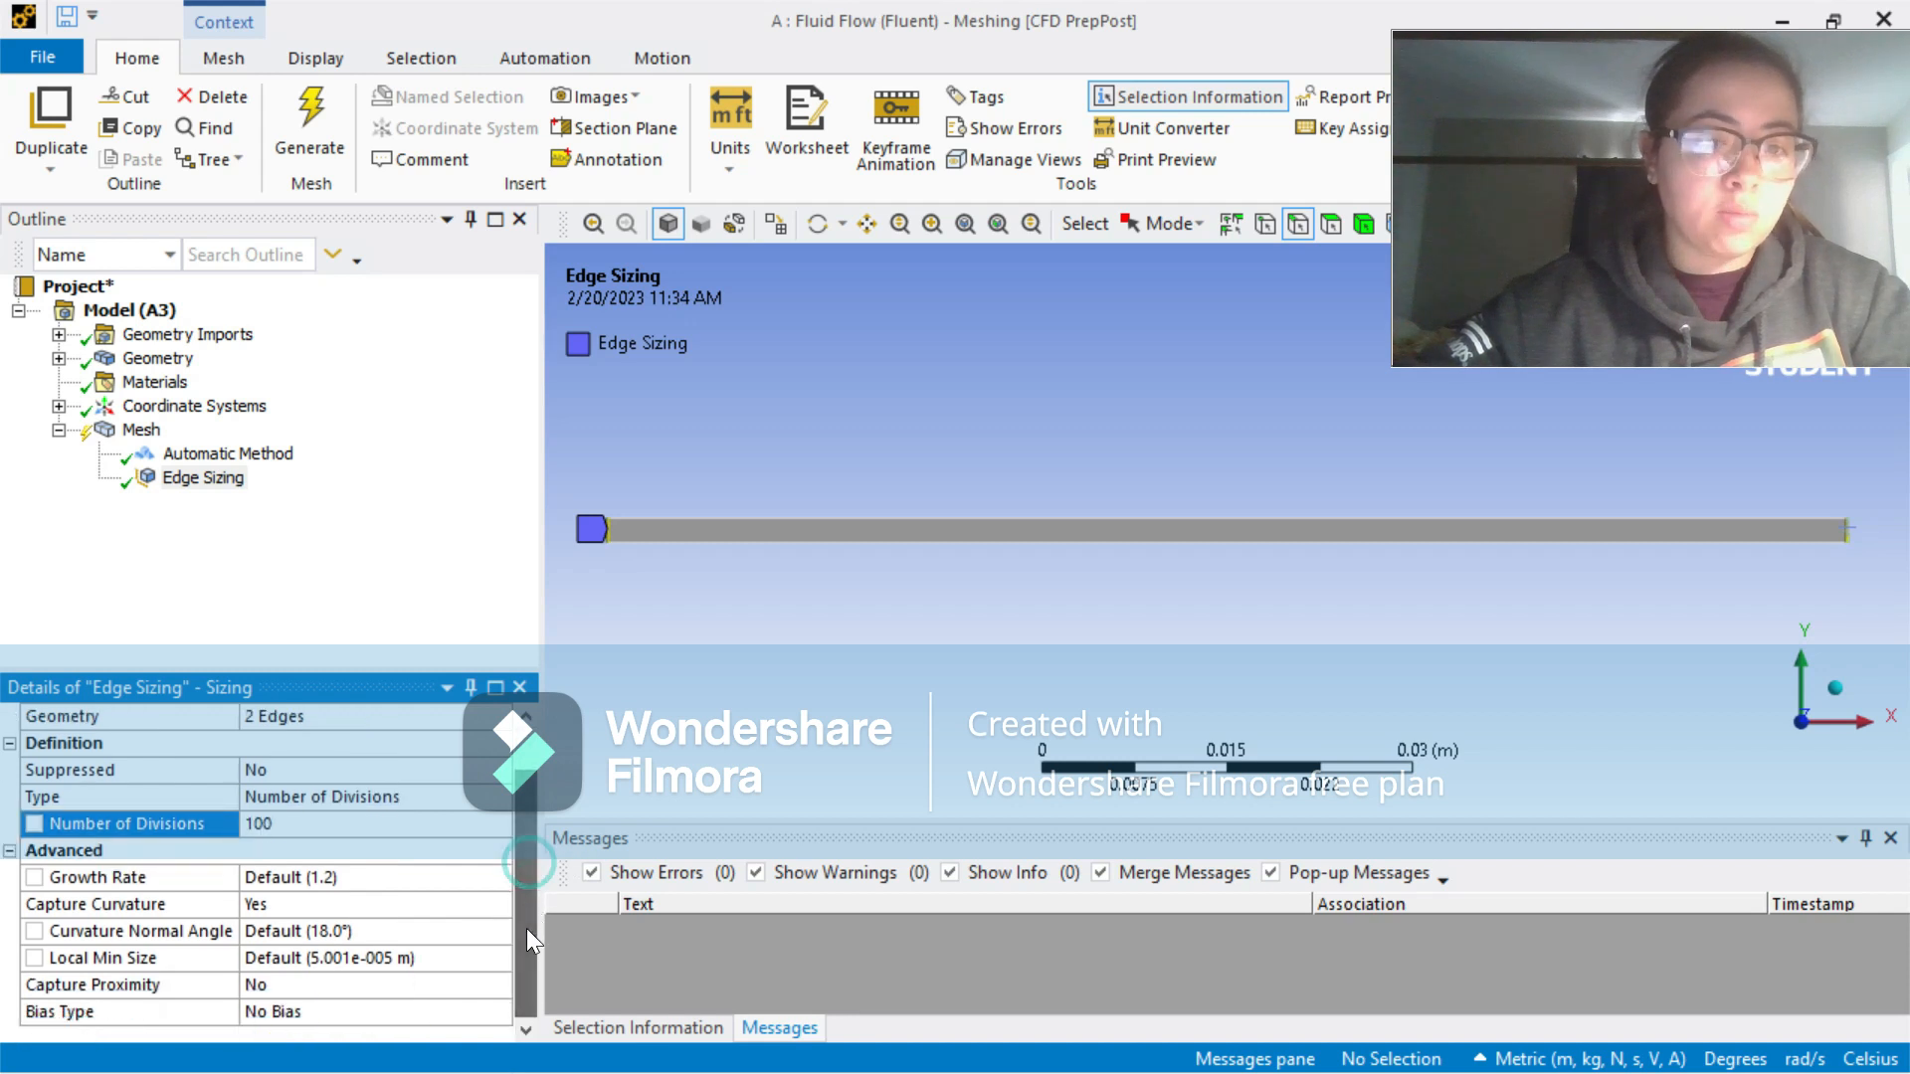
{"action": "left_click", "coordinate": [283, 903]}
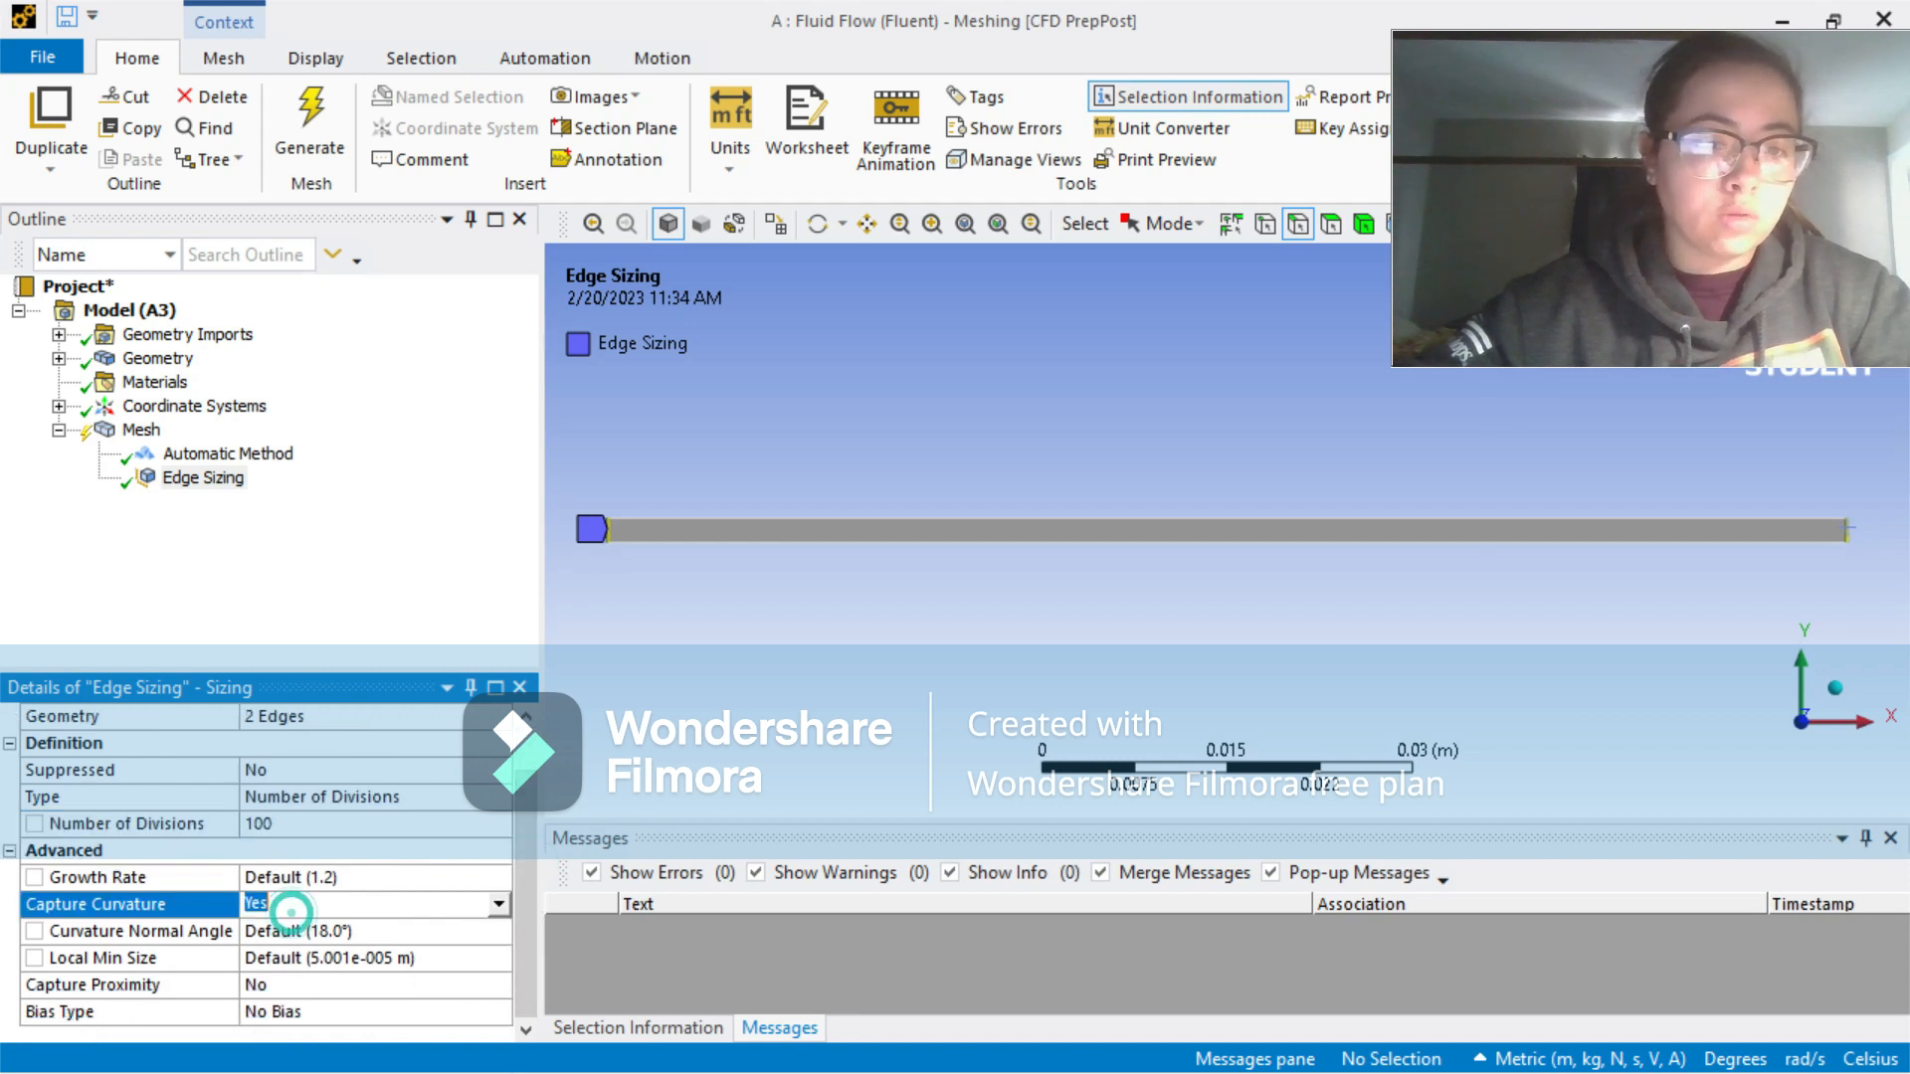
{"action": "left_click", "coordinate": [499, 905]}
{"action": "left_click", "coordinate": [463, 923]}
{"action": "left_click_drag", "start_coordinate": [529, 898], "coordinate": [534, 1004]}
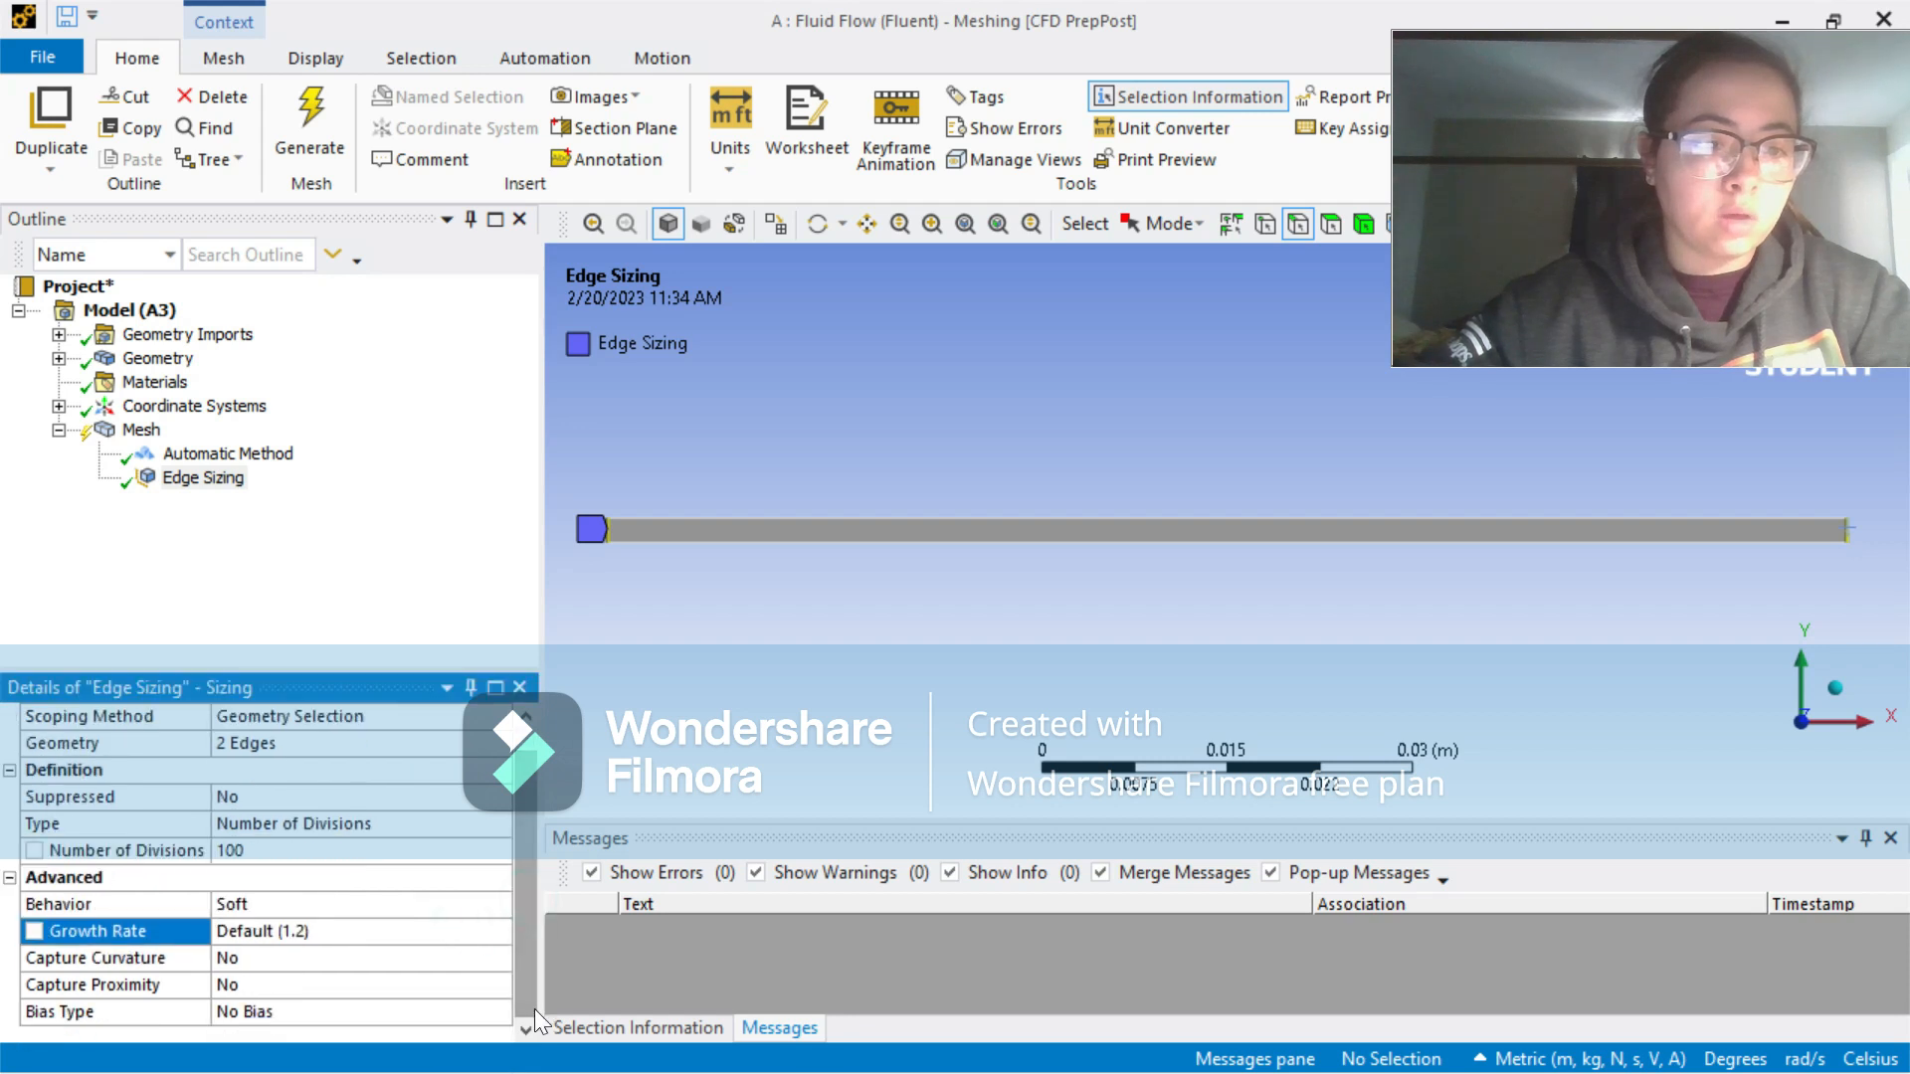
{"action": "left_click", "coordinate": [379, 905]}
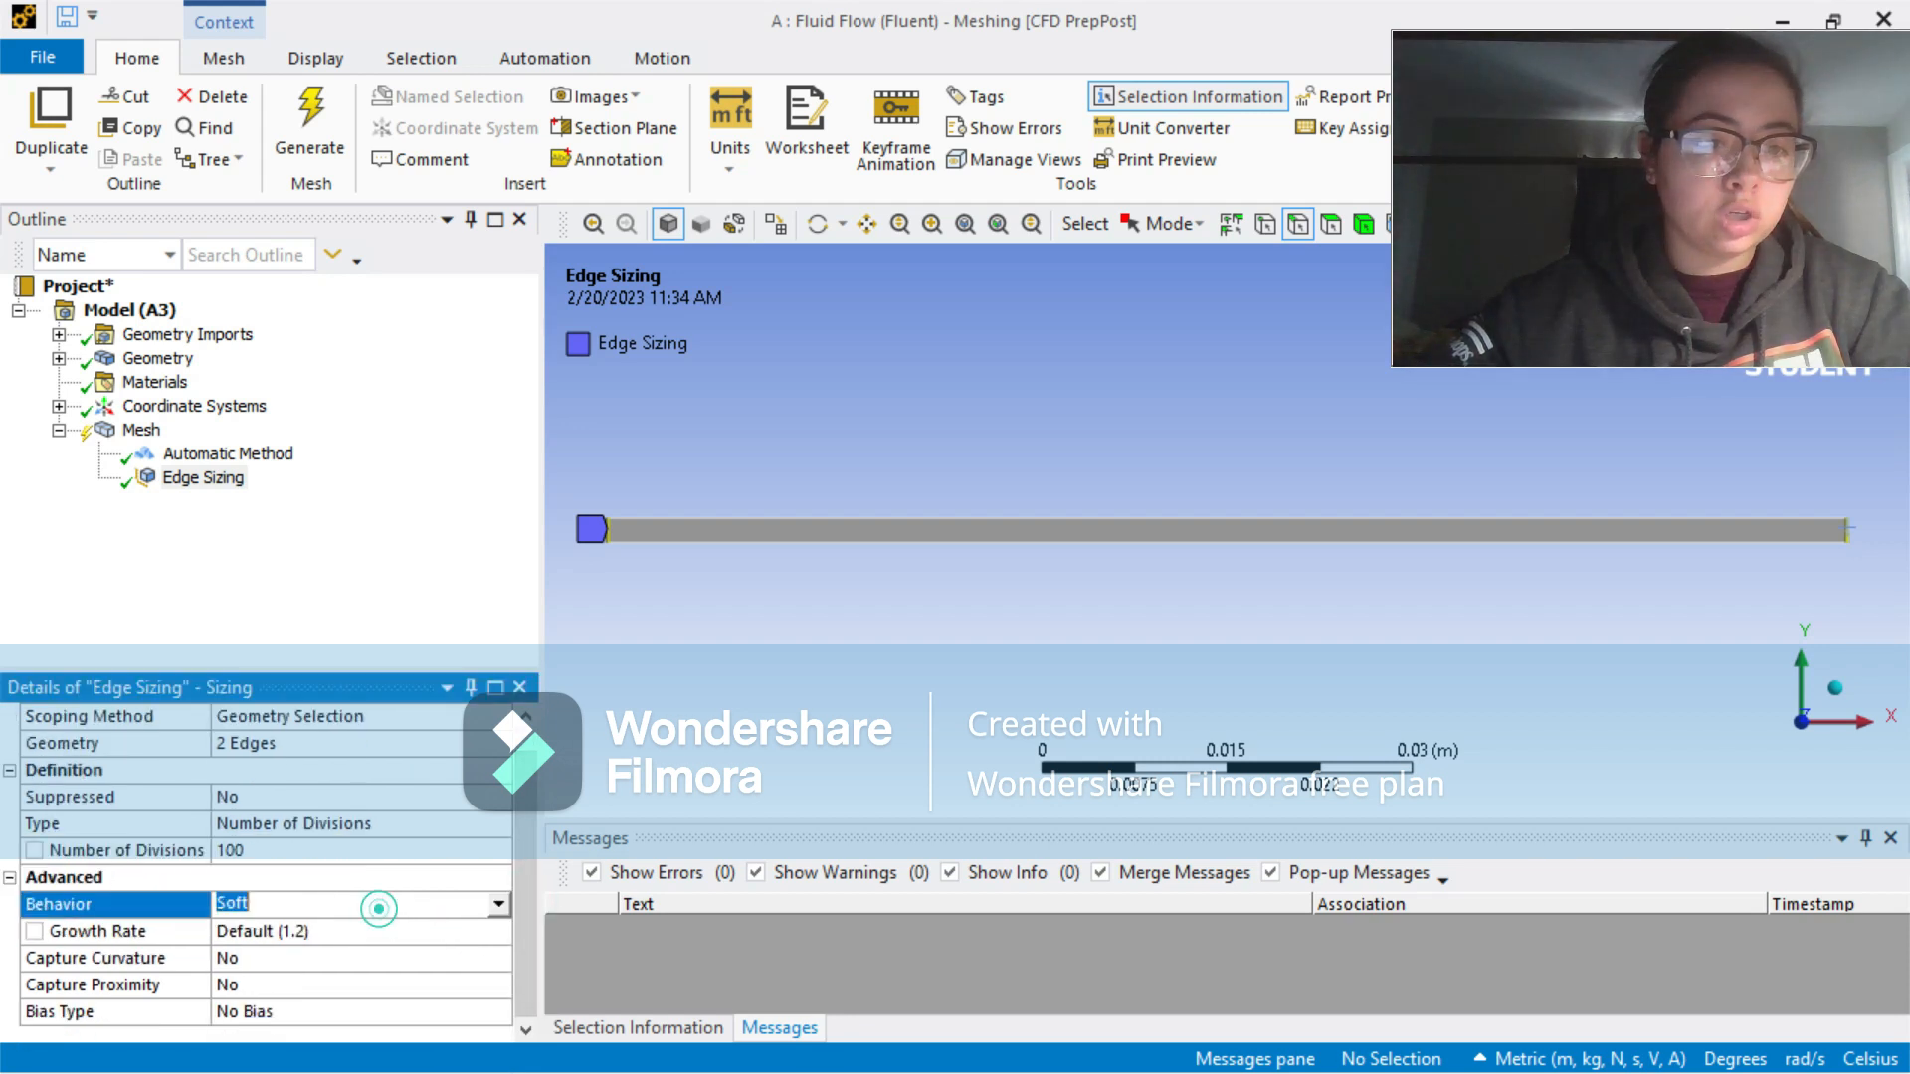
{"action": "left_click", "coordinate": [498, 905]}
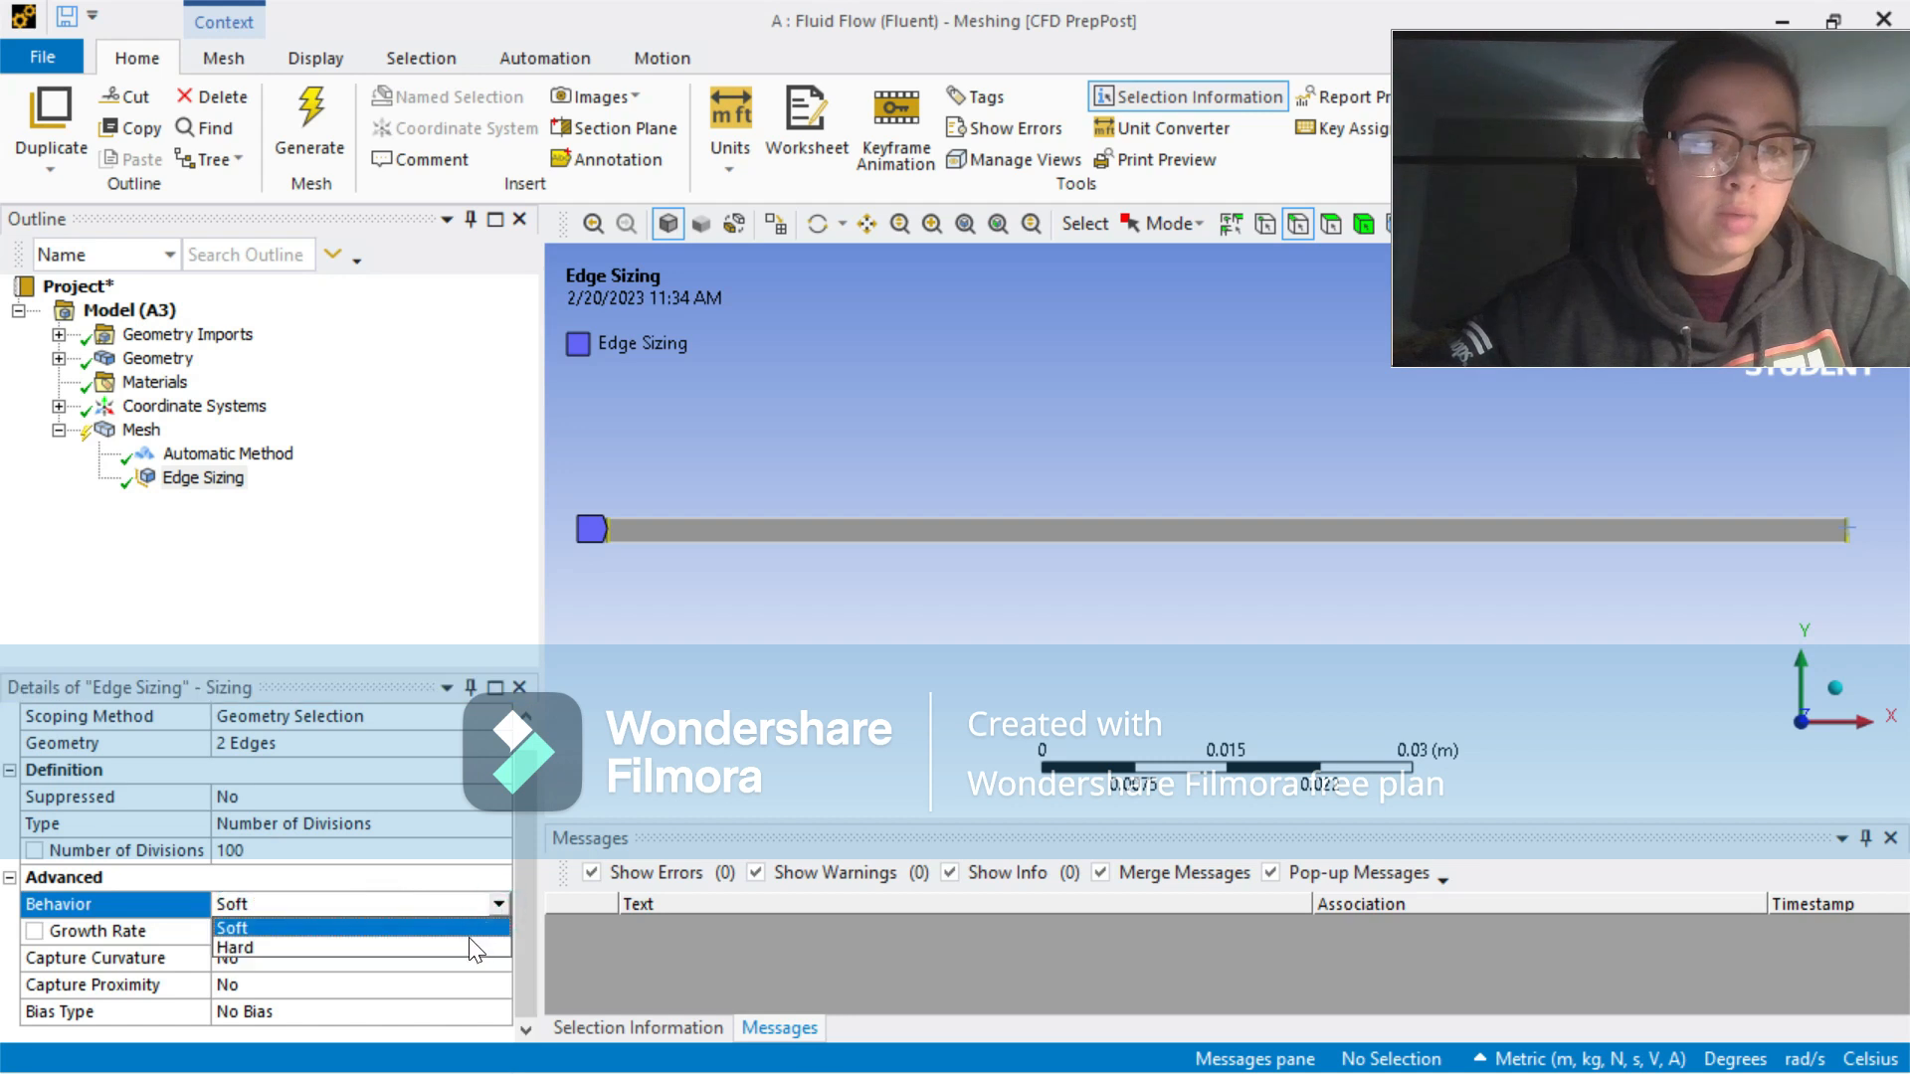
{"action": "left_click", "coordinate": [472, 947]}
Step: Generate the mesh with the end-edge sizing and display it
{"action": "left_click", "coordinate": [369, 504]}
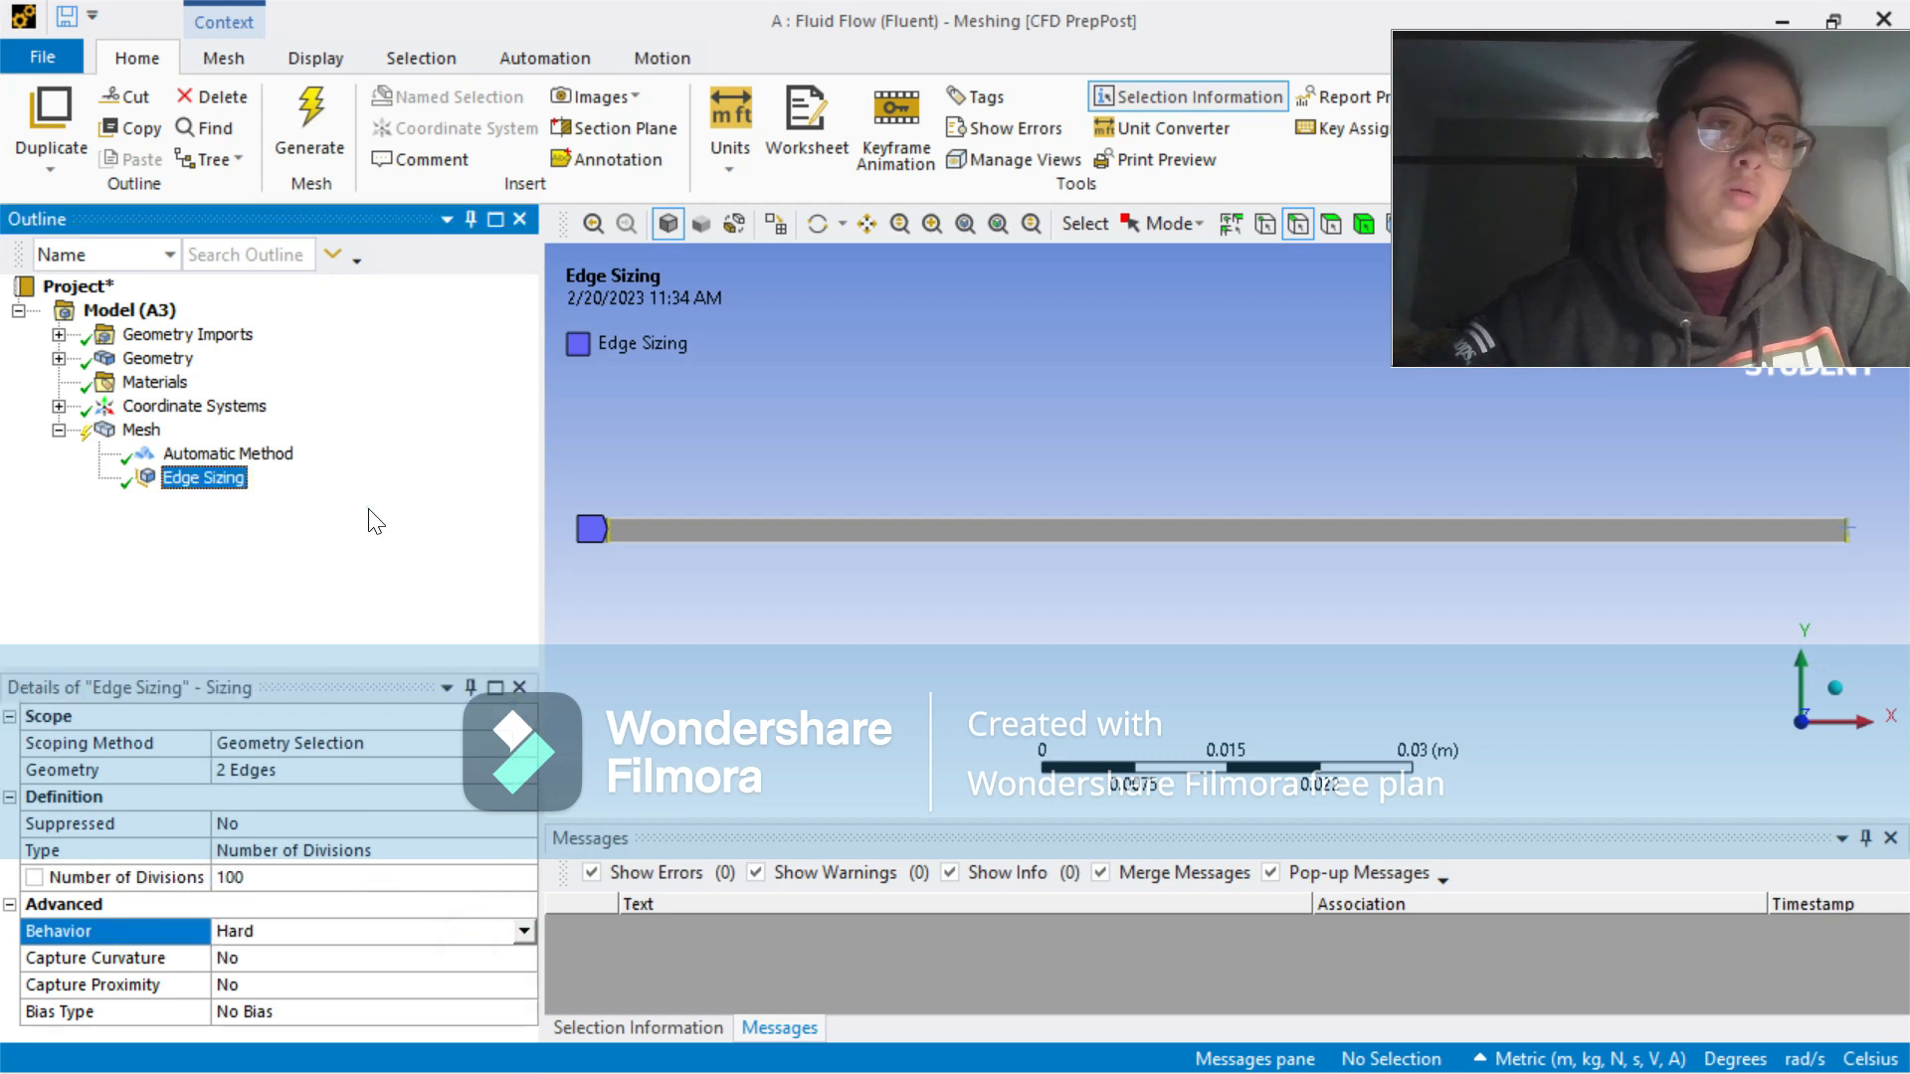
{"action": "left_click", "coordinate": [308, 100]}
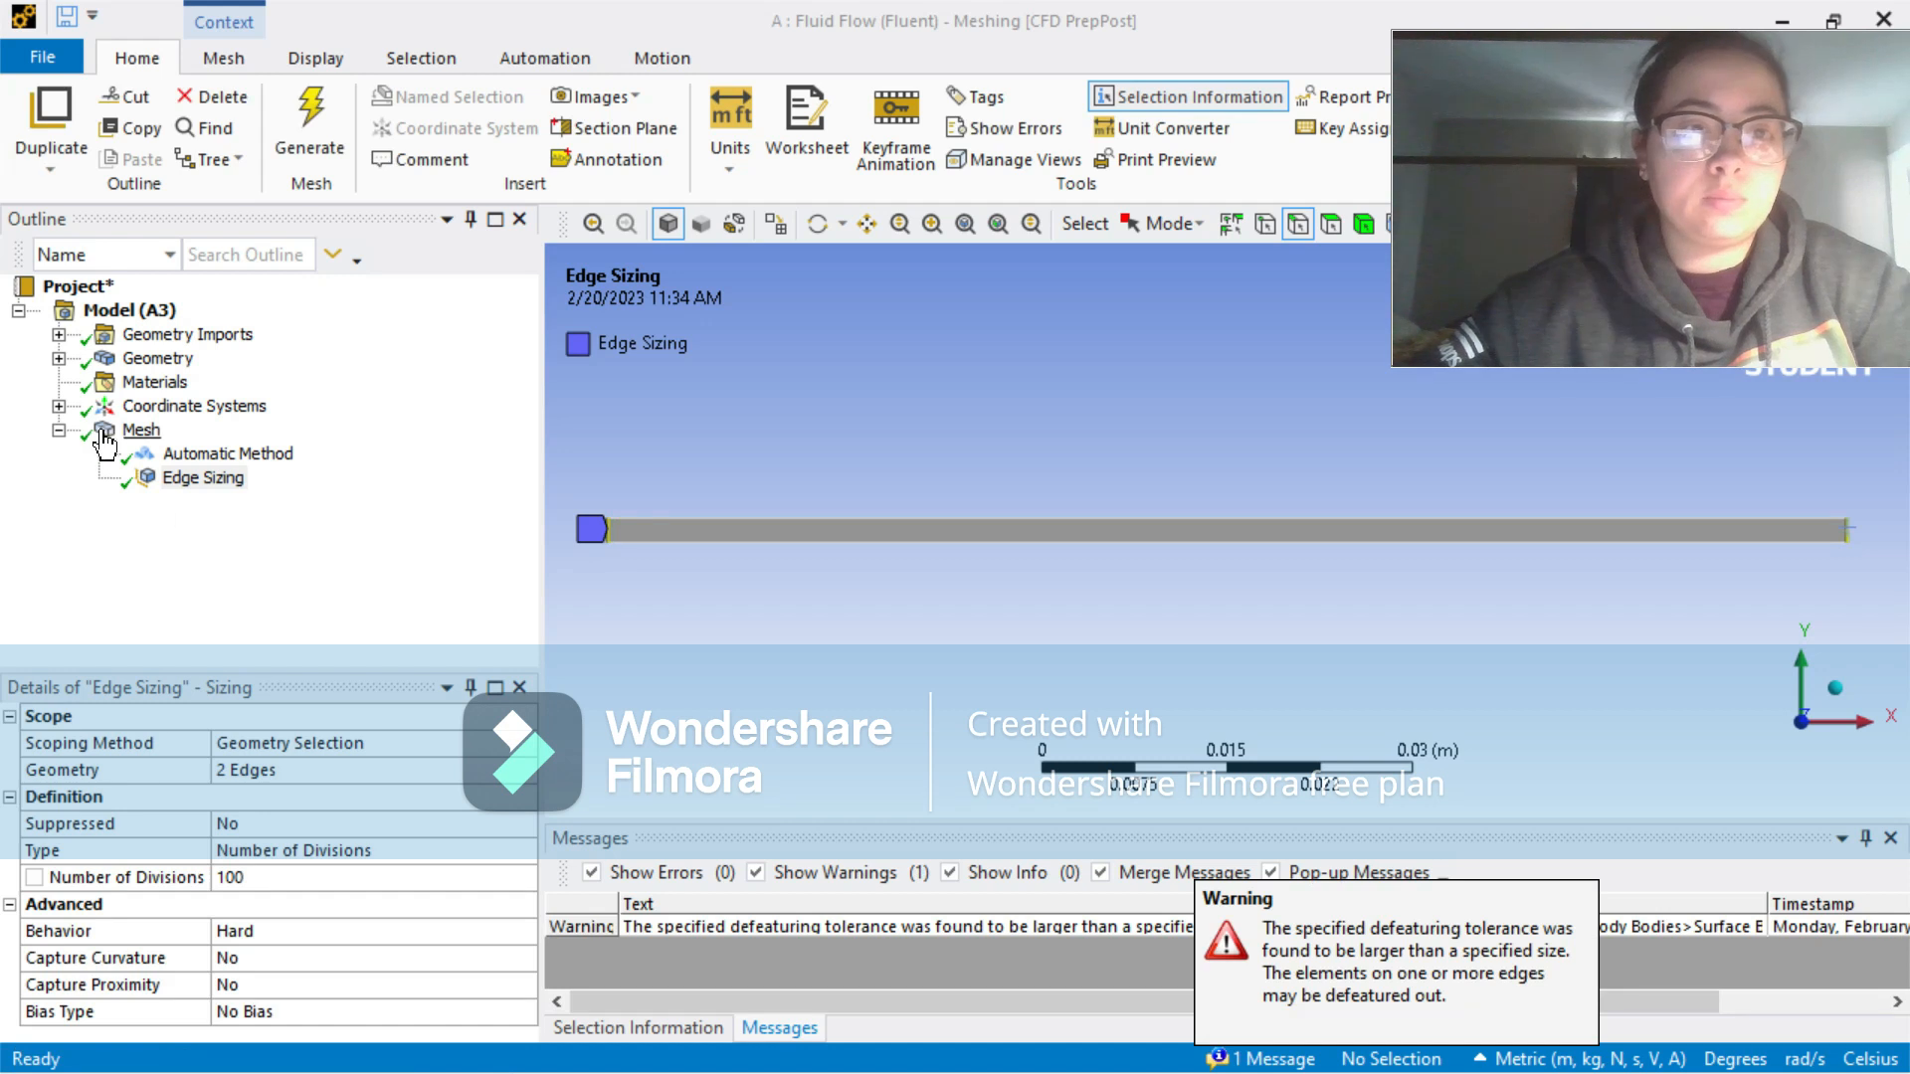
{"action": "left_click", "coordinate": [104, 433]}
Step: Insert a second mesh sizing control scoped to the two long horizontal edges of the channel
{"action": "right_click", "coordinate": [104, 436]}
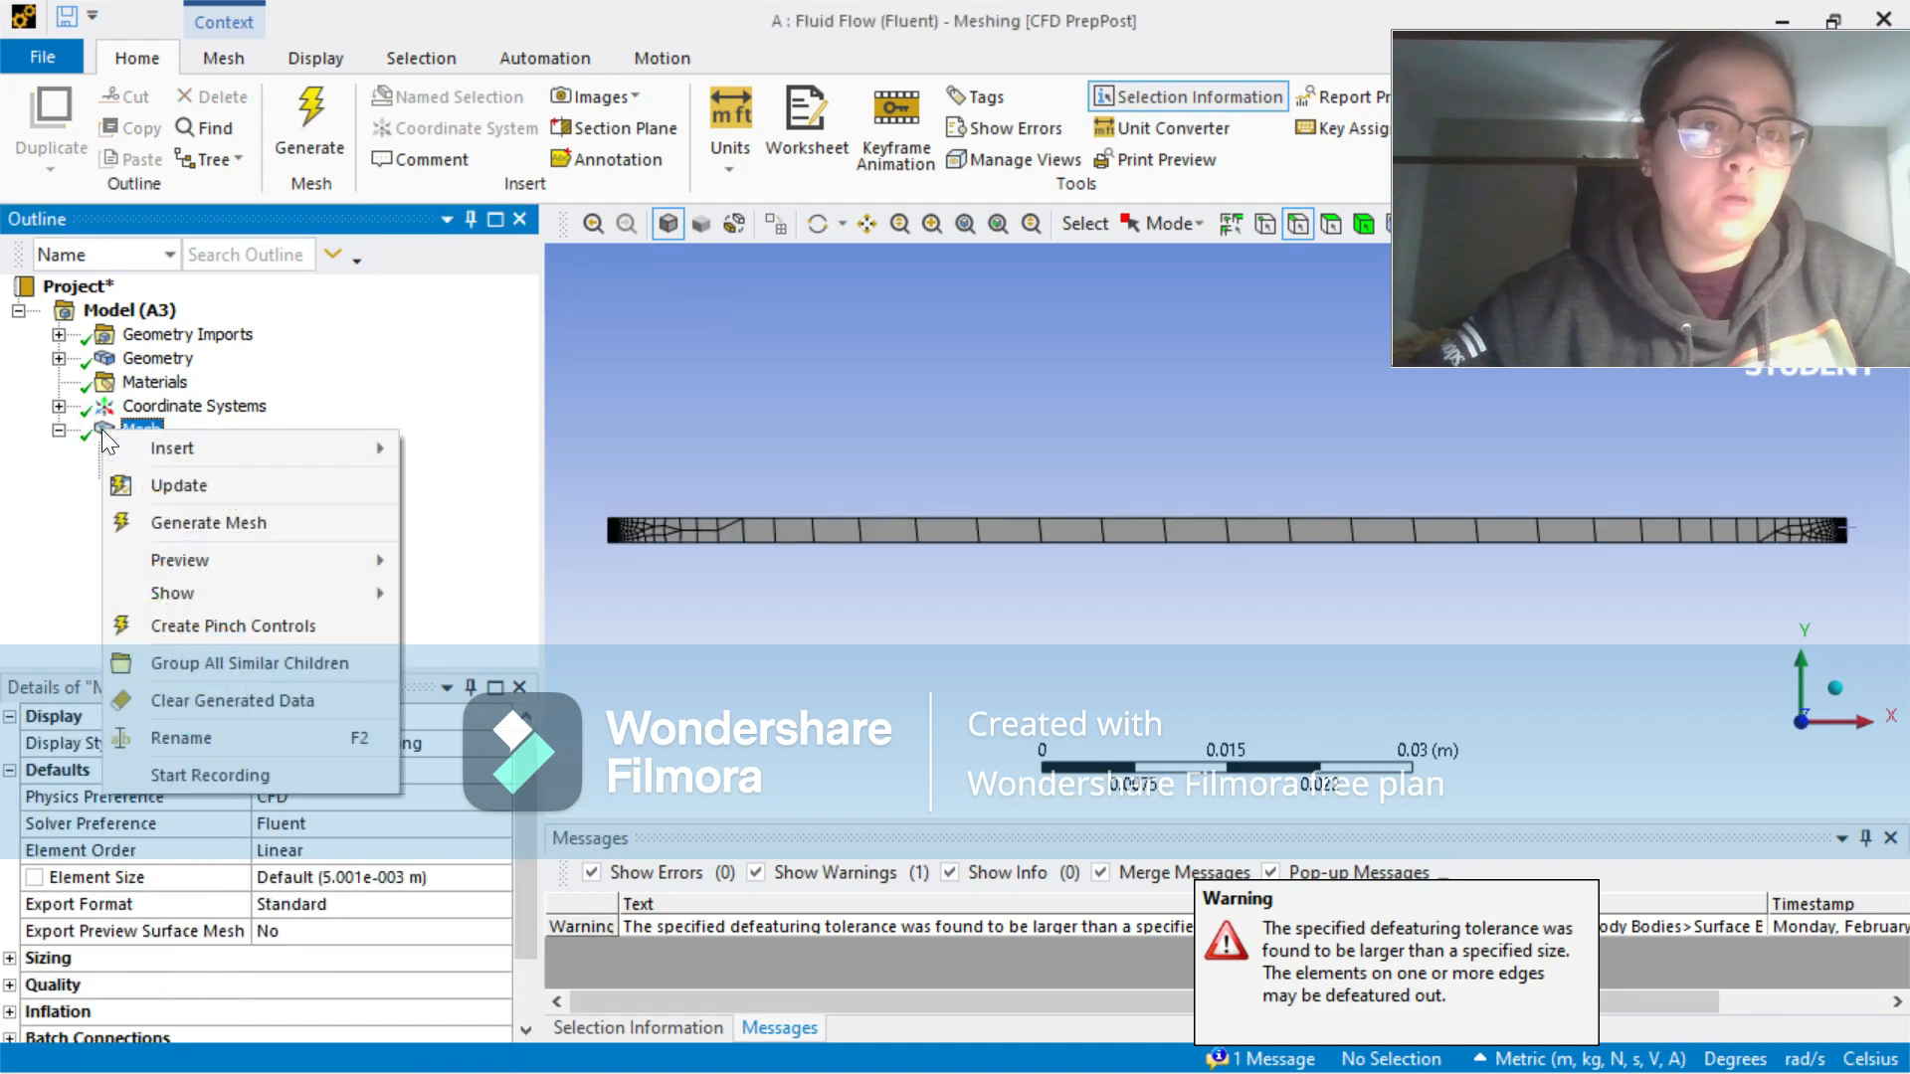
{"action": "mouse_move", "coordinate": [141, 450]}
{"action": "left_click", "coordinate": [466, 488]}
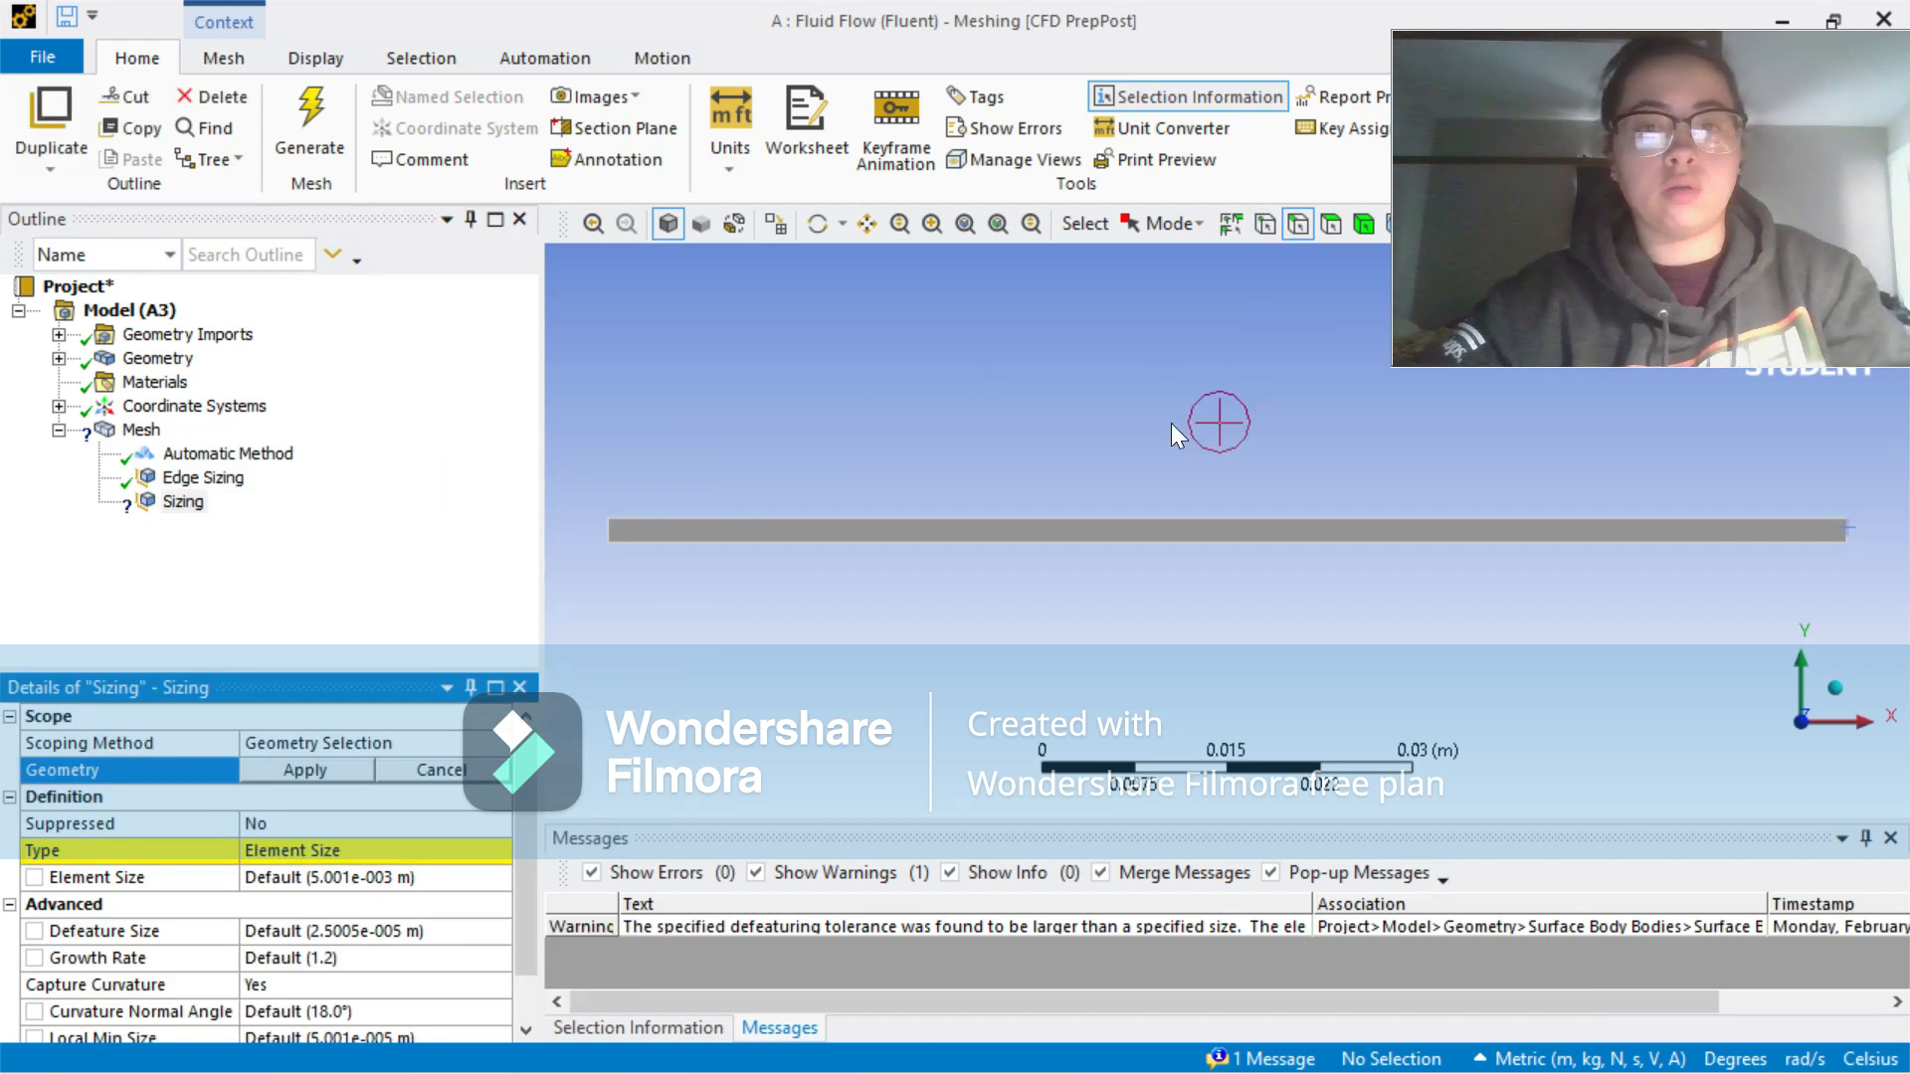
{"action": "left_click", "coordinate": [1169, 519]}
{"action": "left_click", "coordinate": [1183, 542], "text": "ctrl"}
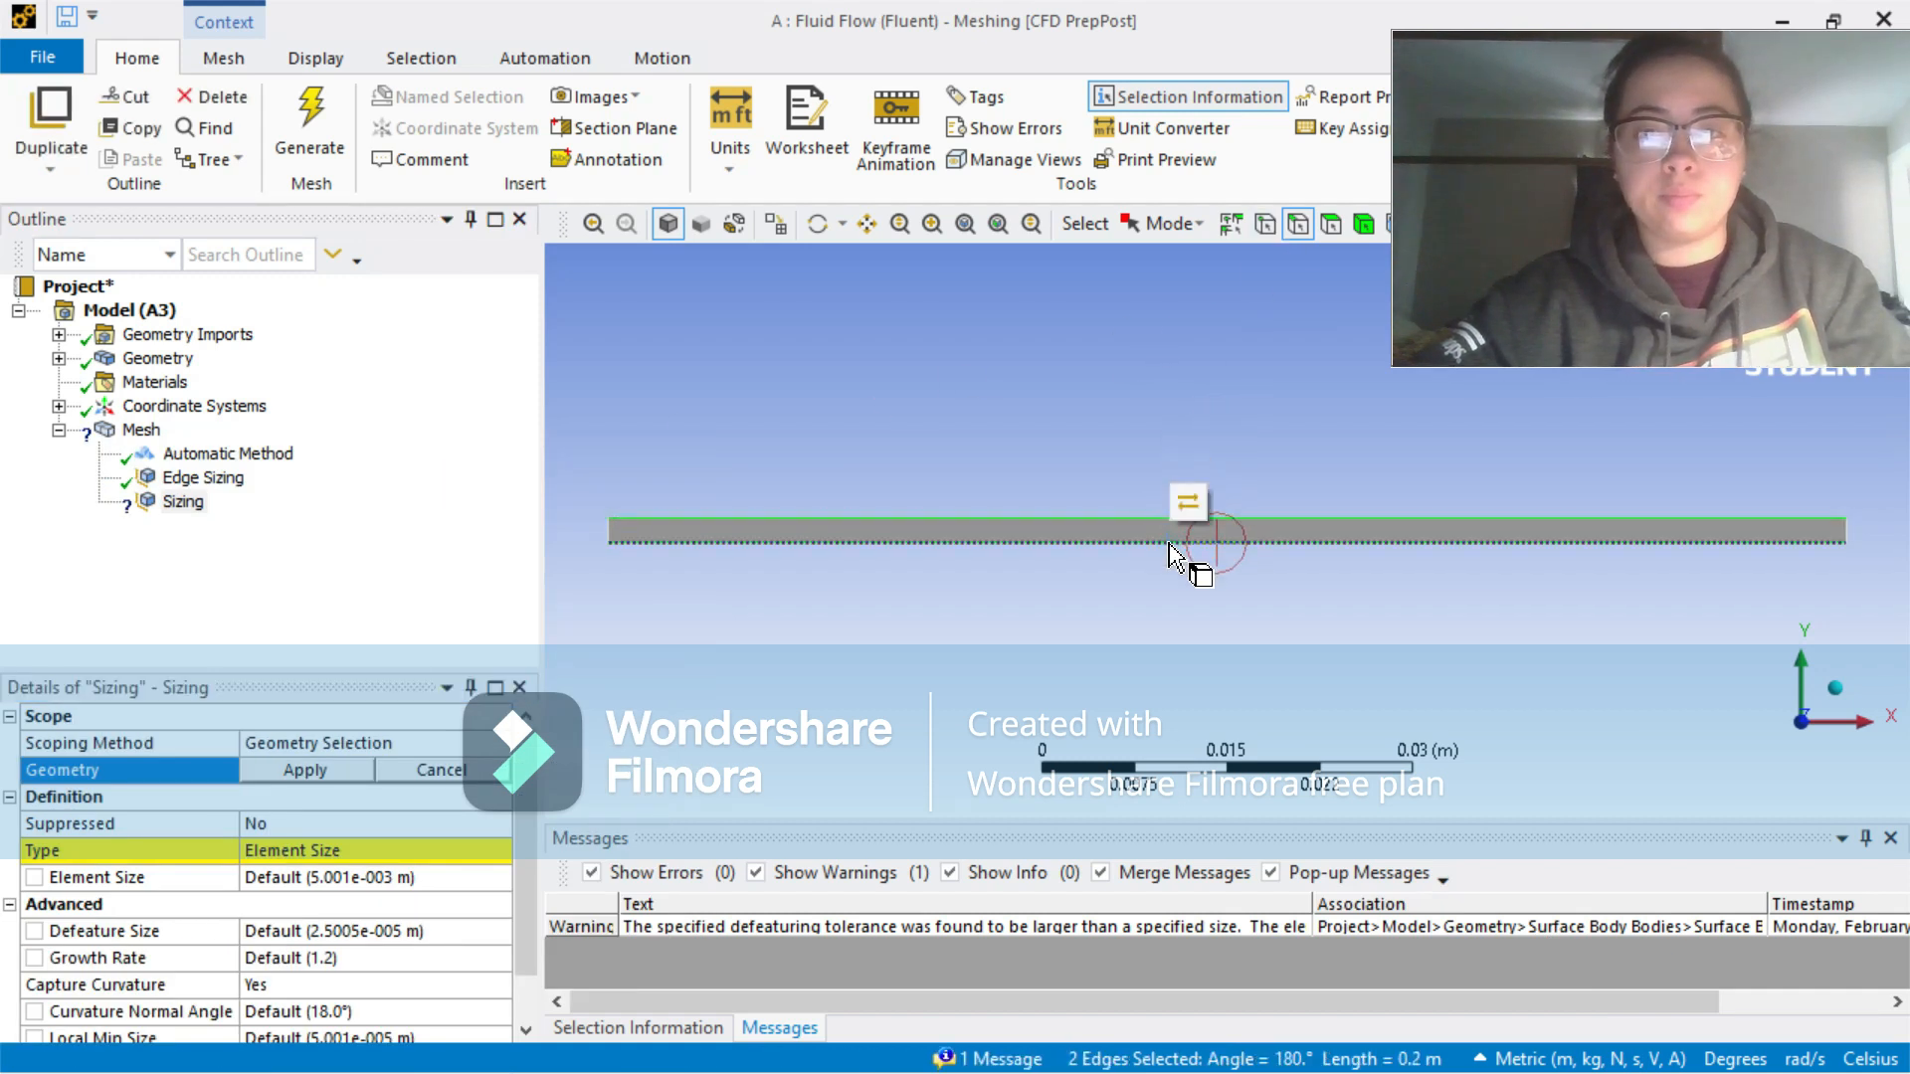
{"action": "left_click", "coordinate": [326, 764]}
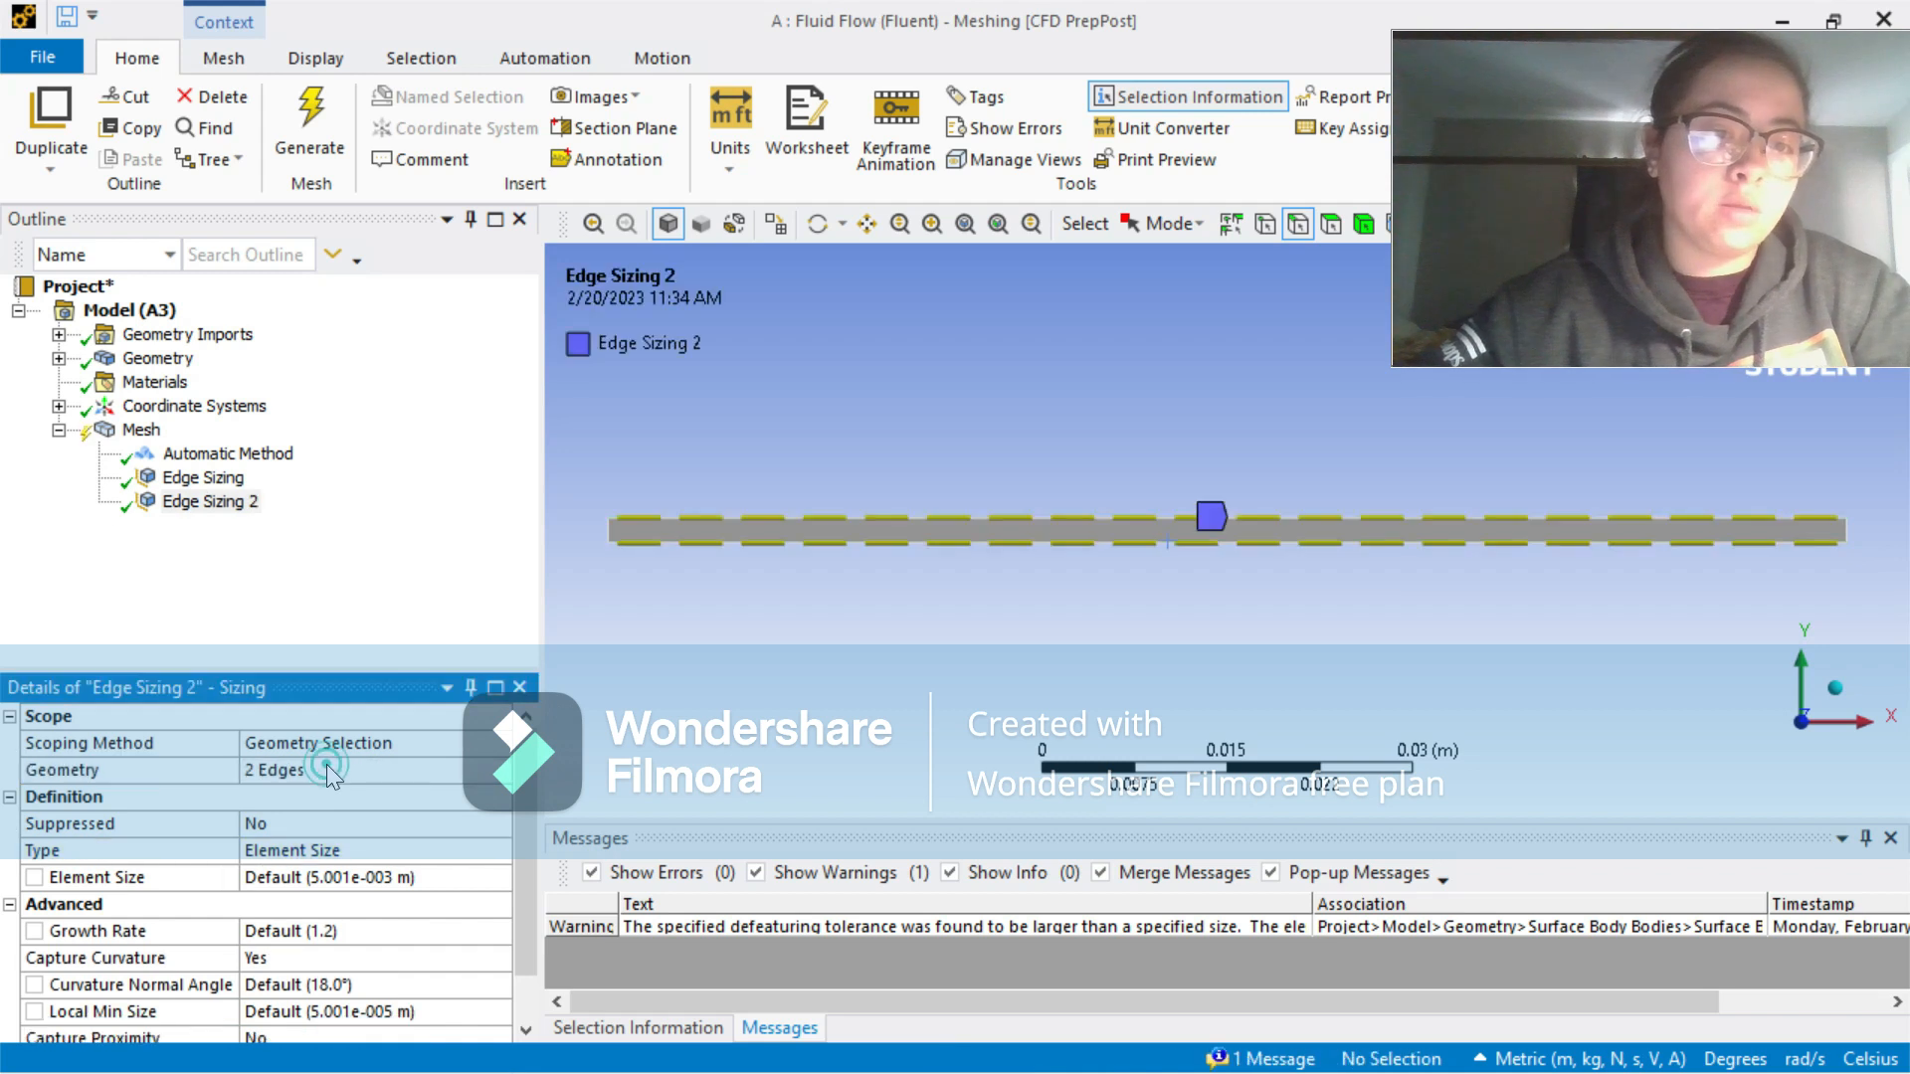
Step: Set the long-edge sizing type to Number of Divisions with 200 divisions
{"action": "scroll", "coordinate": [526, 806], "scroll_direction": "down", "scroll_amount": 1}
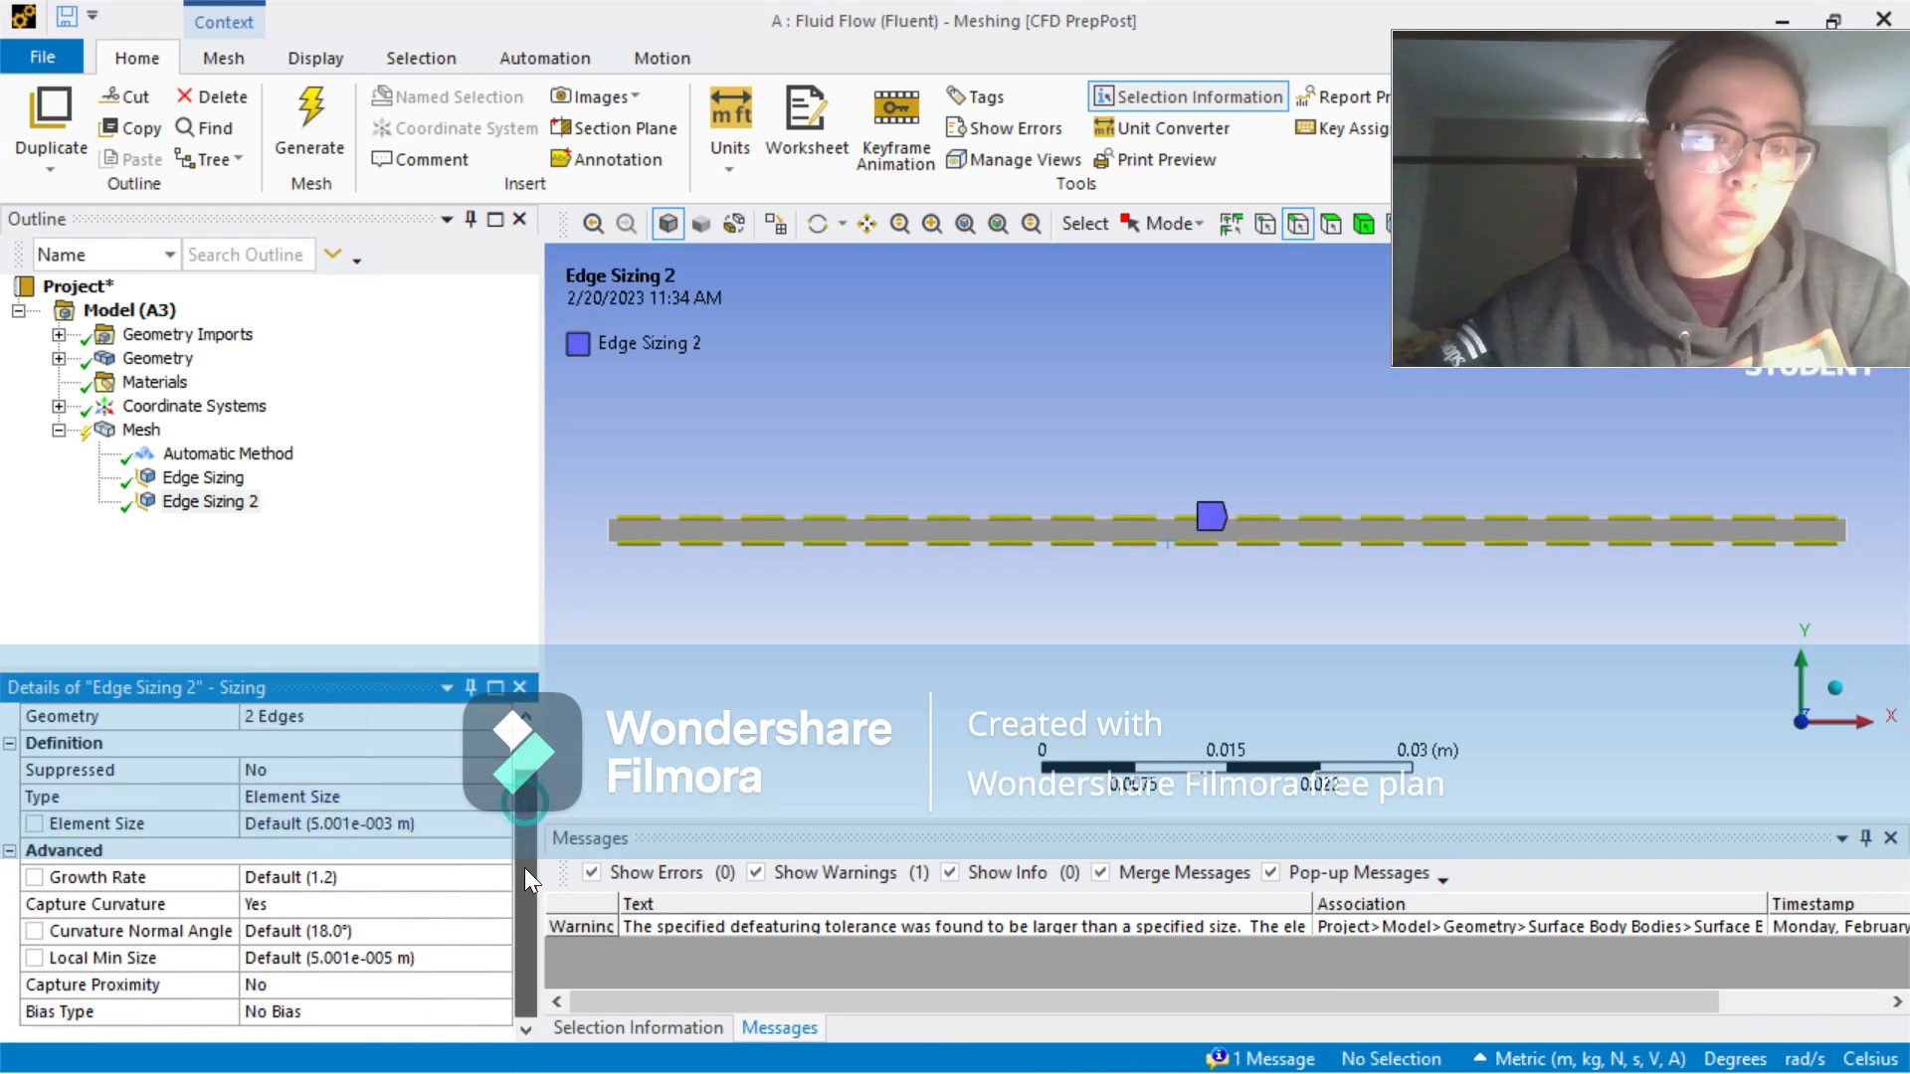
{"action": "left_click", "coordinate": [360, 797]}
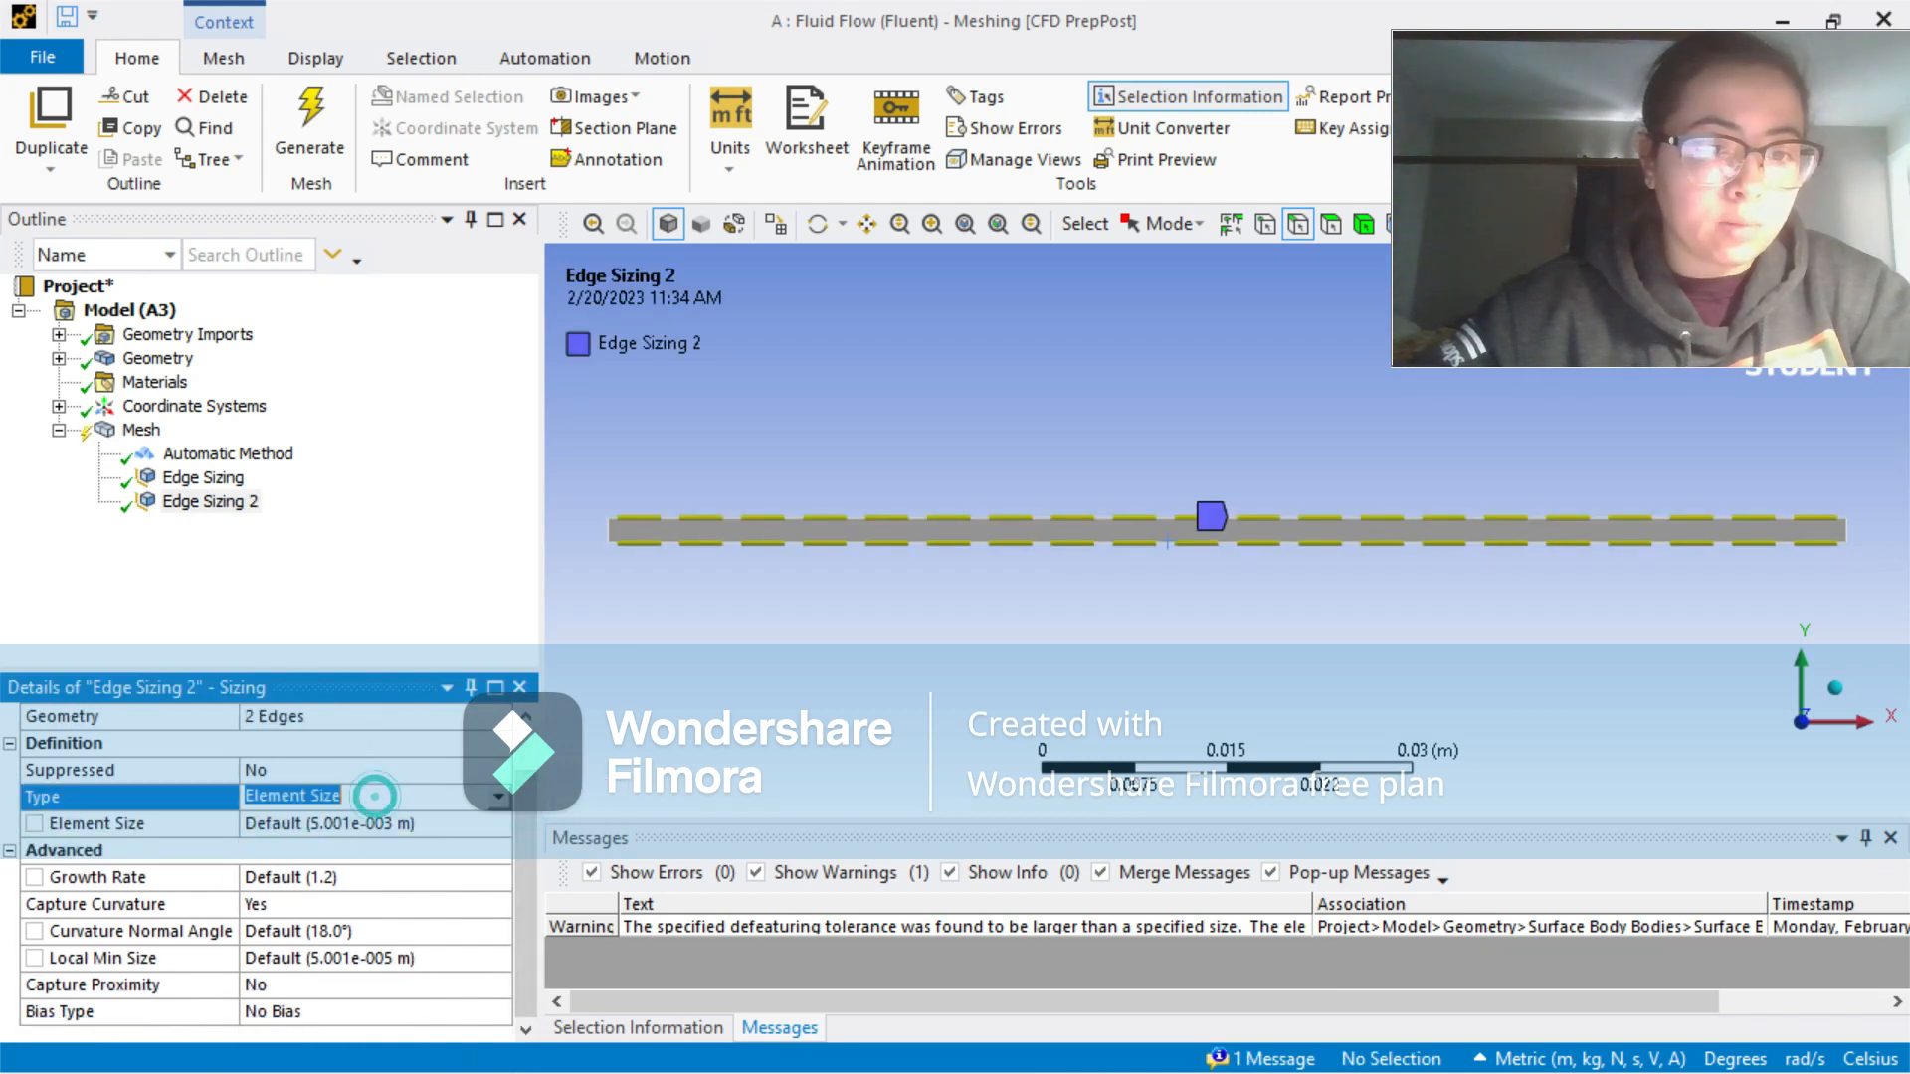
{"action": "left_click", "coordinate": [498, 796]}
{"action": "left_click", "coordinate": [460, 837]}
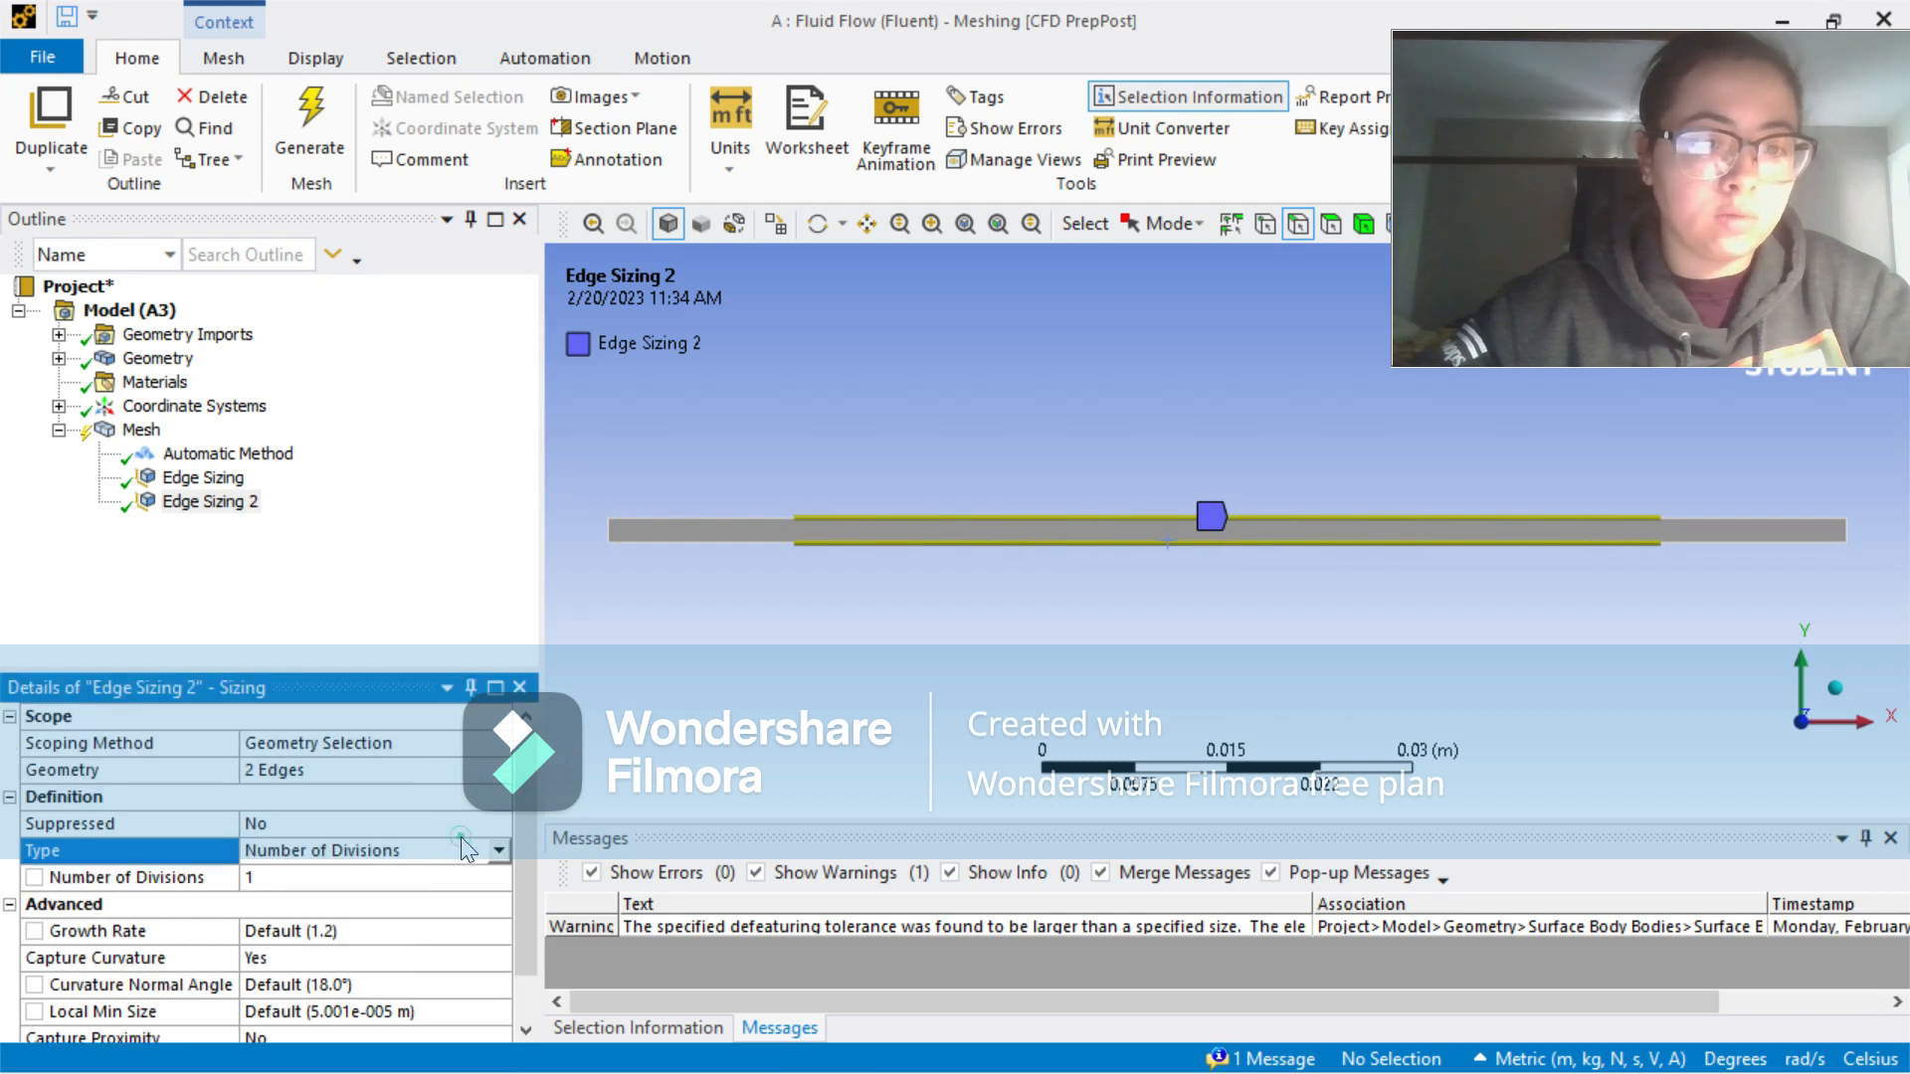
{"action": "left_click", "coordinate": [360, 877]}
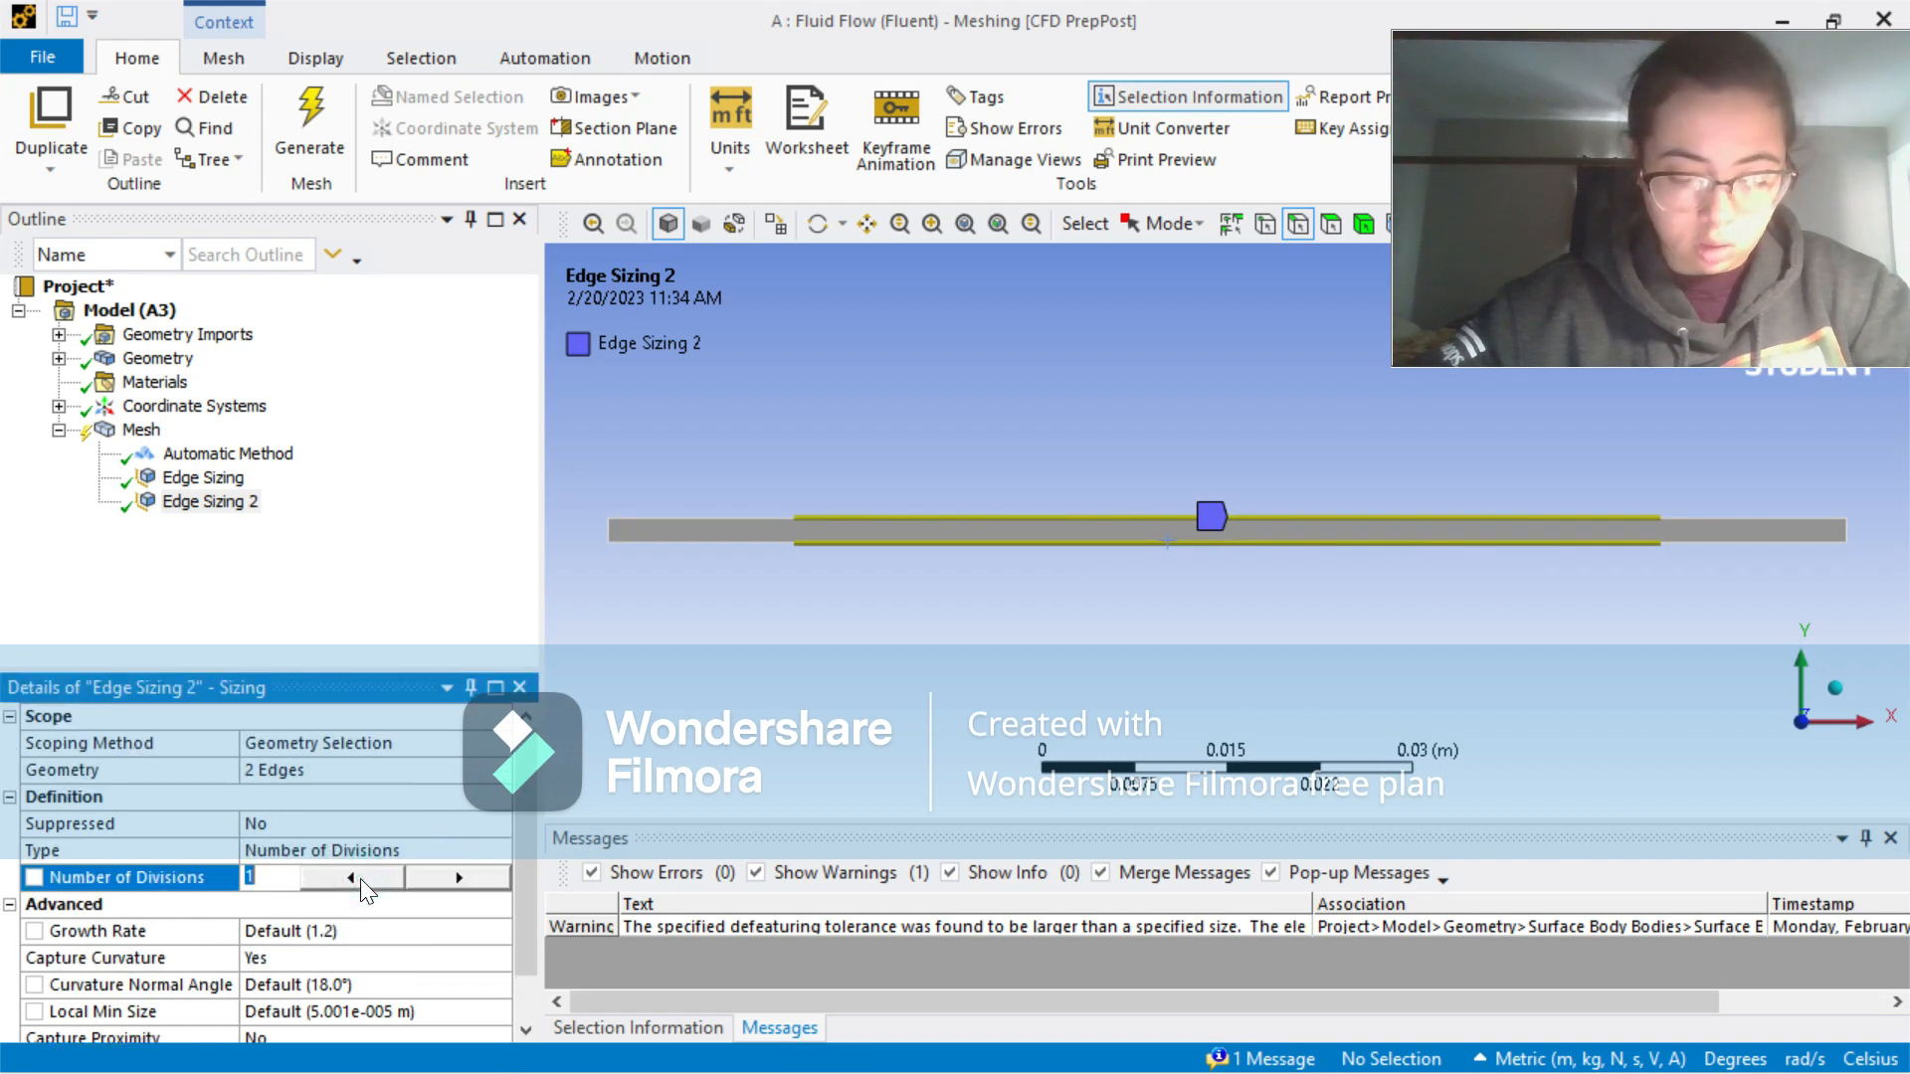
{"action": "type", "text": "200"}
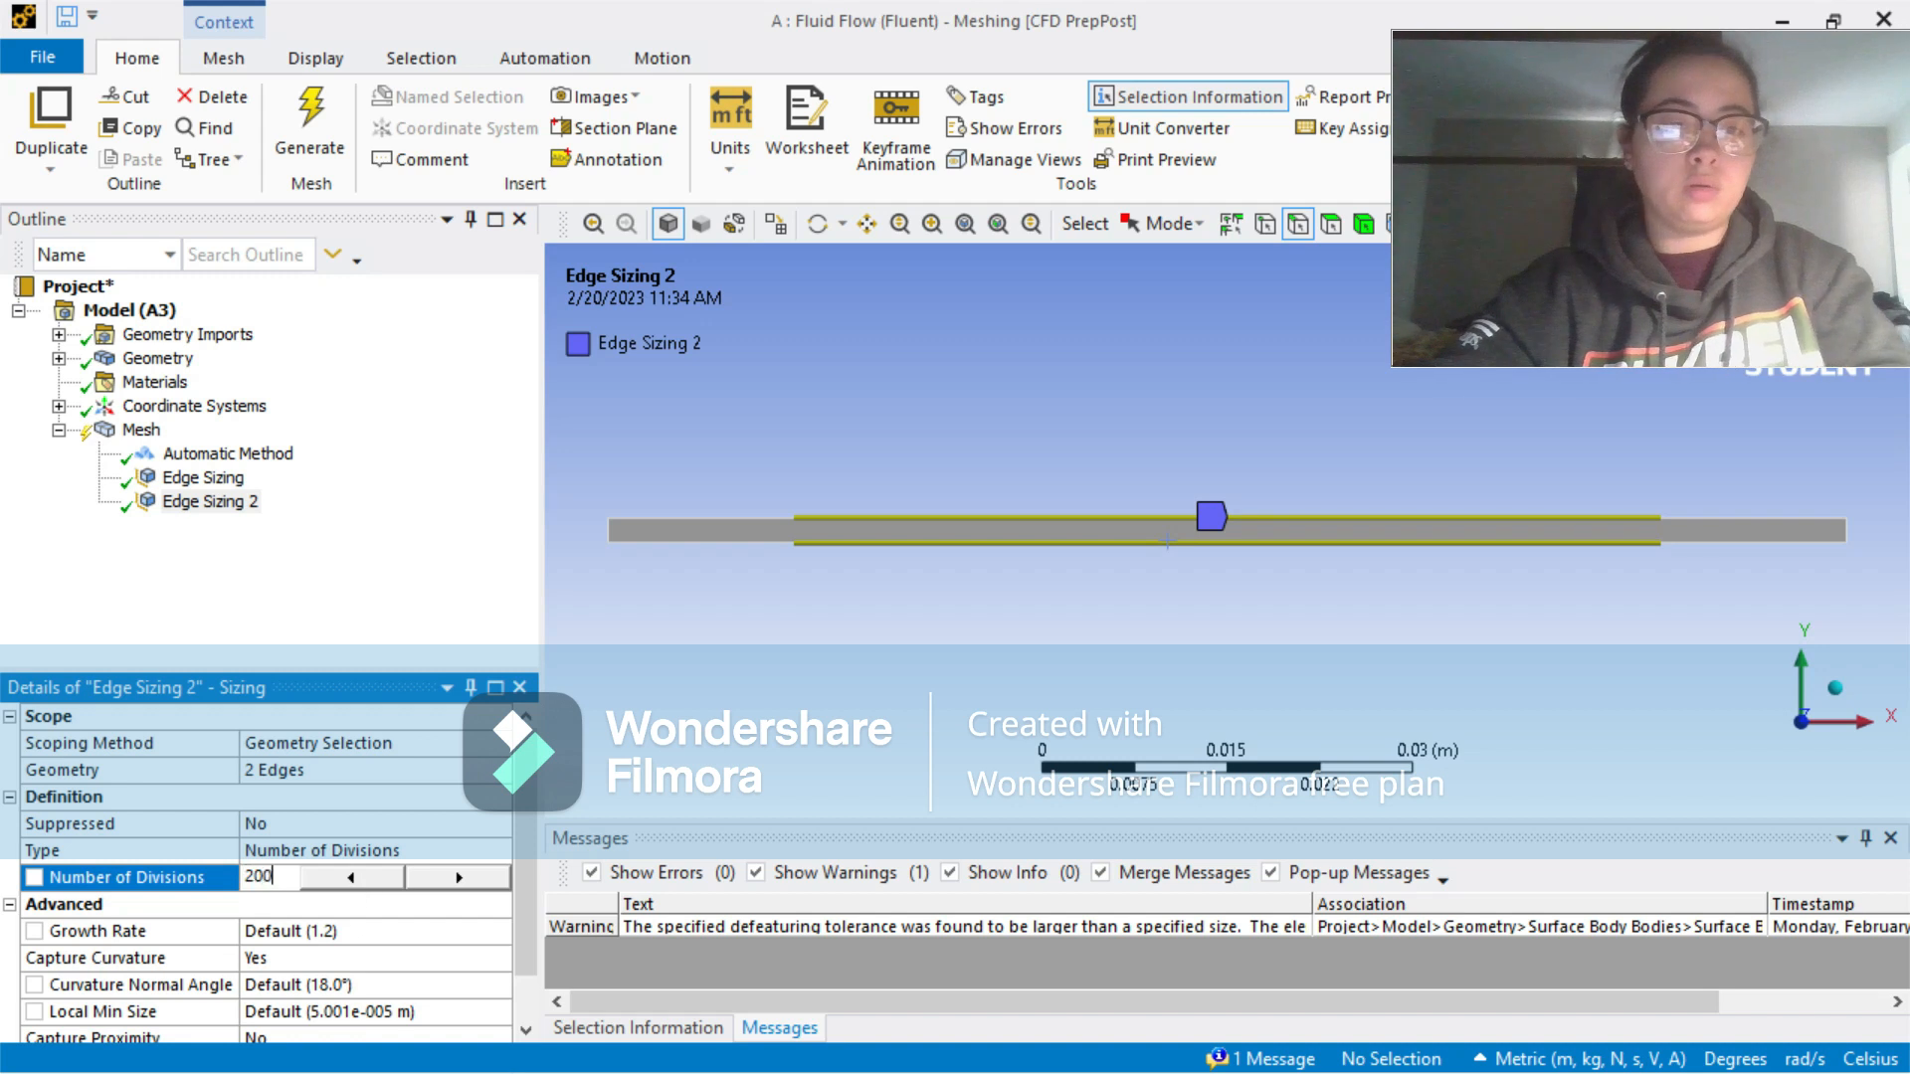
{"action": "key", "text": "Return"}
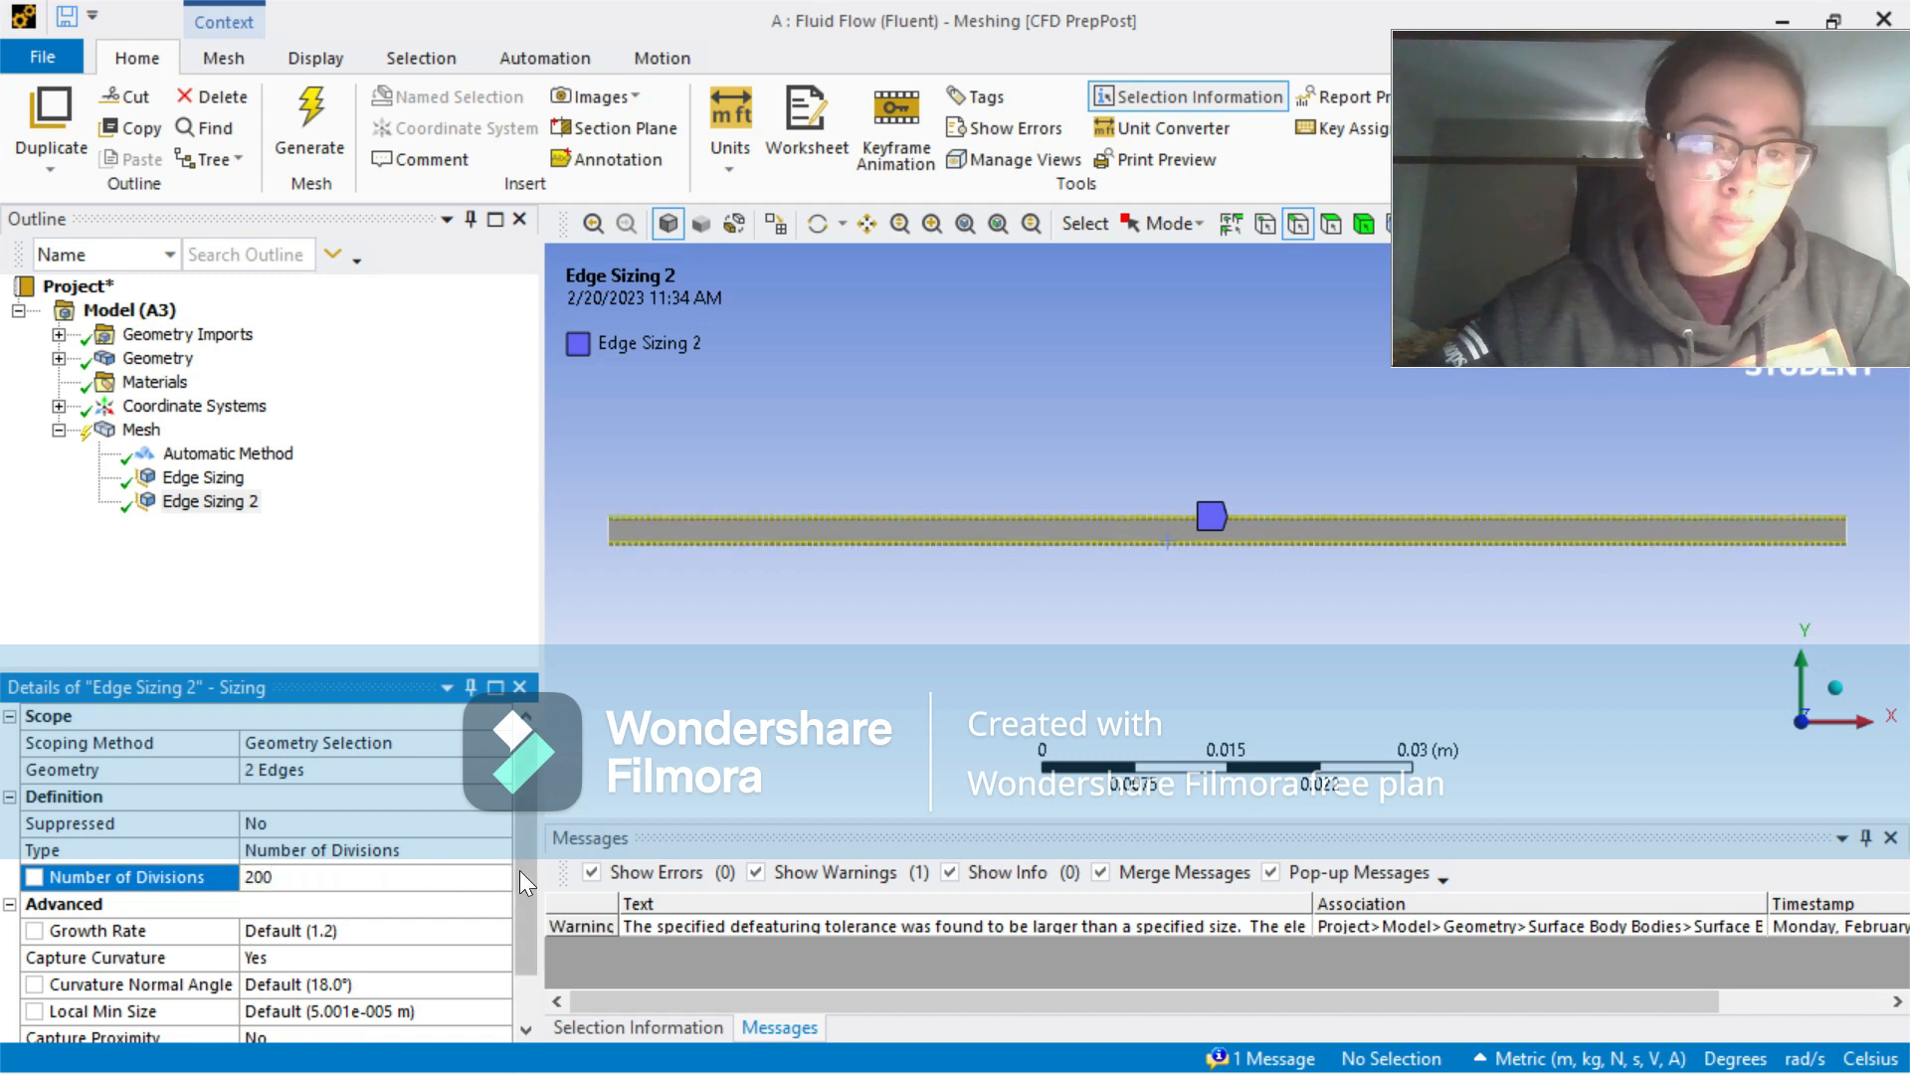
Step: Set Capture Curvature to No and Behavior to Hard for the long-edge sizing
{"action": "scroll", "coordinate": [522, 879], "scroll_direction": "down", "scroll_amount": 1}
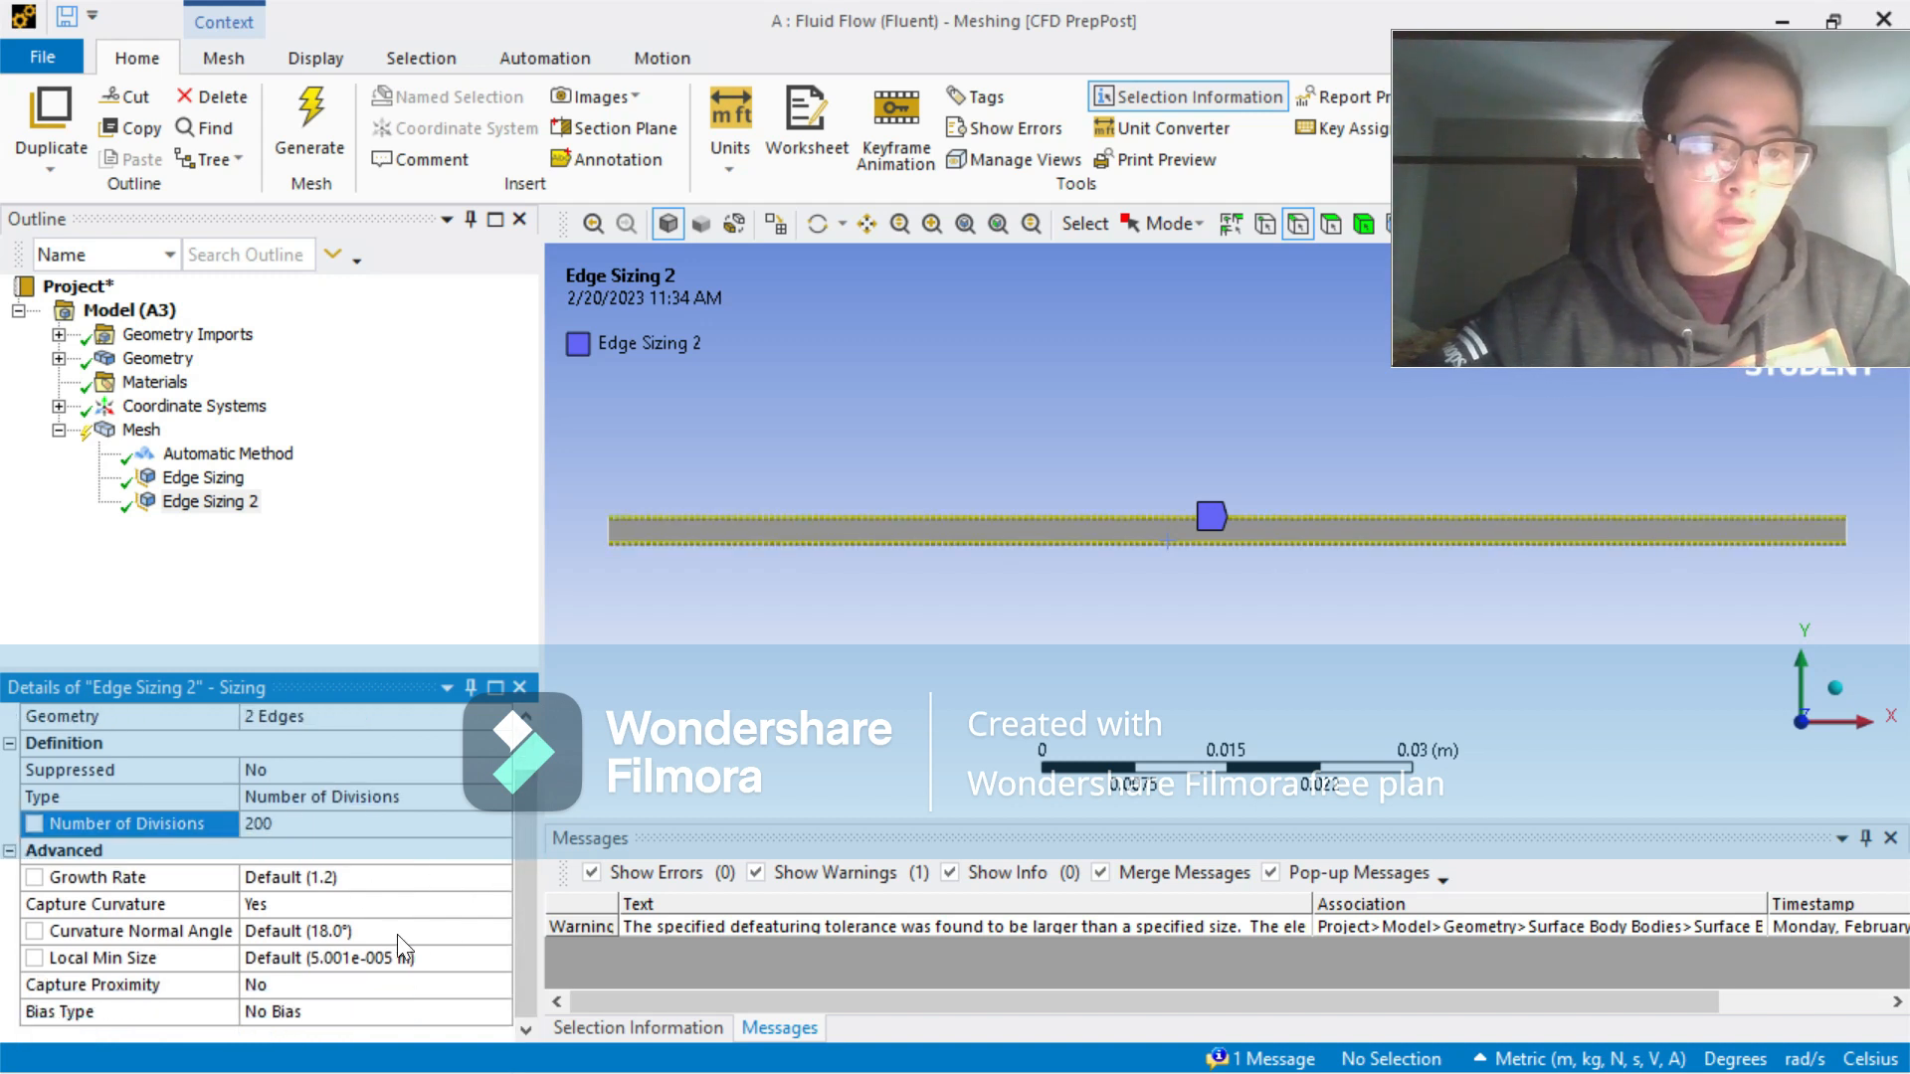
{"action": "left_click", "coordinate": [422, 913]}
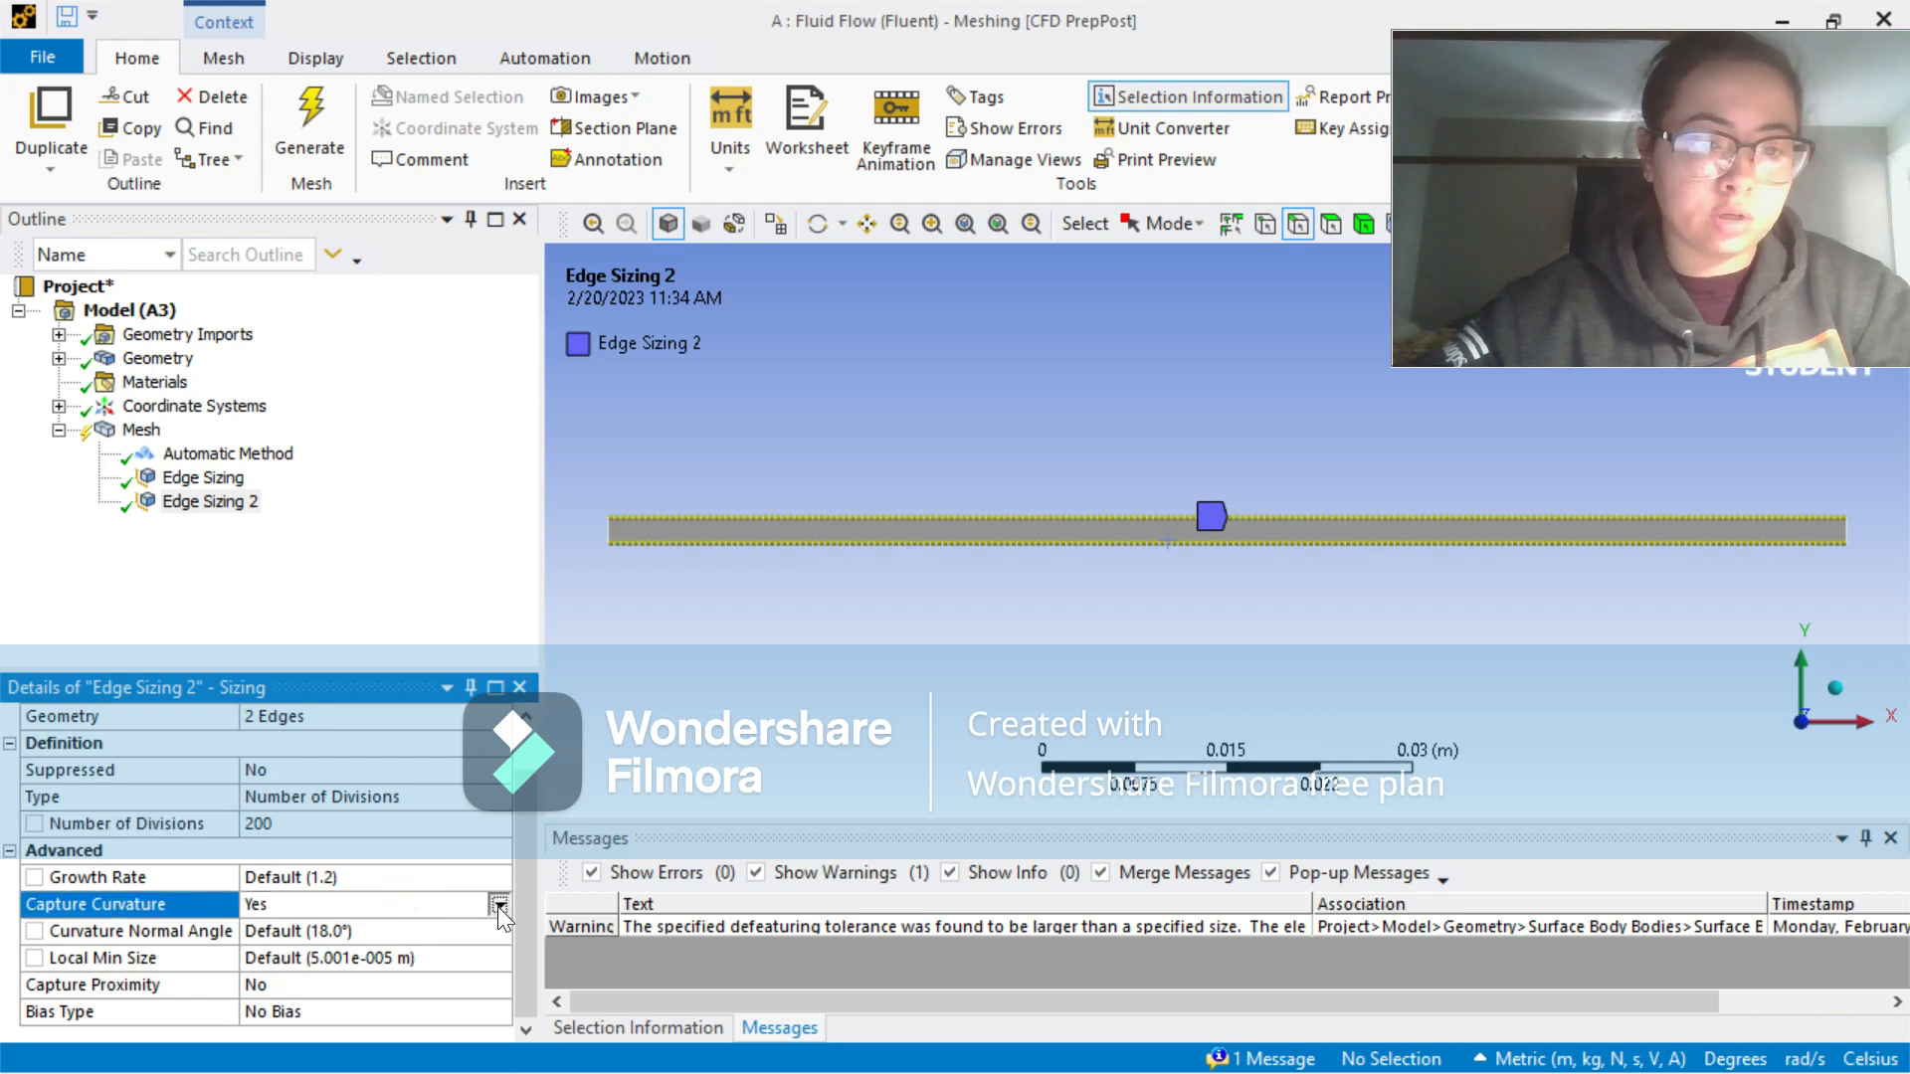
{"action": "left_click", "coordinate": [497, 905]}
{"action": "left_click", "coordinate": [472, 925]}
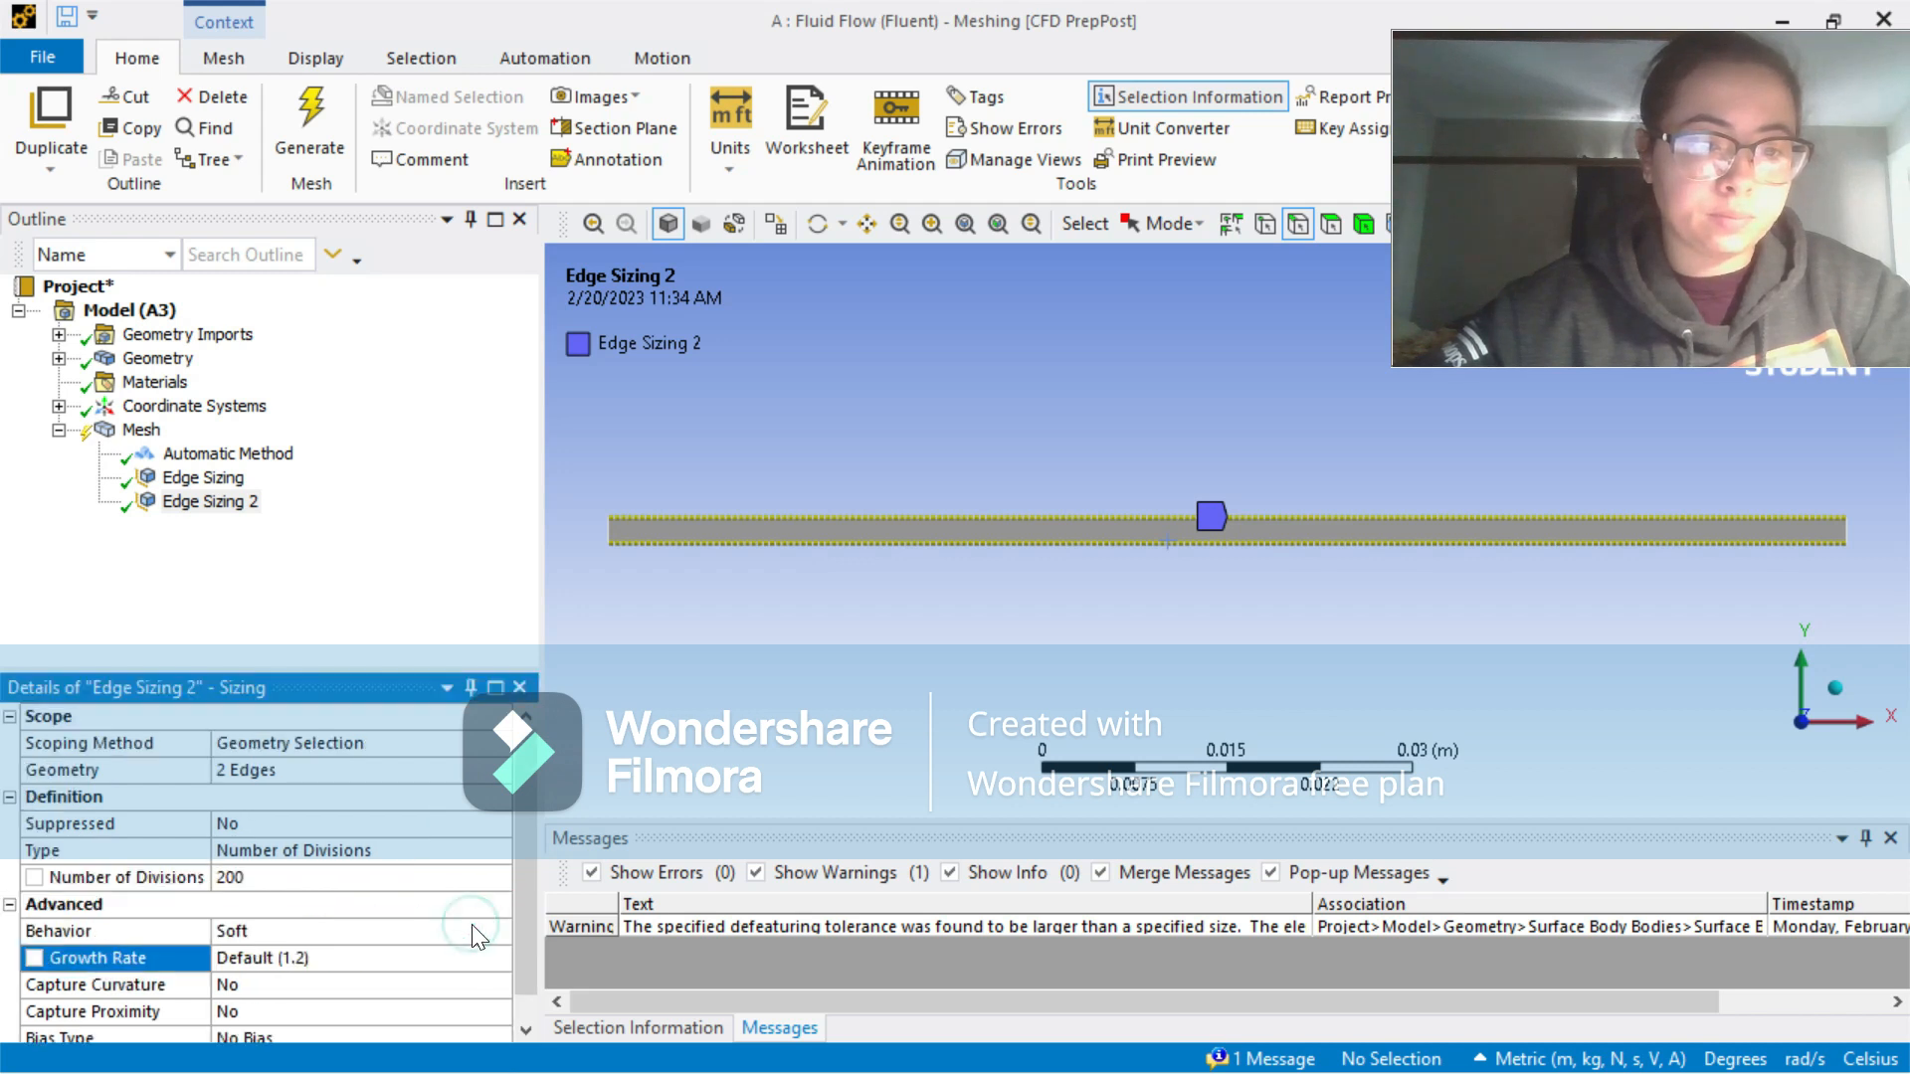
{"action": "left_click", "coordinate": [529, 927]}
{"action": "left_click", "coordinate": [288, 903]}
{"action": "left_click", "coordinate": [499, 903]}
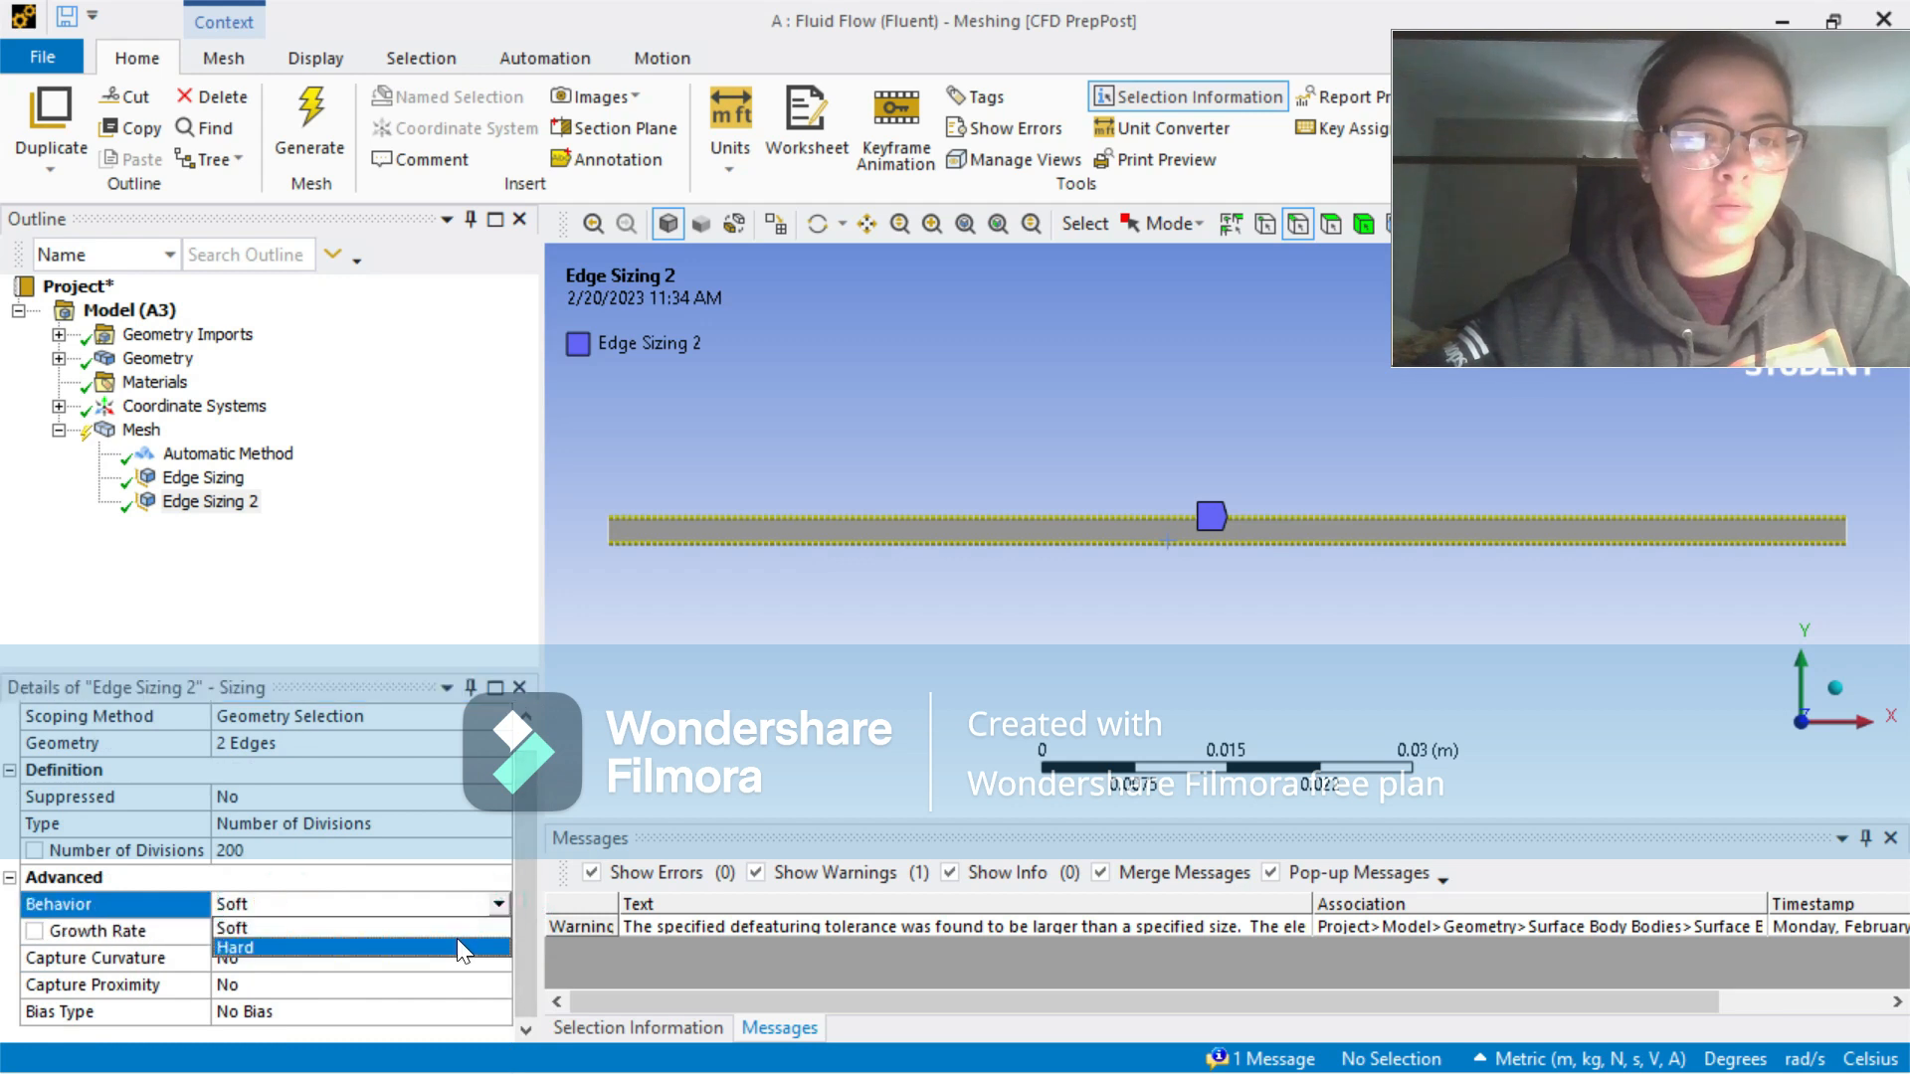
{"action": "left_click", "coordinate": [457, 939]}
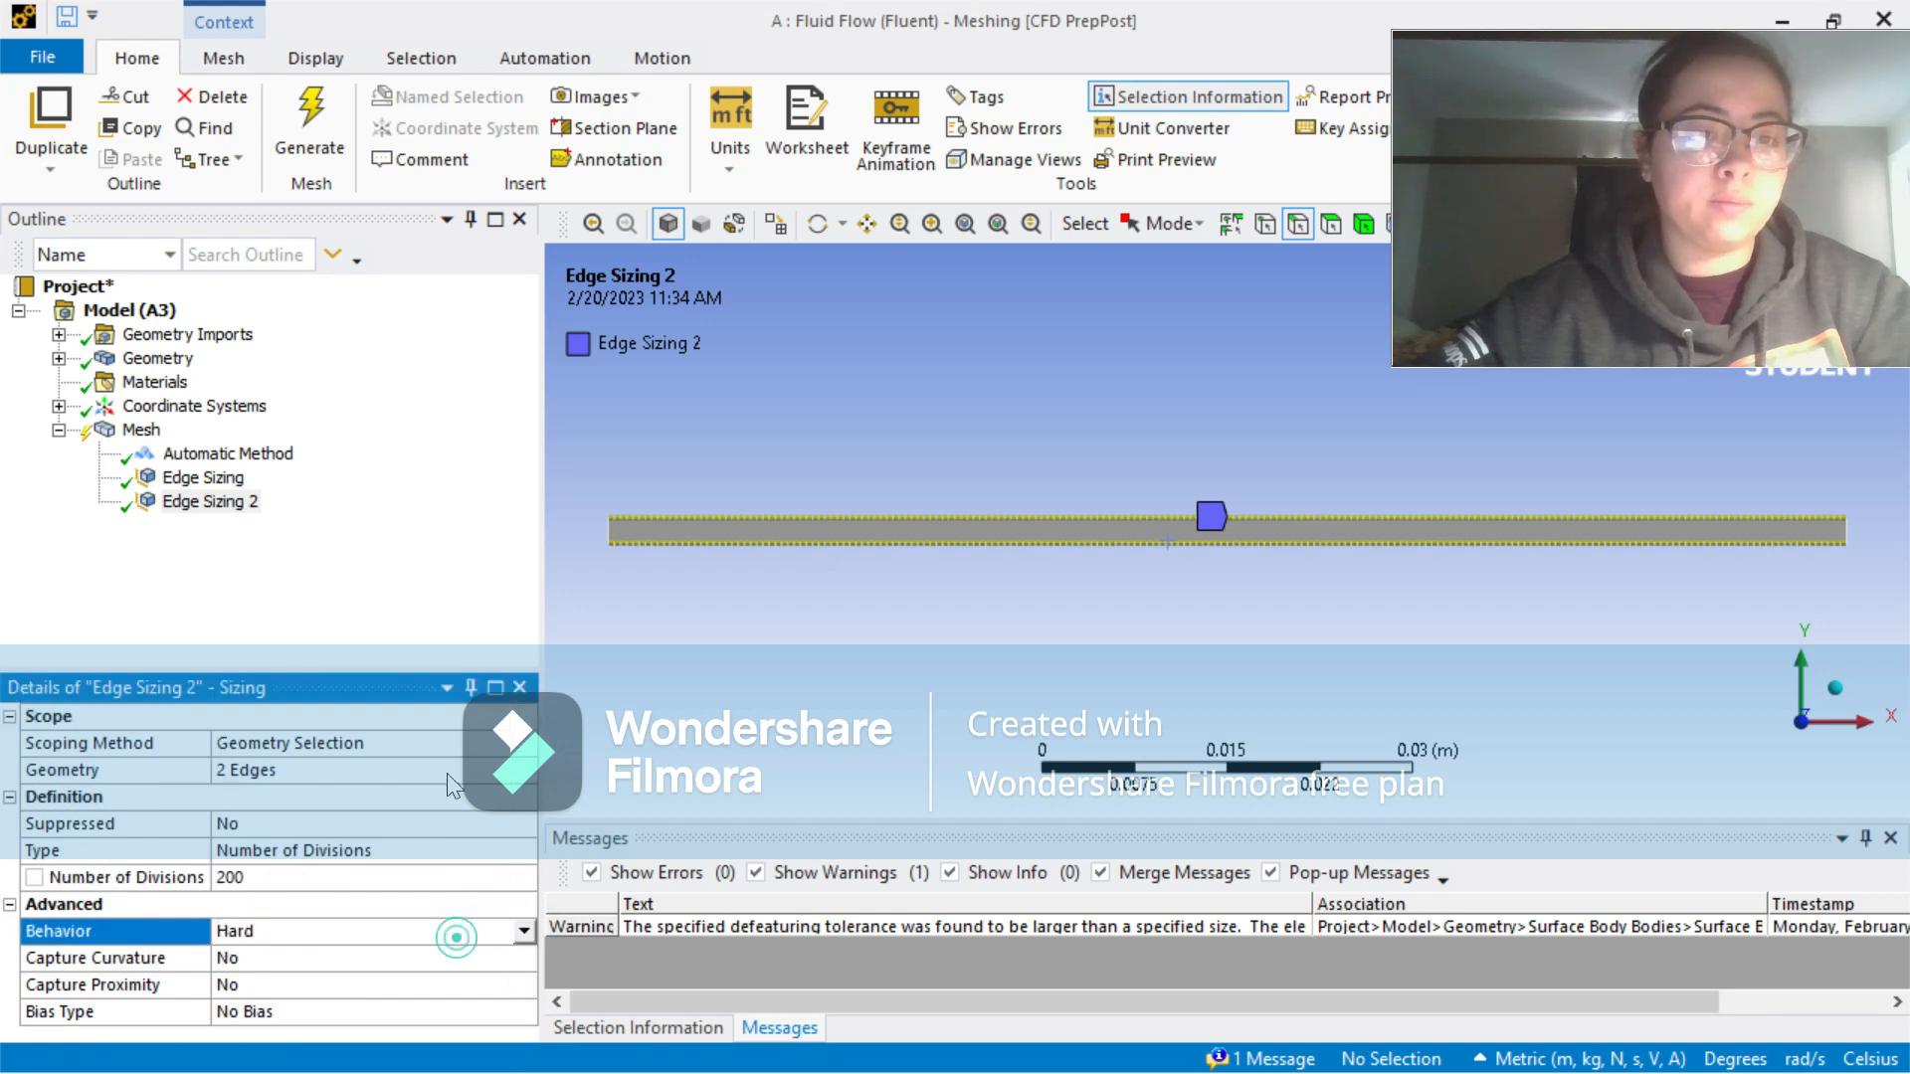
Step: Generate the mesh with the long-edge sizing and display it
{"action": "left_click", "coordinate": [327, 109]}
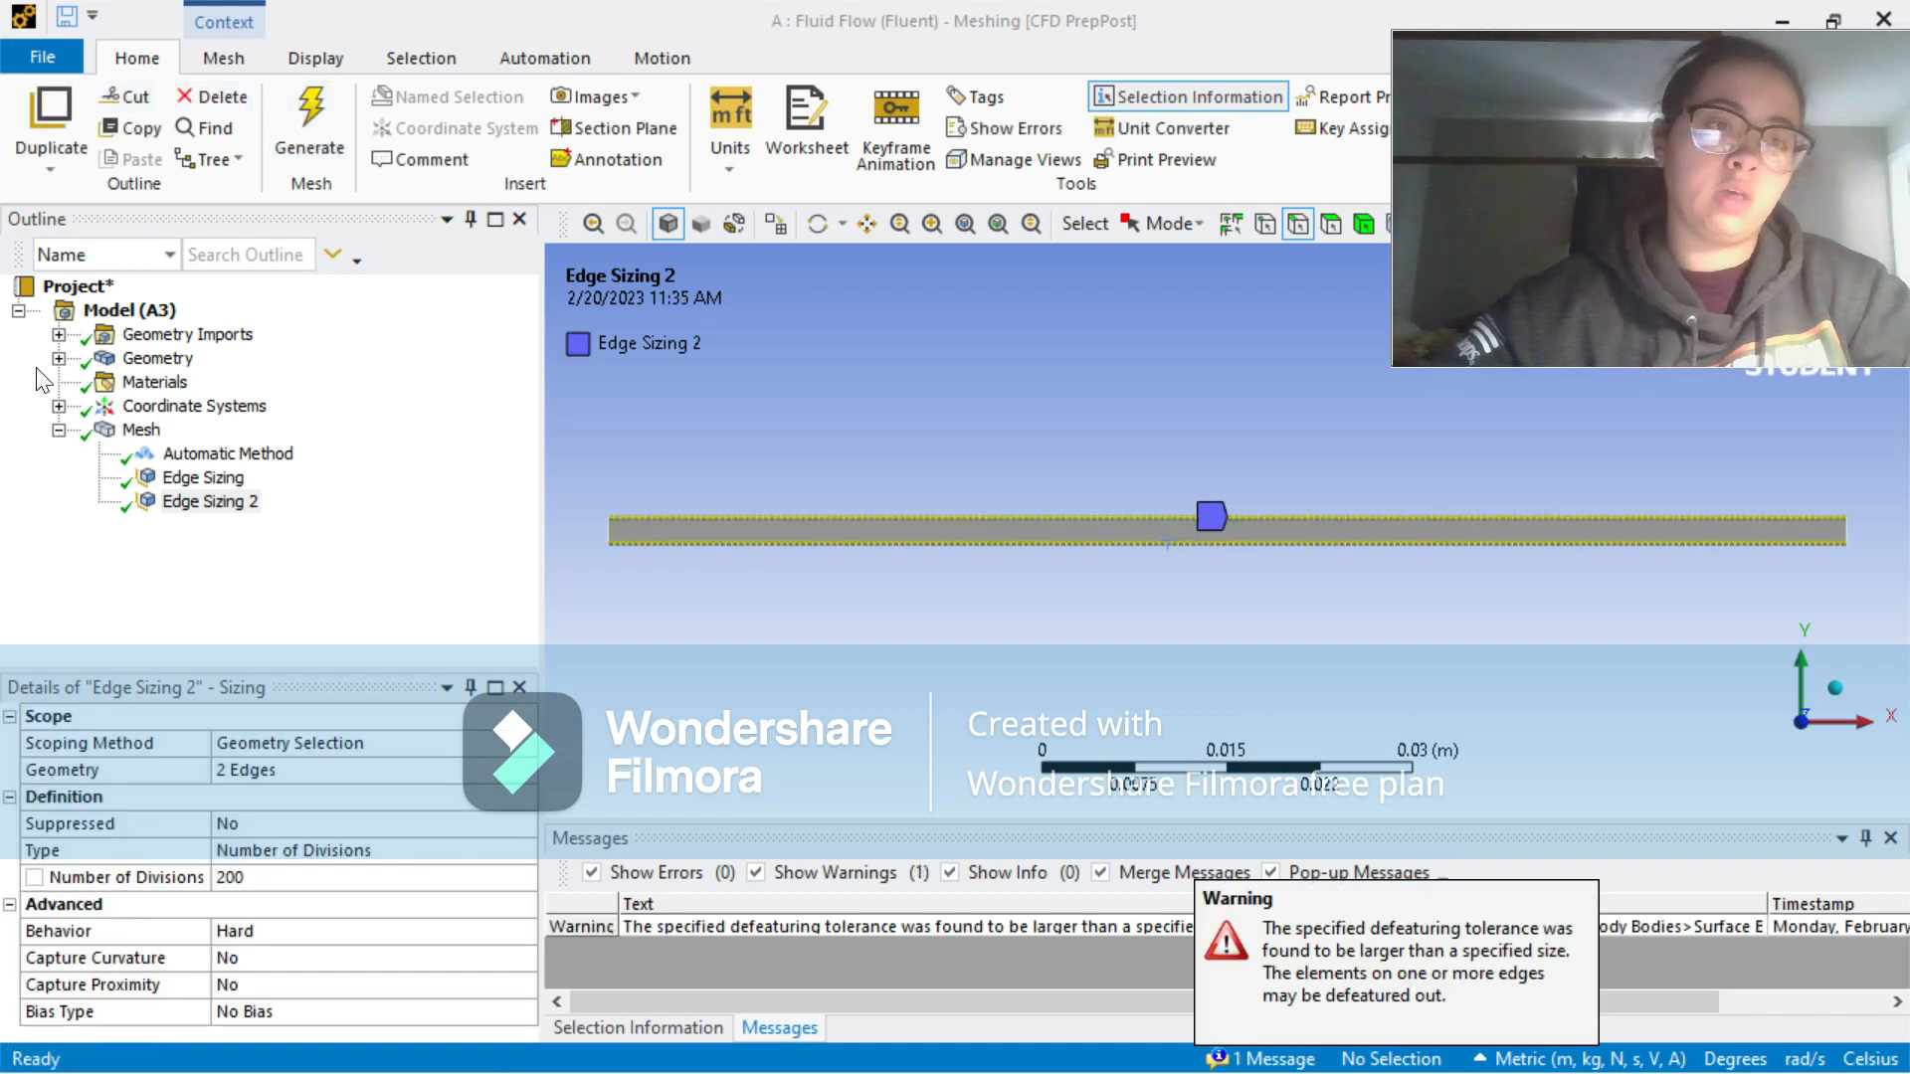
{"action": "left_click", "coordinate": [106, 439]}
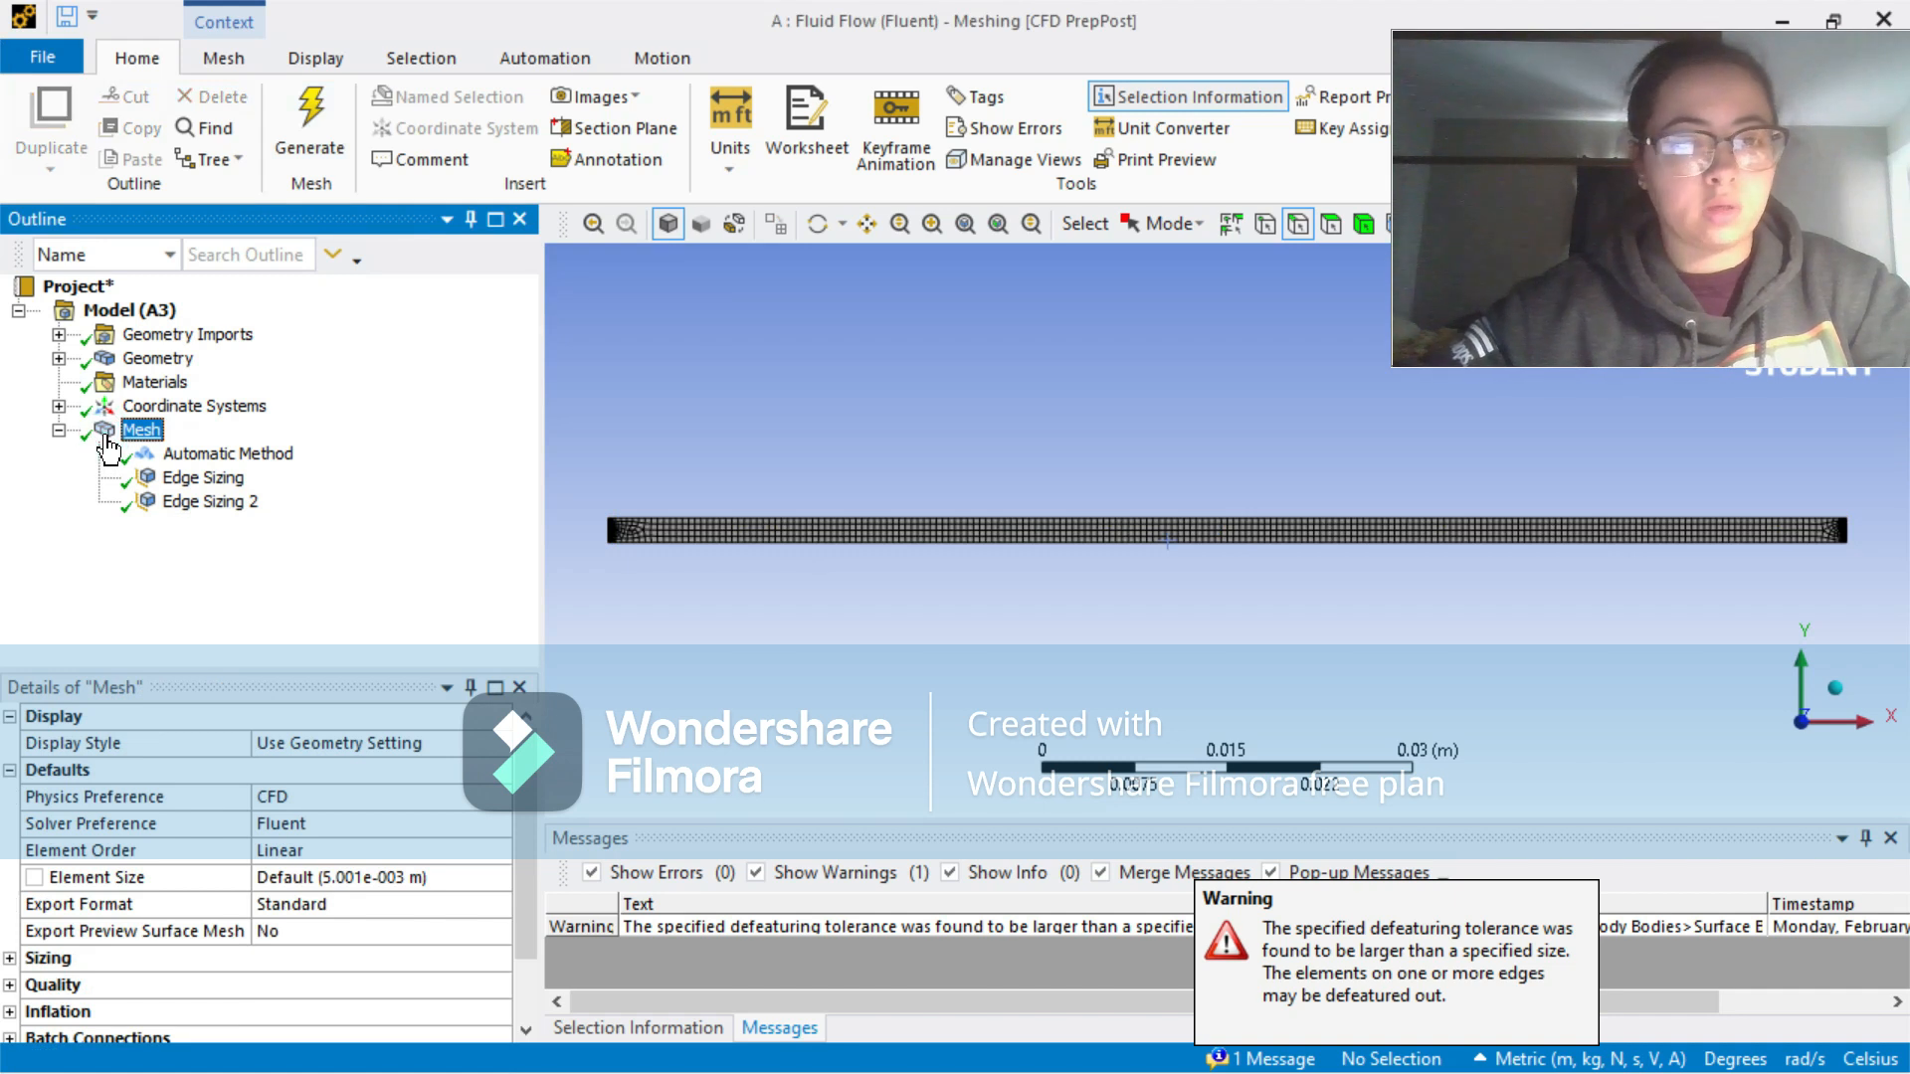
Step: Insert a Face Meshing control scoped to the channel's rectangular face
{"action": "right_click", "coordinate": [108, 439]}
{"action": "mouse_move", "coordinate": [377, 454]}
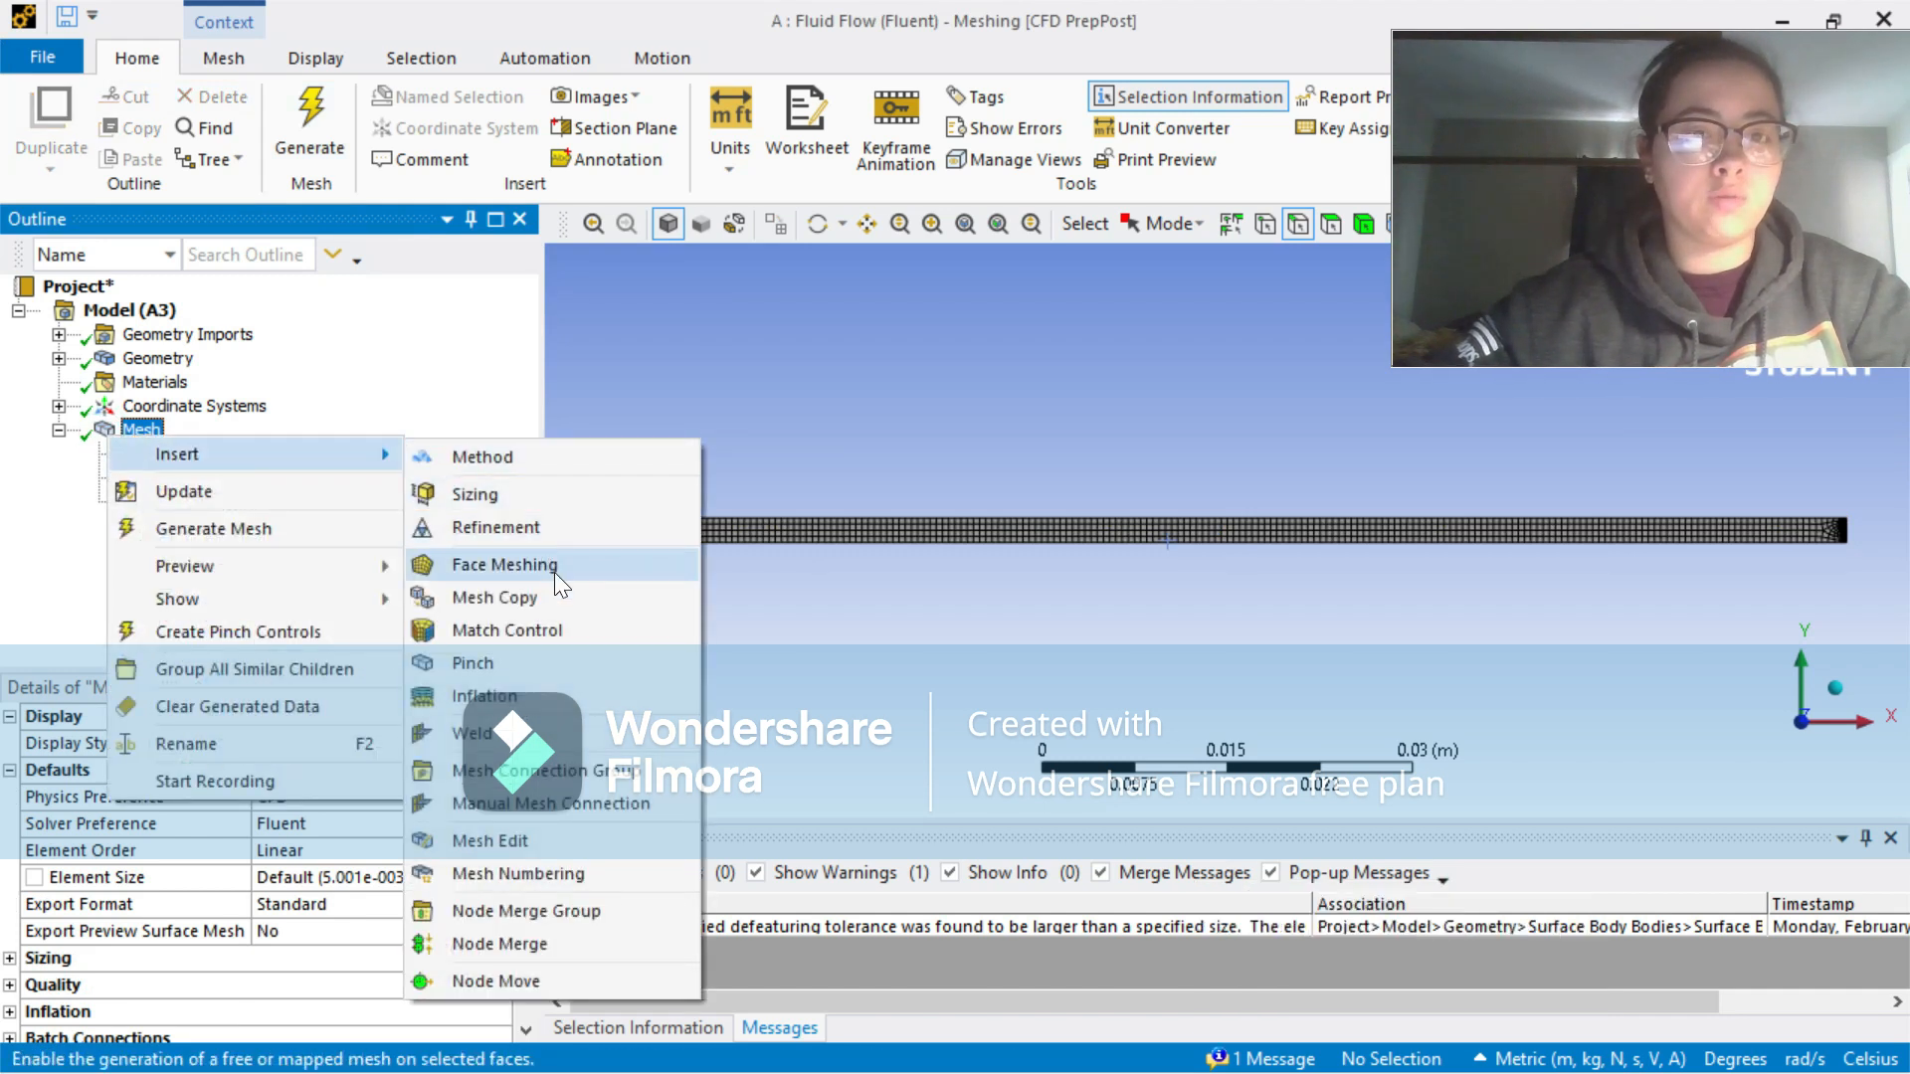
{"action": "left_click", "coordinate": [503, 564]}
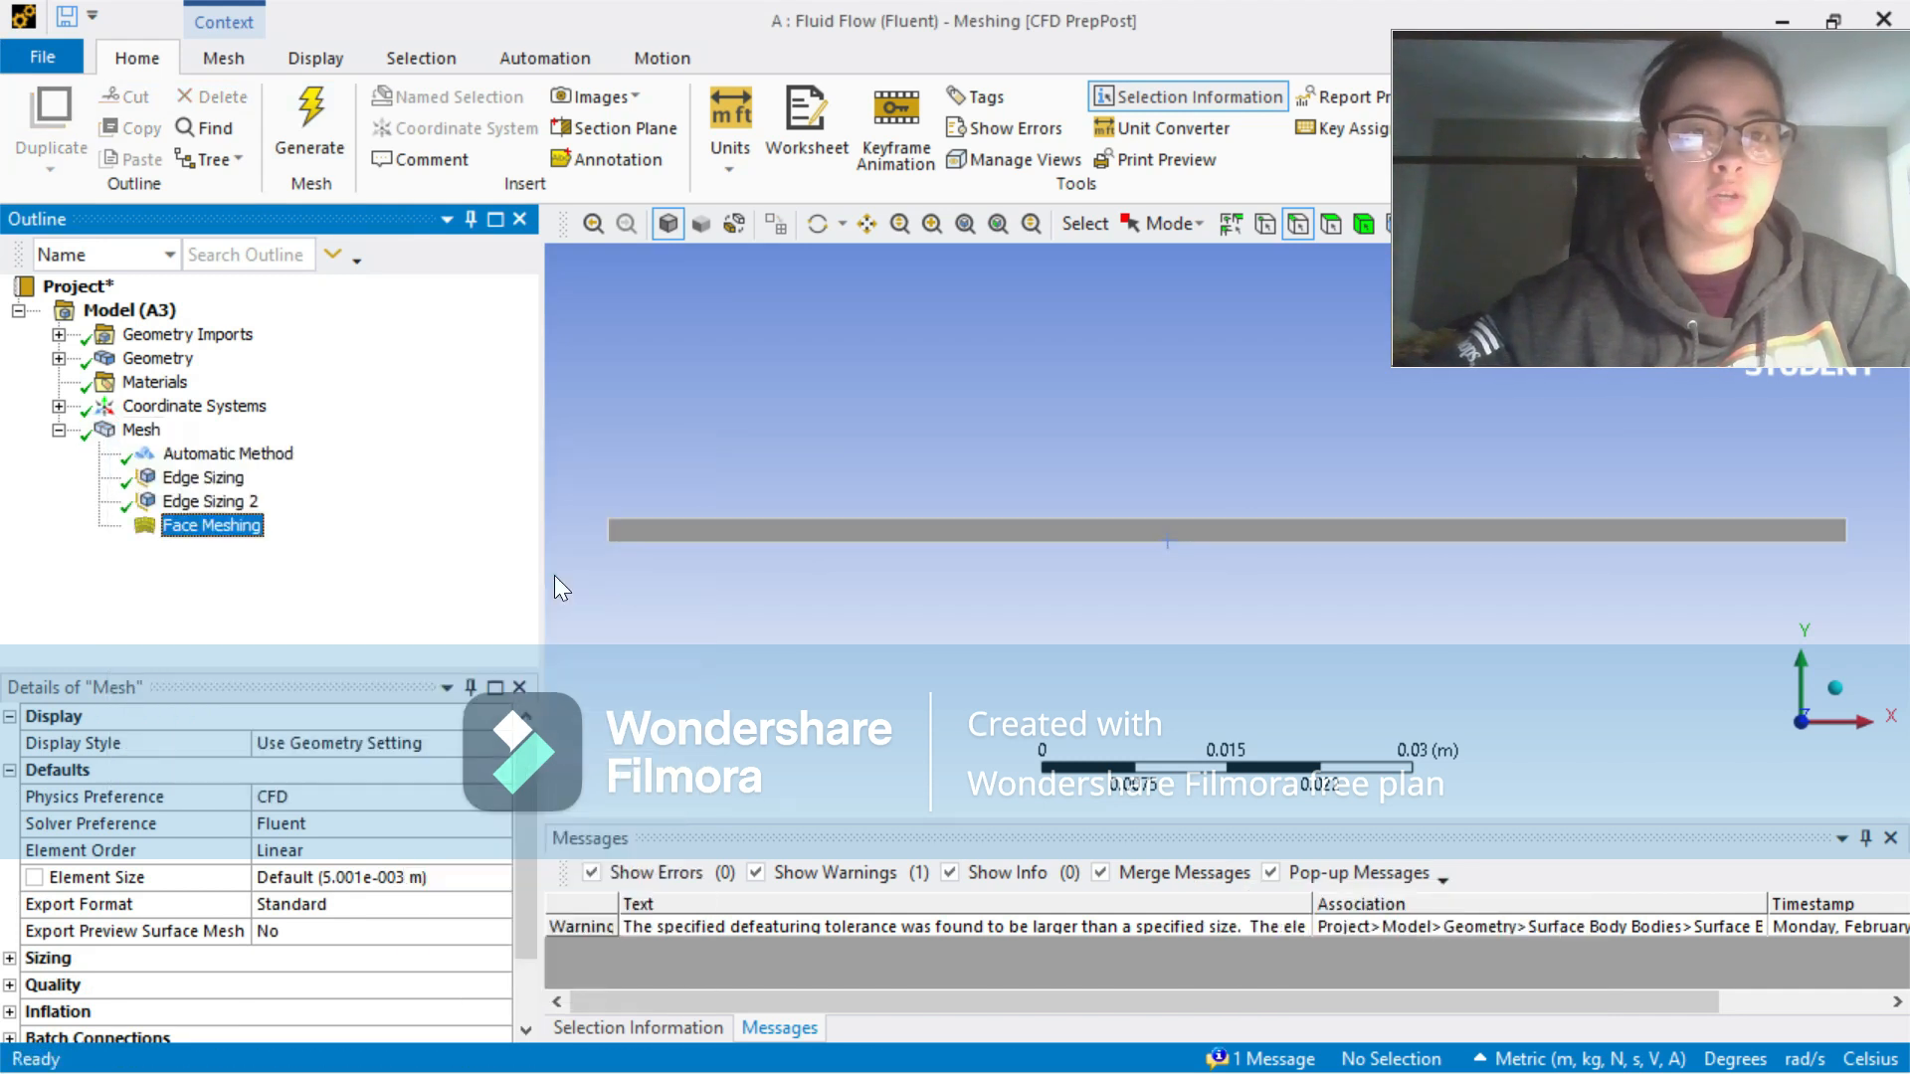
{"action": "left_click", "coordinate": [693, 537]}
{"action": "left_click", "coordinate": [338, 771]}
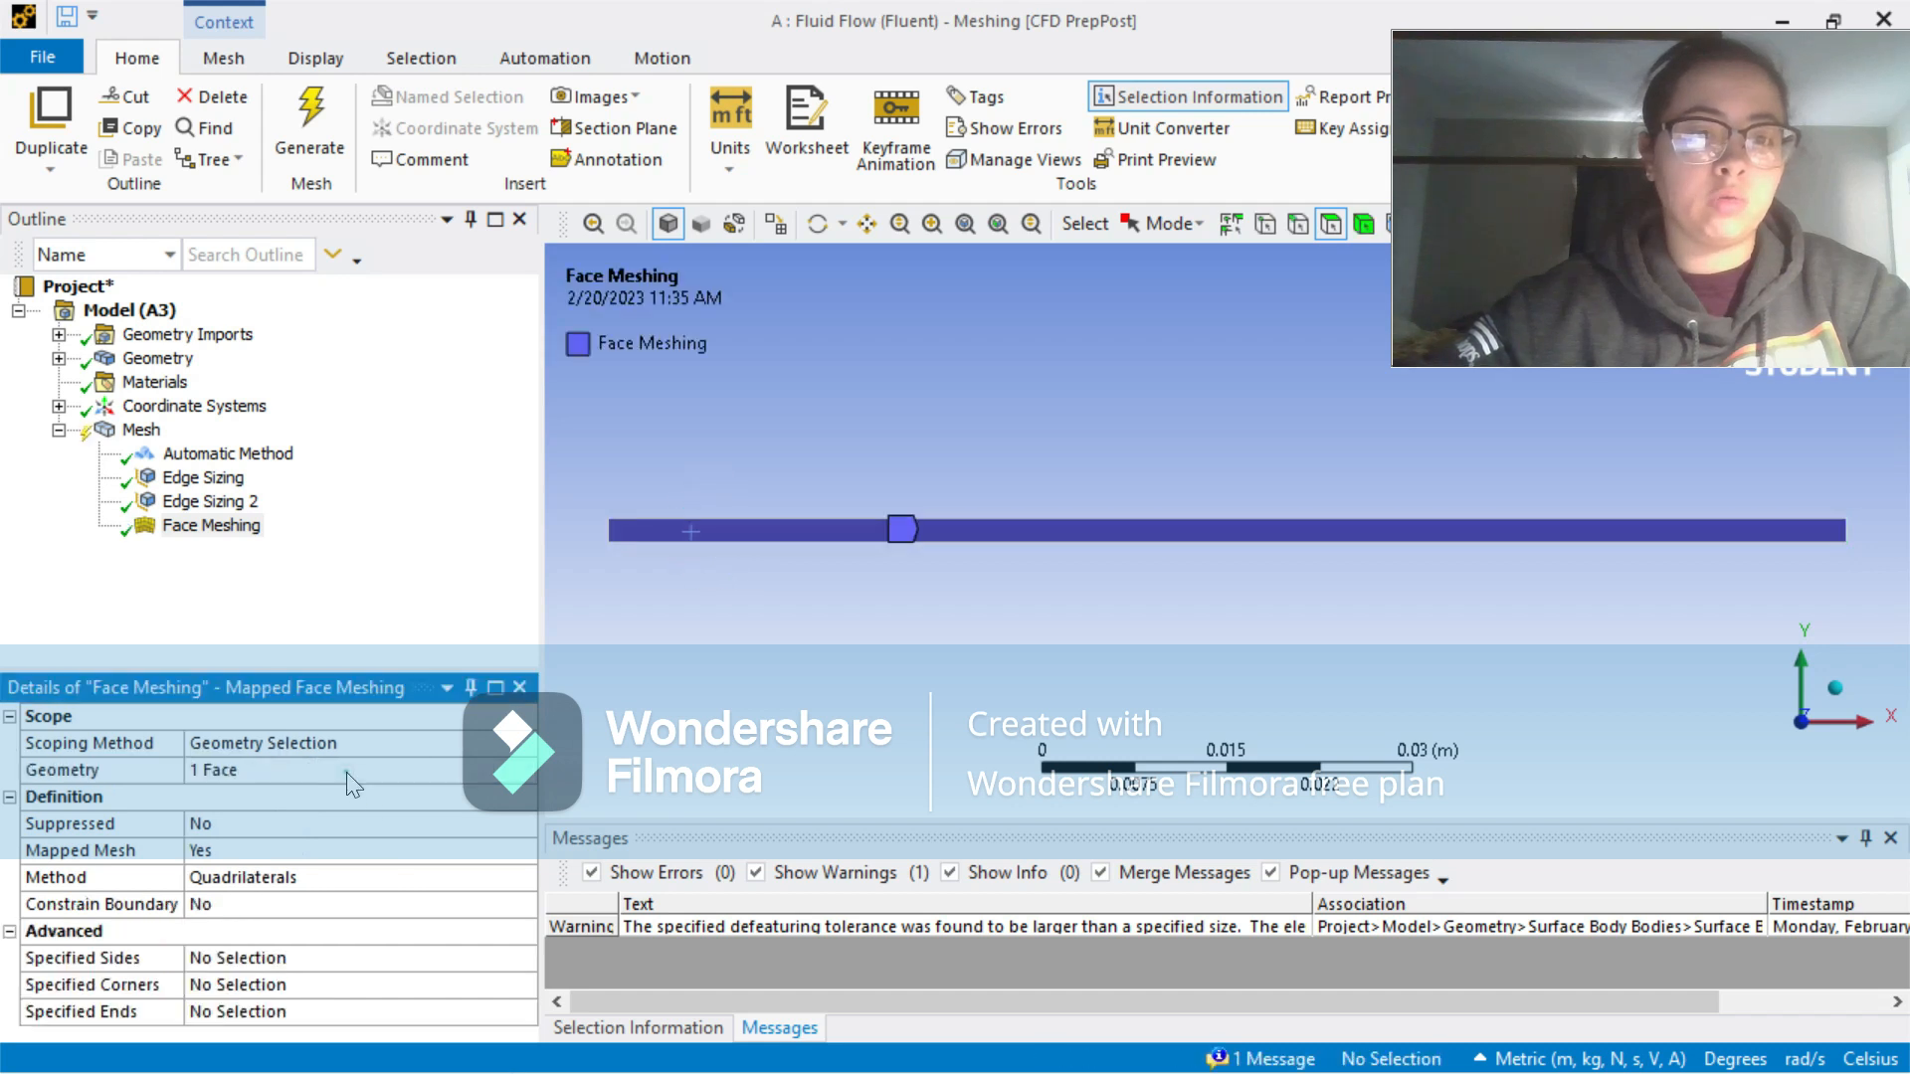
Step: Regenerate the mesh with the face meshing applied and inspect its elements up close
{"action": "left_click", "coordinate": [296, 143]}
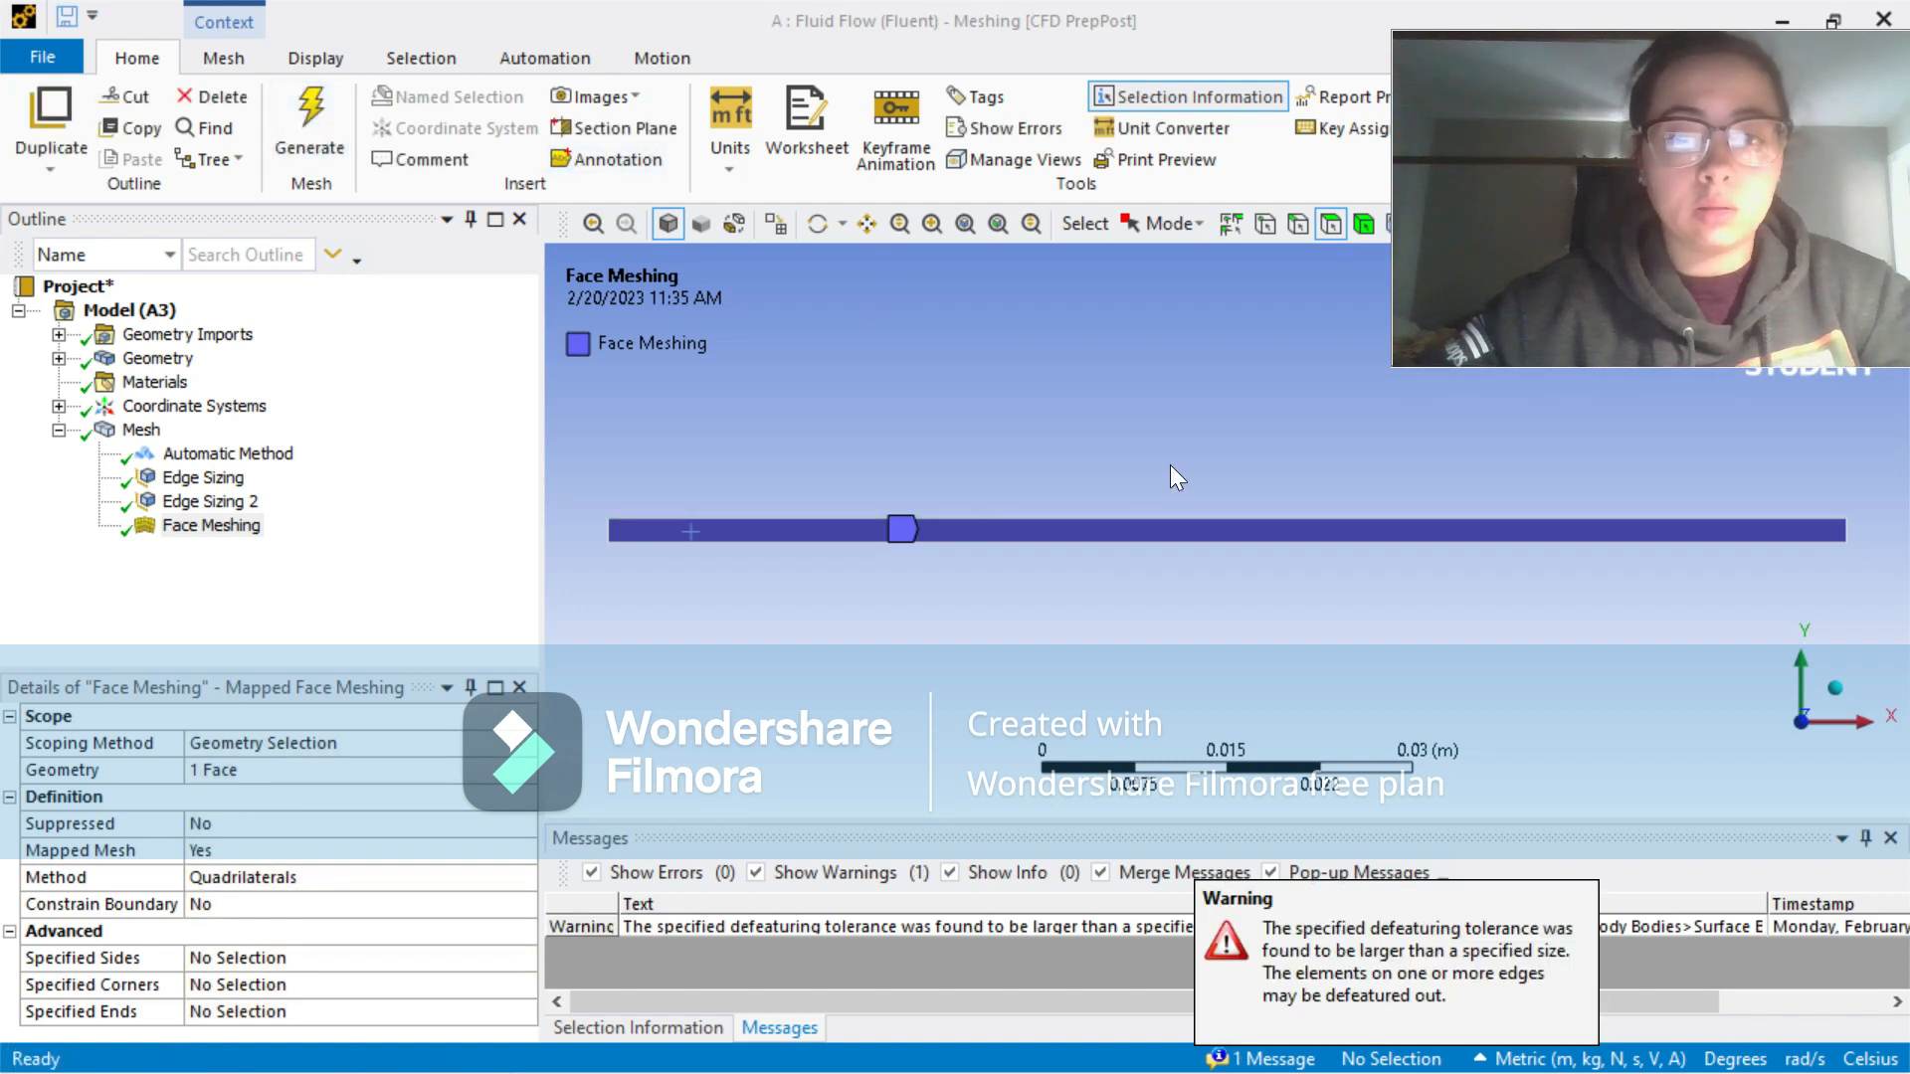
{"action": "left_click", "coordinate": [100, 437]}
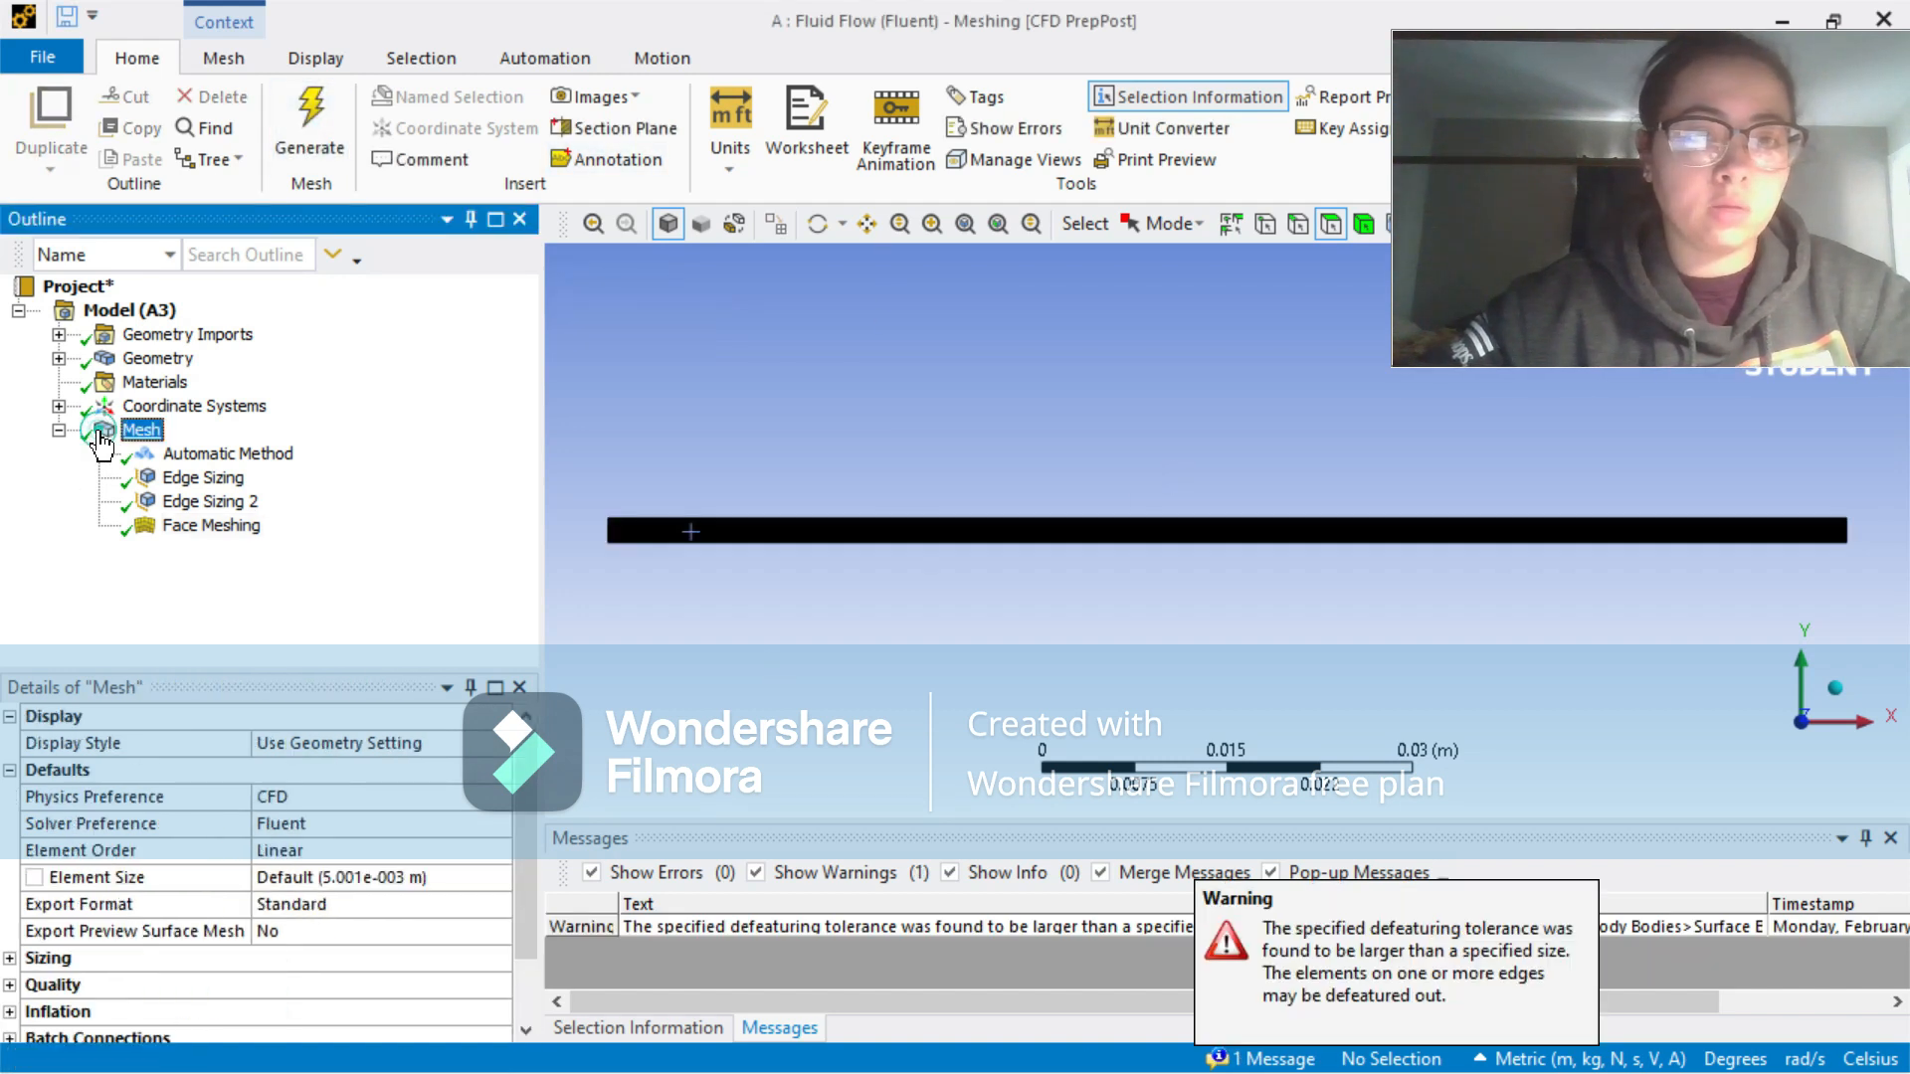
{"action": "scroll", "coordinate": [823, 427], "scroll_direction": "up", "scroll_amount": 5}
{"action": "scroll", "coordinate": [1008, 498], "scroll_direction": "up", "scroll_amount": 3}
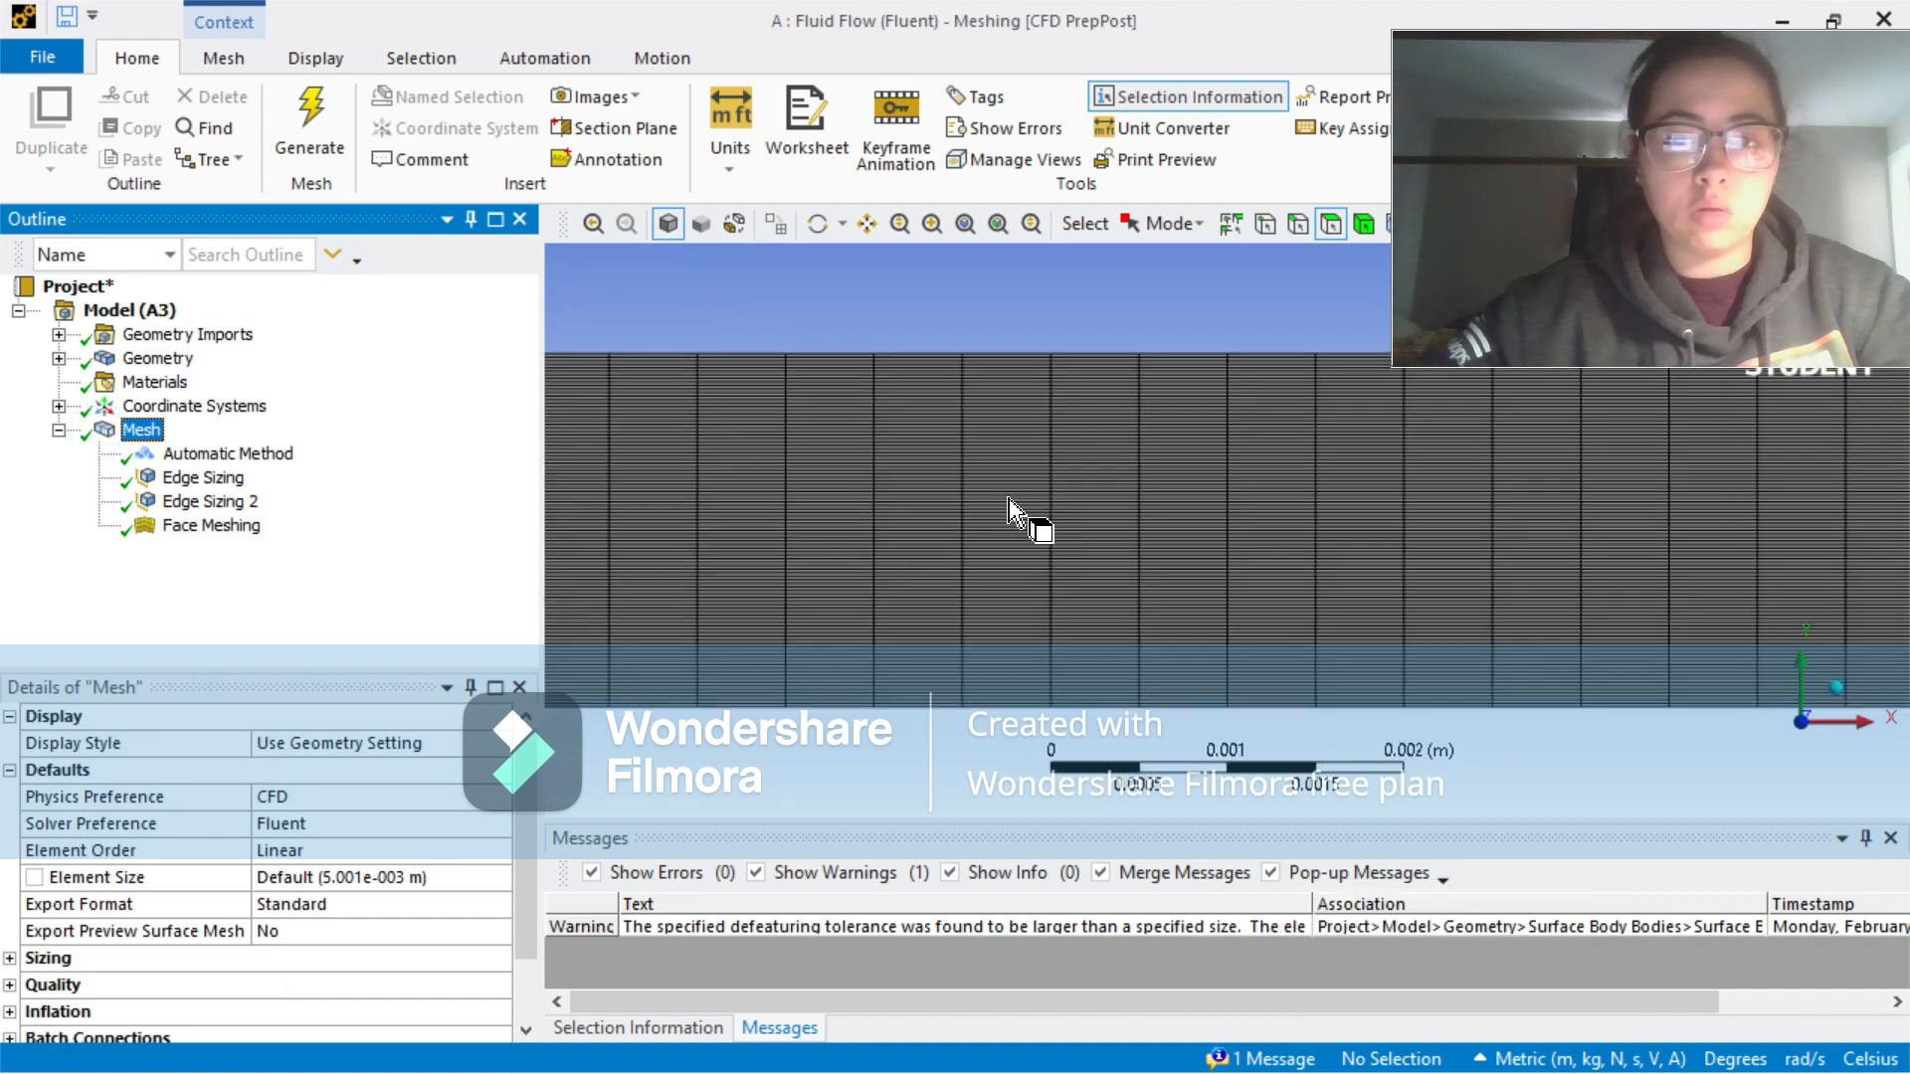
{"action": "scroll", "coordinate": [1007, 498], "scroll_direction": "down", "scroll_amount": 4}
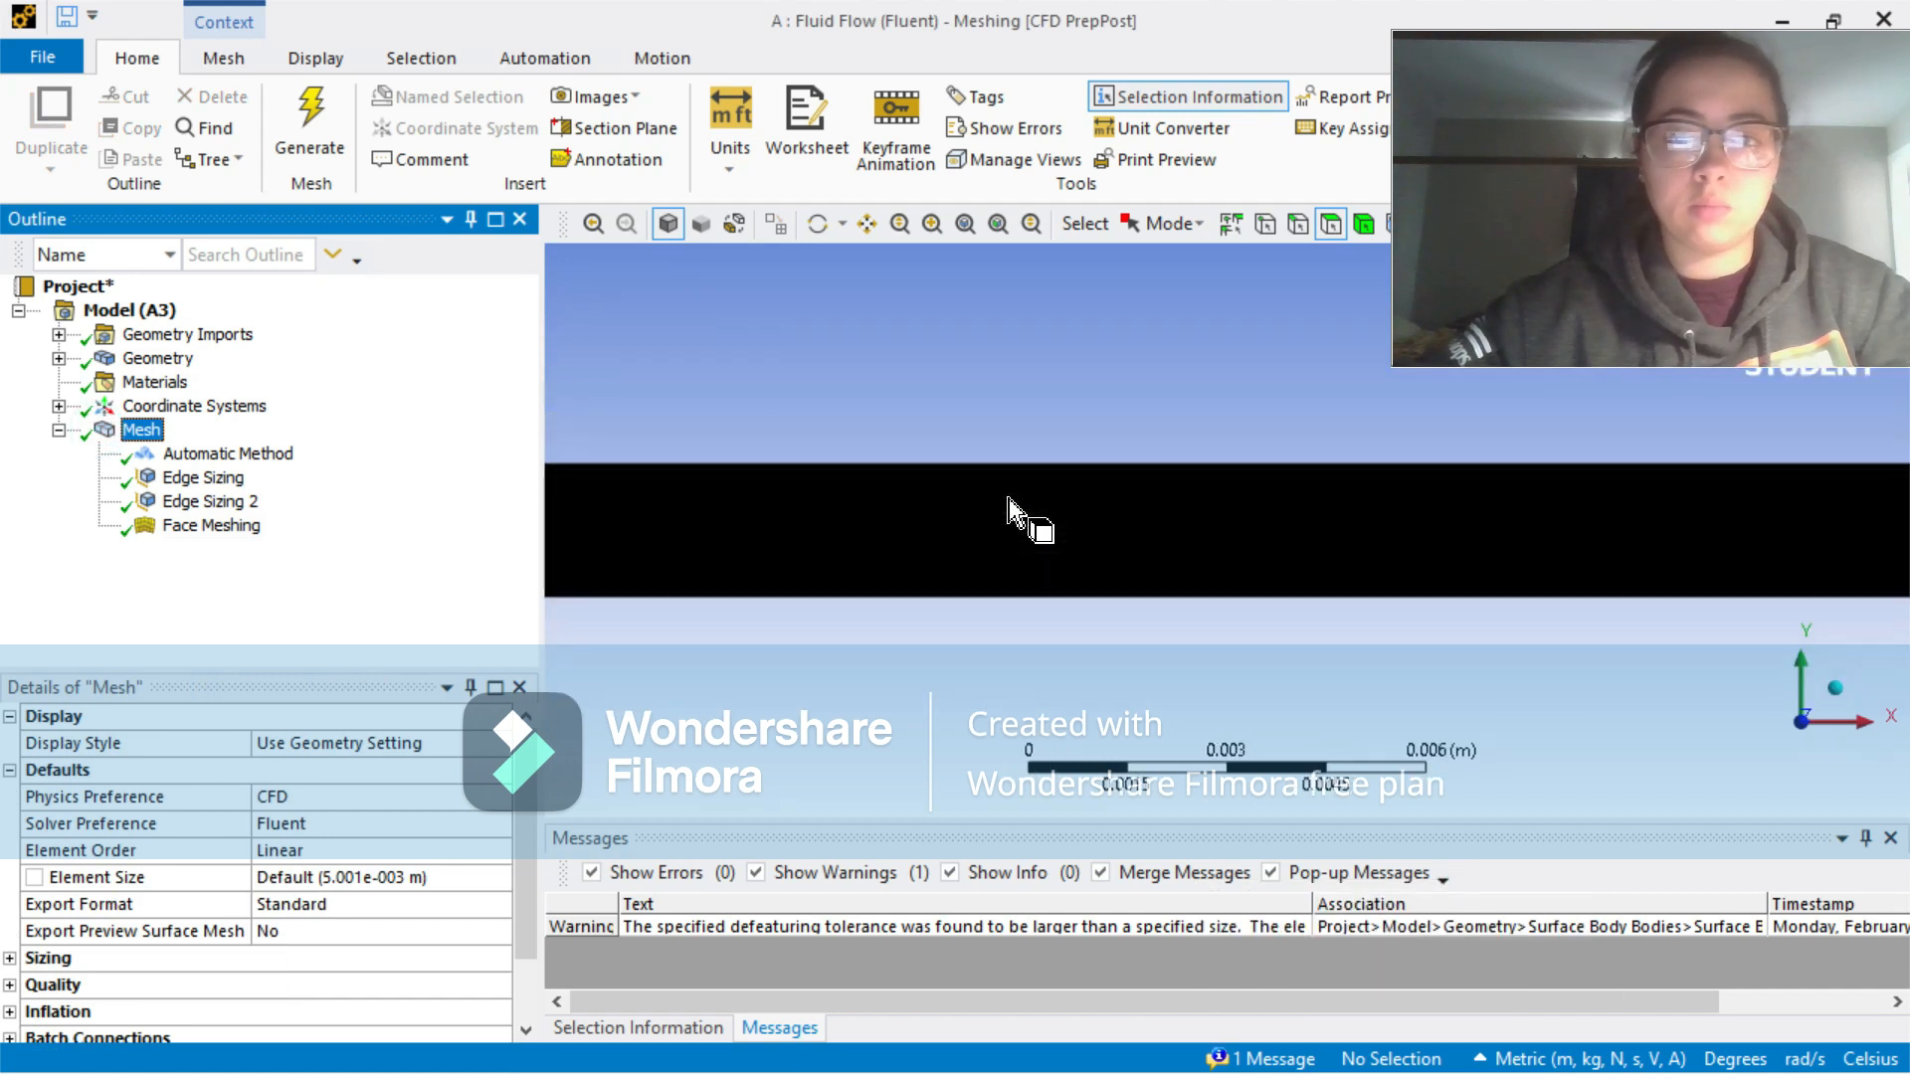
{"action": "scroll", "coordinate": [1007, 498], "scroll_direction": "down", "scroll_amount": 4}
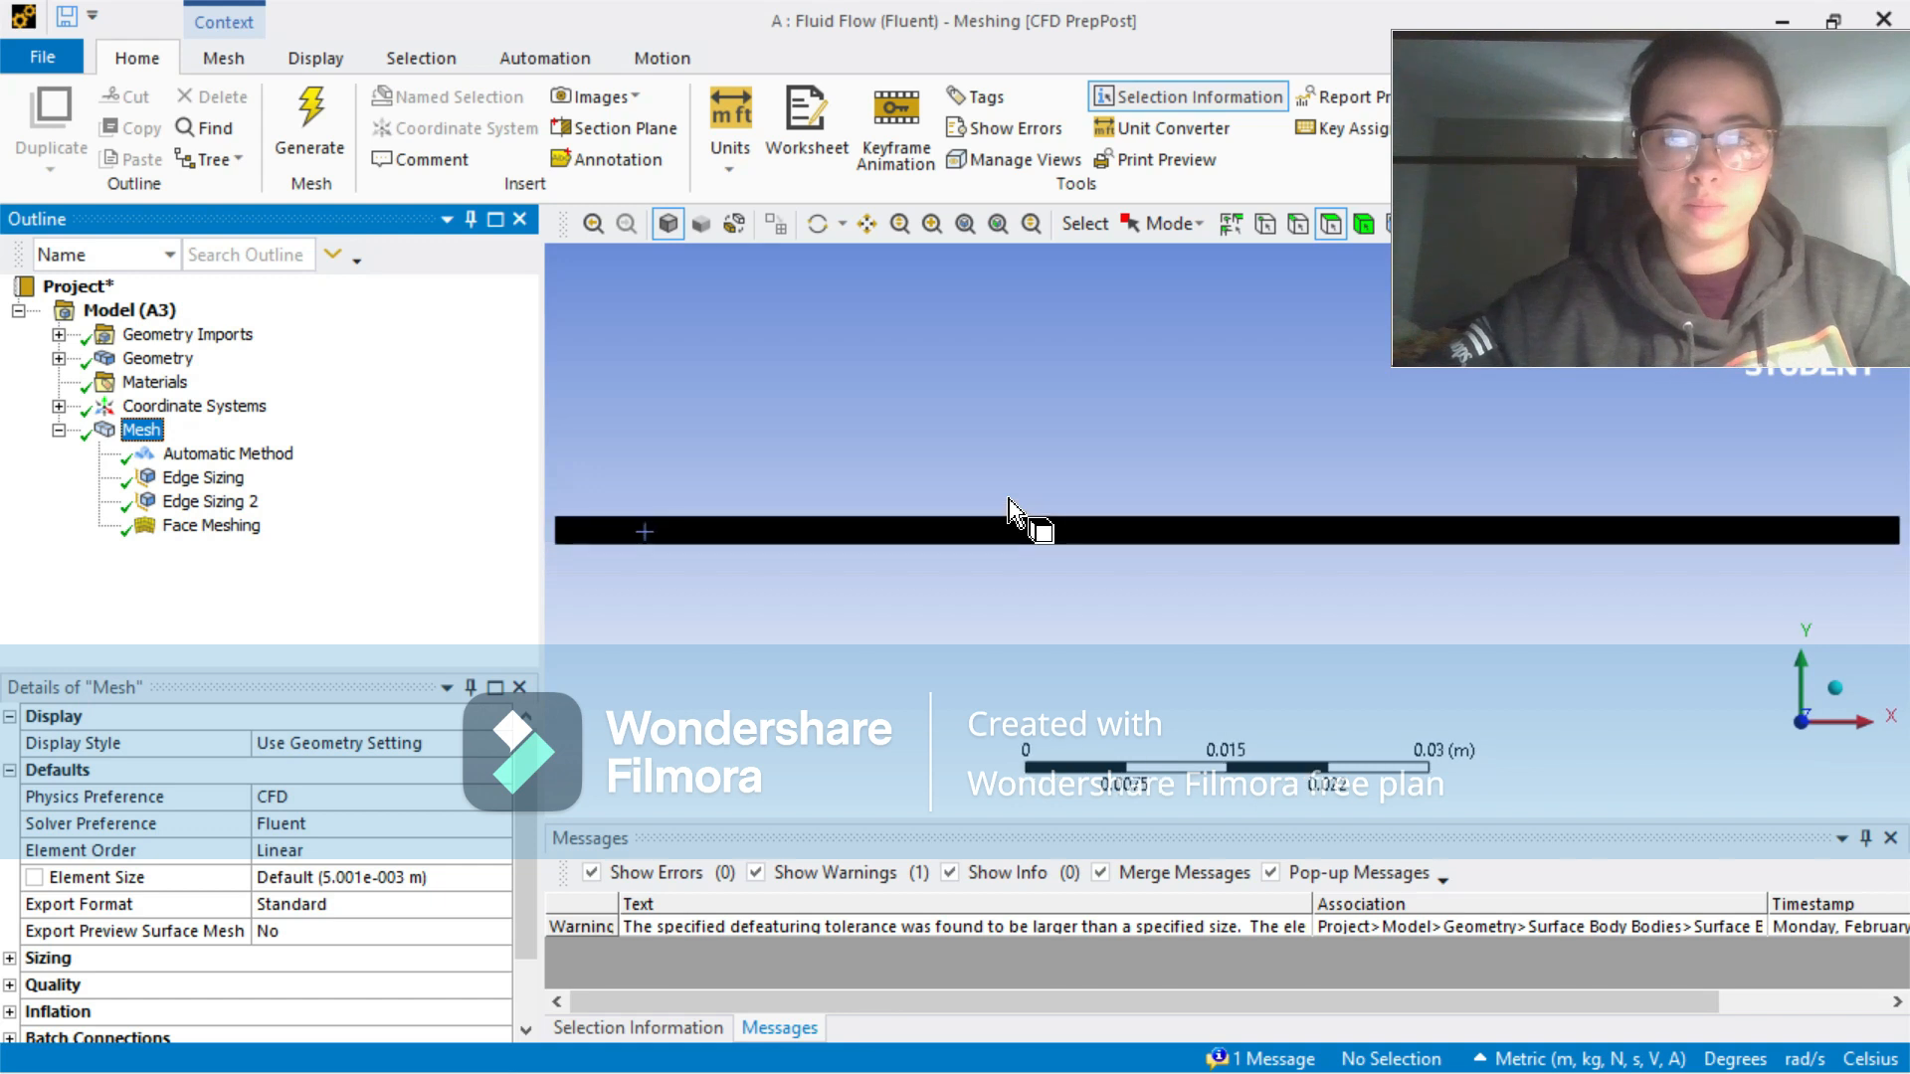
Step: Create a named selection called inlet from the short edge at the channel's left end
{"action": "left_click", "coordinate": [689, 634]}
{"action": "left_click", "coordinate": [638, 541]}
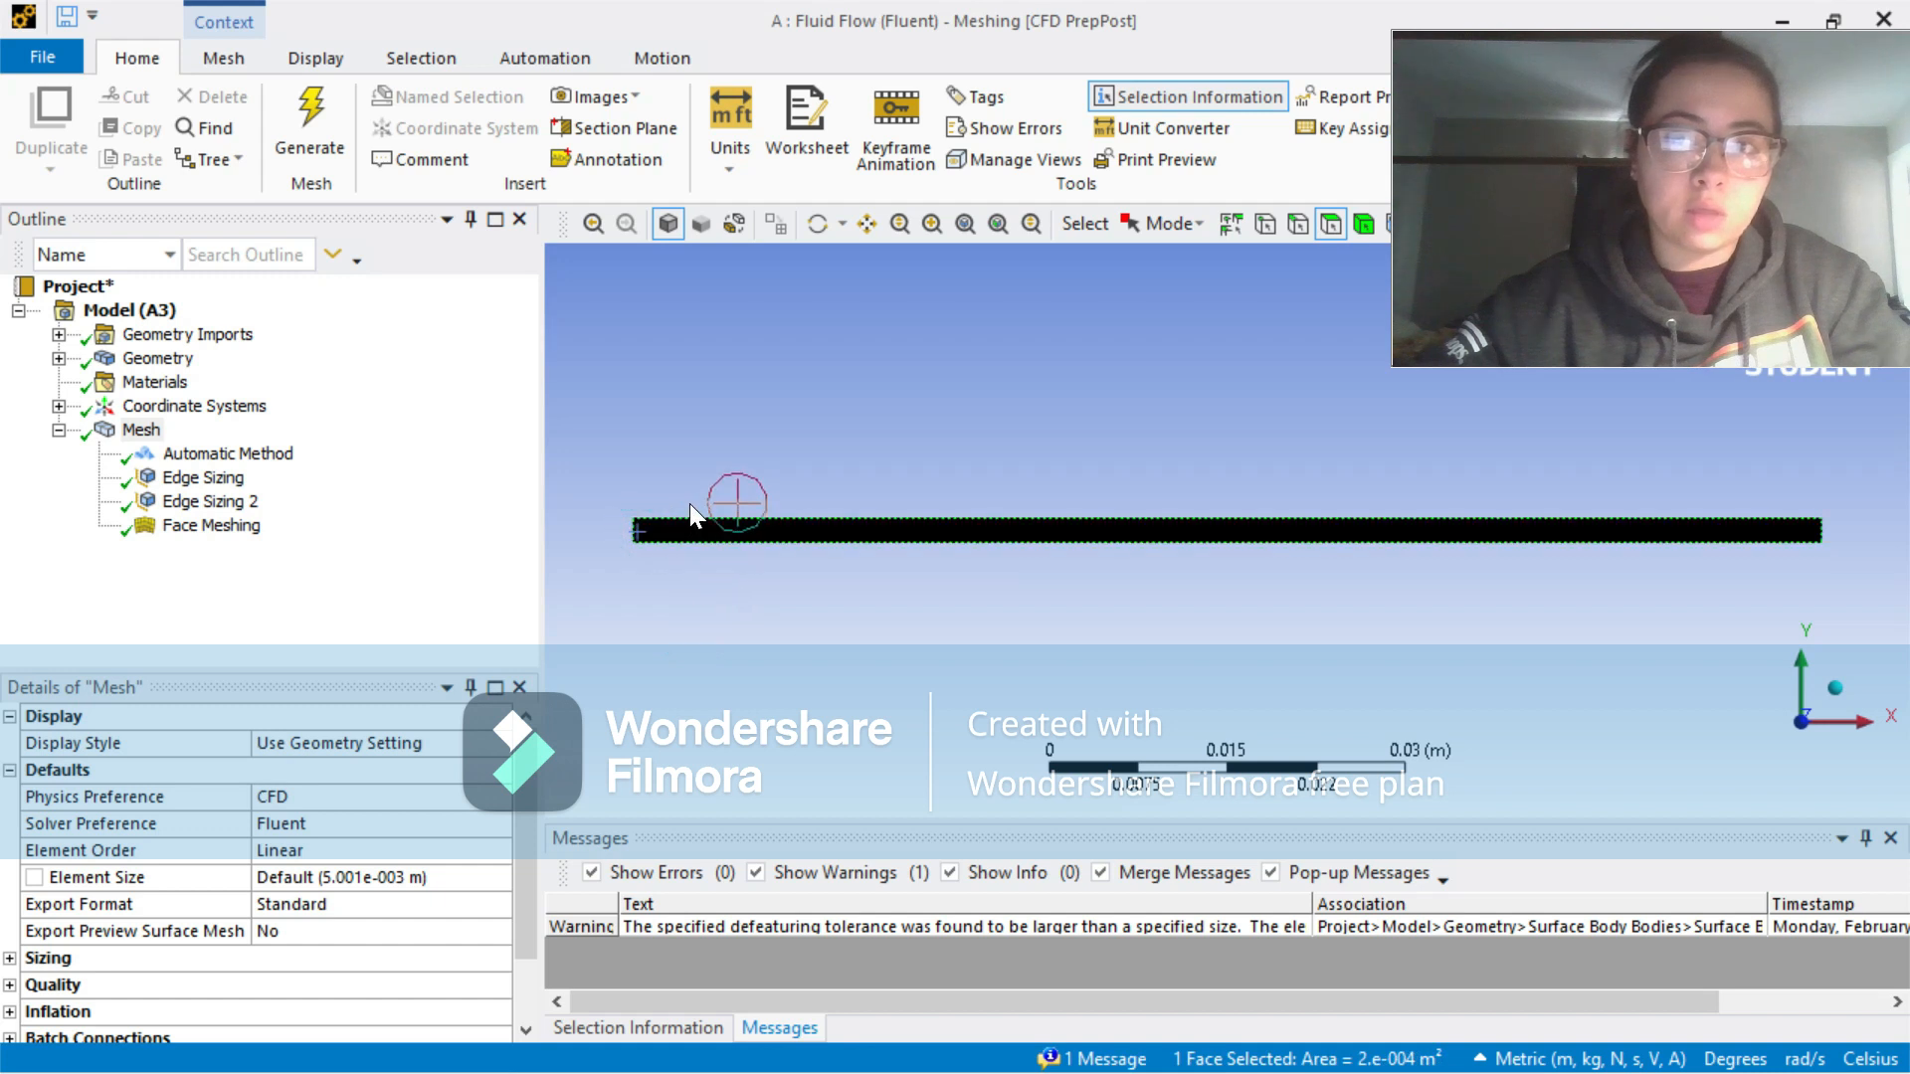
{"action": "left_click", "coordinate": [1298, 222]}
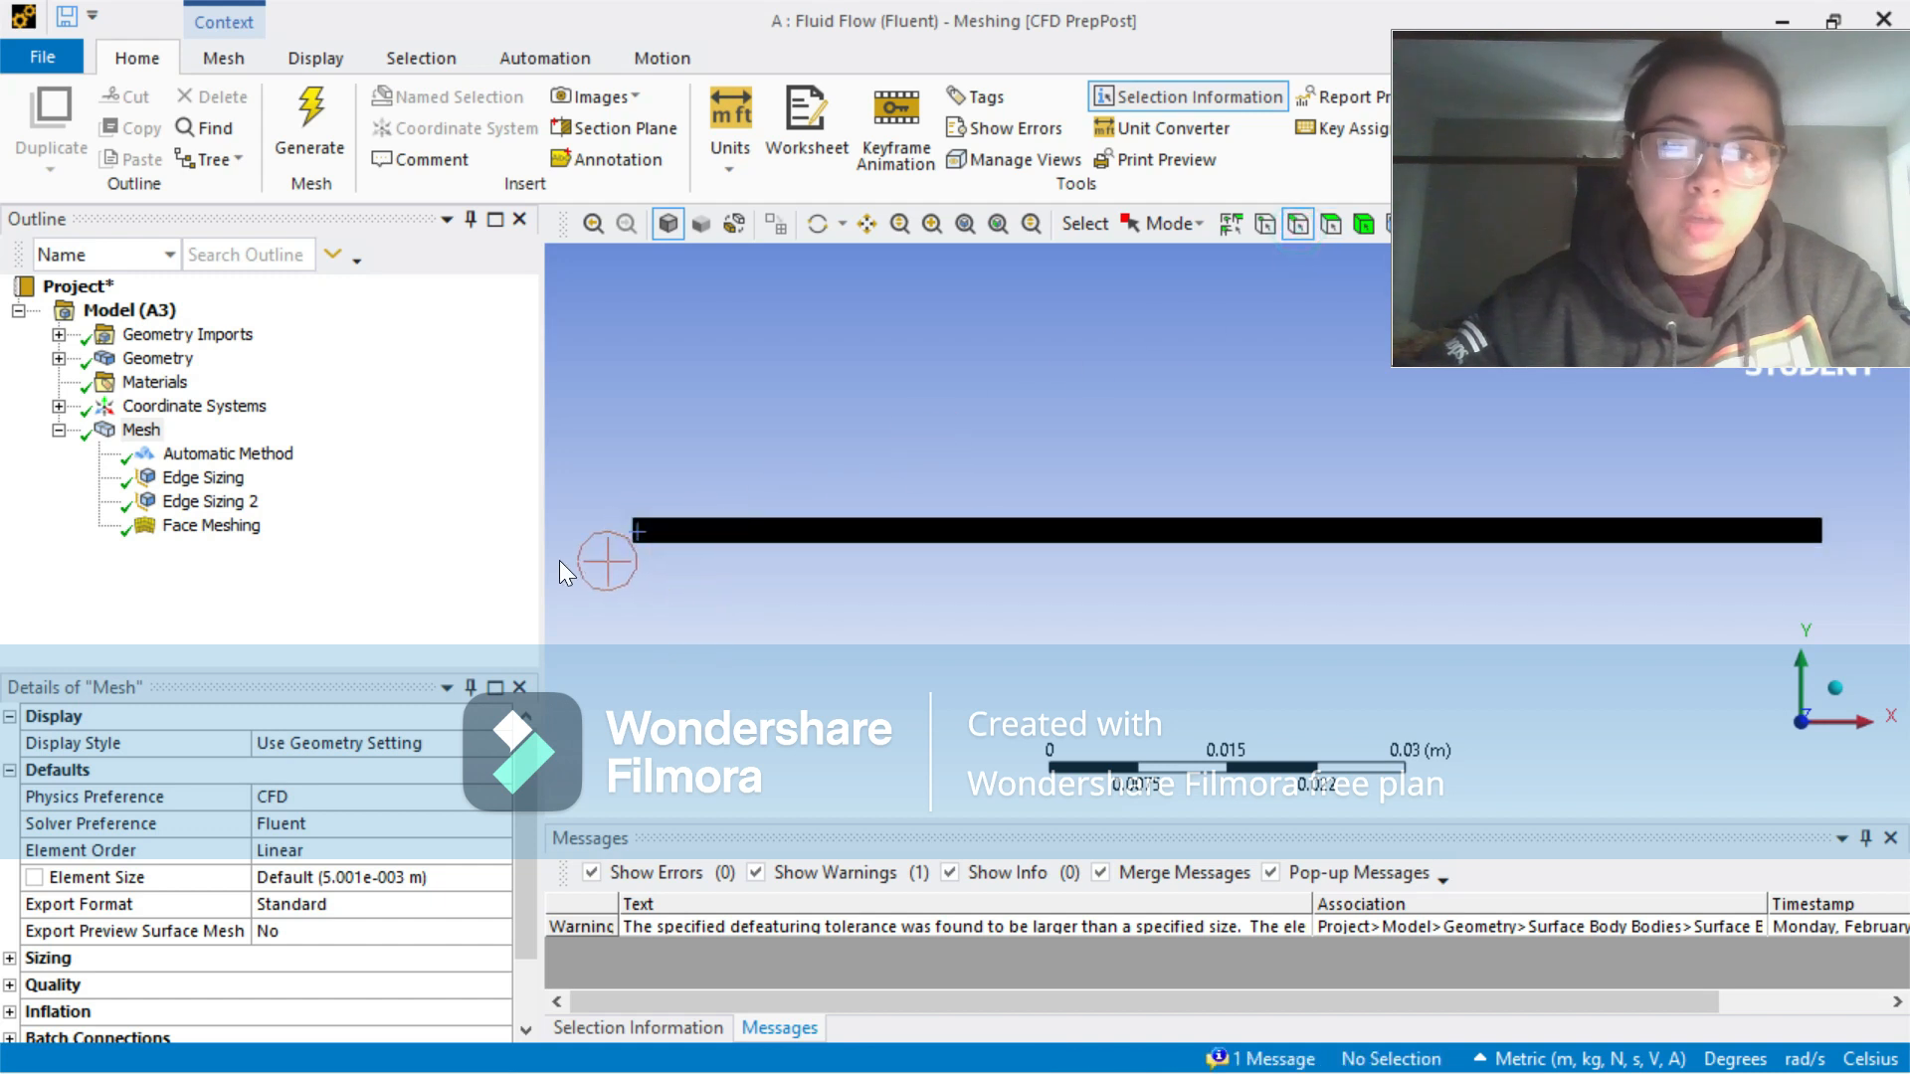
{"action": "left_click", "coordinate": [635, 530]}
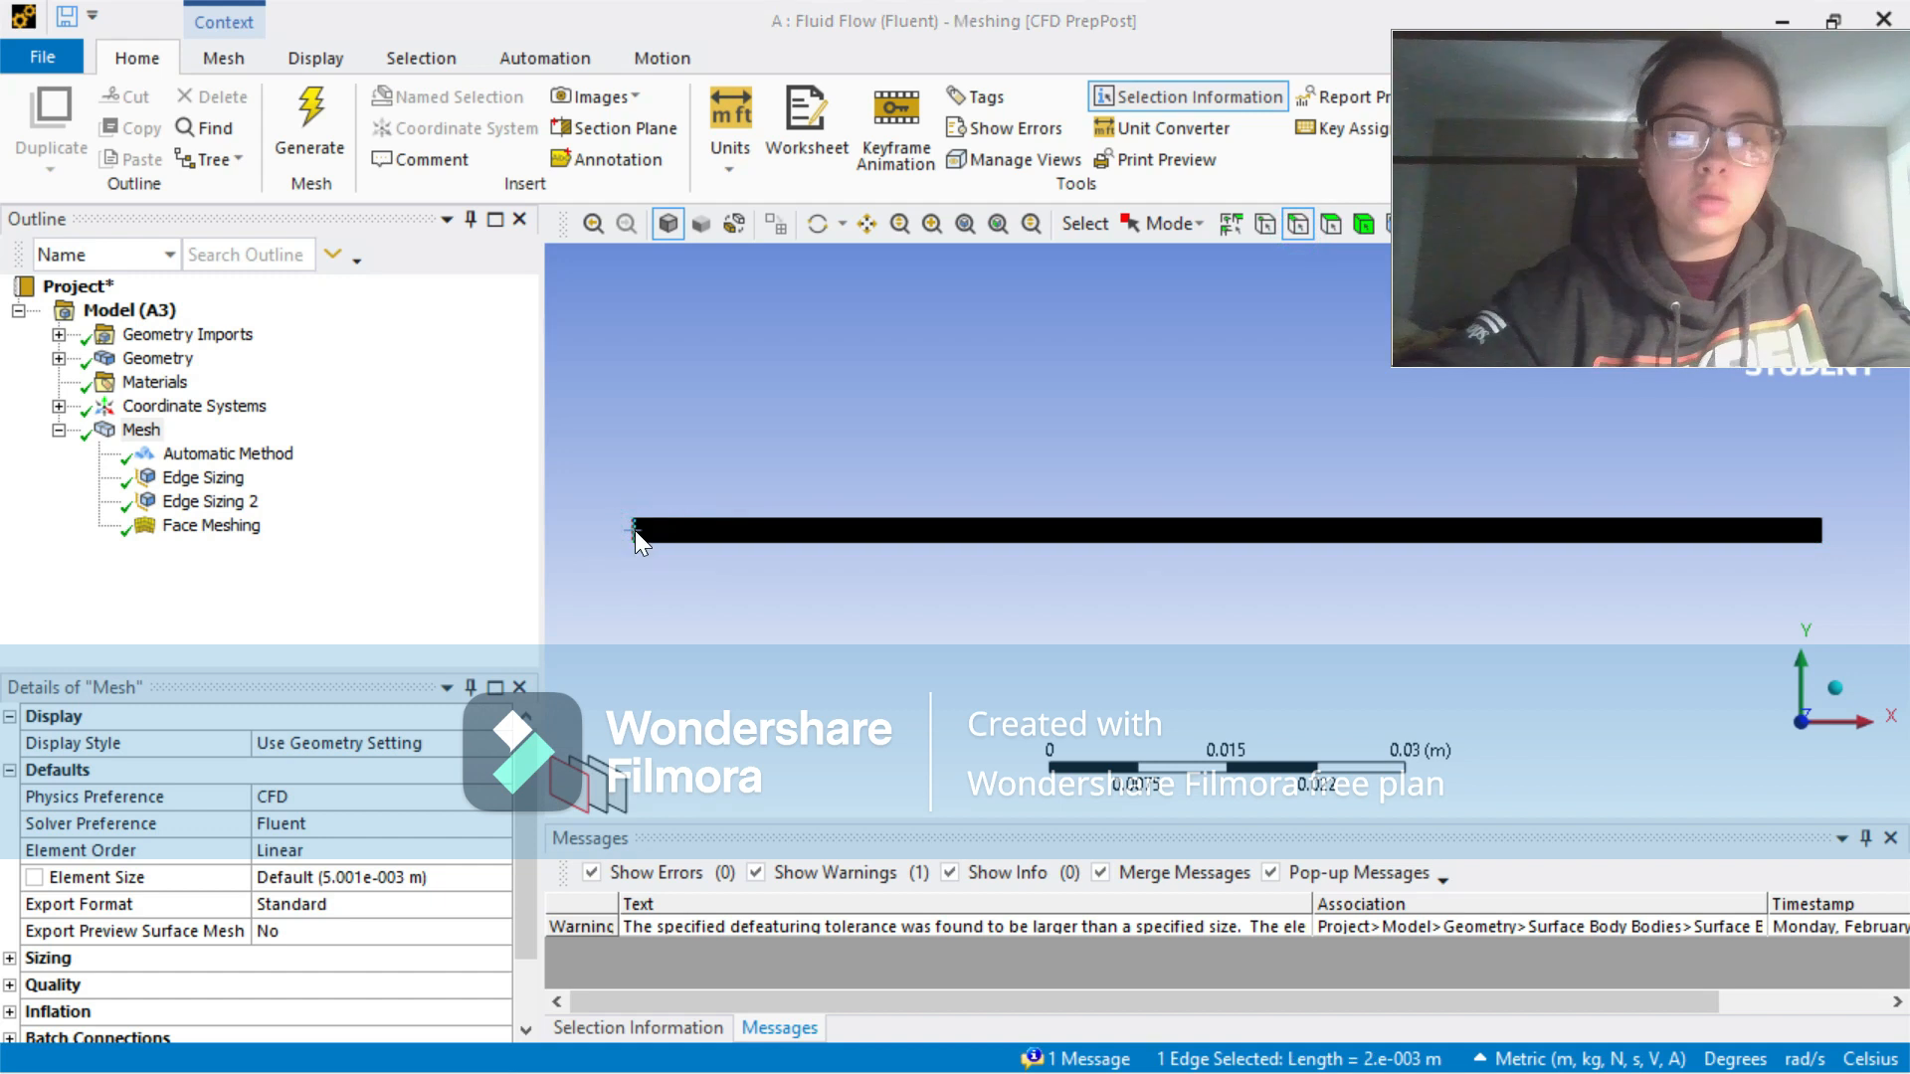
{"action": "type", "text": "ninlet"}
{"action": "key", "text": "Return"}
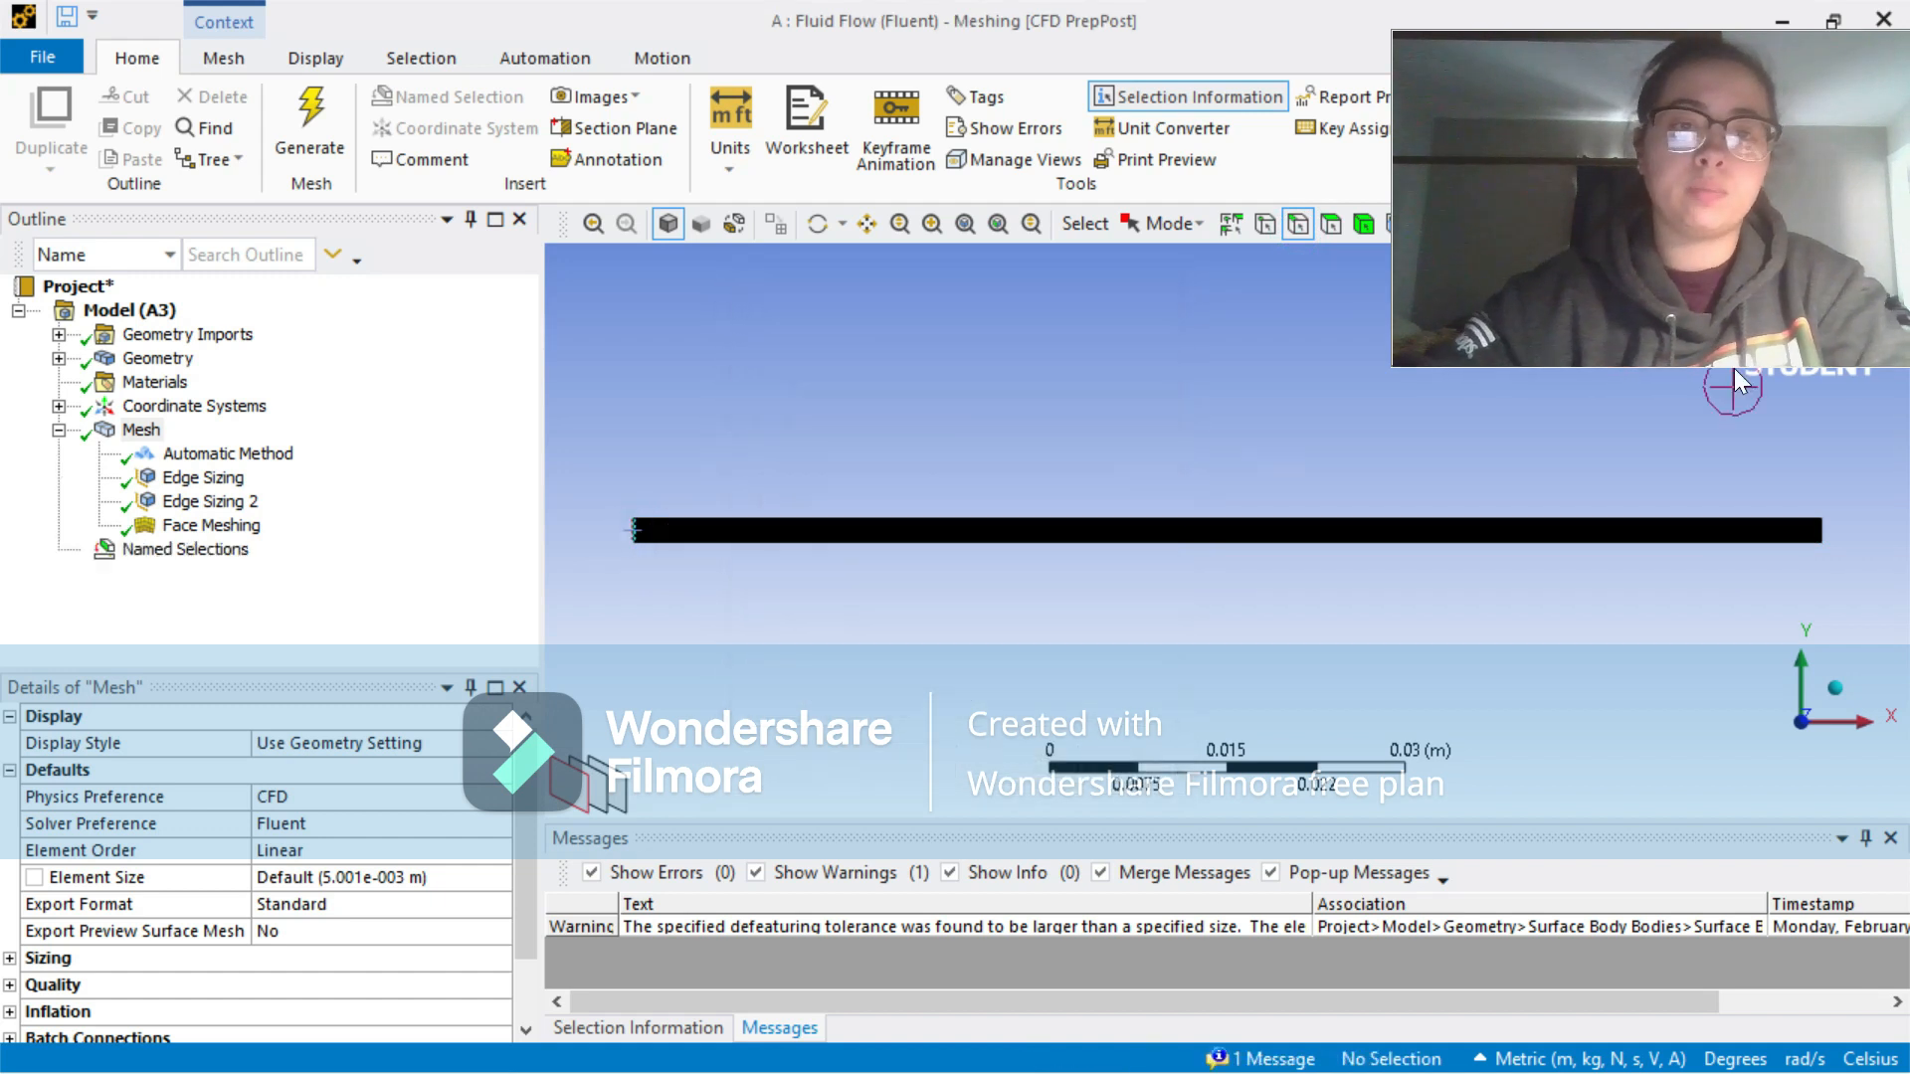
Step: Create a named selection called outlet from the short edge at the channel's right end
{"action": "left_click", "coordinate": [1820, 530]}
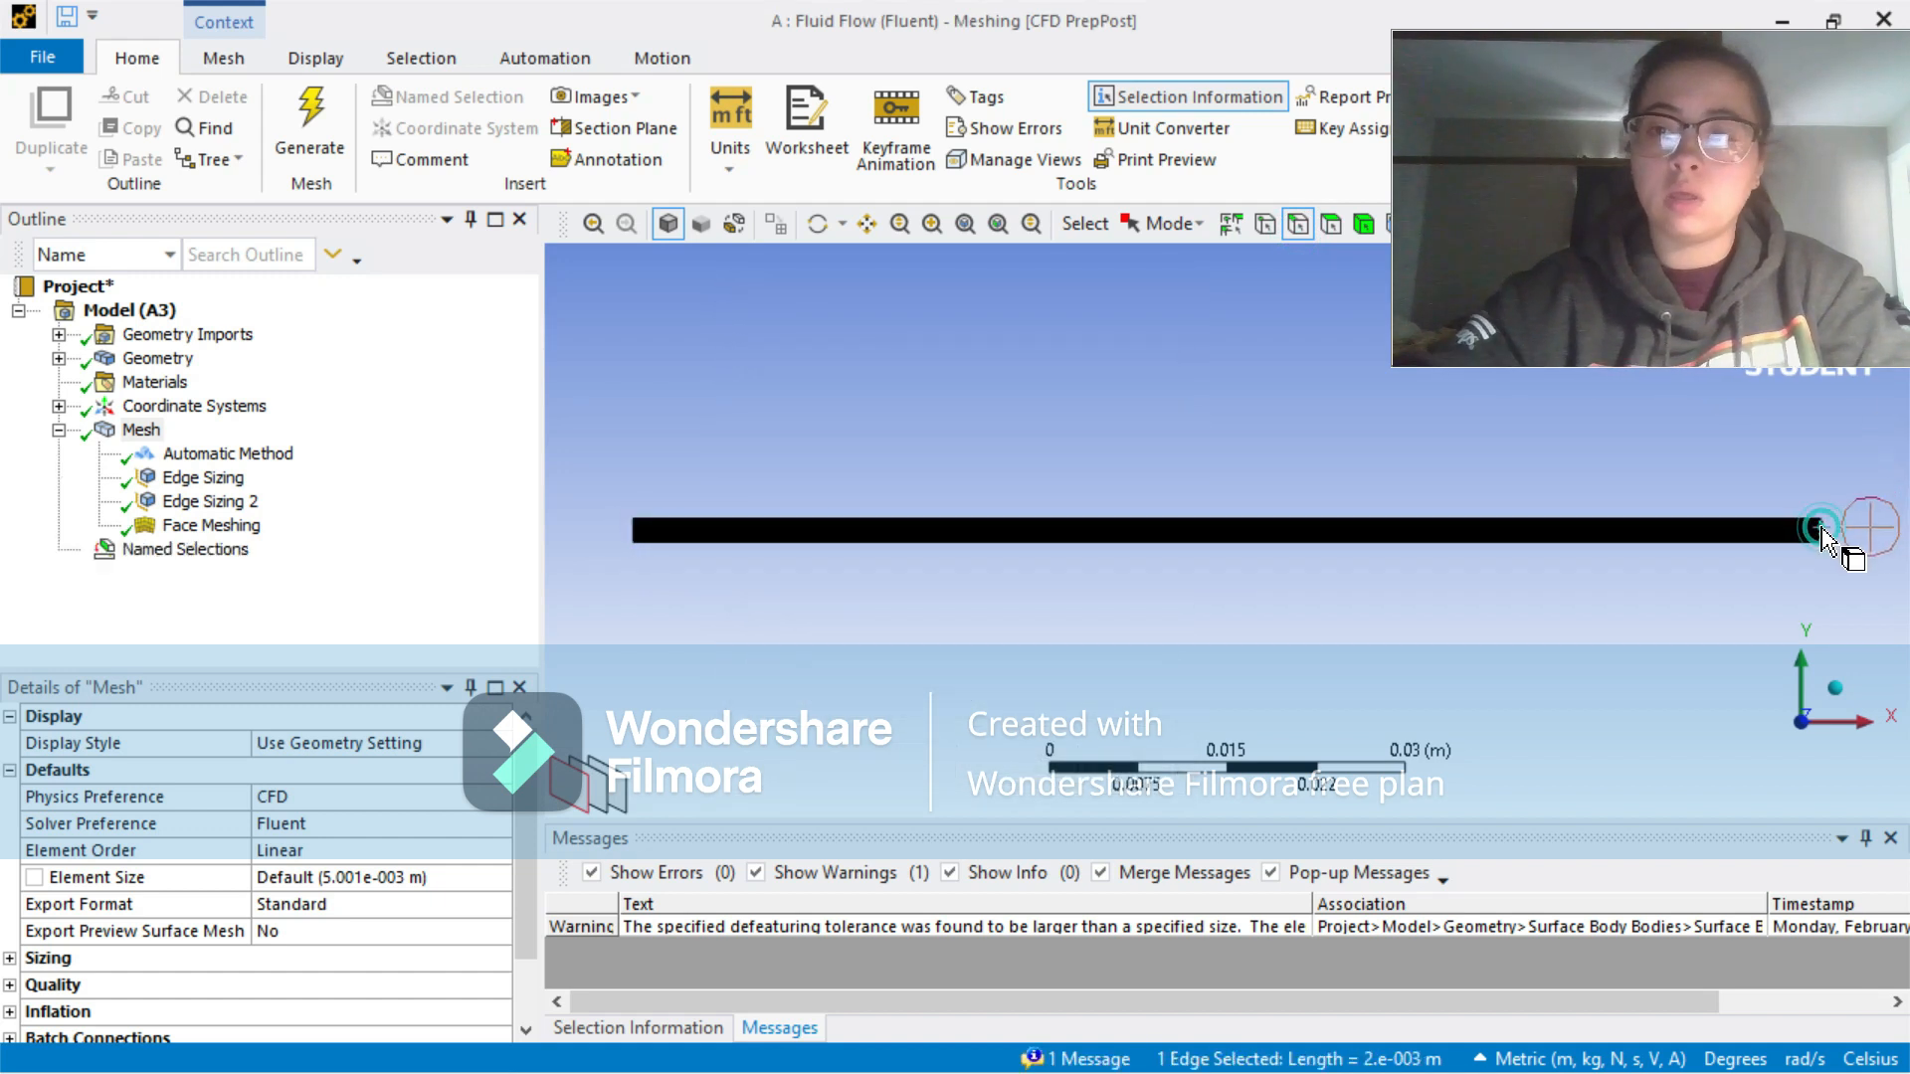
{"action": "type", "text": "noutlet"}
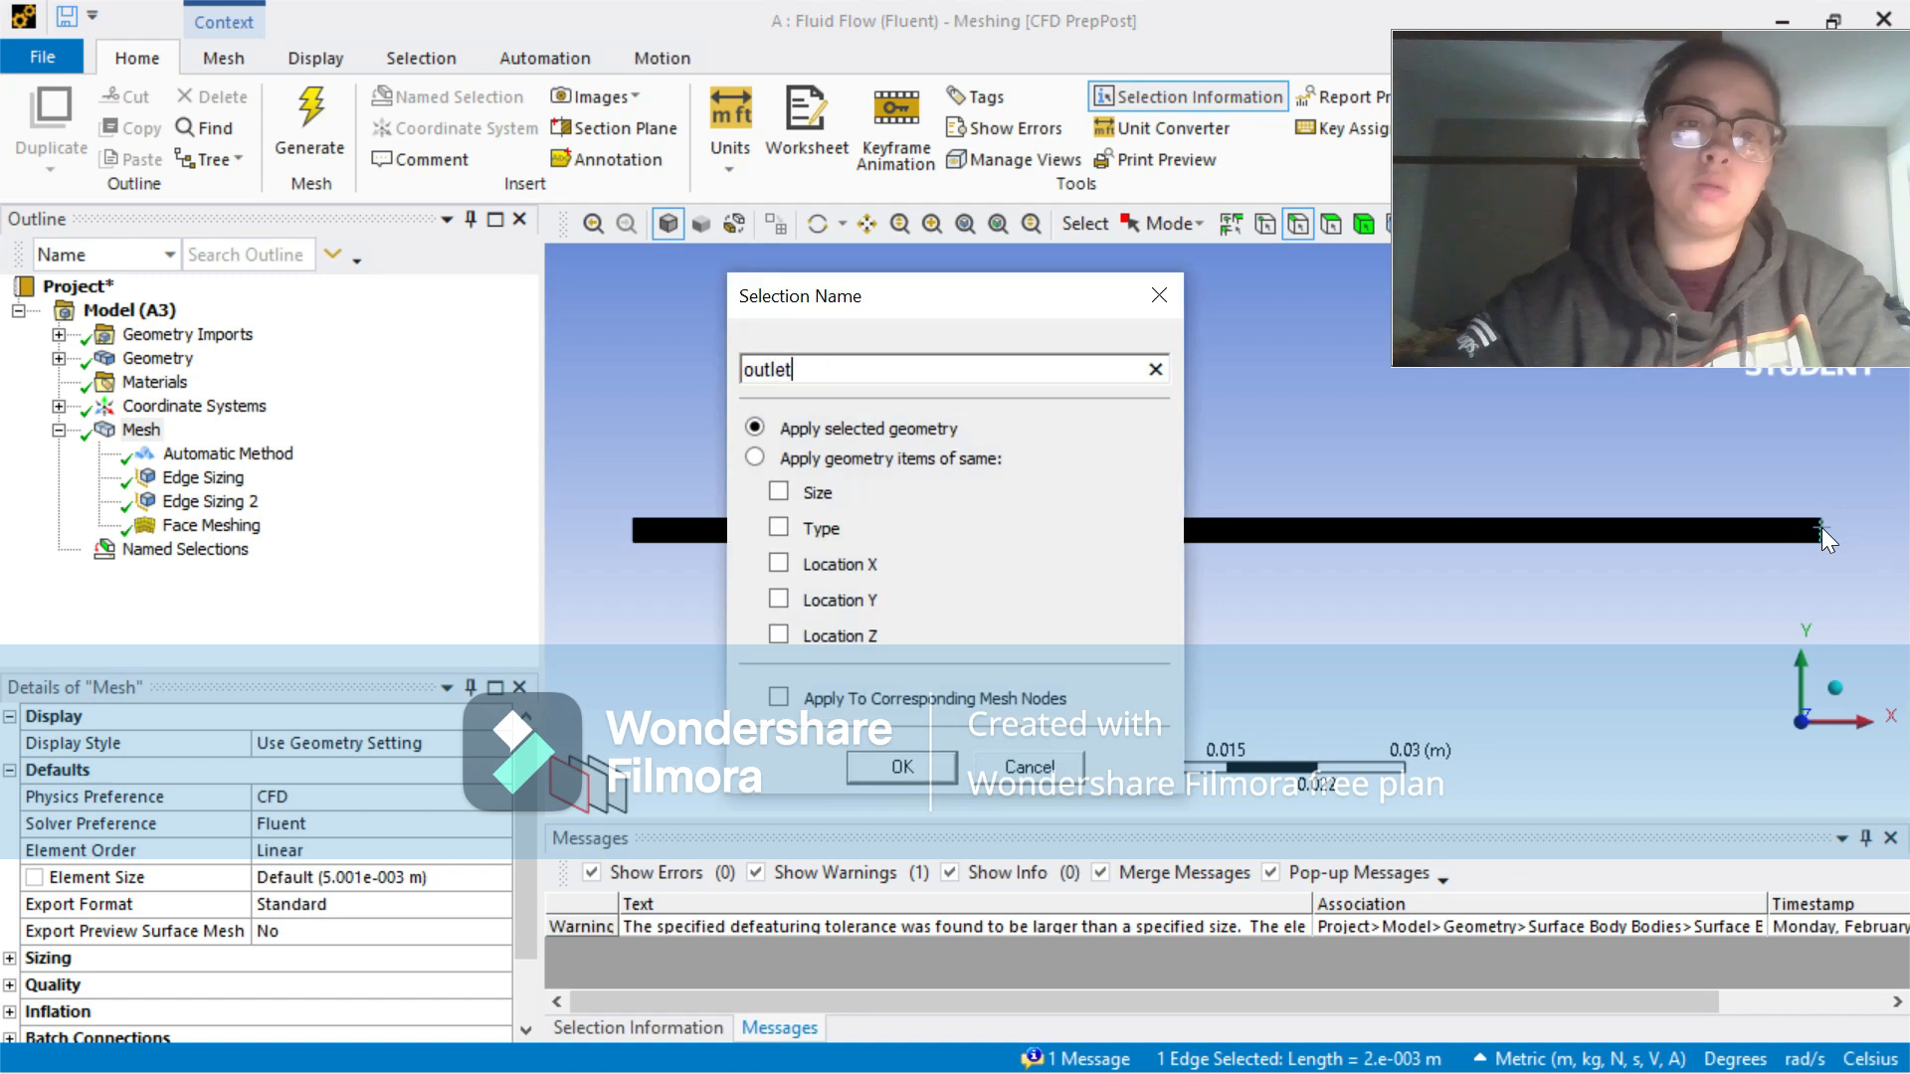
{"action": "key", "text": "Return"}
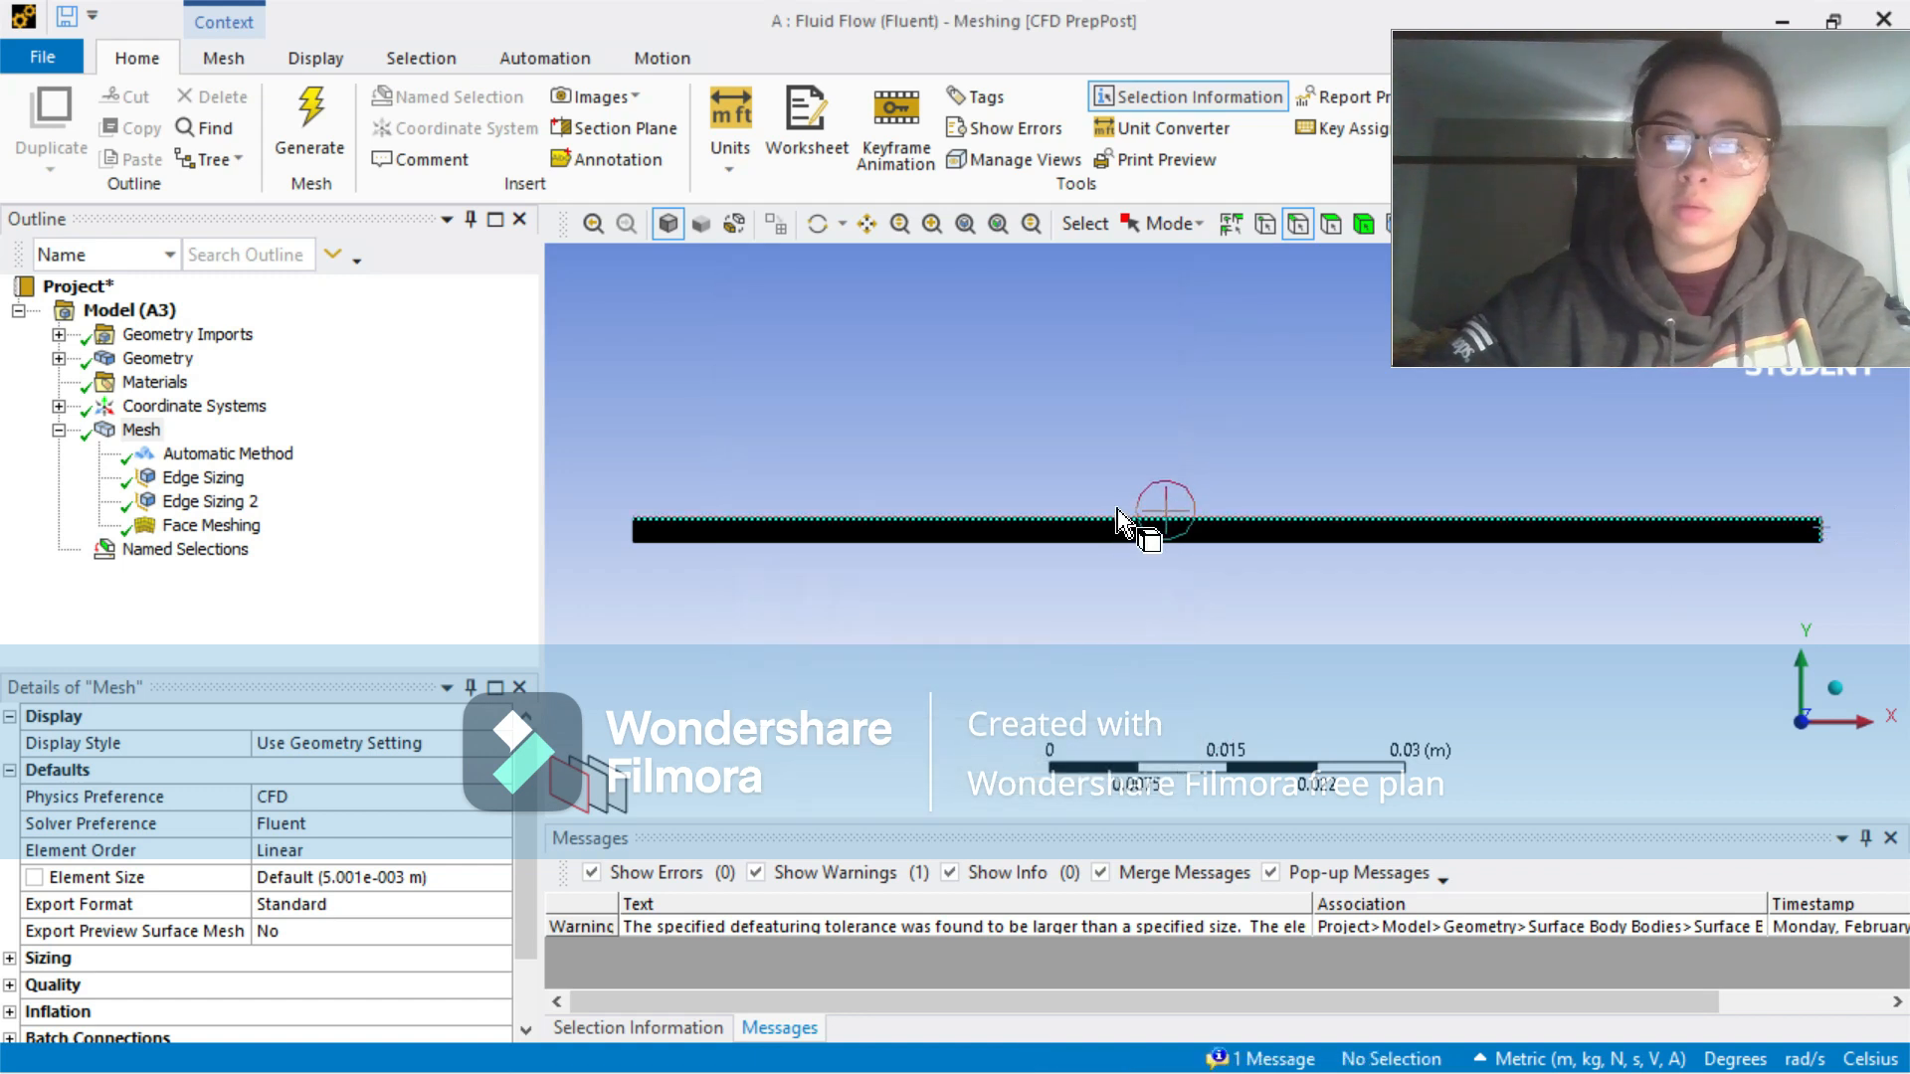
Step: Create a named selection called upper-wall from the channel's upper long edge
{"action": "left_click", "coordinate": [1116, 512]}
{"action": "type", "text": "nupper-wall"}
{"action": "key", "text": "Return"}
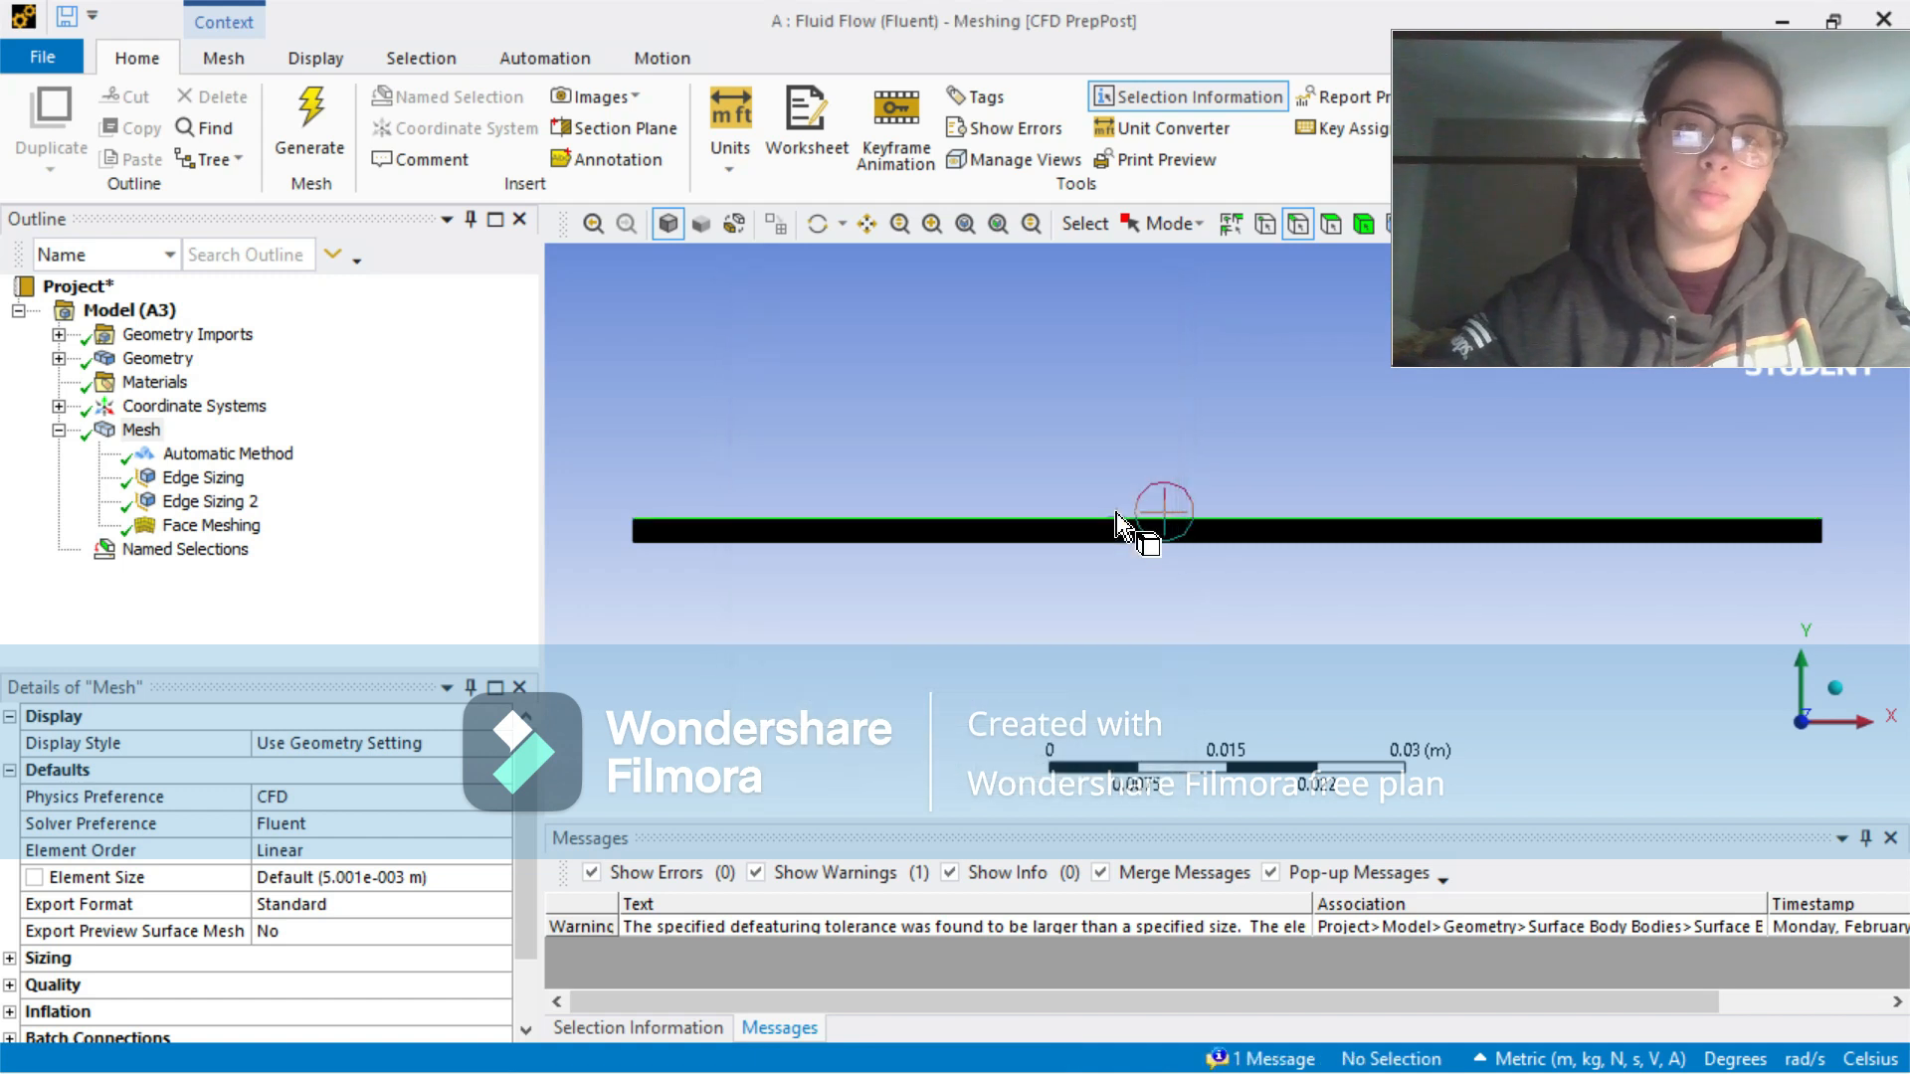
Step: Create a named selection called lower-wall from the channel's lower long edge
{"action": "left_click", "coordinate": [1119, 543]}
{"action": "type", "text": "n"}
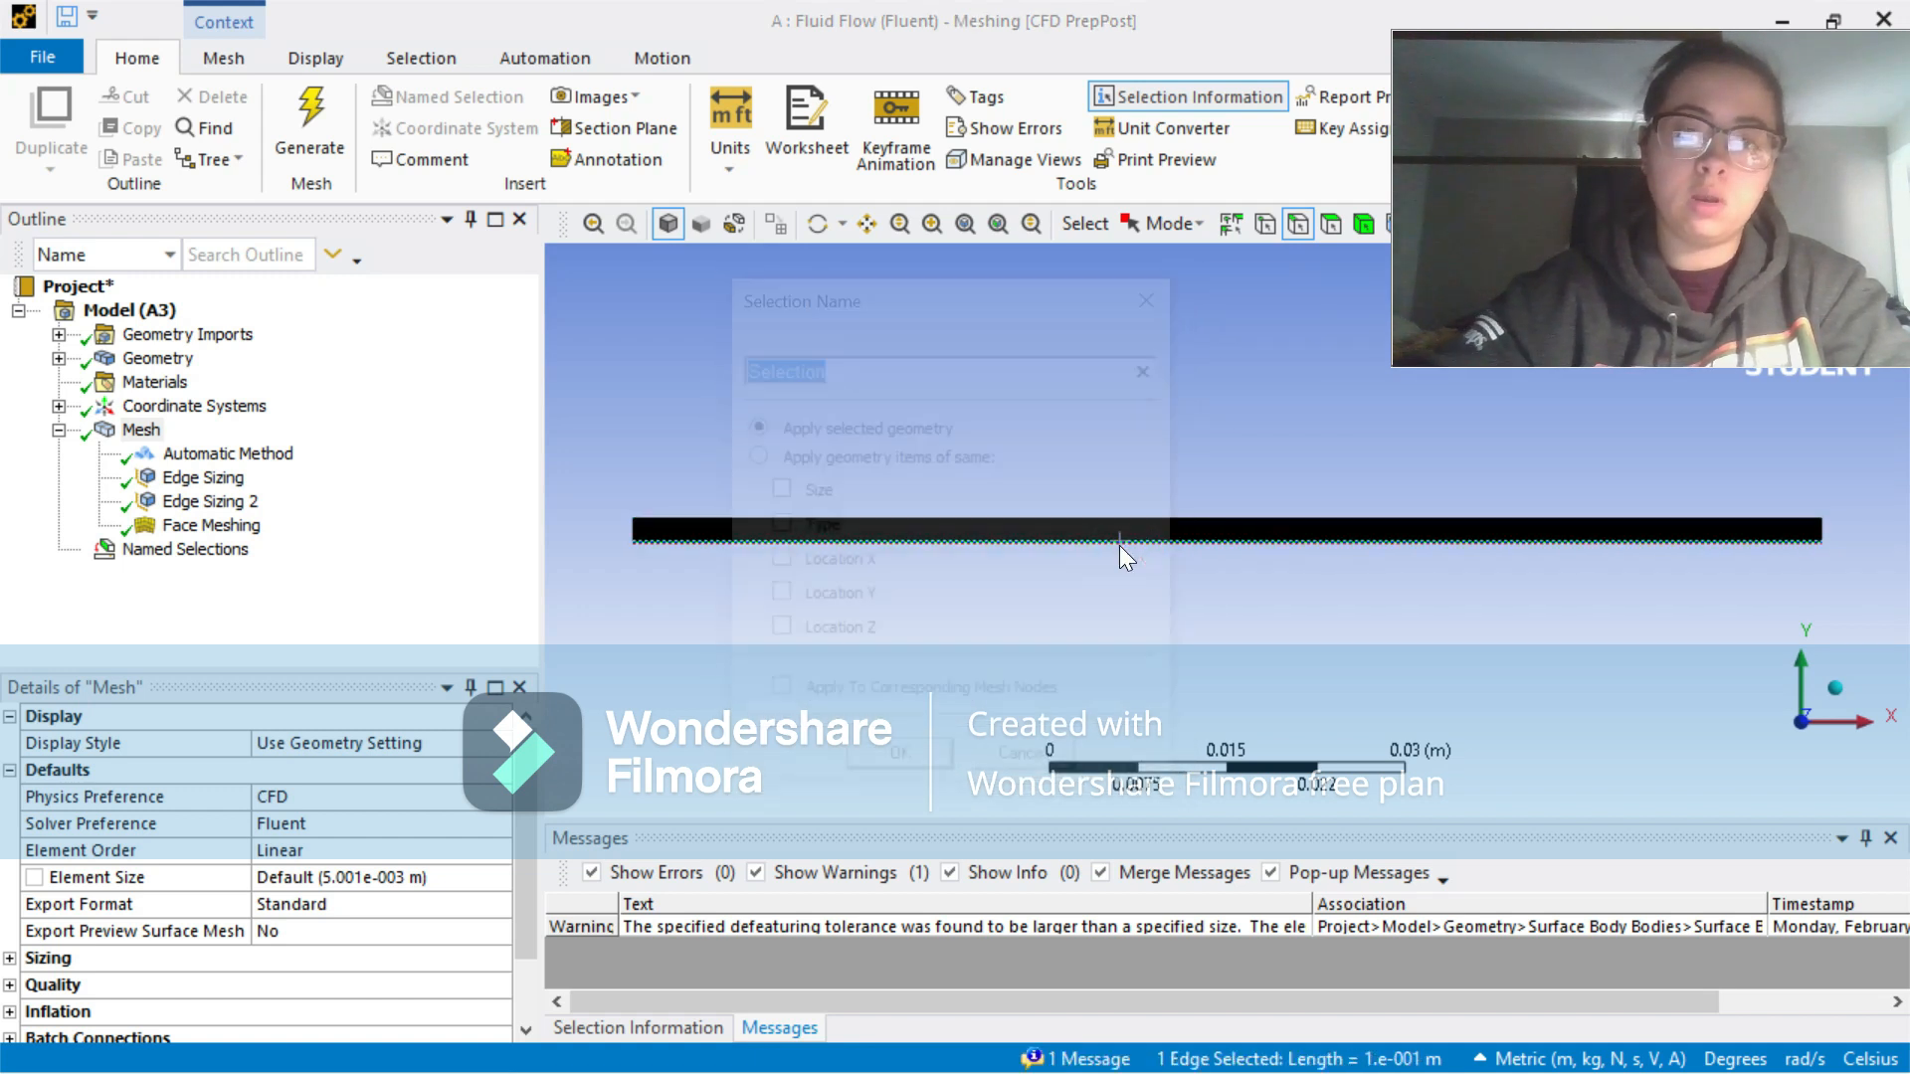
{"action": "type", "text": "lower-wall"}
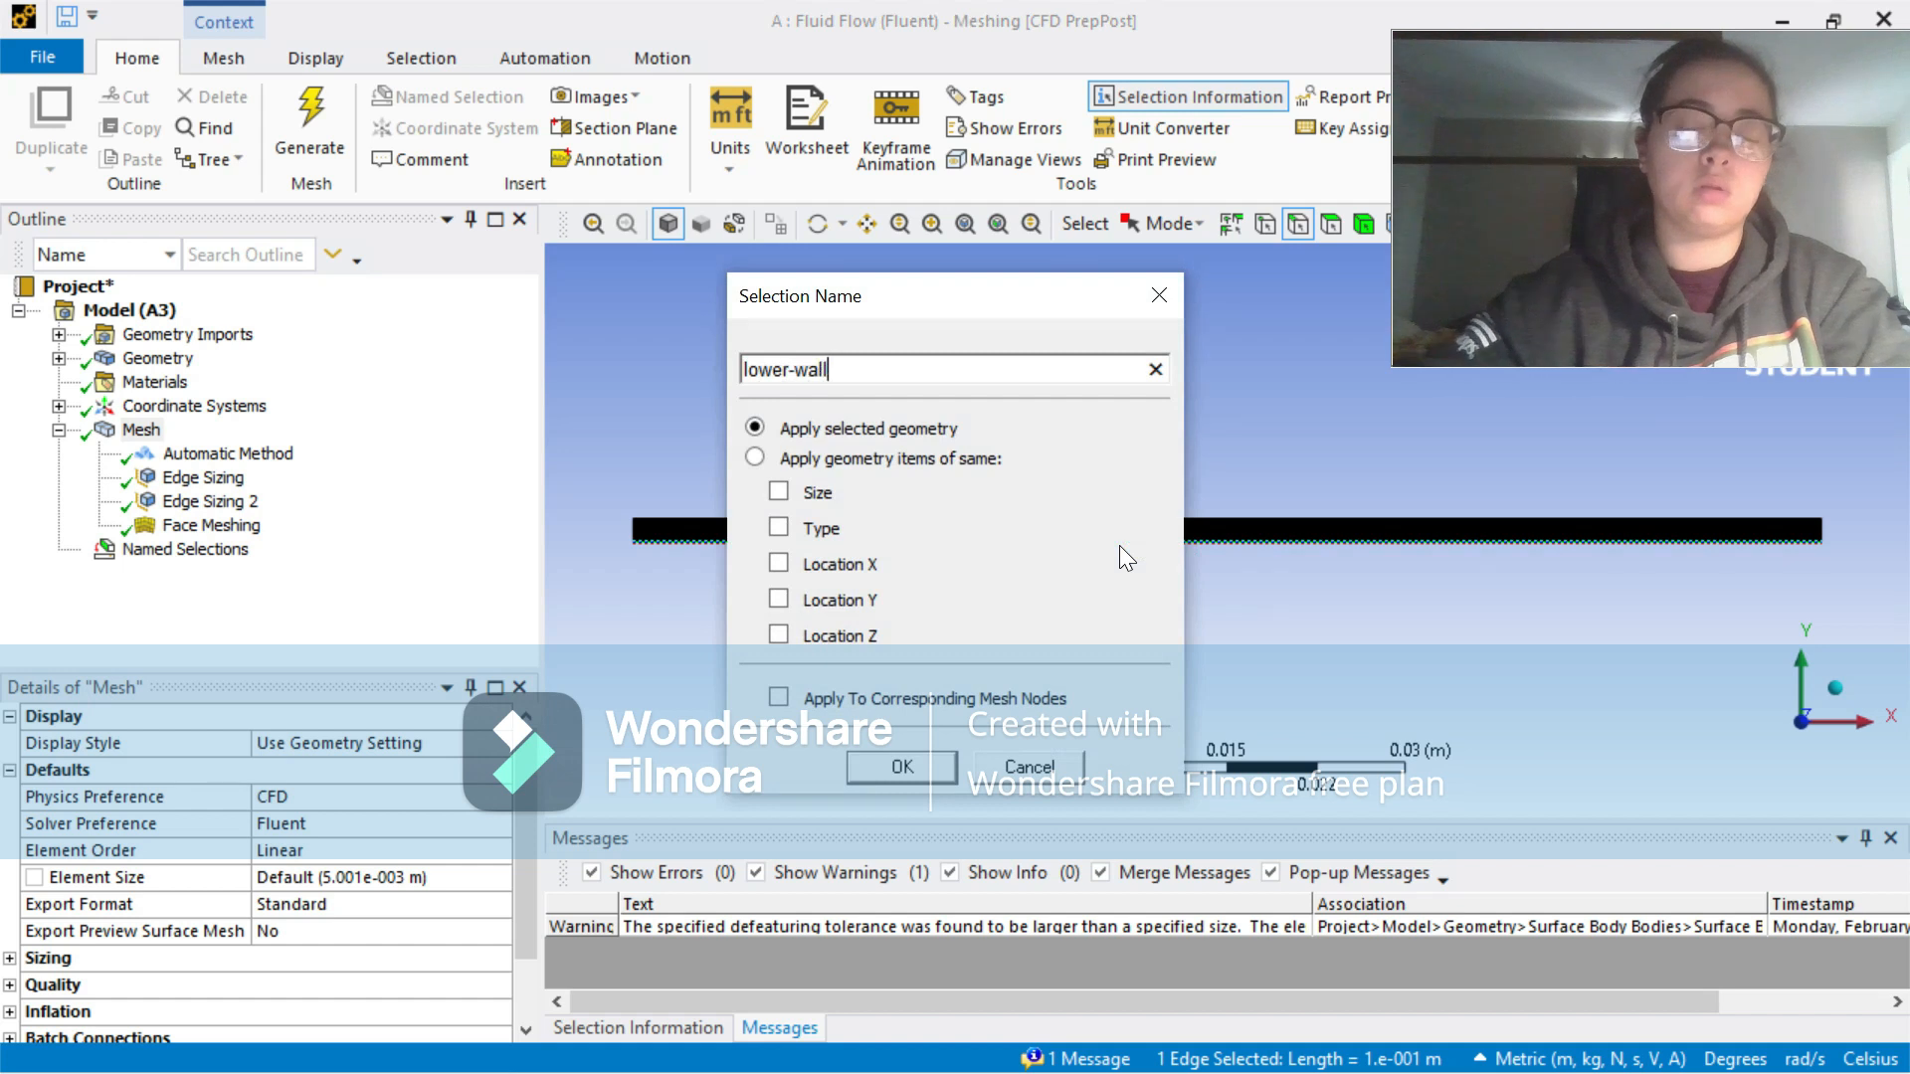
{"action": "left_click", "coordinate": [944, 760]}
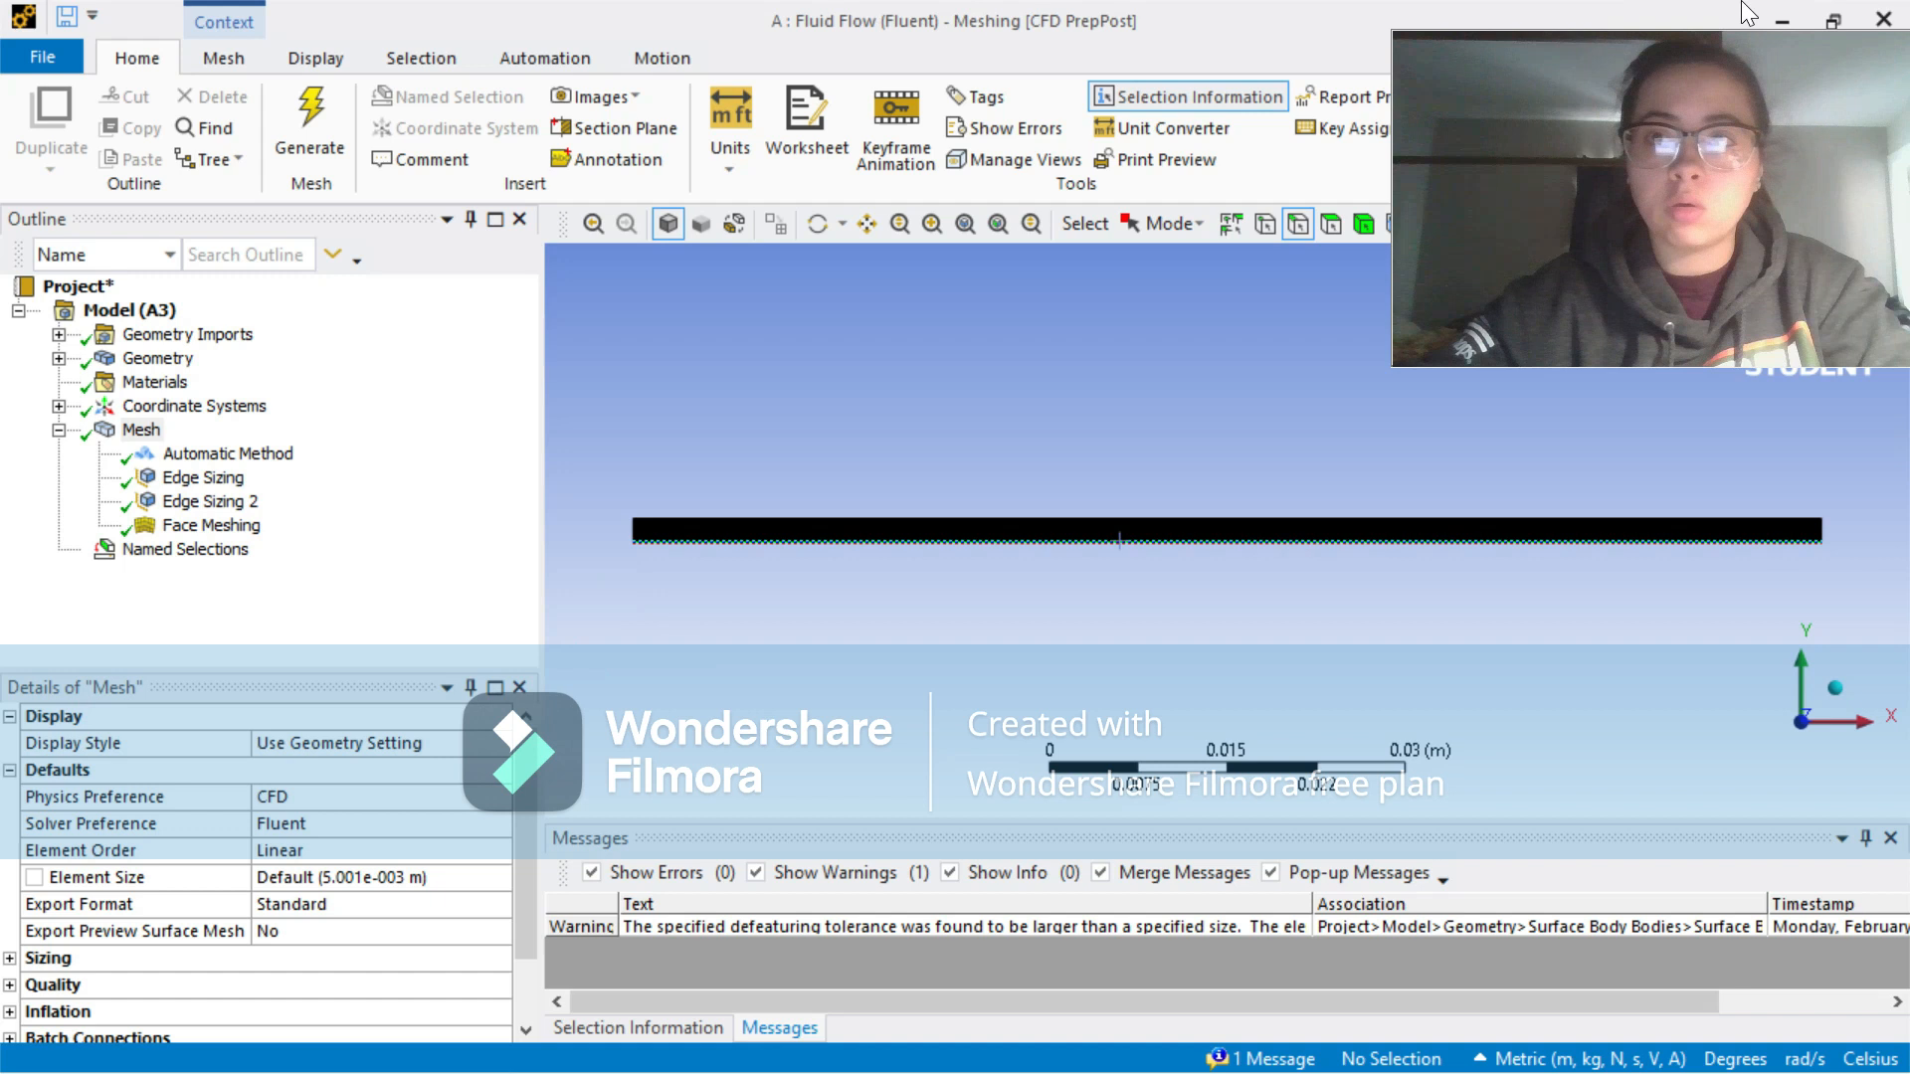
Step: Switch to the Workbench project and update the Mesh component of the Fluid Flow (Fluent) system
{"action": "left_click", "coordinate": [1775, 18]}
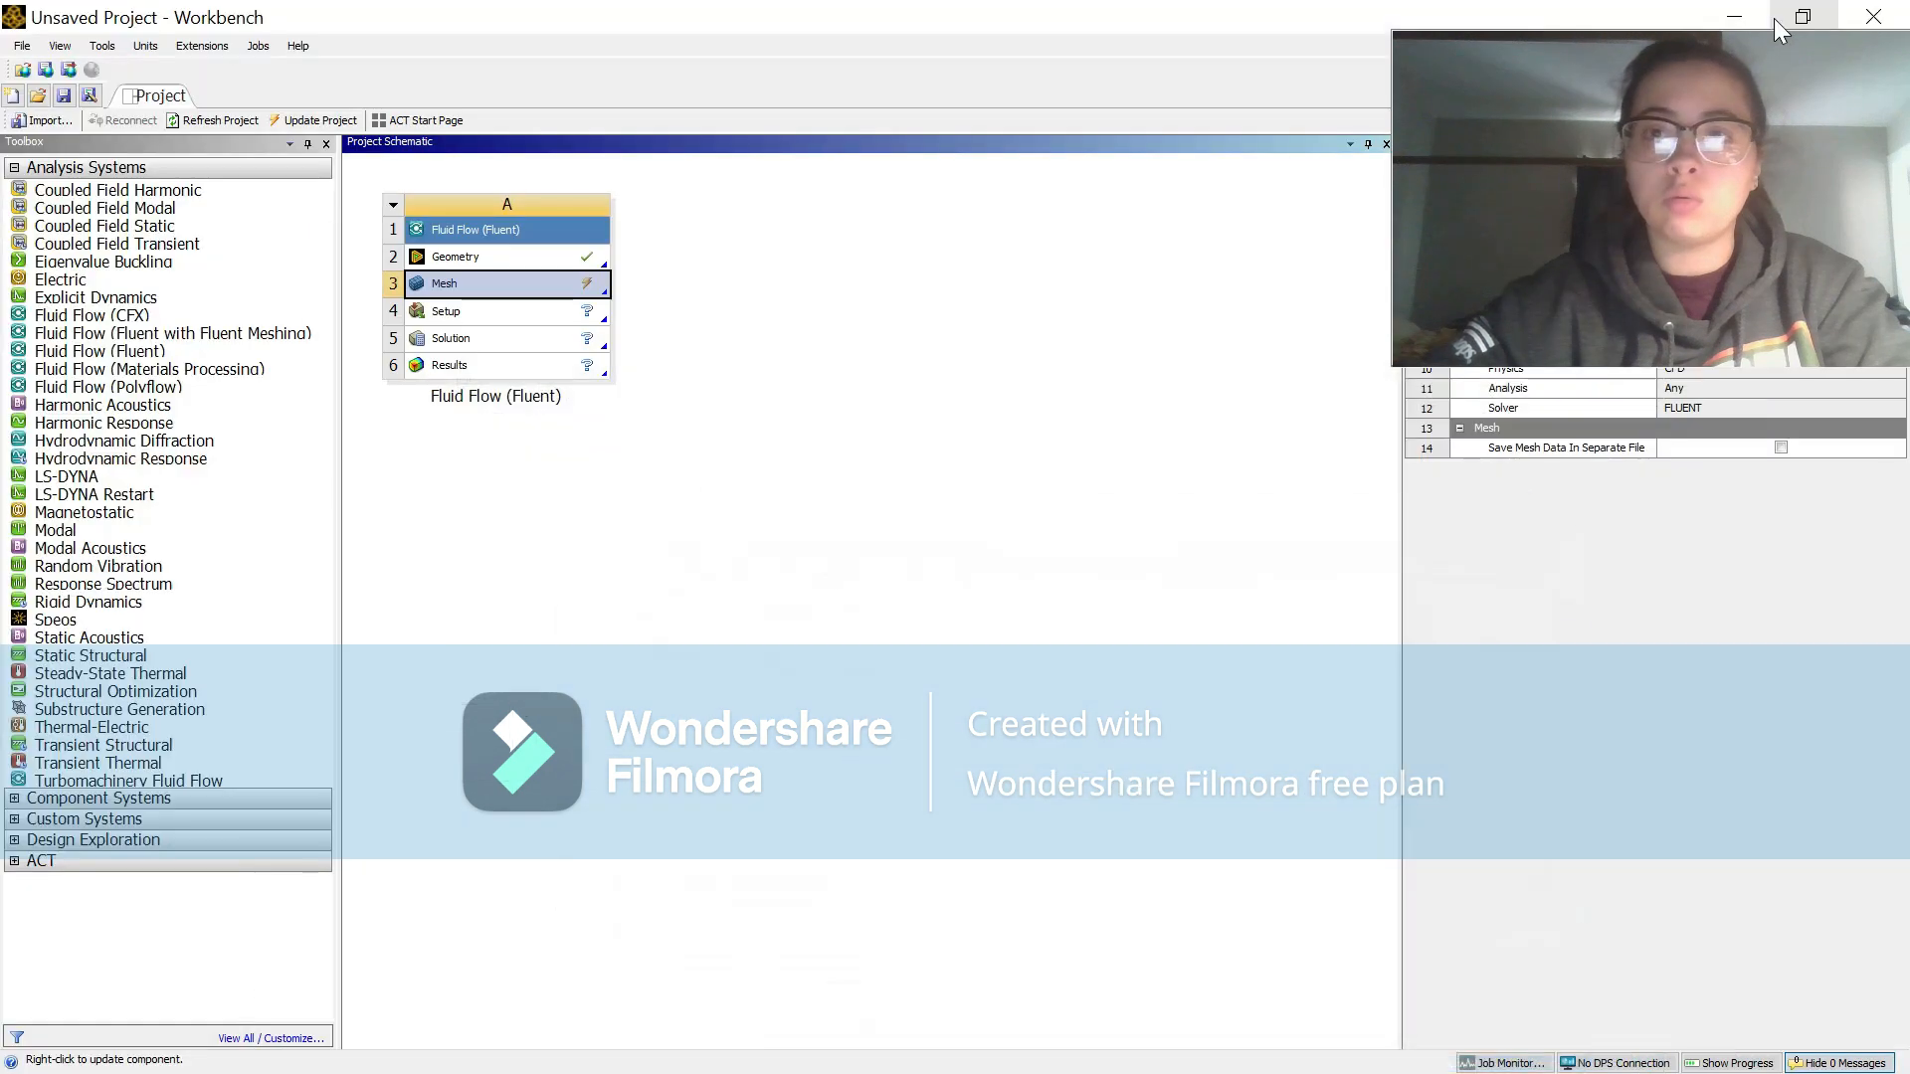
{"action": "right_click", "coordinate": [530, 297]}
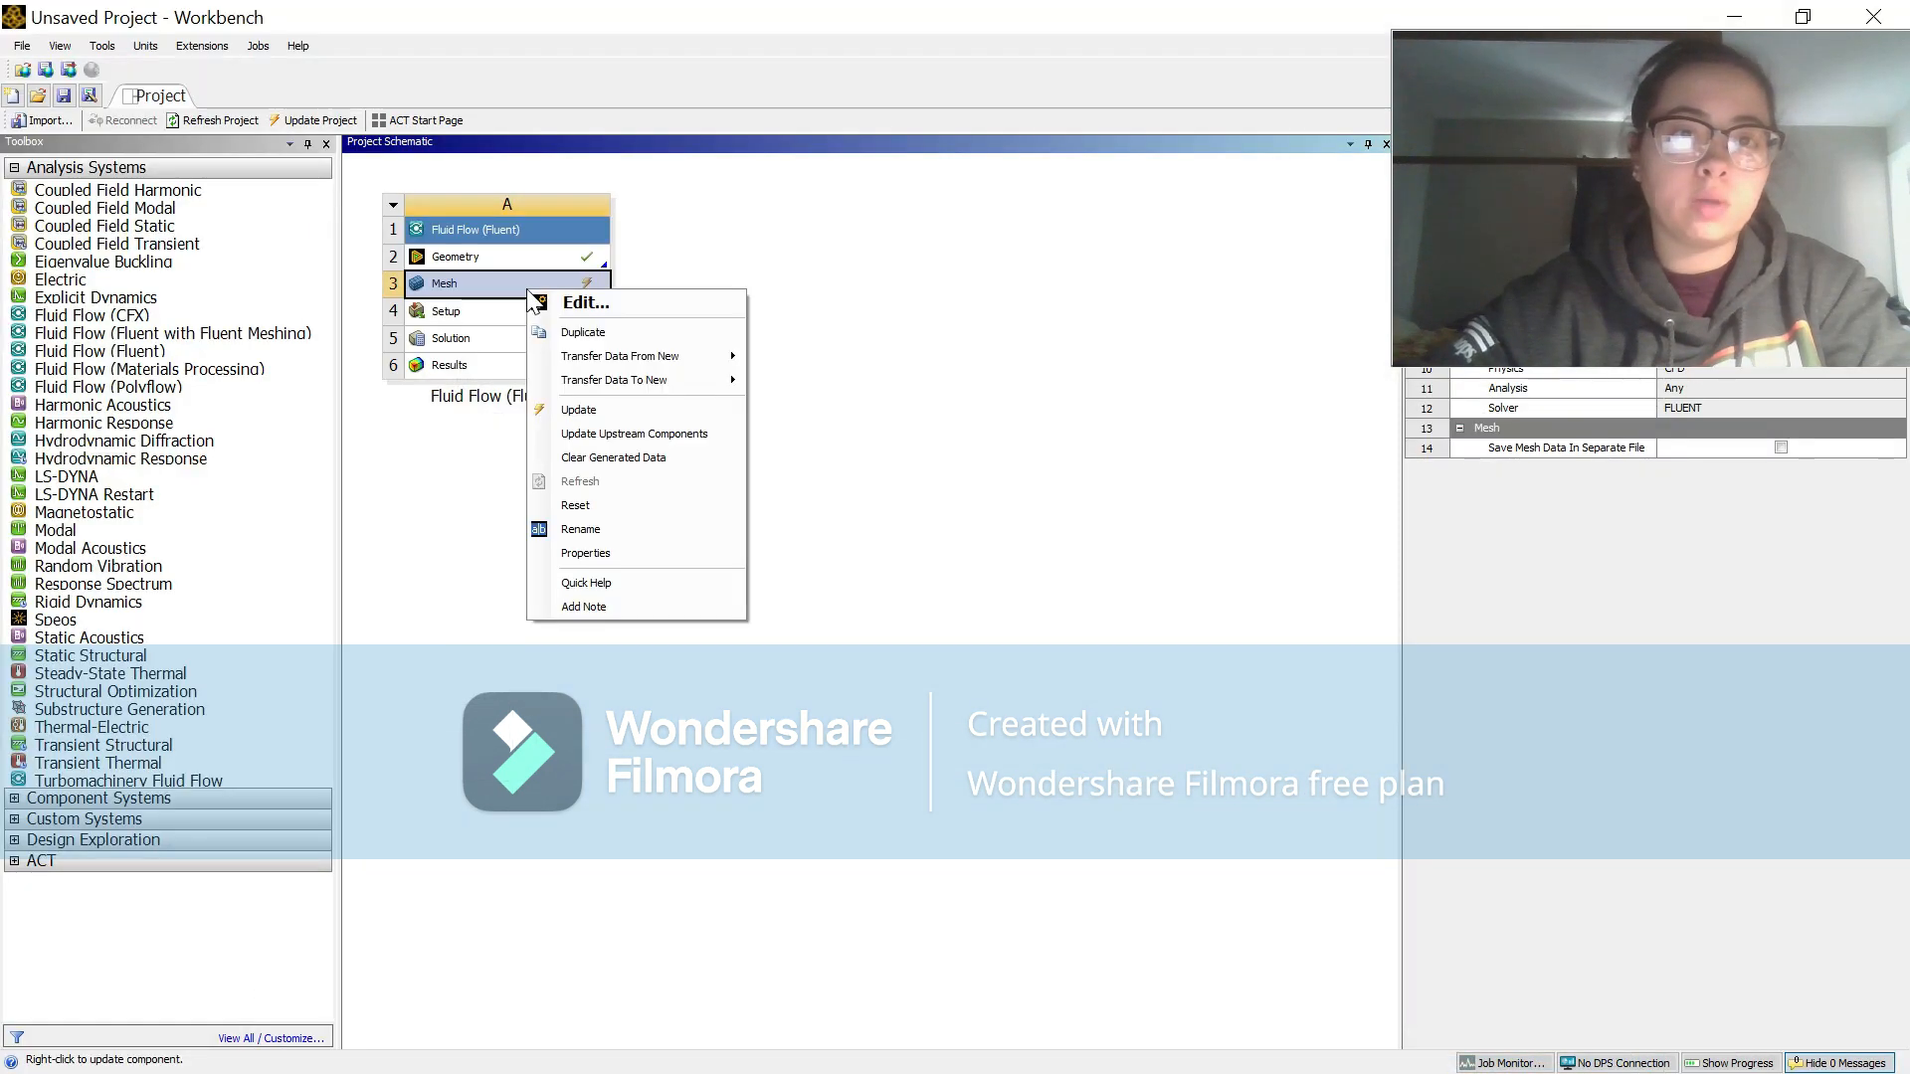
{"action": "left_click", "coordinate": [594, 411]}
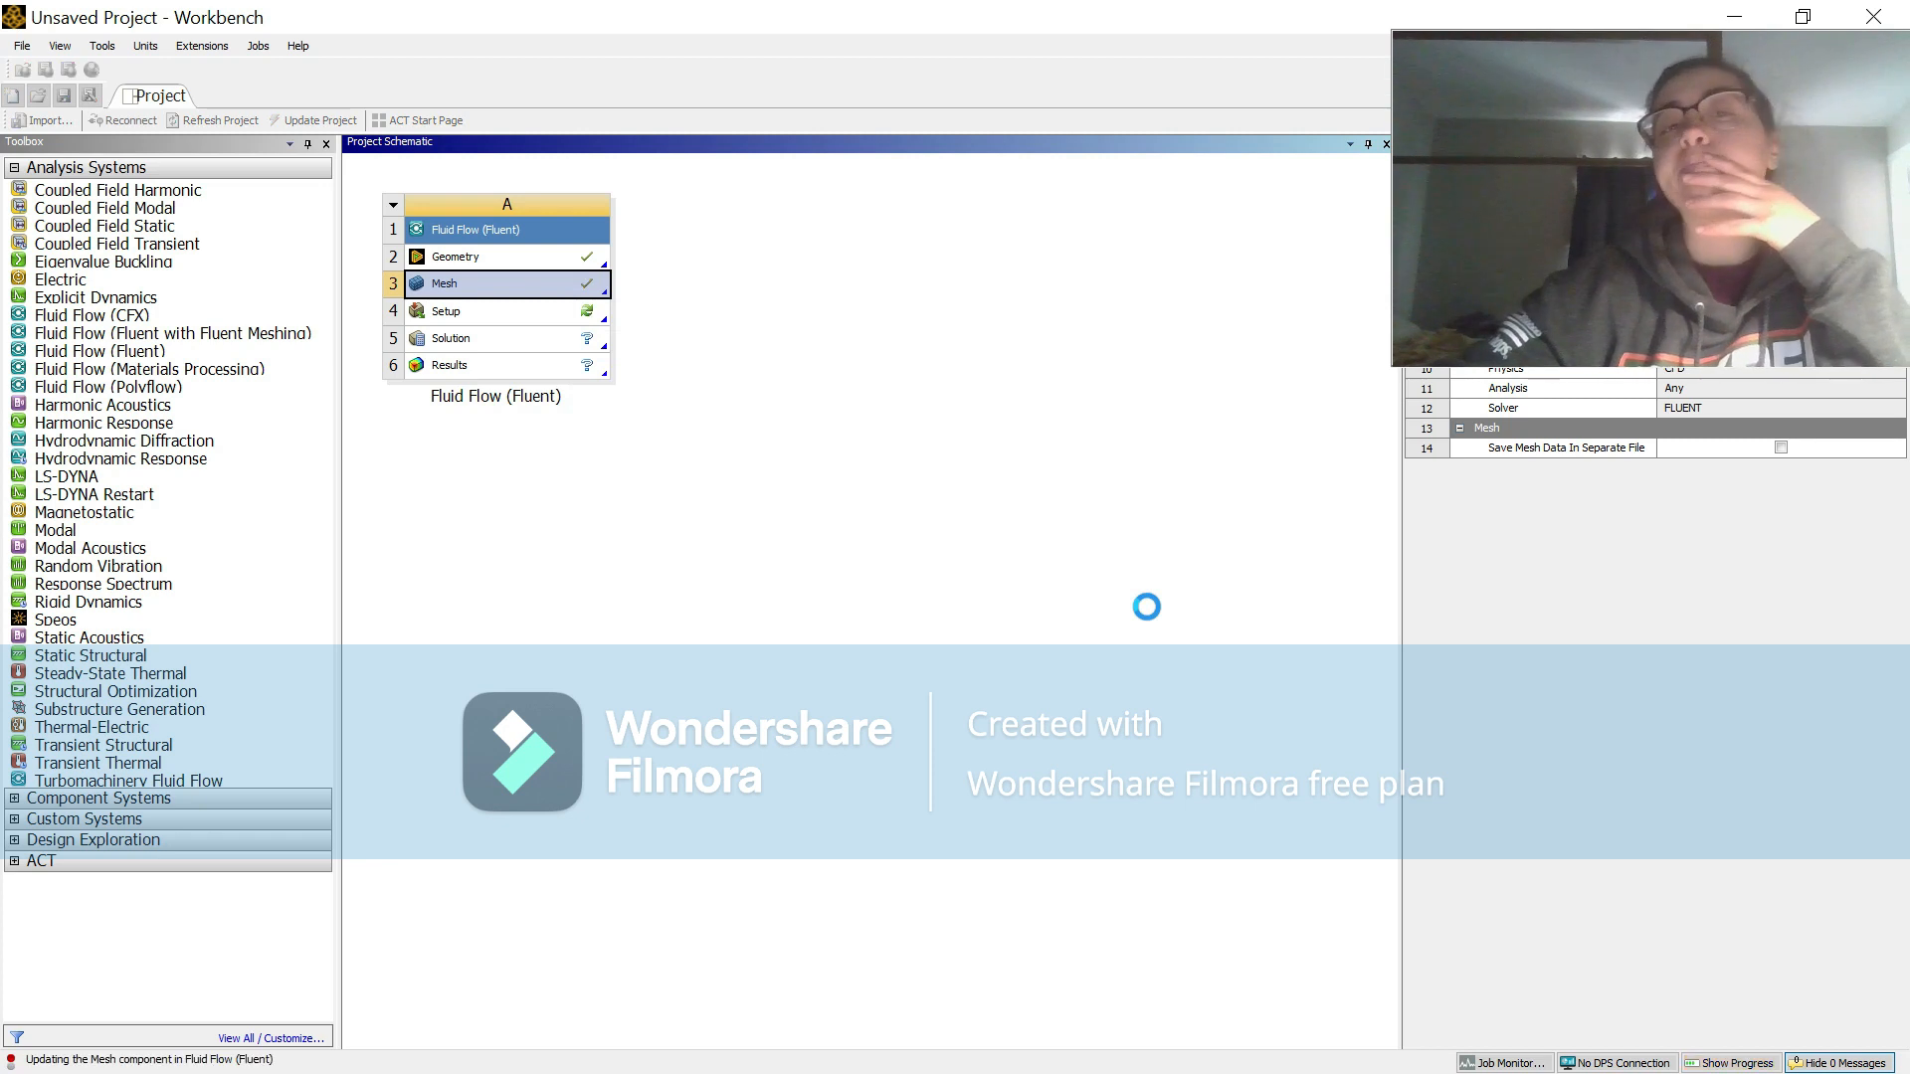
Step: Open the Fluent Setup and start the 2D solver with Double Precision and one solver process
{"action": "double_click", "coordinate": [516, 310]}
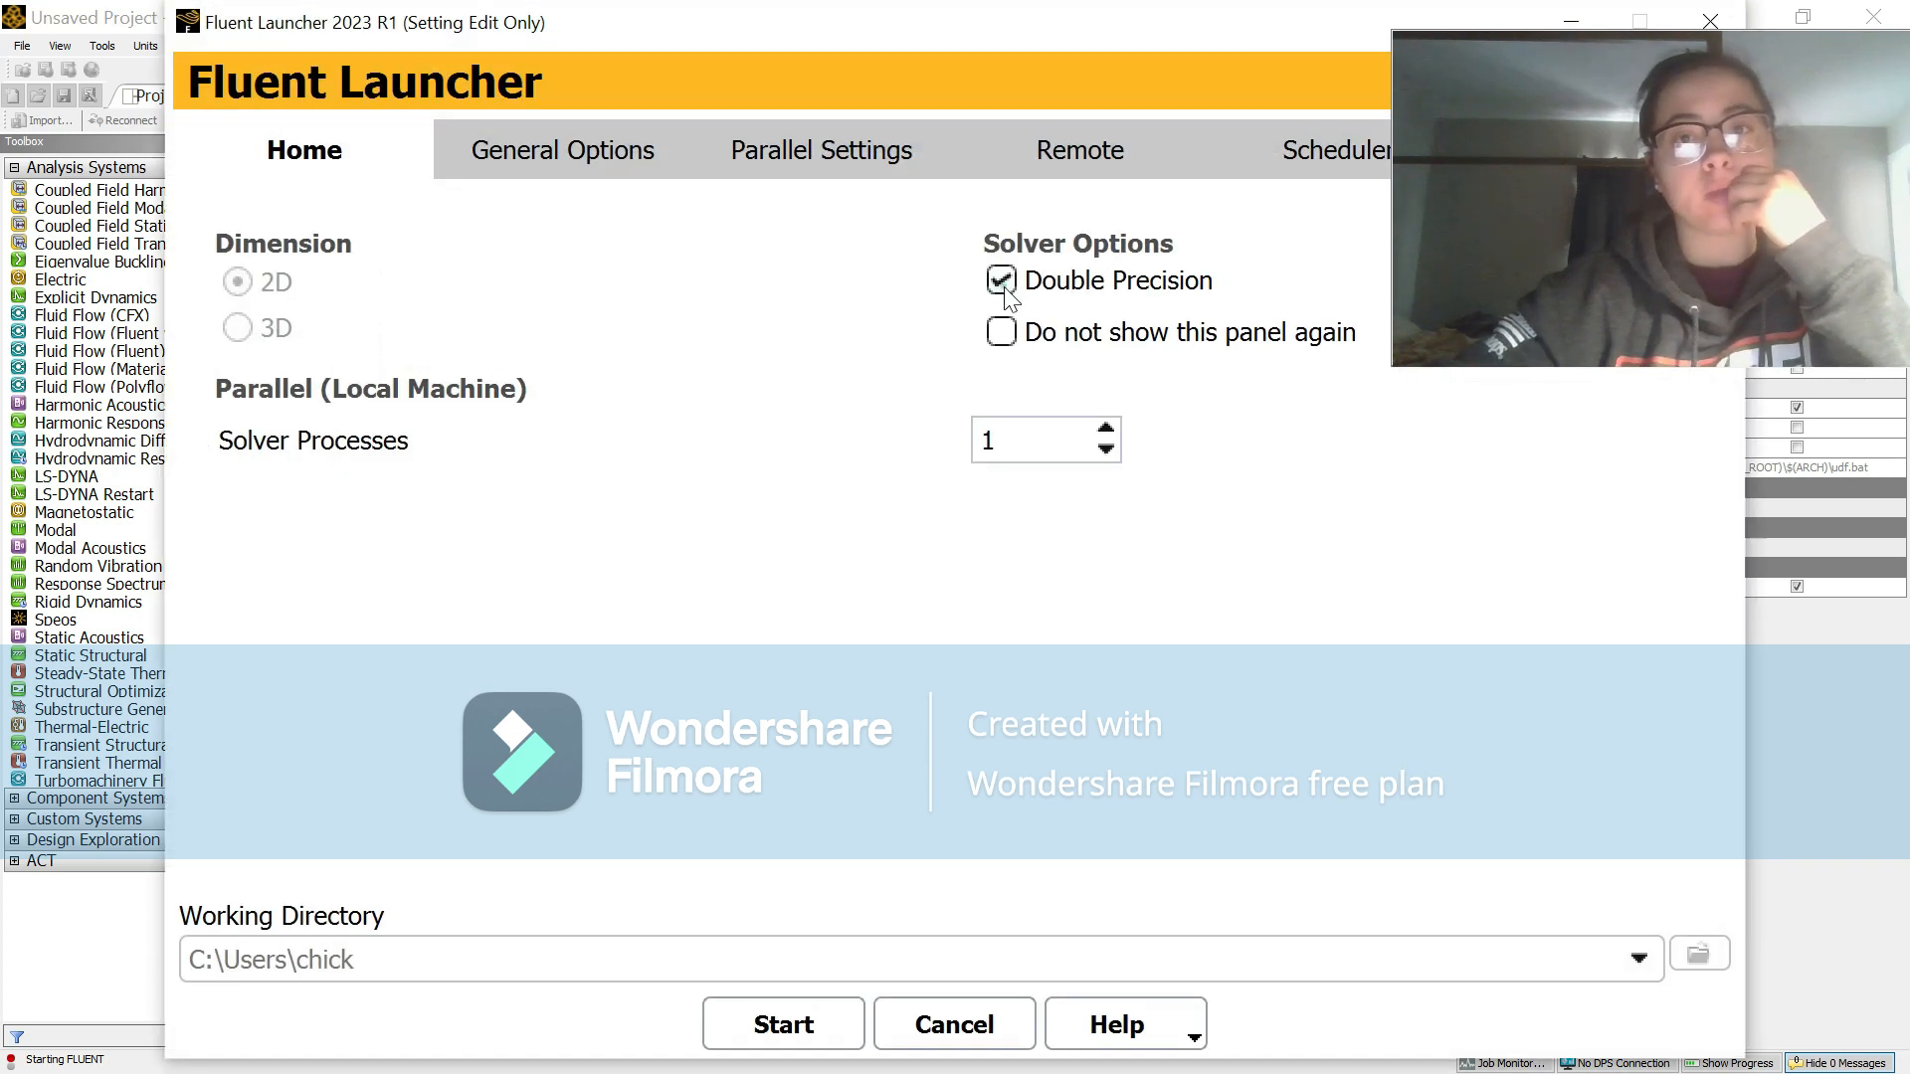
{"action": "left_click", "coordinate": [820, 1022]}
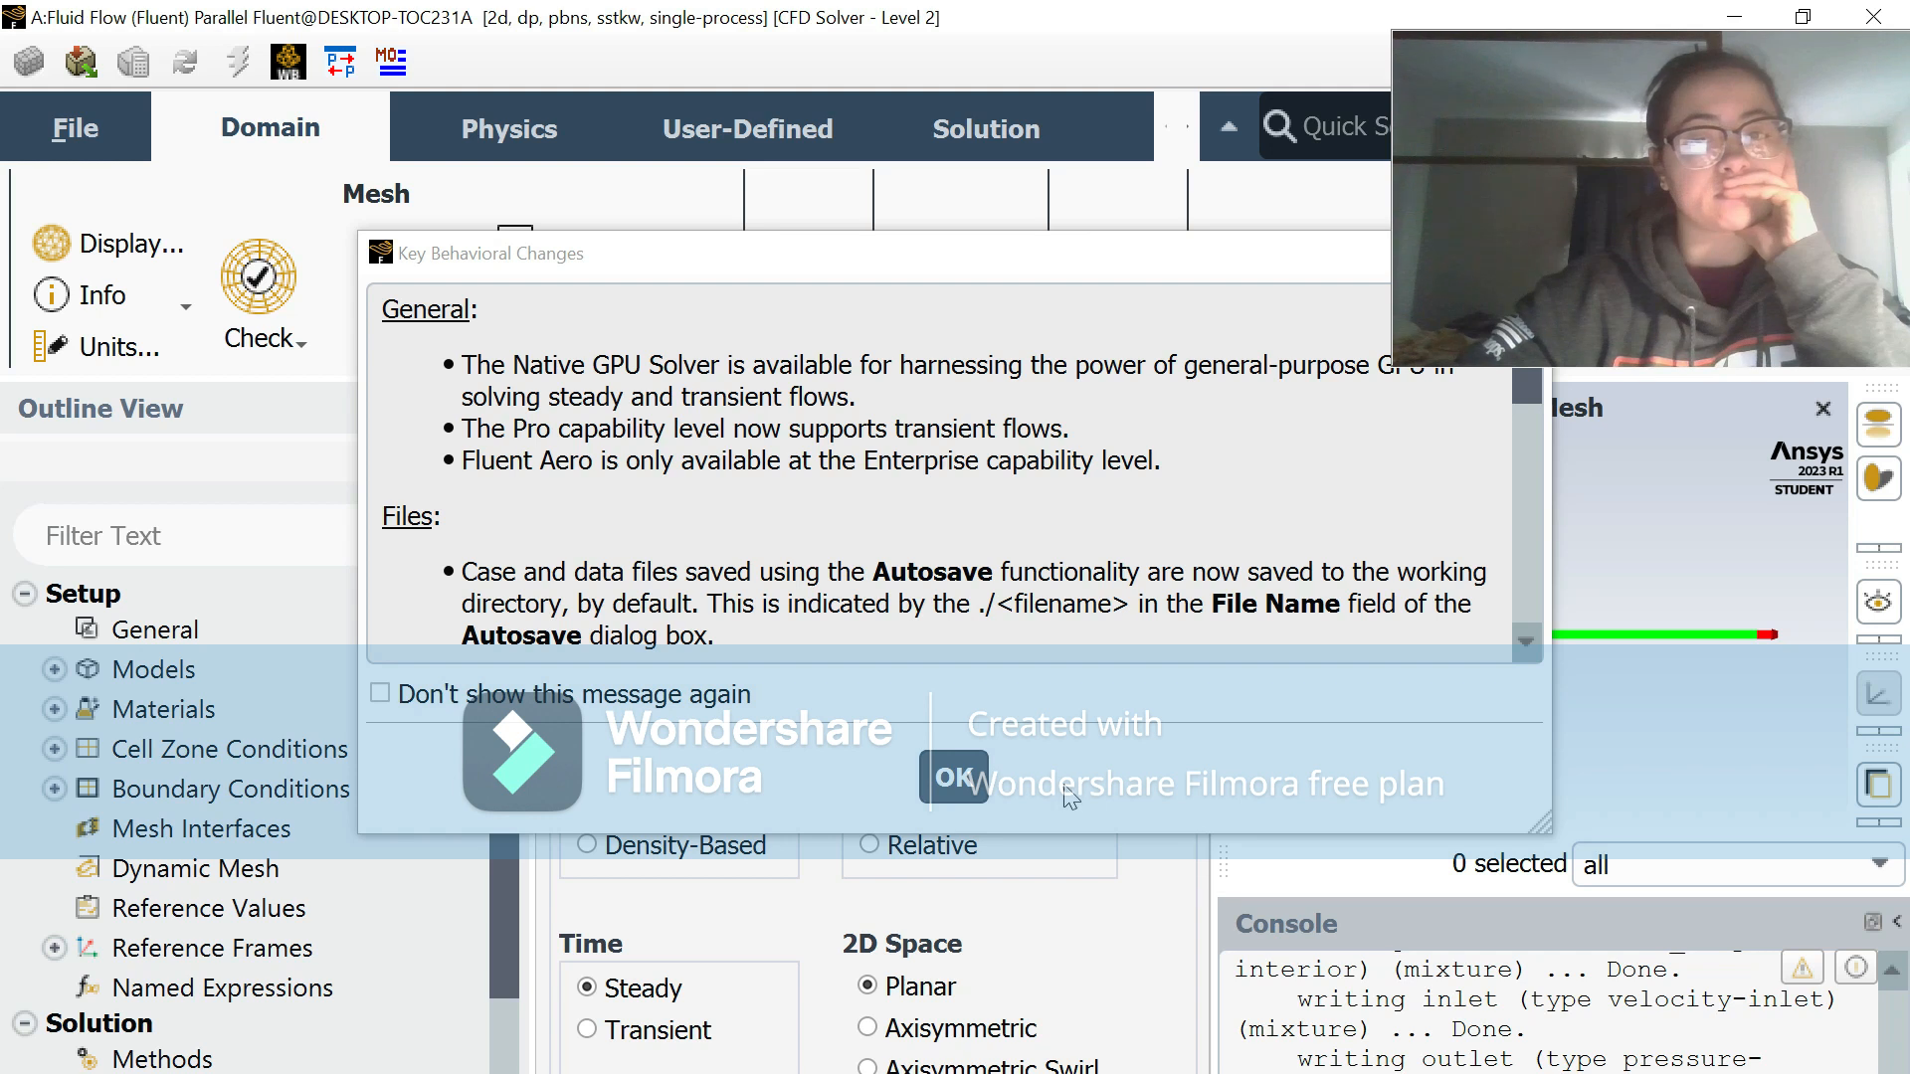
{"action": "left_click", "coordinate": [955, 778]}
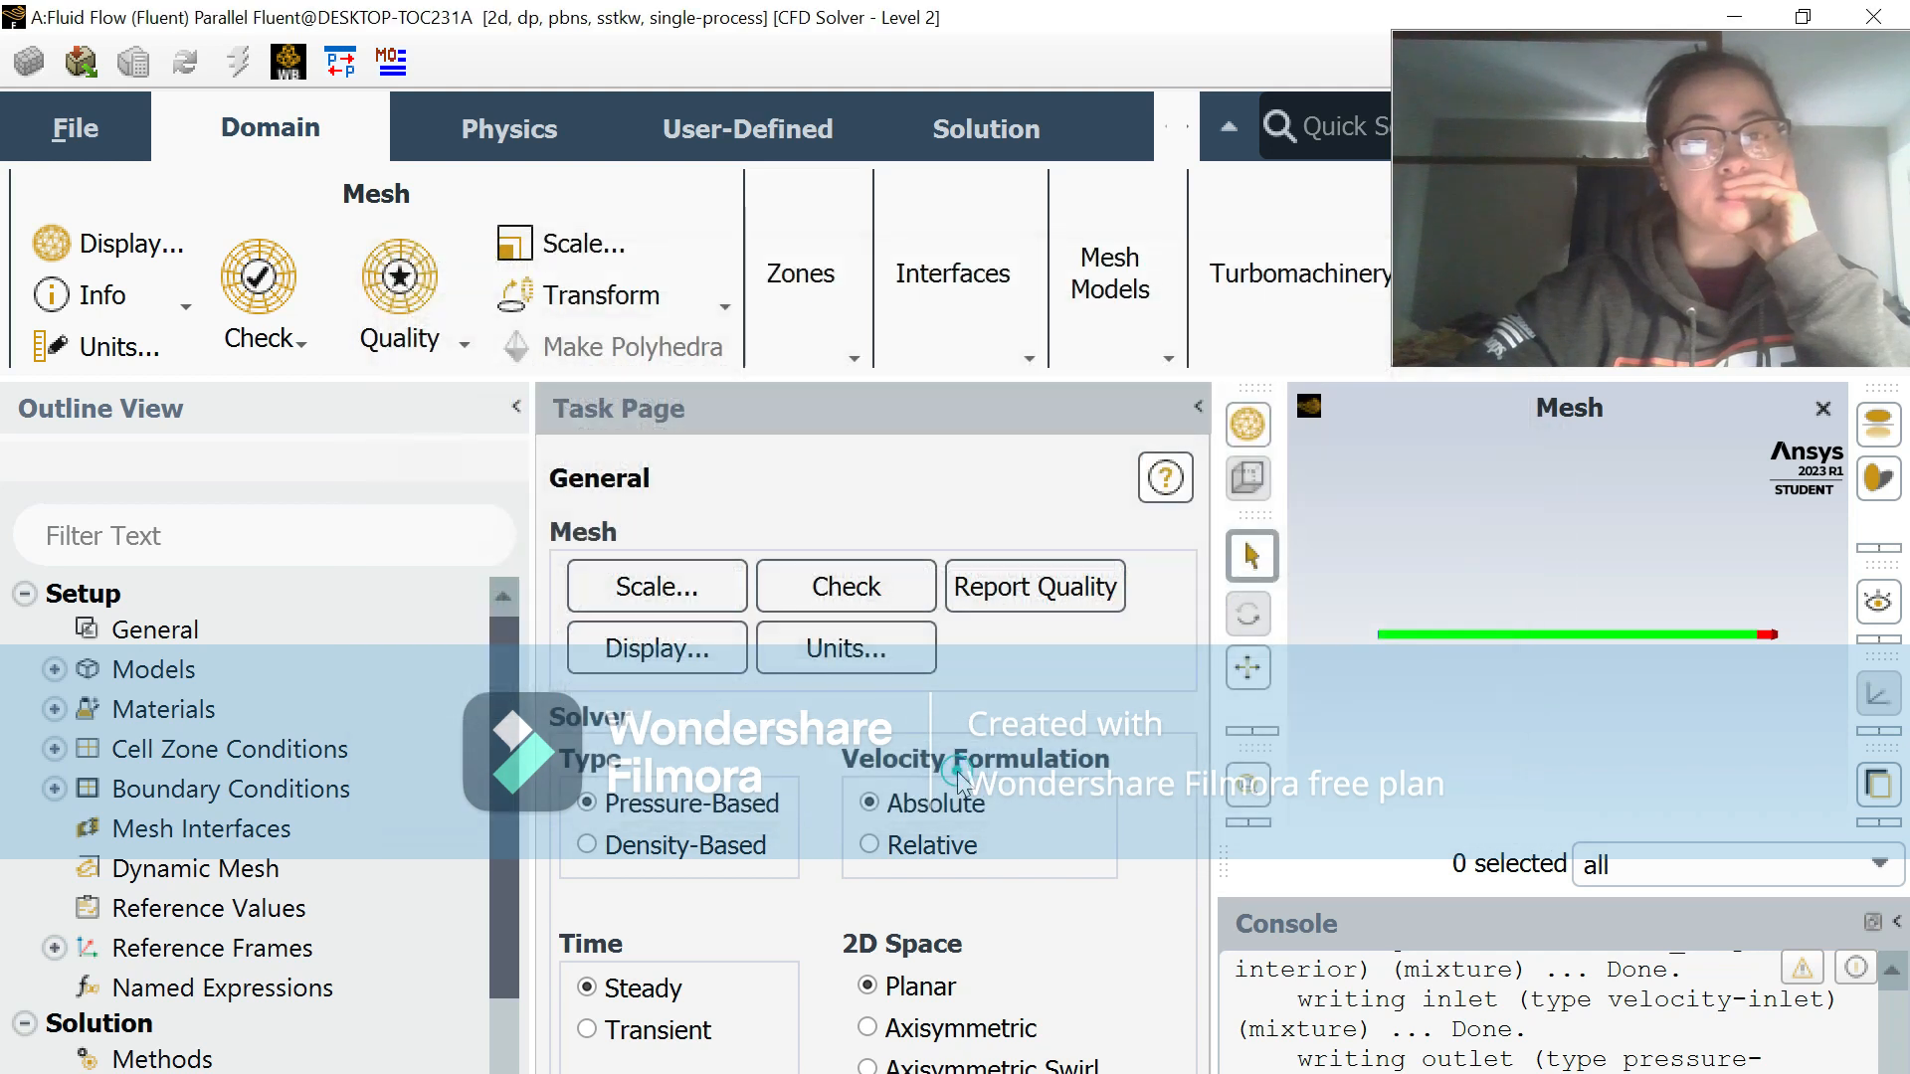
Step: Minimize the Fluent and Workbench windows, switch to the Meshing application and close it
{"action": "left_click", "coordinate": [1731, 22]}
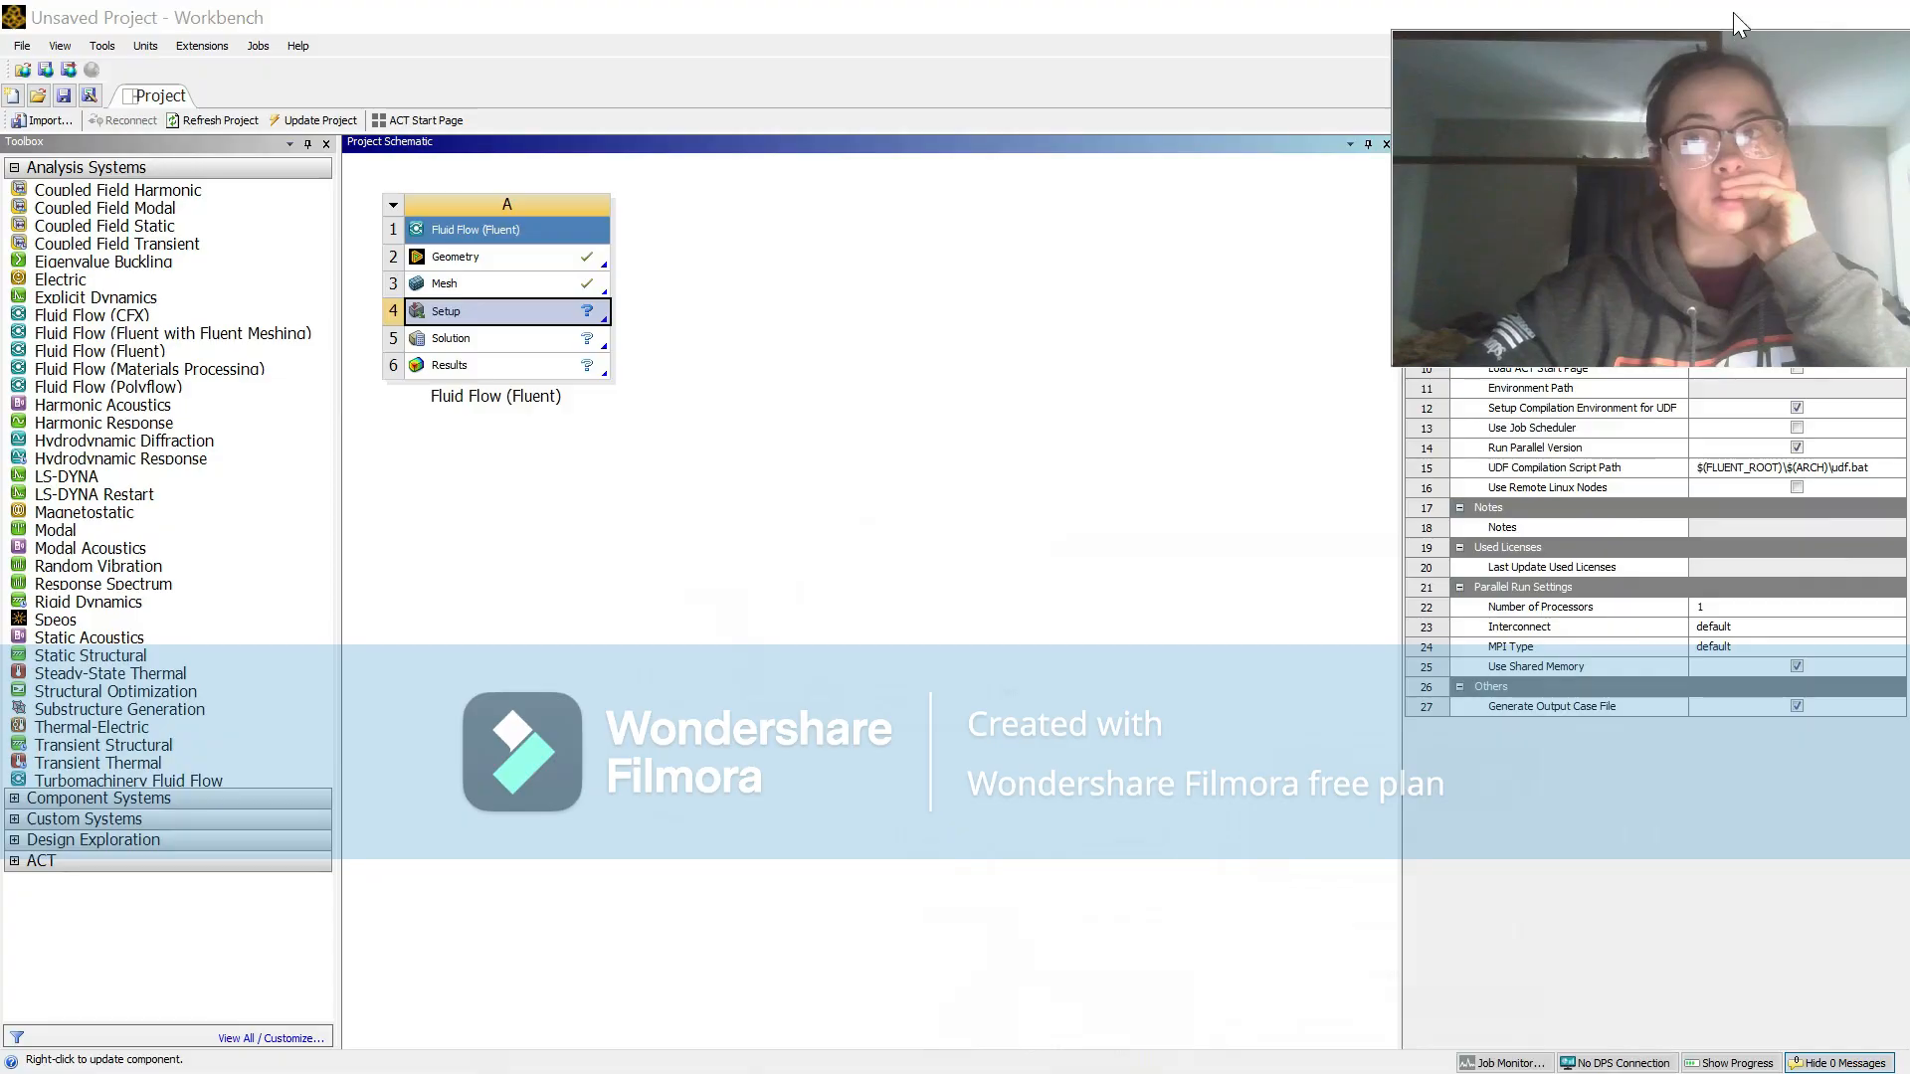
{"action": "left_click", "coordinate": [1732, 14]}
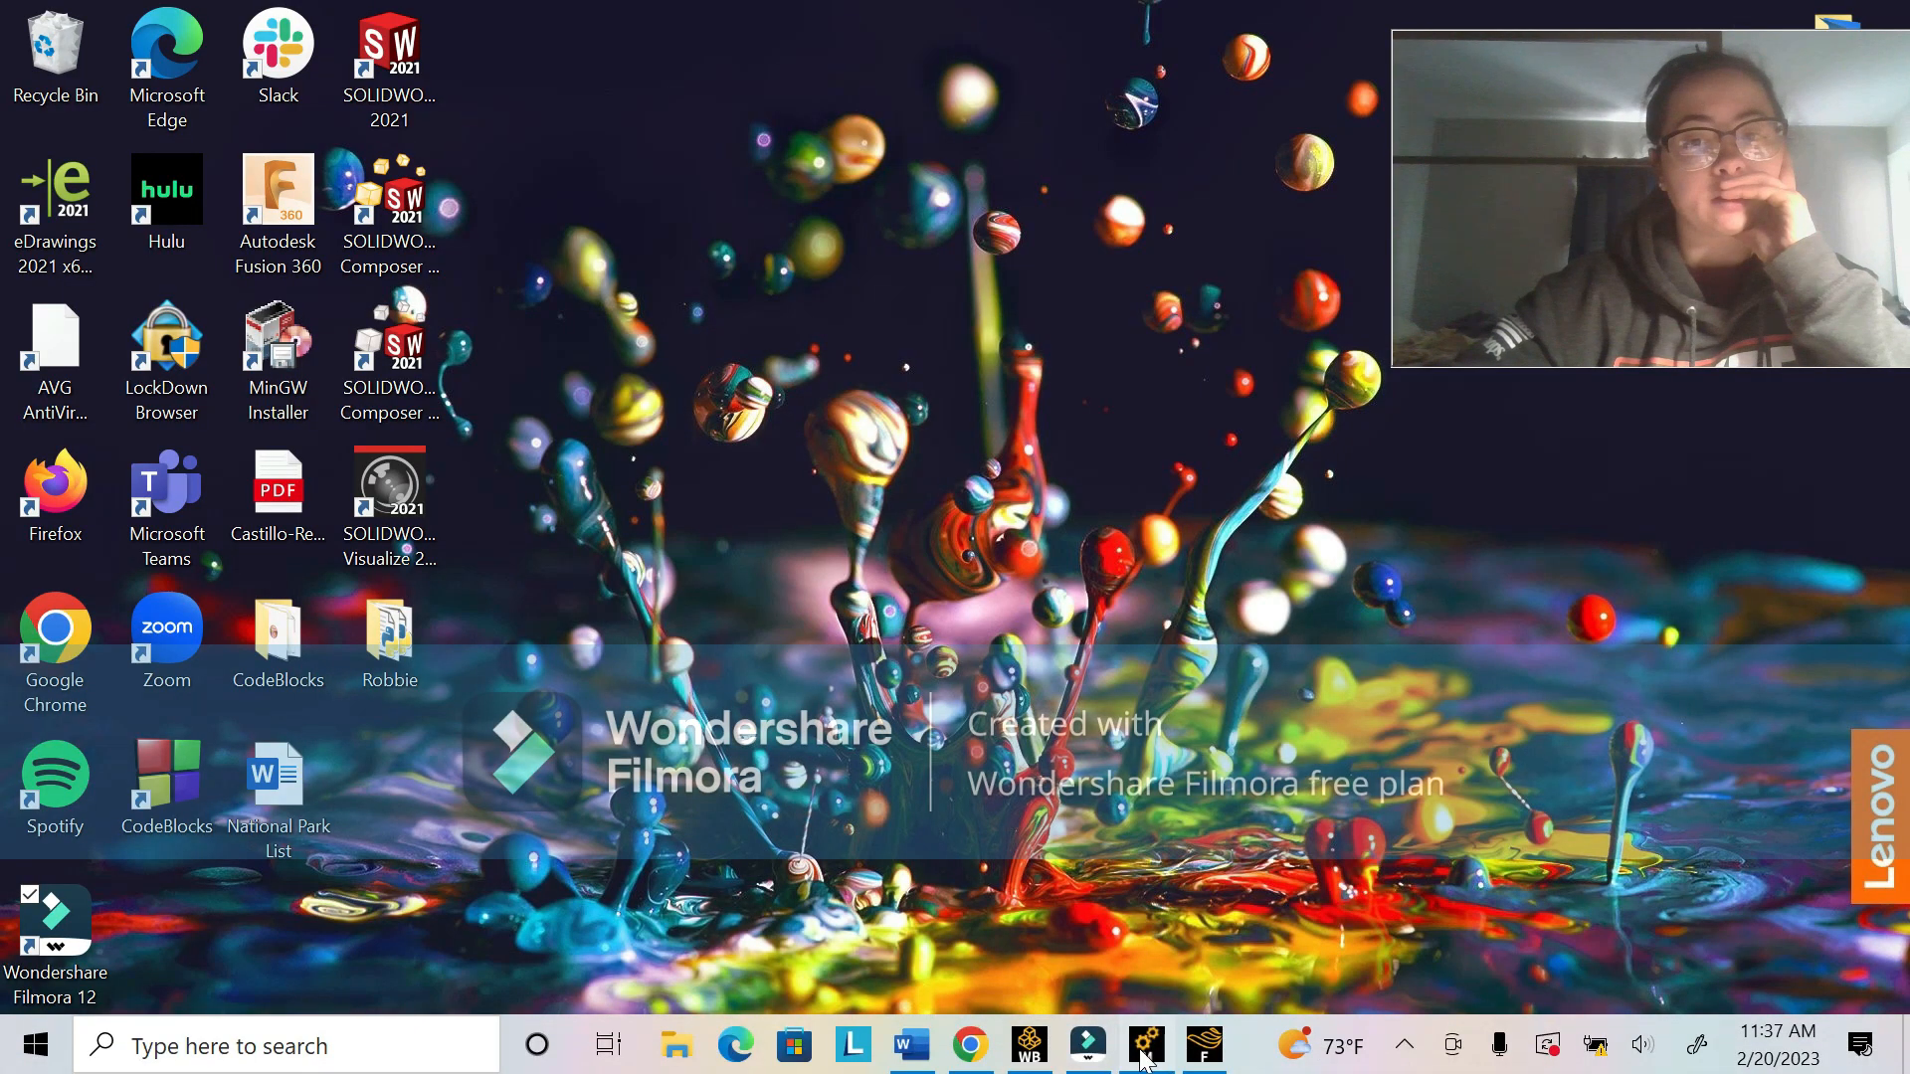
{"action": "left_click", "coordinate": [1139, 1048]}
{"action": "left_click", "coordinate": [1885, 20]}
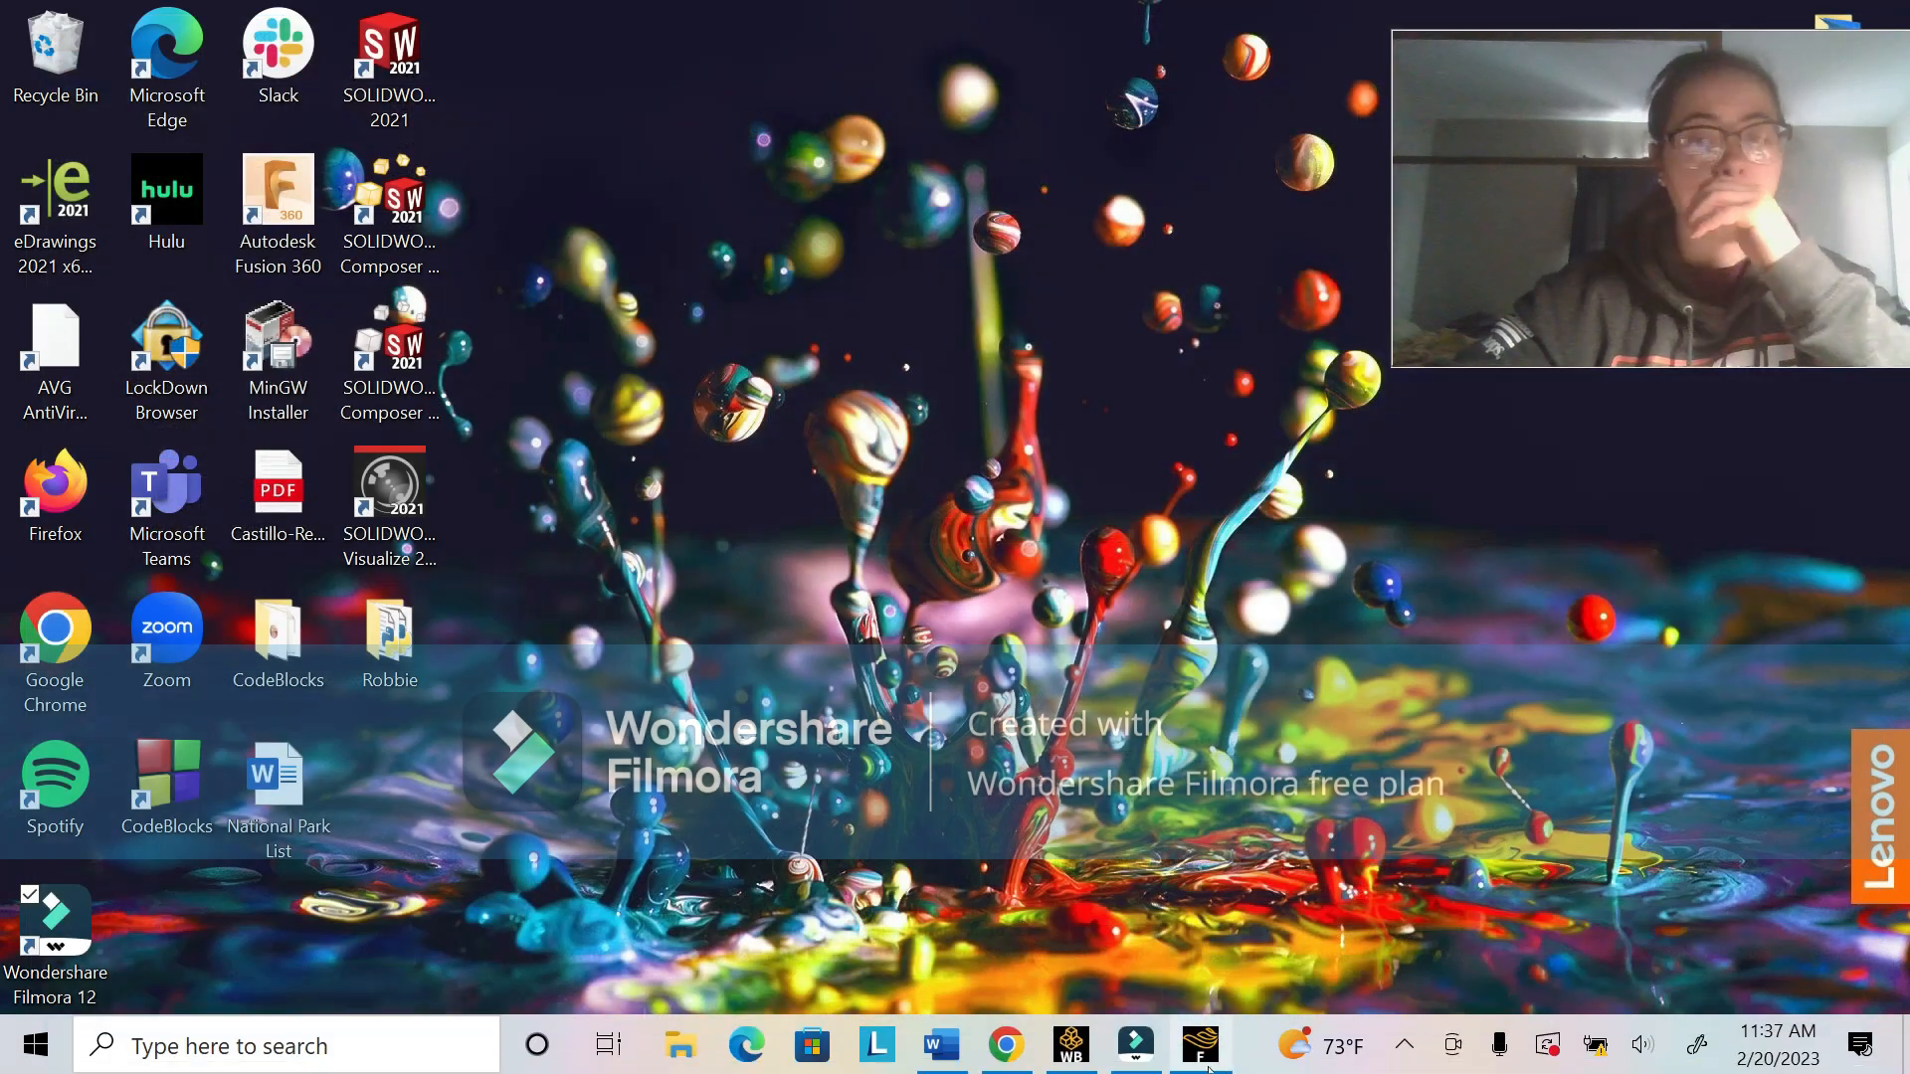
Step: Switch to the Fluent solver and set the viscous model to Laminar
{"action": "left_click", "coordinate": [1208, 1067]}
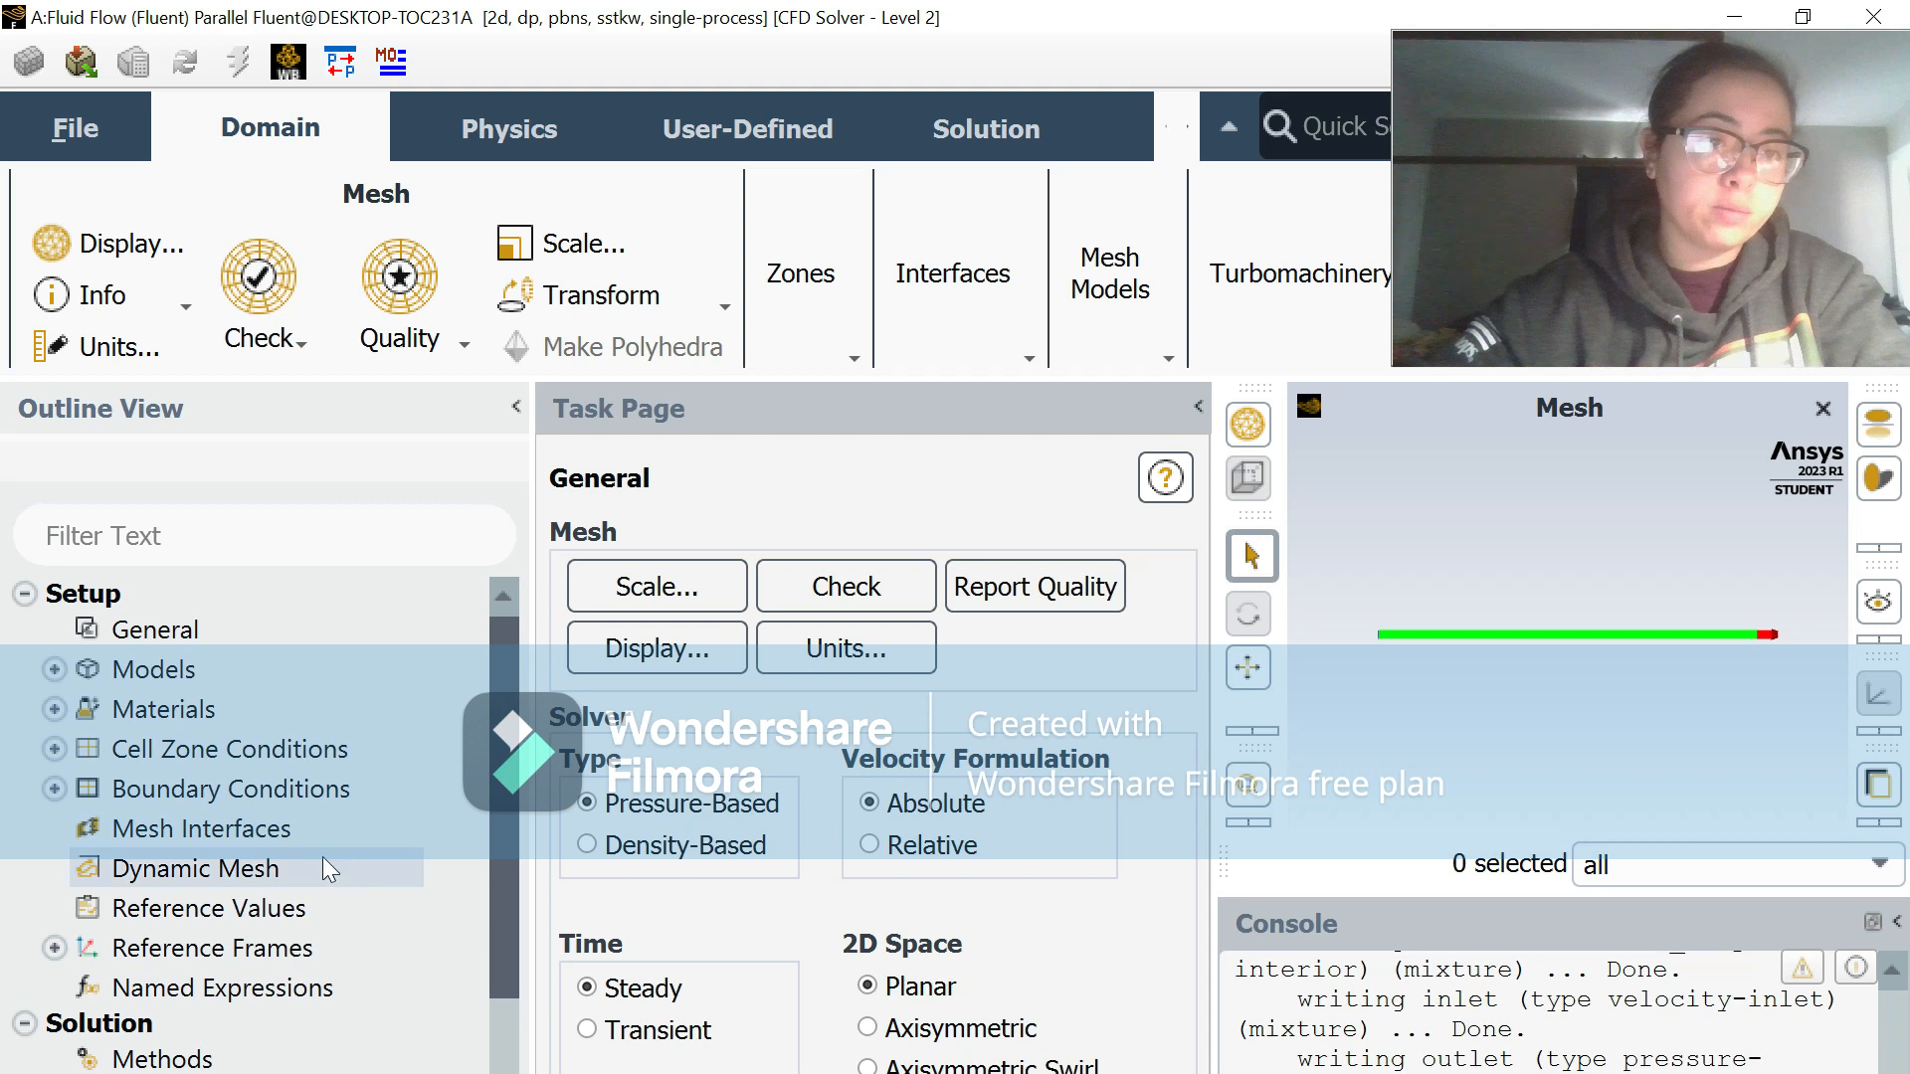
{"action": "double_click", "coordinate": [154, 672]}
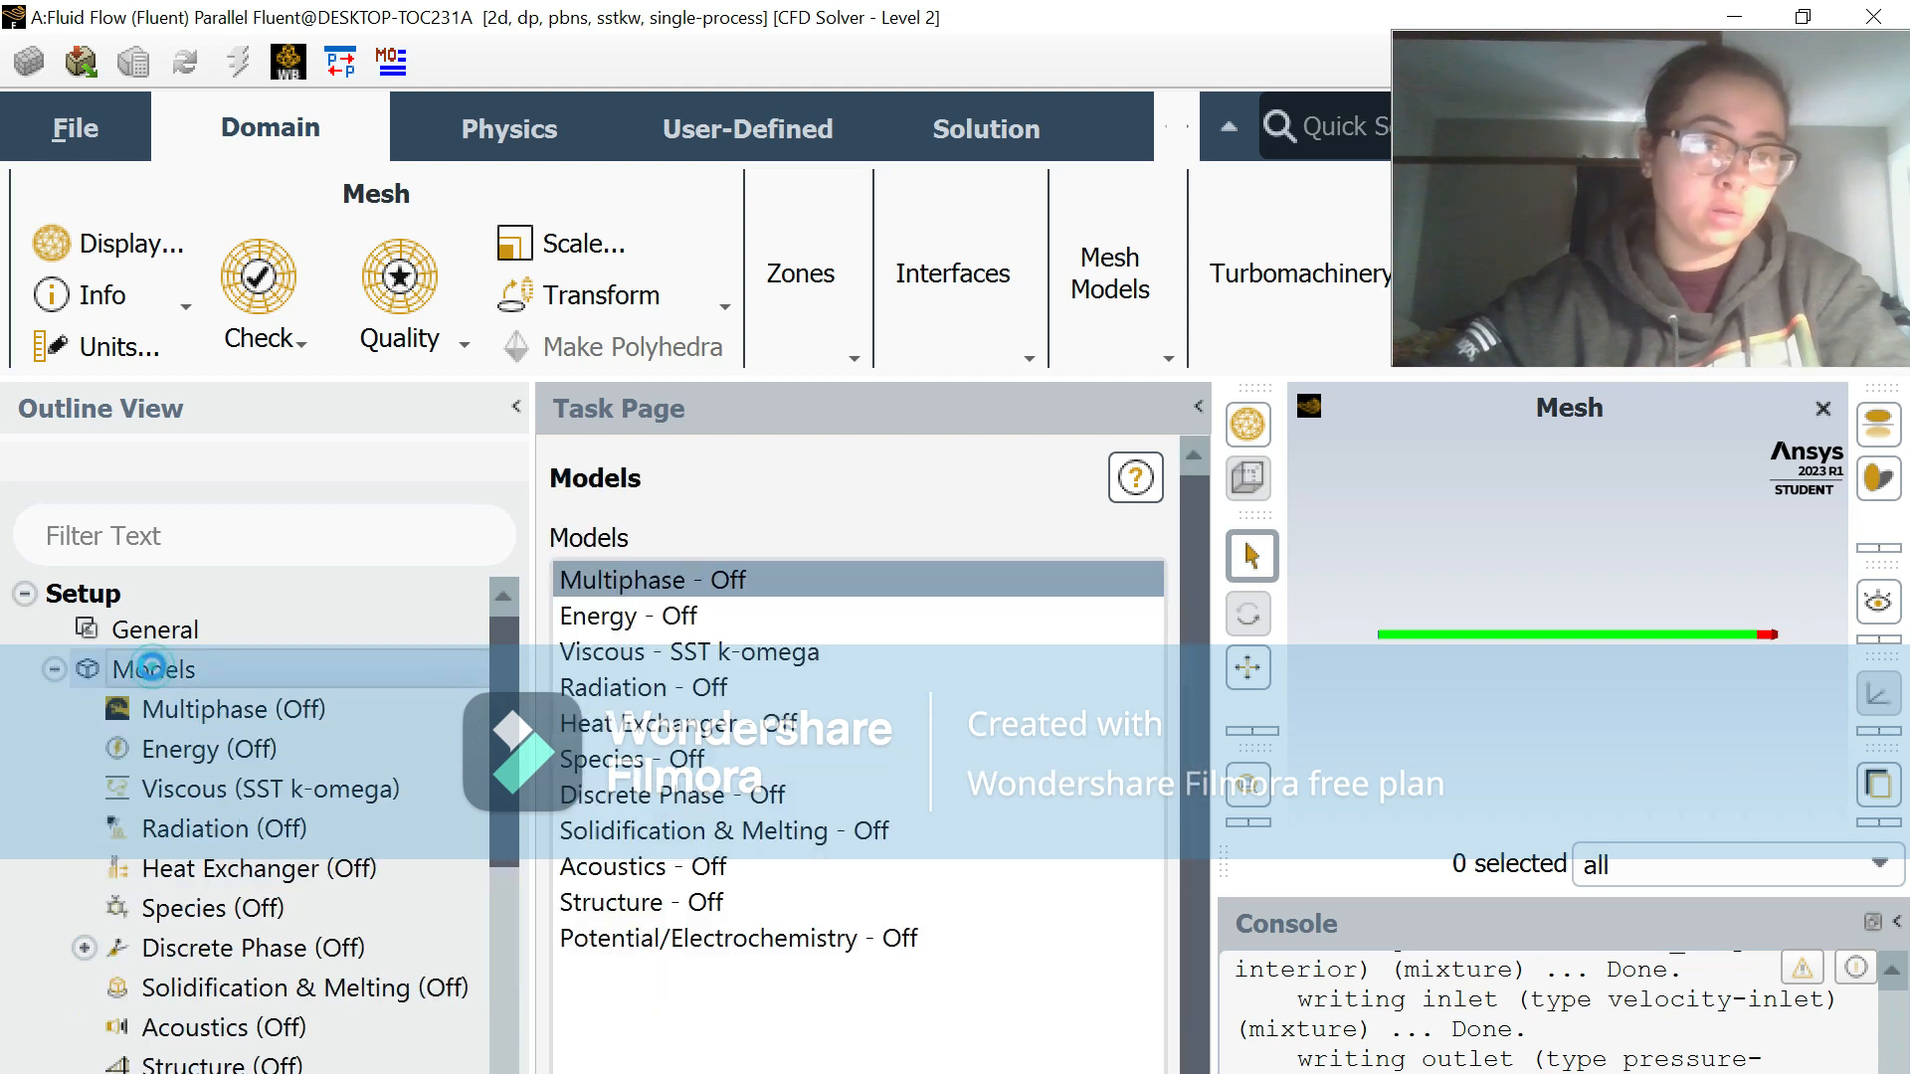
{"action": "right_click", "coordinate": [255, 792]}
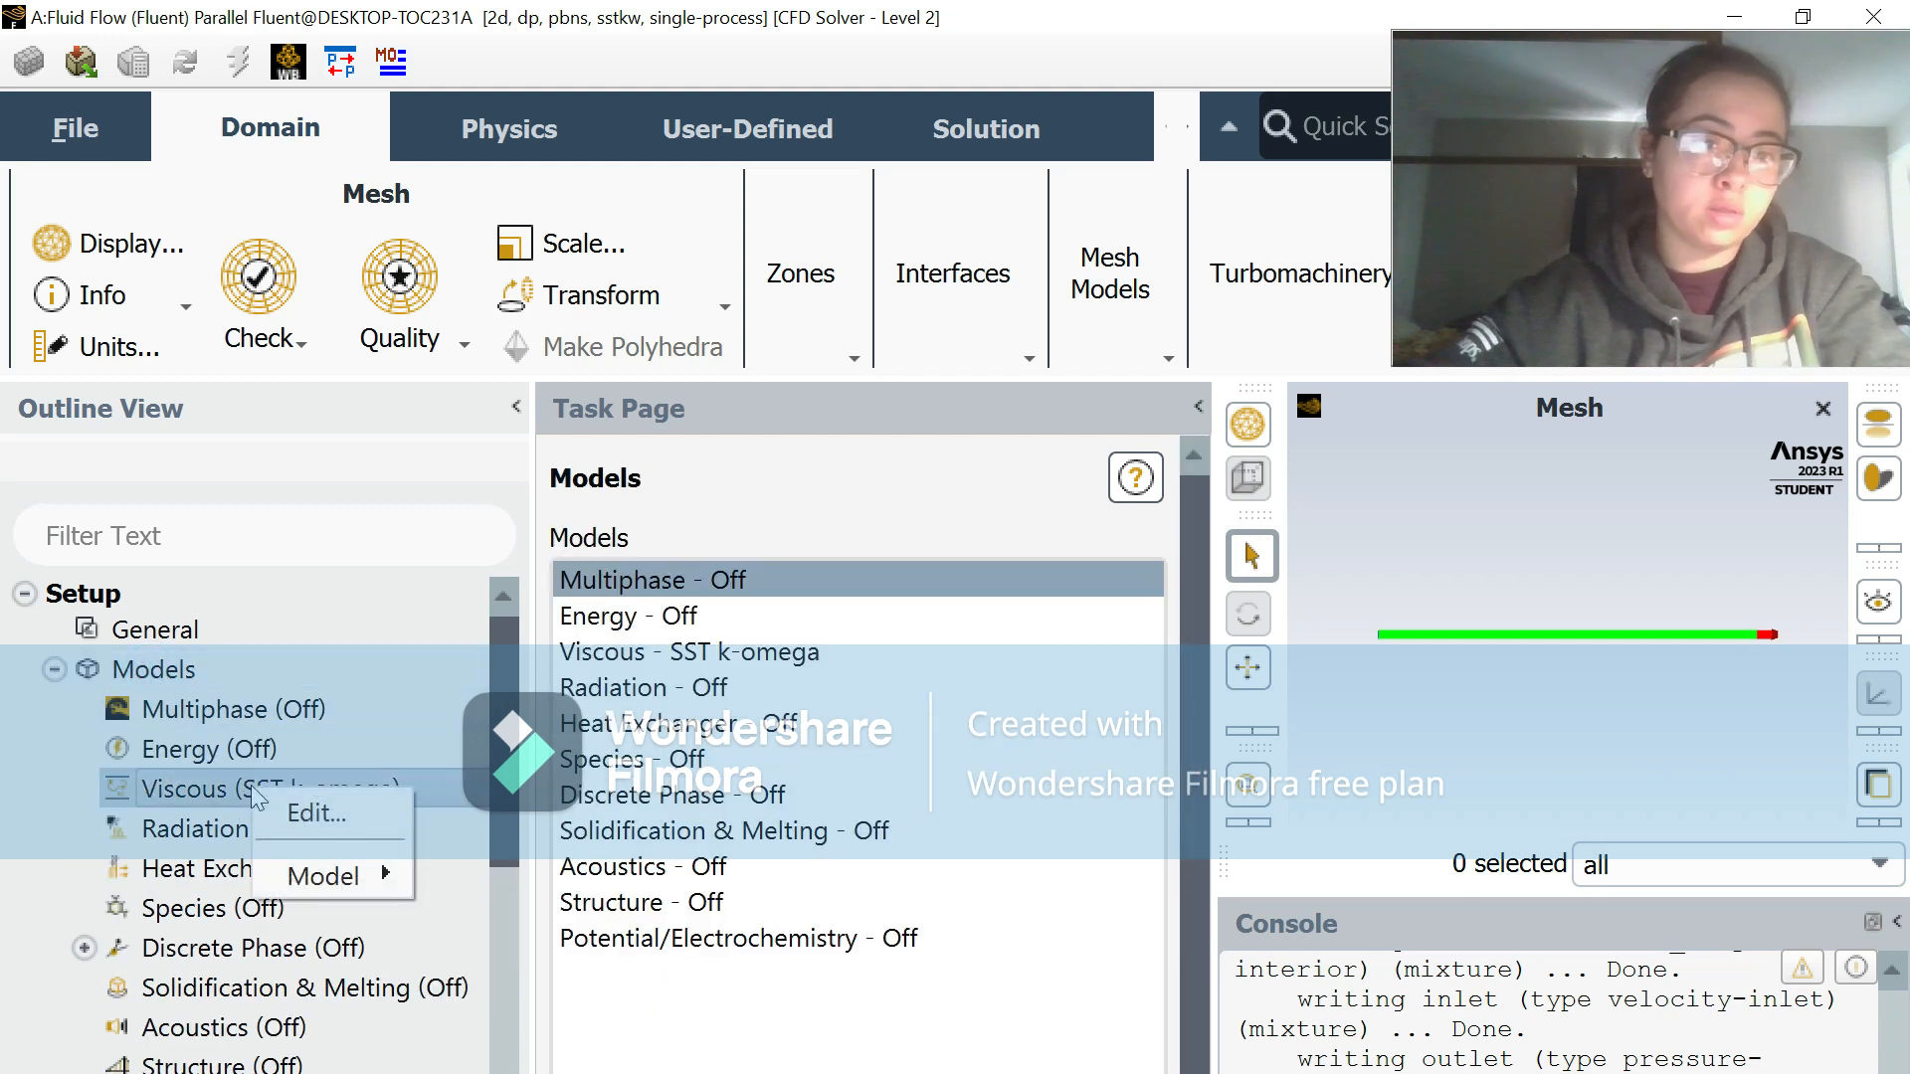
{"action": "left_click", "coordinate": [315, 814]}
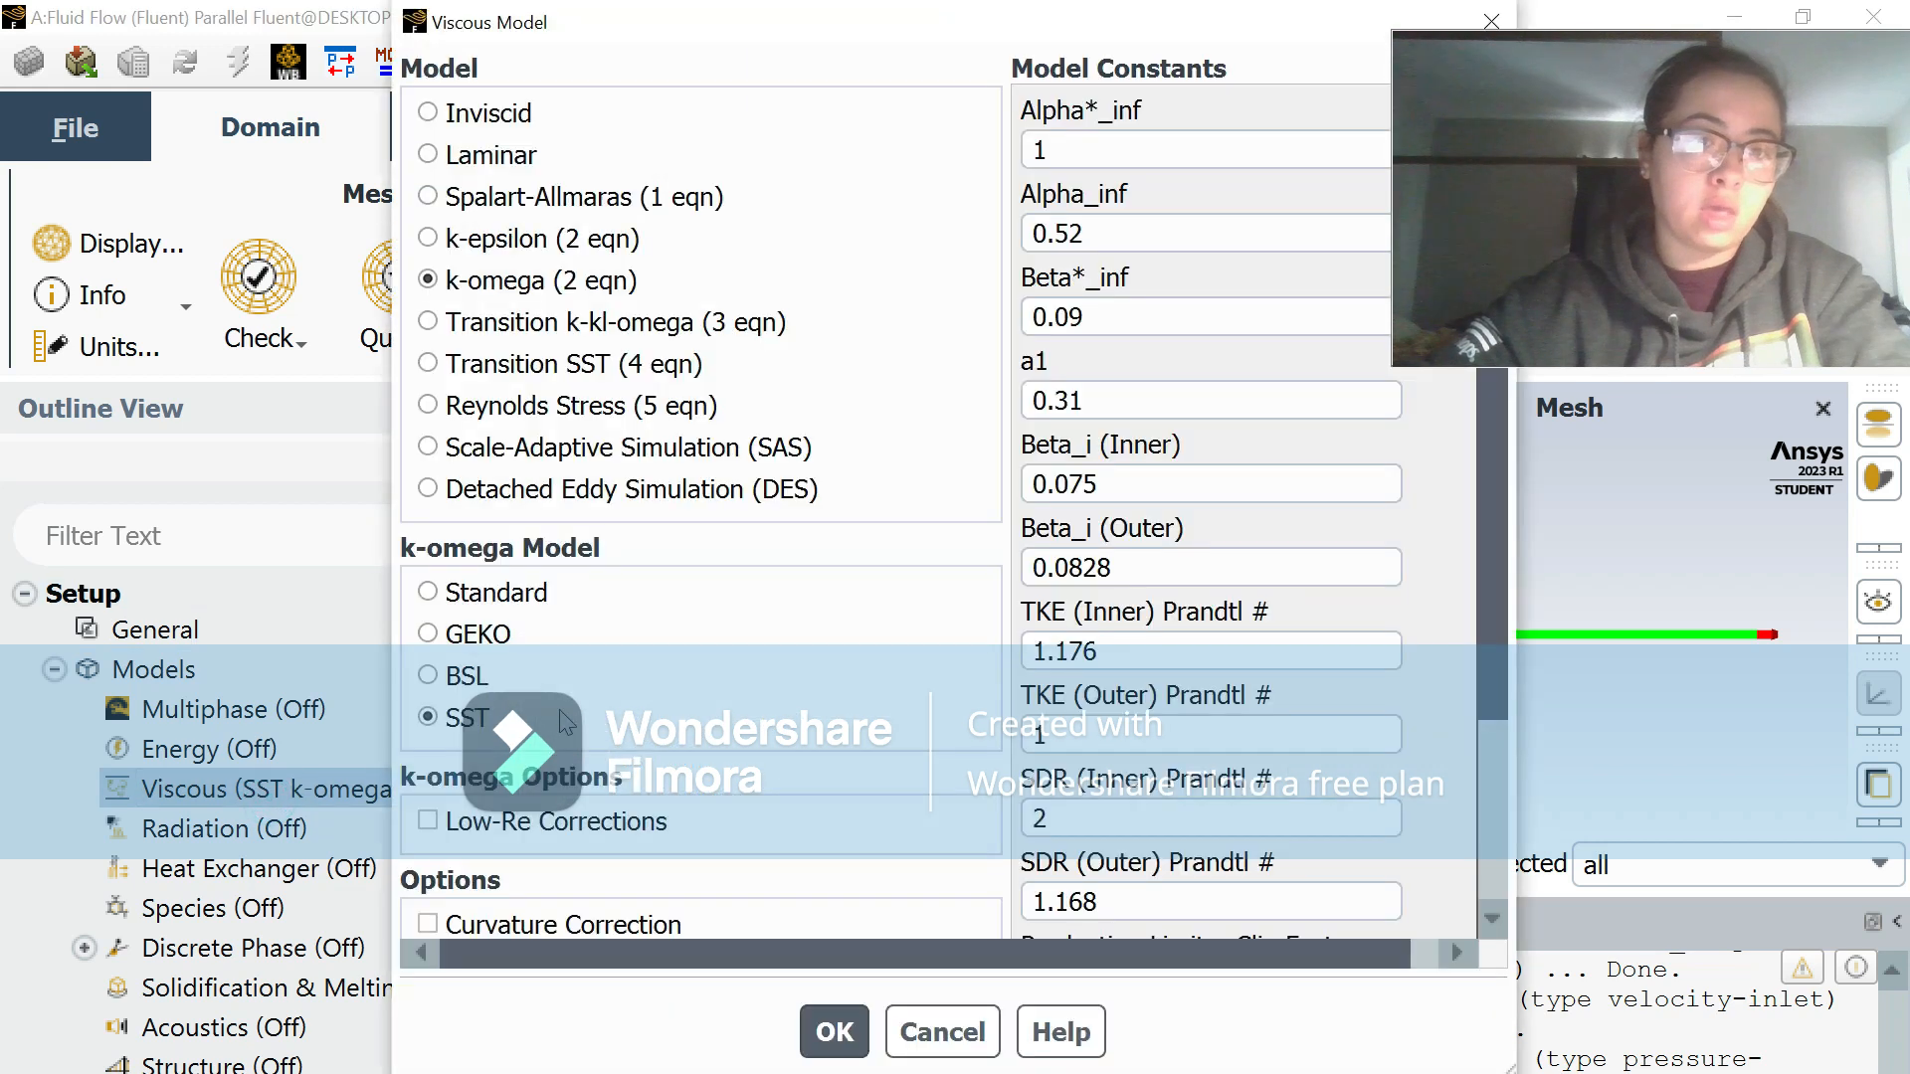
{"action": "left_click", "coordinate": [427, 154]}
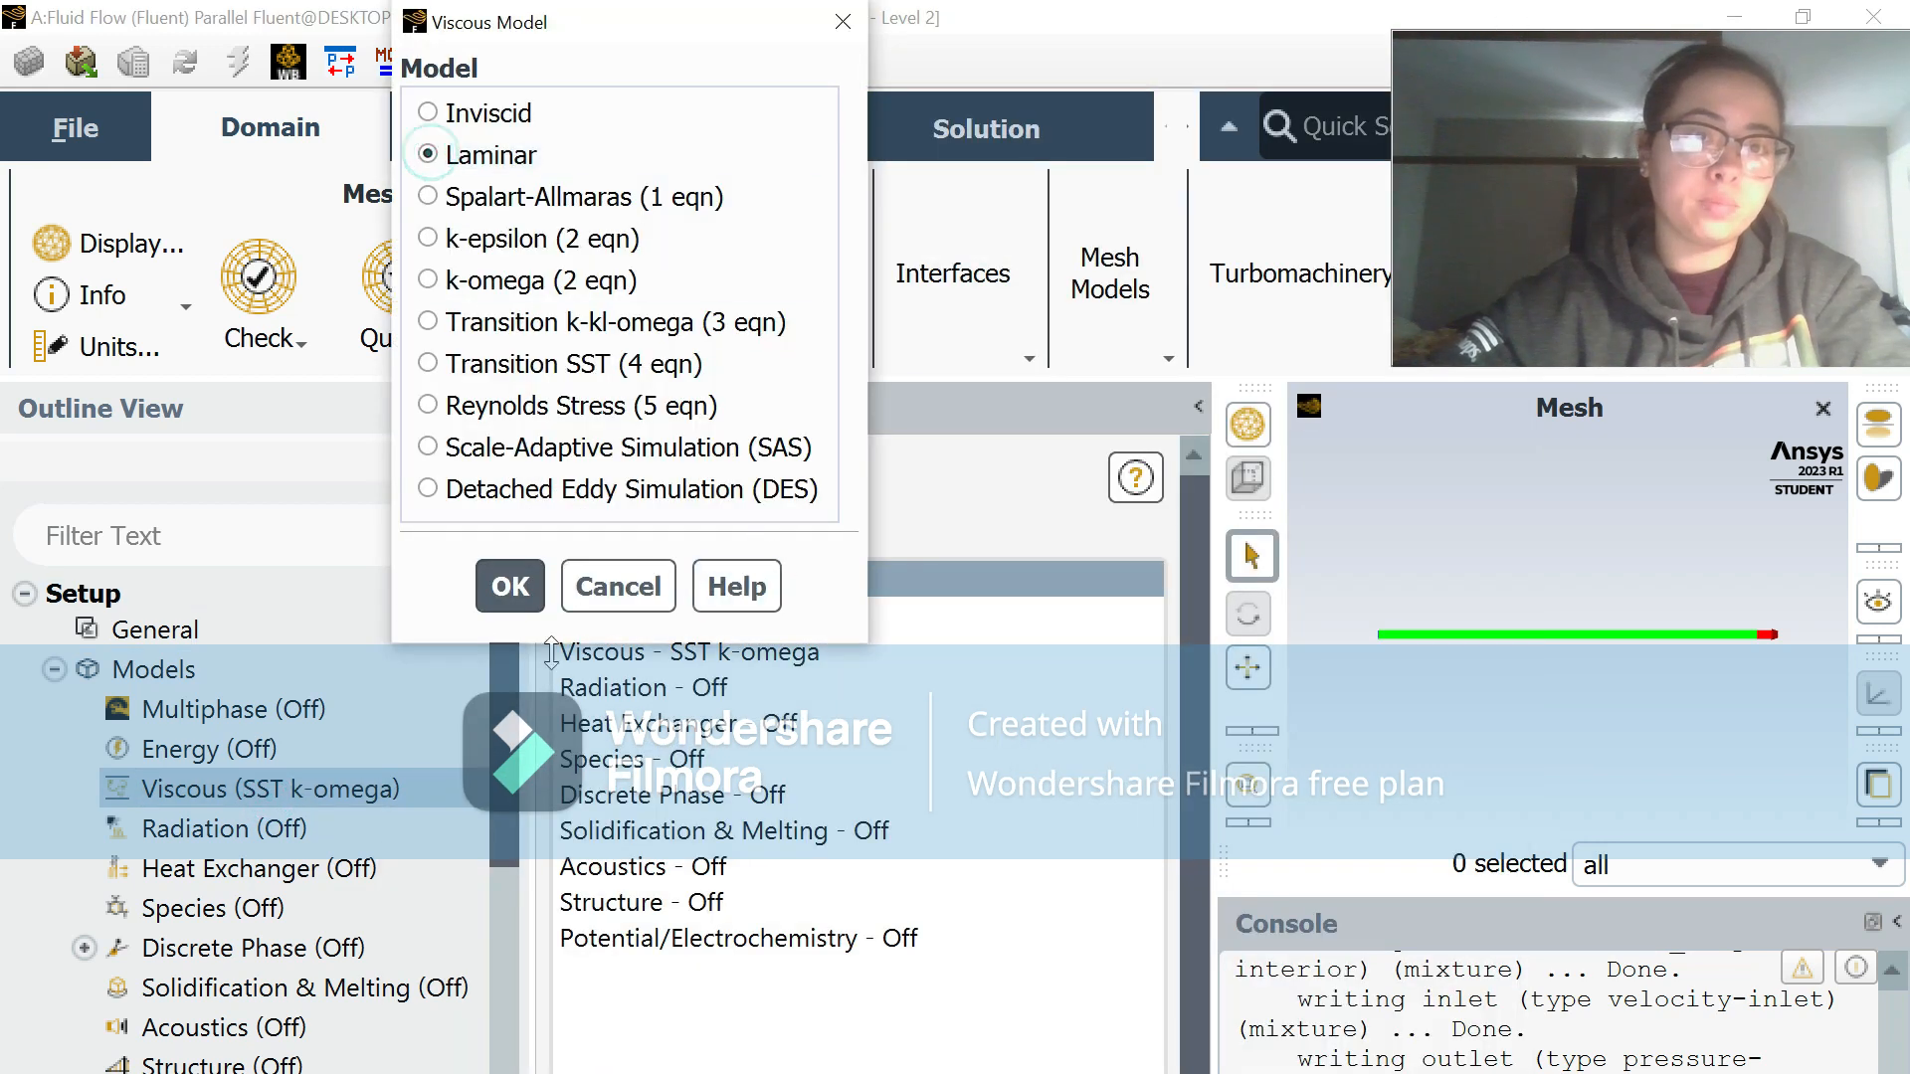
{"action": "left_click", "coordinate": [510, 586]}
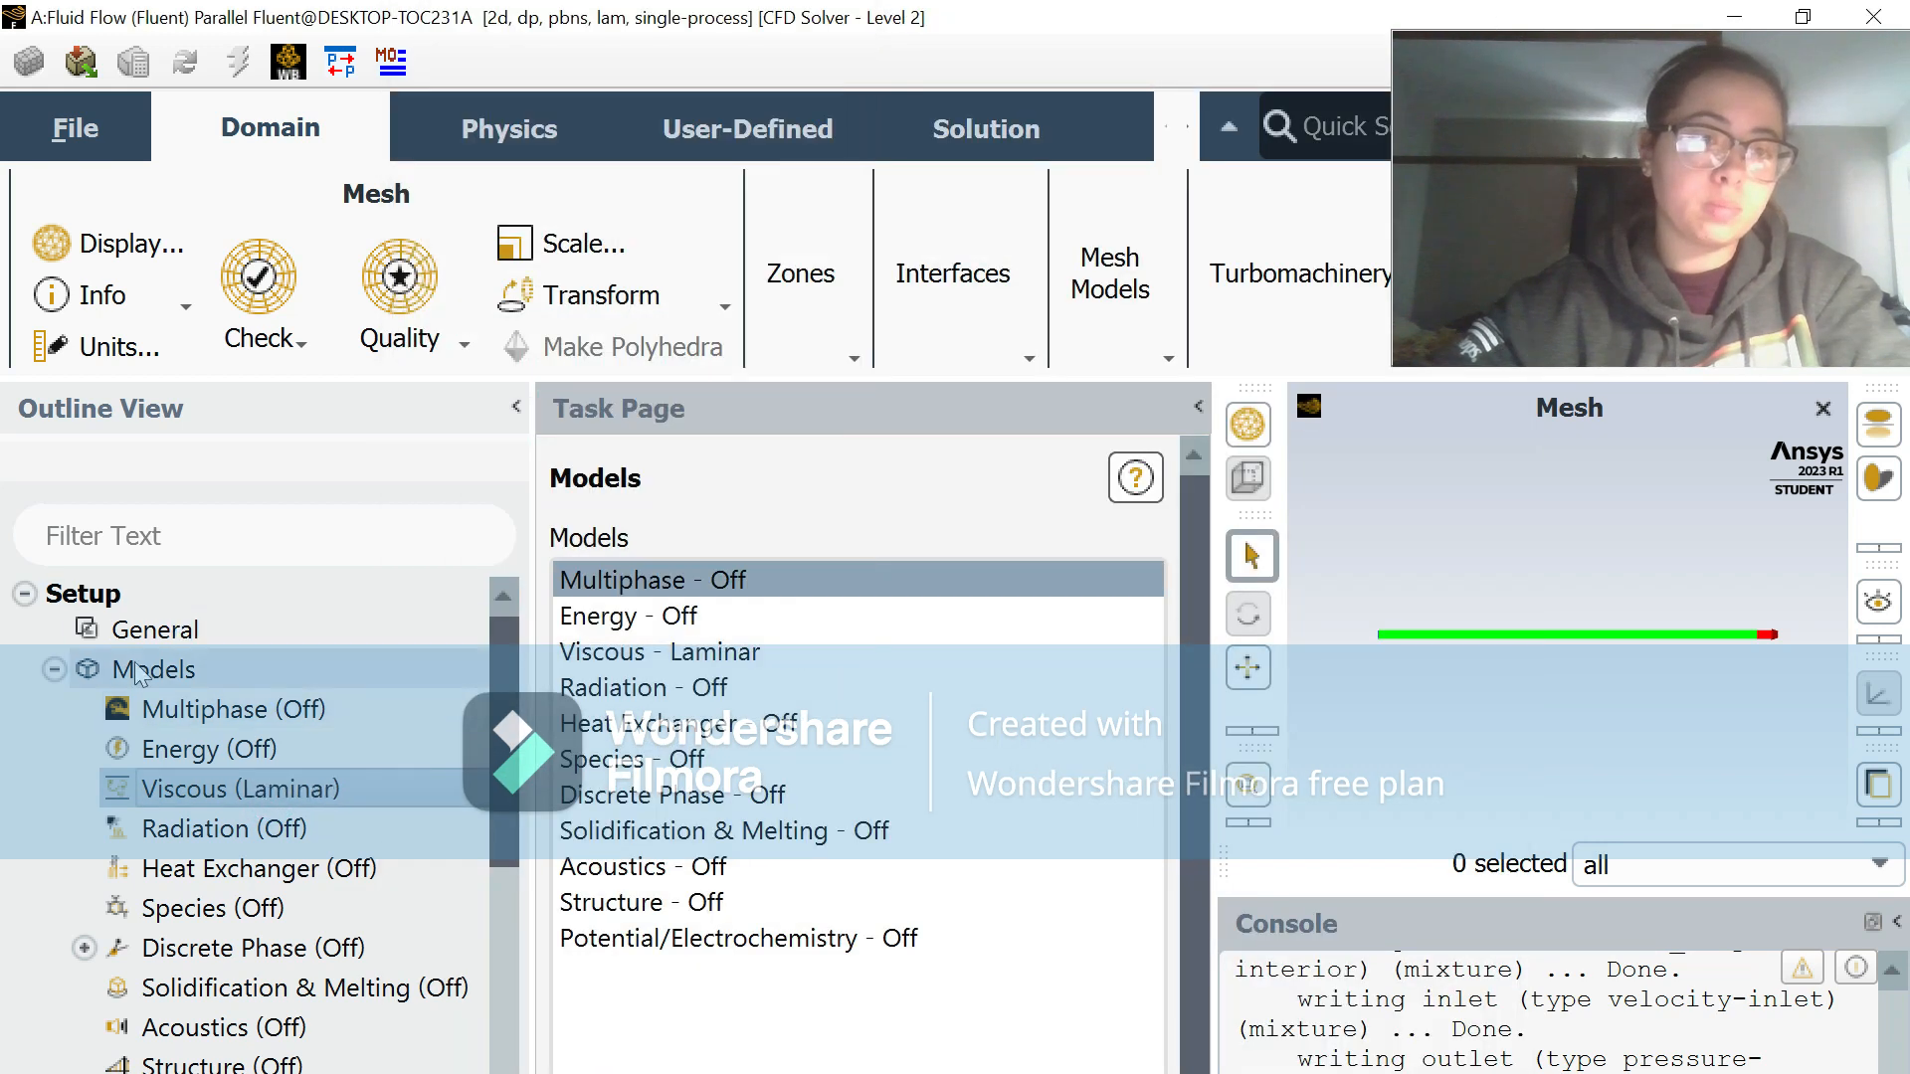
Step: Change the fluid material air to a constant density of 1 kg/m³ and a viscosity of 1e-05 kg/(m s)
{"action": "left_click", "coordinate": [55, 671]}
{"action": "left_click", "coordinate": [55, 709]}
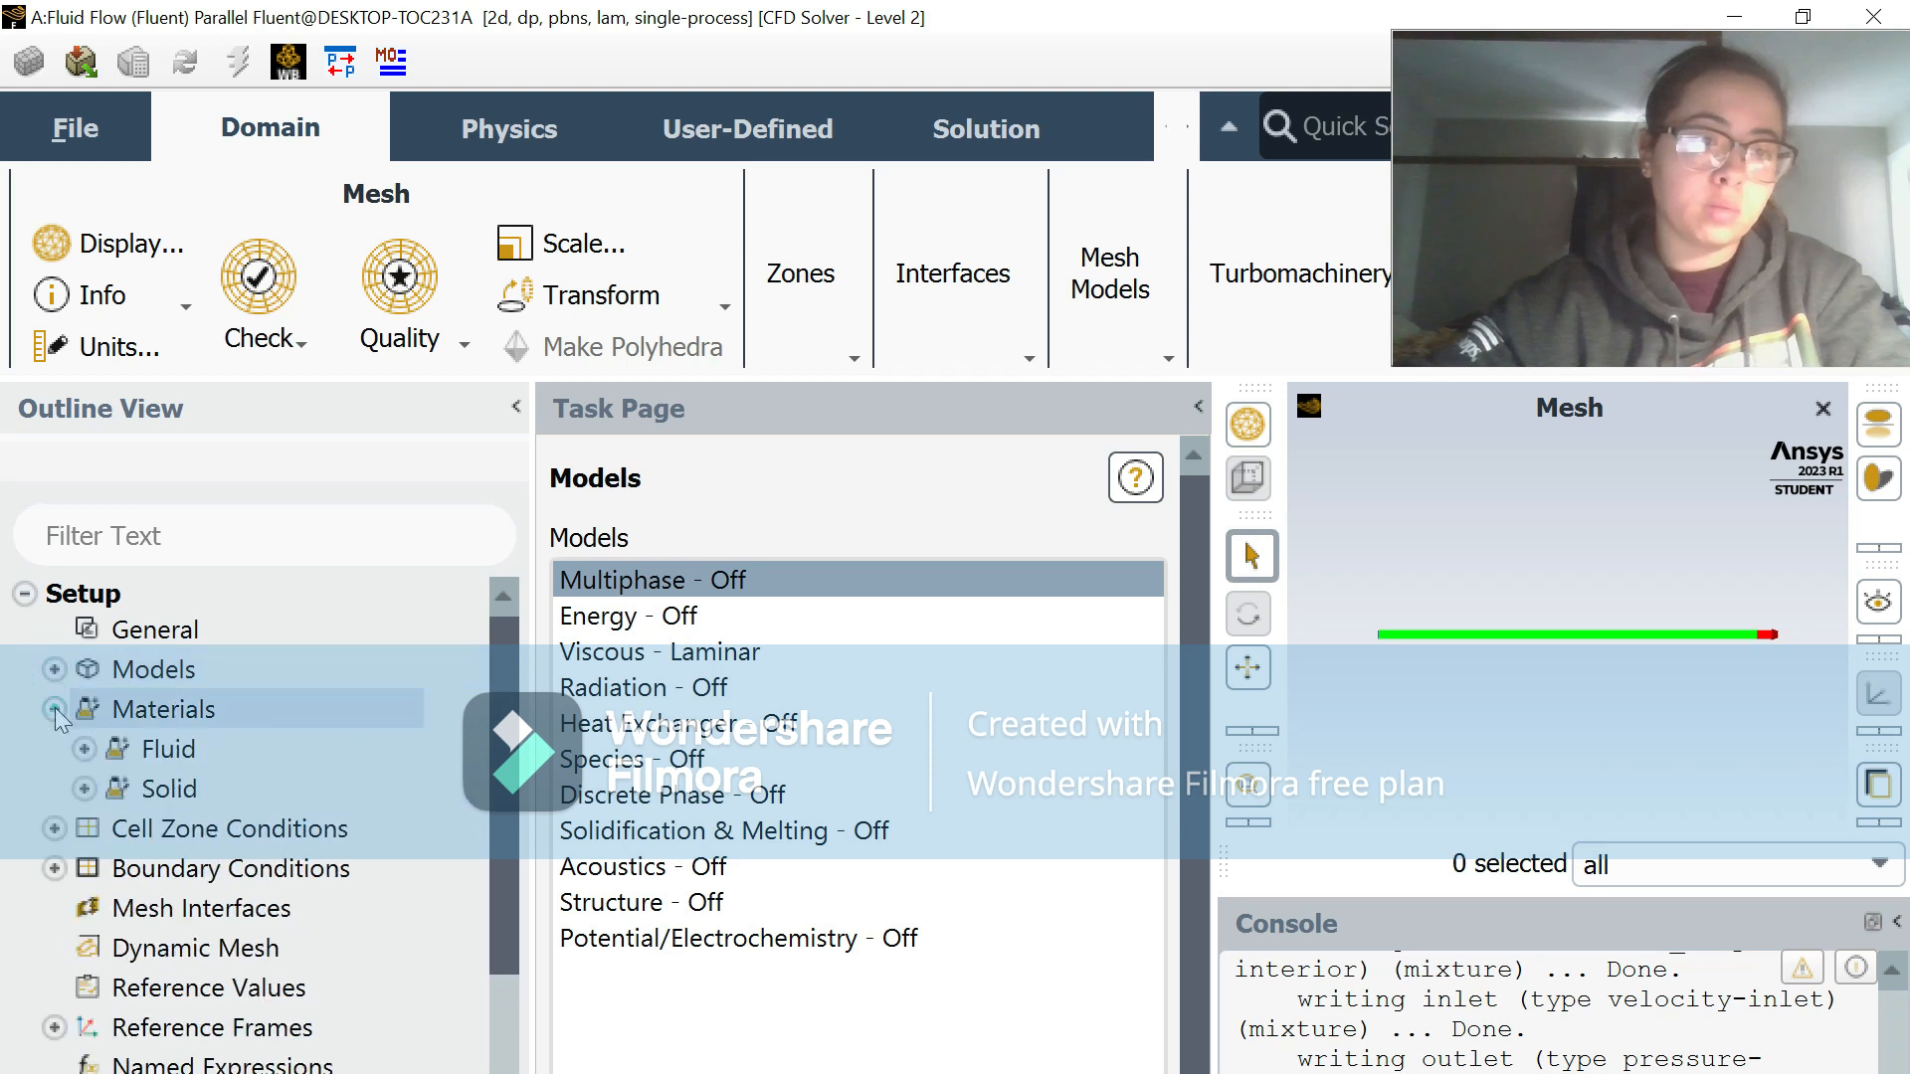
{"action": "left_click", "coordinate": [85, 749]}
{"action": "double_click", "coordinate": [179, 789]}
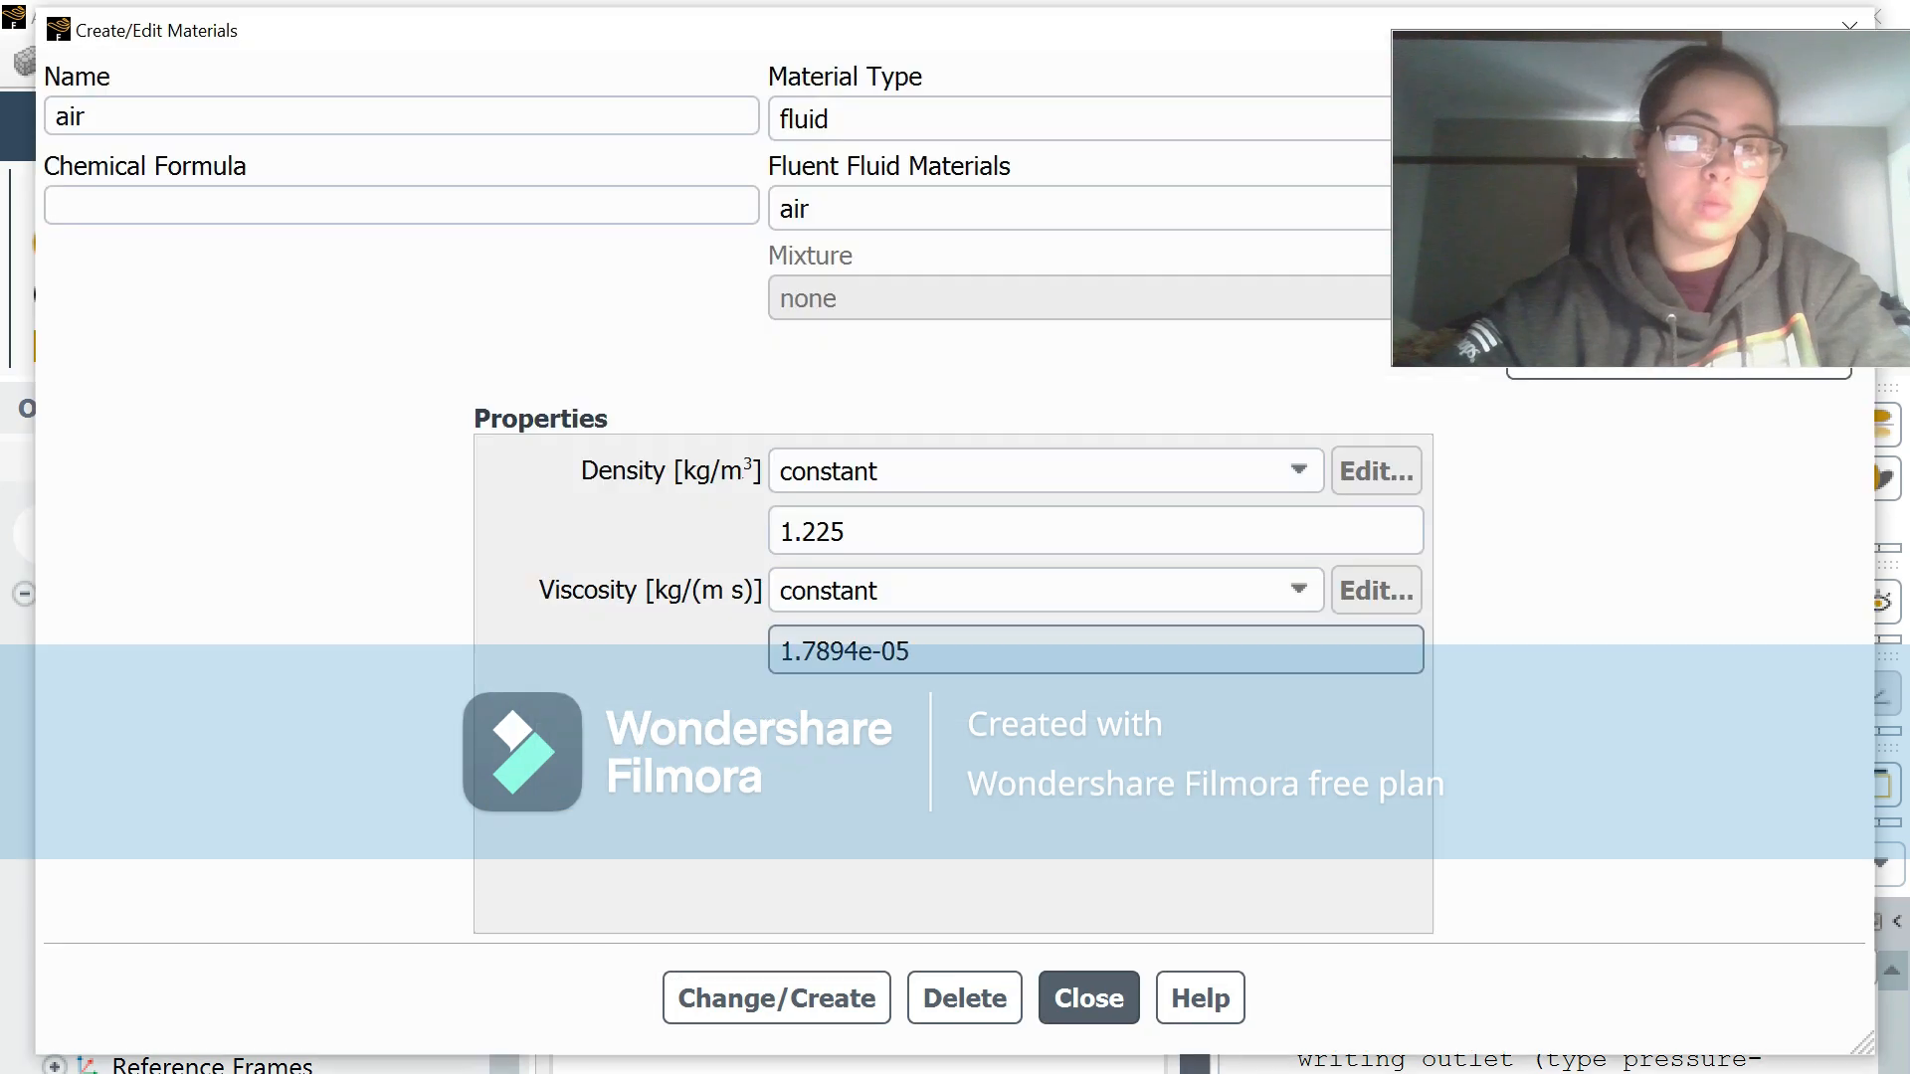
{"action": "key", "text": "BackSpace"}
{"action": "key", "text": "BackSpace"}
{"action": "key", "text": "BackSpace"}
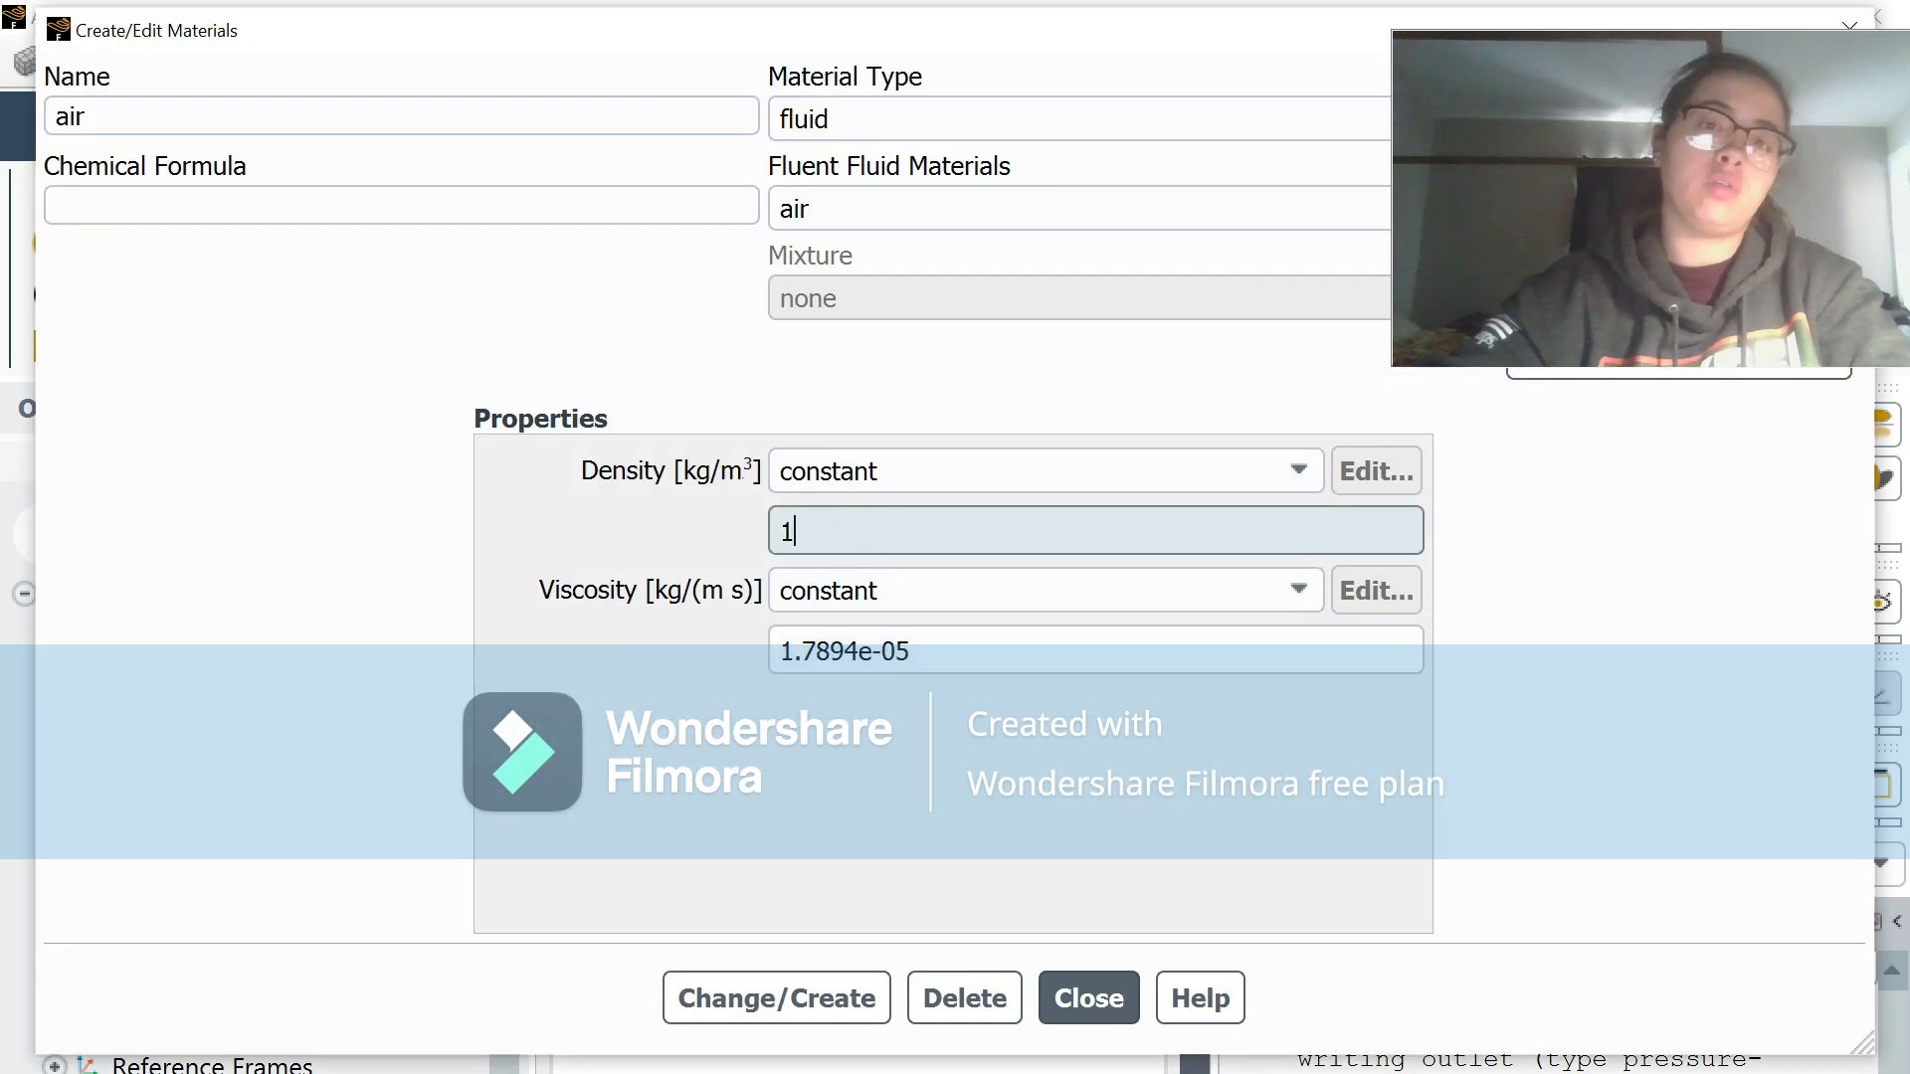
{"action": "left_click", "coordinate": [853, 651]}
{"action": "key", "text": "BackSpace"}
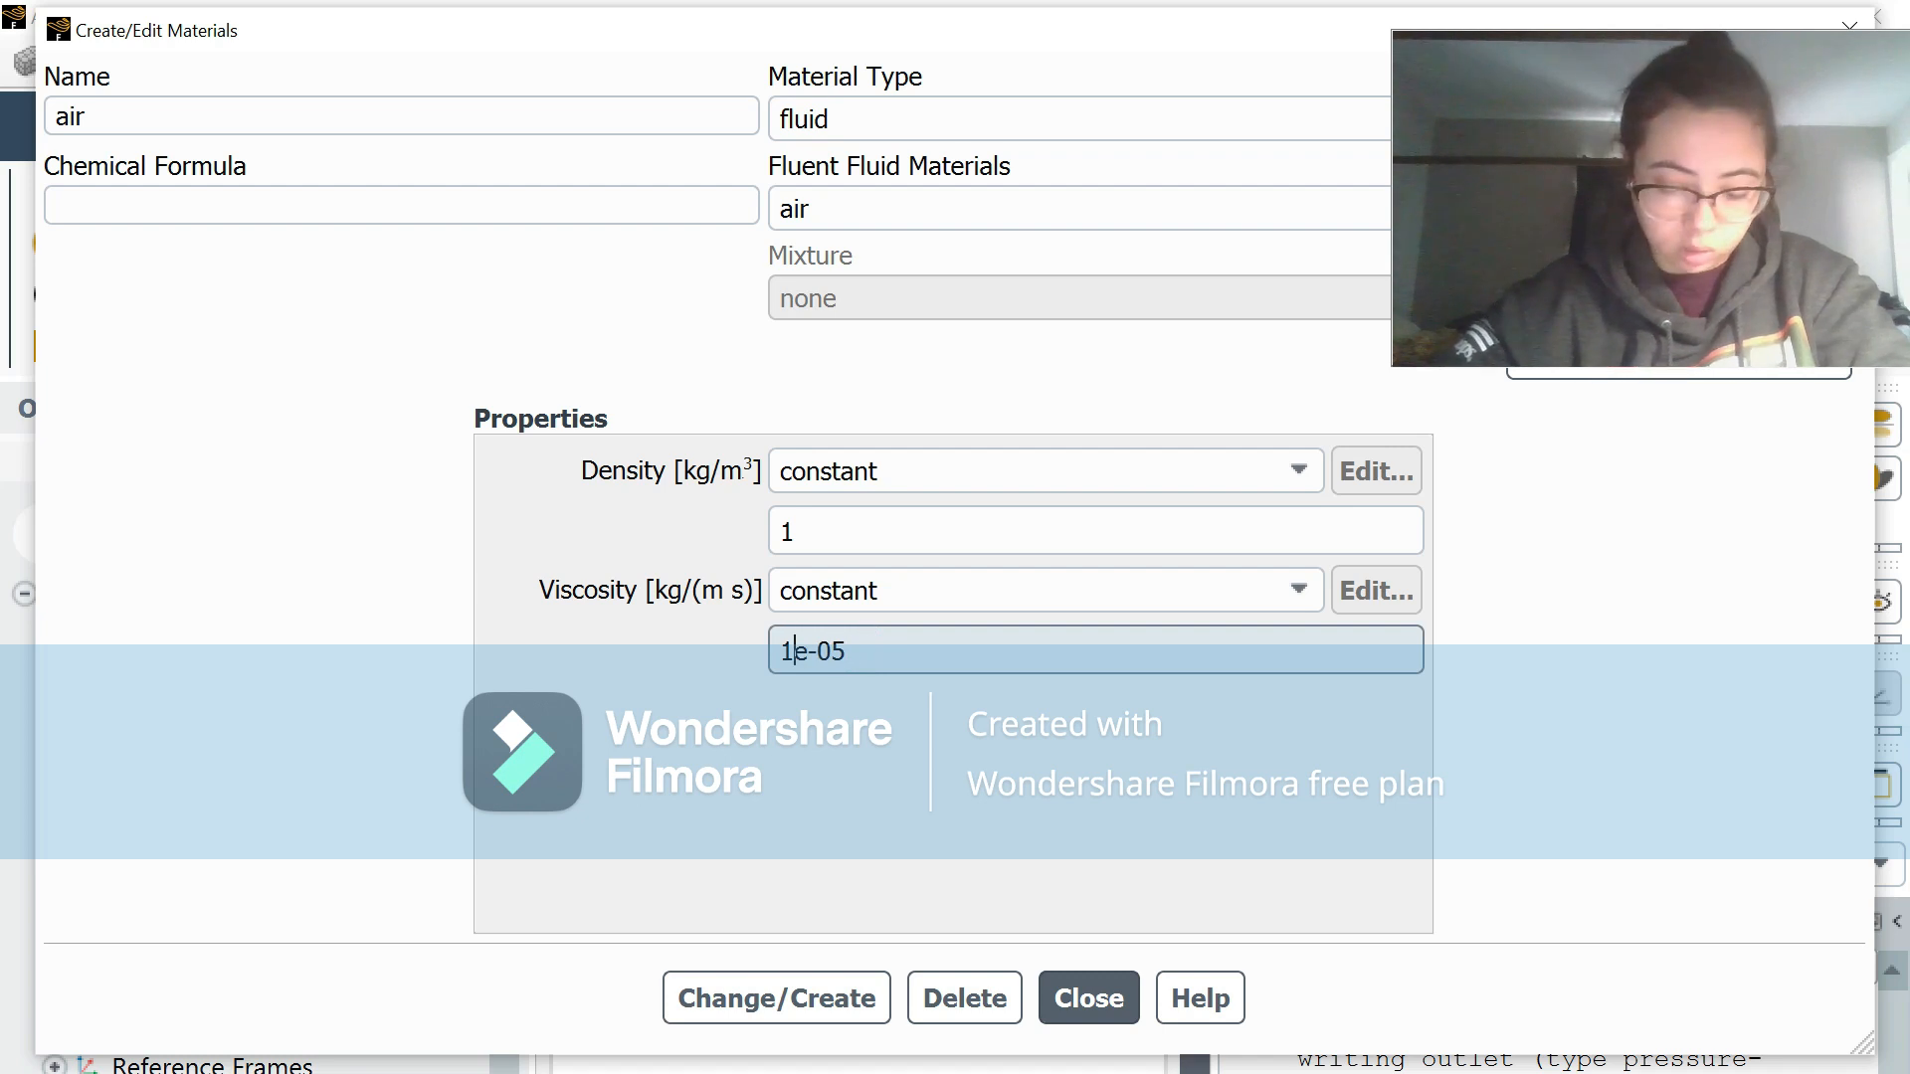
{"action": "left_click", "coordinate": [855, 997]}
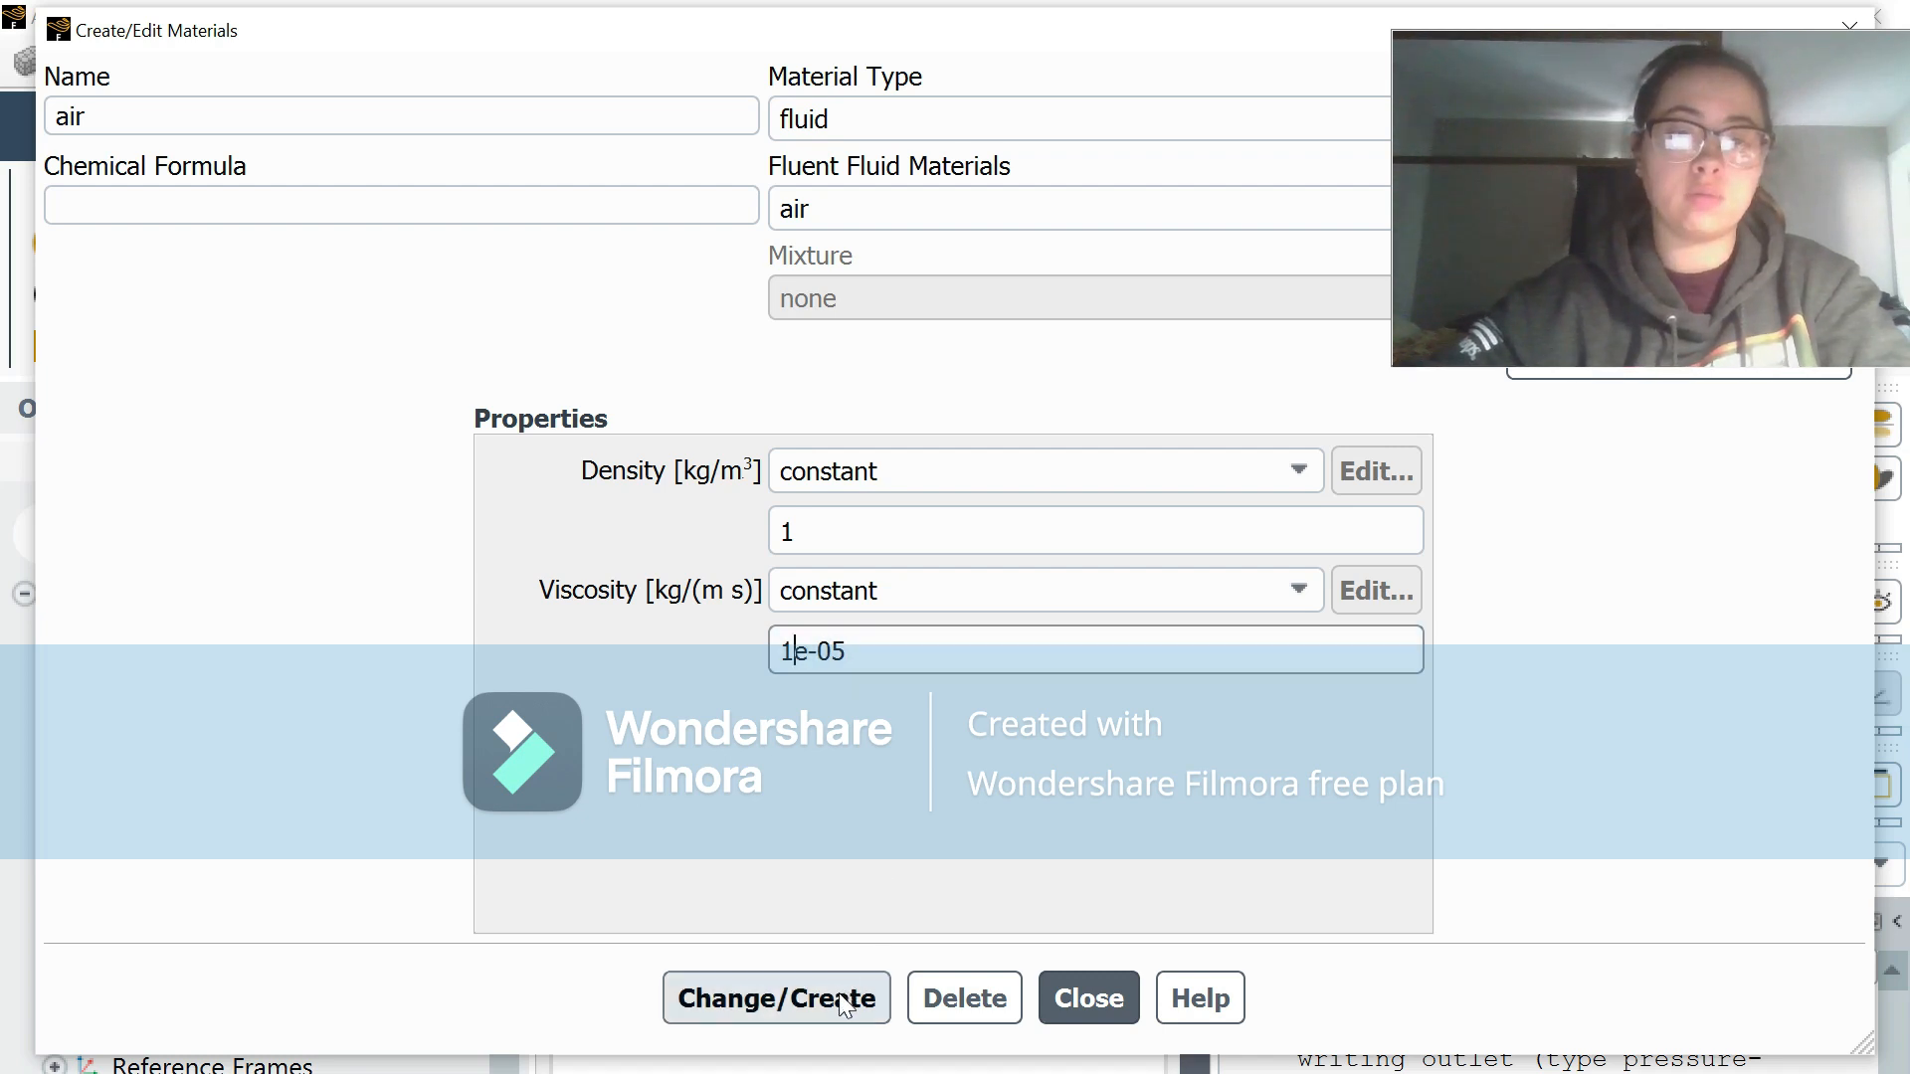
{"action": "left_click", "coordinate": [1087, 995]}
Step: Check the material assigned to the surface_body fluid zone in the cell zone conditions
{"action": "scroll", "coordinate": [367, 748], "scroll_direction": "down", "scroll_amount": 3}
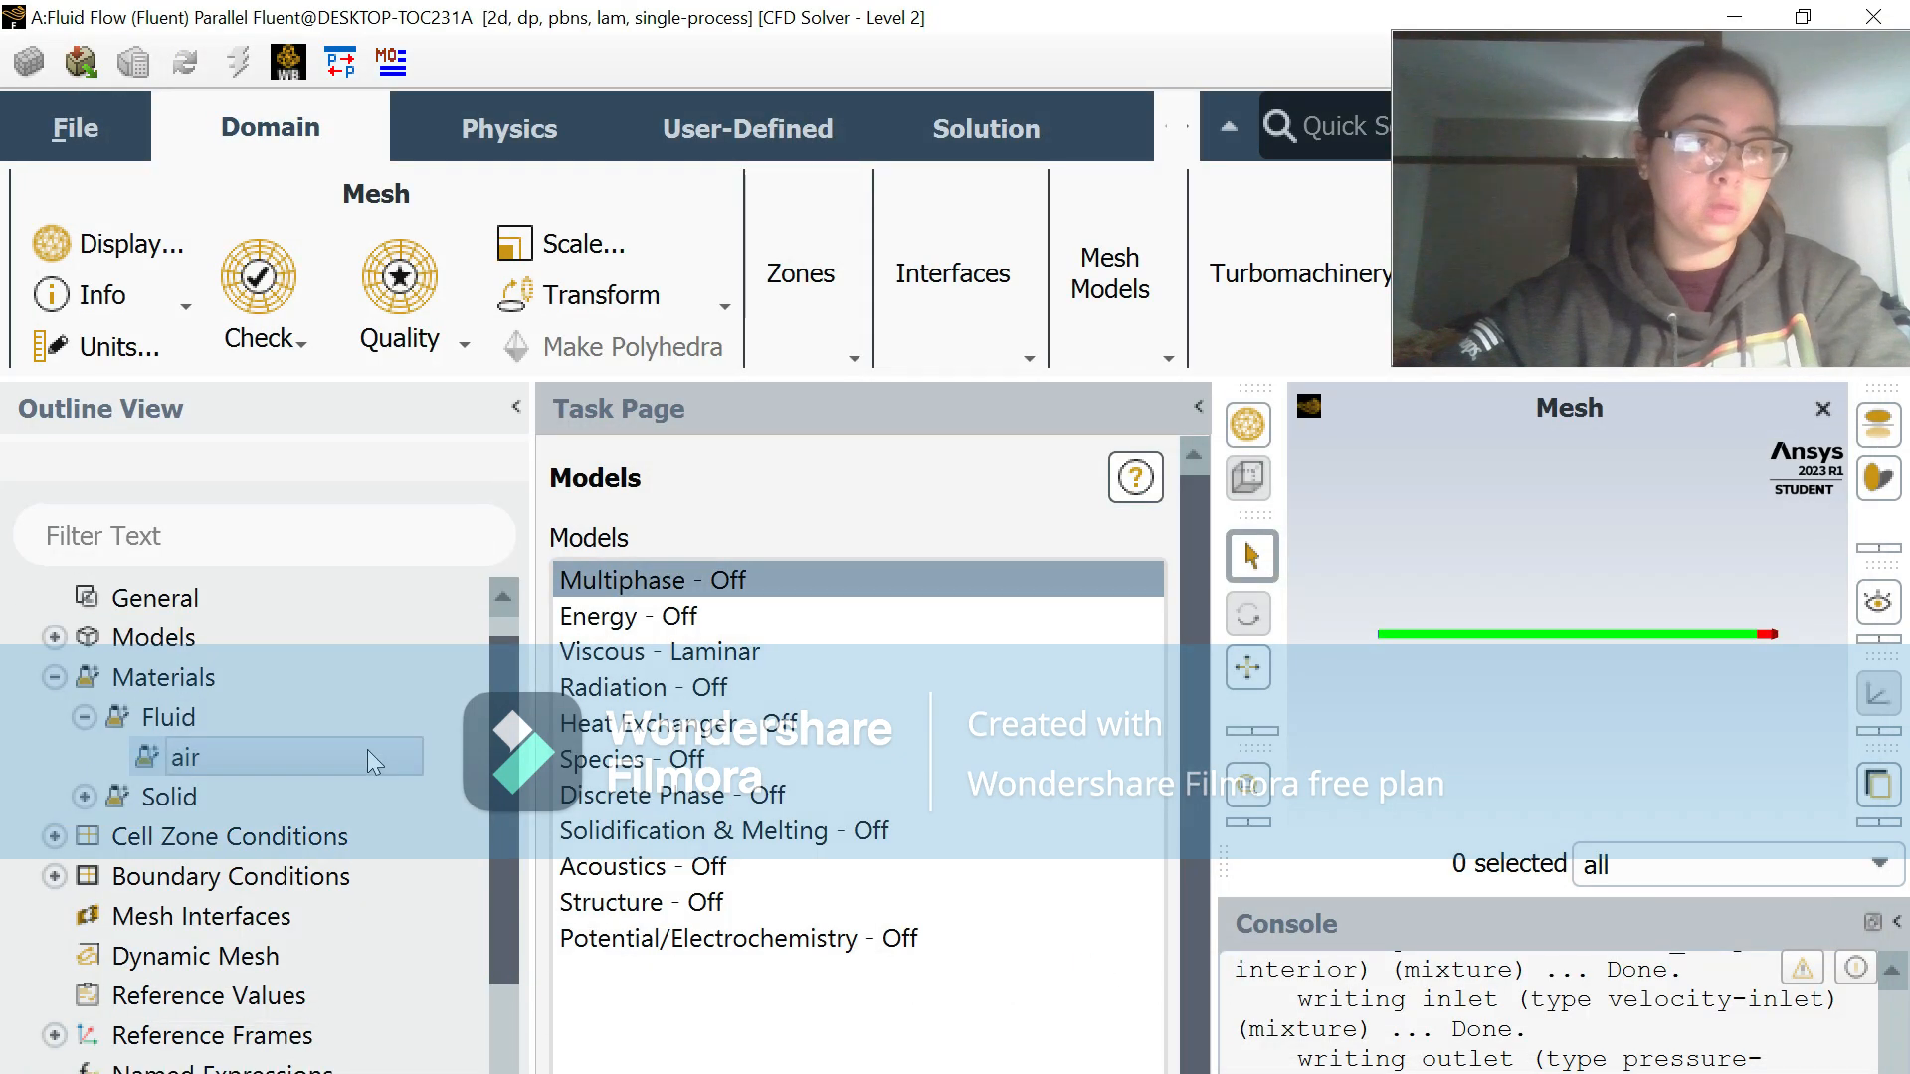
{"action": "double_click", "coordinate": [283, 761]}
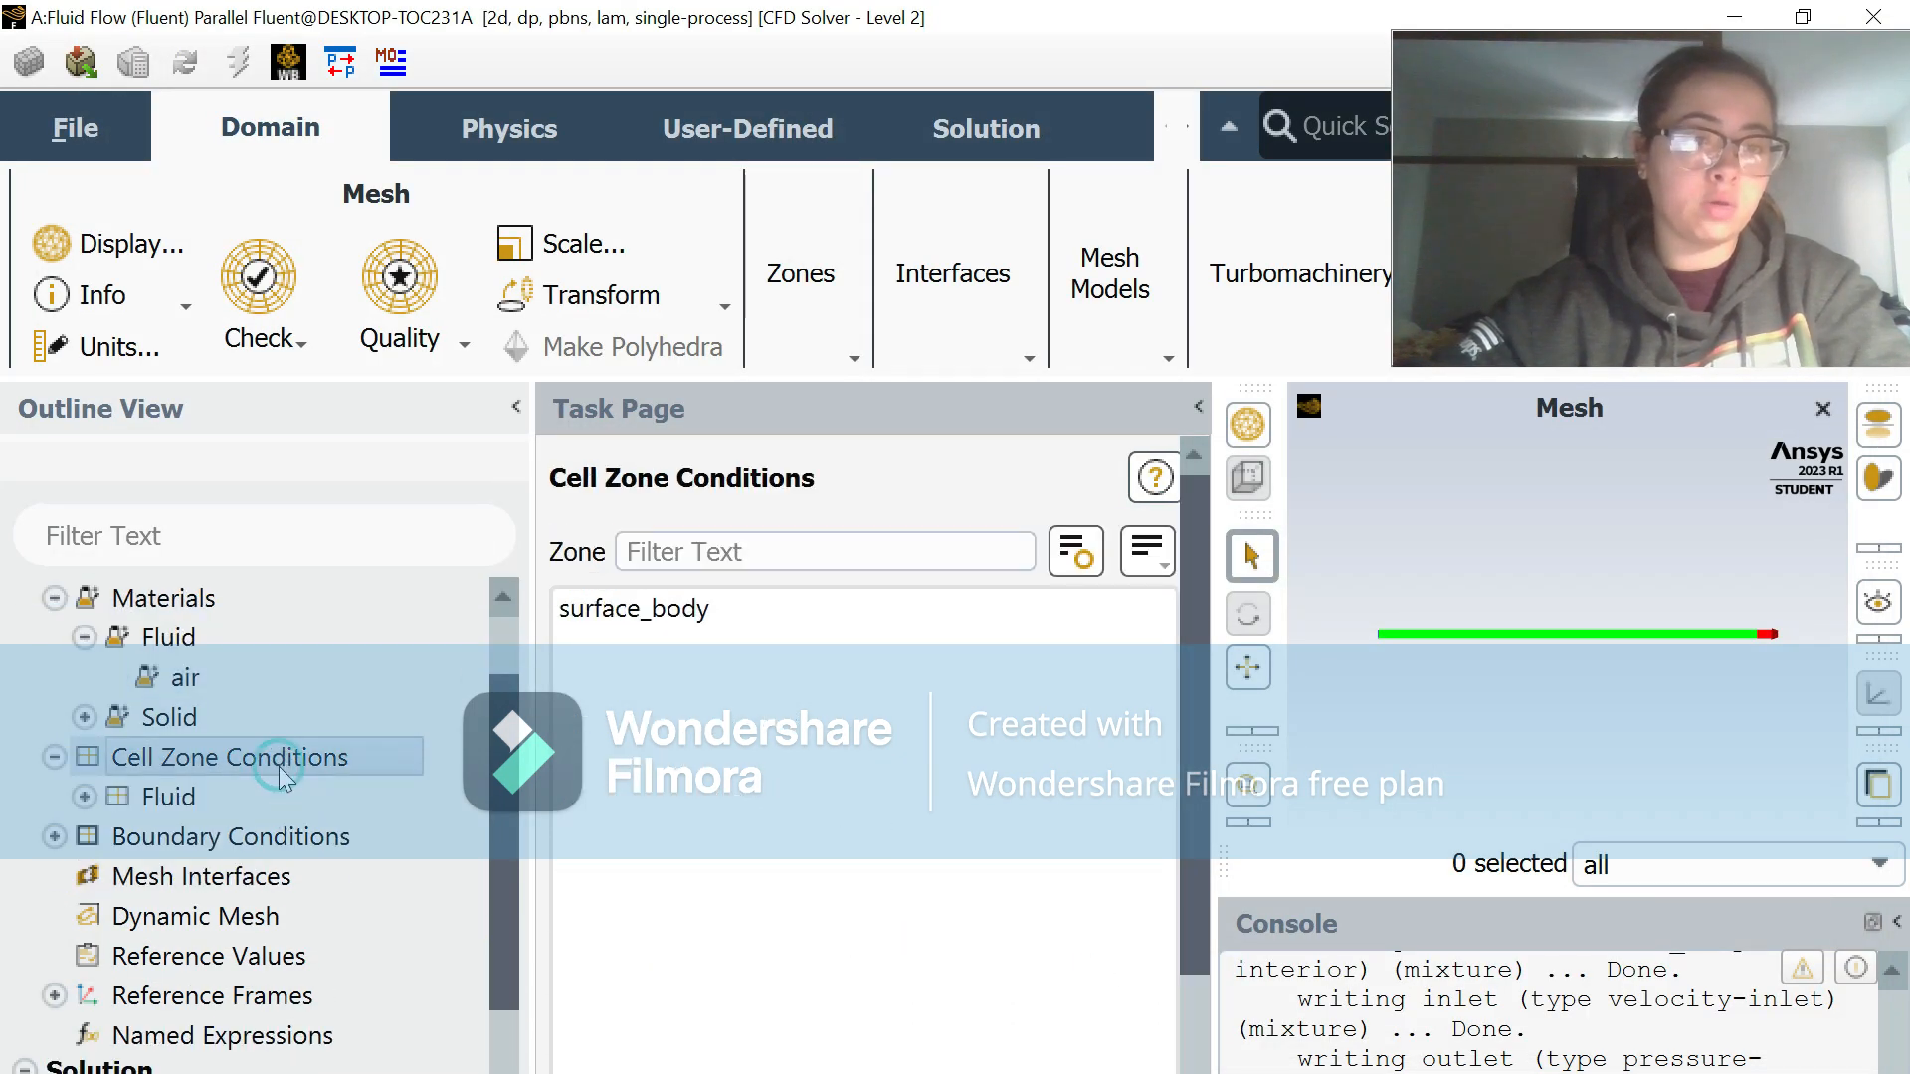
{"action": "double_click", "coordinate": [255, 796]}
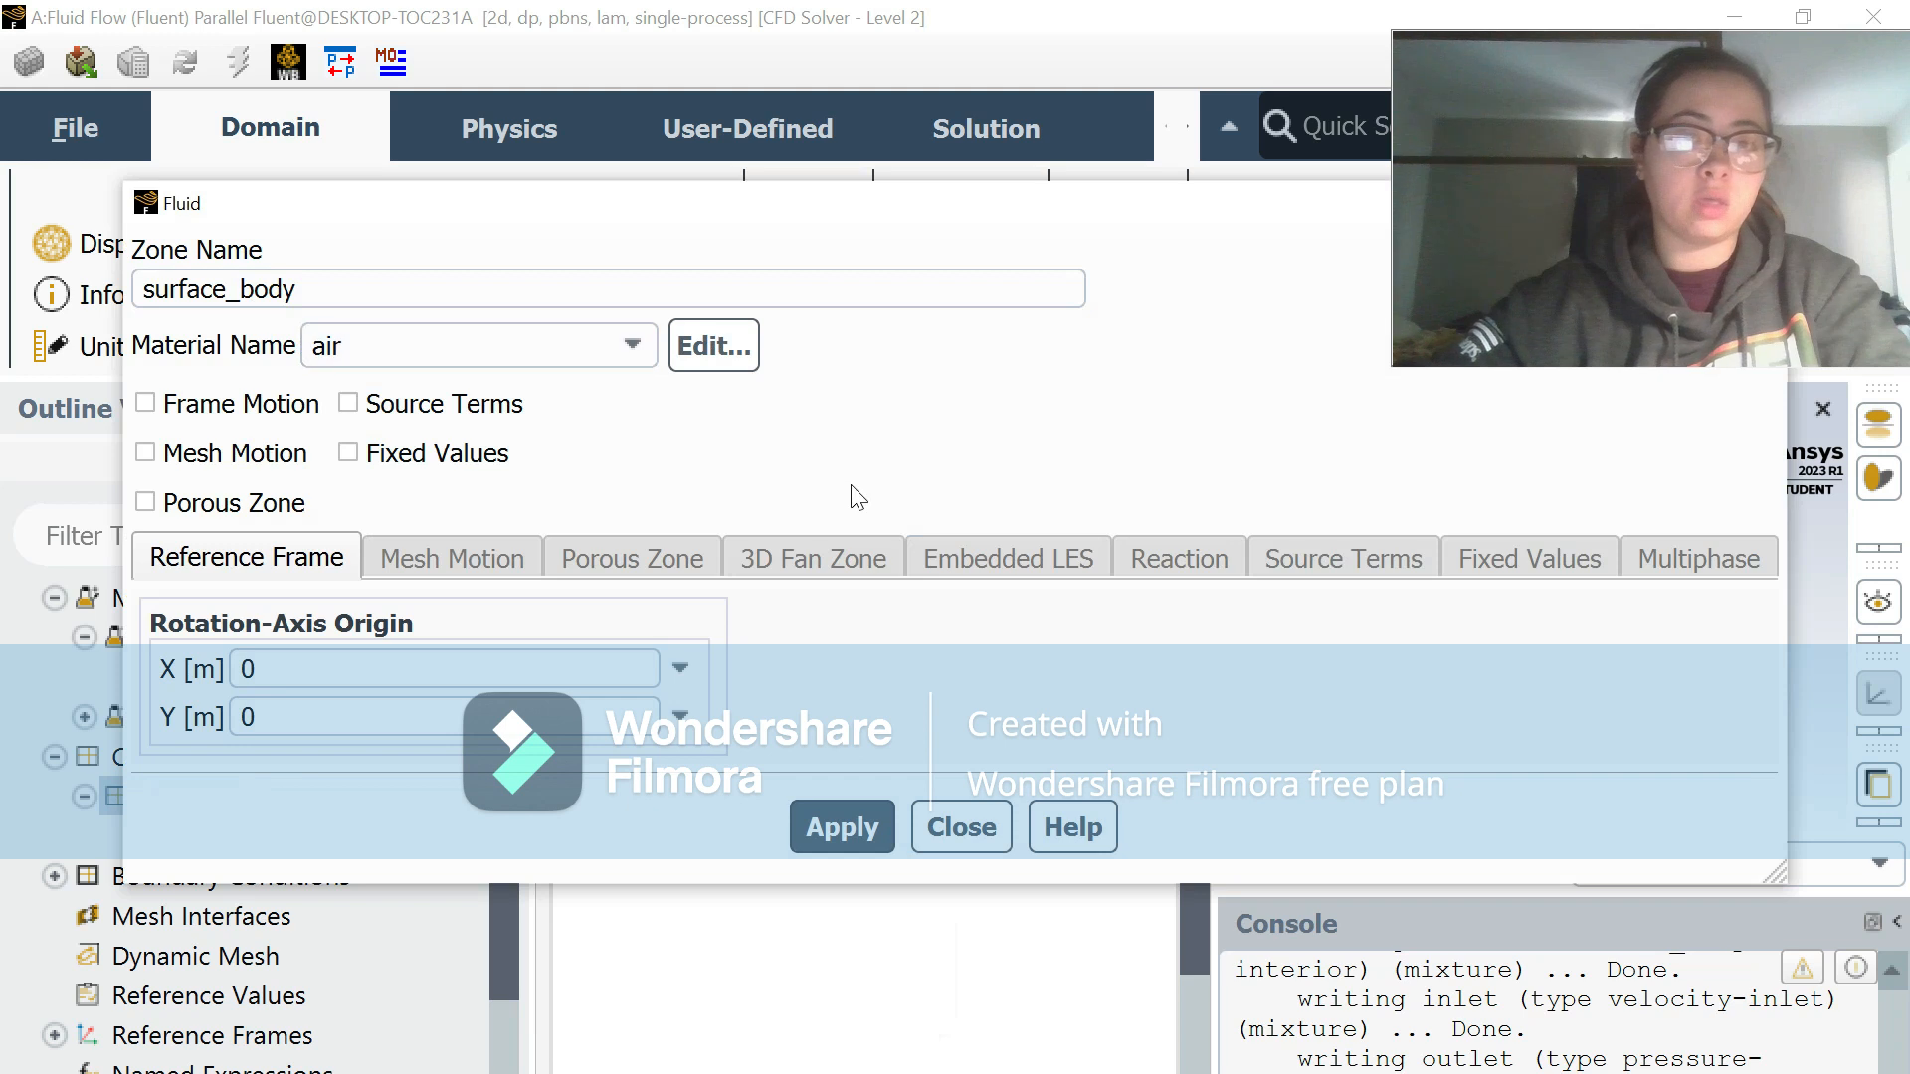
{"action": "left_click", "coordinate": [960, 827]}
Step: Set the velocity magnitude of the inlet boundary condition to 0.2 m/s and apply it
{"action": "scroll", "coordinate": [378, 794], "scroll_direction": "down", "scroll_amount": 2}
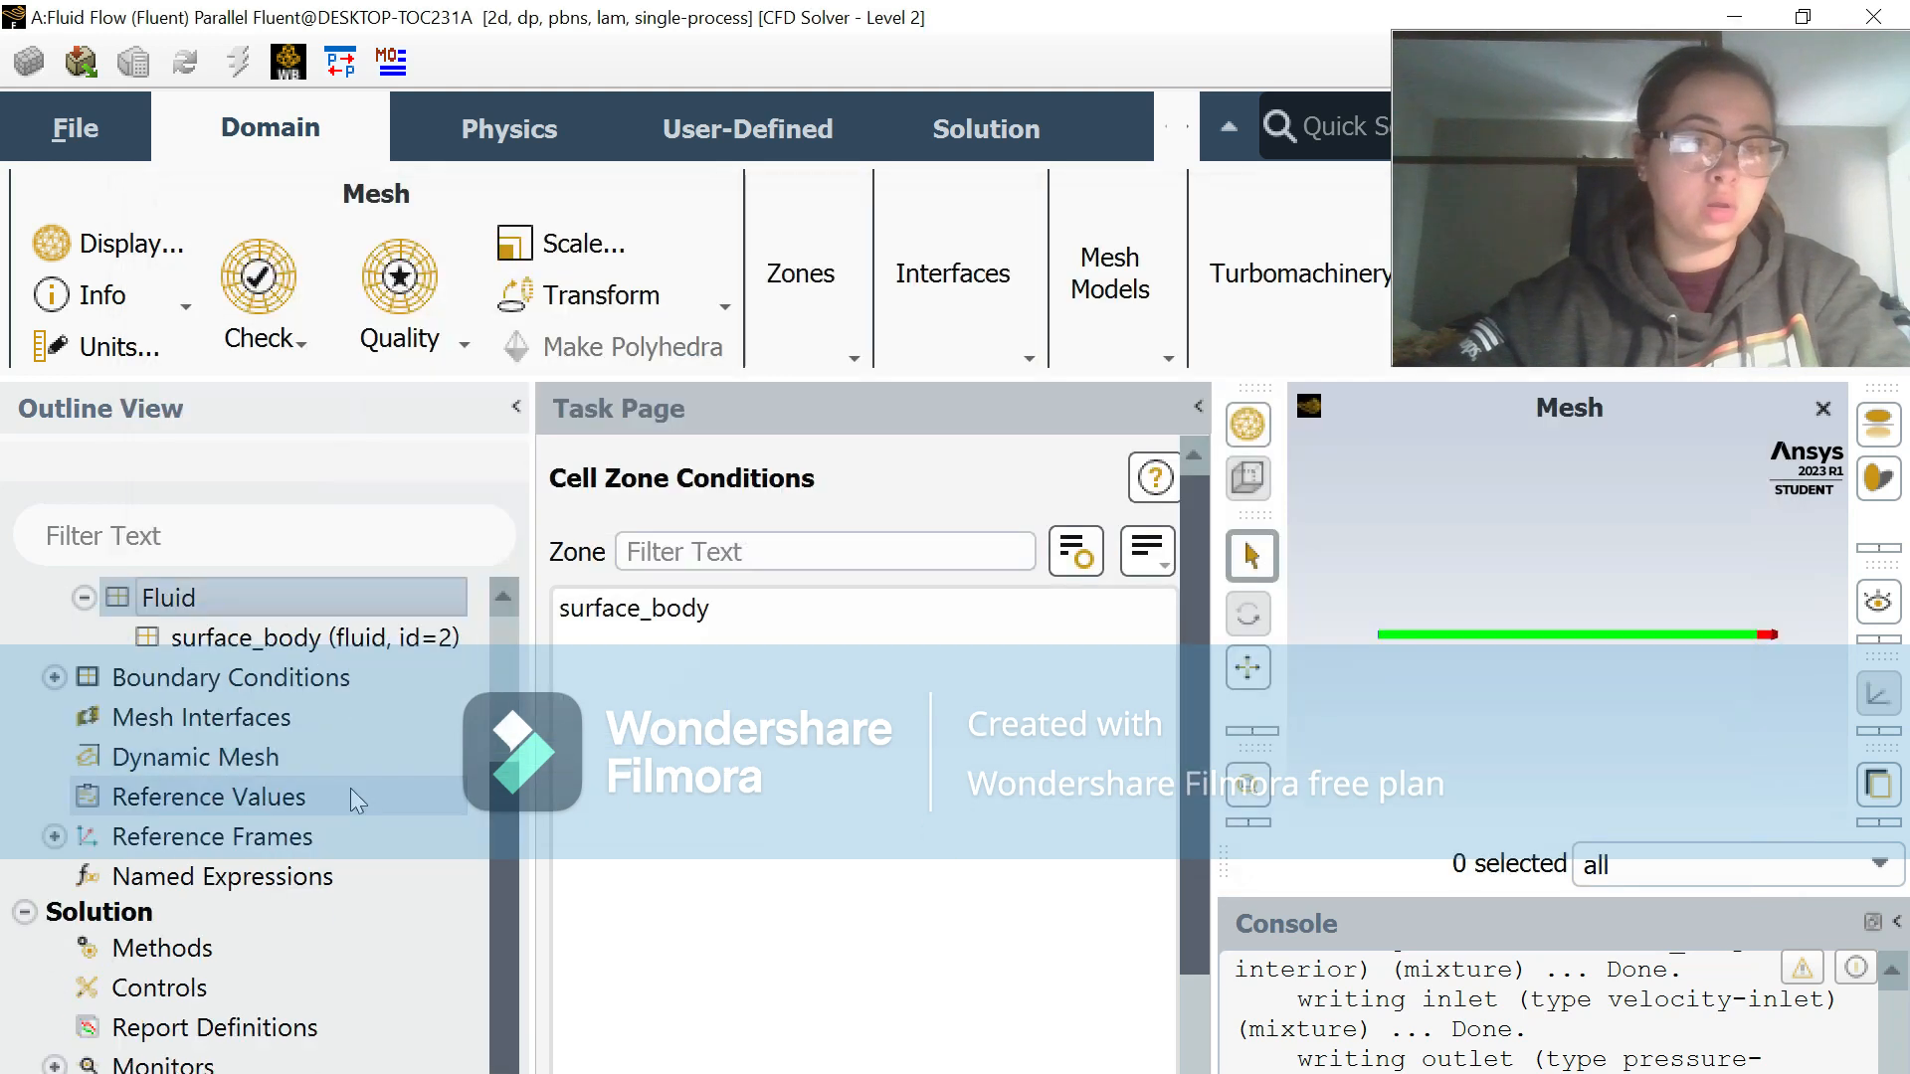
{"action": "double_click", "coordinate": [313, 678]}
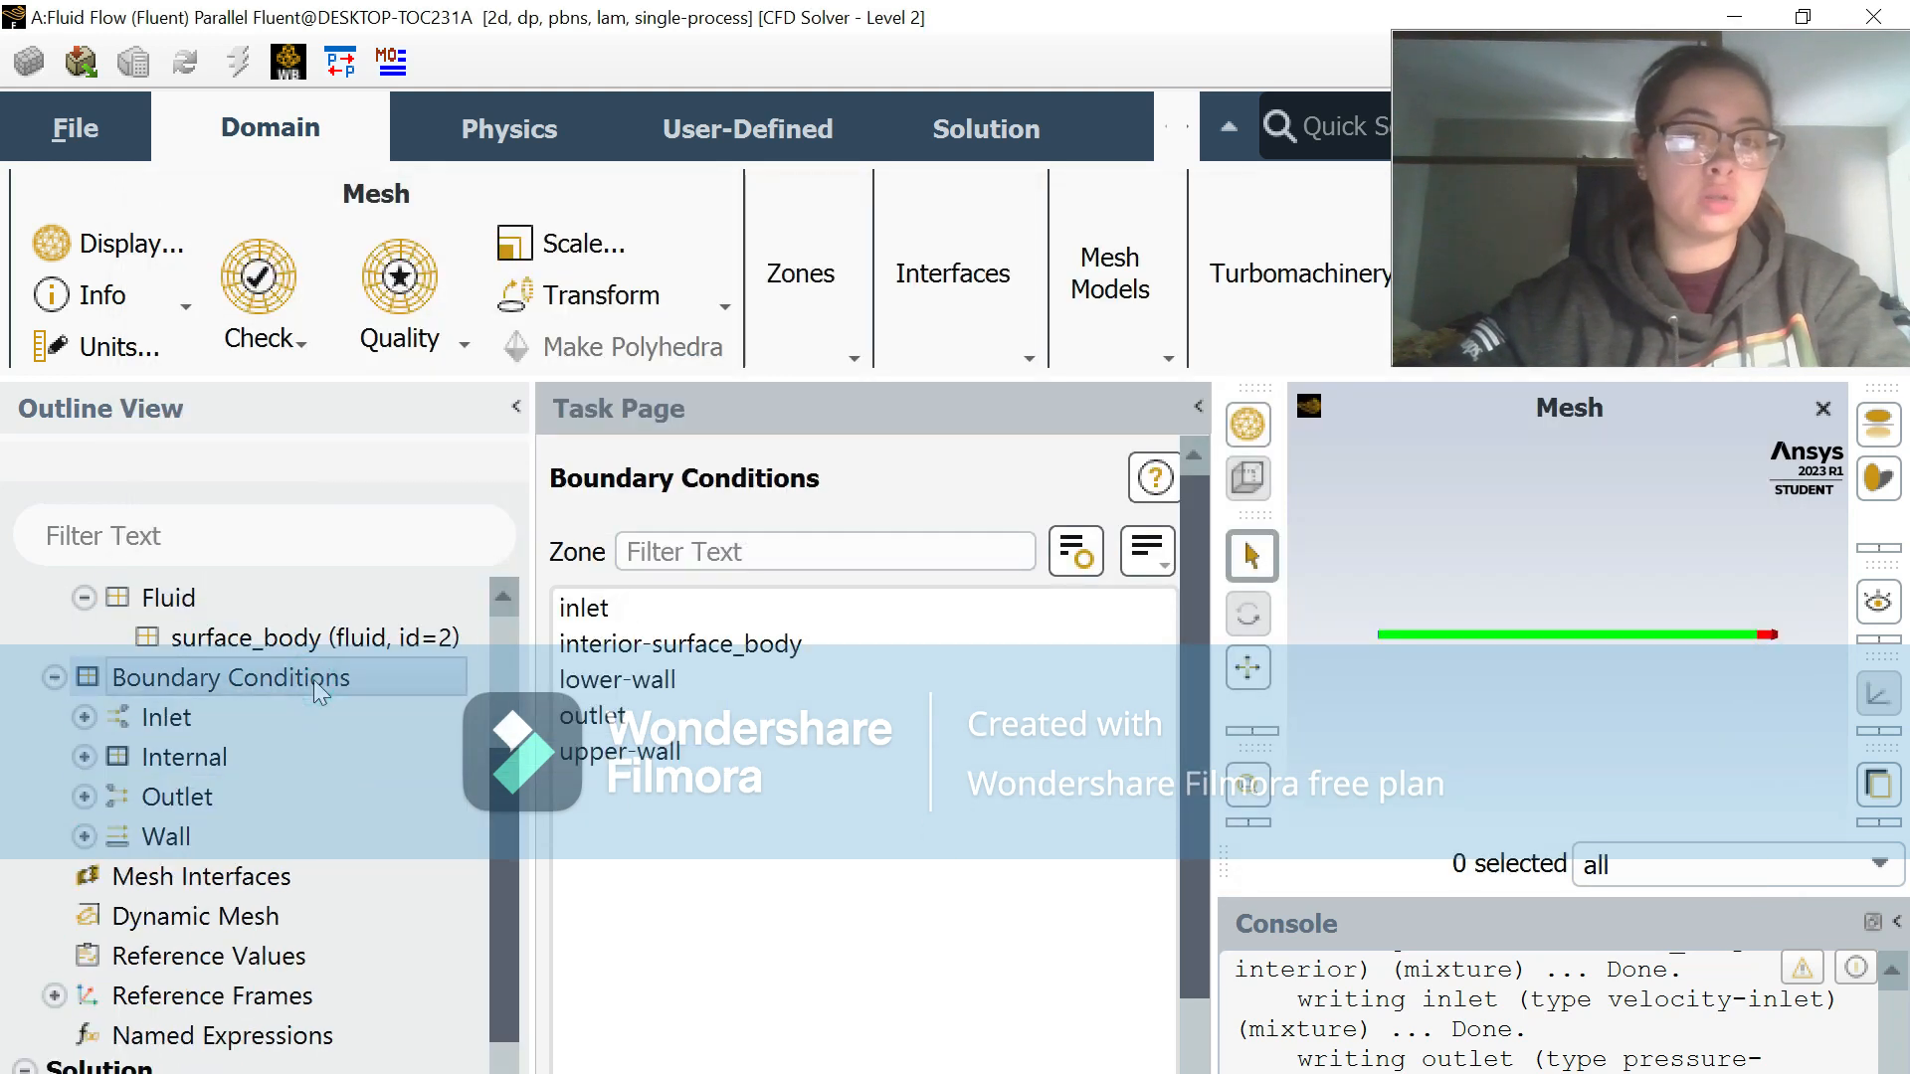
{"action": "left_click", "coordinate": [748, 602]}
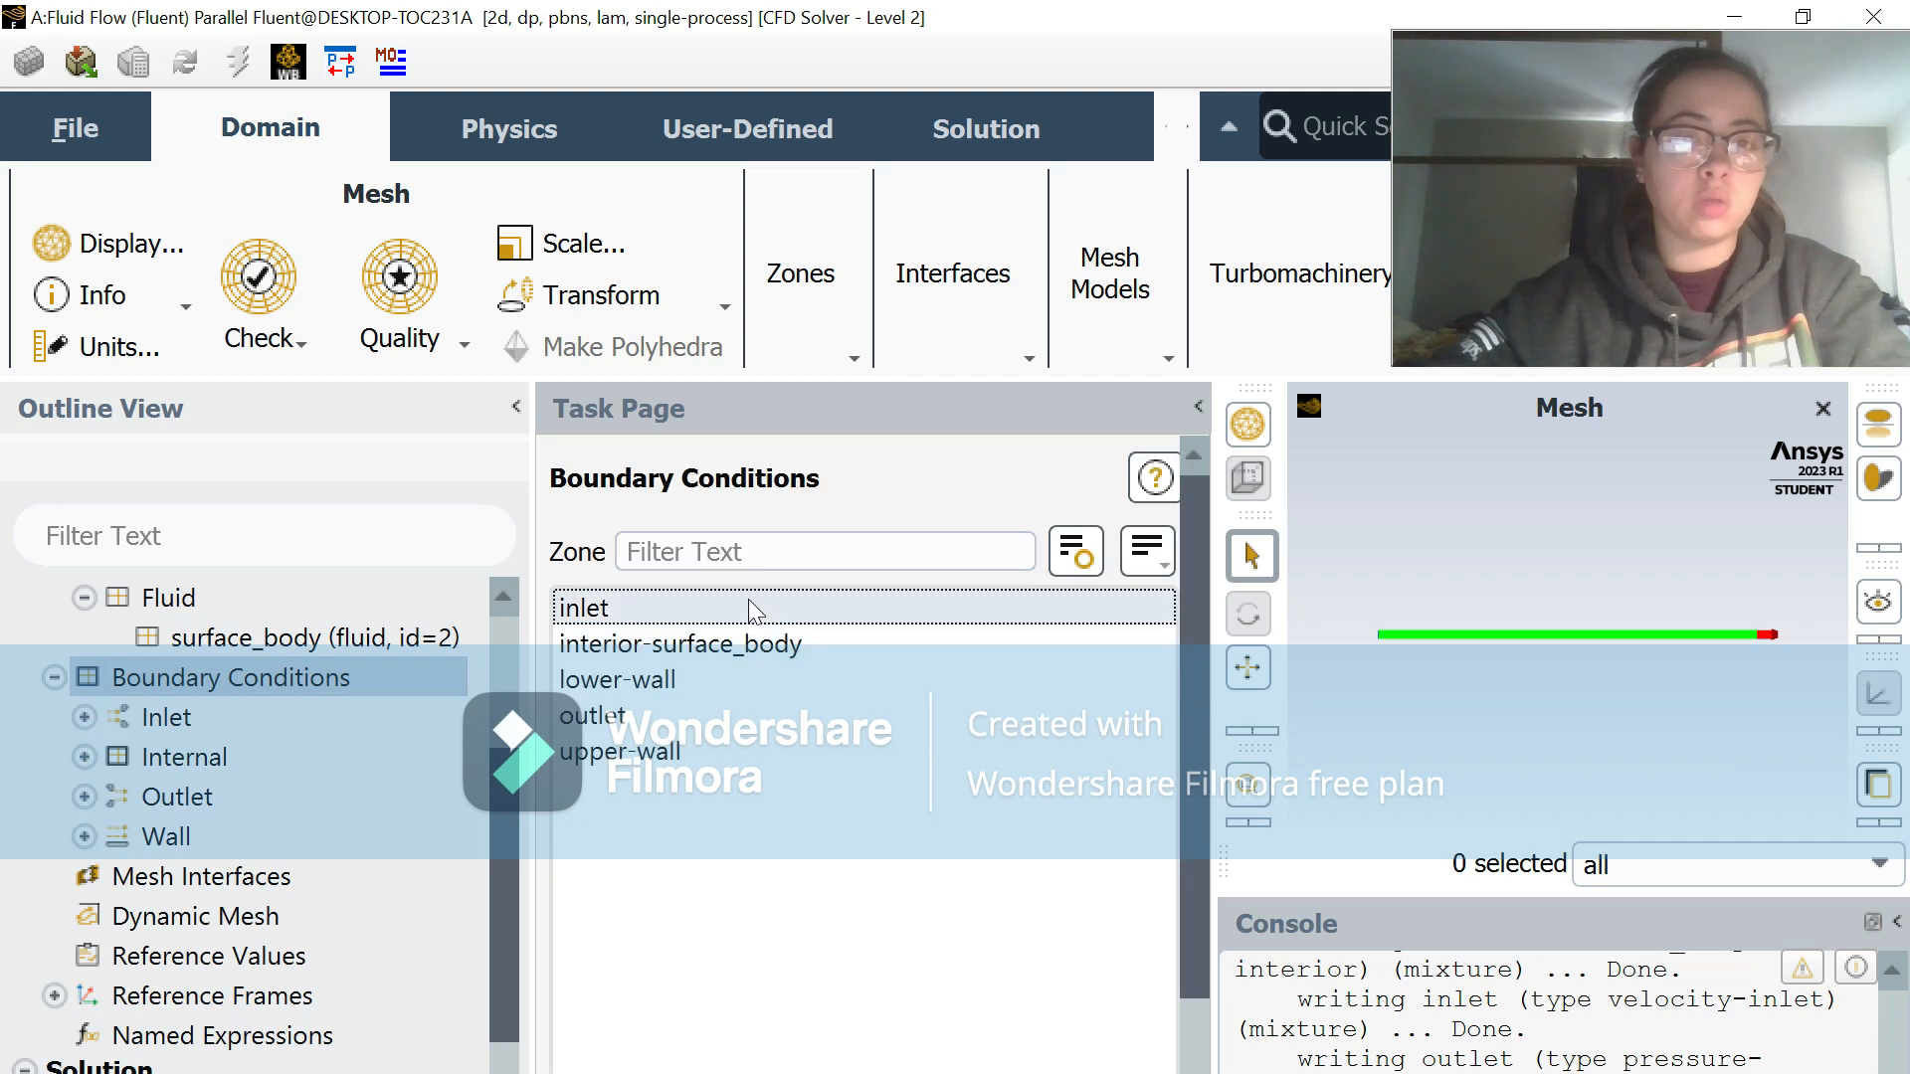
{"action": "scroll", "coordinate": [825, 778], "scroll_direction": "down", "scroll_amount": 5}
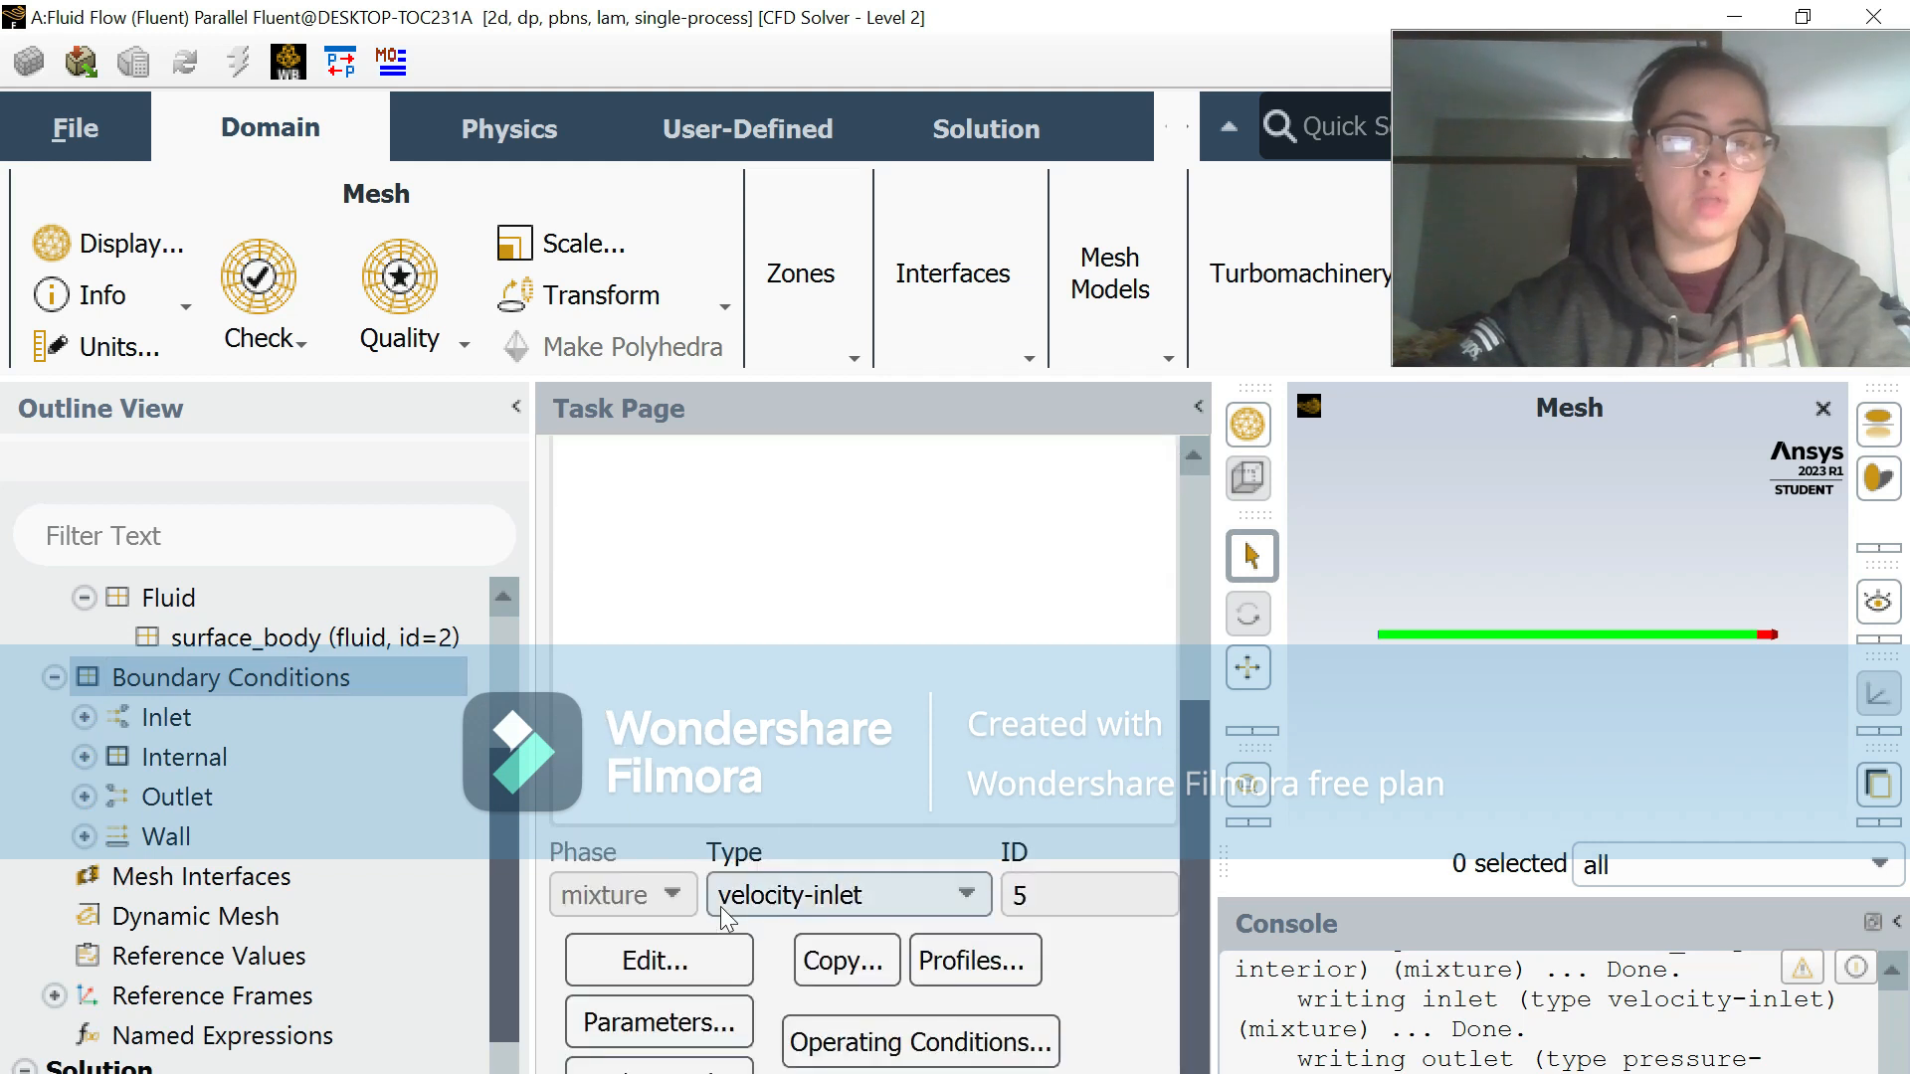
{"action": "left_click", "coordinate": [672, 962]}
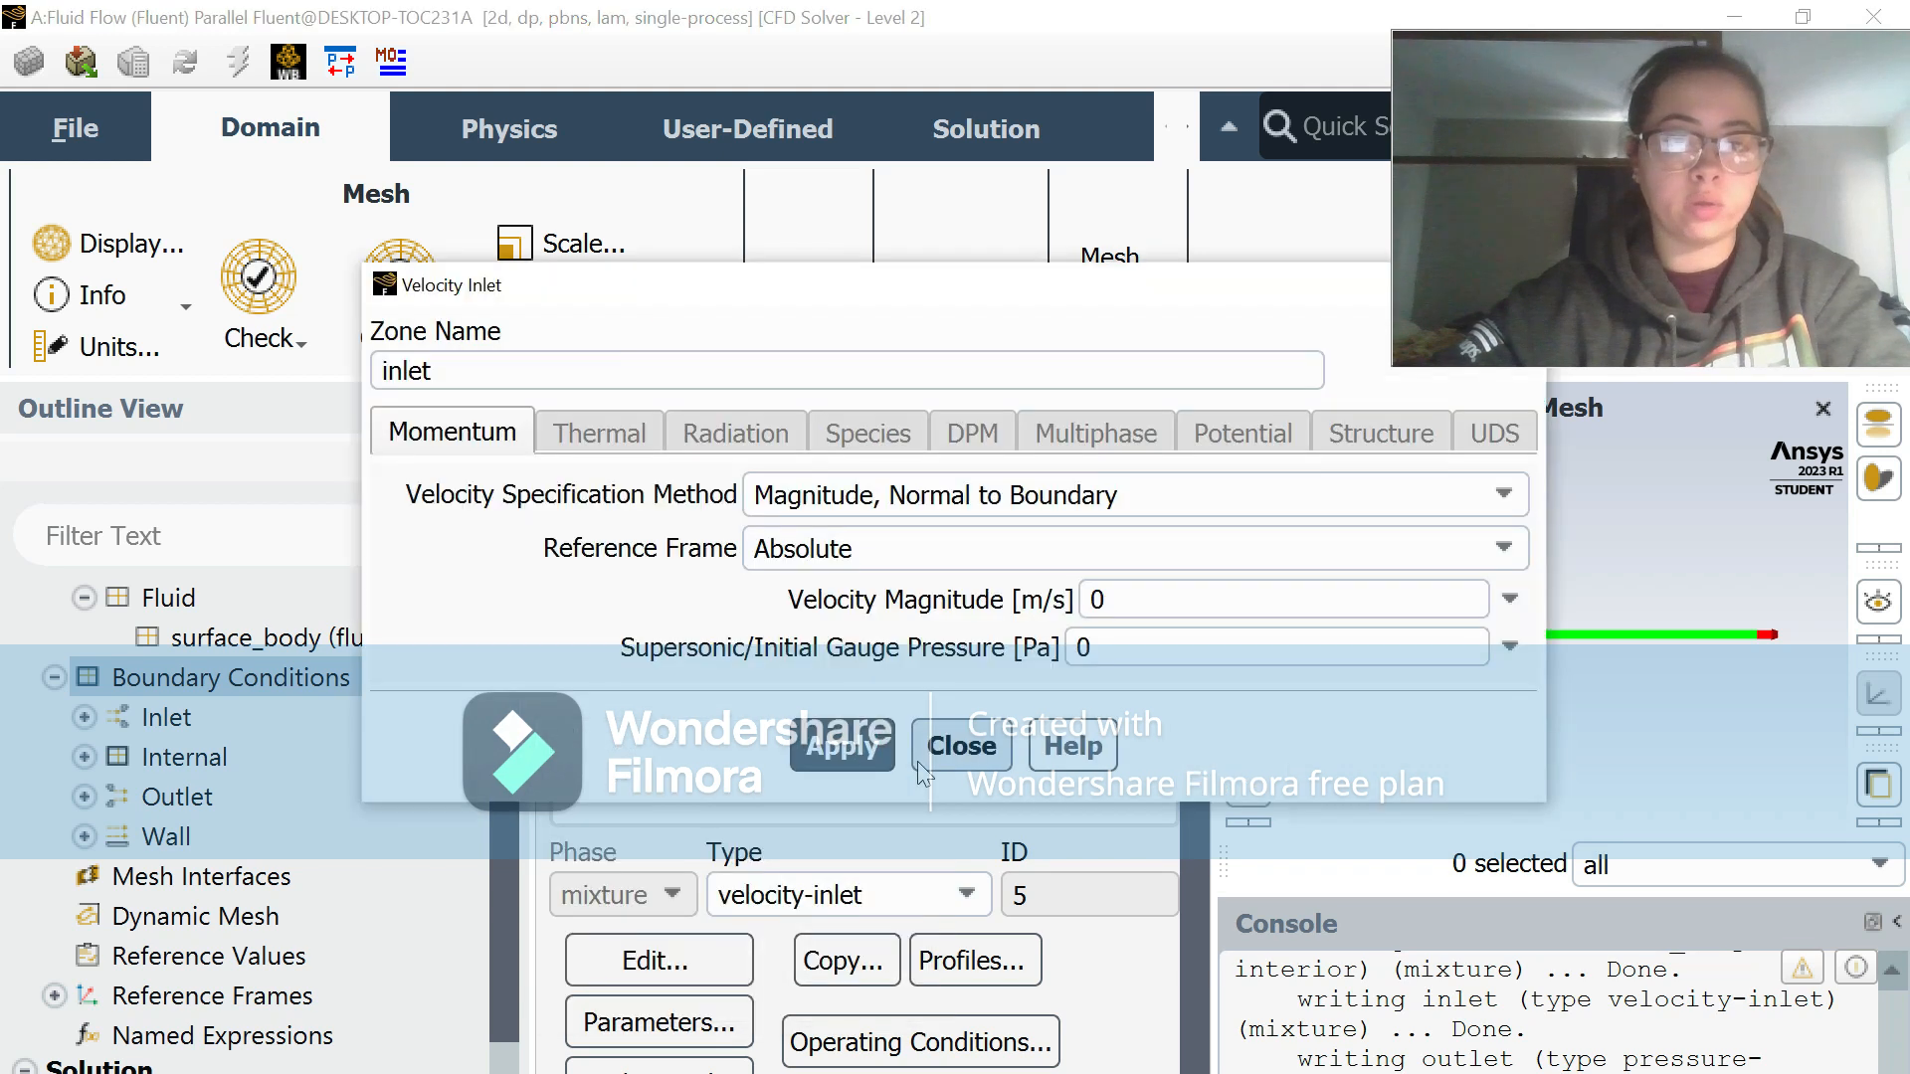
{"action": "left_click", "coordinate": [1143, 613]}
{"action": "type", "text": ".2"}
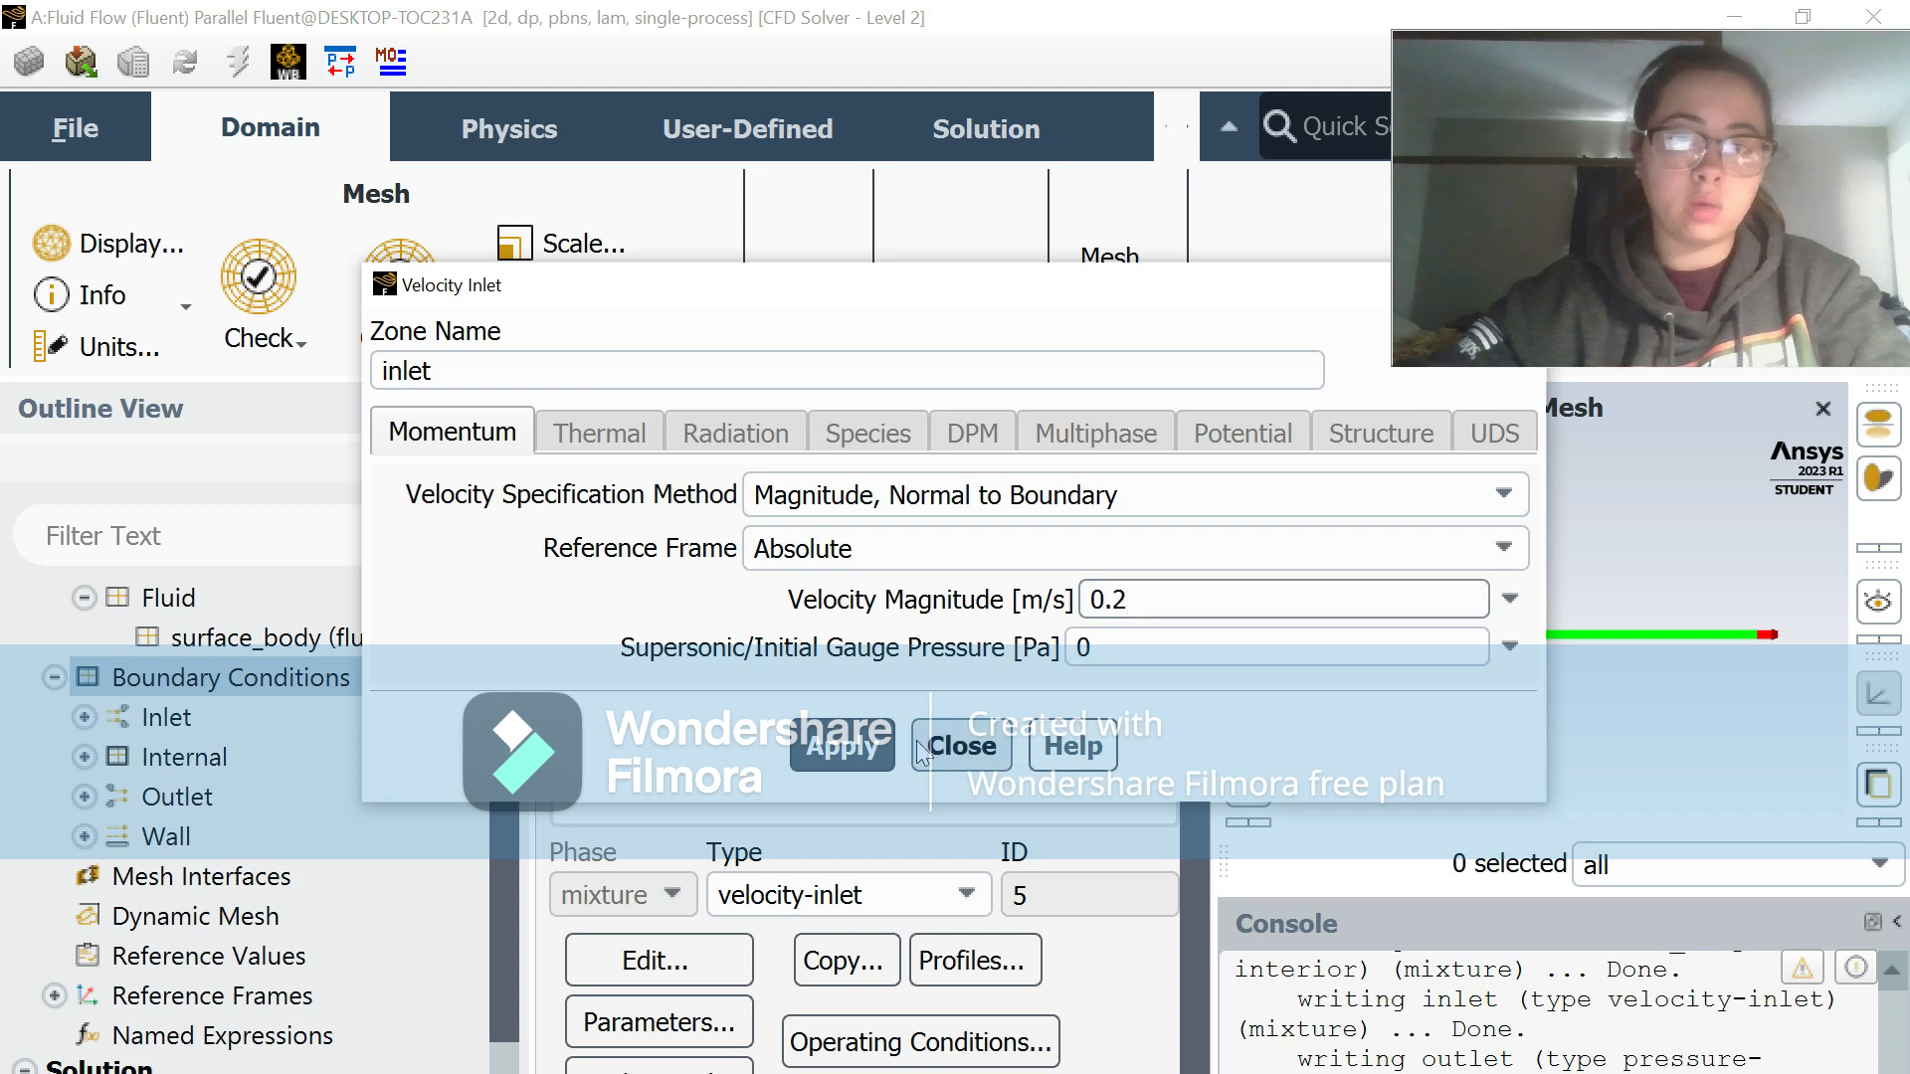
{"action": "left_click", "coordinate": [873, 746]}
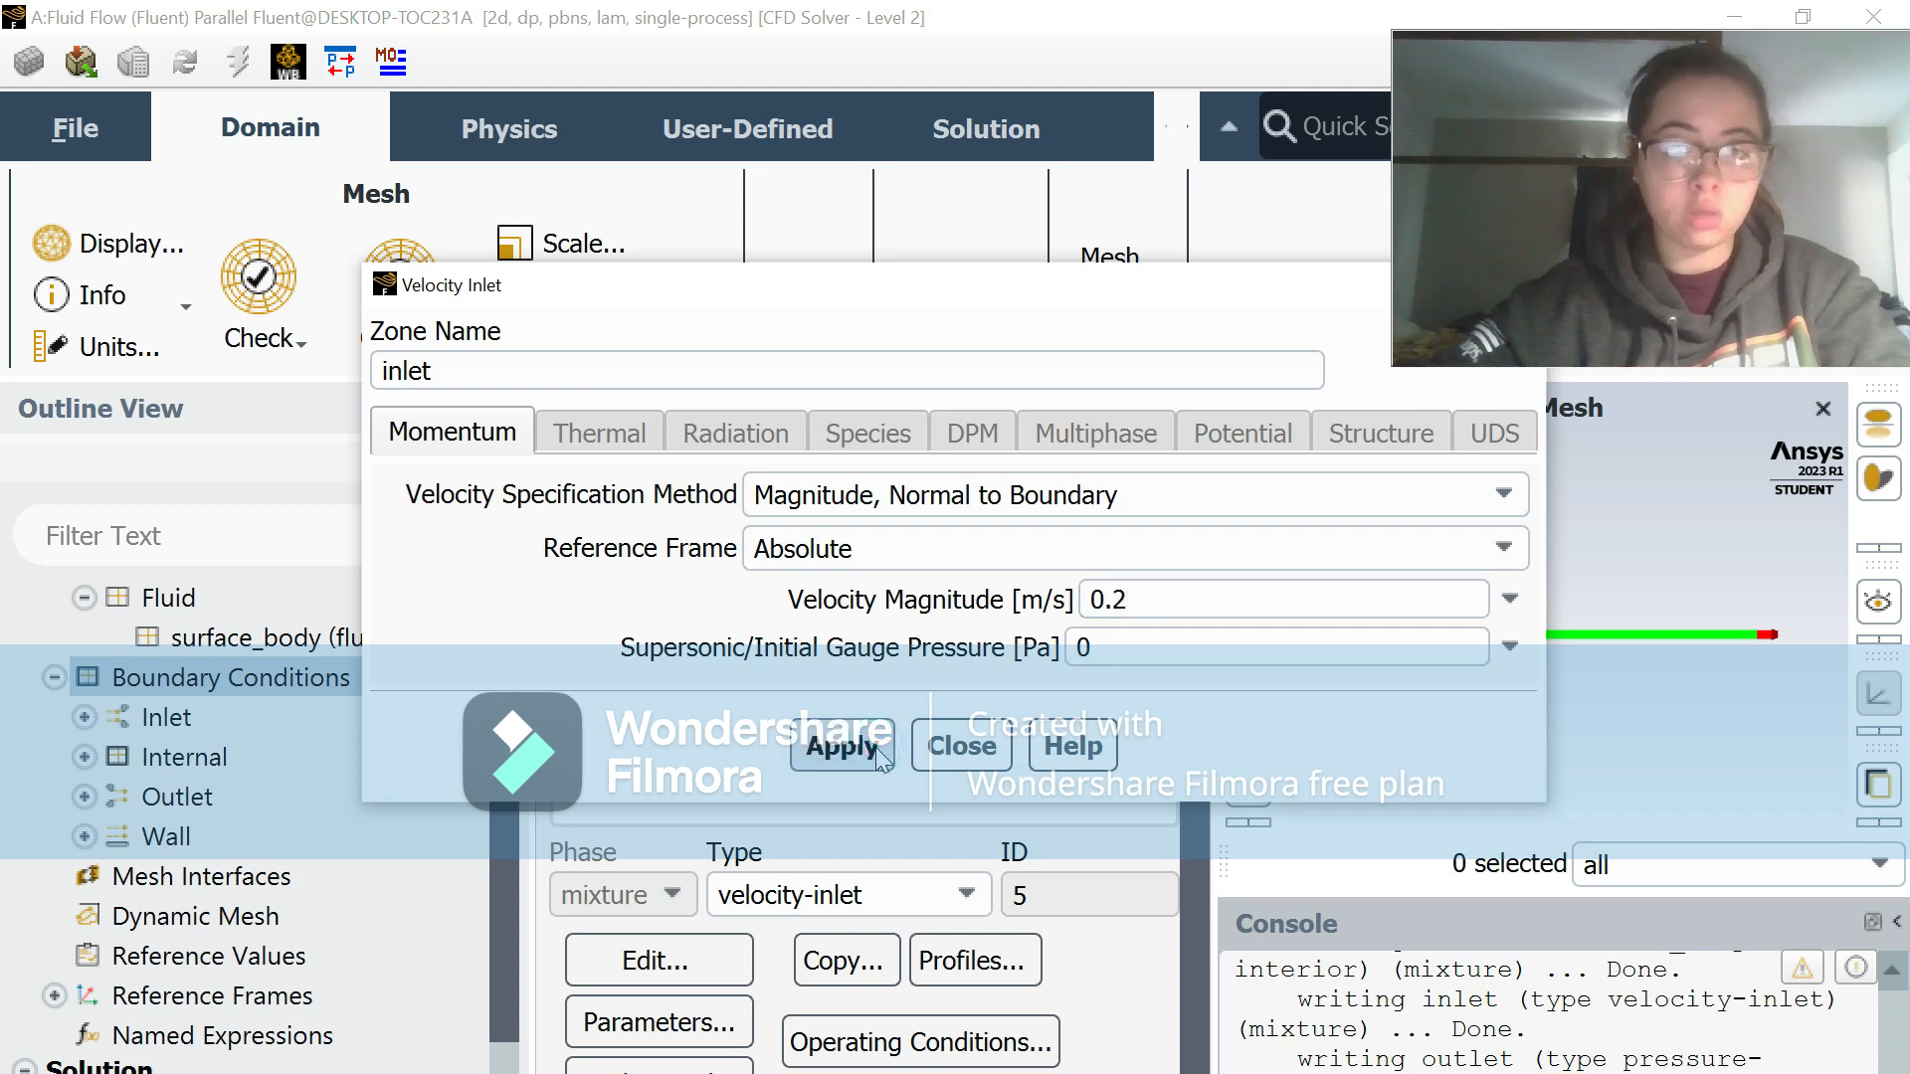
{"action": "left_click", "coordinate": [962, 746]}
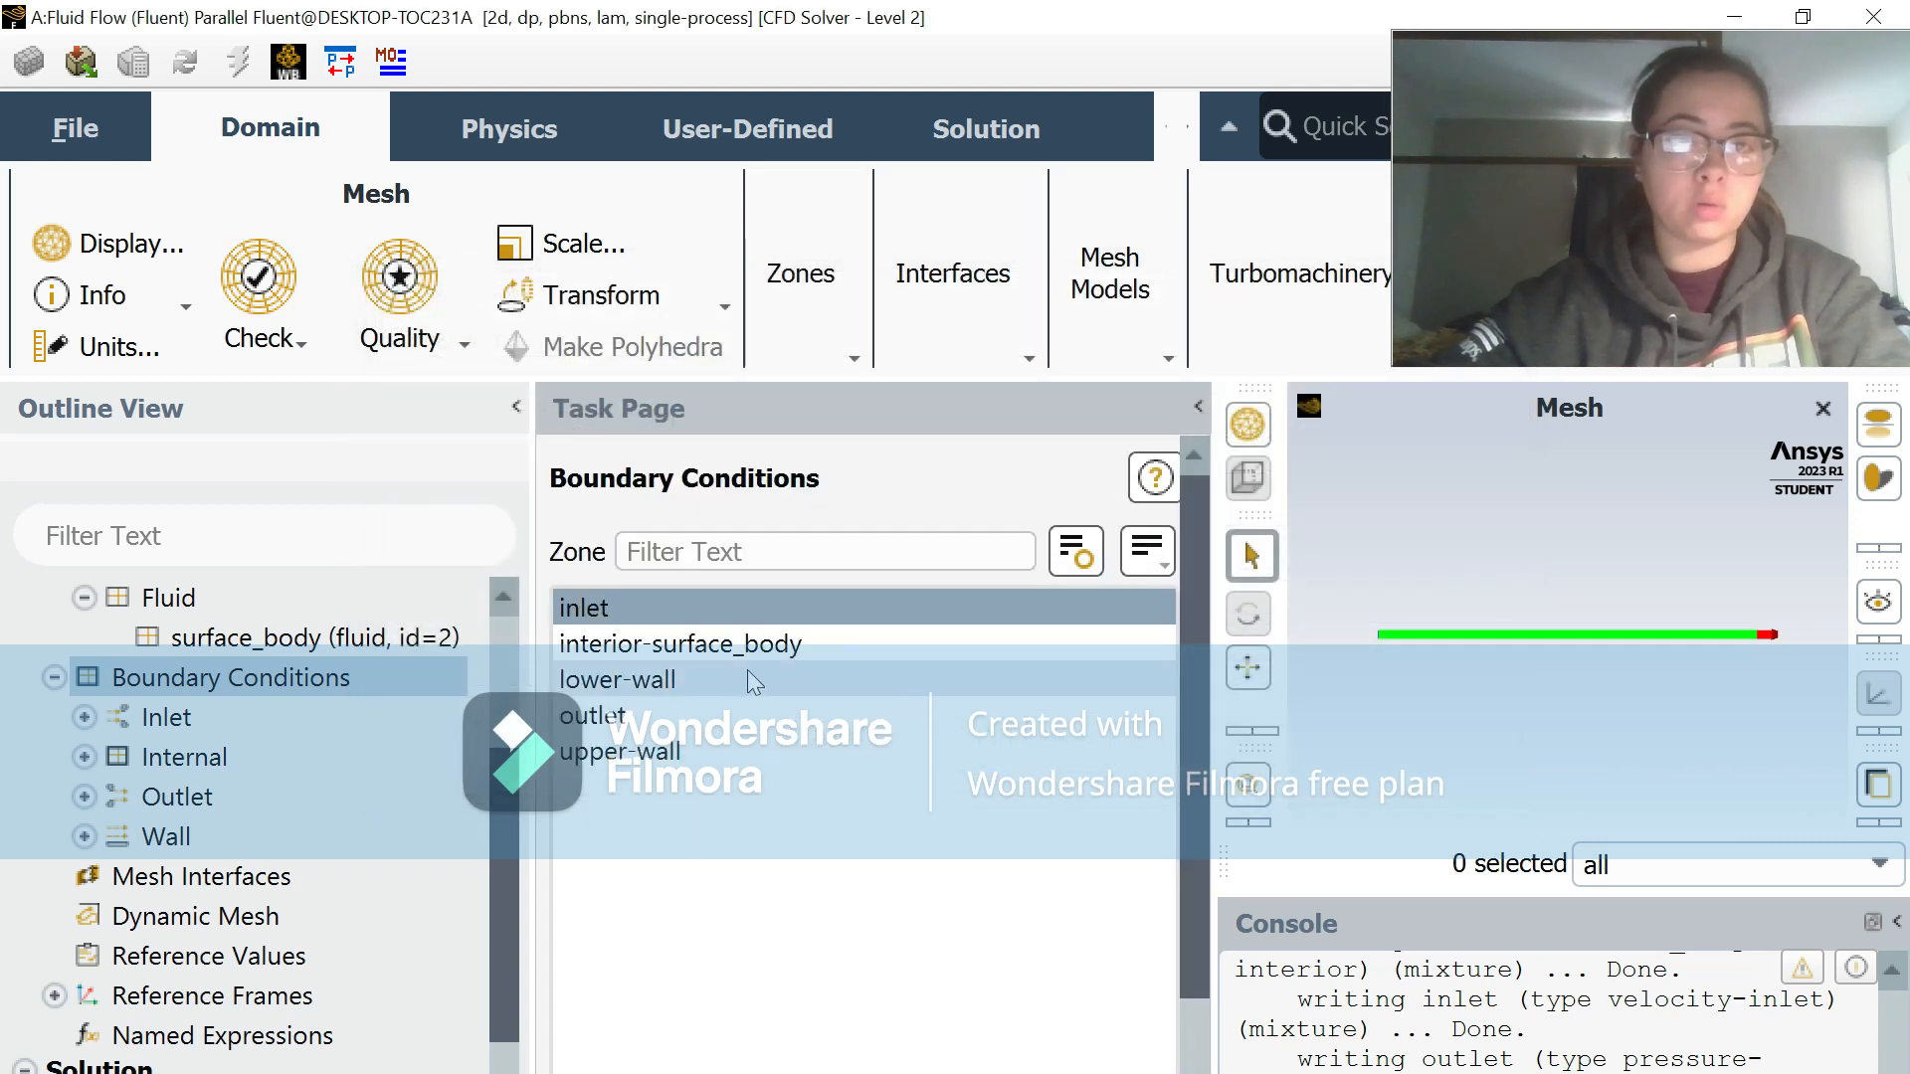
Step: Review the wall motion and shear settings of the lower-wall and upper-wall boundary conditions
{"action": "left_click", "coordinate": [720, 680]}
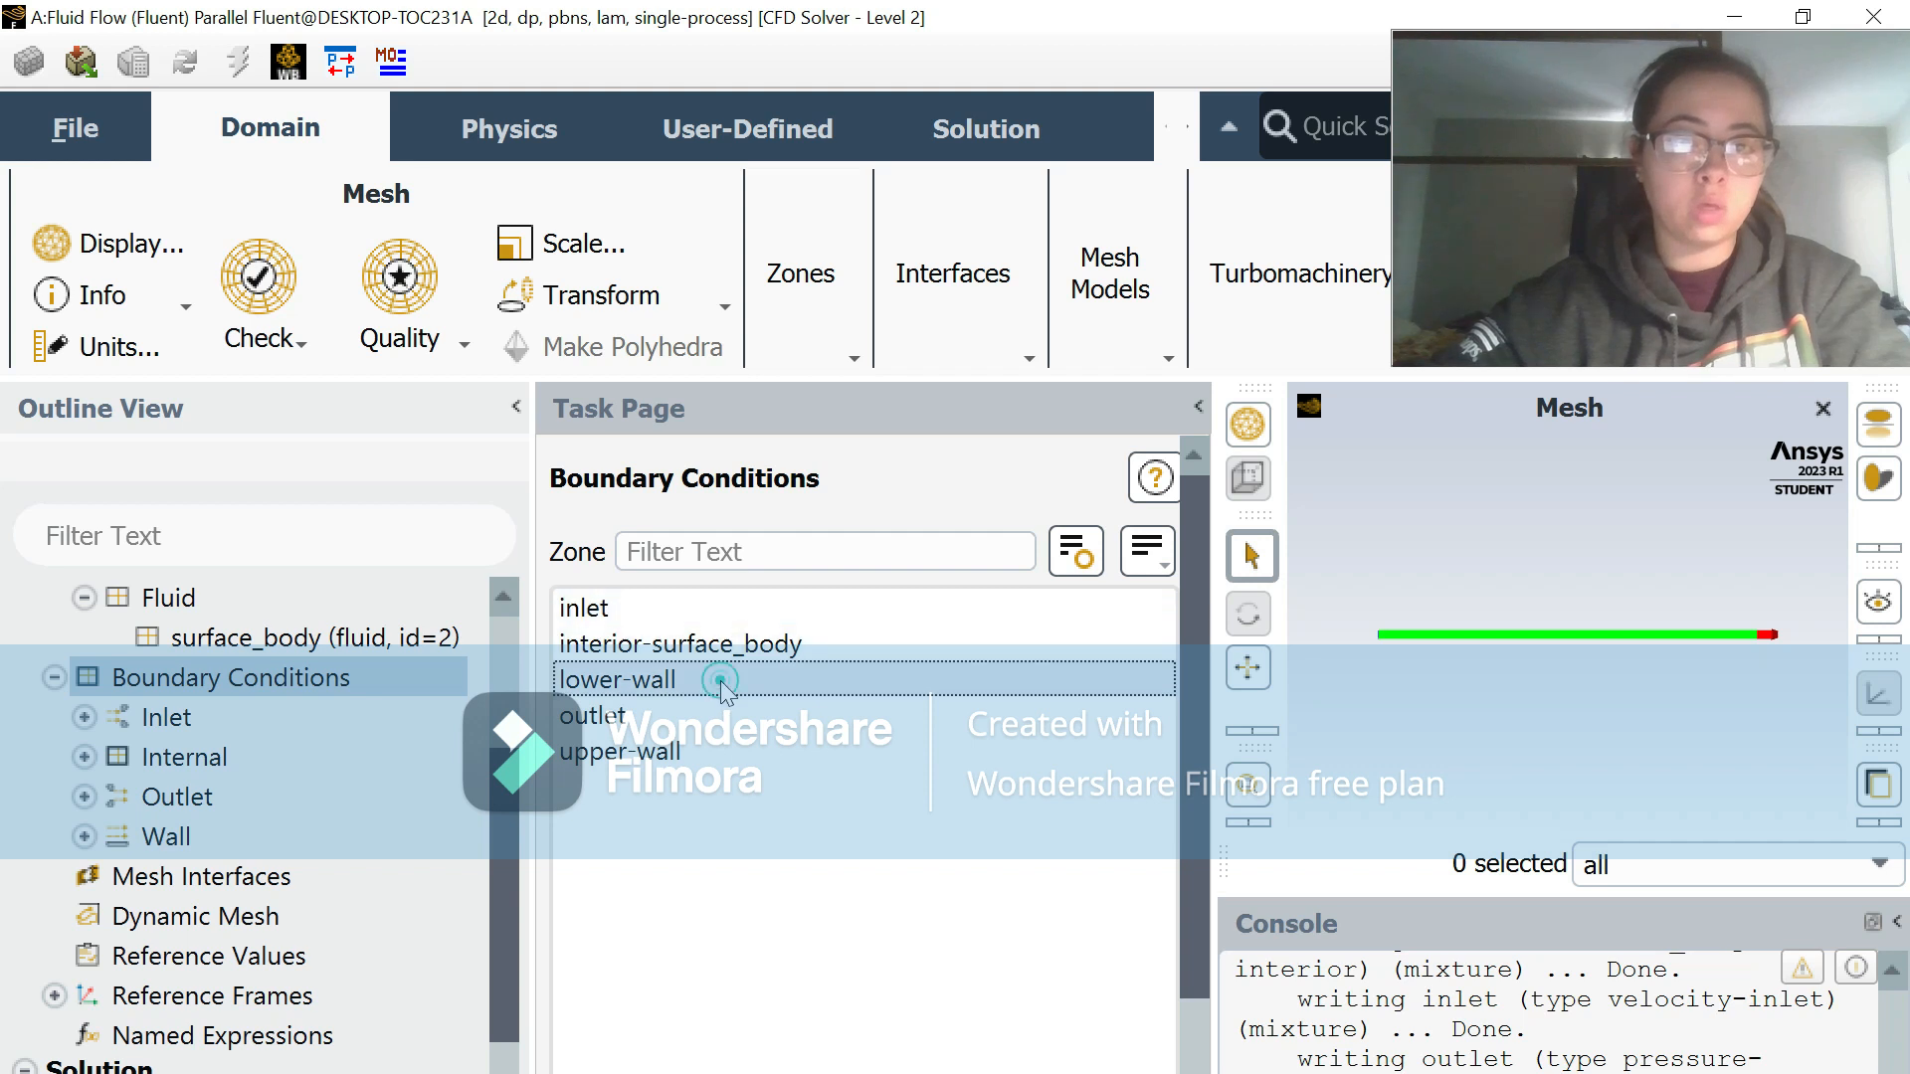
{"action": "scroll", "coordinate": [791, 832], "scroll_direction": "down", "scroll_amount": 3}
{"action": "left_click", "coordinate": [677, 963]}
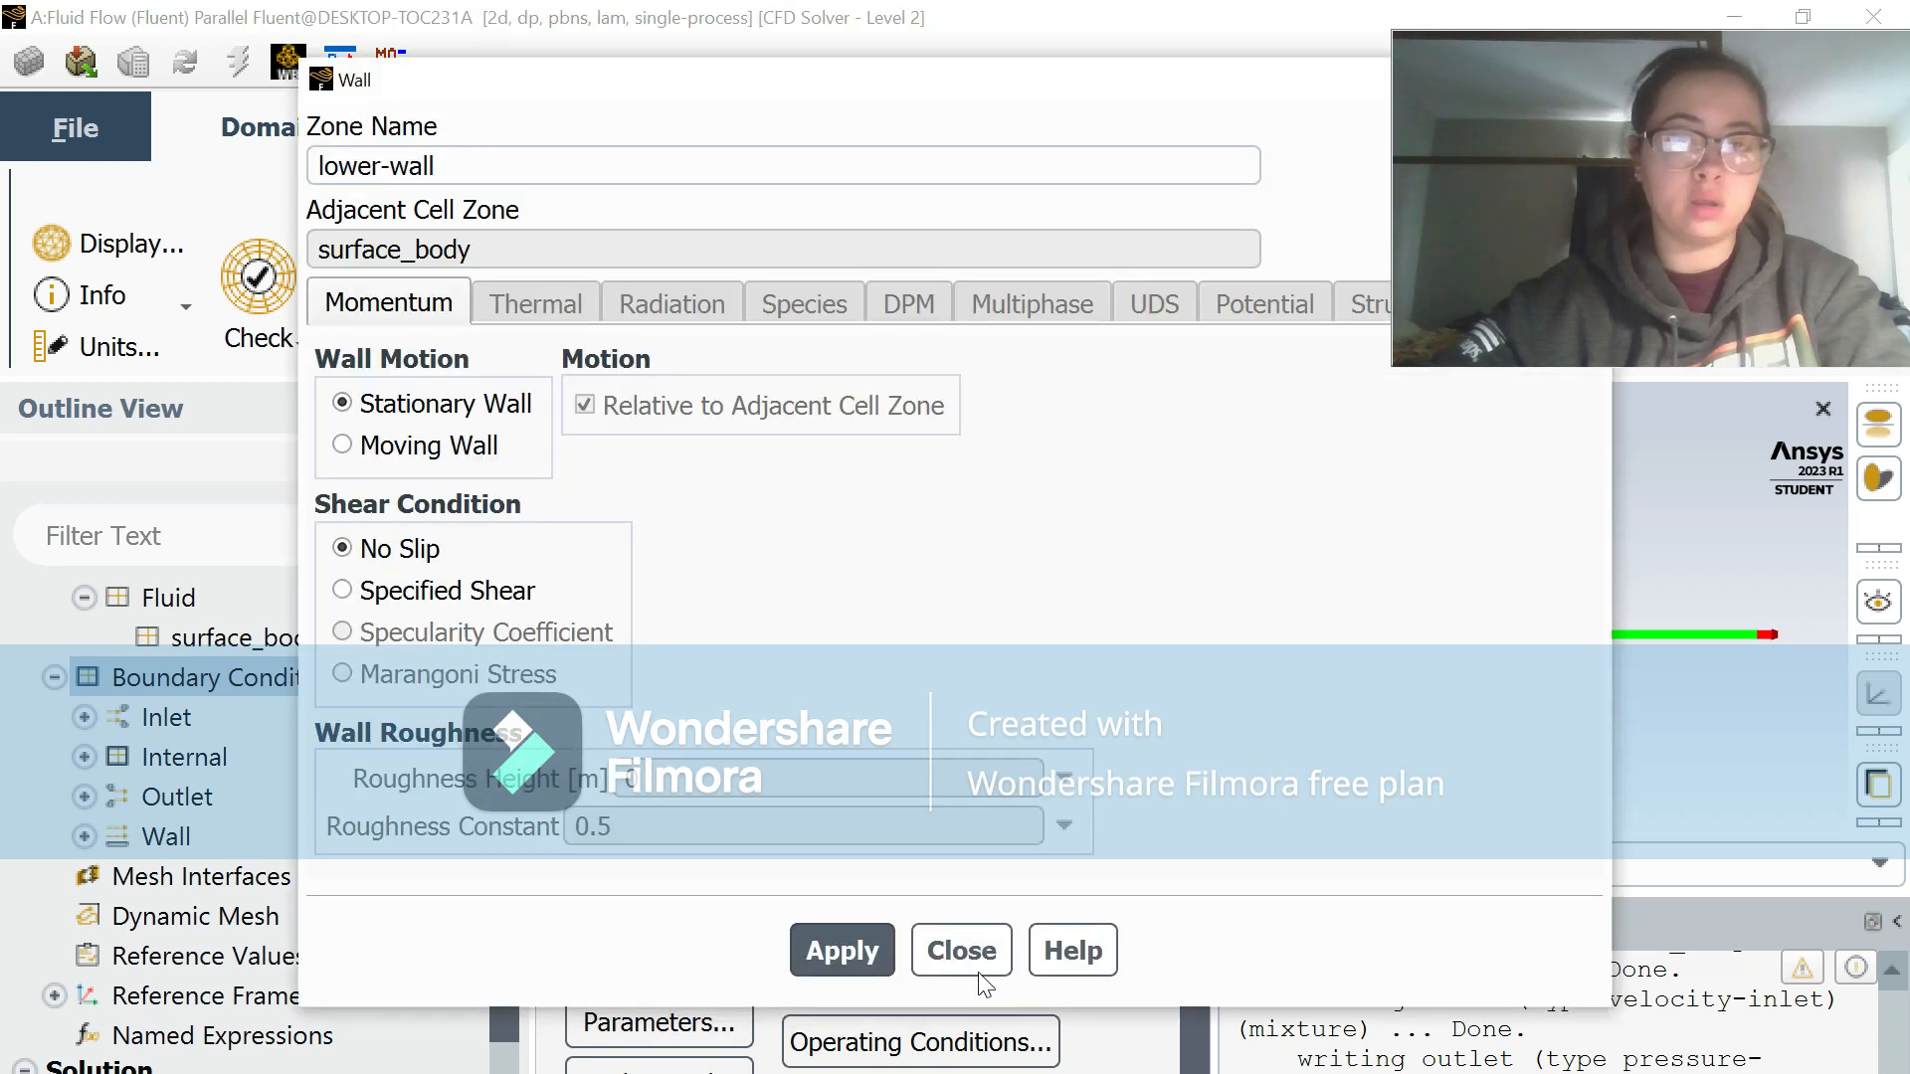
{"action": "left_click", "coordinate": [961, 951]}
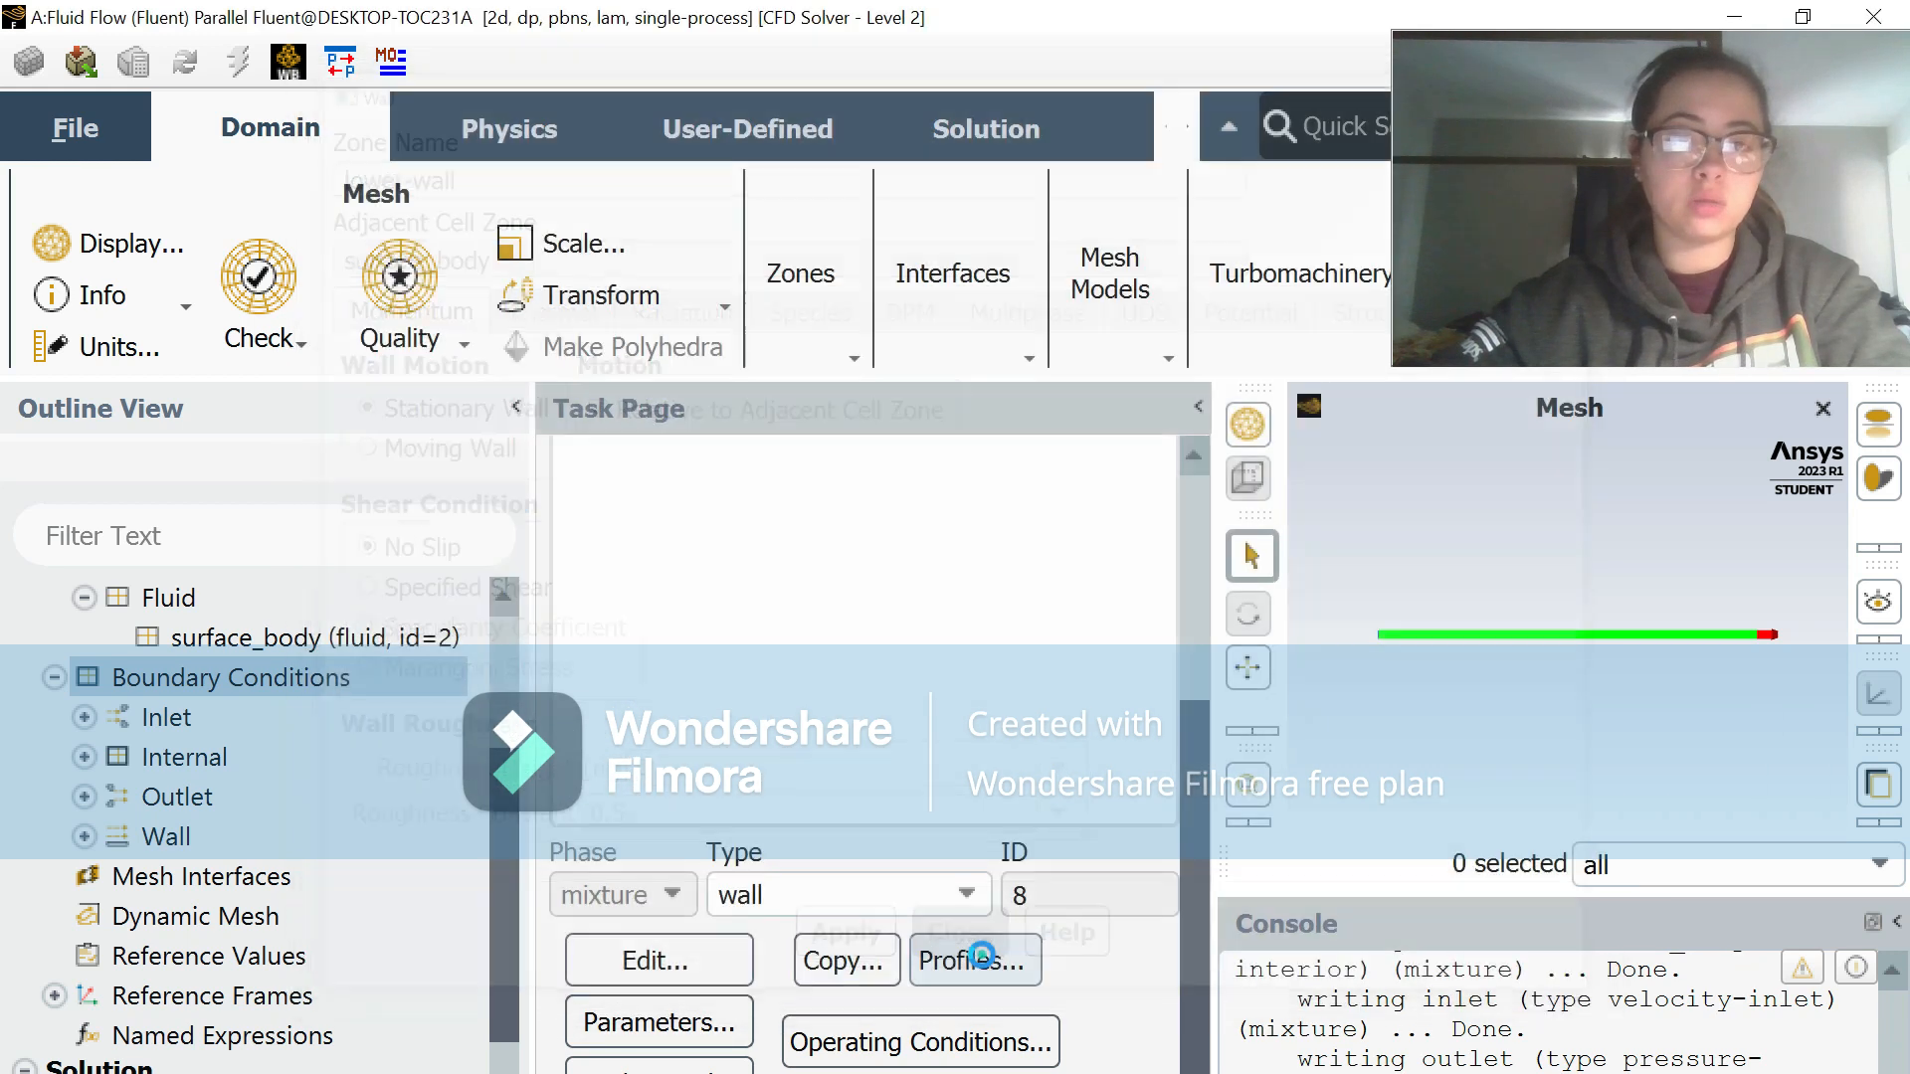
{"action": "scroll", "coordinate": [932, 624], "scroll_direction": "up", "scroll_amount": 3}
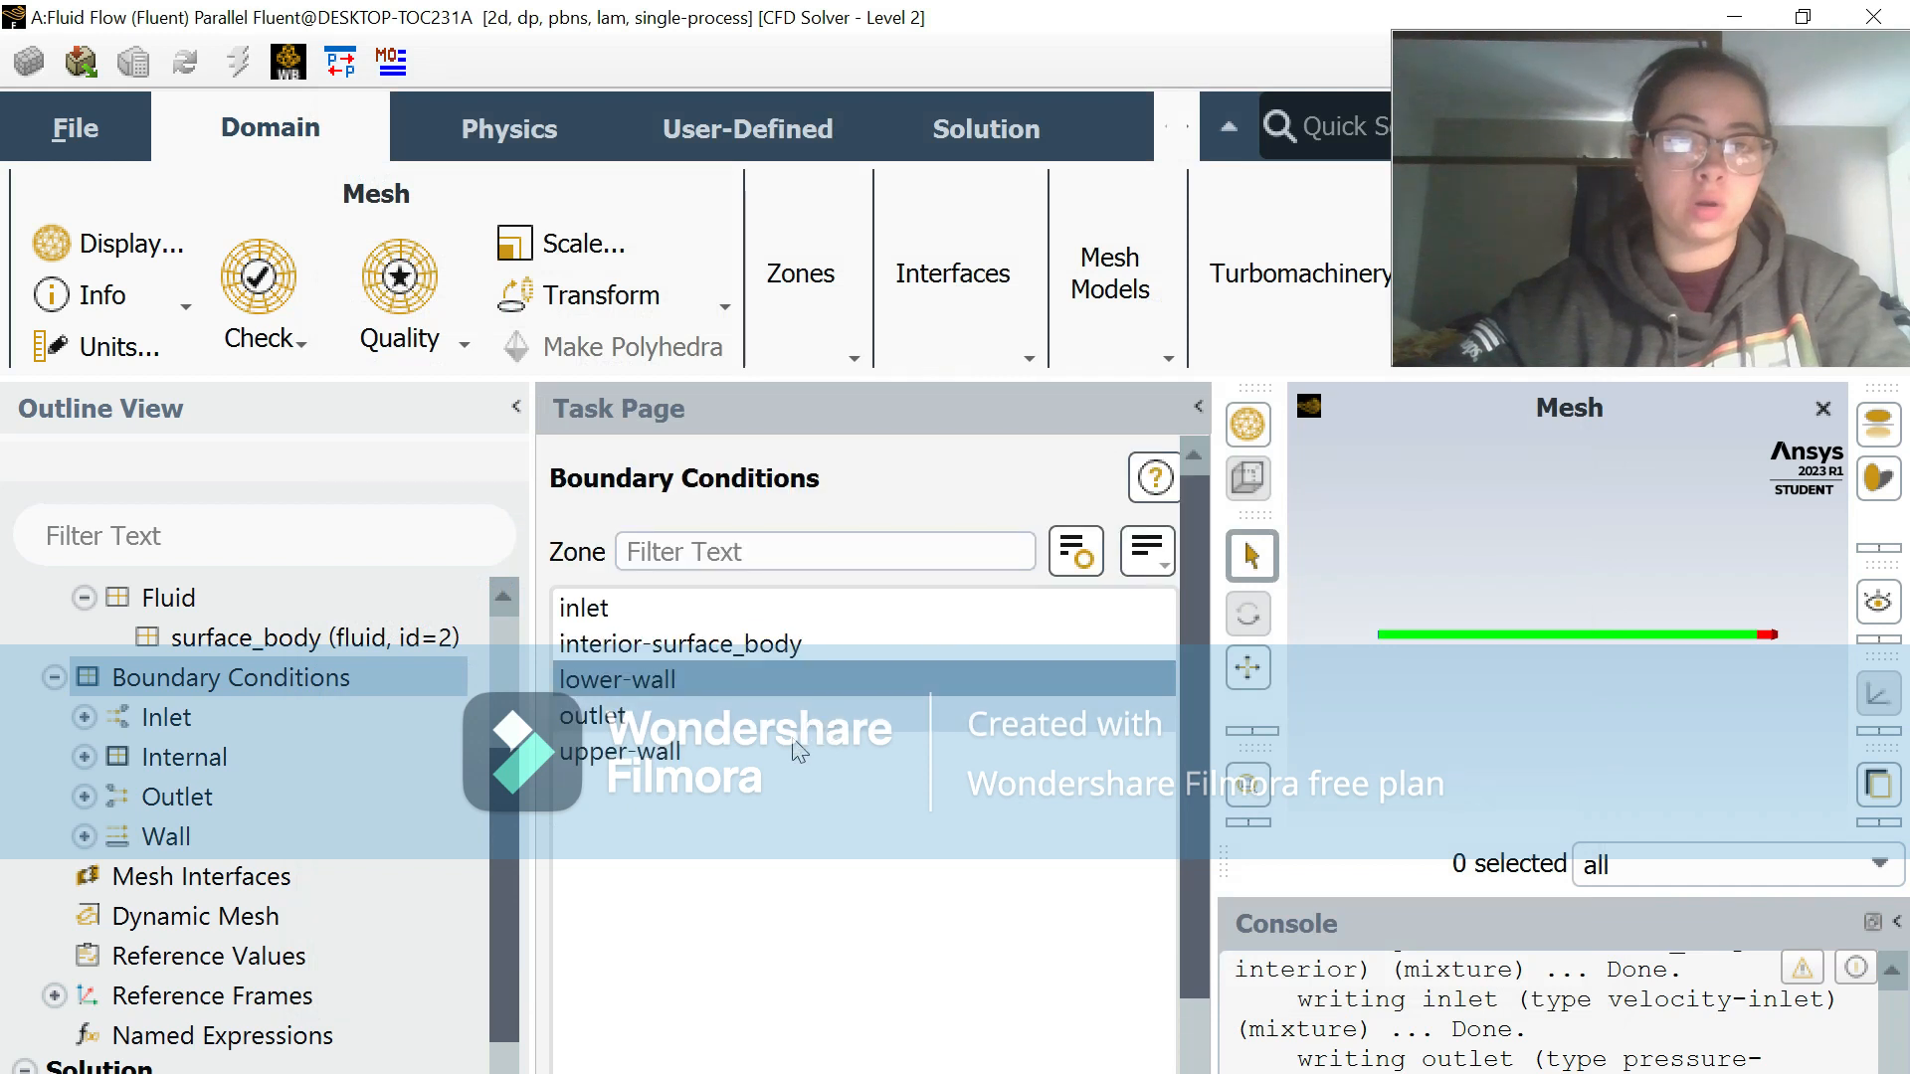
{"action": "left_click", "coordinate": [799, 753]}
{"action": "scroll", "coordinate": [808, 867], "scroll_direction": "down", "scroll_amount": 3}
{"action": "left_click", "coordinate": [644, 966]}
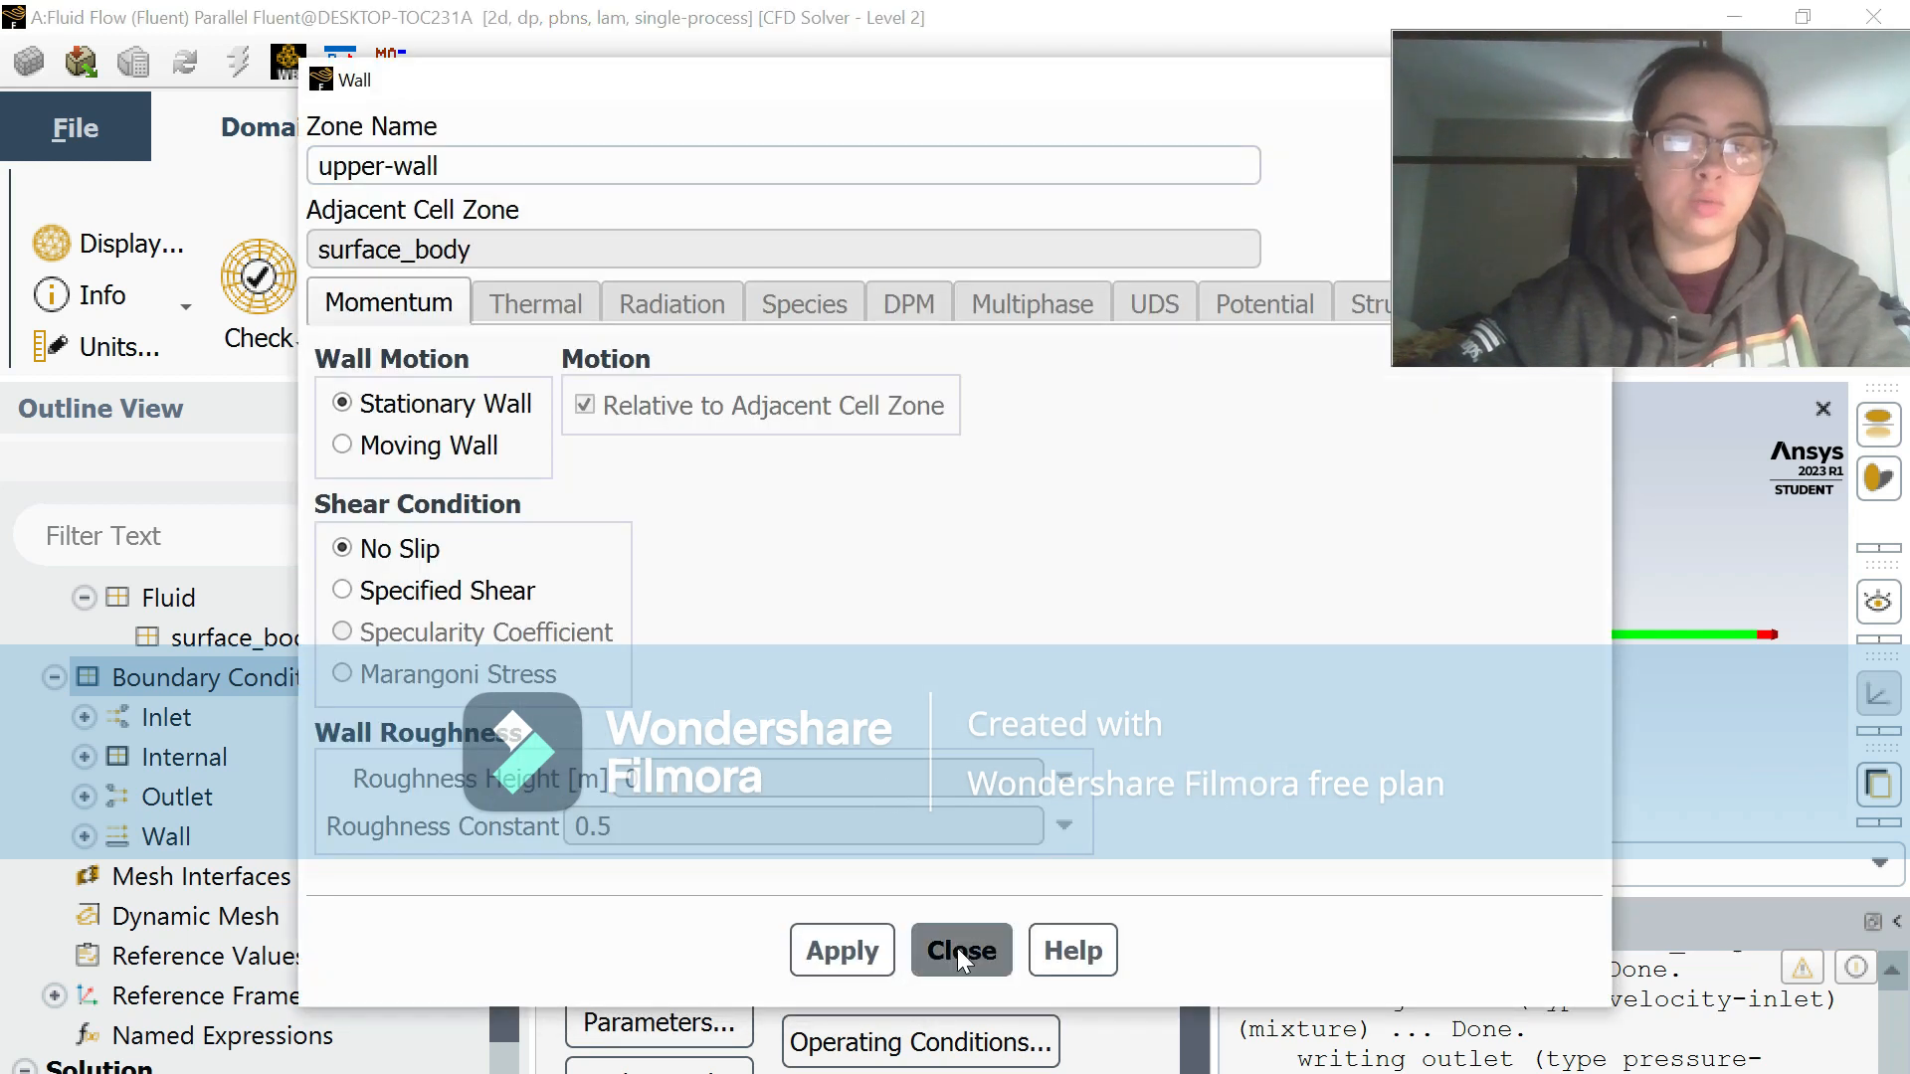
{"action": "left_click", "coordinate": [957, 947]}
Step: Enable Prevent Reverse Flow for the outlet pressure-outlet boundary condition and apply it
{"action": "scroll", "coordinate": [892, 610], "scroll_direction": "up", "scroll_amount": 3}
{"action": "left_click", "coordinate": [771, 715]}
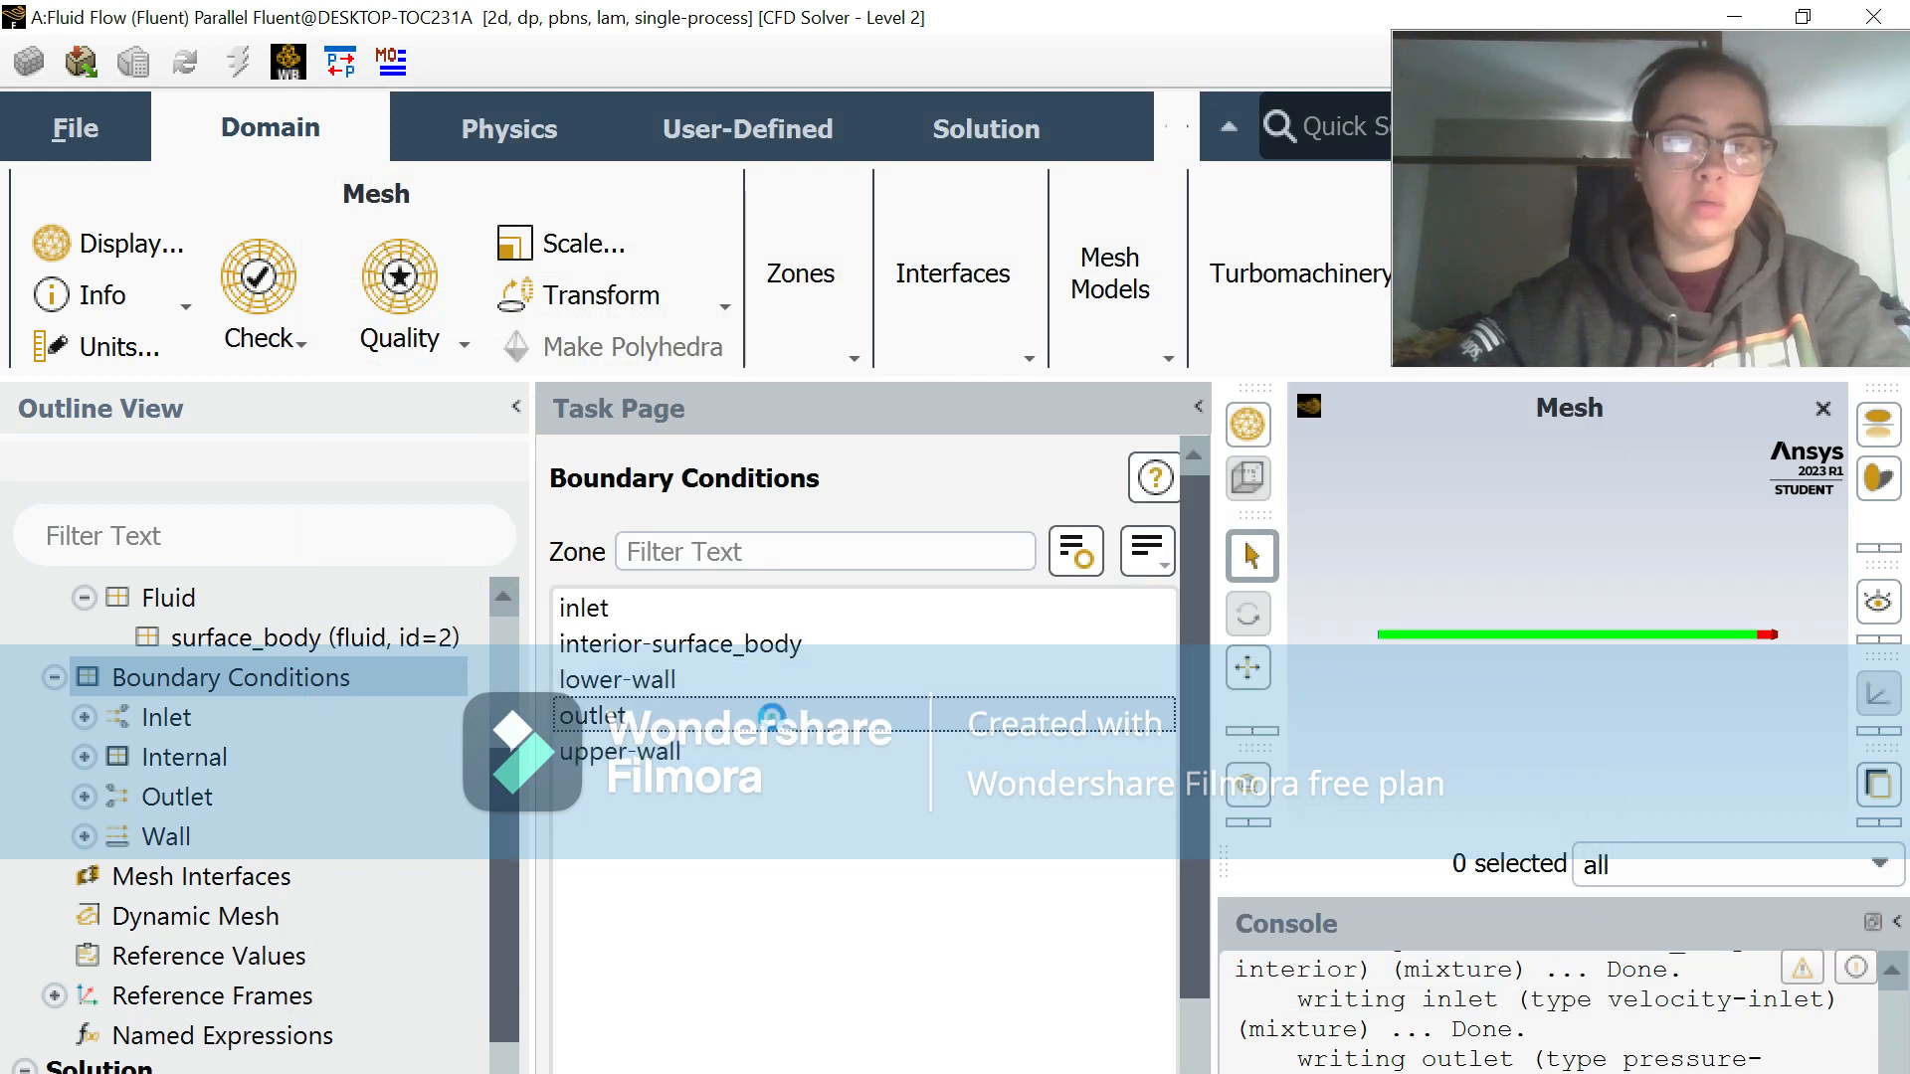
{"action": "scroll", "coordinate": [696, 876], "scroll_direction": "down", "scroll_amount": 3}
{"action": "left_click", "coordinate": [662, 977]}
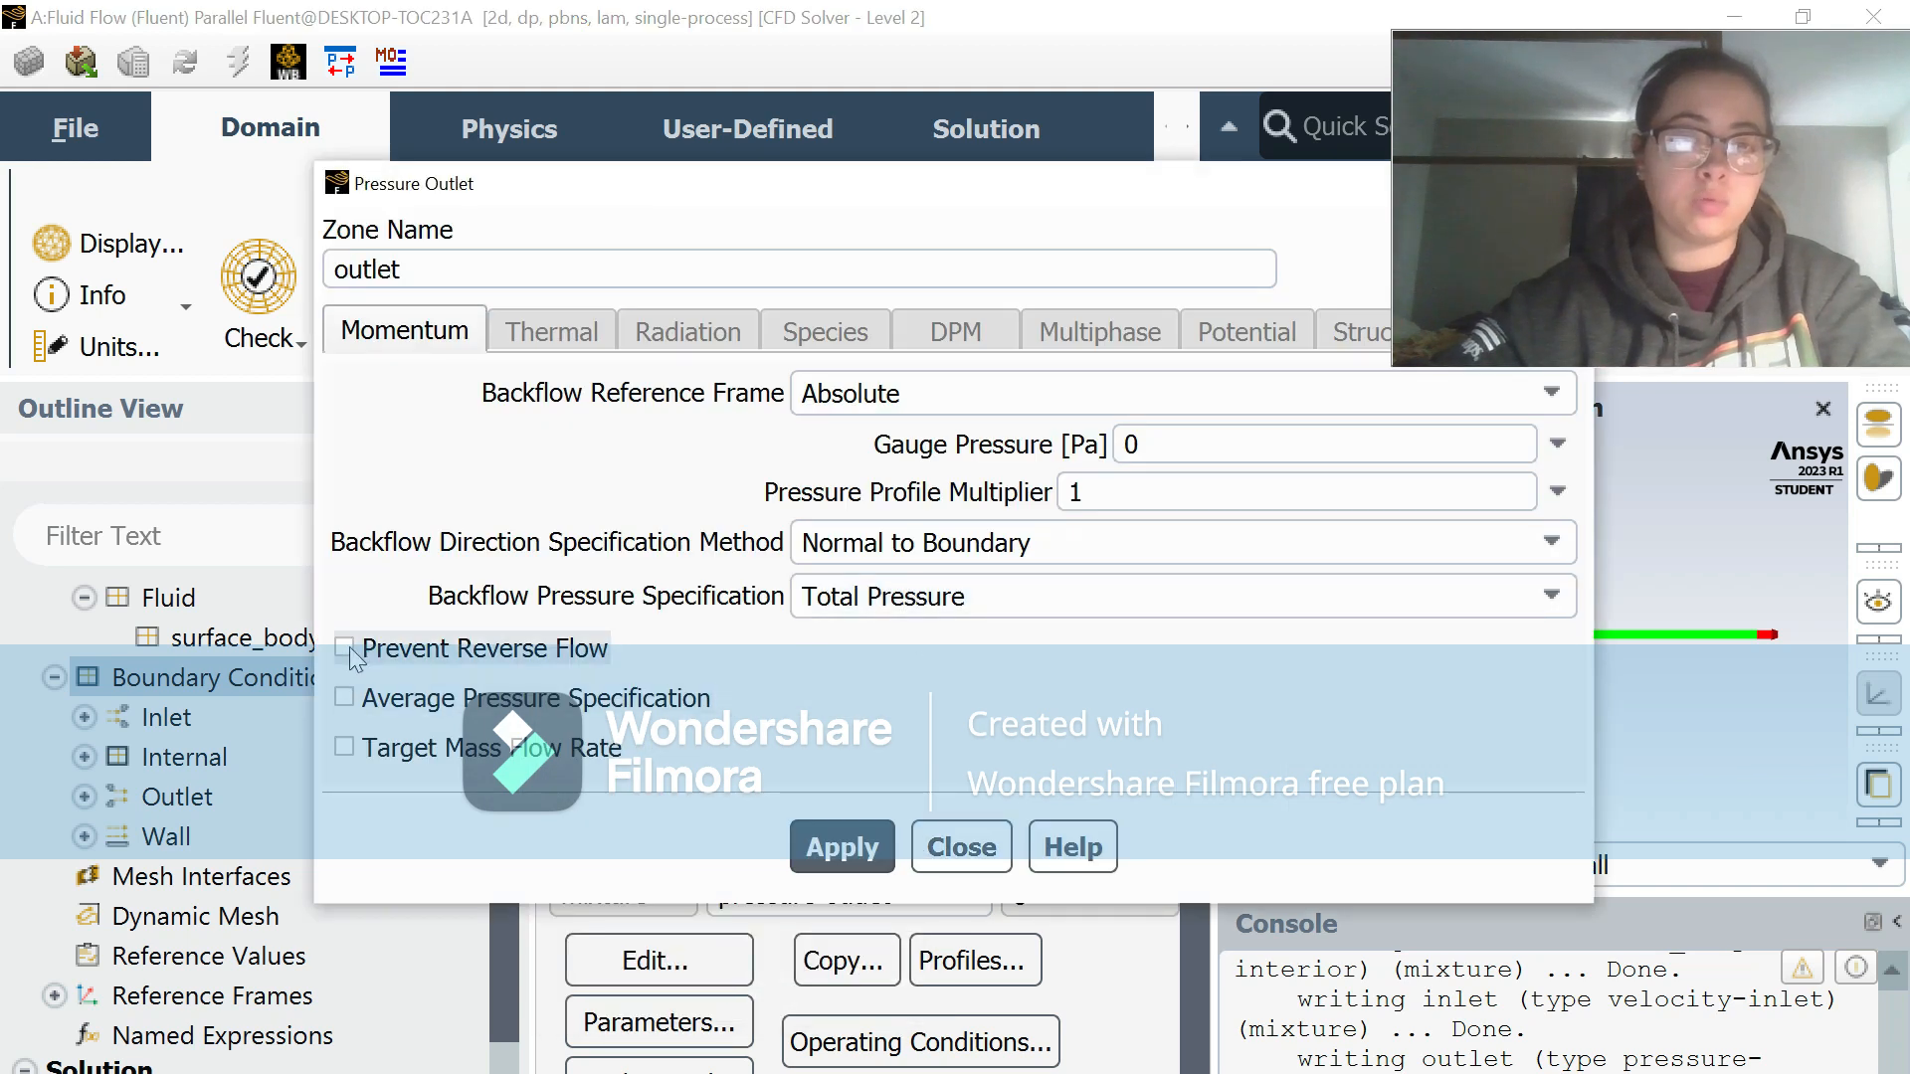
{"action": "left_click", "coordinate": [345, 649]}
{"action": "left_click", "coordinate": [790, 676]}
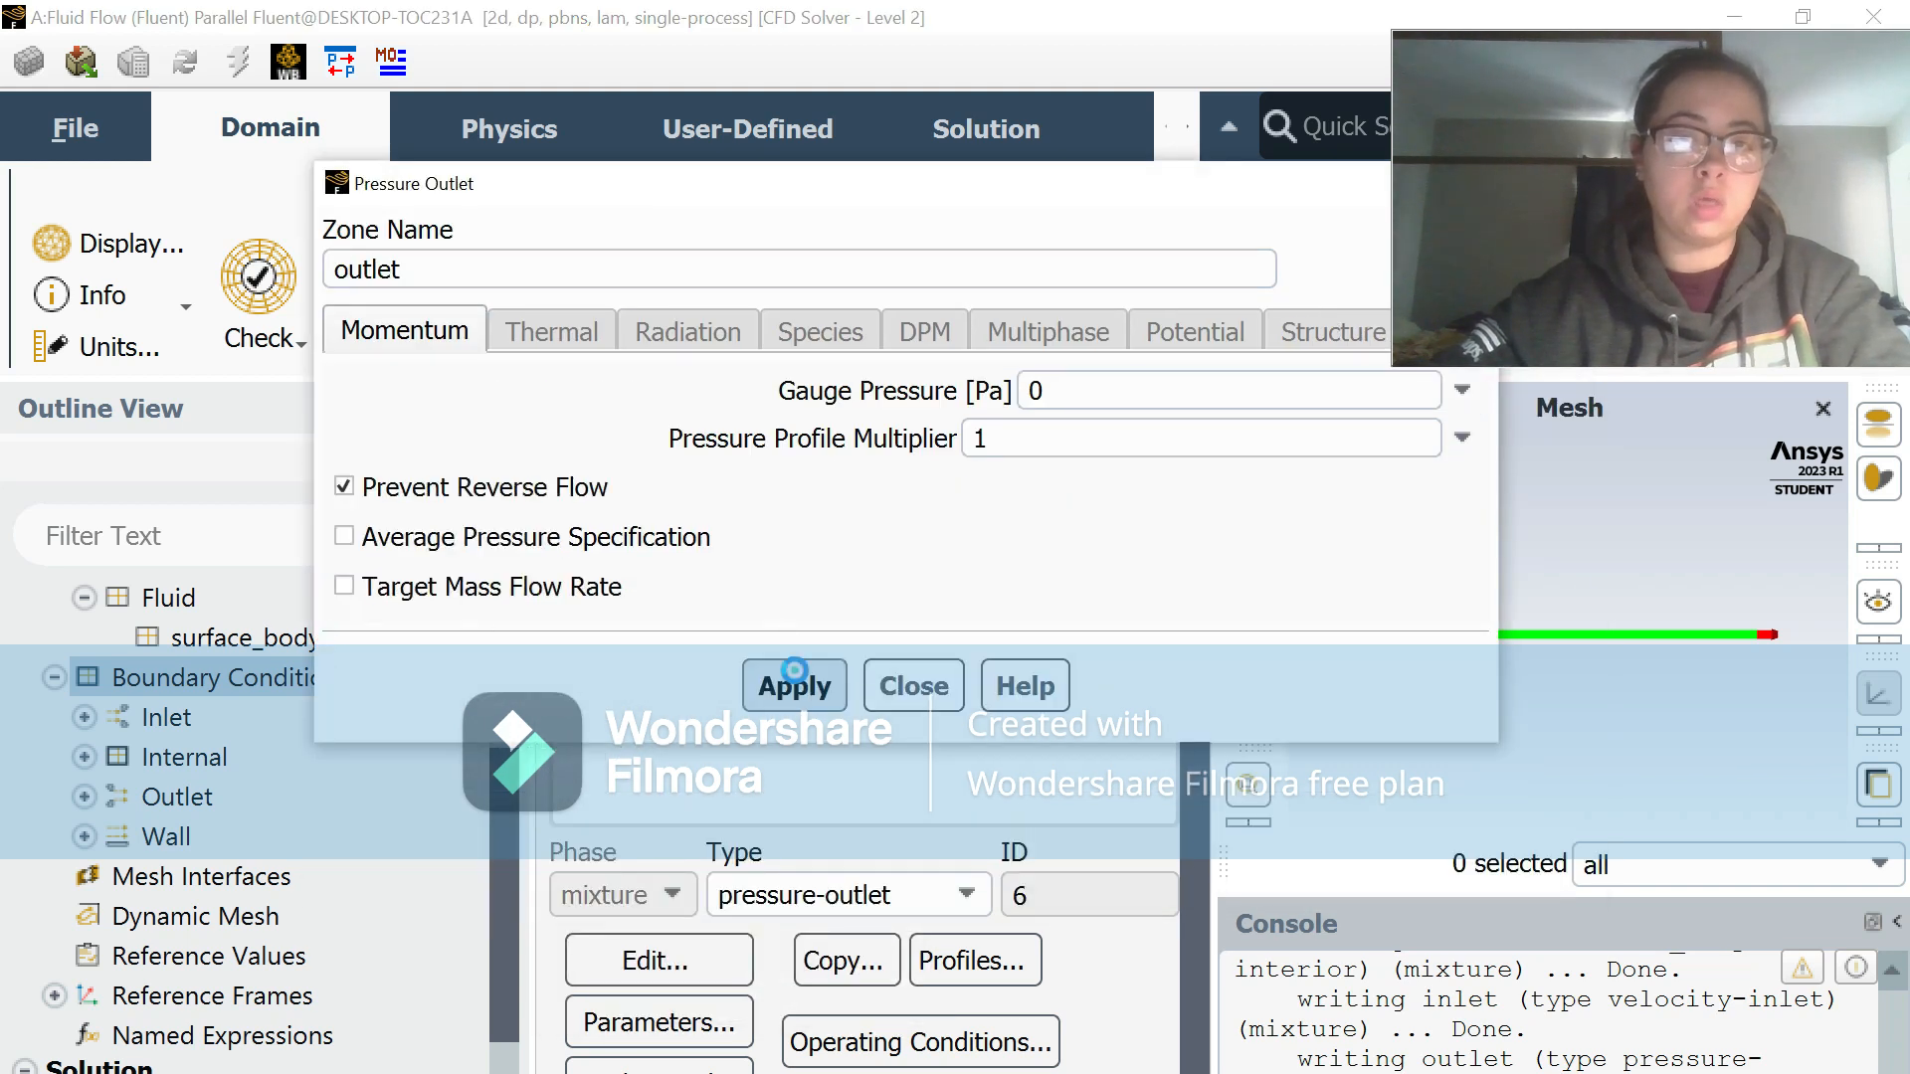
{"action": "left_click", "coordinate": [889, 687]}
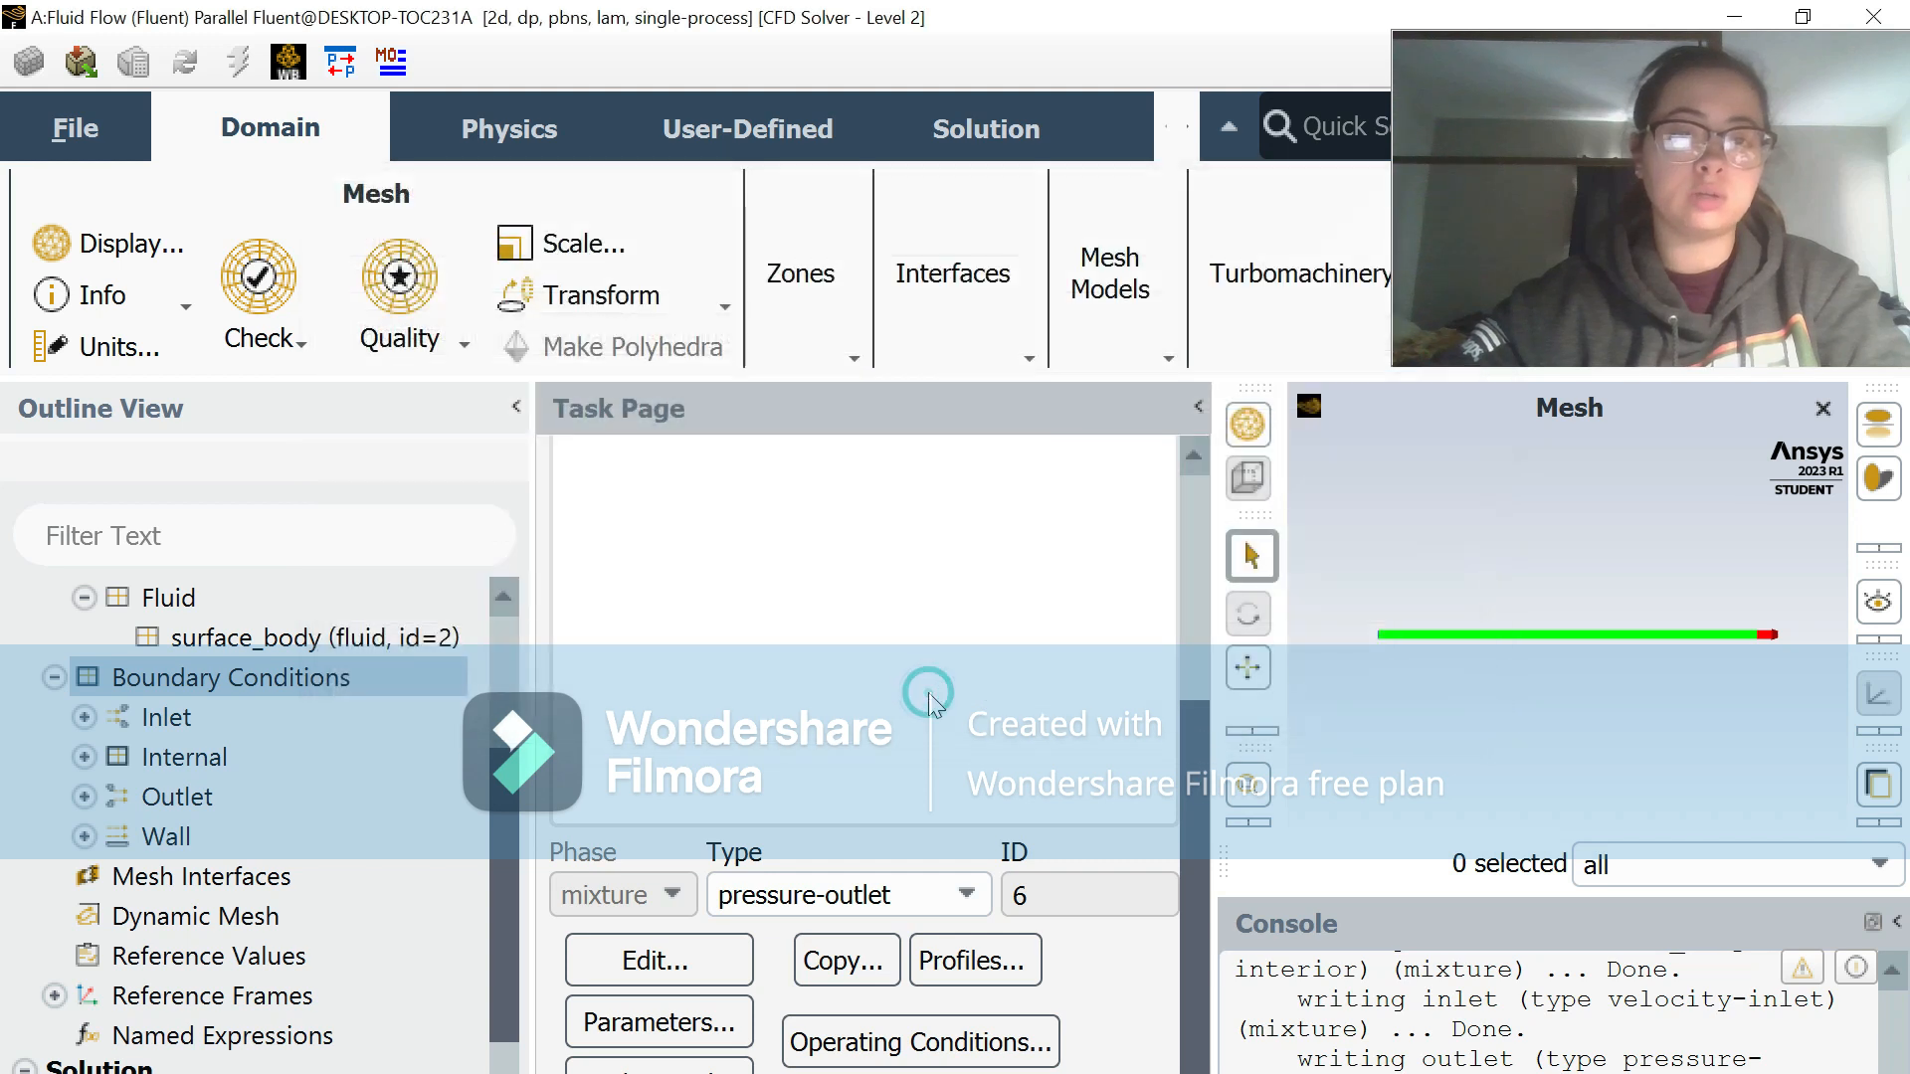
Step: Set the reference values to be computed from the inlet zone
{"action": "scroll", "coordinate": [338, 755], "scroll_direction": "down", "scroll_amount": 1}
{"action": "scroll", "coordinate": [338, 755], "scroll_direction": "down", "scroll_amount": 1}
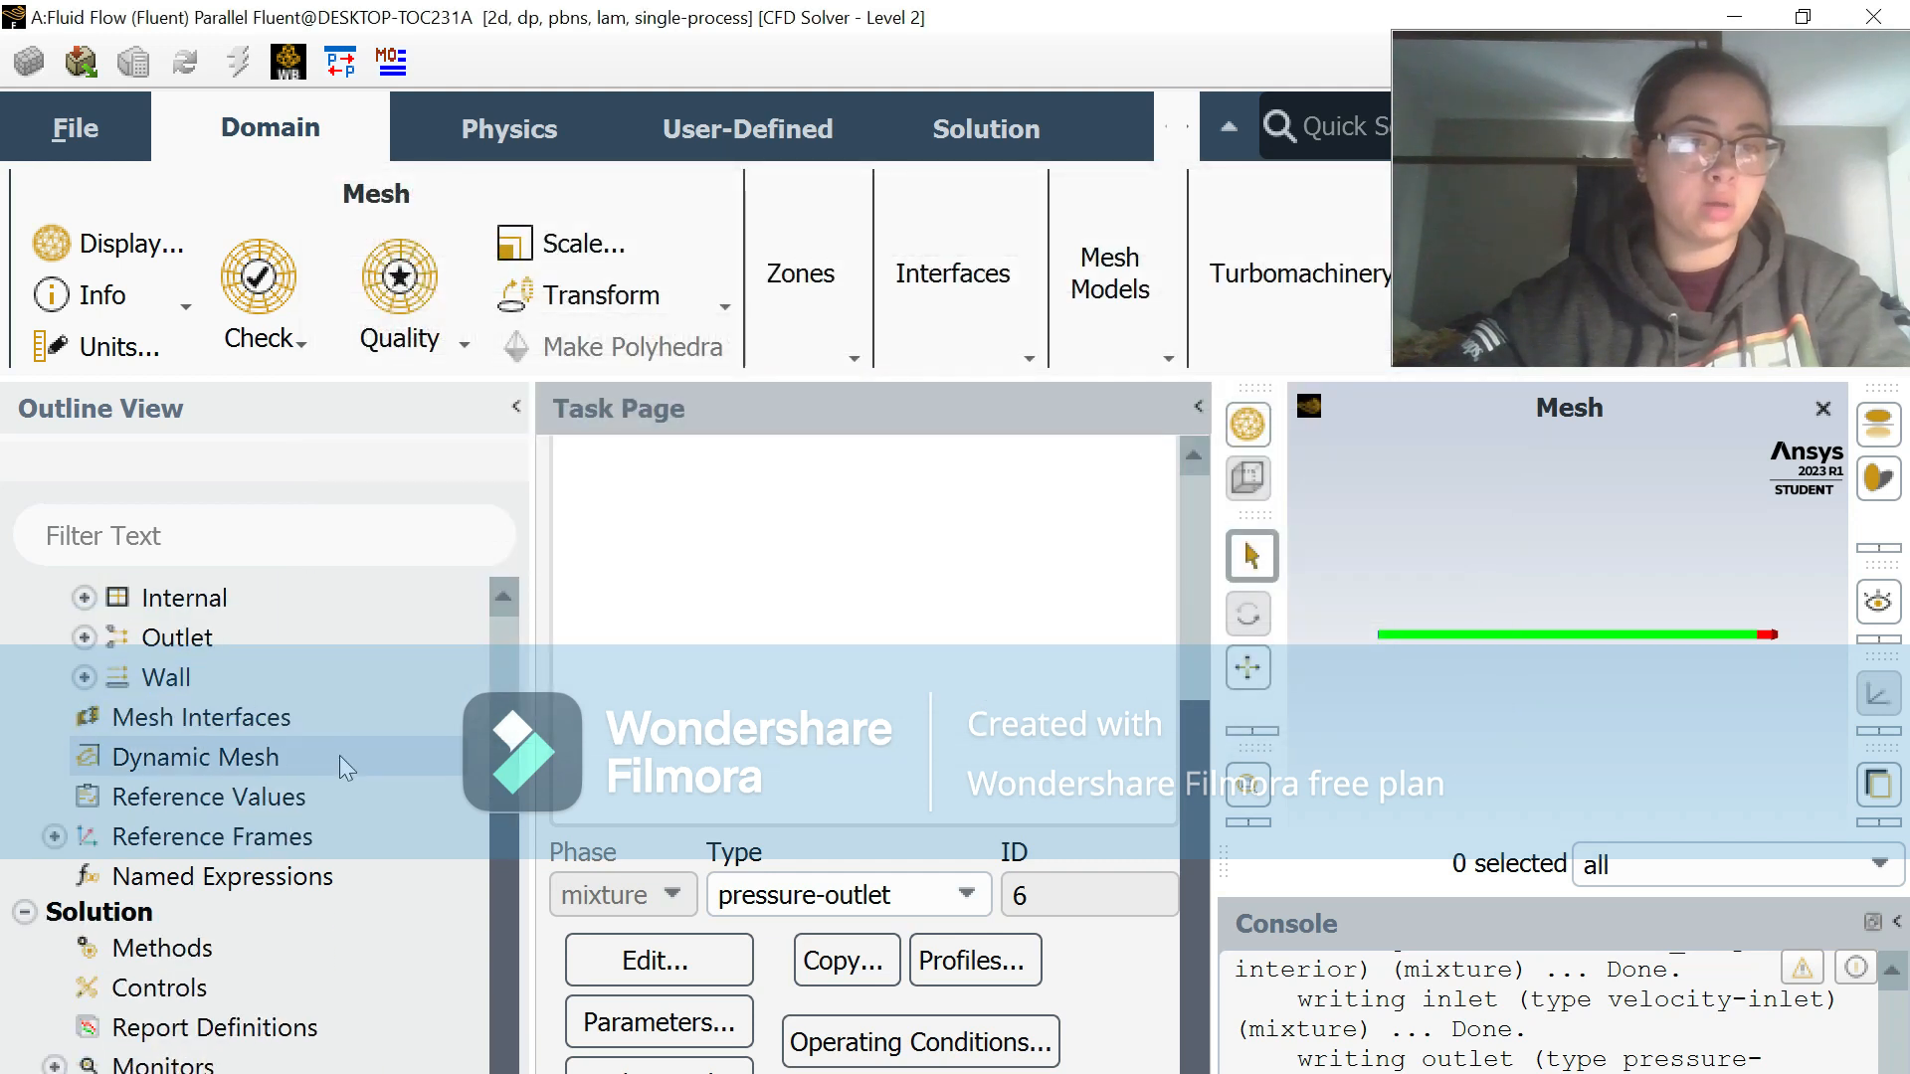
{"action": "left_click", "coordinate": [334, 794]}
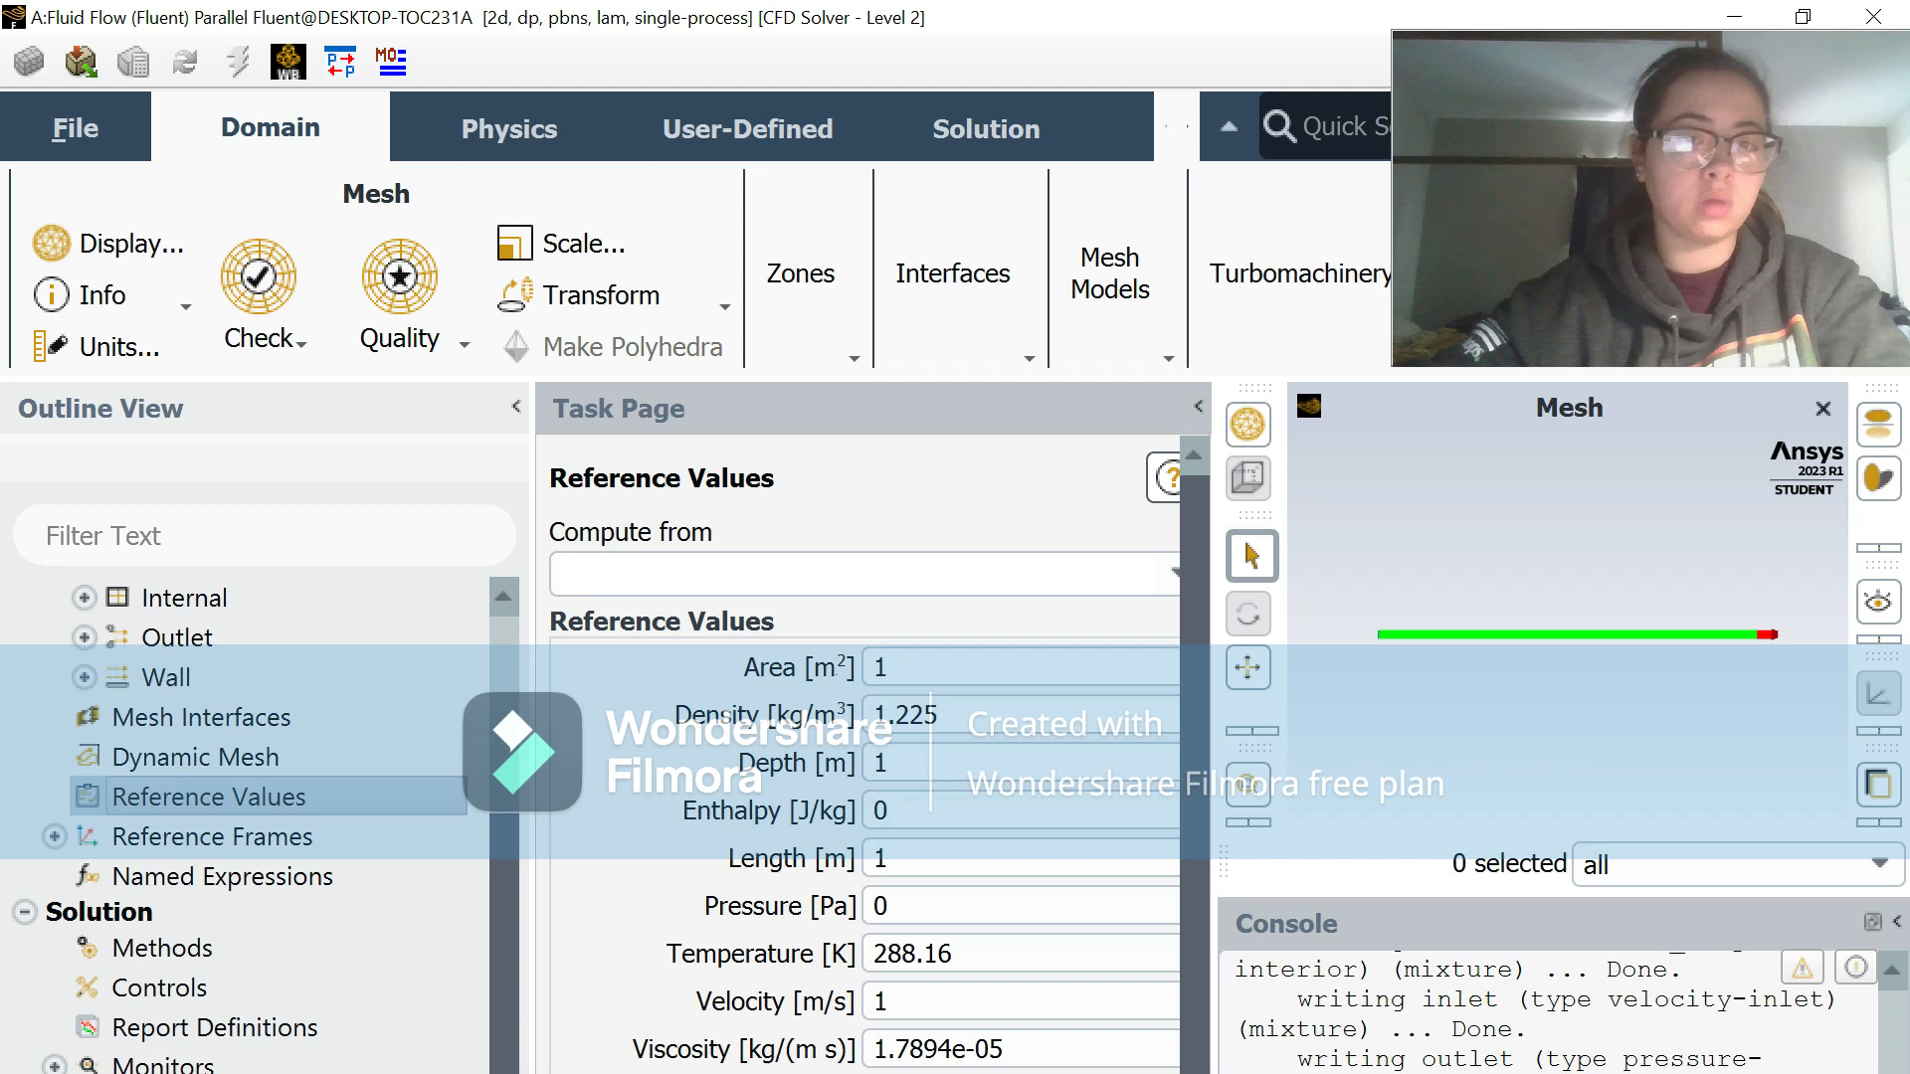
{"action": "left_click", "coordinate": [1147, 585]}
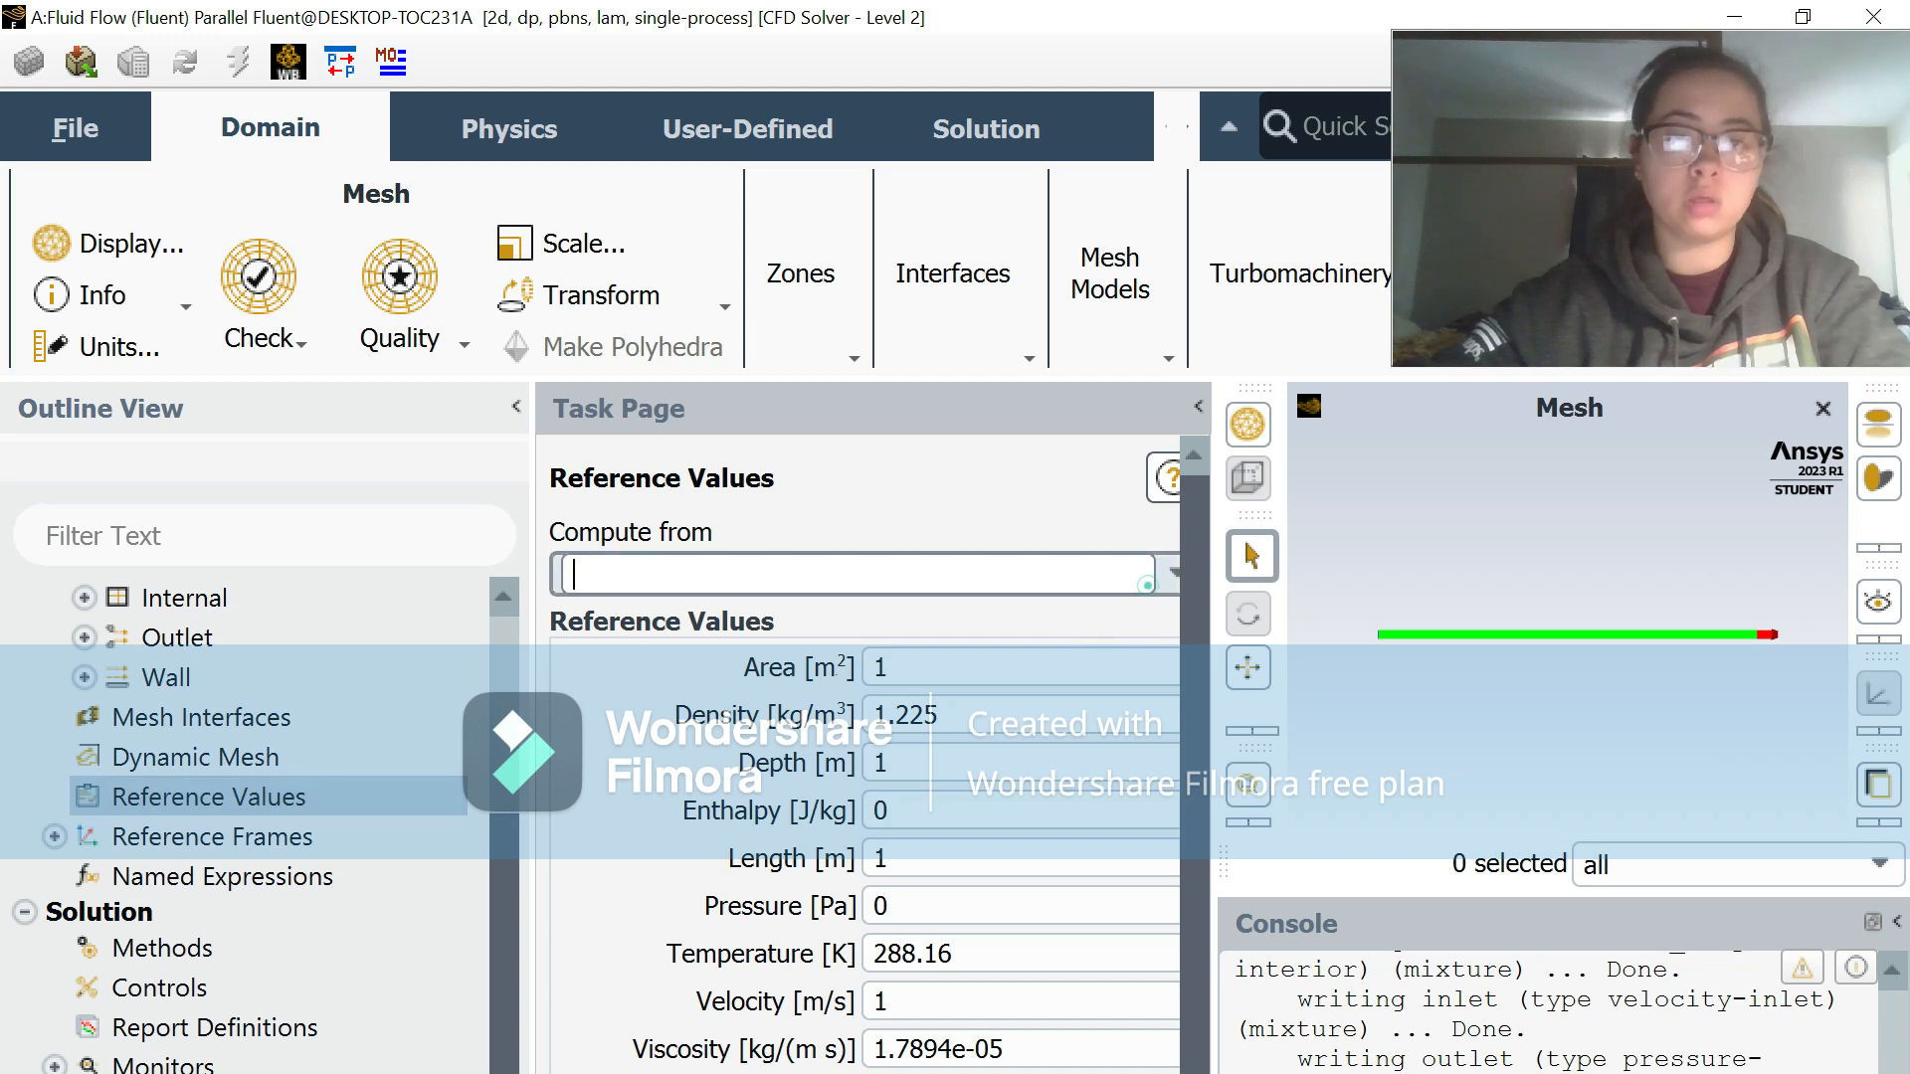
{"action": "left_click", "coordinate": [1166, 582]}
{"action": "left_click", "coordinate": [1015, 682]}
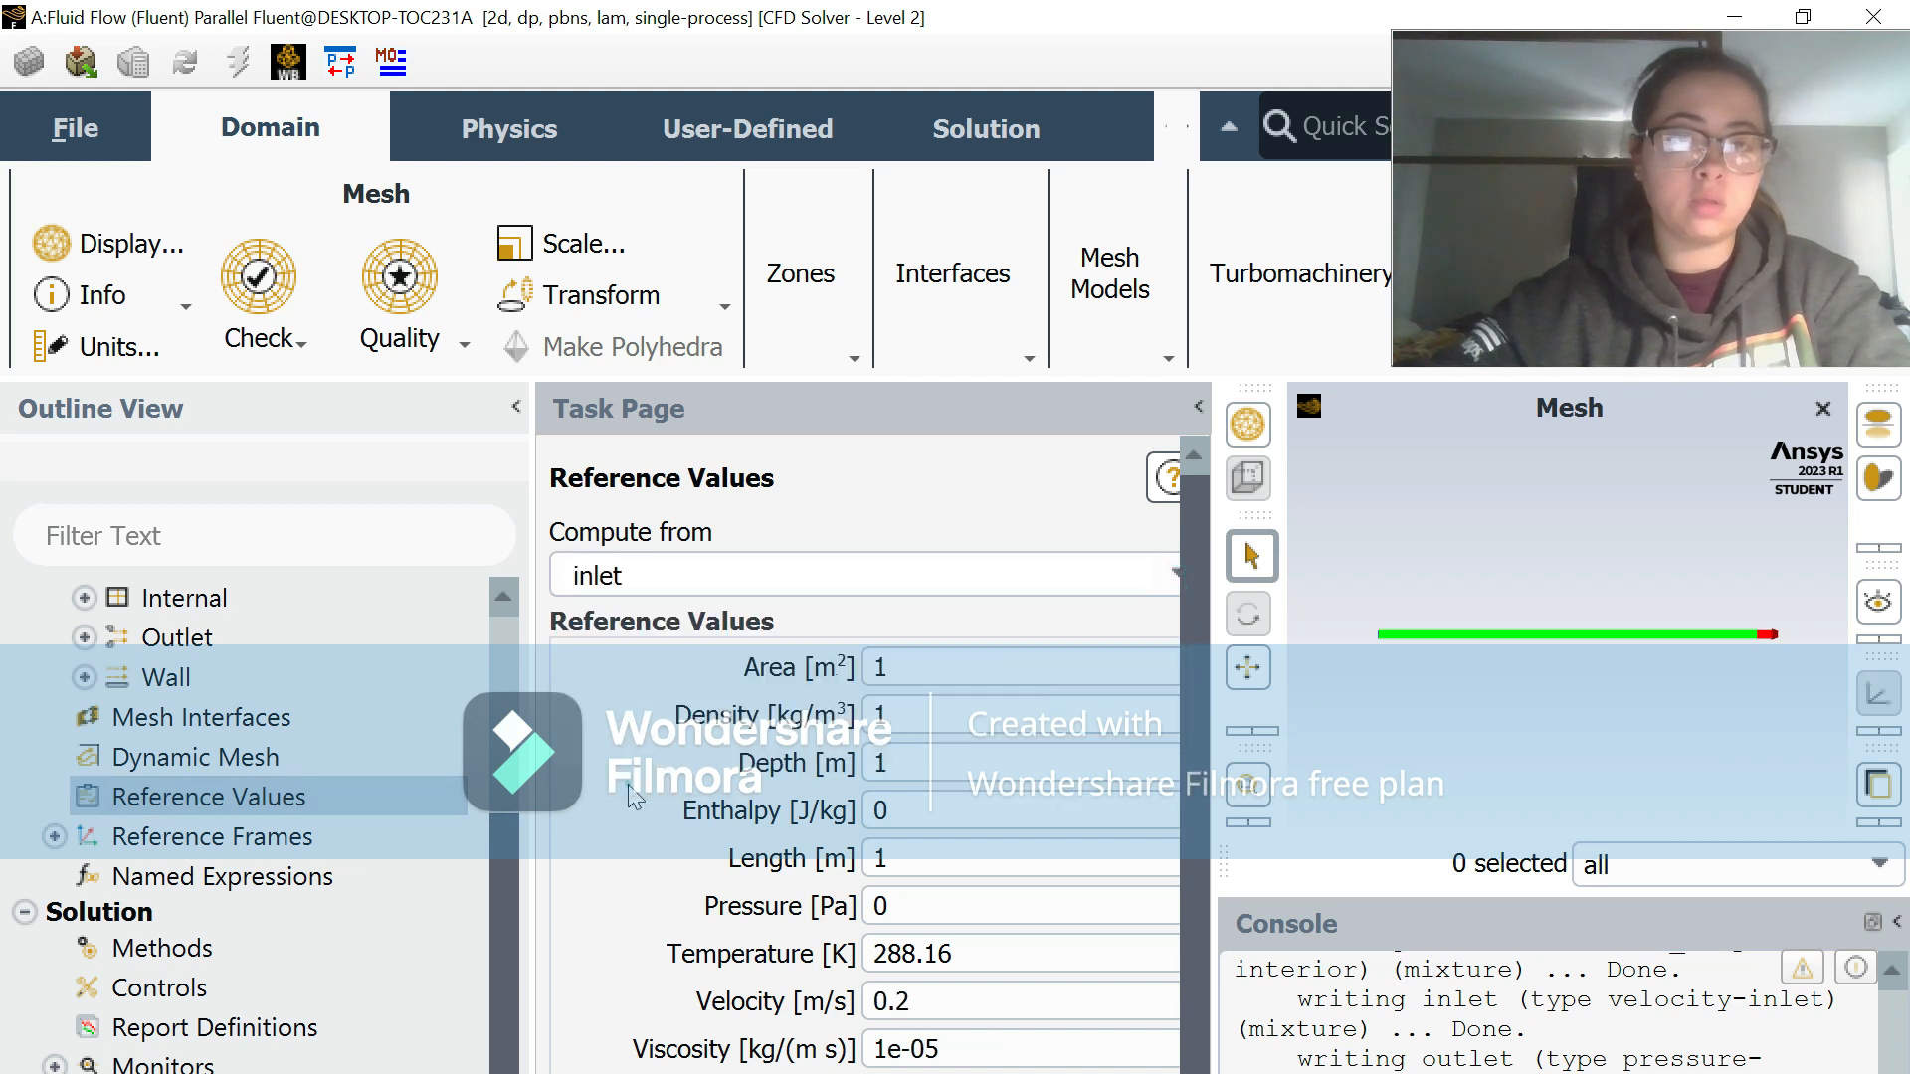
Step: Set the number of iterations for the calculation to 200
{"action": "scroll", "coordinate": [629, 795], "scroll_direction": "down", "scroll_amount": 1}
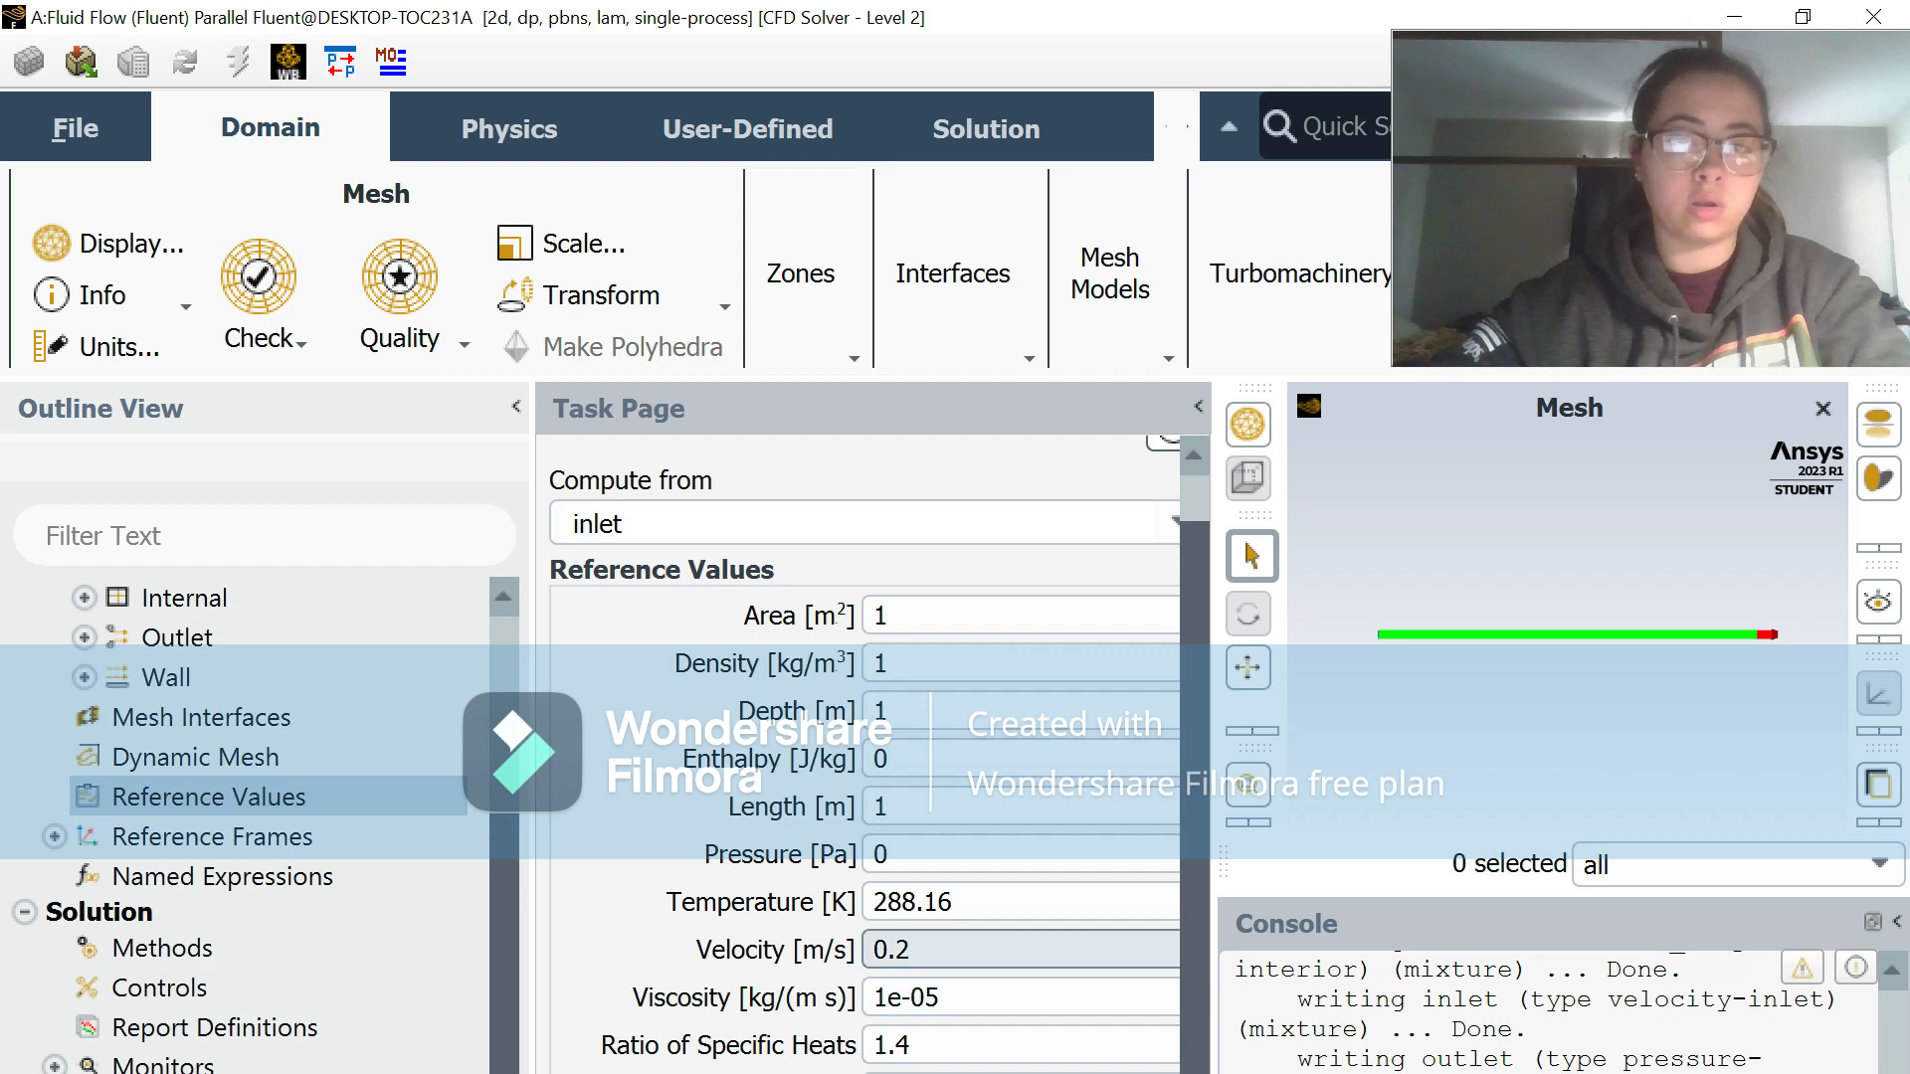
{"action": "scroll", "coordinate": [260, 875], "scroll_direction": "down", "scroll_amount": 3}
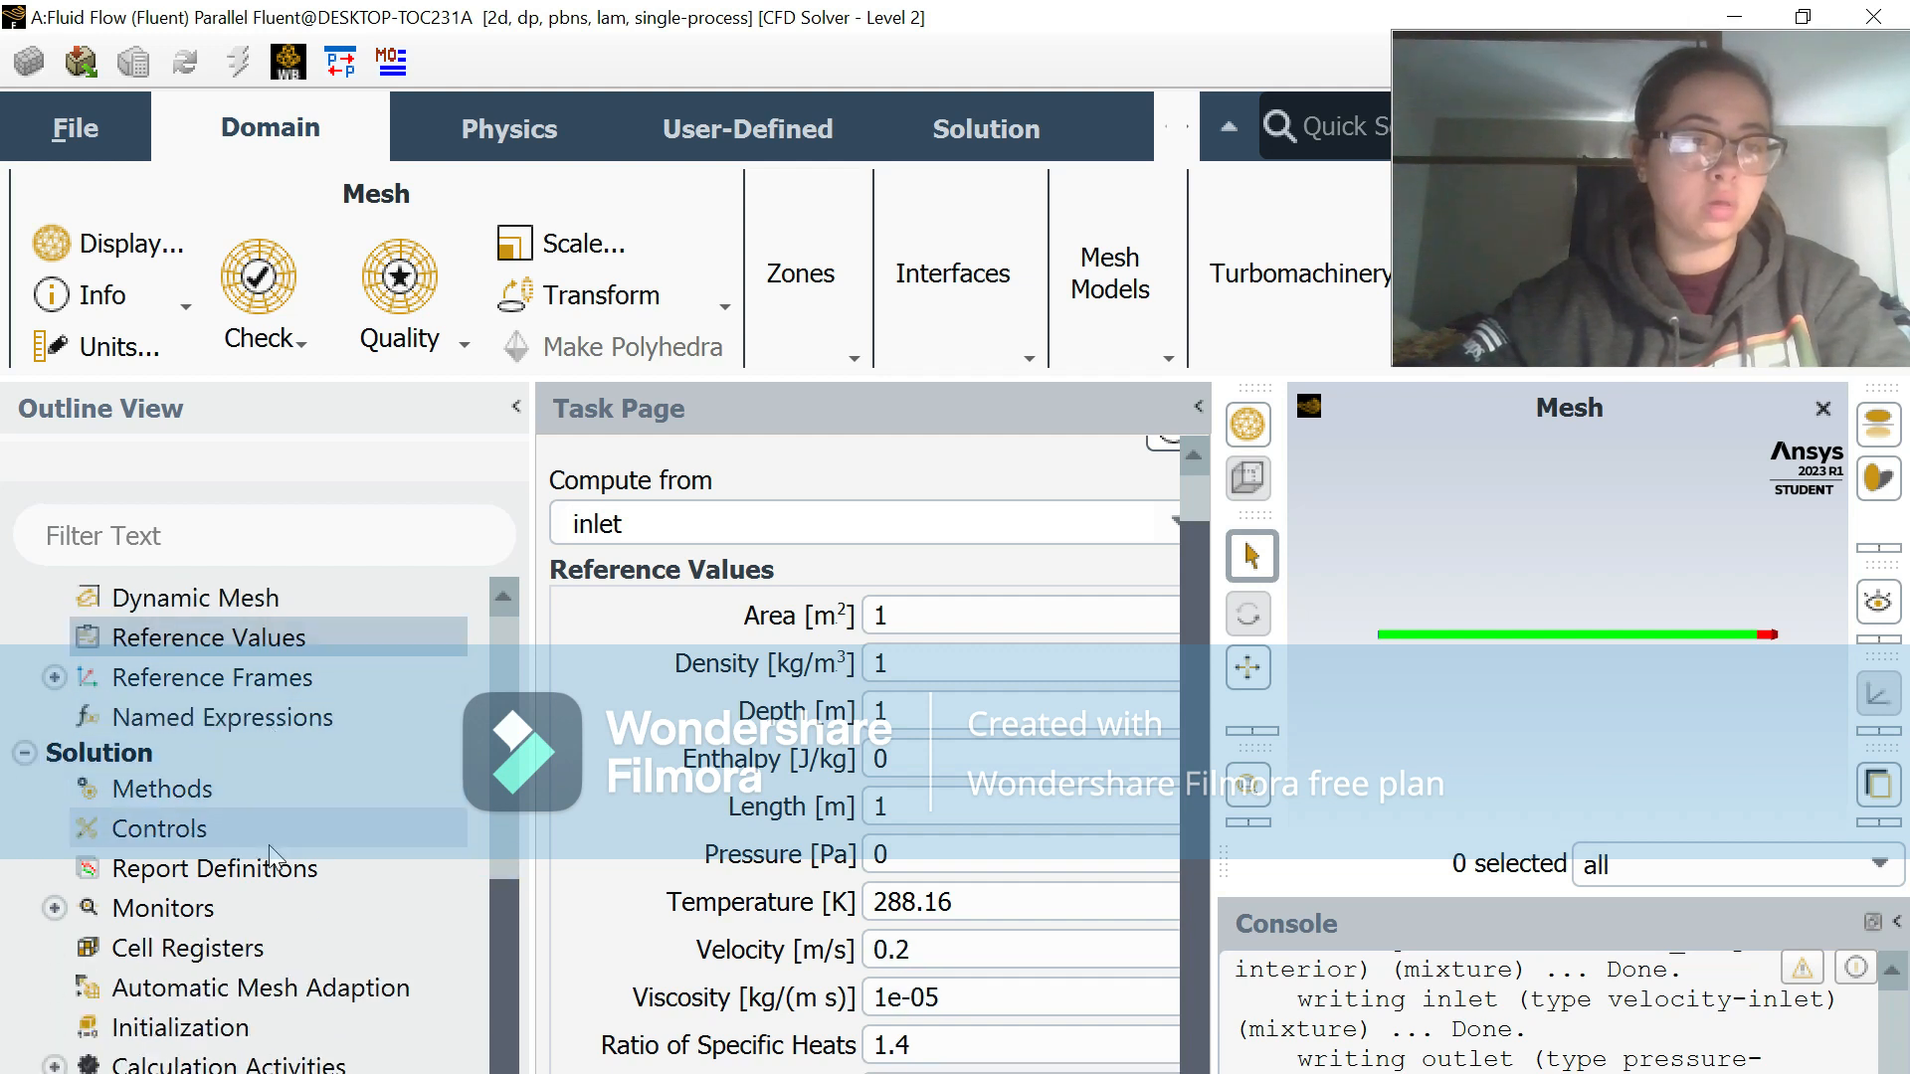
{"action": "double_click", "coordinate": [260, 920]}
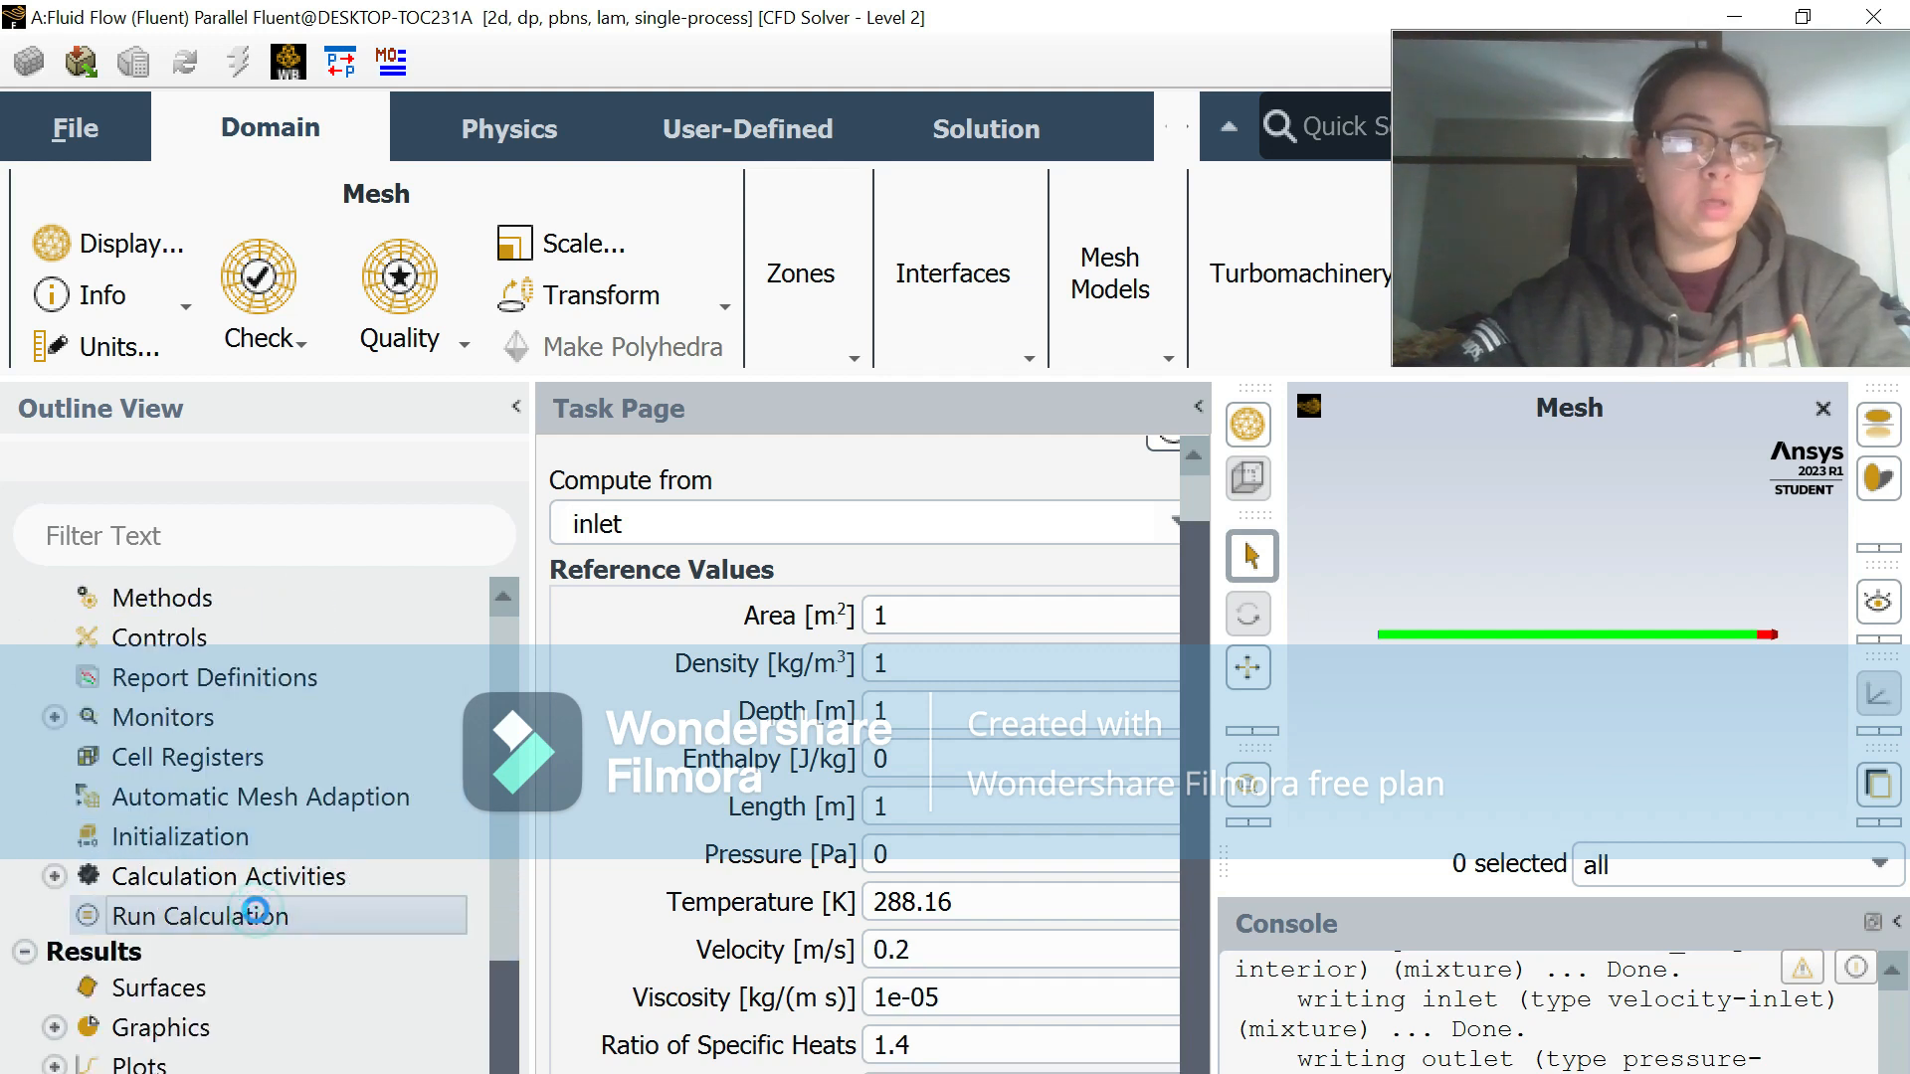
{"action": "scroll", "coordinate": [818, 844], "scroll_direction": "down", "scroll_amount": 2}
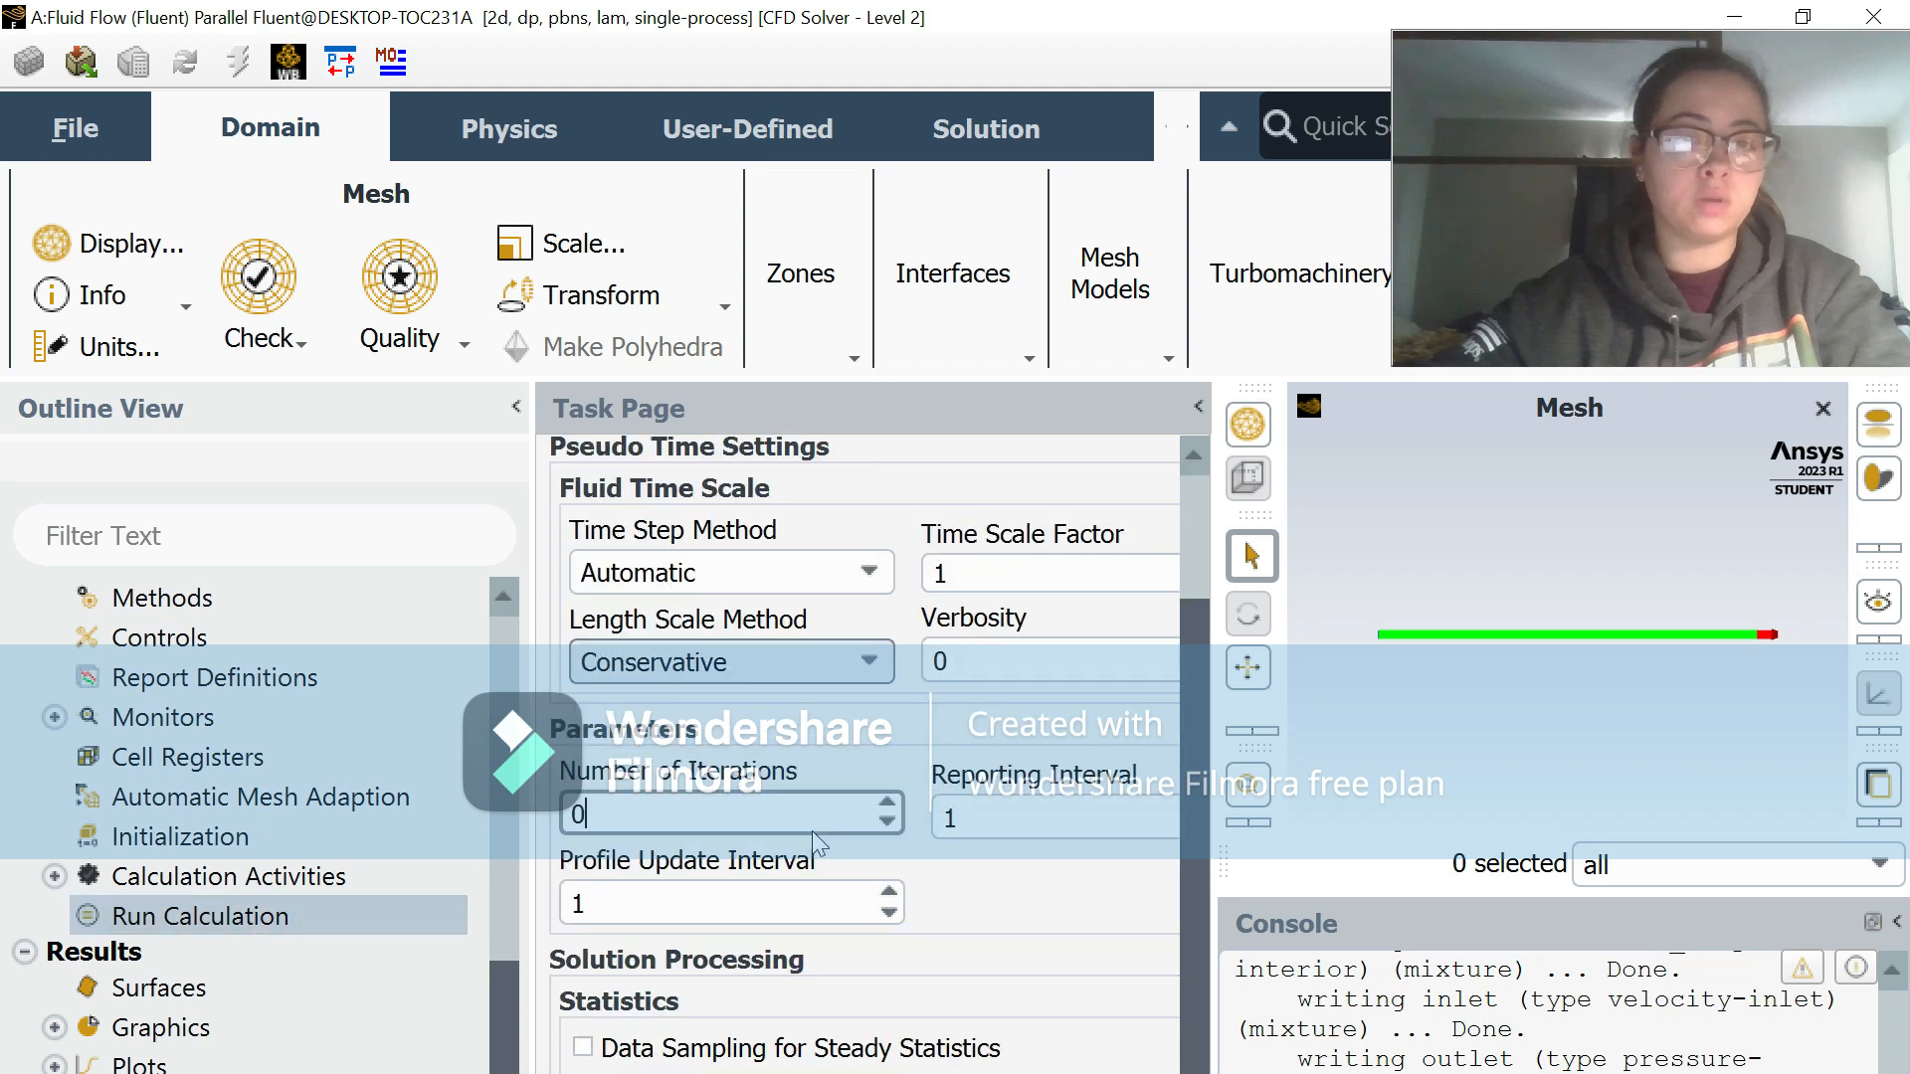
{"action": "double_click", "coordinate": [724, 814]}
{"action": "key", "text": "BackSpace"}
{"action": "type", "text": "200"}
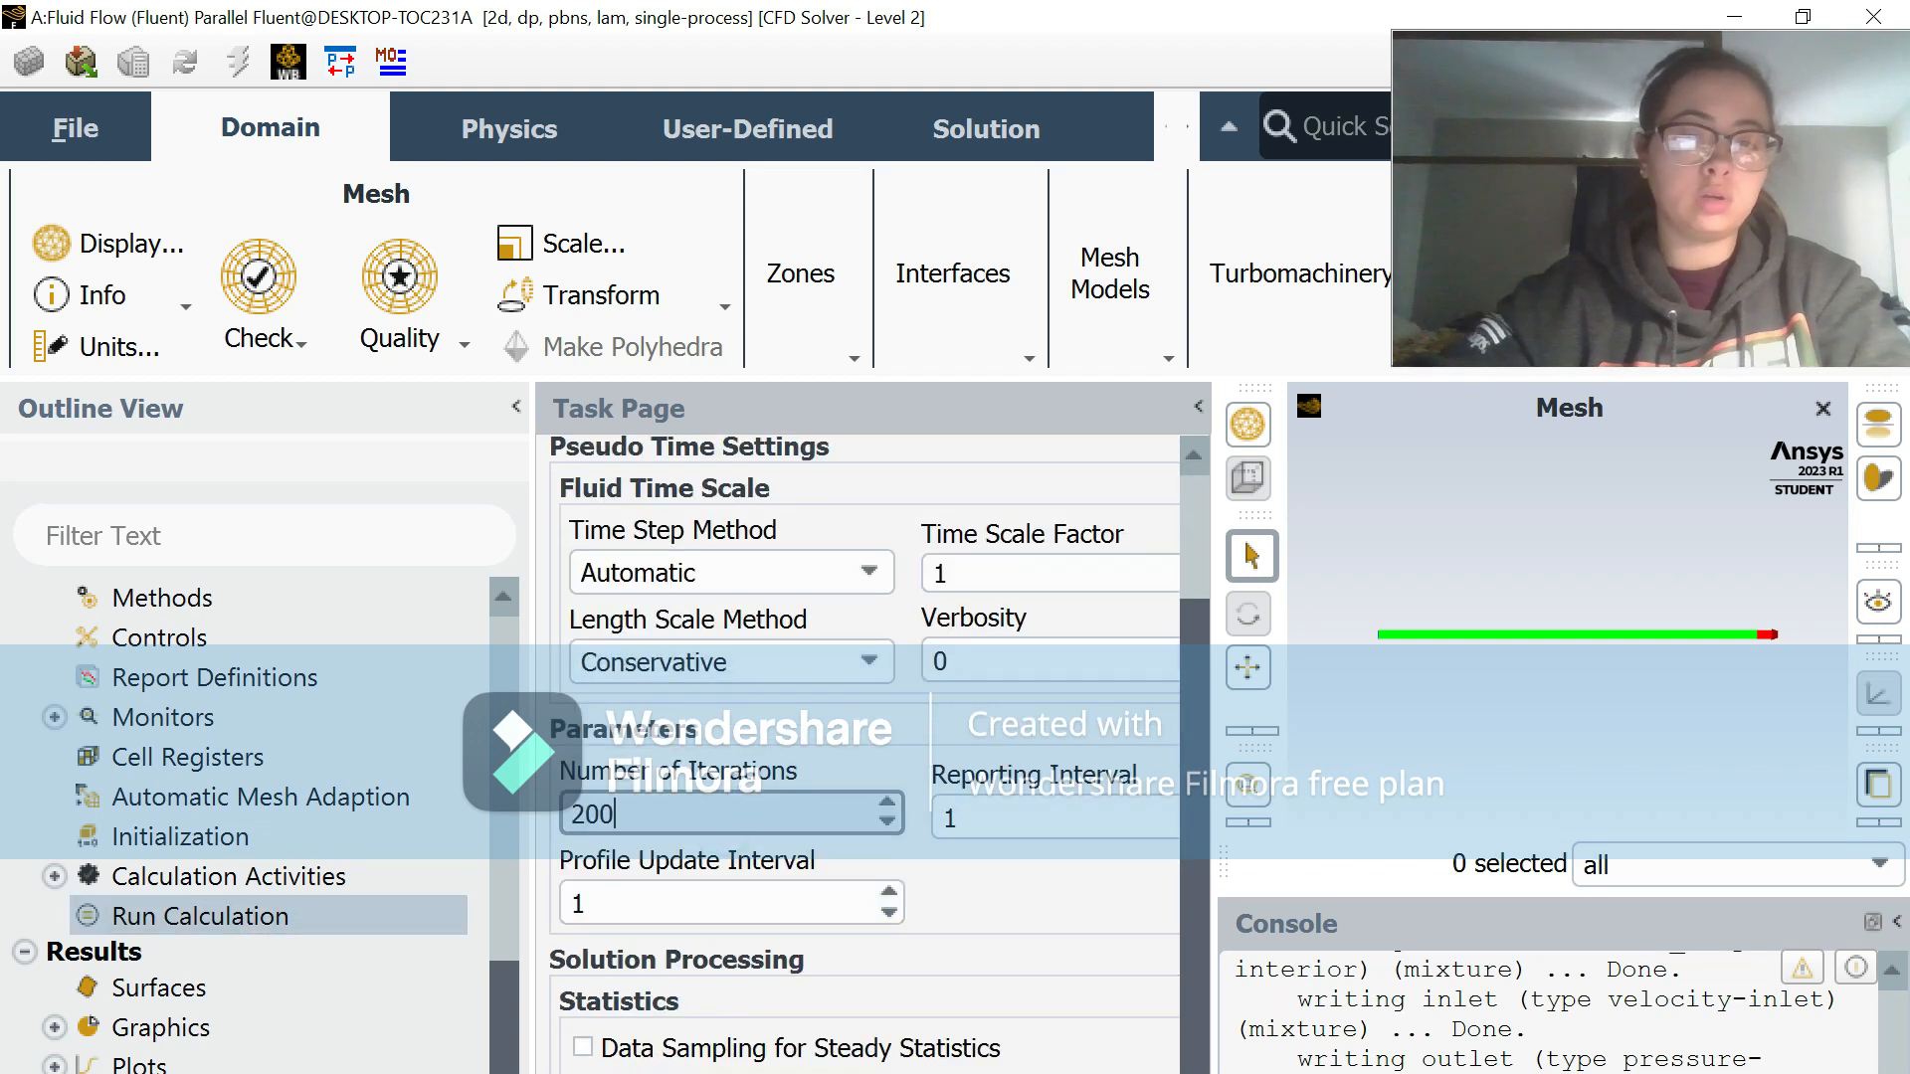
Step: Run the calculation and dismiss the completion message
{"action": "right_click", "coordinate": [231, 930]}
{"action": "left_click", "coordinate": [331, 716]}
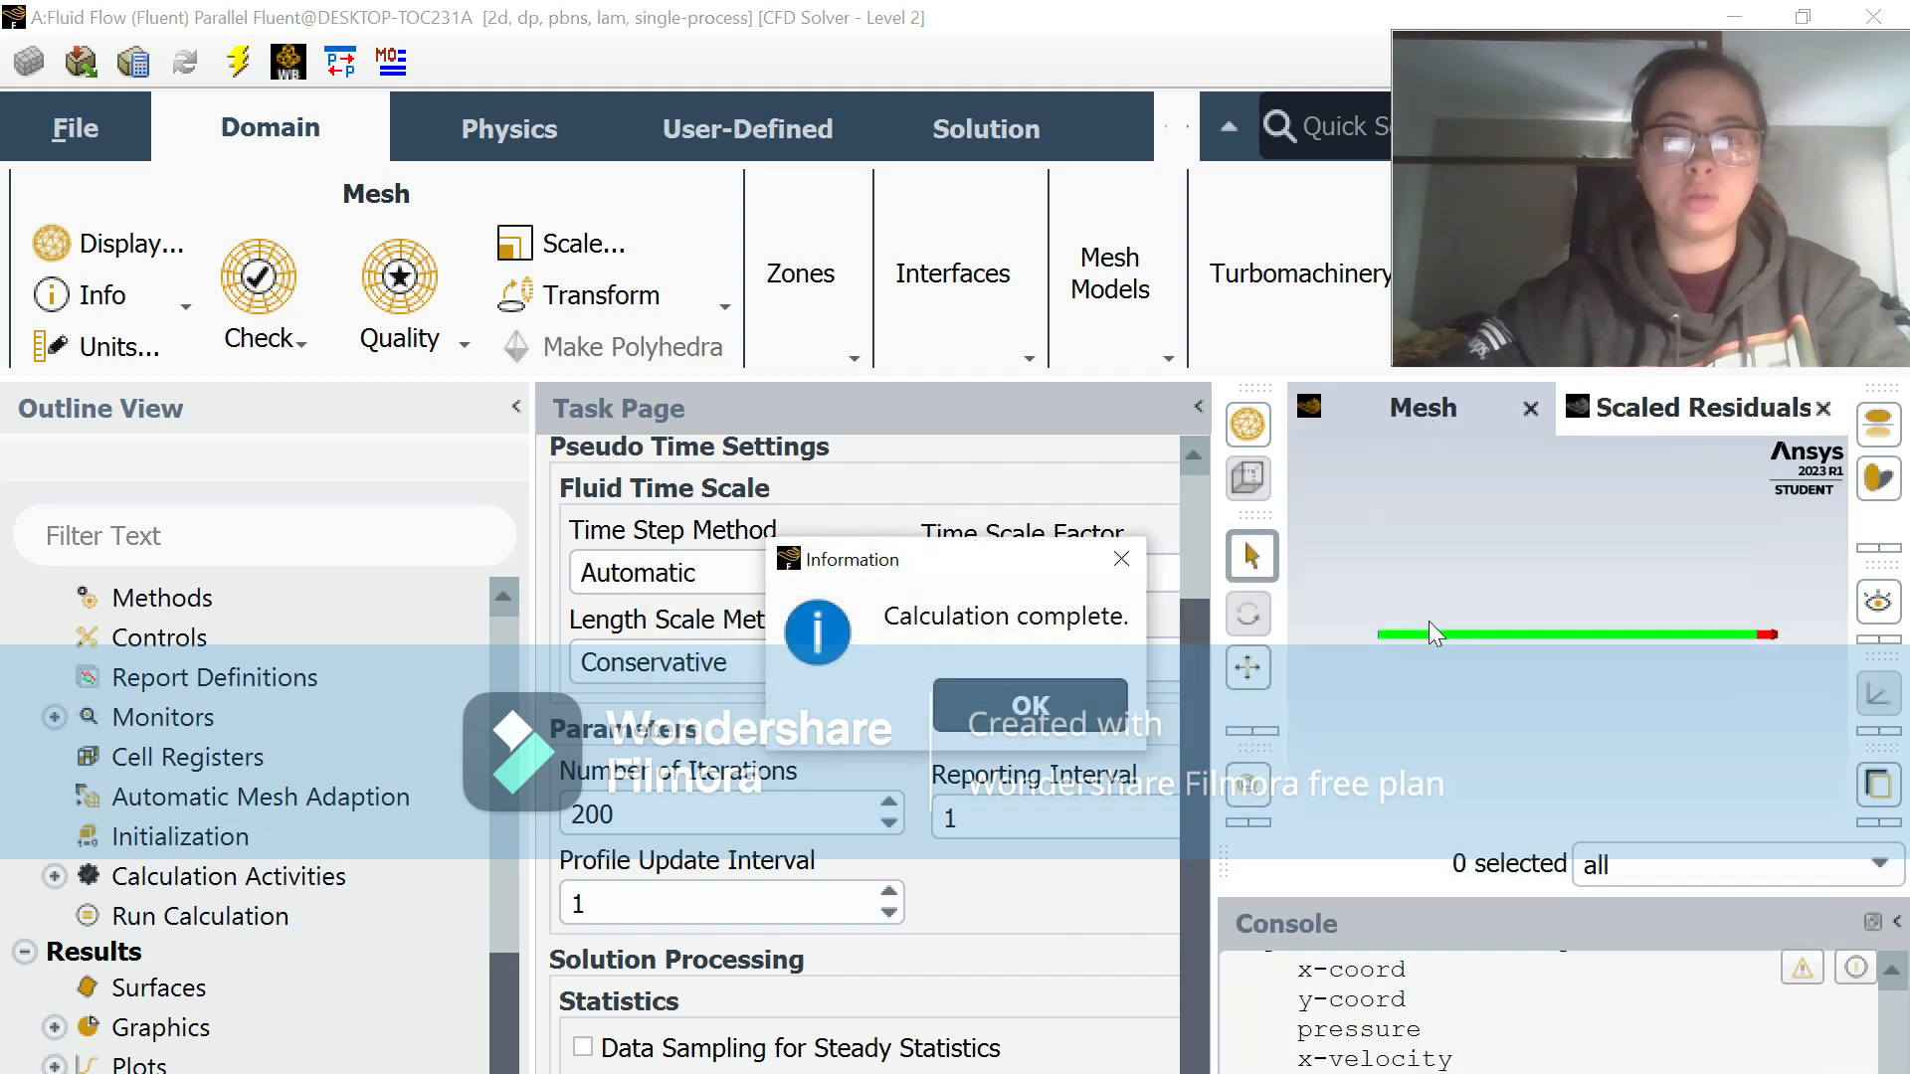
{"action": "left_click", "coordinate": [1030, 706]}
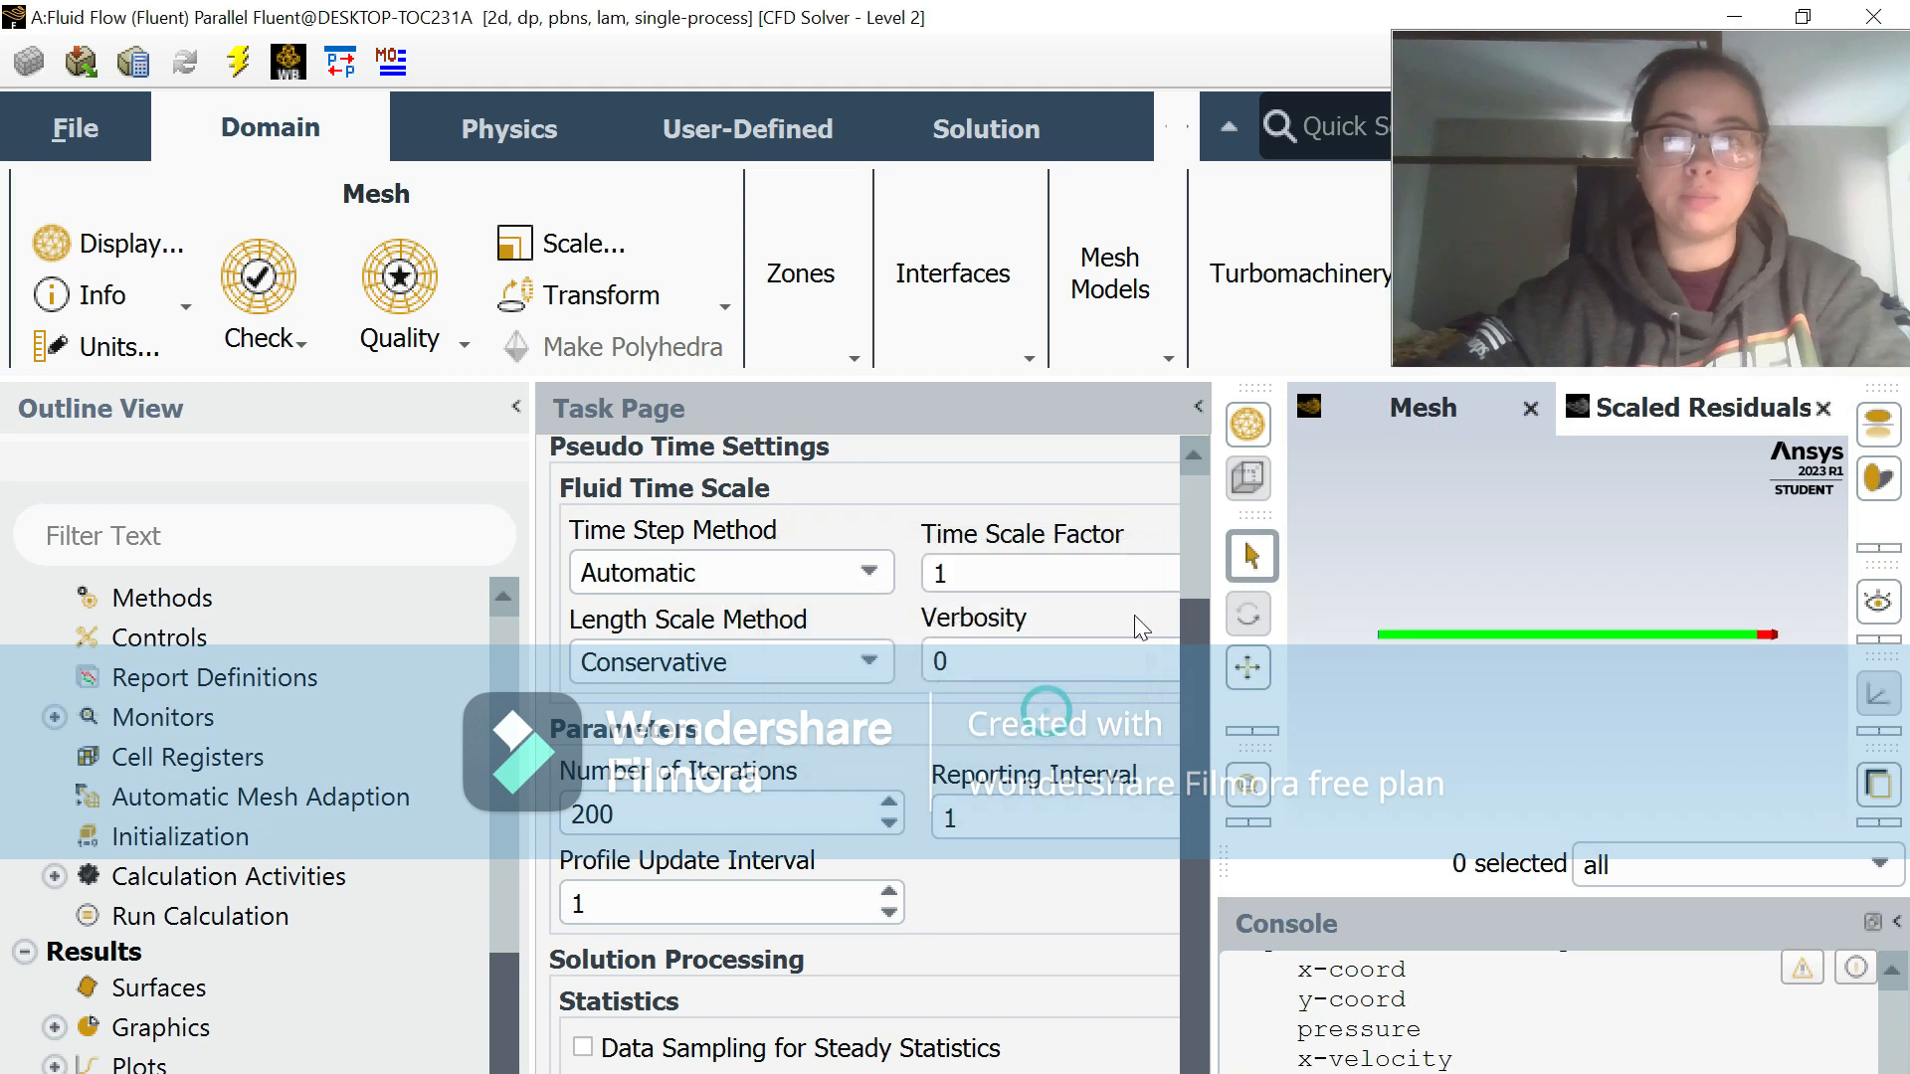
Step: Switch to Workbench, open the Results of the Fluid Flow (Fluent) system in CFD-Post and view the channel in the XY plane
{"action": "left_click", "coordinate": [1732, 18]}
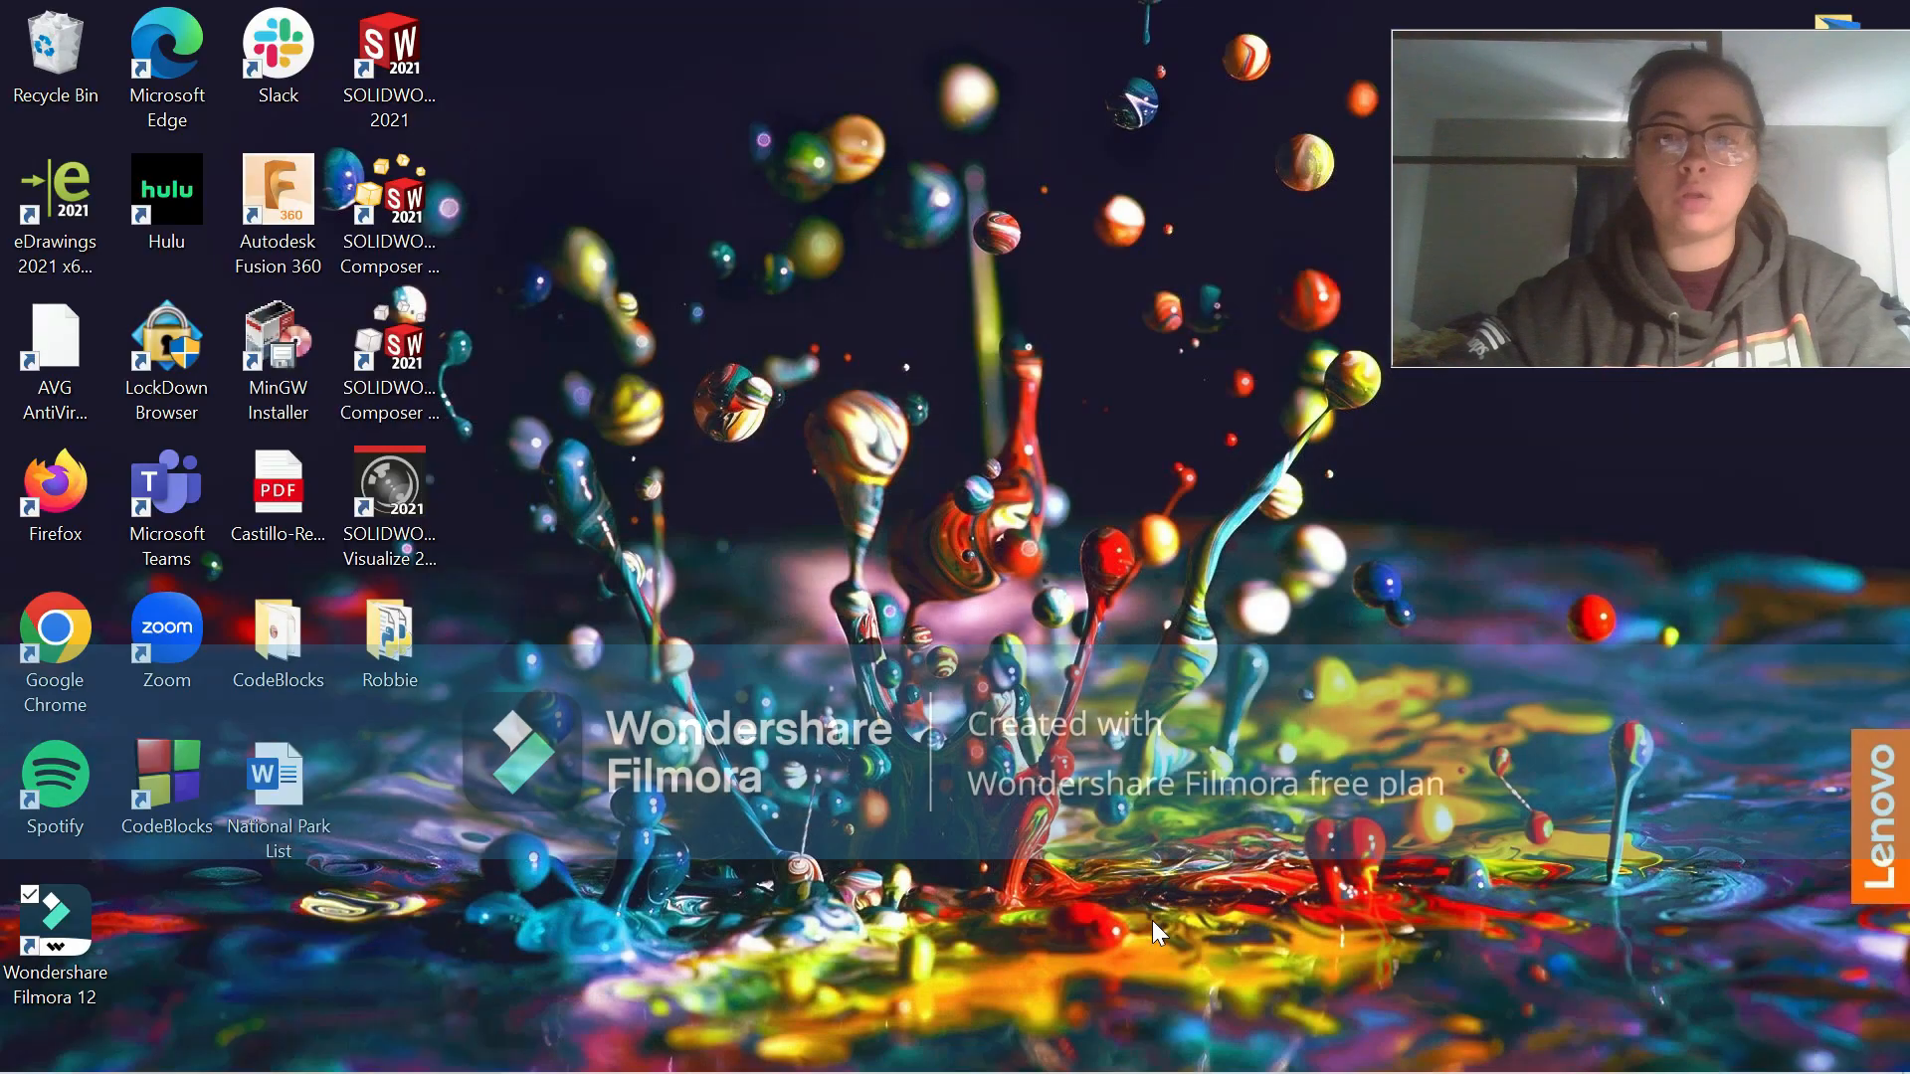
{"action": "left_click", "coordinate": [1077, 1056]}
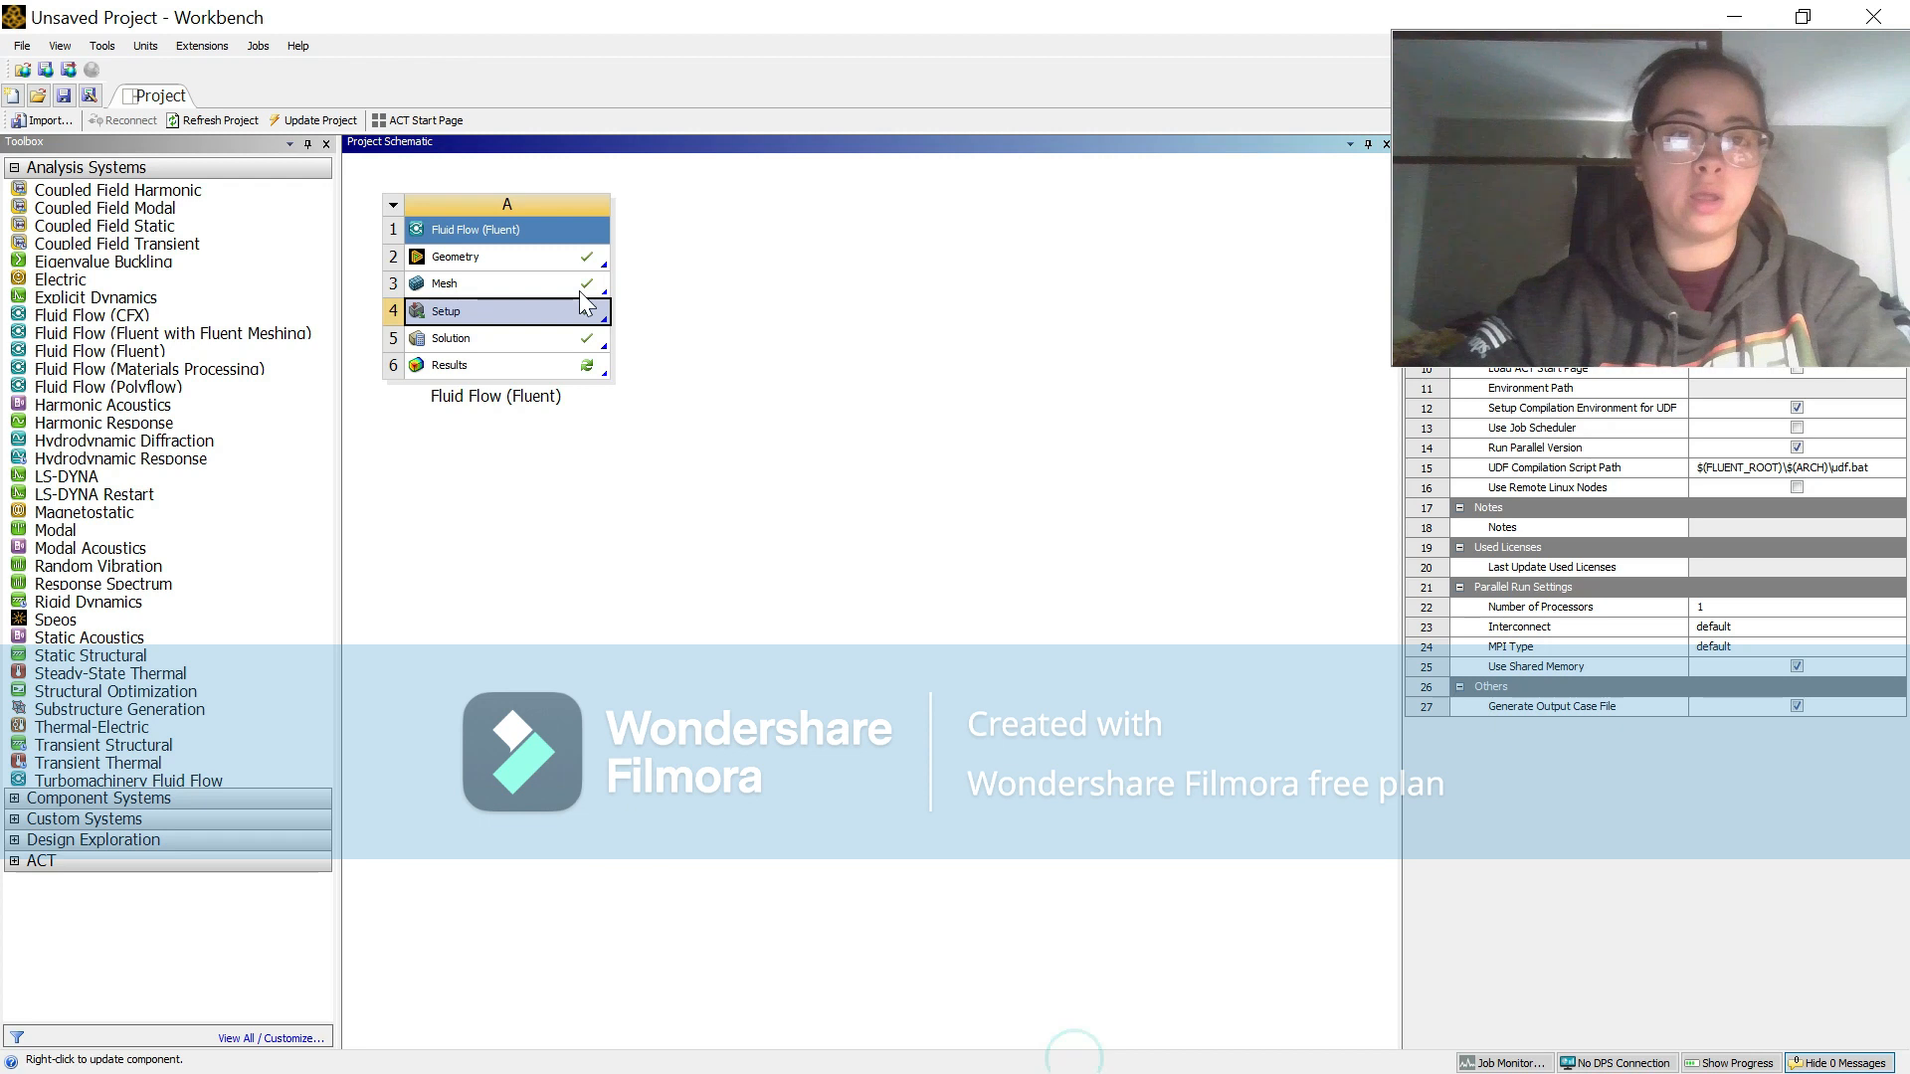
{"action": "double_click", "coordinate": [551, 364]}
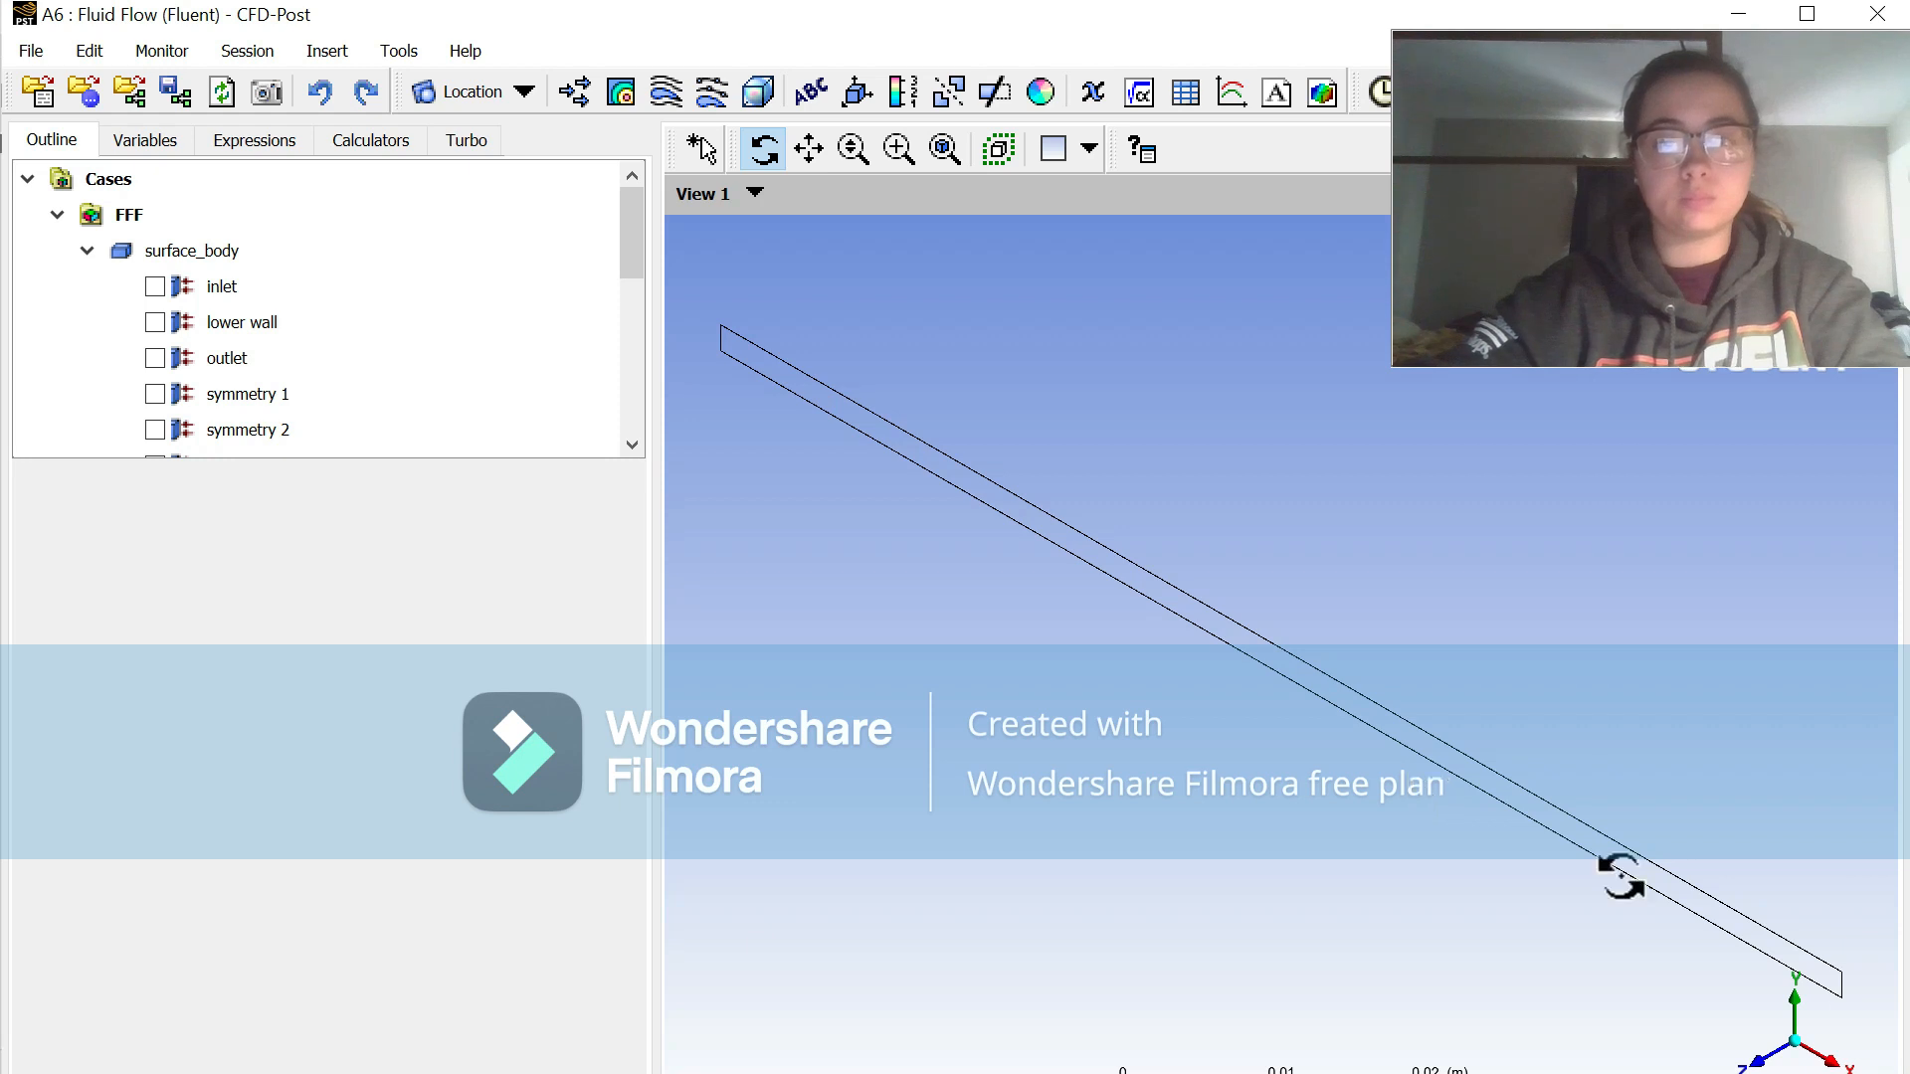
{"action": "left_click", "coordinate": [1757, 1063]}
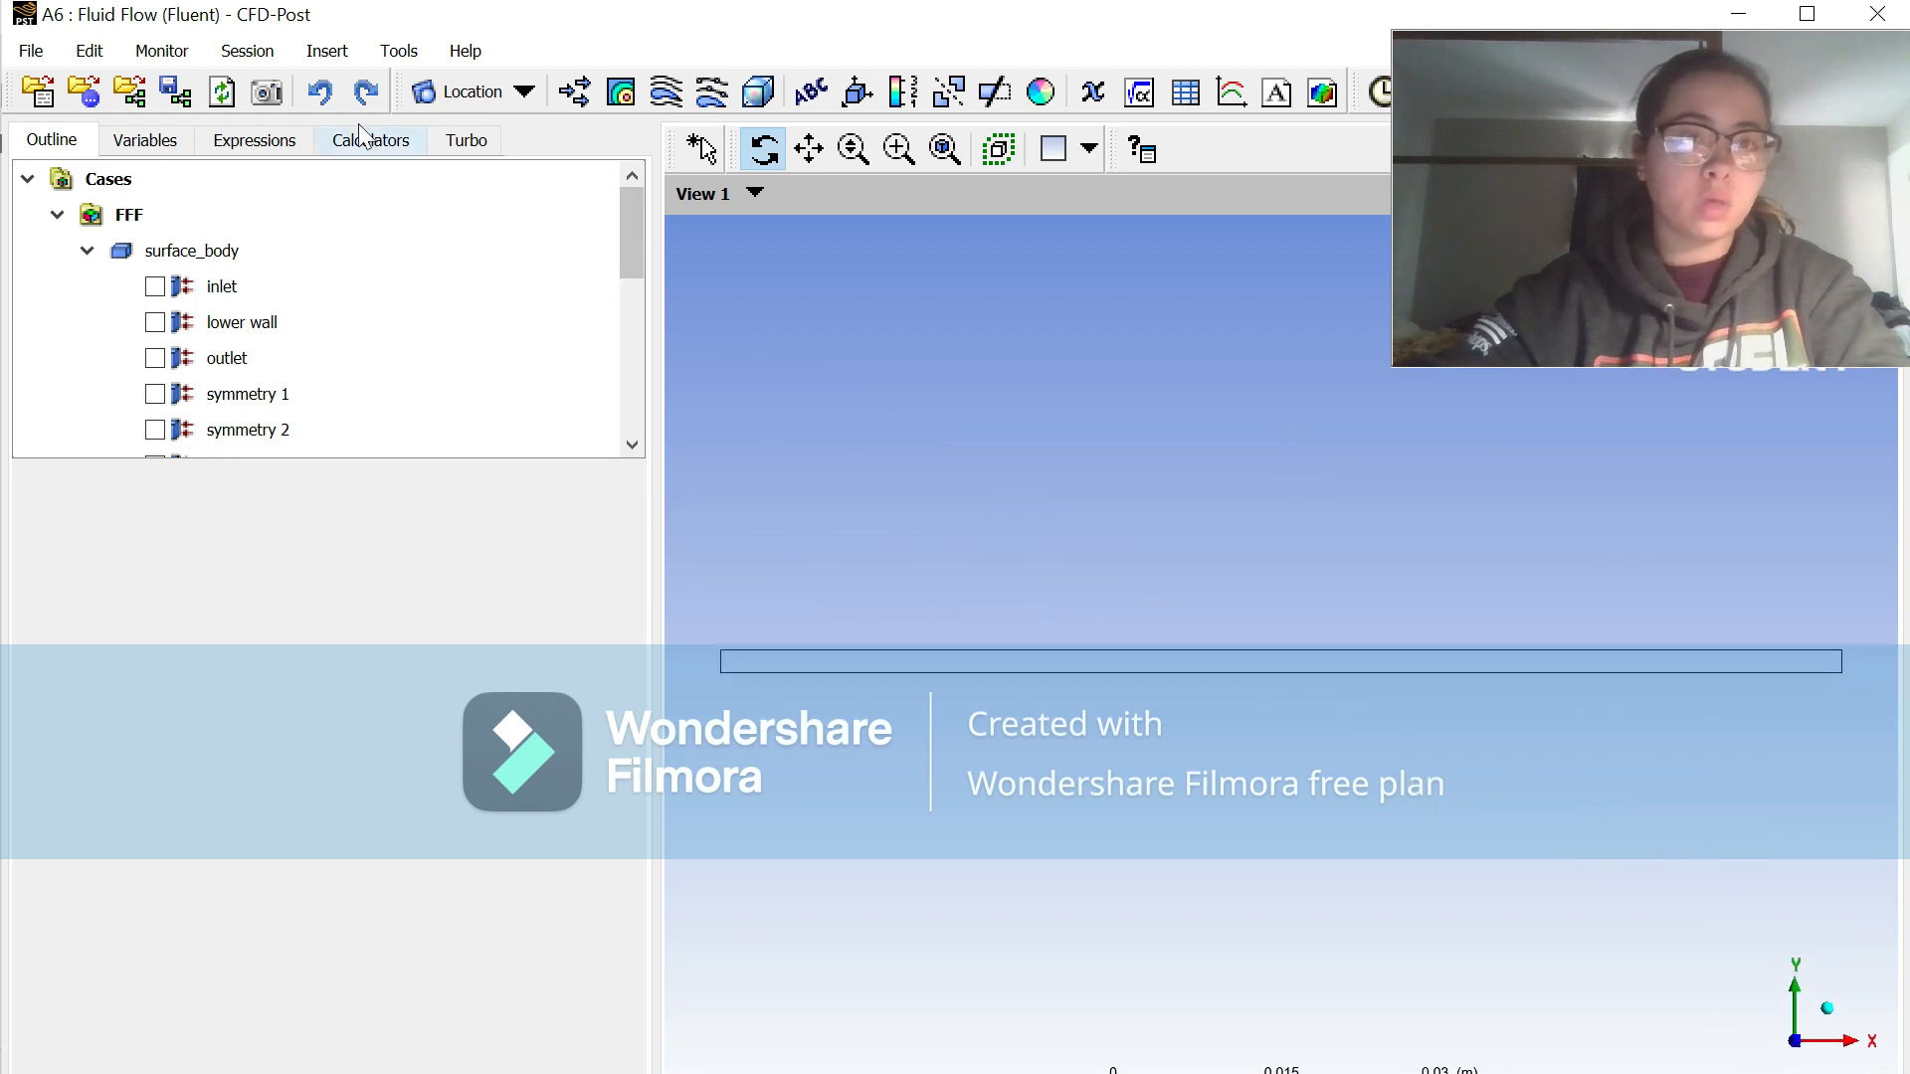
{"action": "left_click", "coordinate": [331, 51]}
{"action": "left_click", "coordinate": [408, 165]}
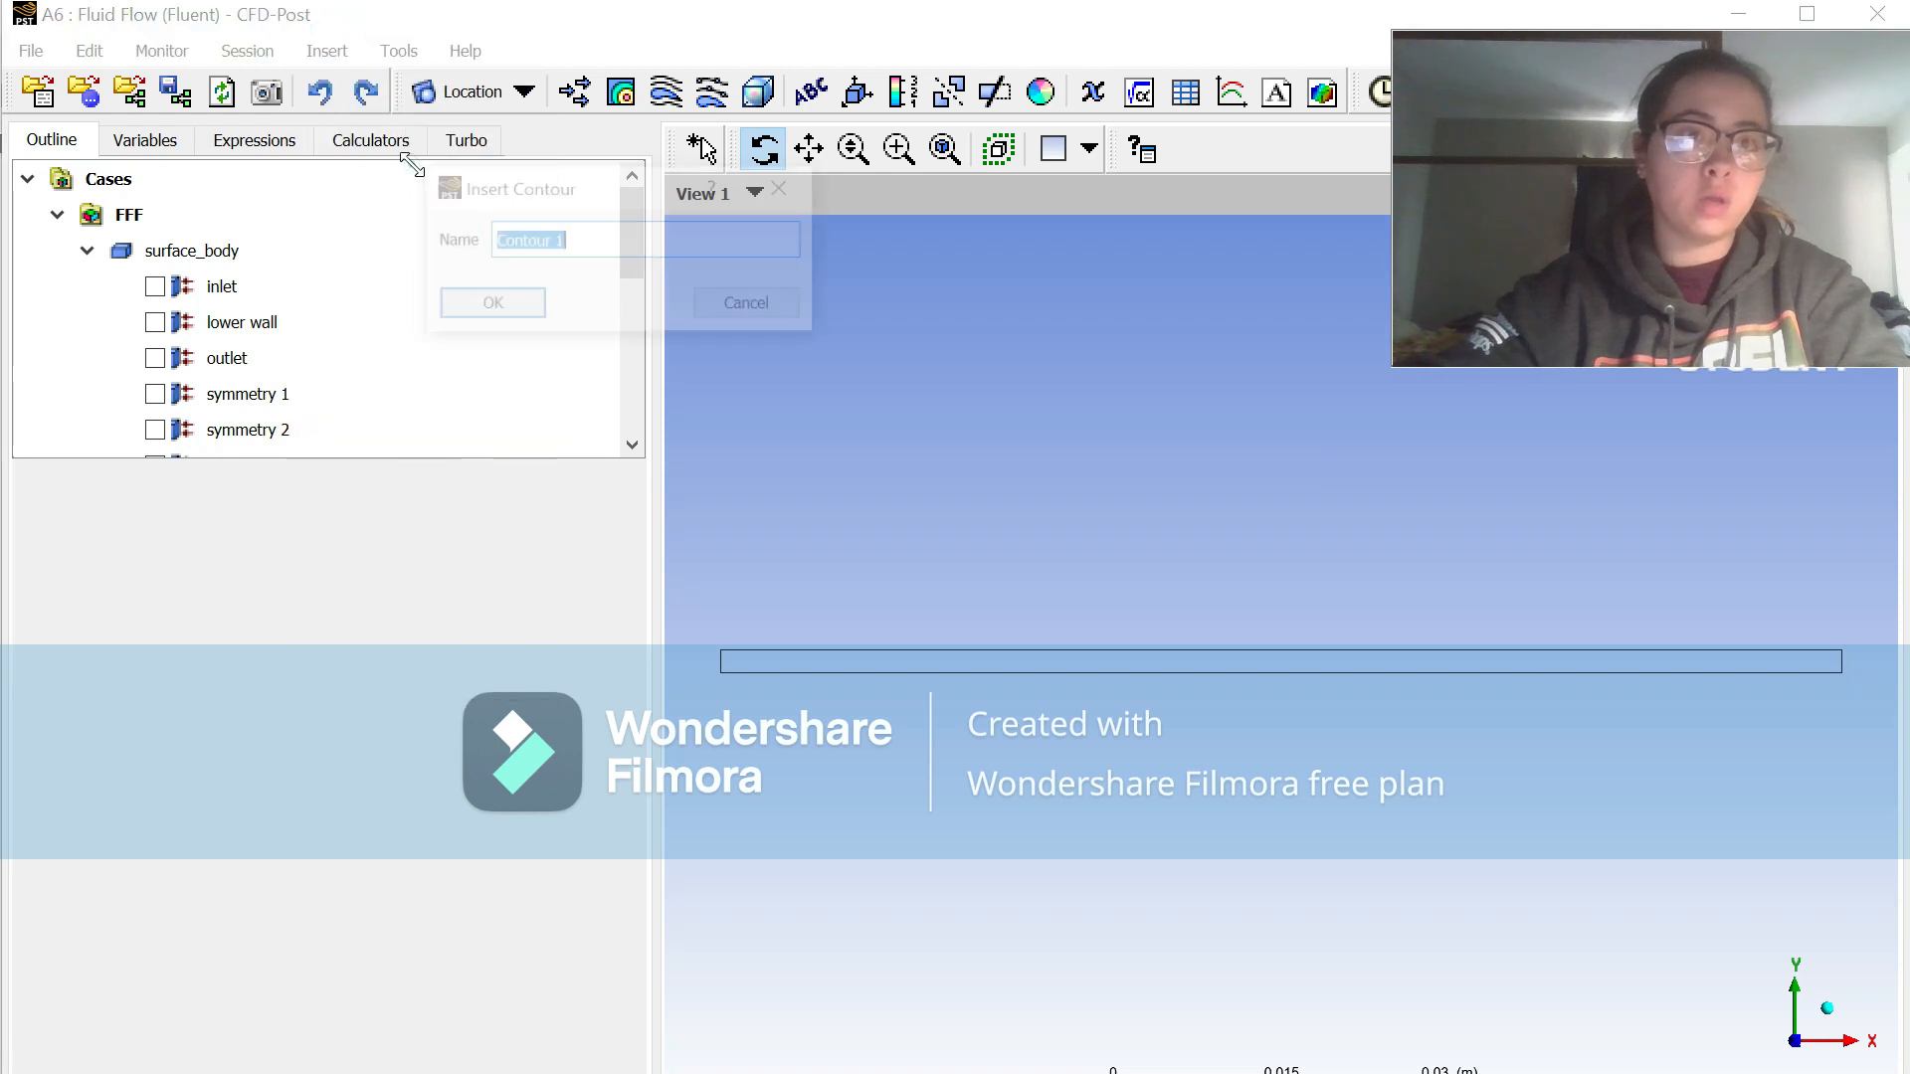
{"action": "left_click", "coordinate": [480, 314]}
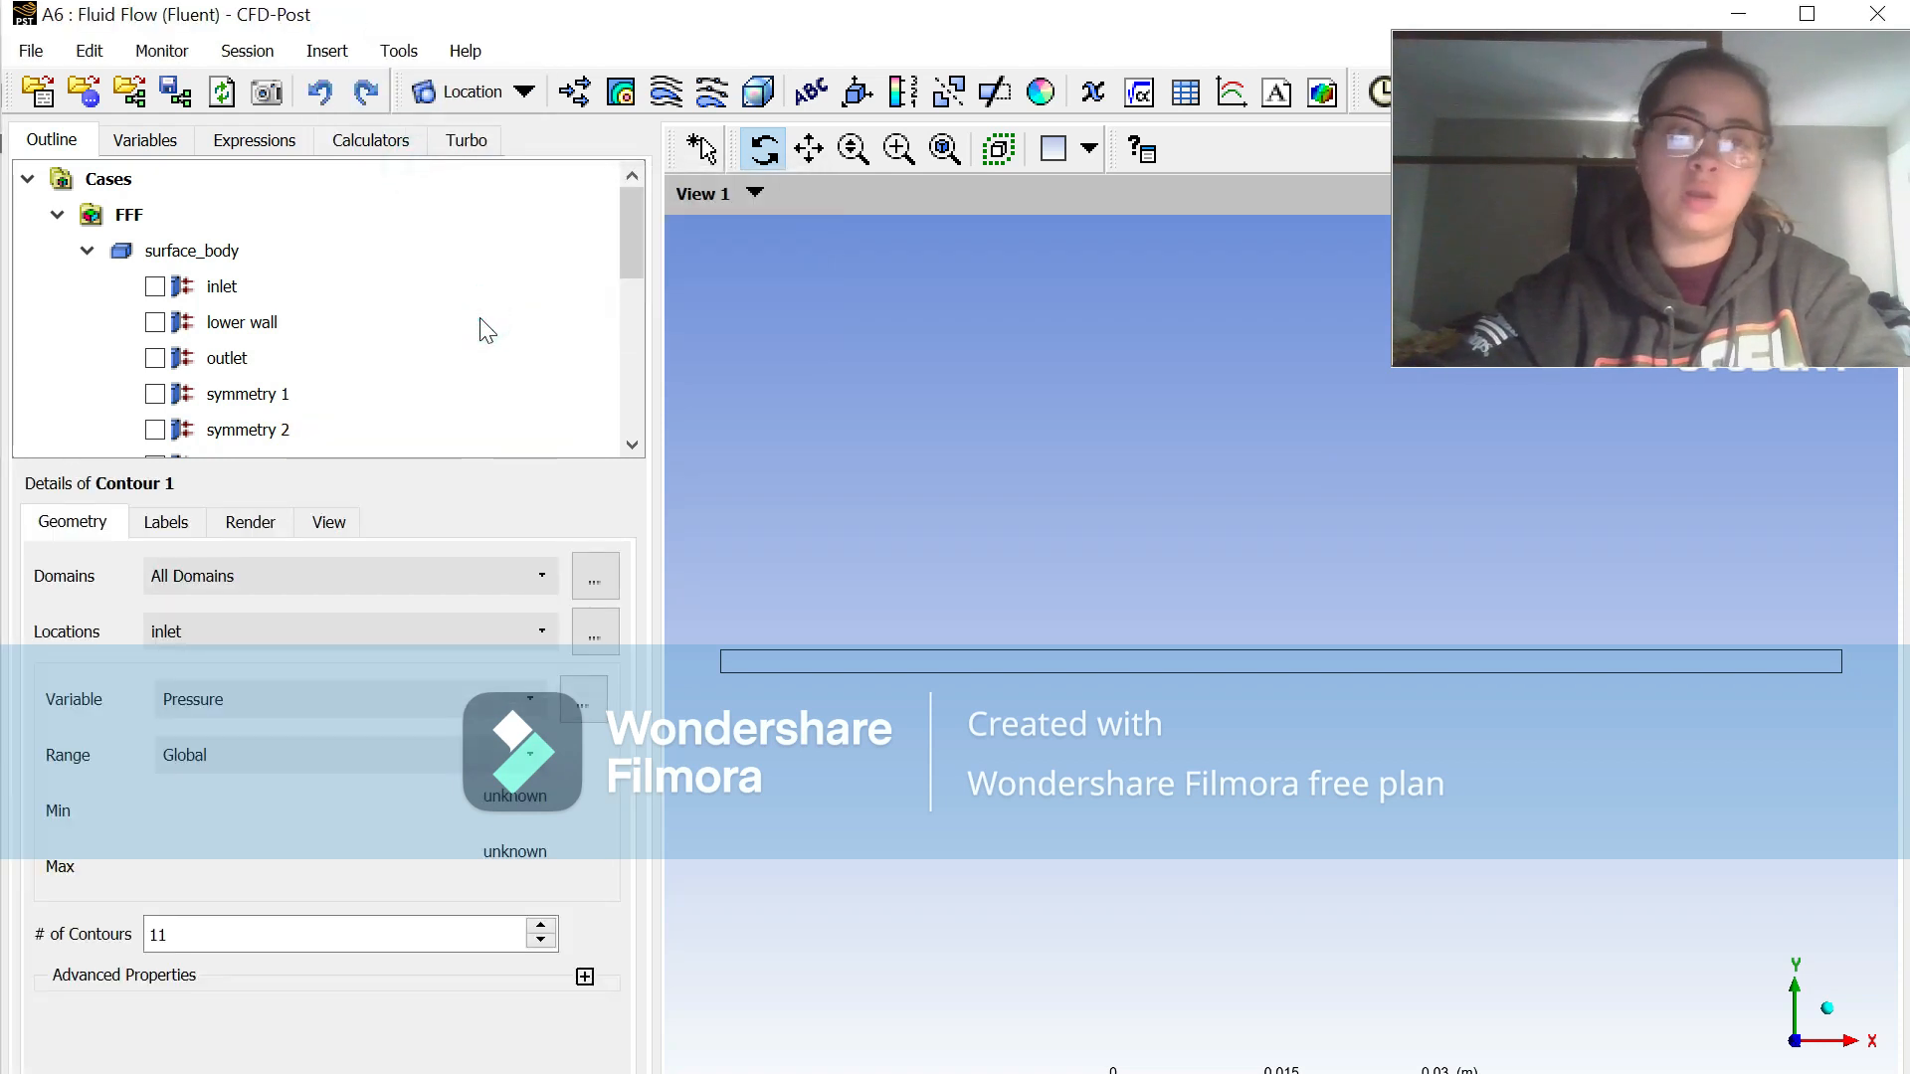
{"action": "scroll", "coordinate": [435, 430], "scroll_direction": "down", "scroll_amount": 3}
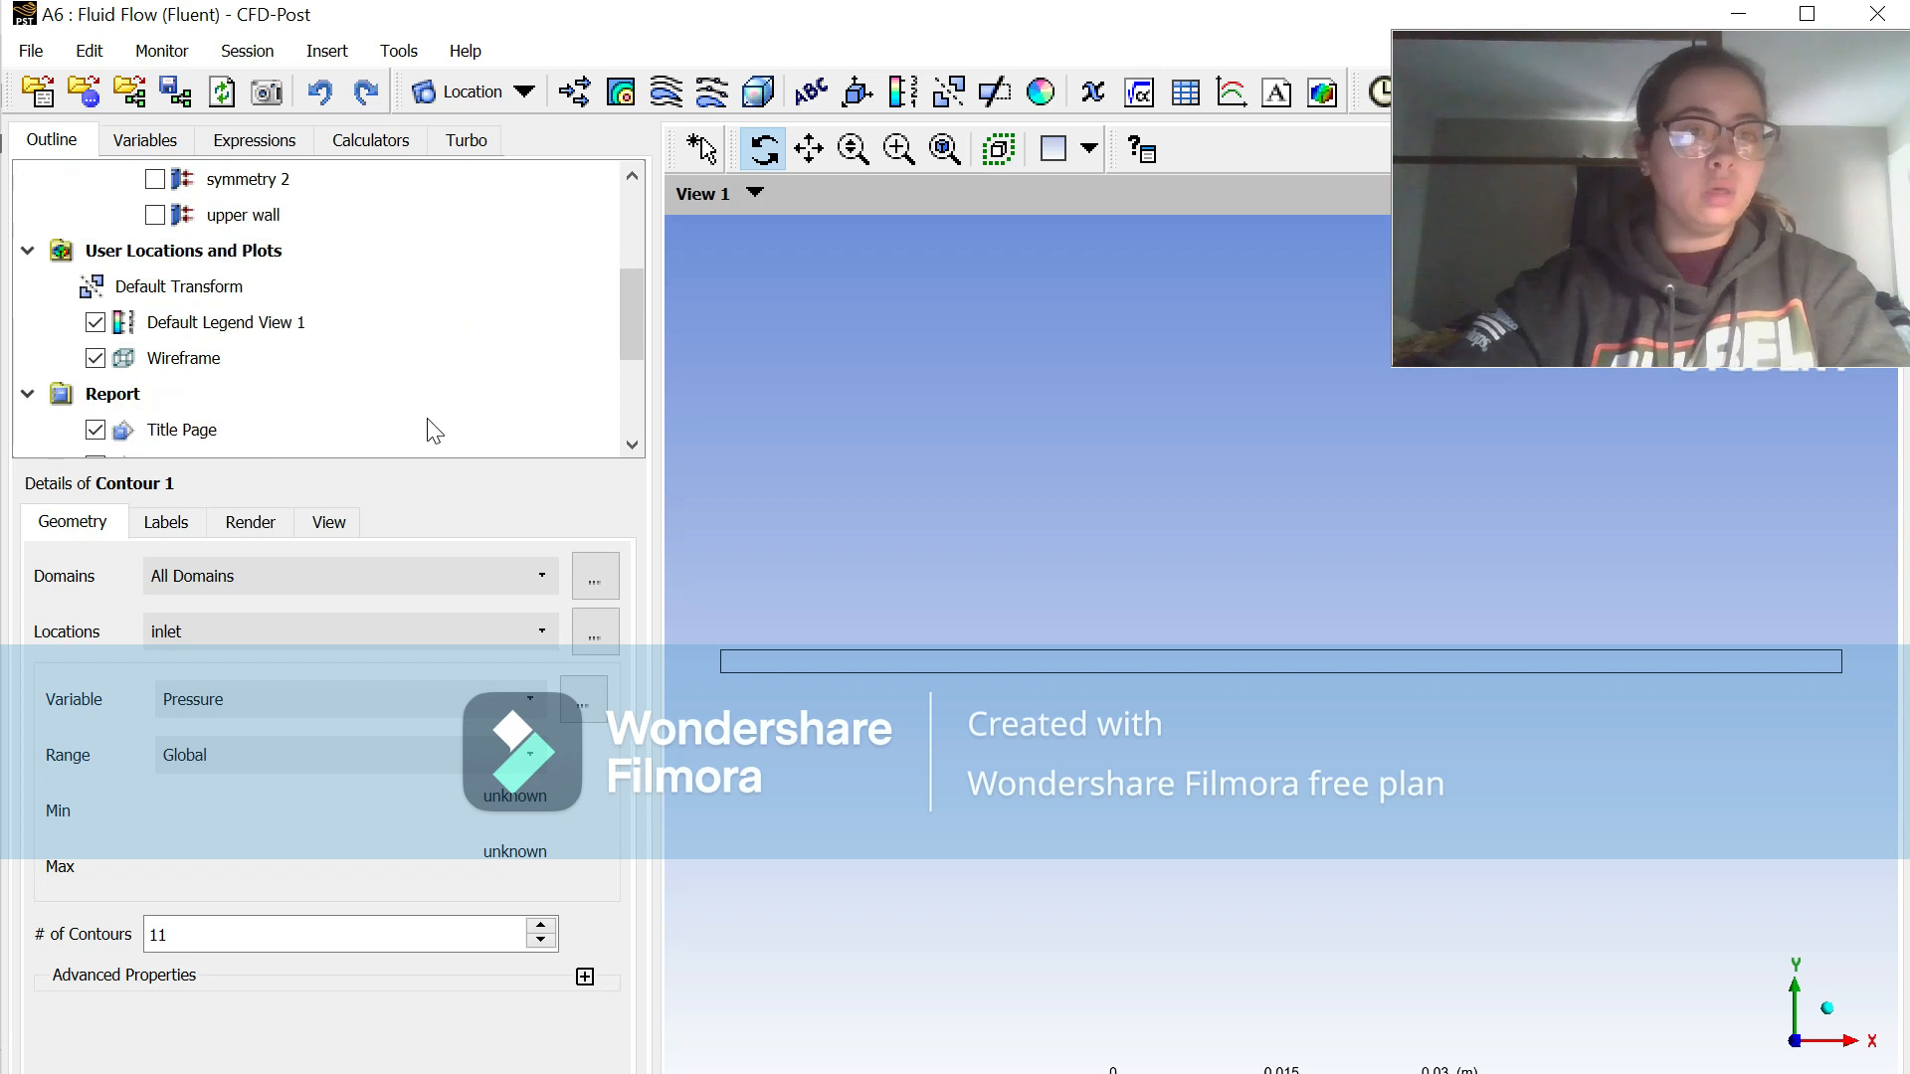
{"action": "scroll", "coordinate": [434, 431], "scroll_direction": "up", "scroll_amount": 1}
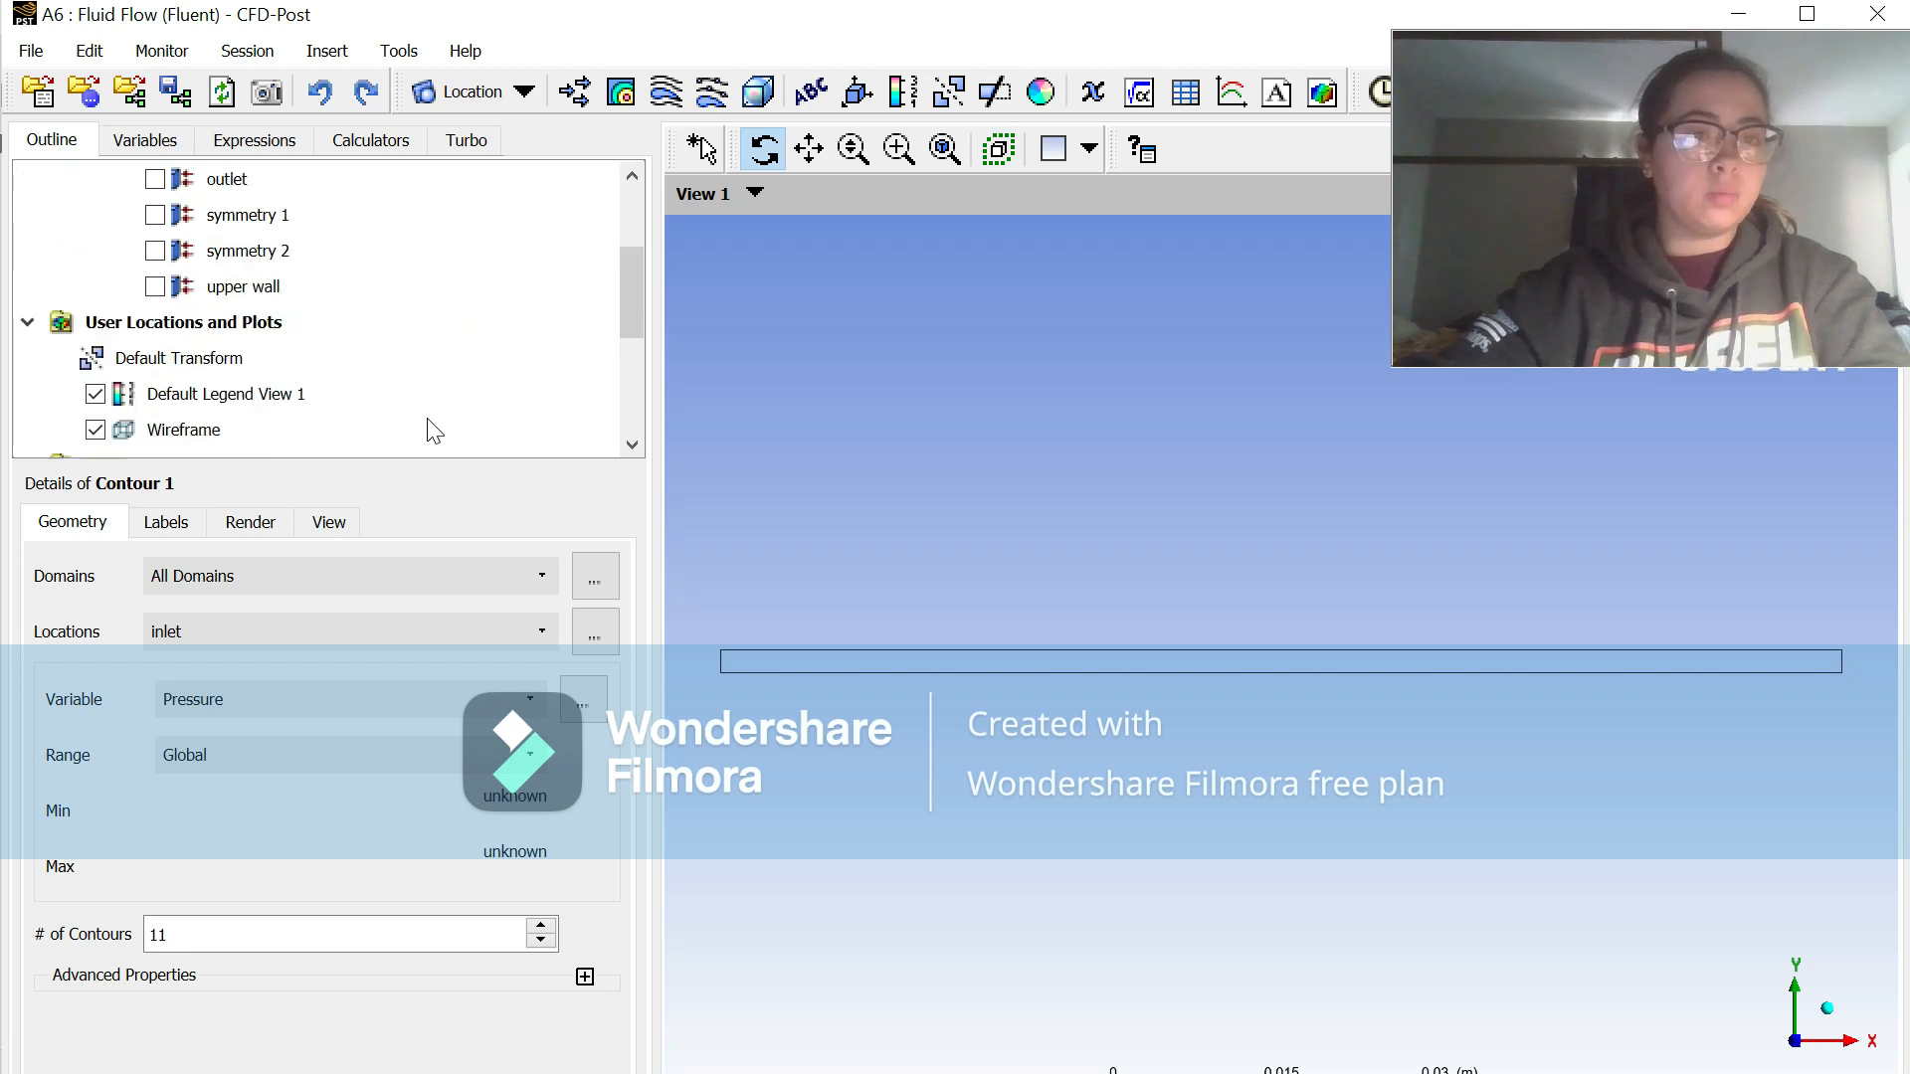
{"action": "left_click", "coordinate": [261, 629]}
{"action": "left_click", "coordinate": [261, 719]}
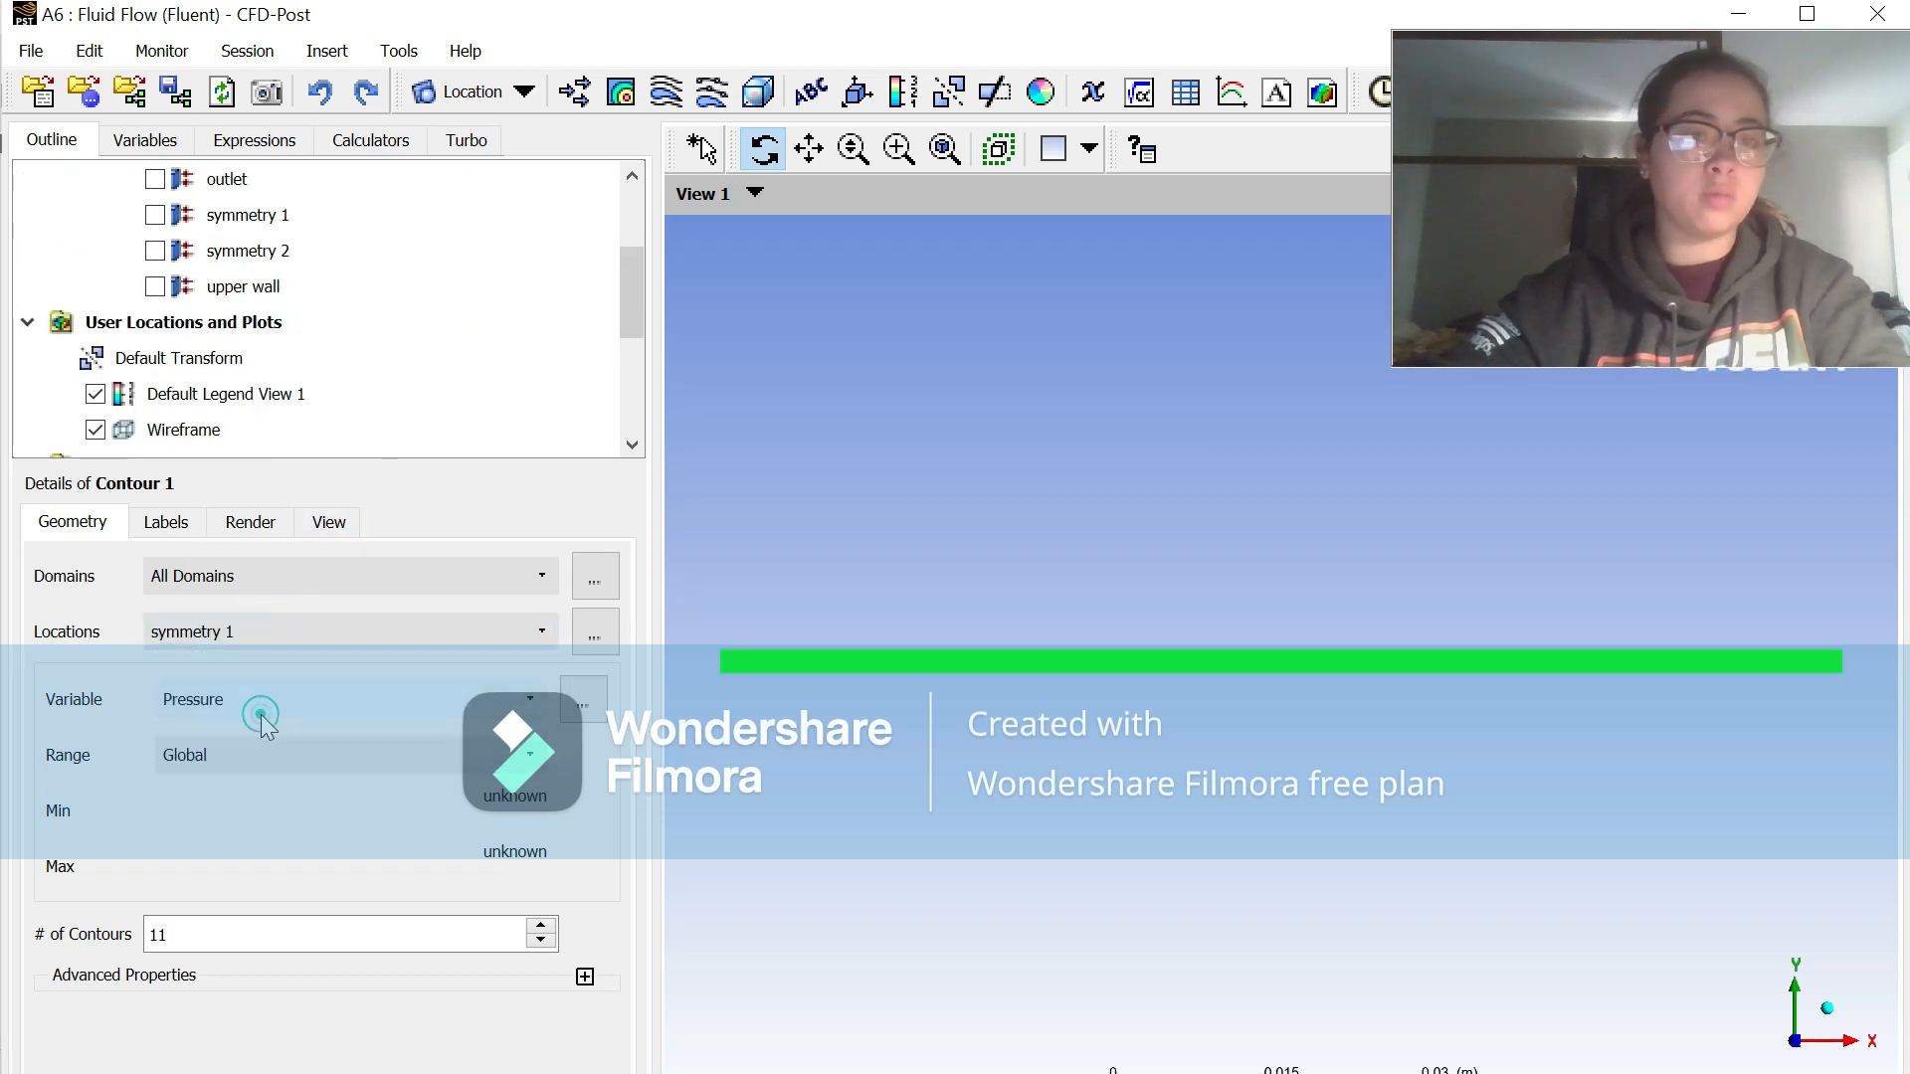
{"action": "left_click", "coordinate": [267, 698]}
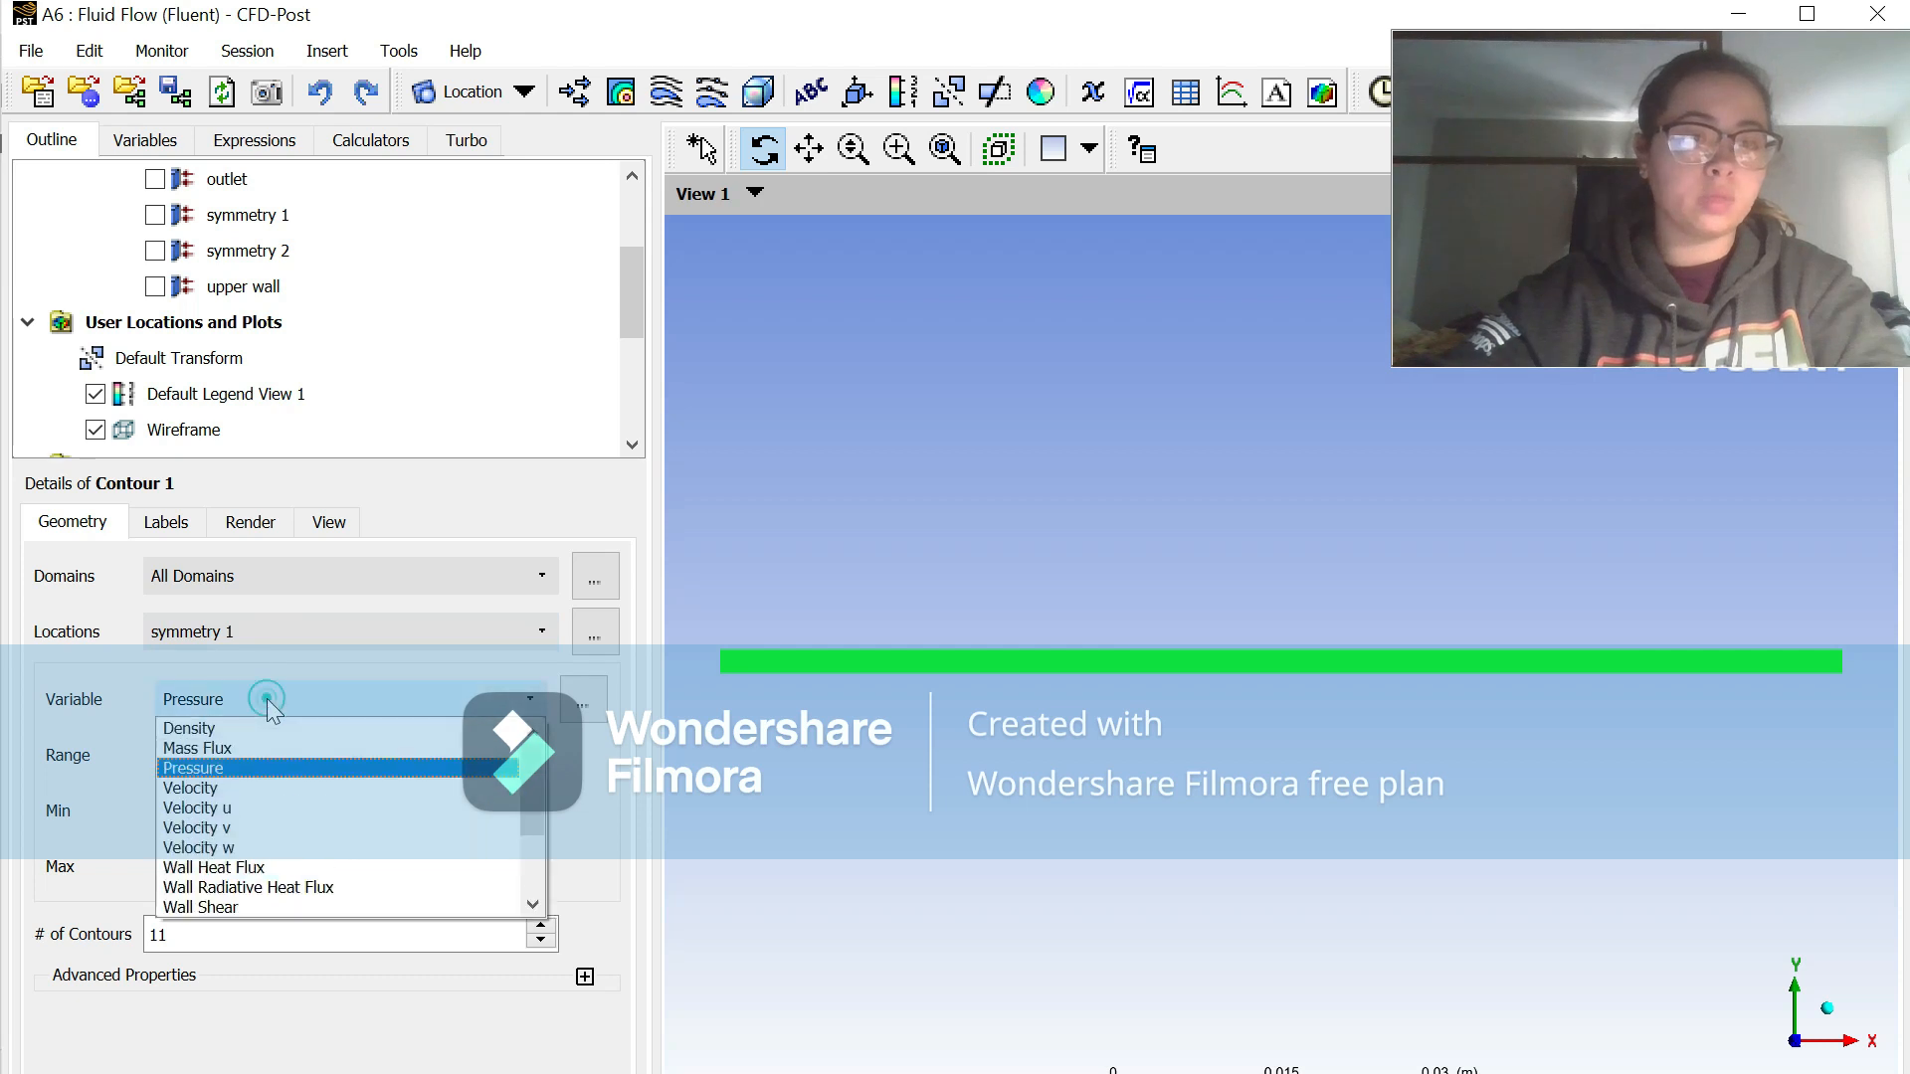
{"action": "left_click", "coordinate": [260, 806]}
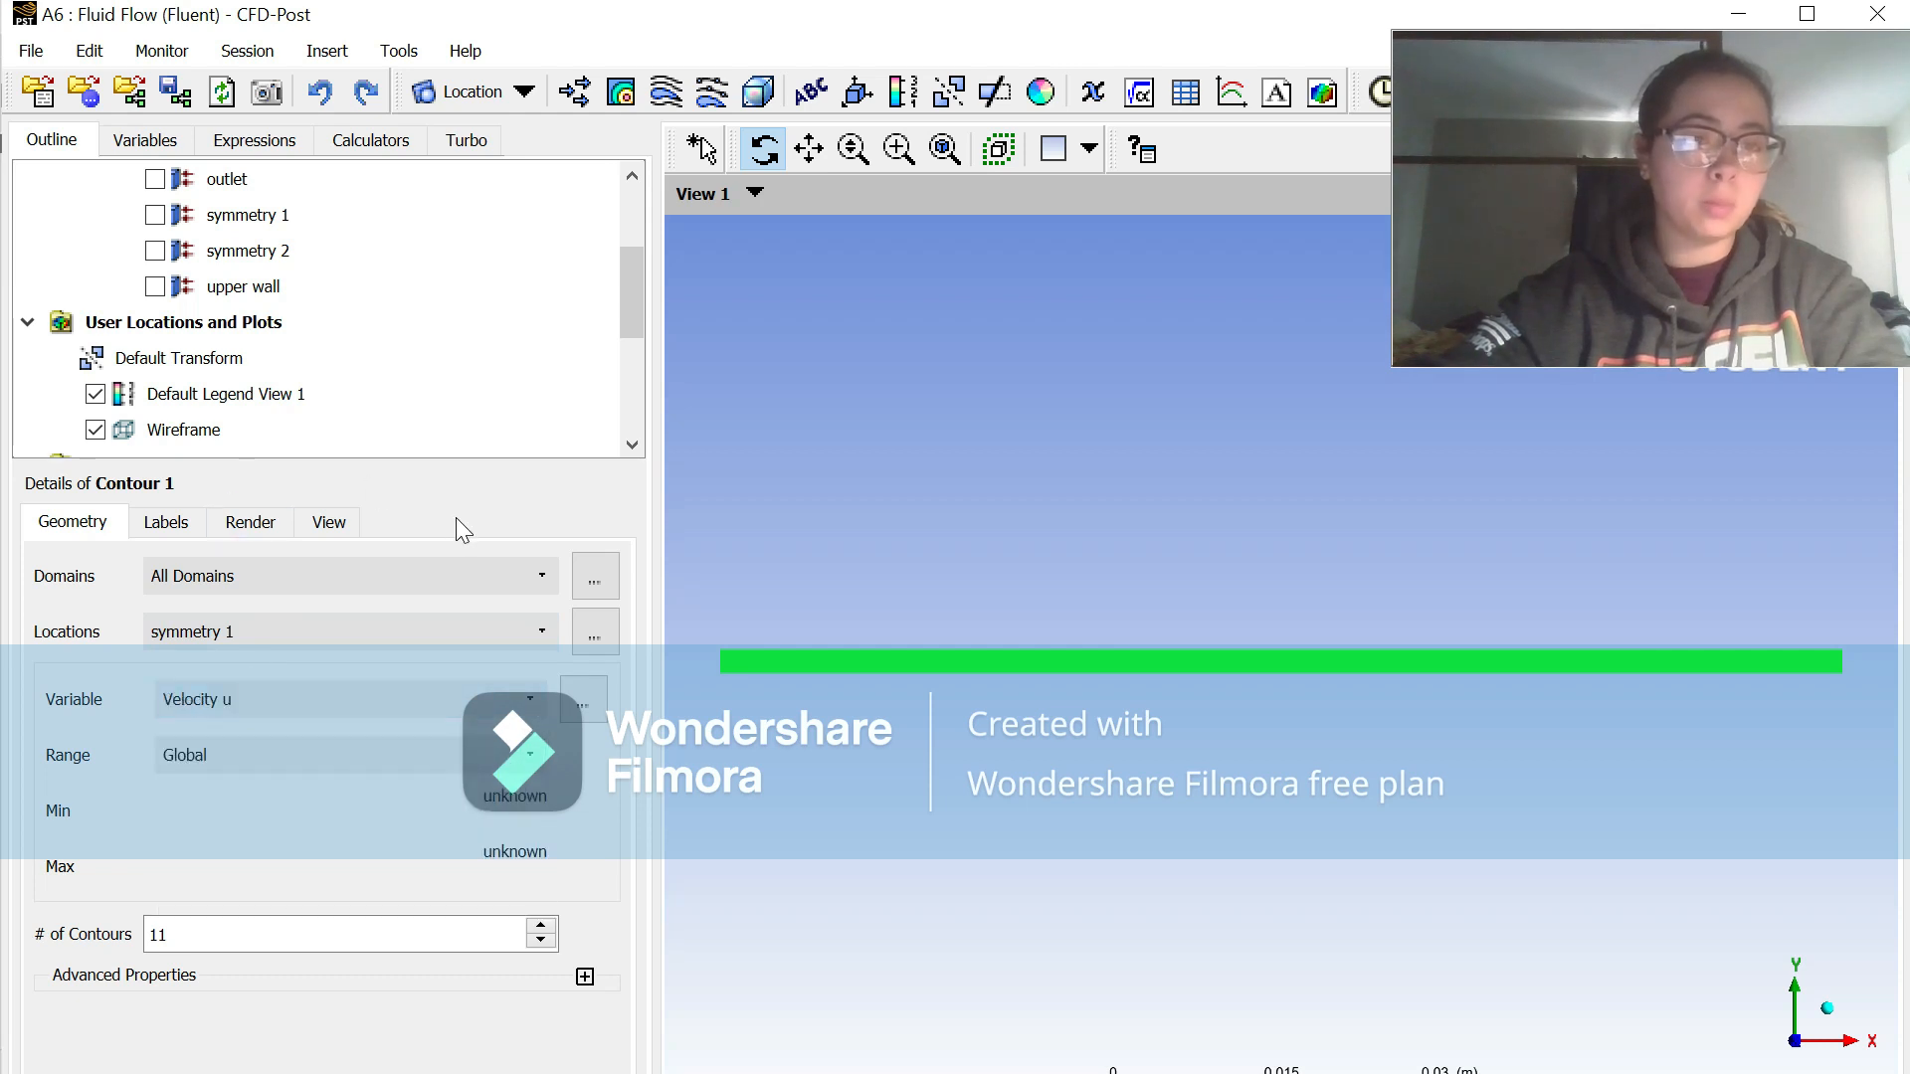
{"action": "left_click", "coordinate": [167, 525]}
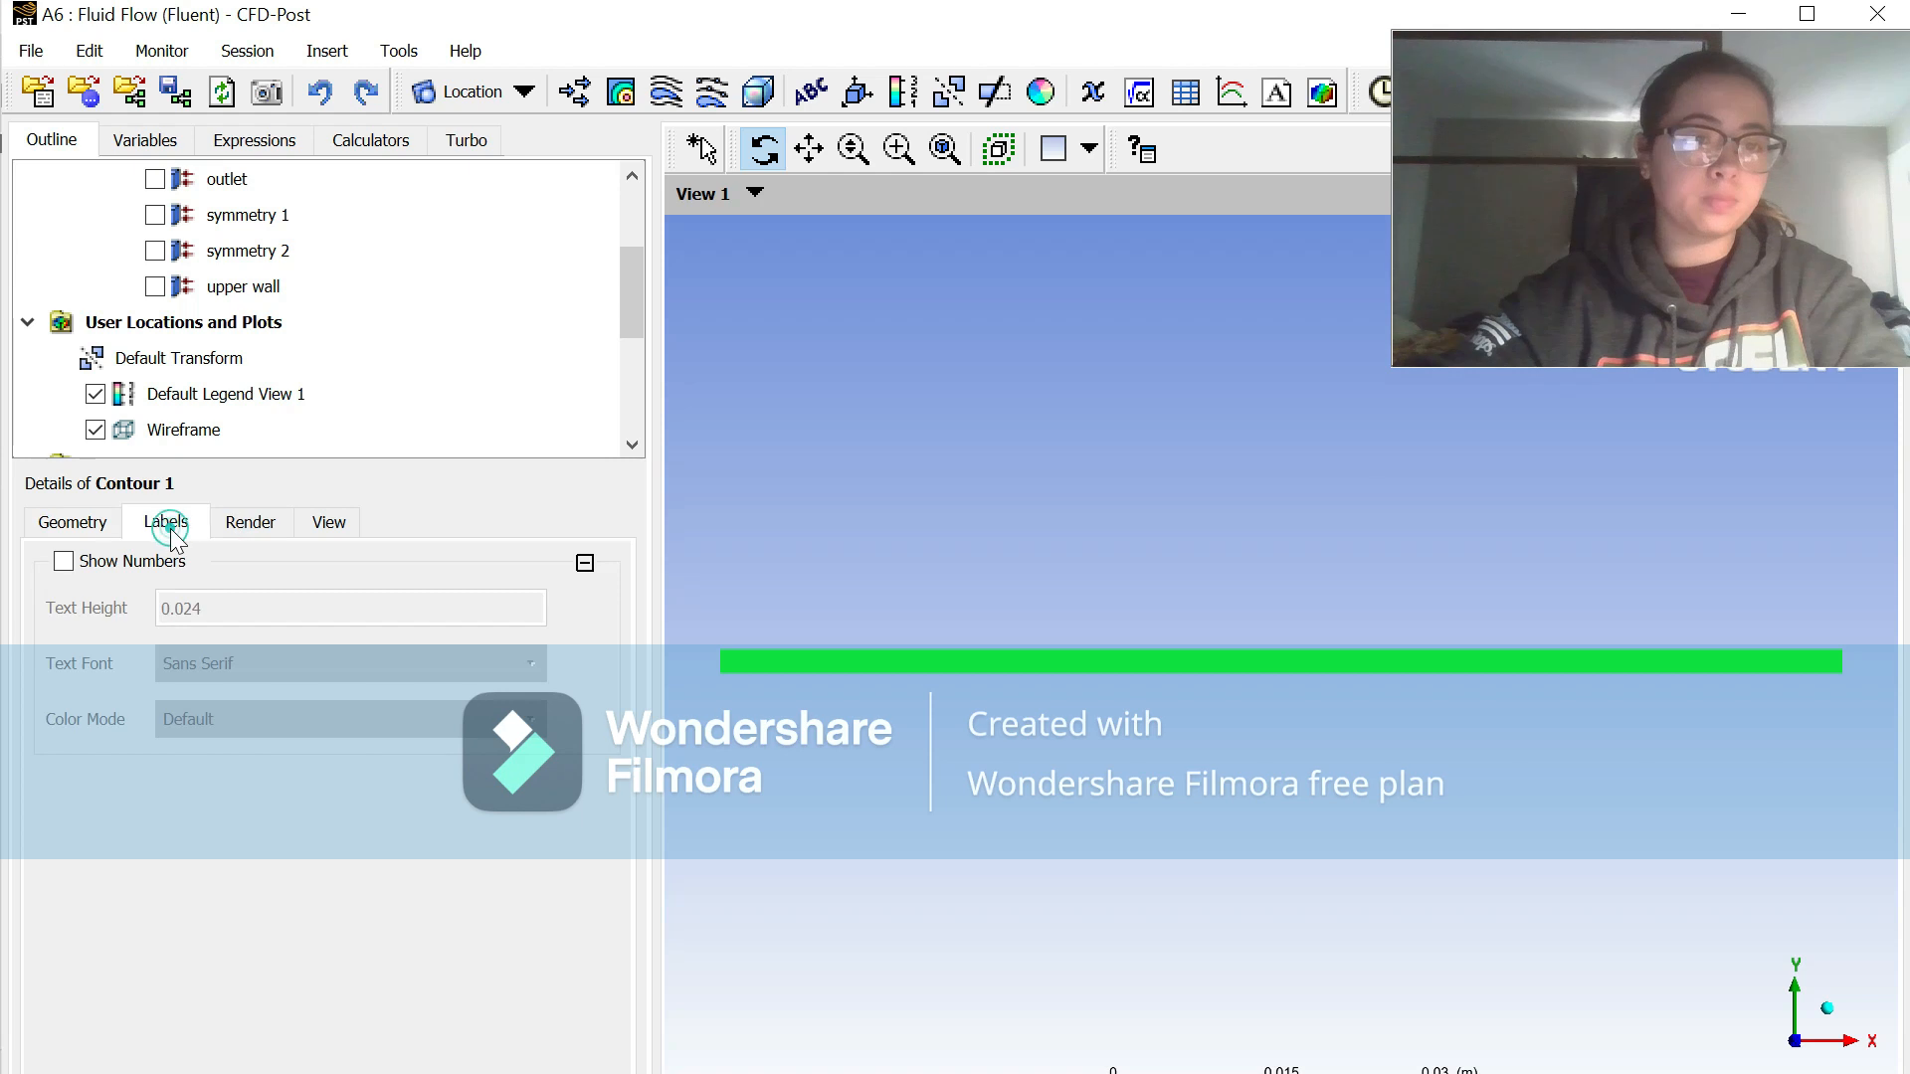
{"action": "left_click", "coordinate": [227, 529]}
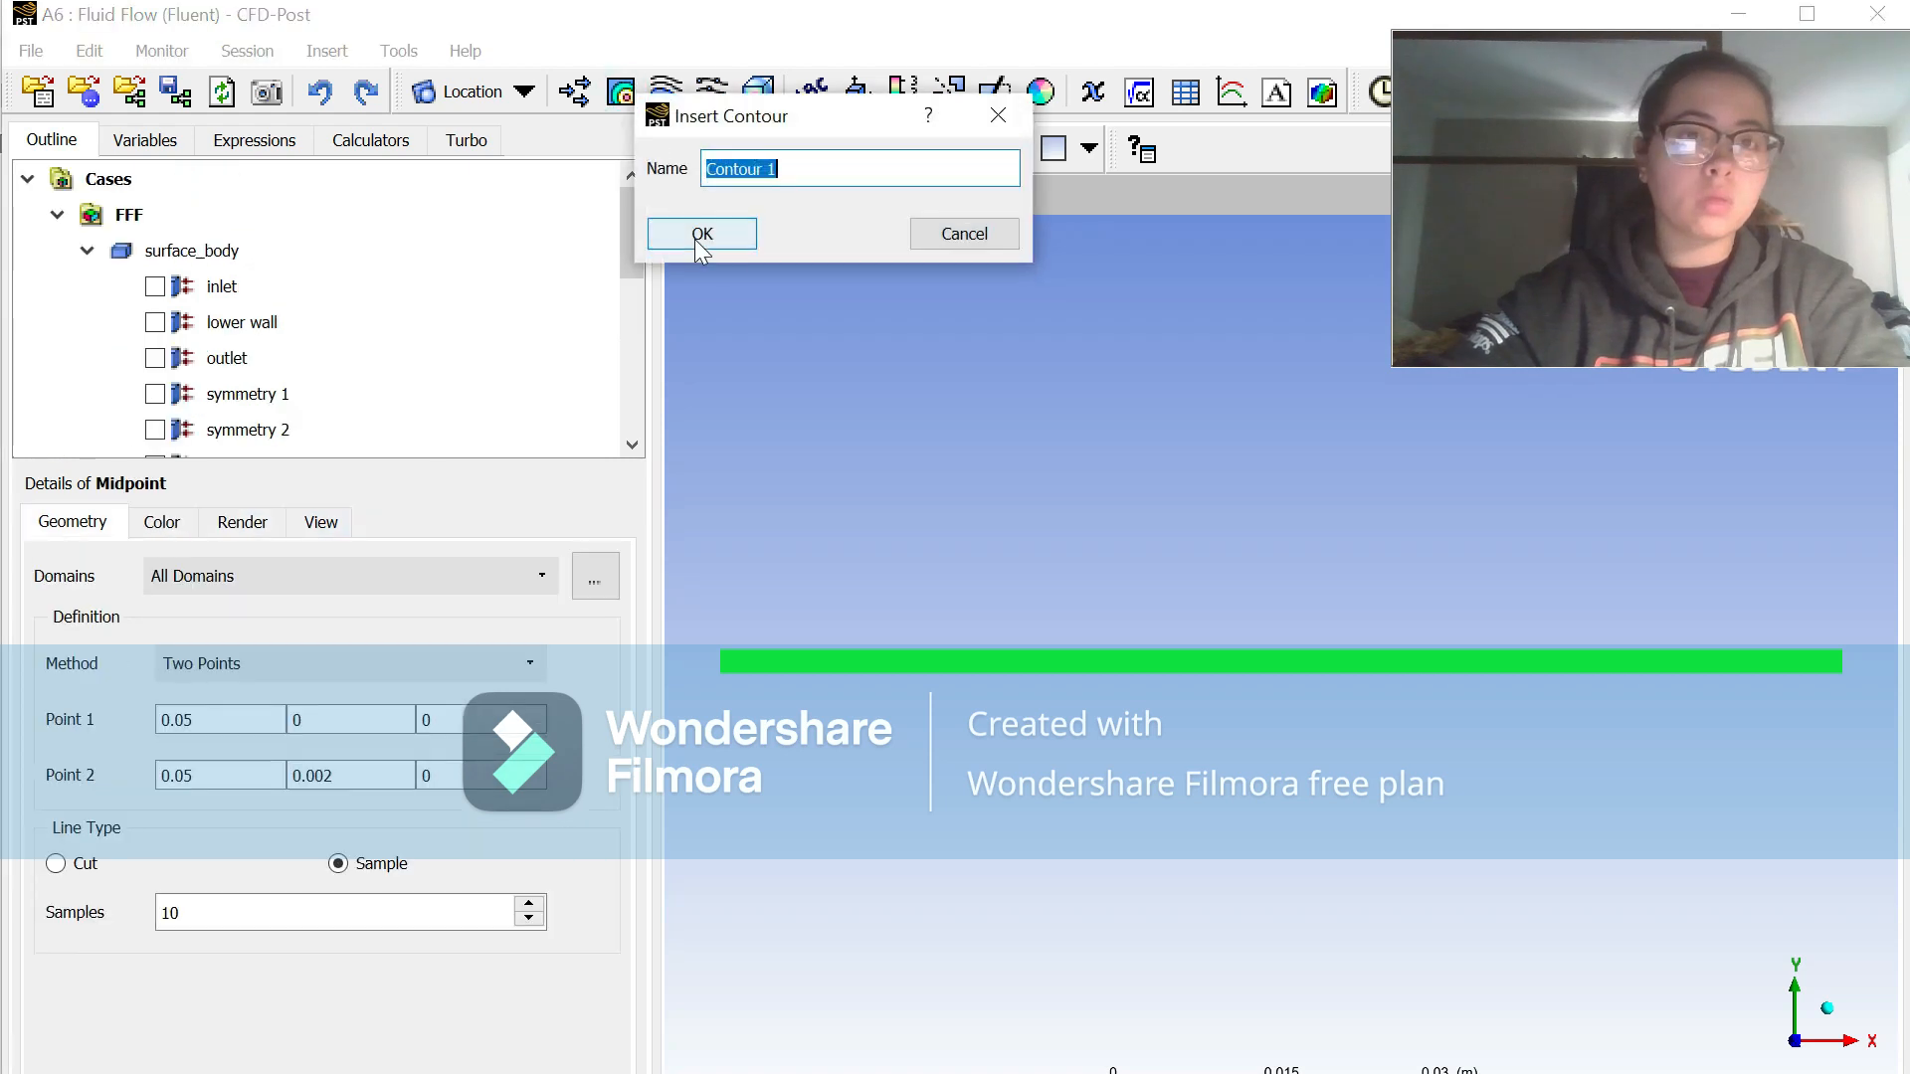
Step: Insert a contour named Contour 1 showing Velocity u on the symmetry 1 location and apply it
{"action": "left_click", "coordinate": [700, 239]}
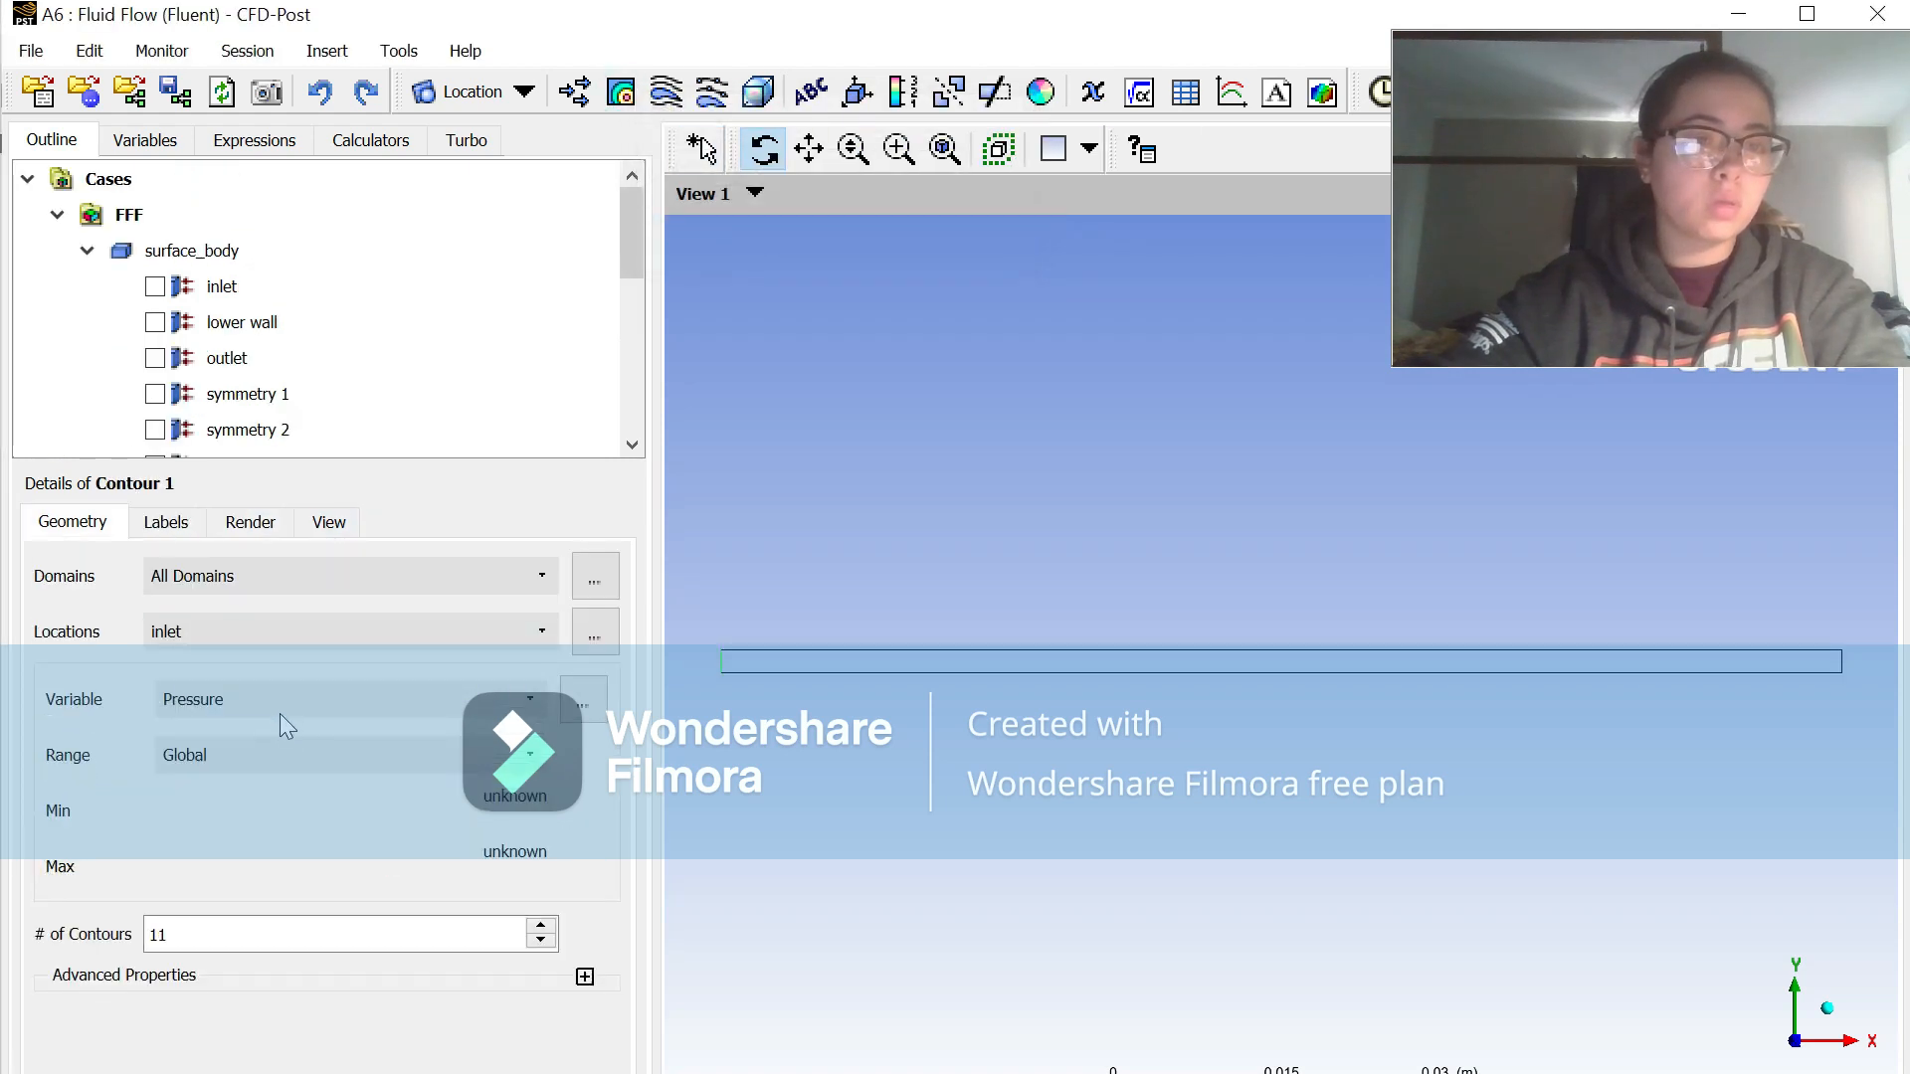
{"action": "left_click", "coordinate": [1808, 14]}
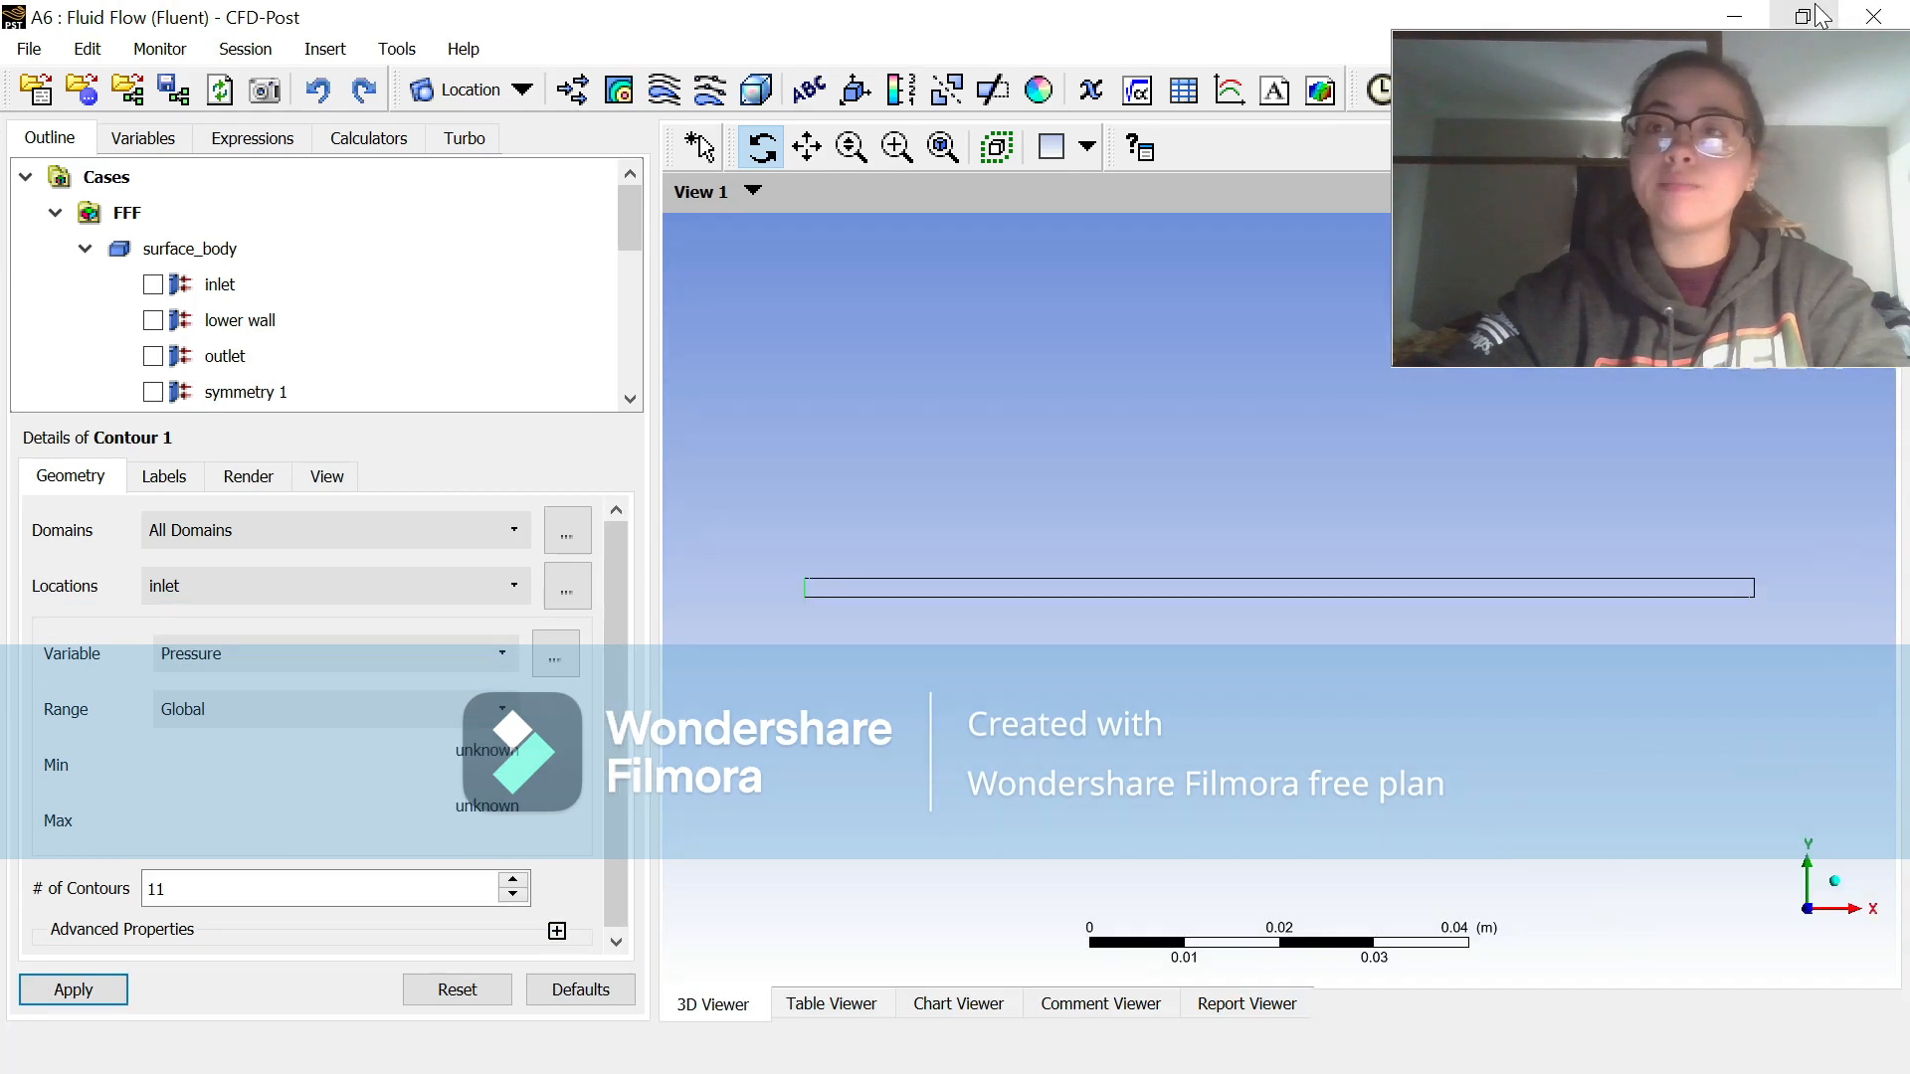
{"action": "left_click", "coordinate": [243, 663]}
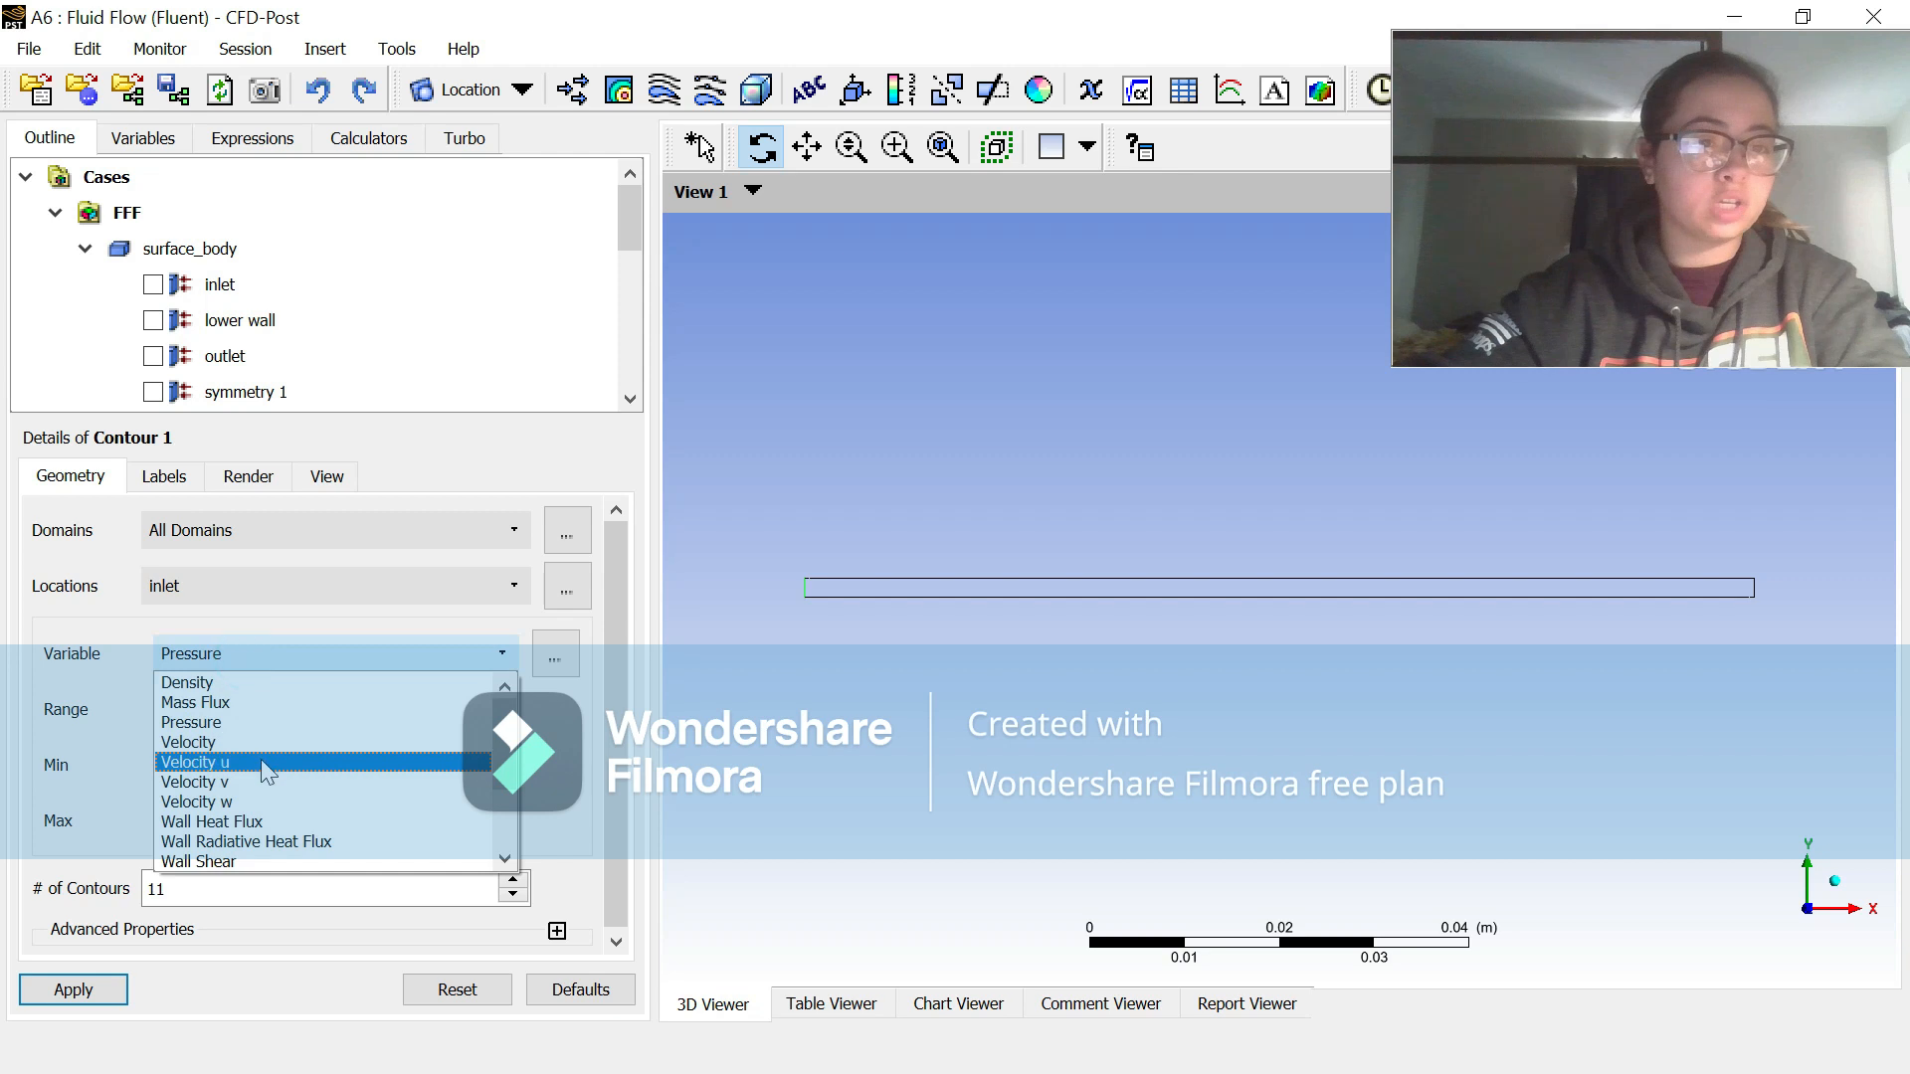
{"action": "left_click", "coordinate": [261, 760]}
{"action": "left_click", "coordinate": [229, 585]}
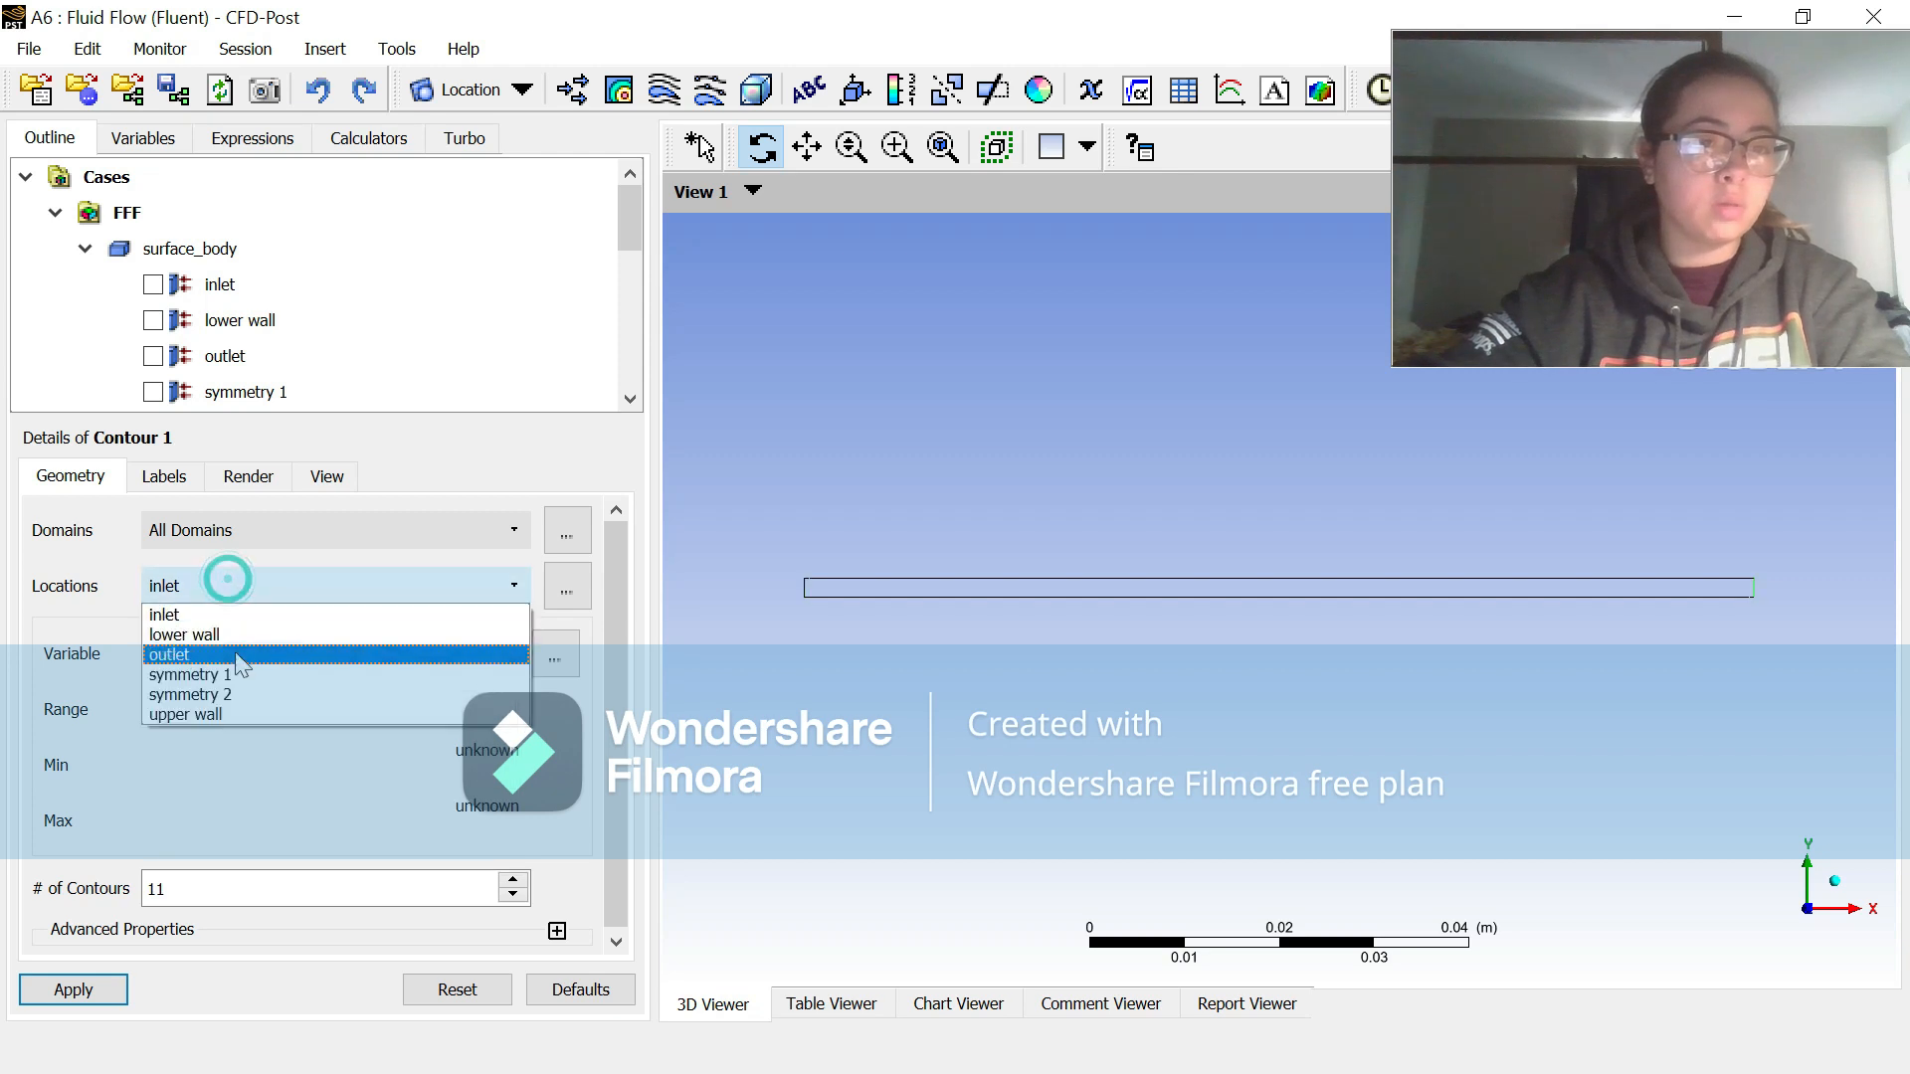
{"action": "left_click", "coordinate": [236, 670]}
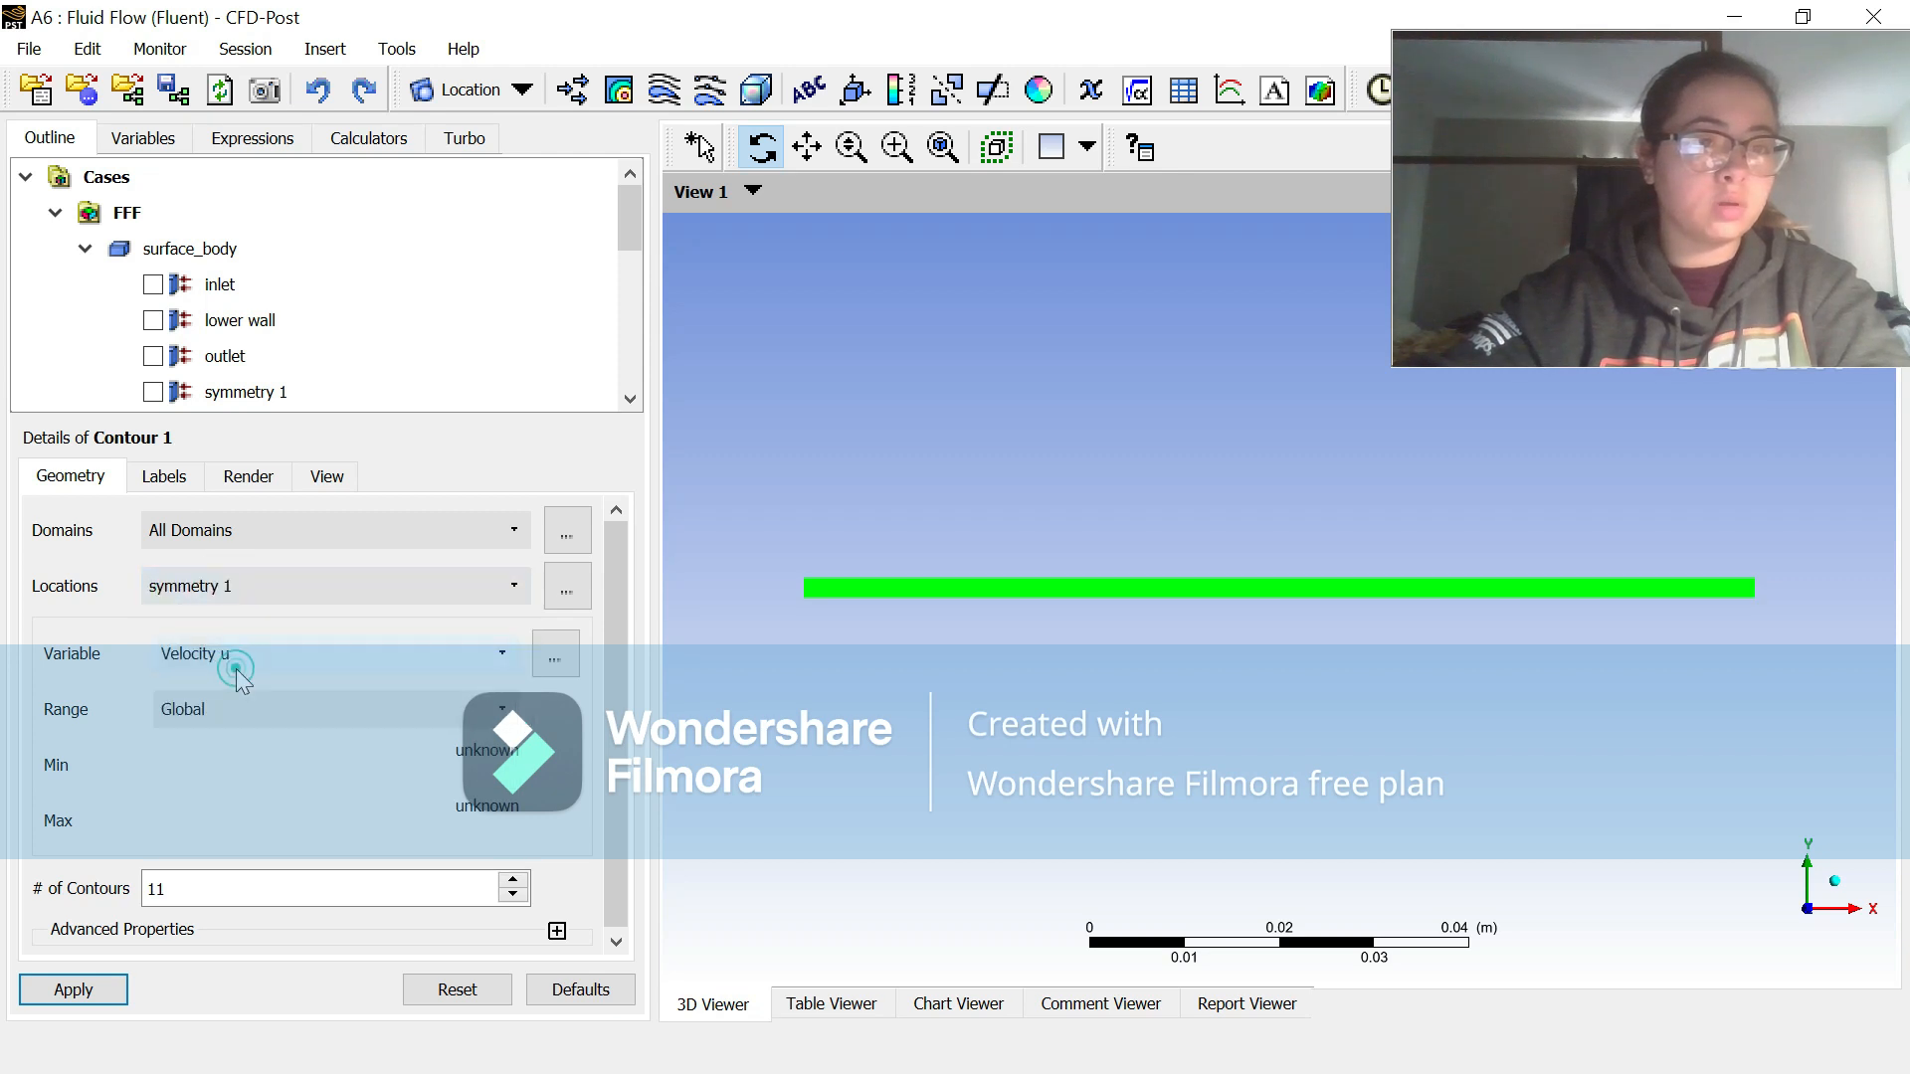
{"action": "left_click", "coordinate": [90, 987]}
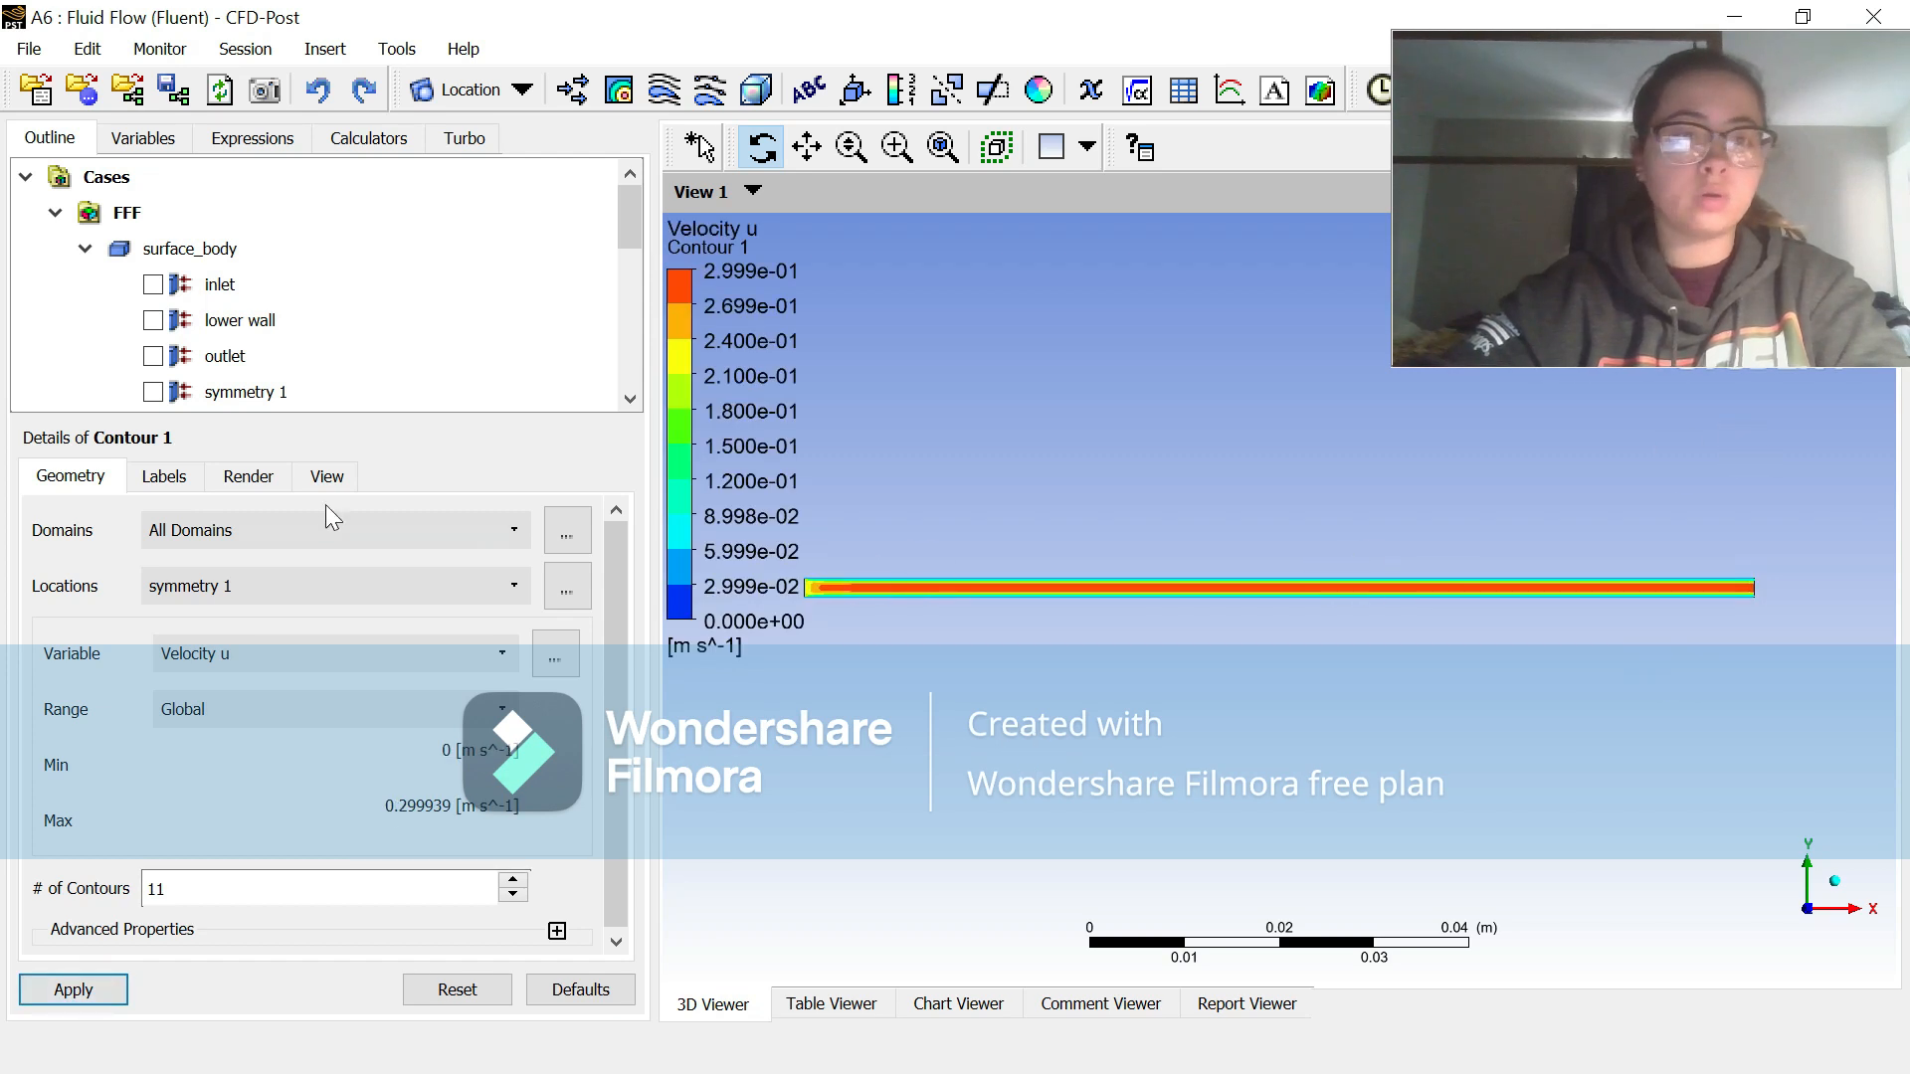
Step: Make the default legend horizontal with its numbers in Fixed format at precision 2, and apply the changes
{"action": "scroll", "coordinate": [244, 383], "scroll_direction": "down", "scroll_amount": 3}
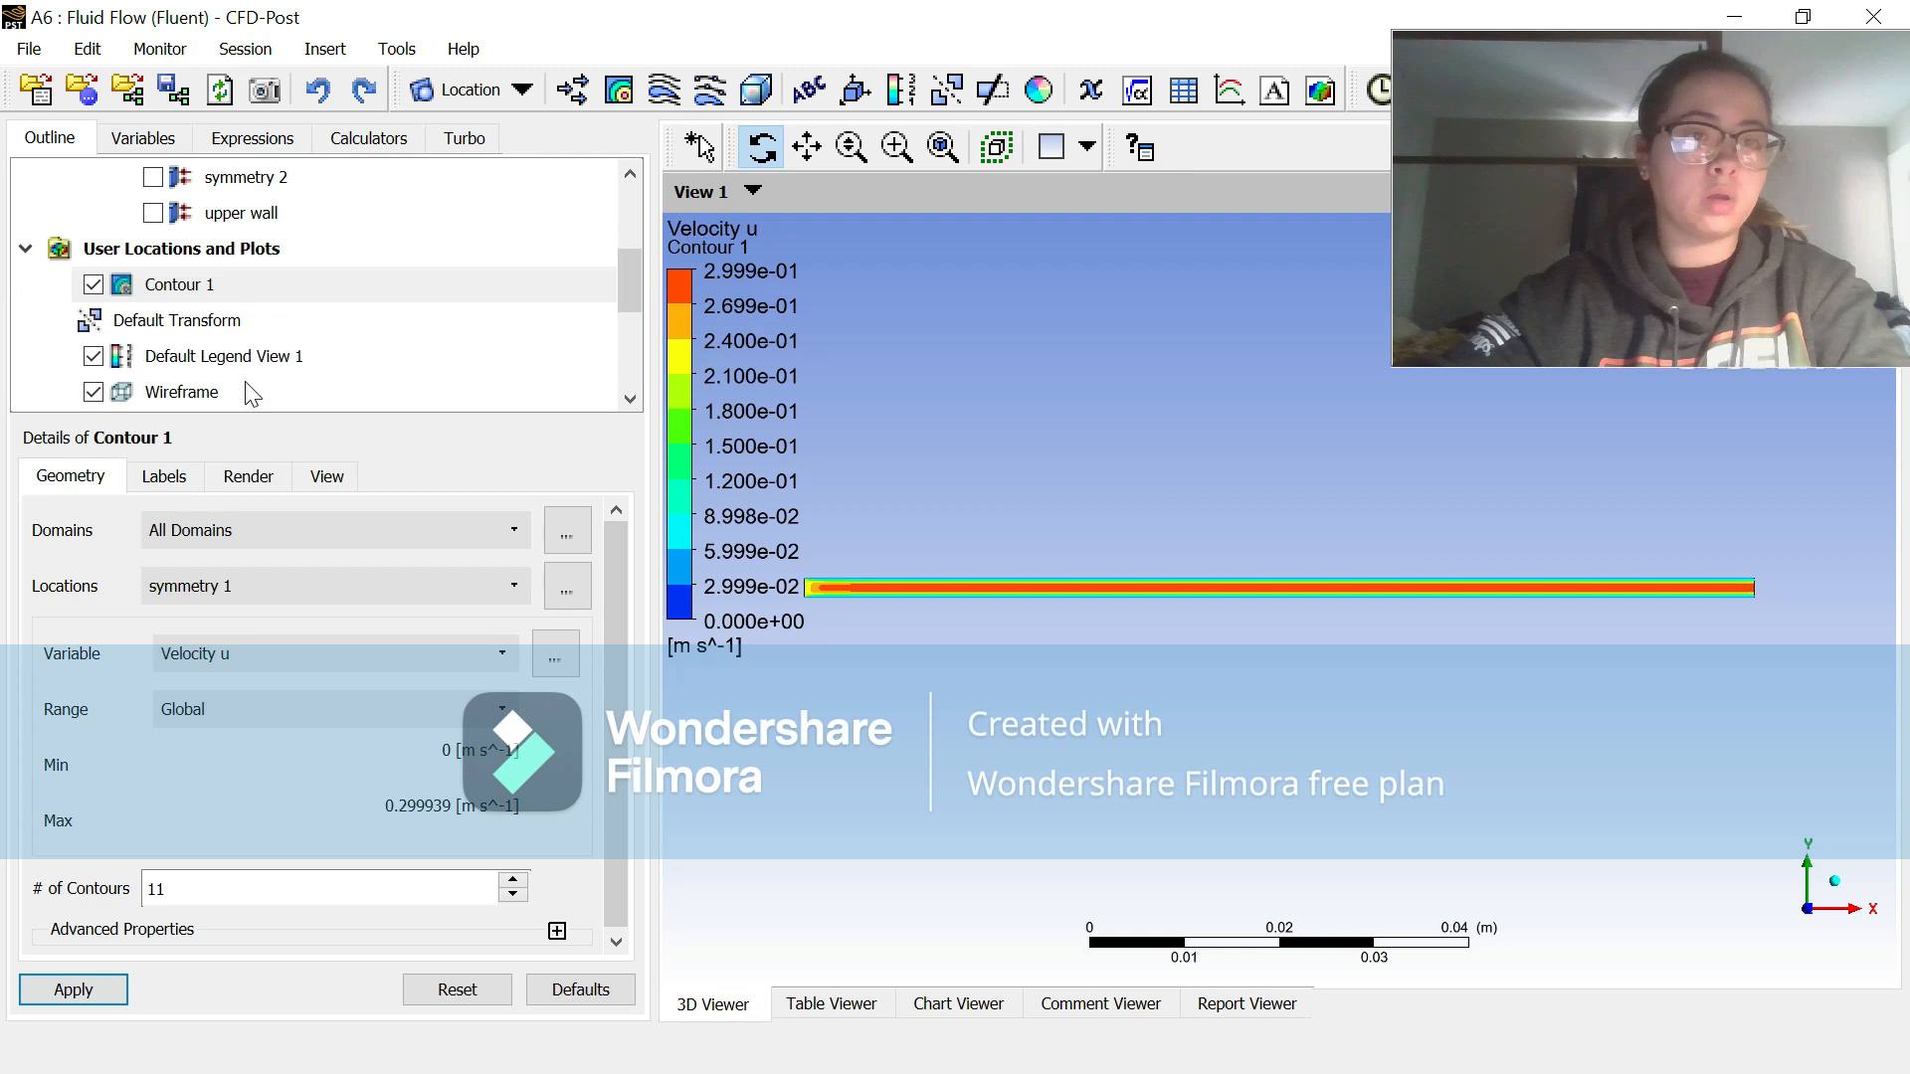
{"action": "left_click", "coordinate": [239, 284]}
{"action": "left_click", "coordinate": [239, 282]}
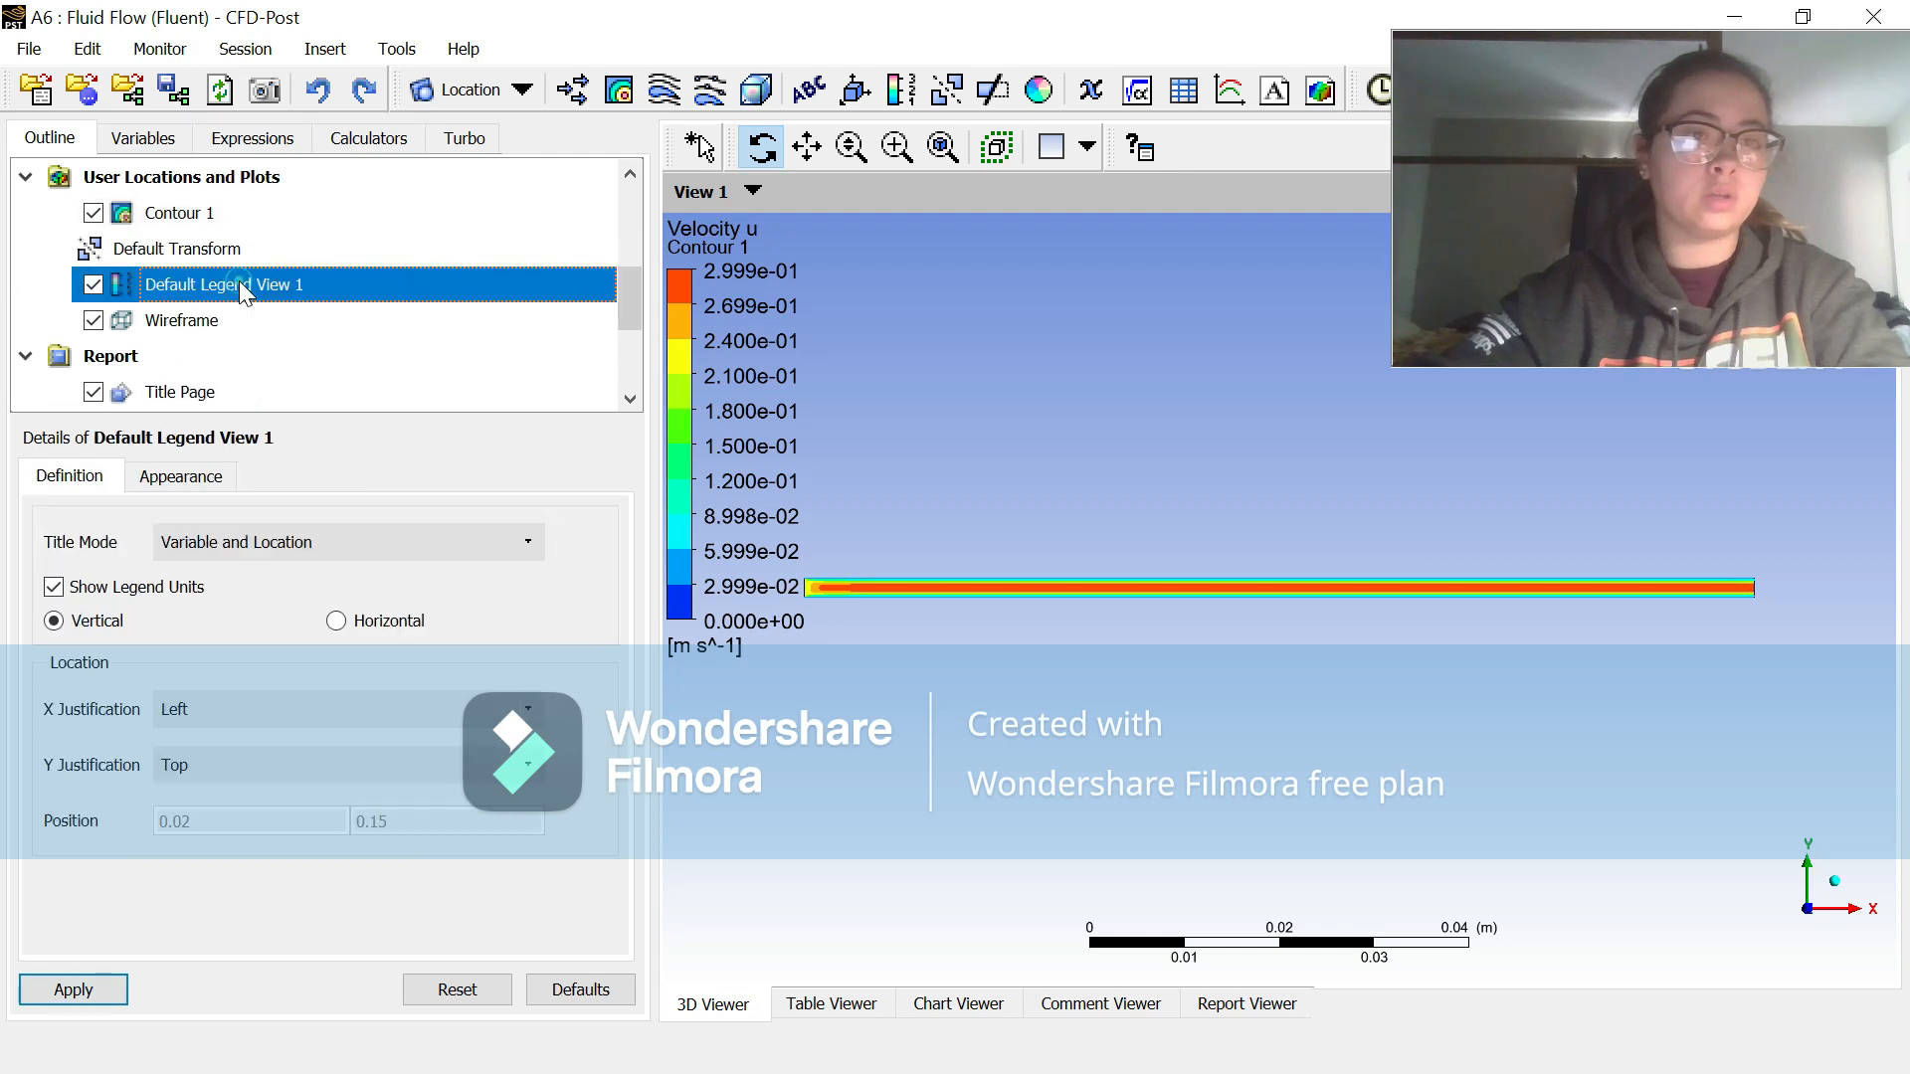
{"action": "left_click", "coordinate": [337, 621]}
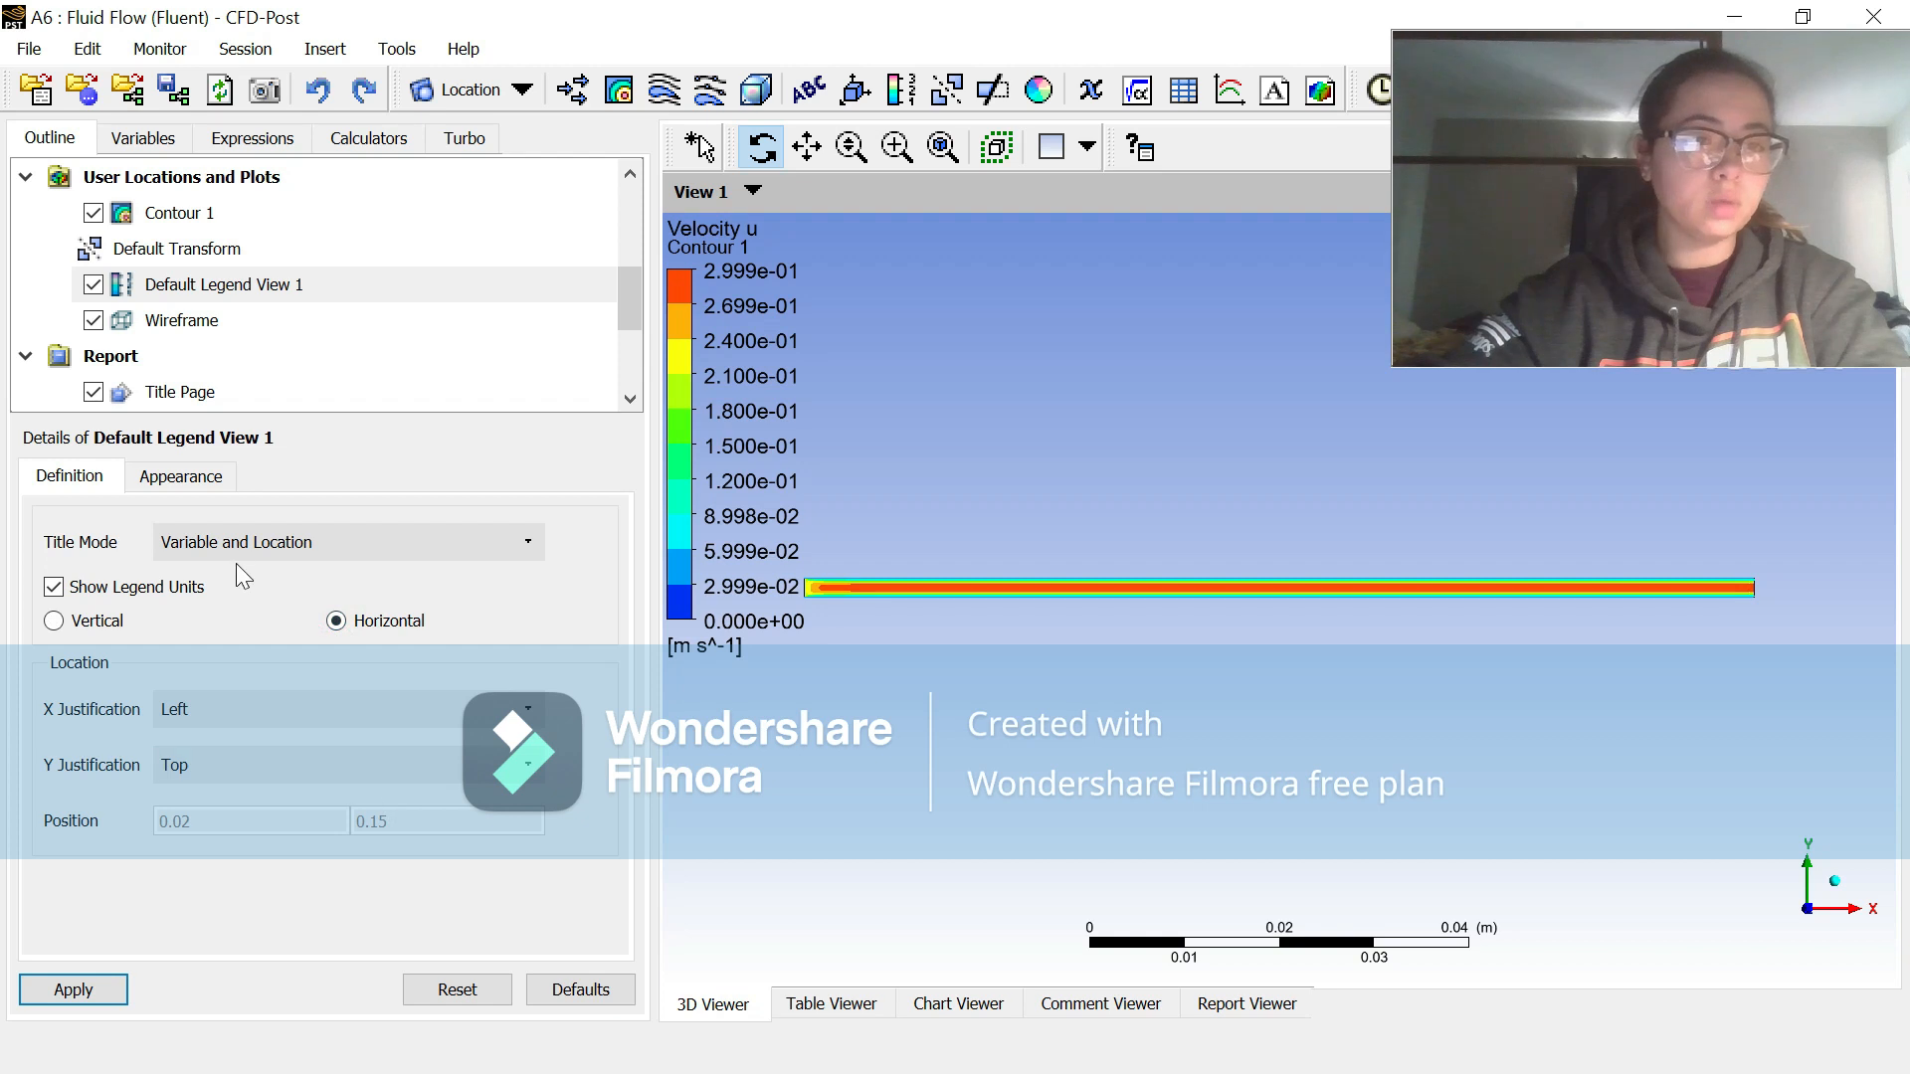
{"action": "left_click", "coordinate": [191, 476]}
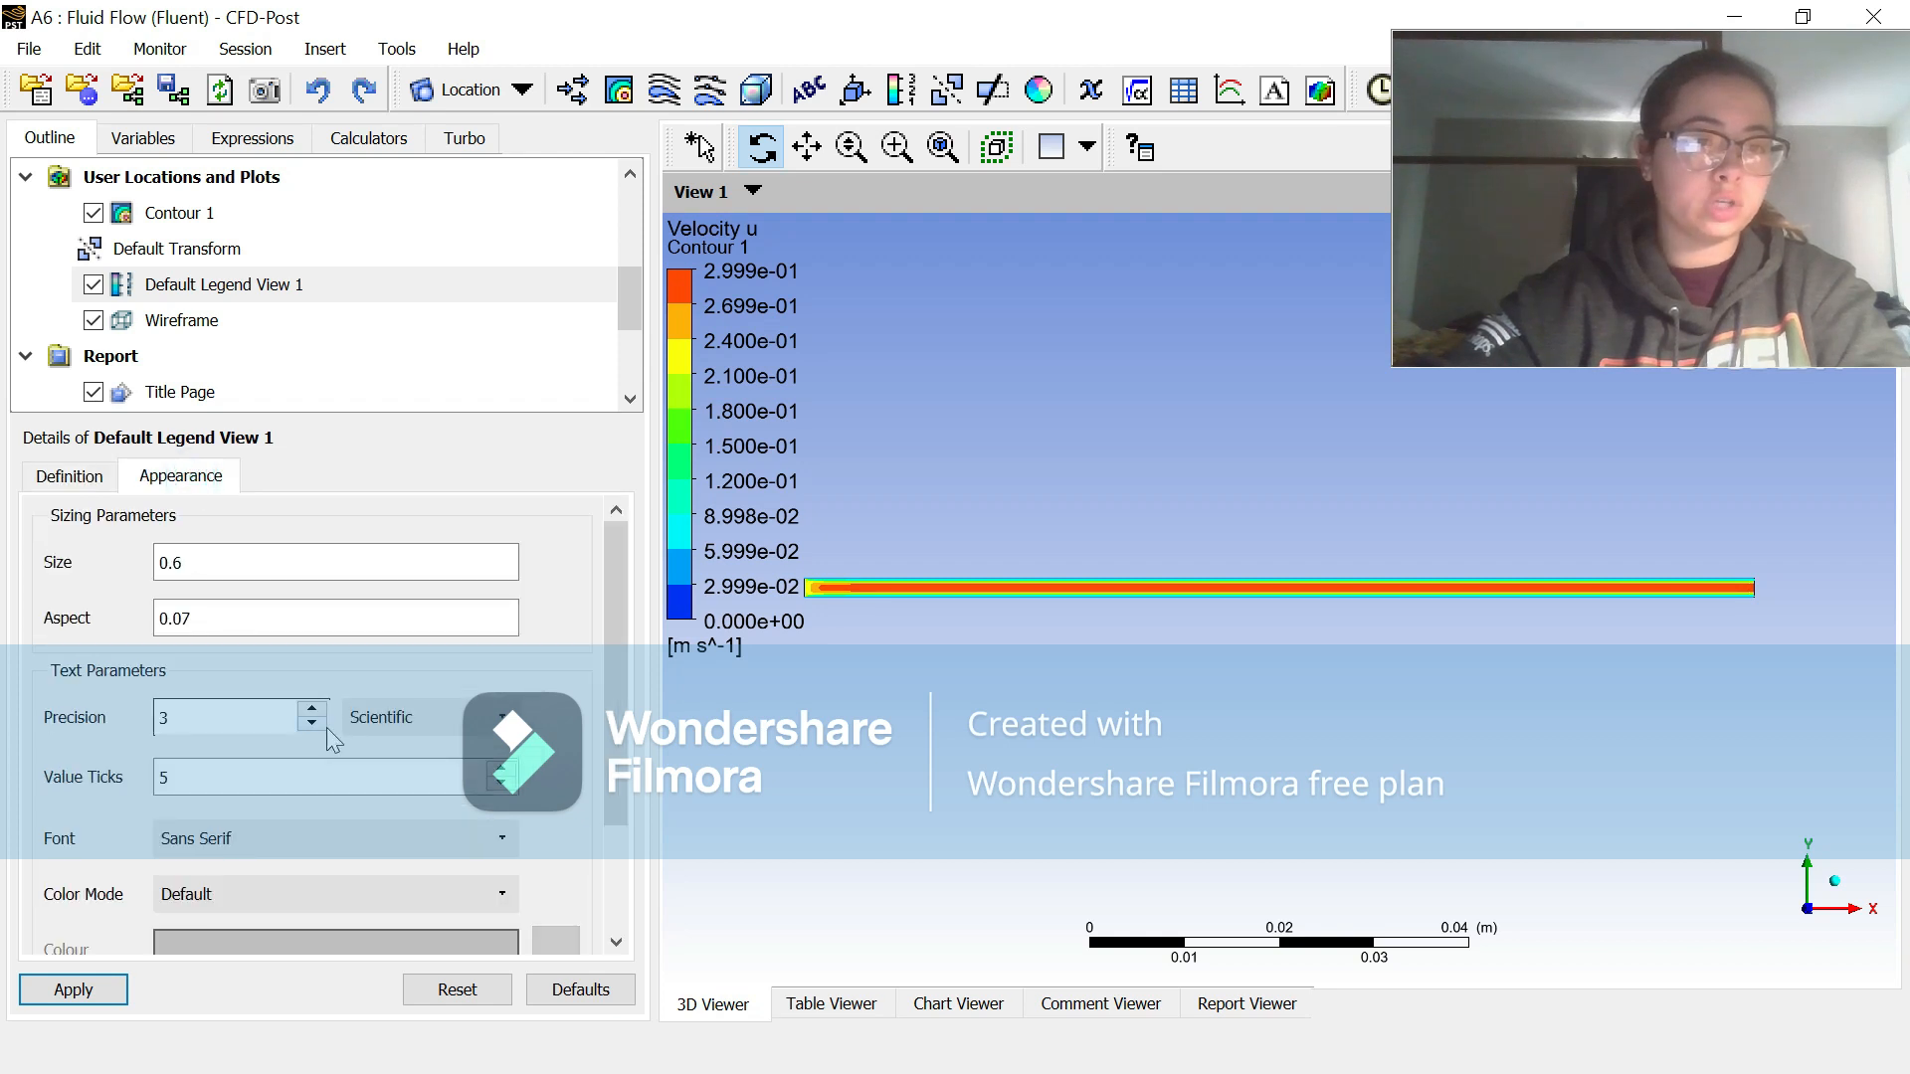
{"action": "left_click", "coordinate": [447, 716]}
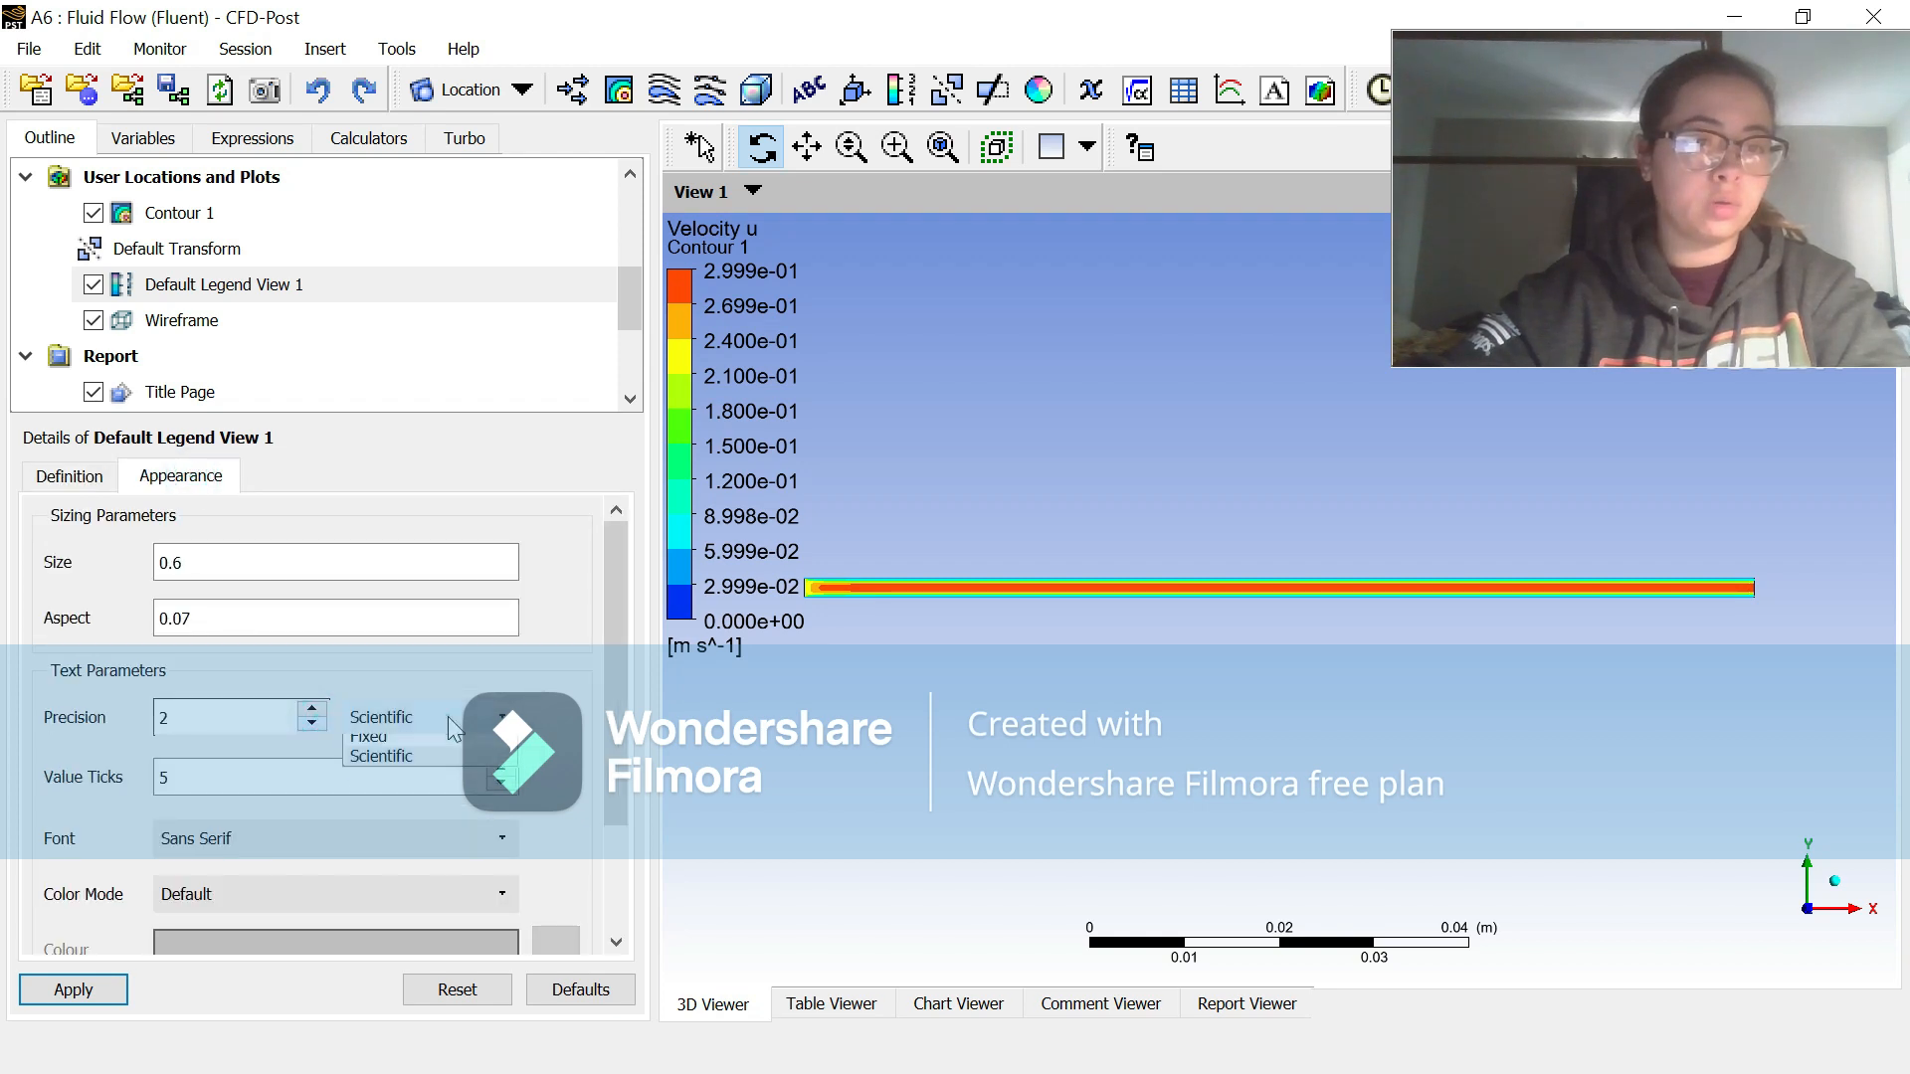
{"action": "left_click", "coordinate": [438, 743]}
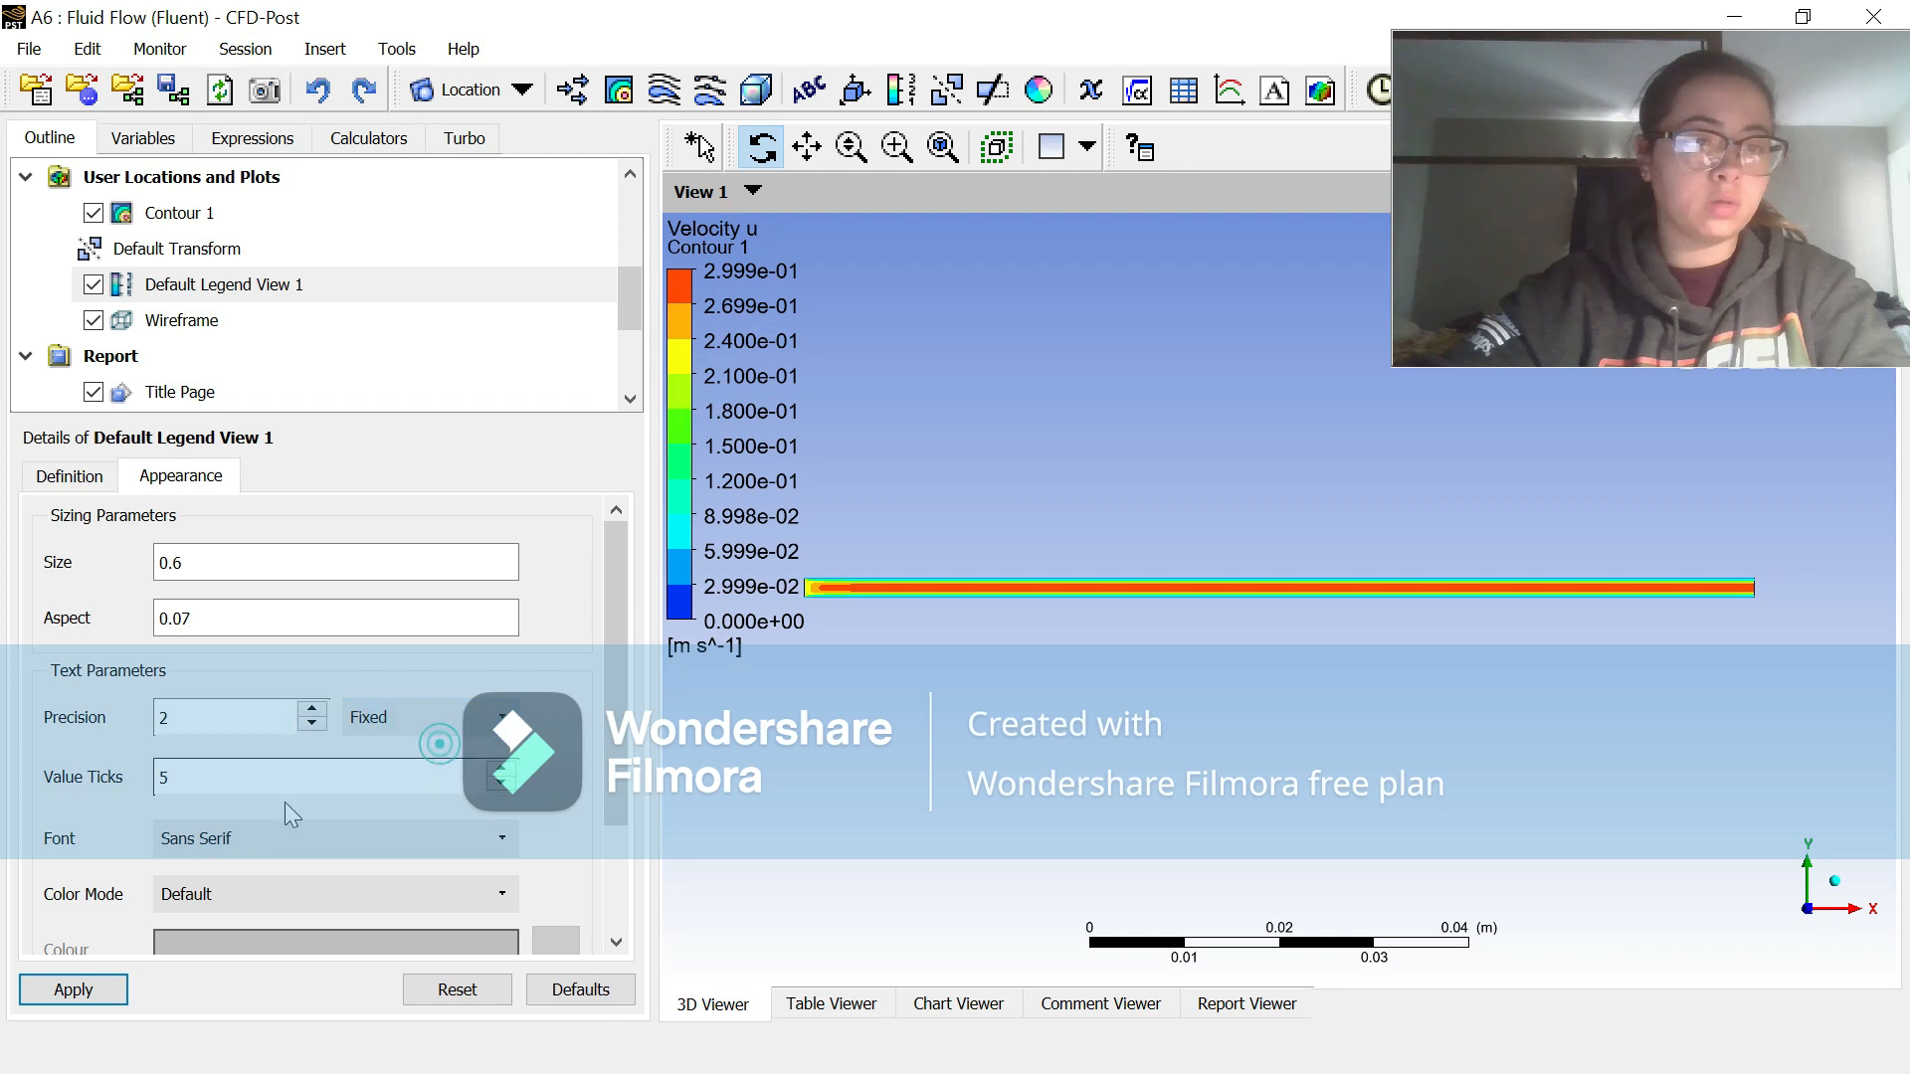
{"action": "left_click", "coordinate": [77, 991]}
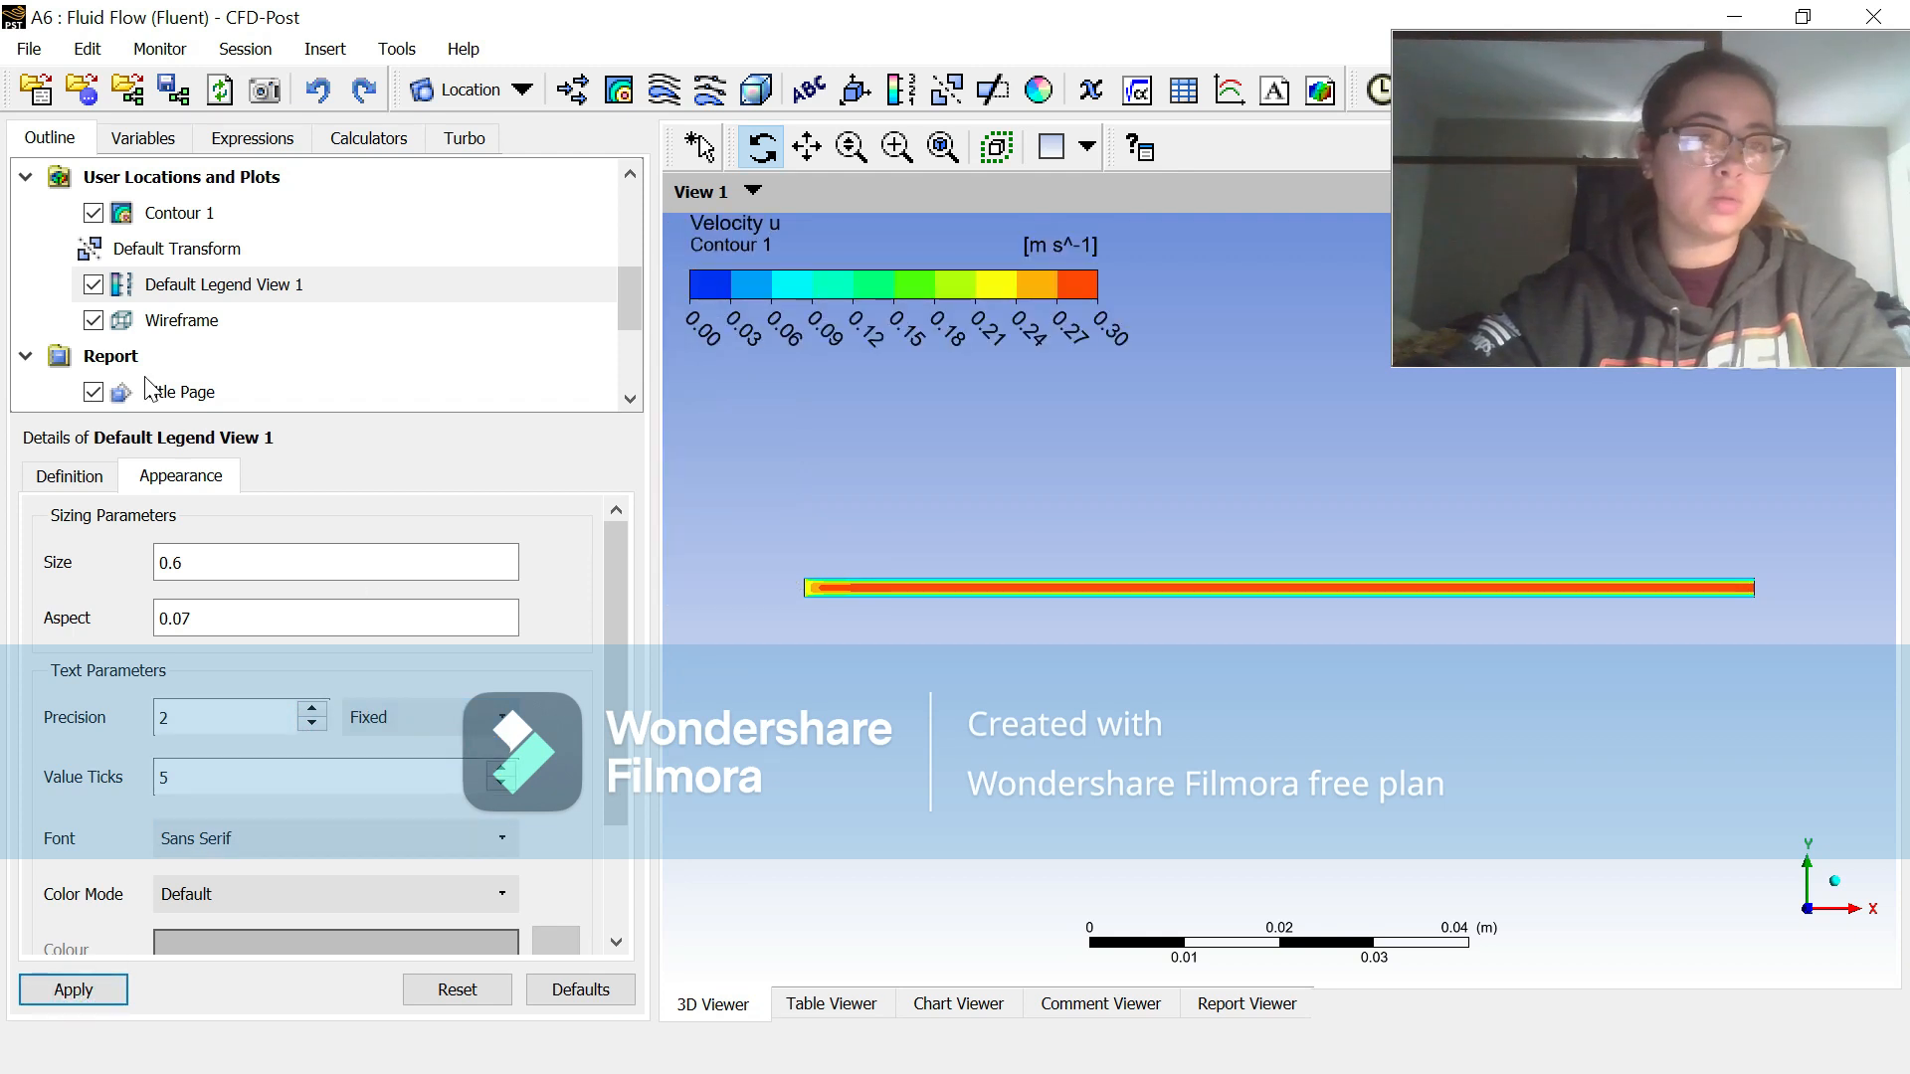
Step: Insert a line location named Midpoint
{"action": "scroll", "coordinate": [355, 343], "scroll_direction": "down", "scroll_amount": 2}
{"action": "scroll", "coordinate": [359, 342], "scroll_direction": "up", "scroll_amount": 3}
{"action": "scroll", "coordinate": [358, 342], "scroll_direction": "down", "scroll_amount": 3}
{"action": "left_click", "coordinate": [328, 50]}
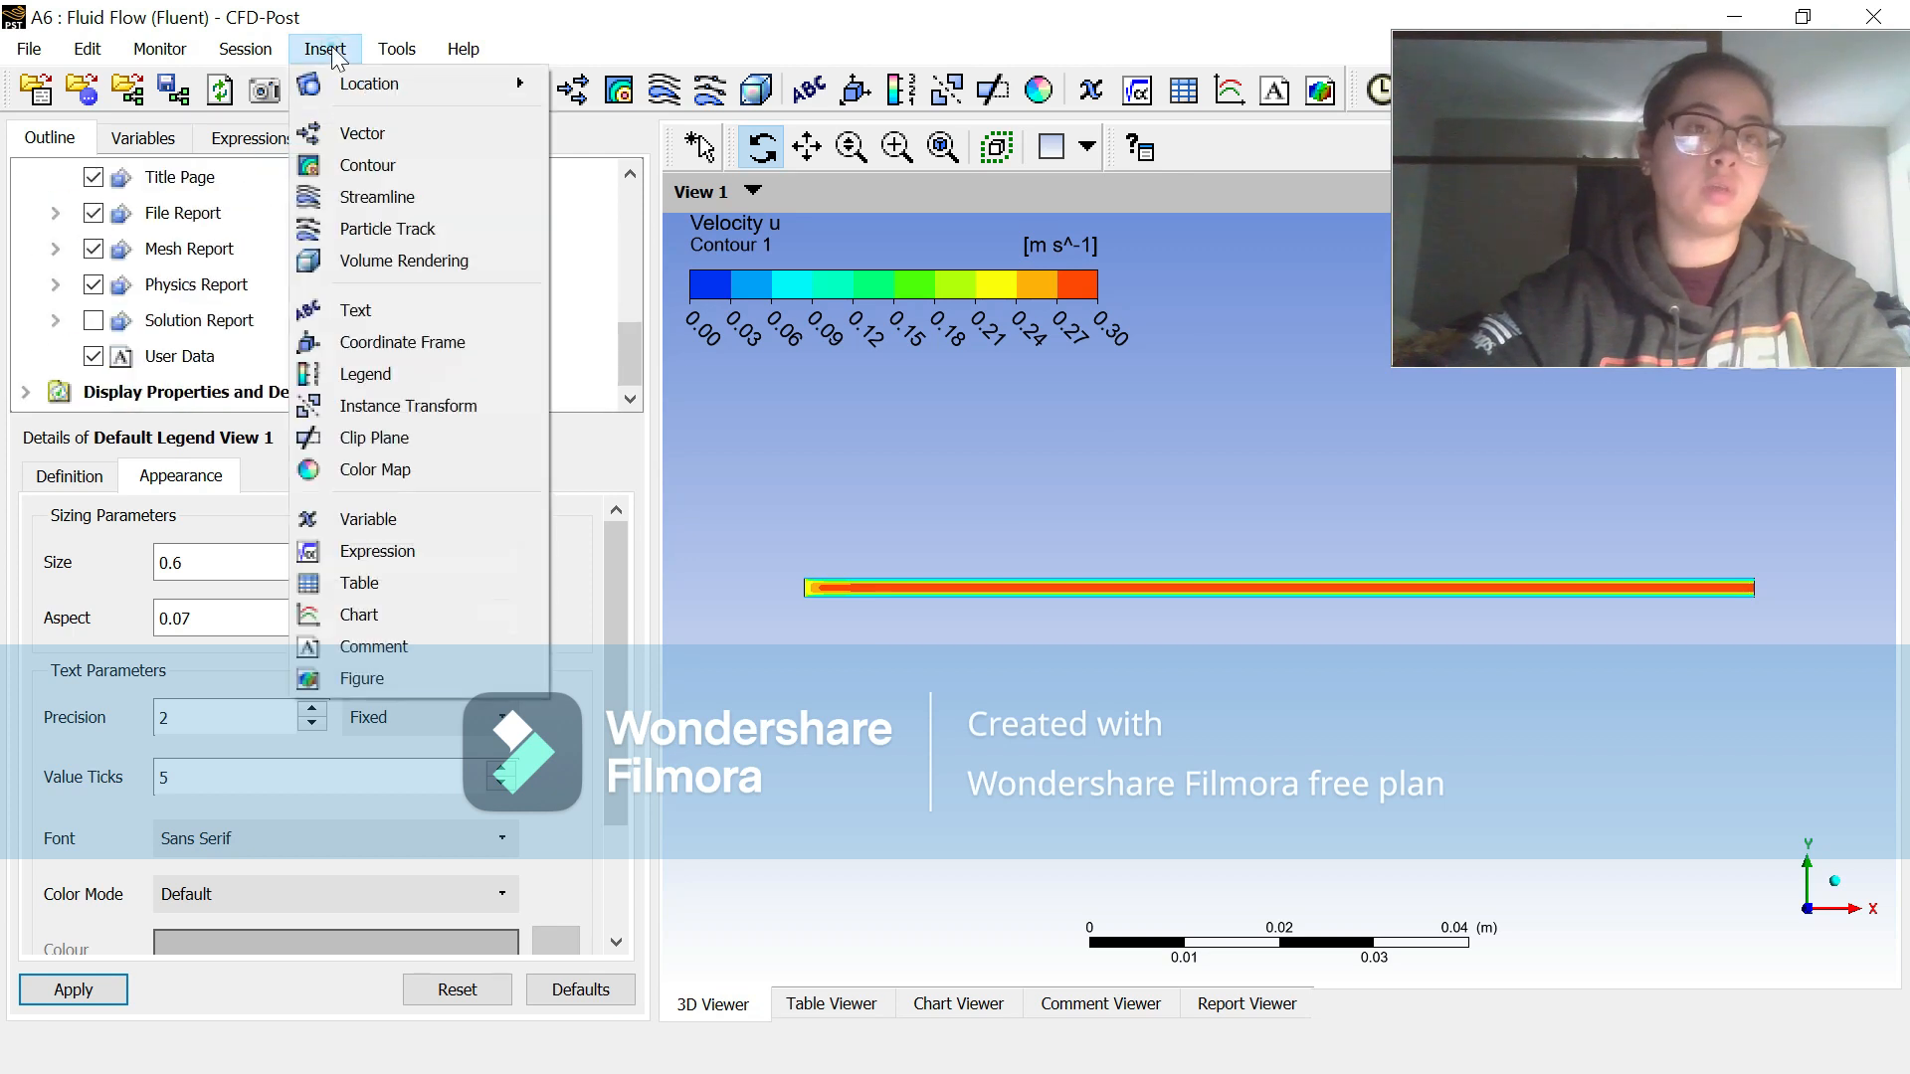
{"action": "mouse_move", "coordinate": [450, 77]}
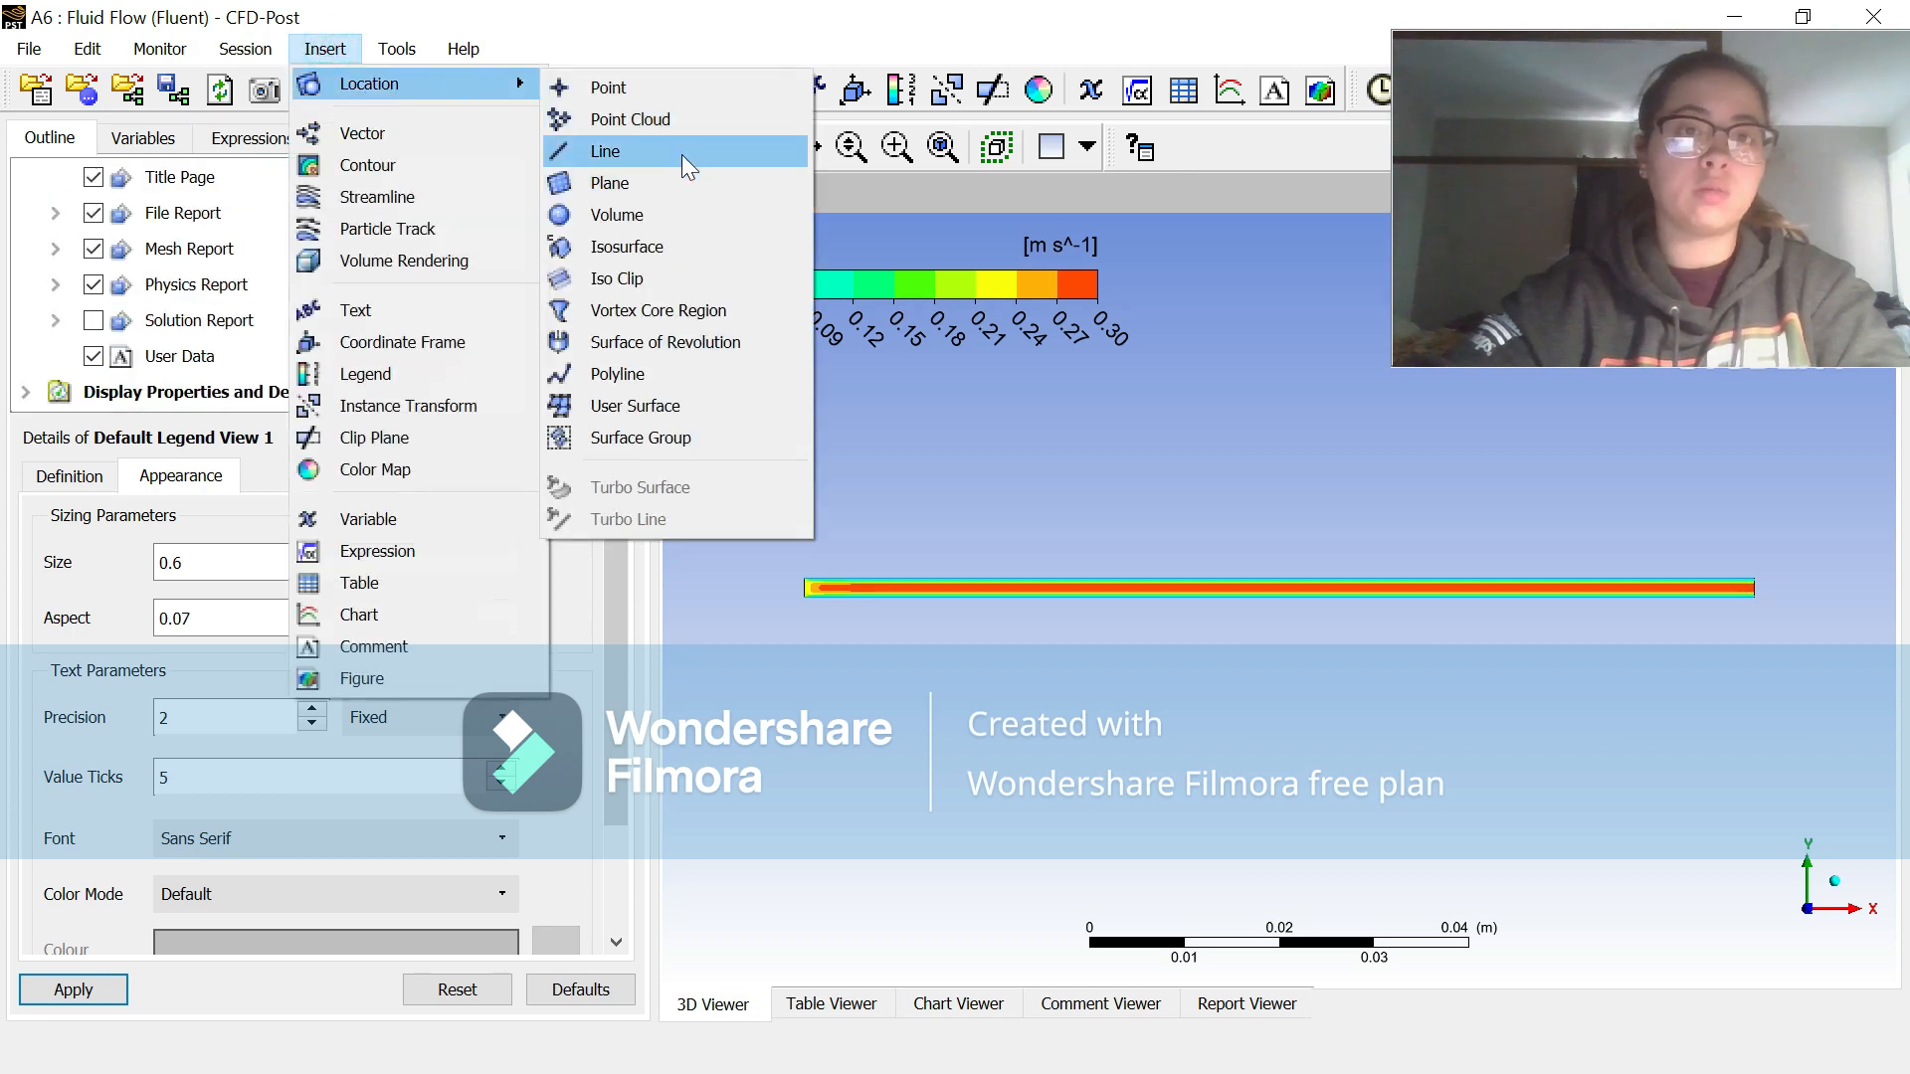
{"action": "left_click", "coordinate": [682, 154]}
{"action": "type", "text": "Midpoint"}
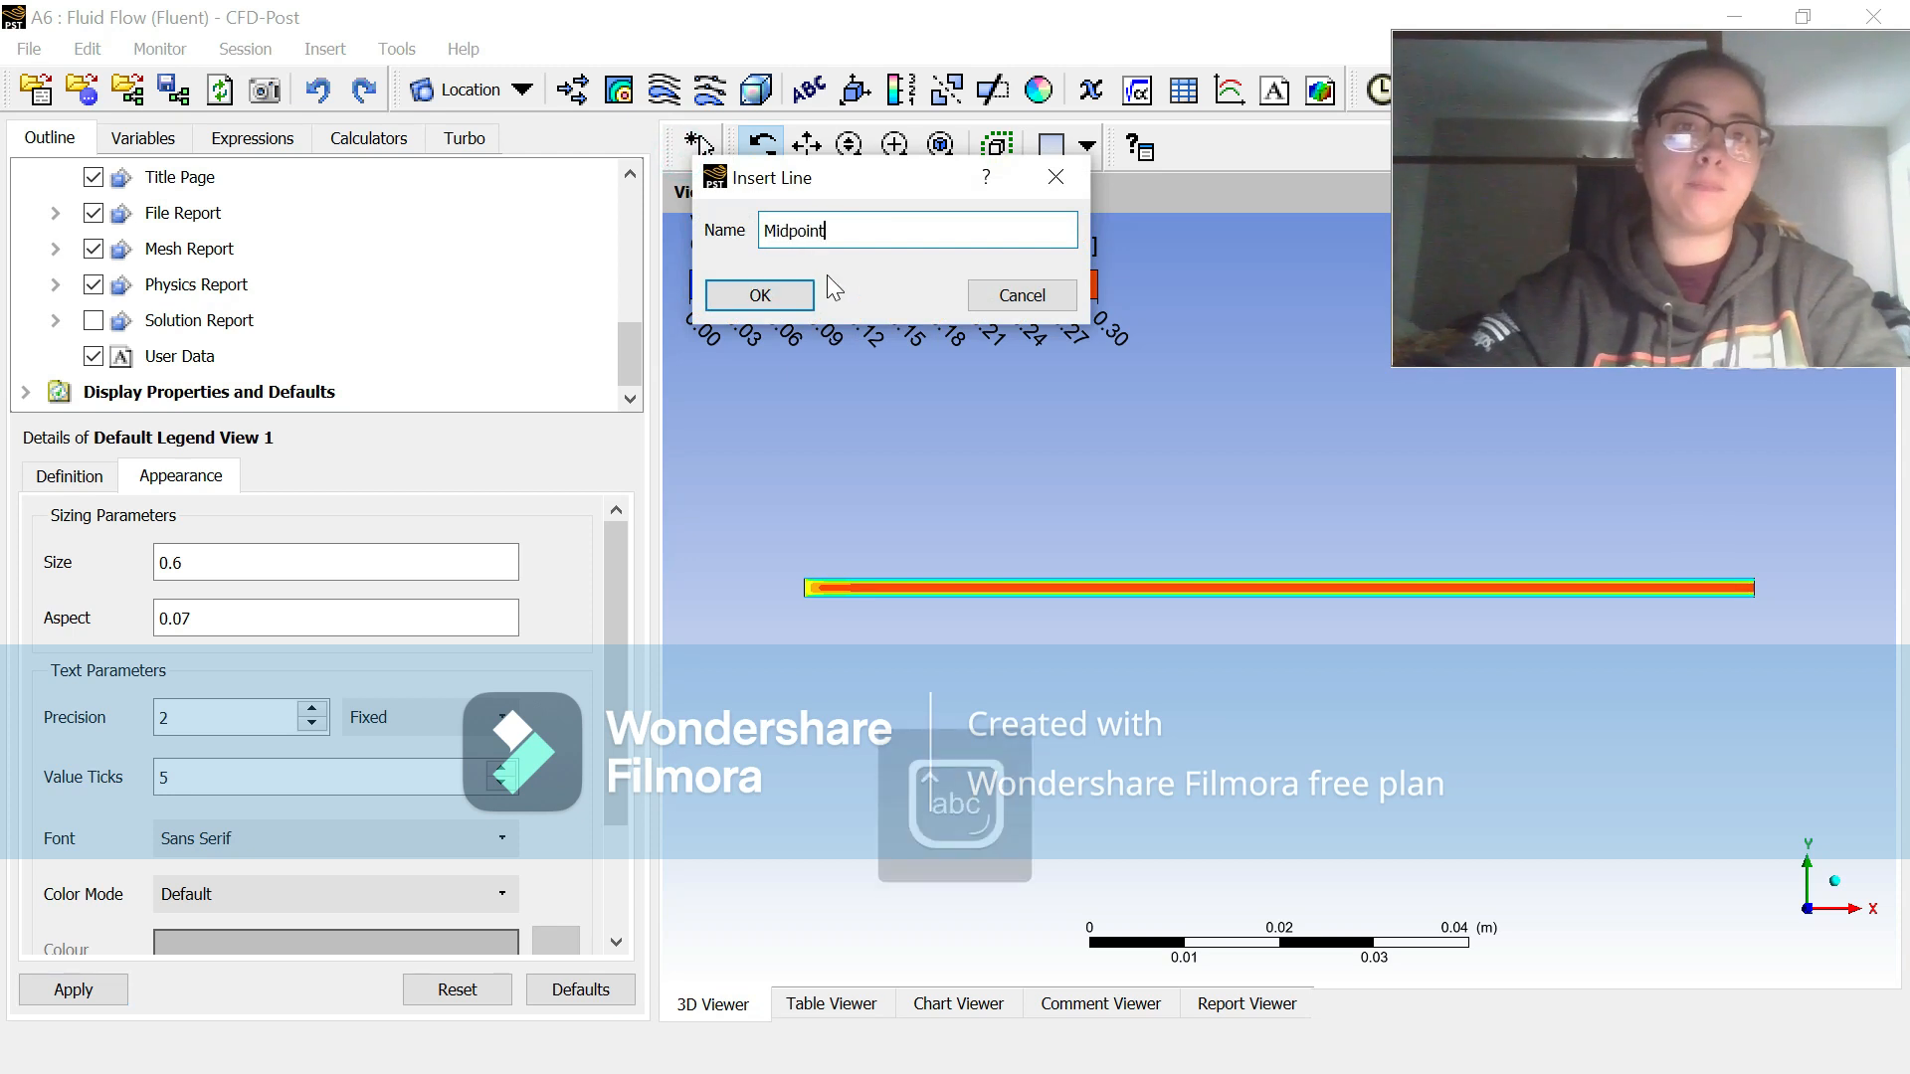
{"action": "left_click", "coordinate": [772, 301]}
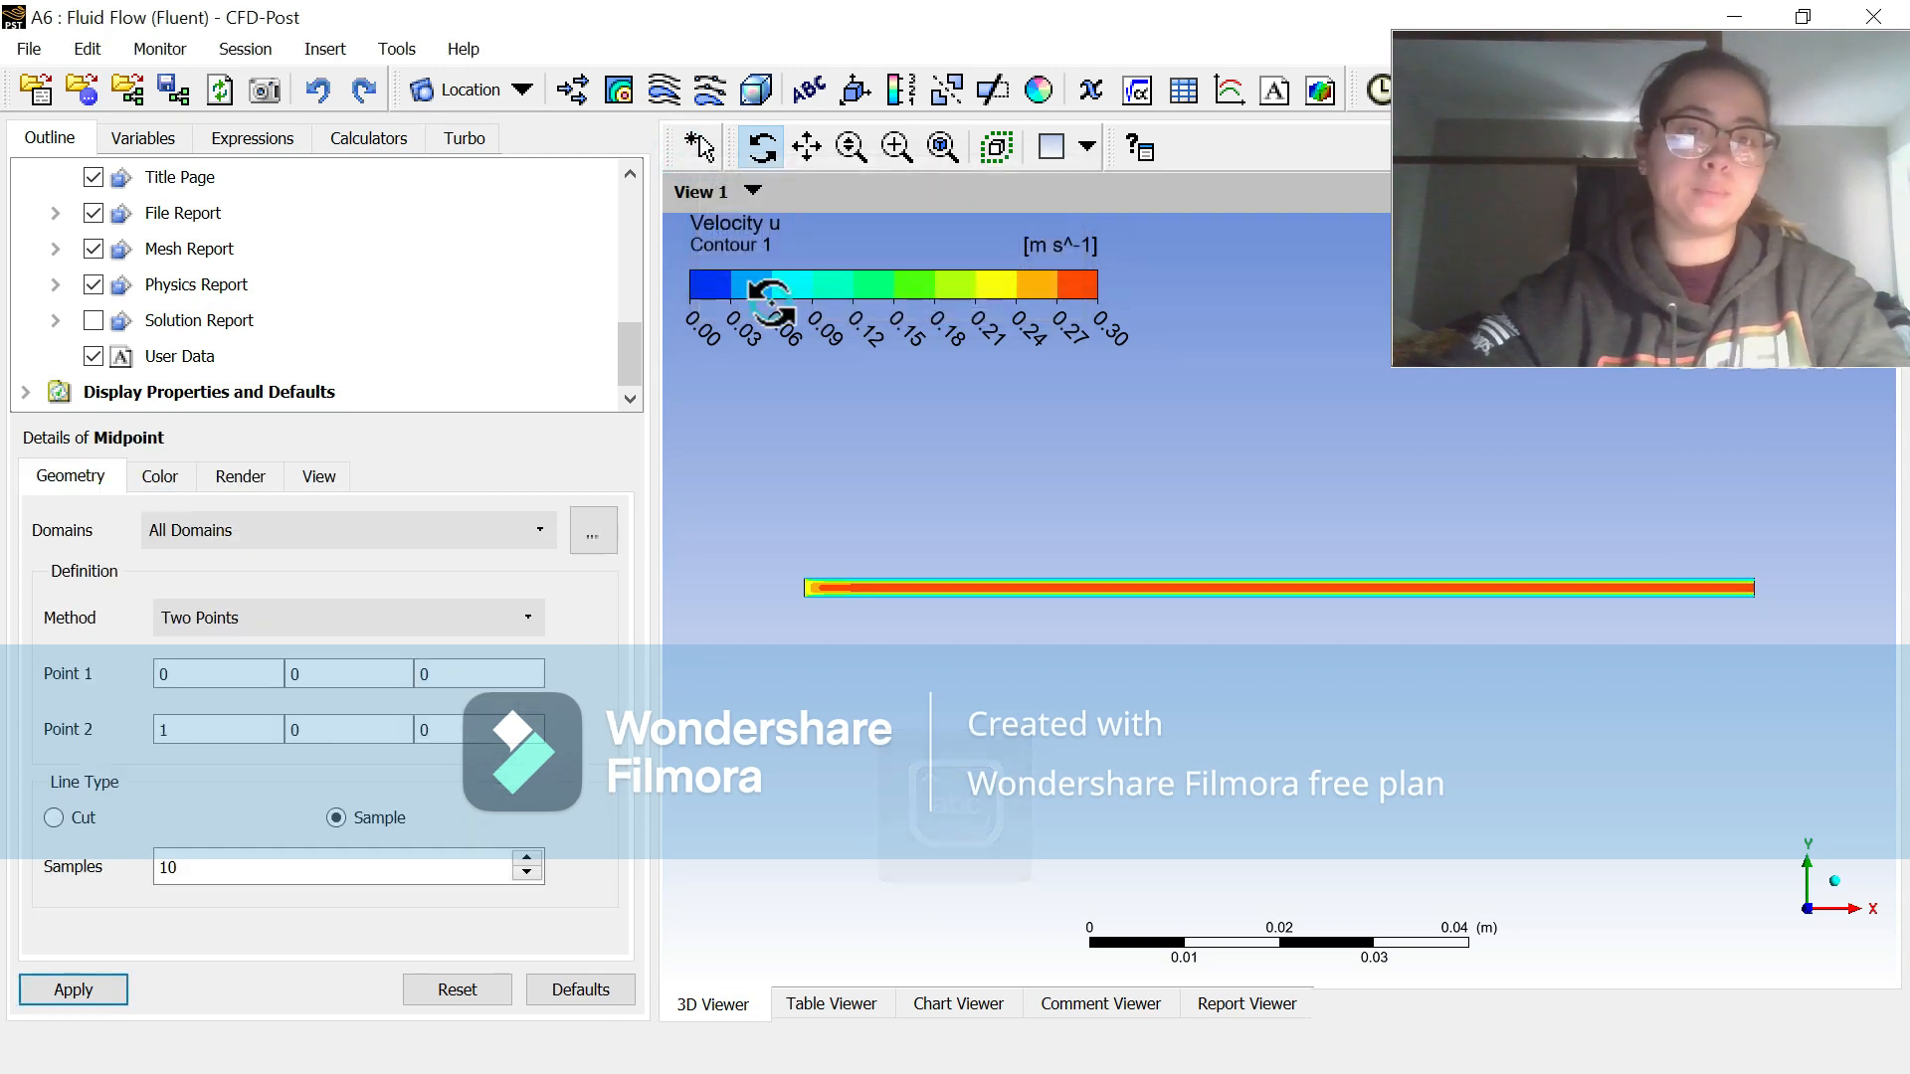
Step: Define the Midpoint line from (0.05, 0, 0) to (0.05, 0.002, 0), apply it, and hide Contour 1
{"action": "left_click", "coordinate": [246, 678]}
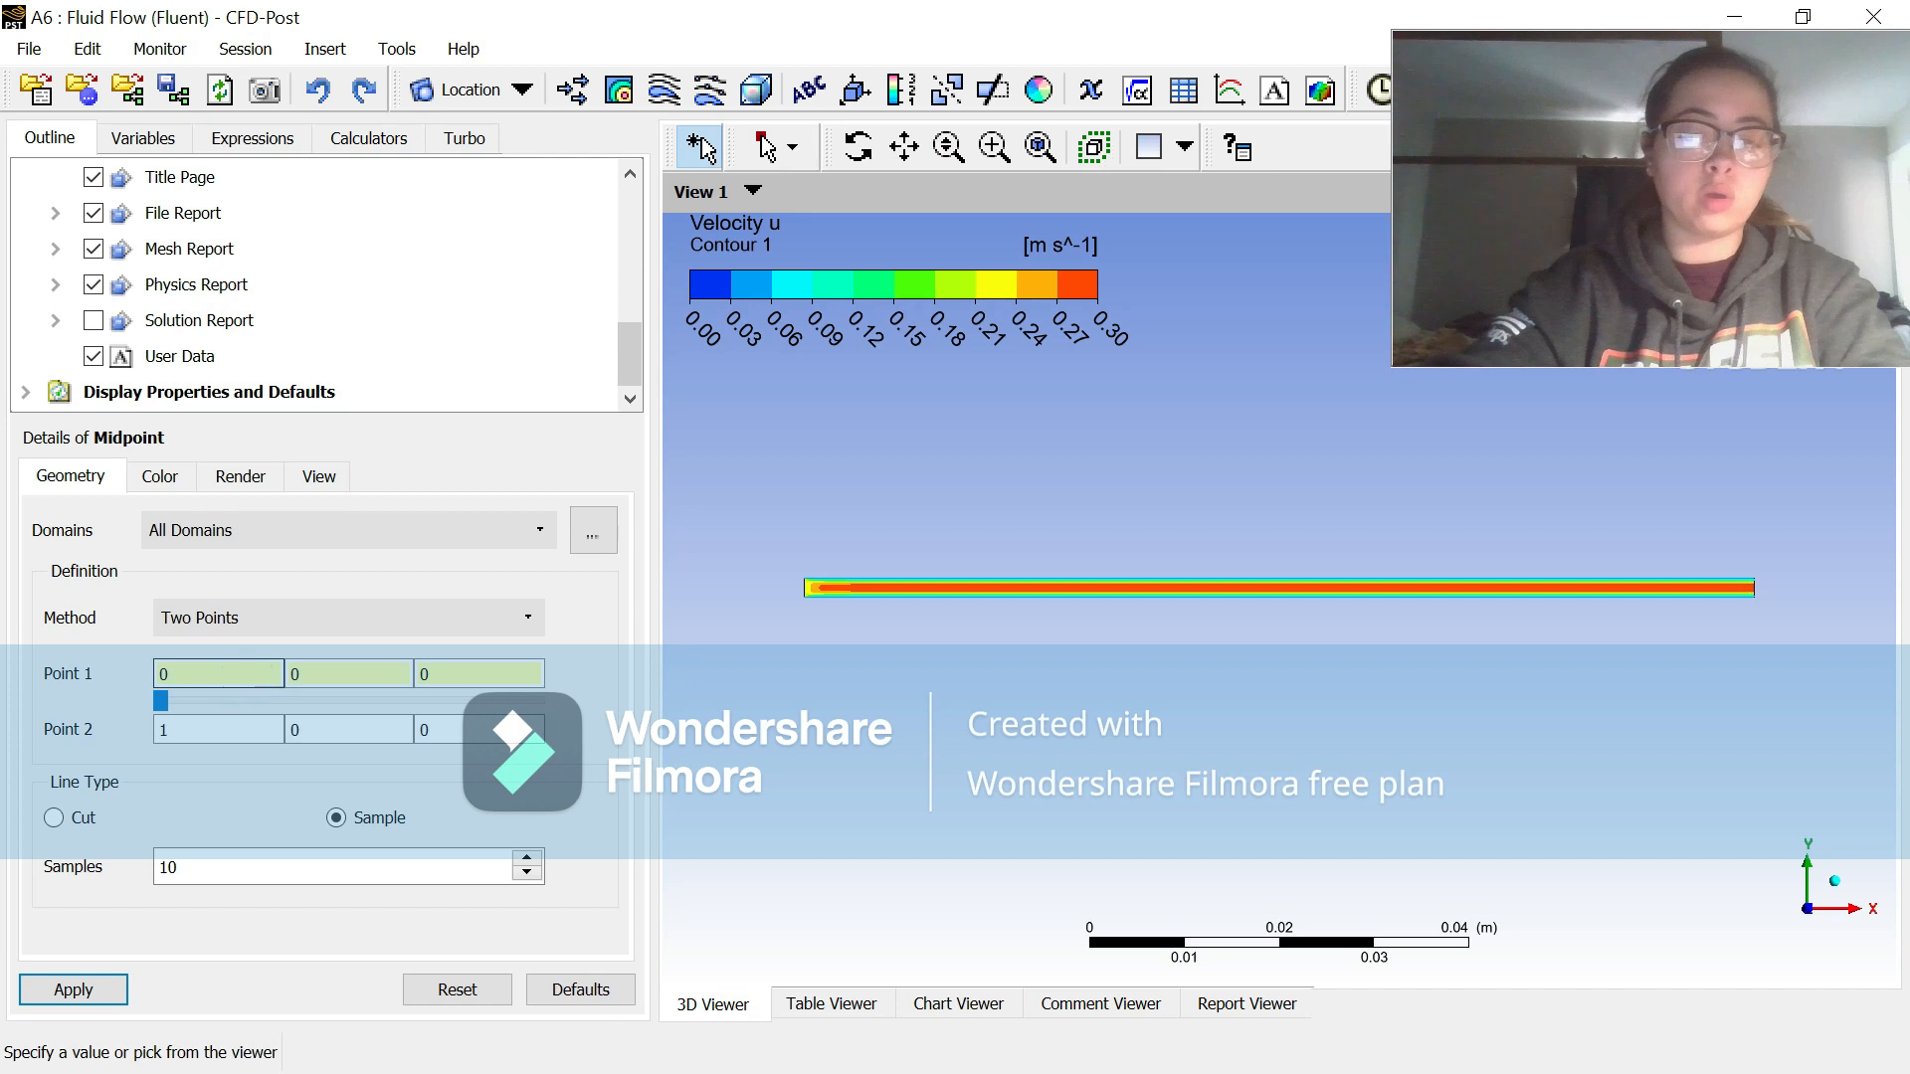
{"action": "left_click", "coordinate": [243, 729]}
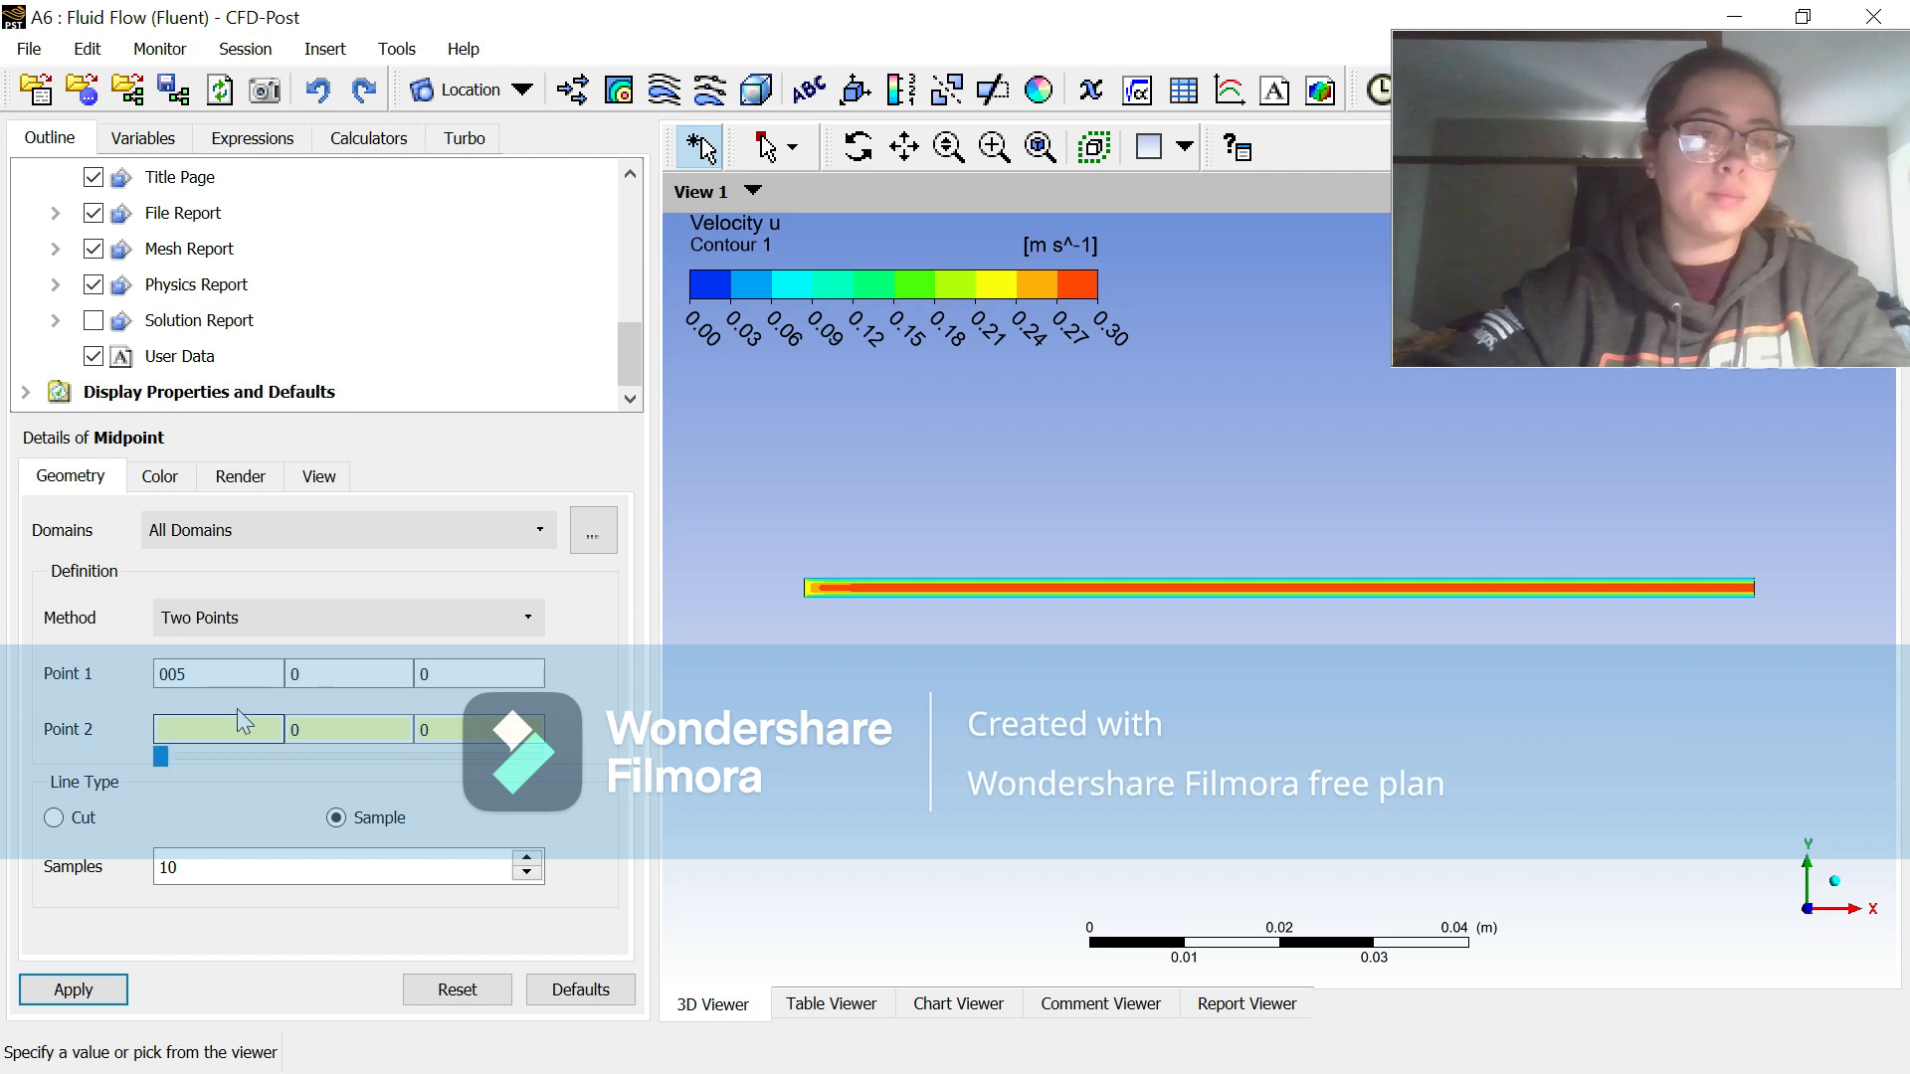
{"action": "left_click", "coordinate": [227, 673]}
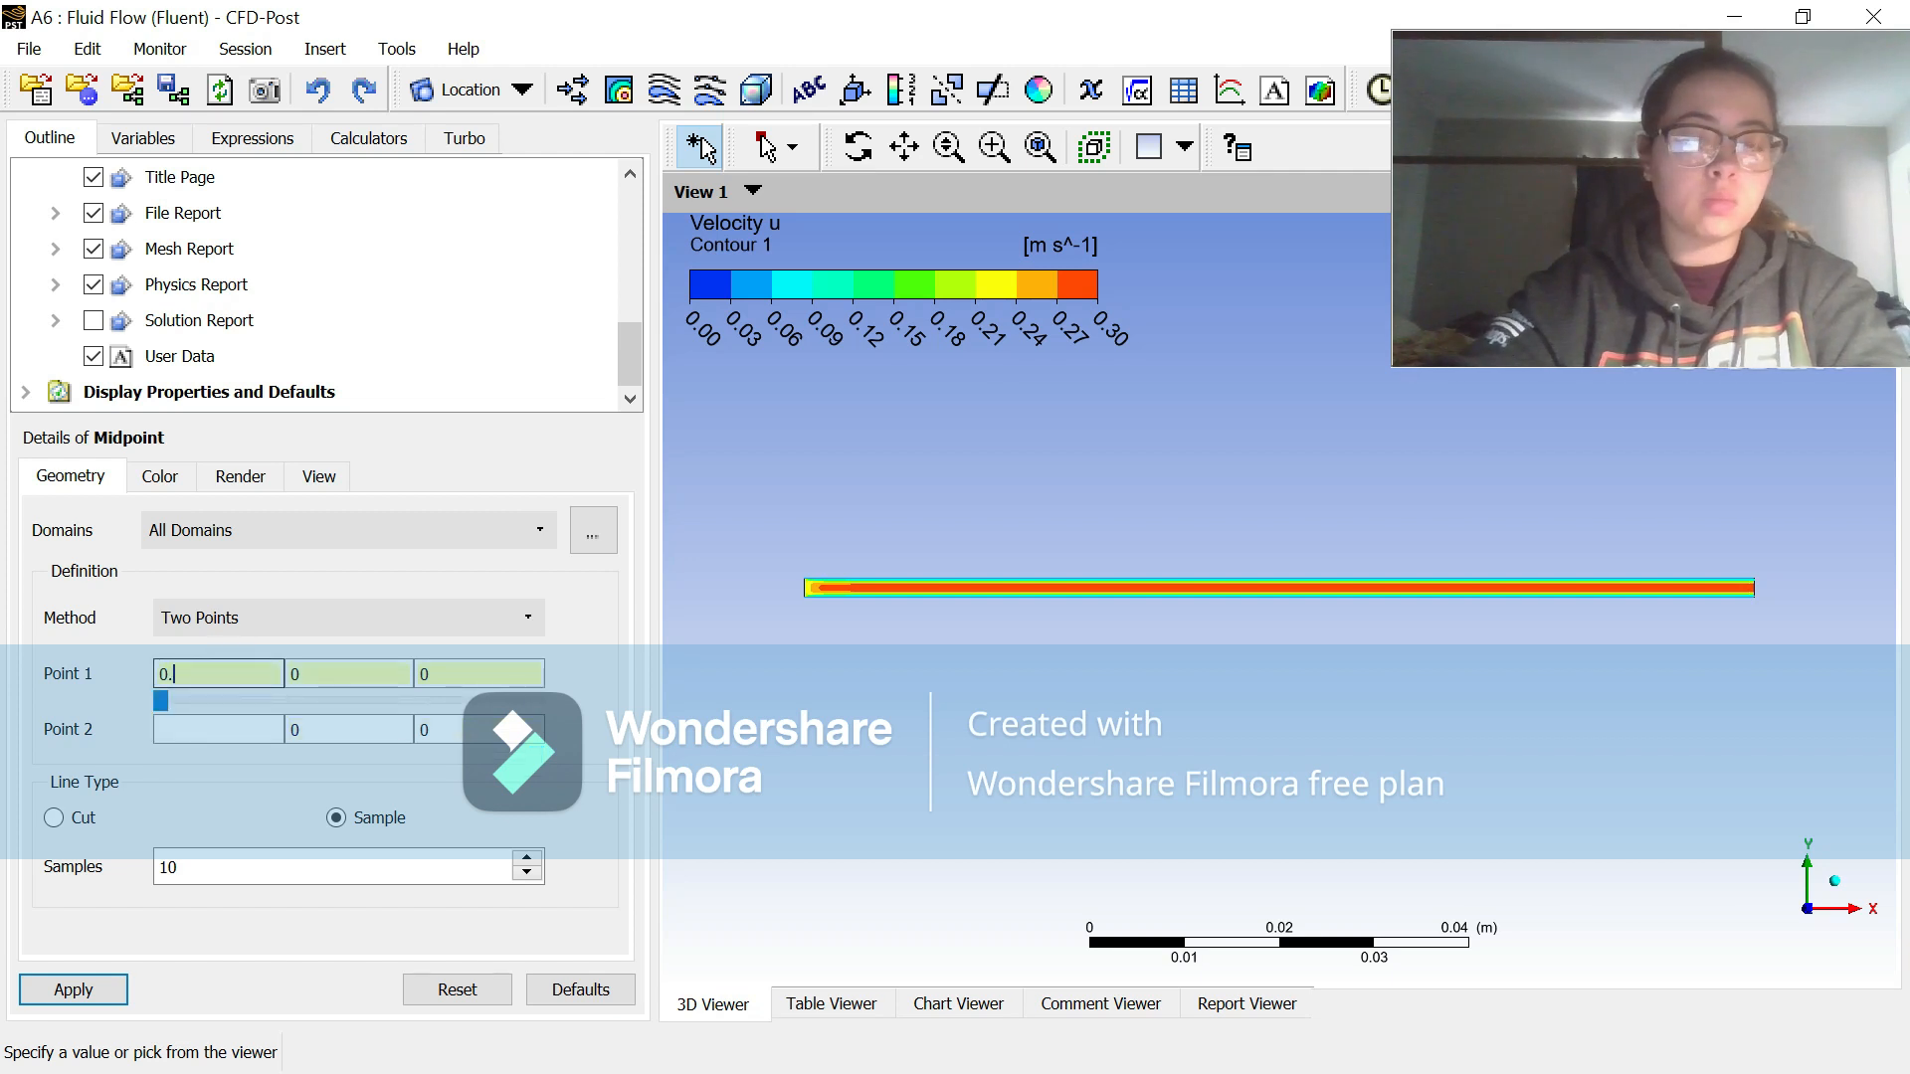
{"action": "left_click", "coordinate": [229, 723]}
{"action": "type", "text": "0.05"}
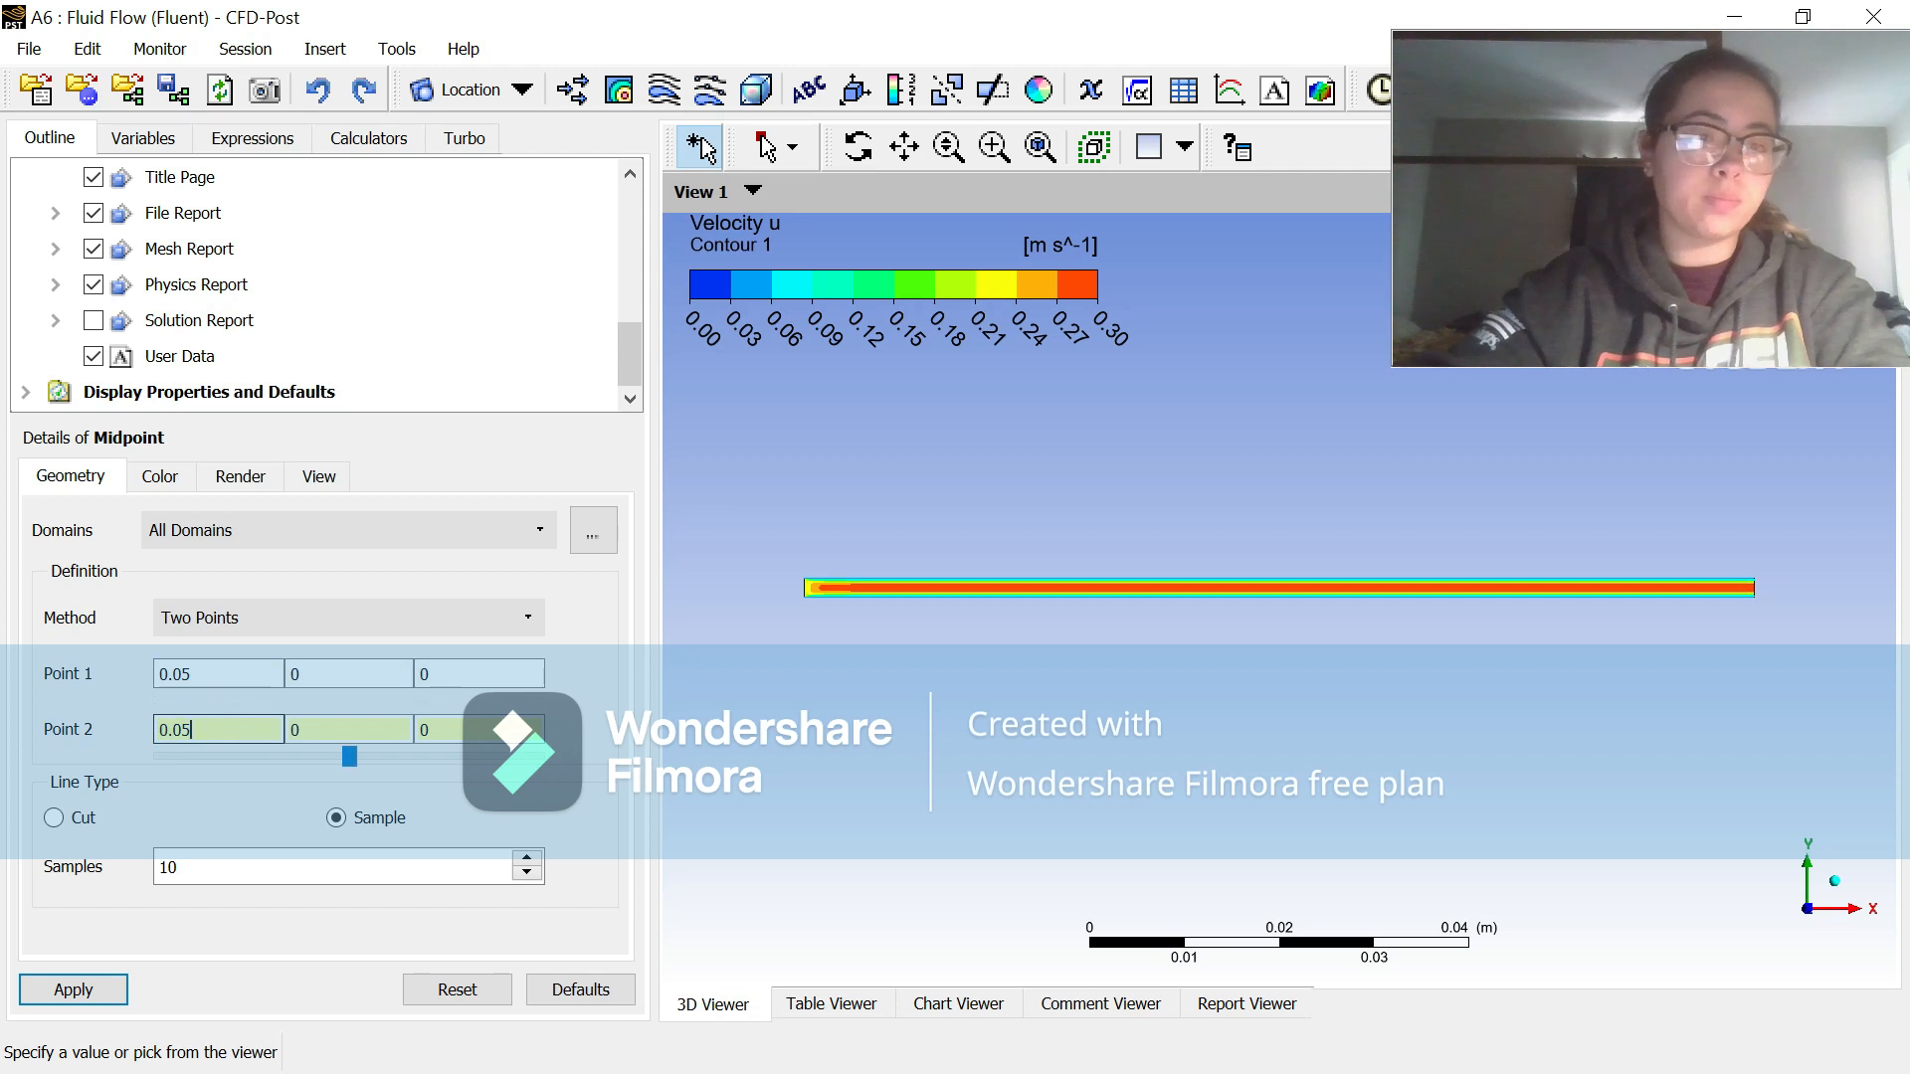
{"action": "key", "text": "Tab"}
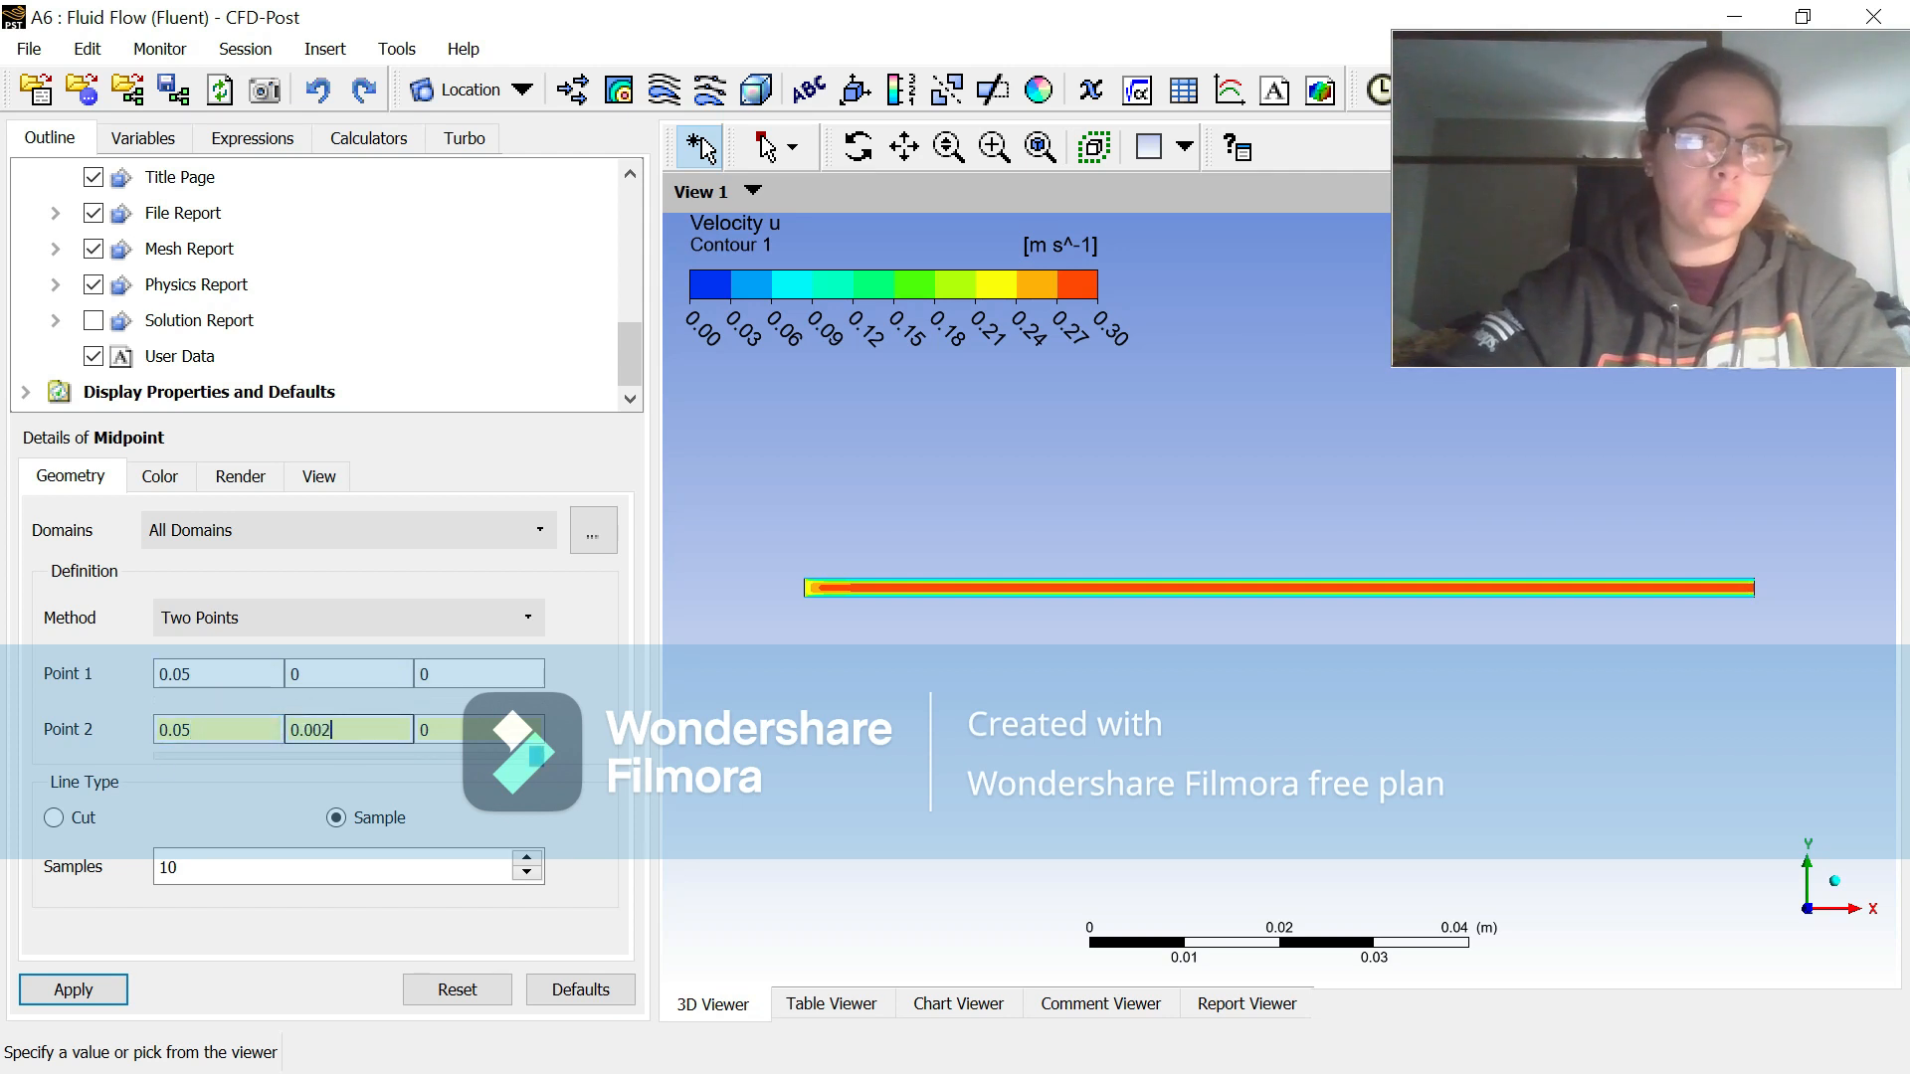
{"action": "left_click", "coordinate": [74, 990]}
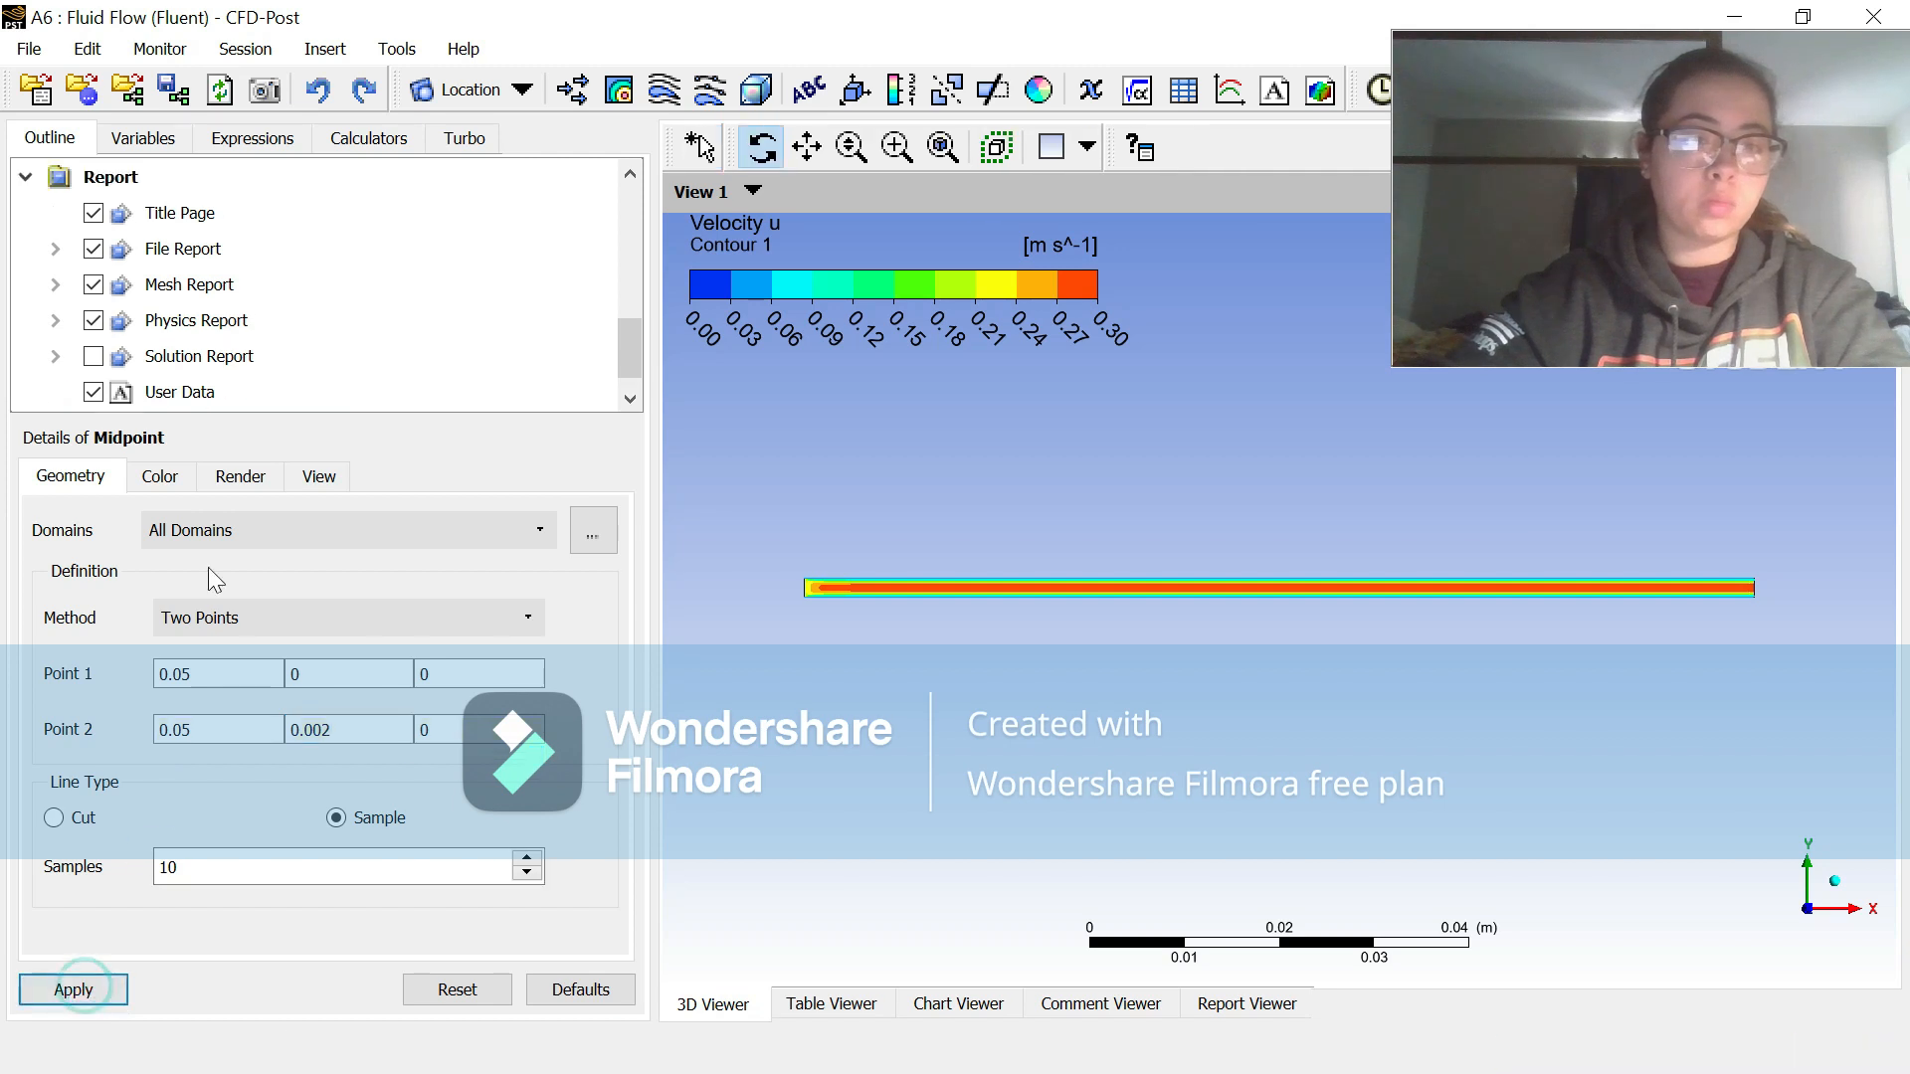
{"action": "scroll", "coordinate": [284, 398], "scroll_direction": "up", "scroll_amount": 3}
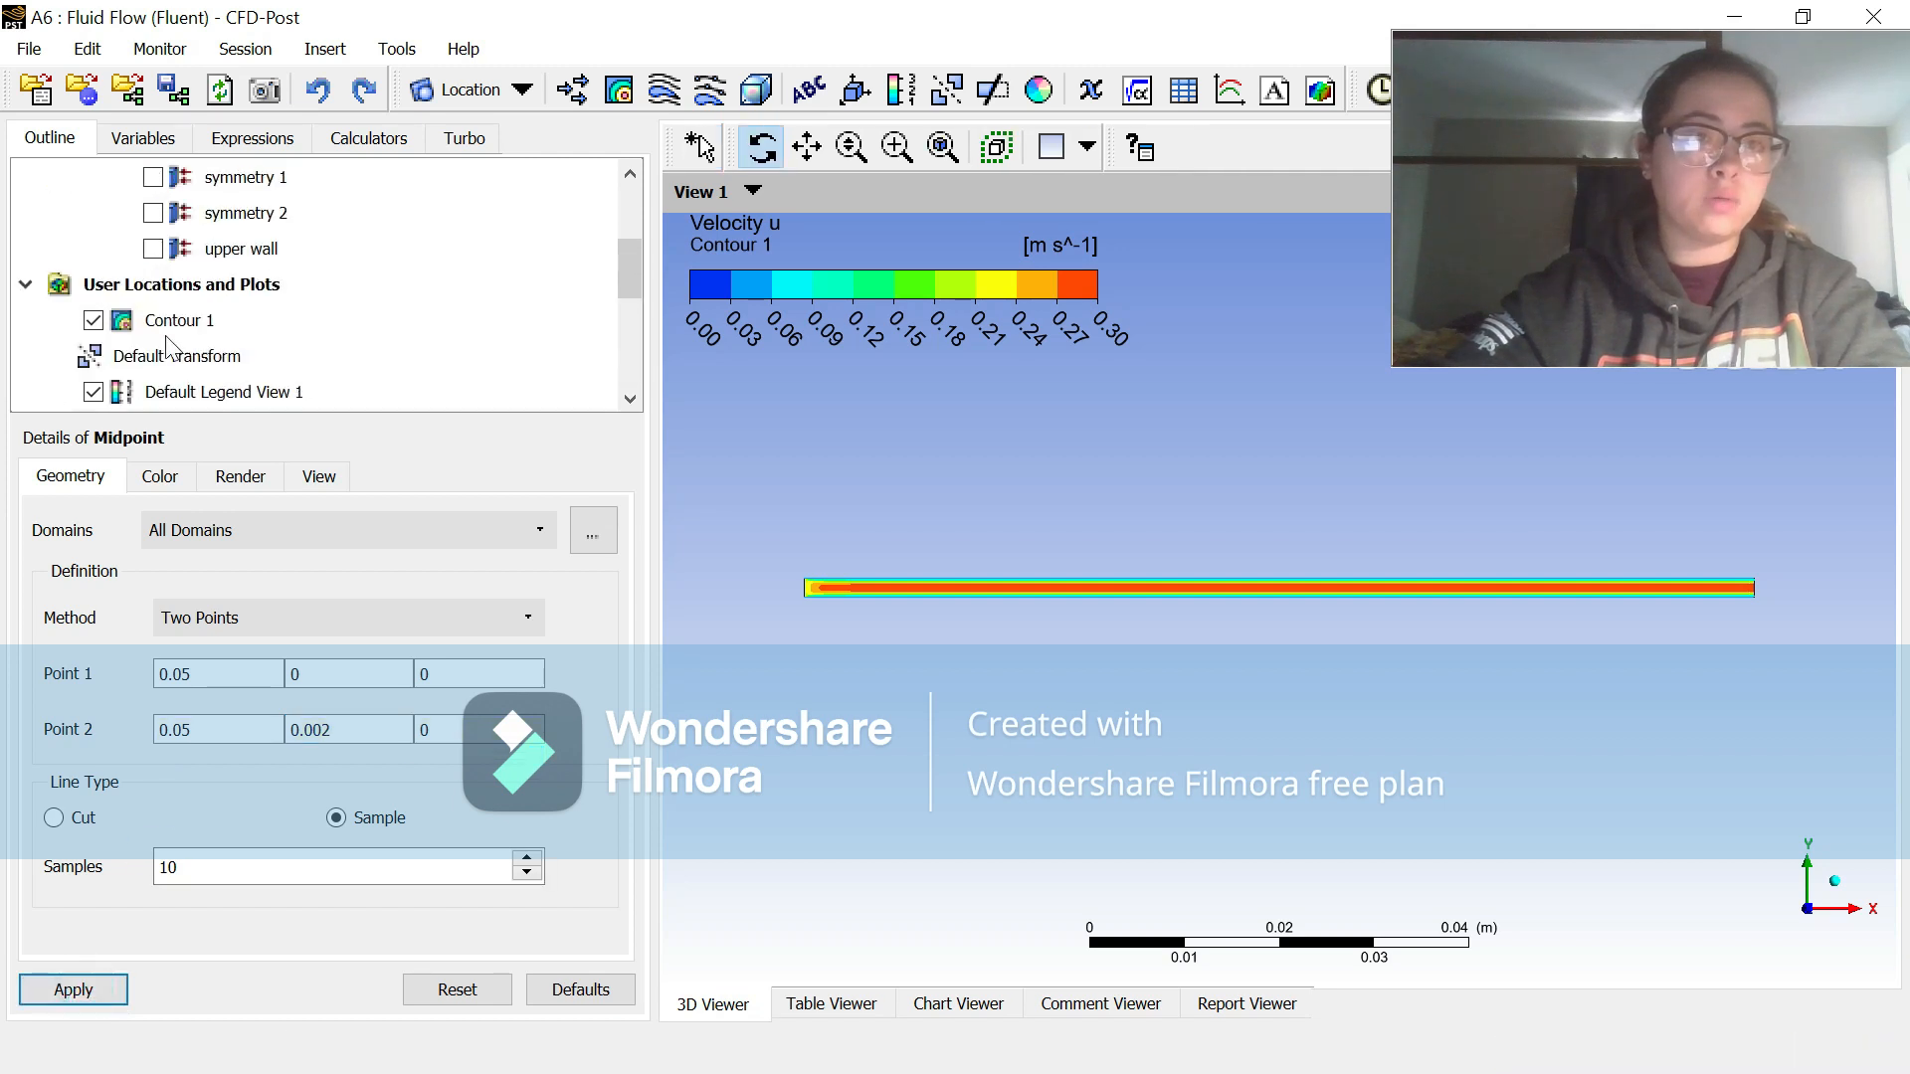
{"action": "left_click", "coordinate": [94, 321]}
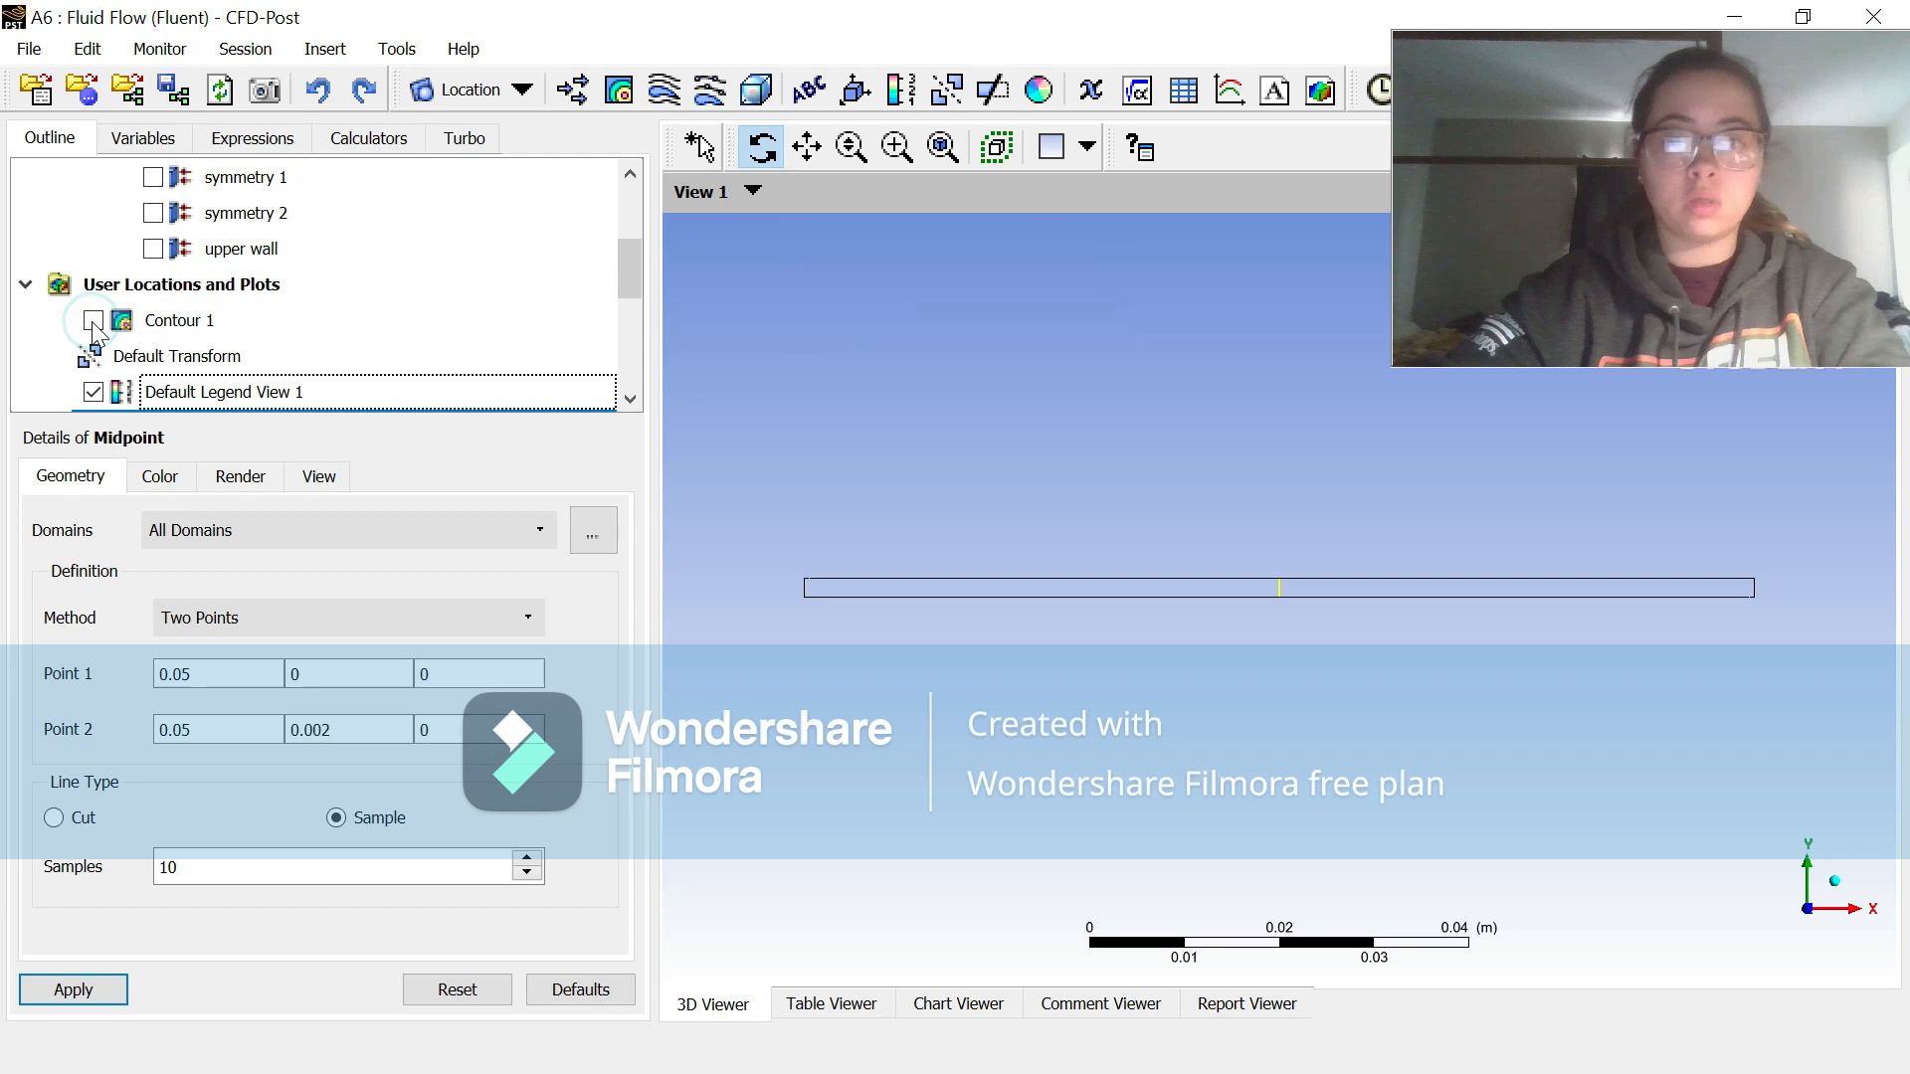
Step: Insert a second line location named Endpoint
{"action": "left_click", "coordinate": [325, 48]}
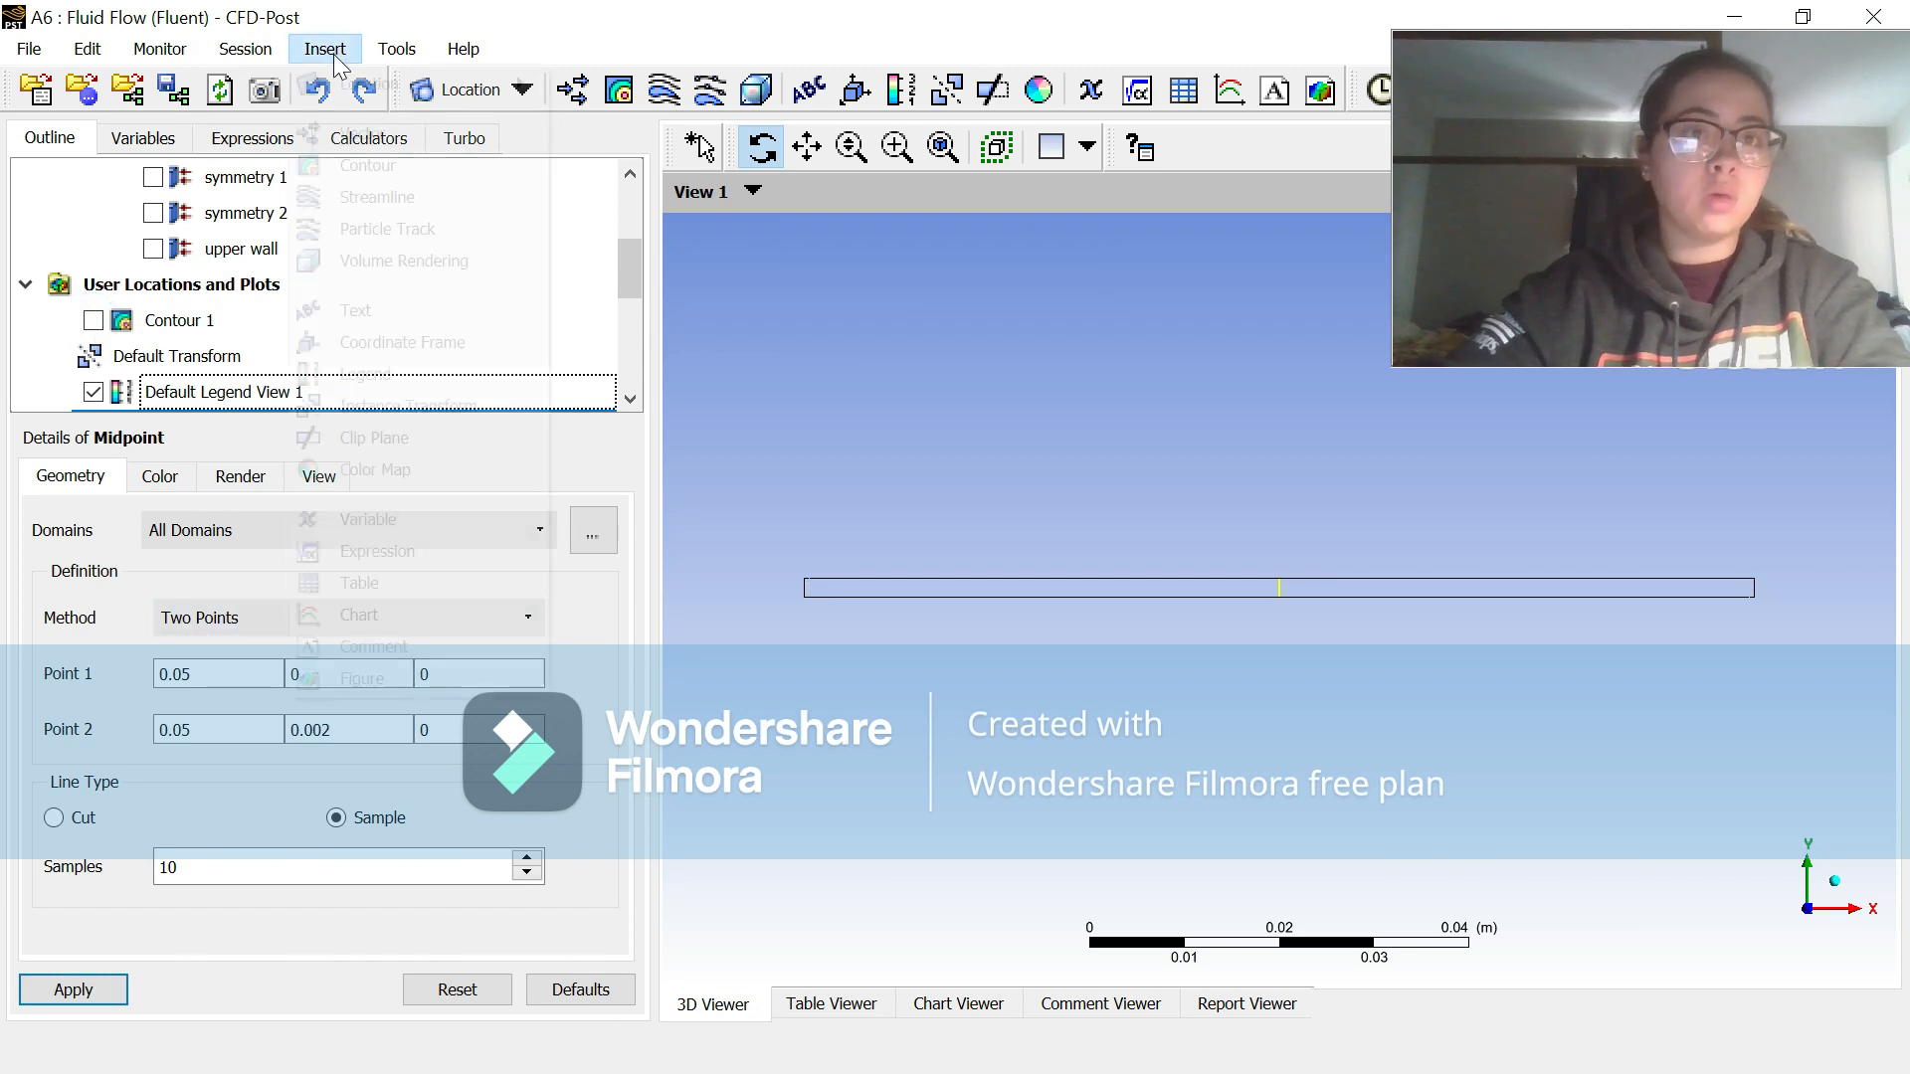
{"action": "mouse_move", "coordinate": [370, 86]}
{"action": "left_click", "coordinate": [648, 149]}
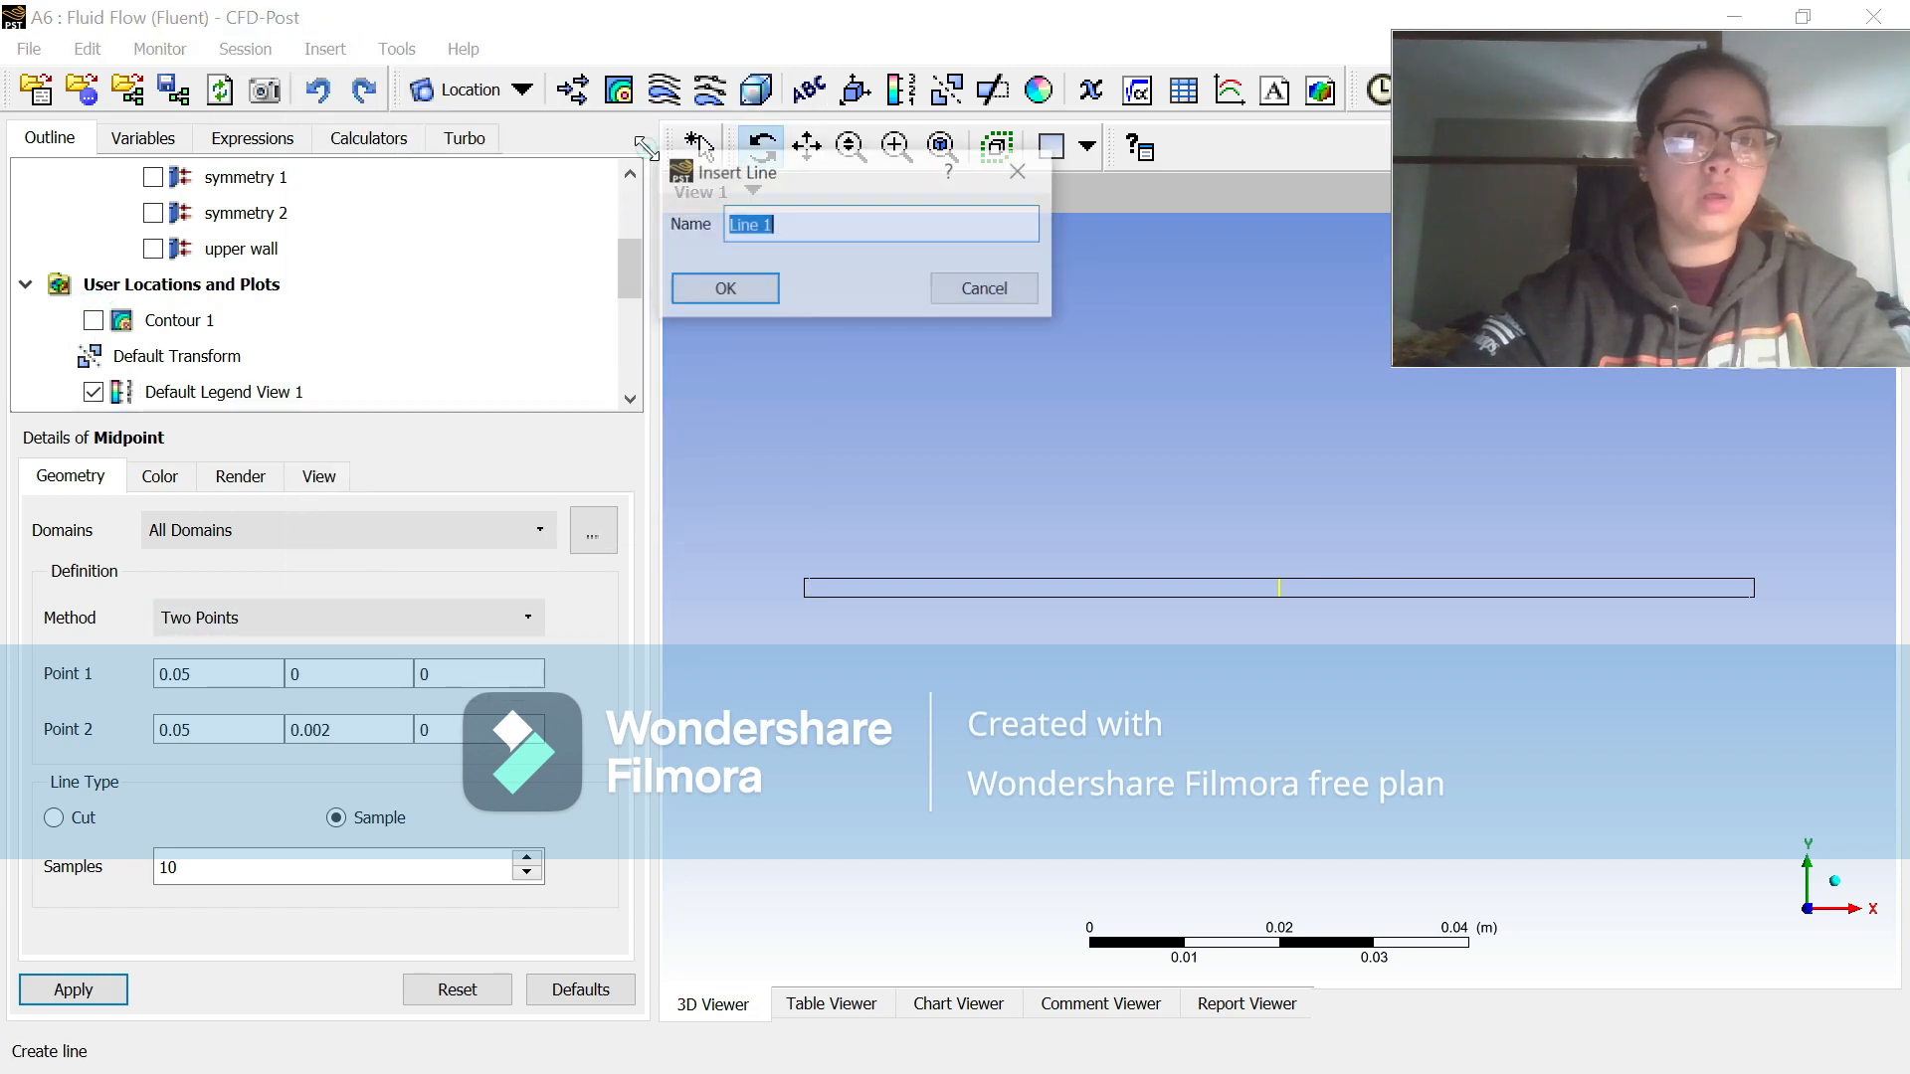
{"action": "type", "text": "Endpoint"}
{"action": "left_click", "coordinate": [758, 286]}
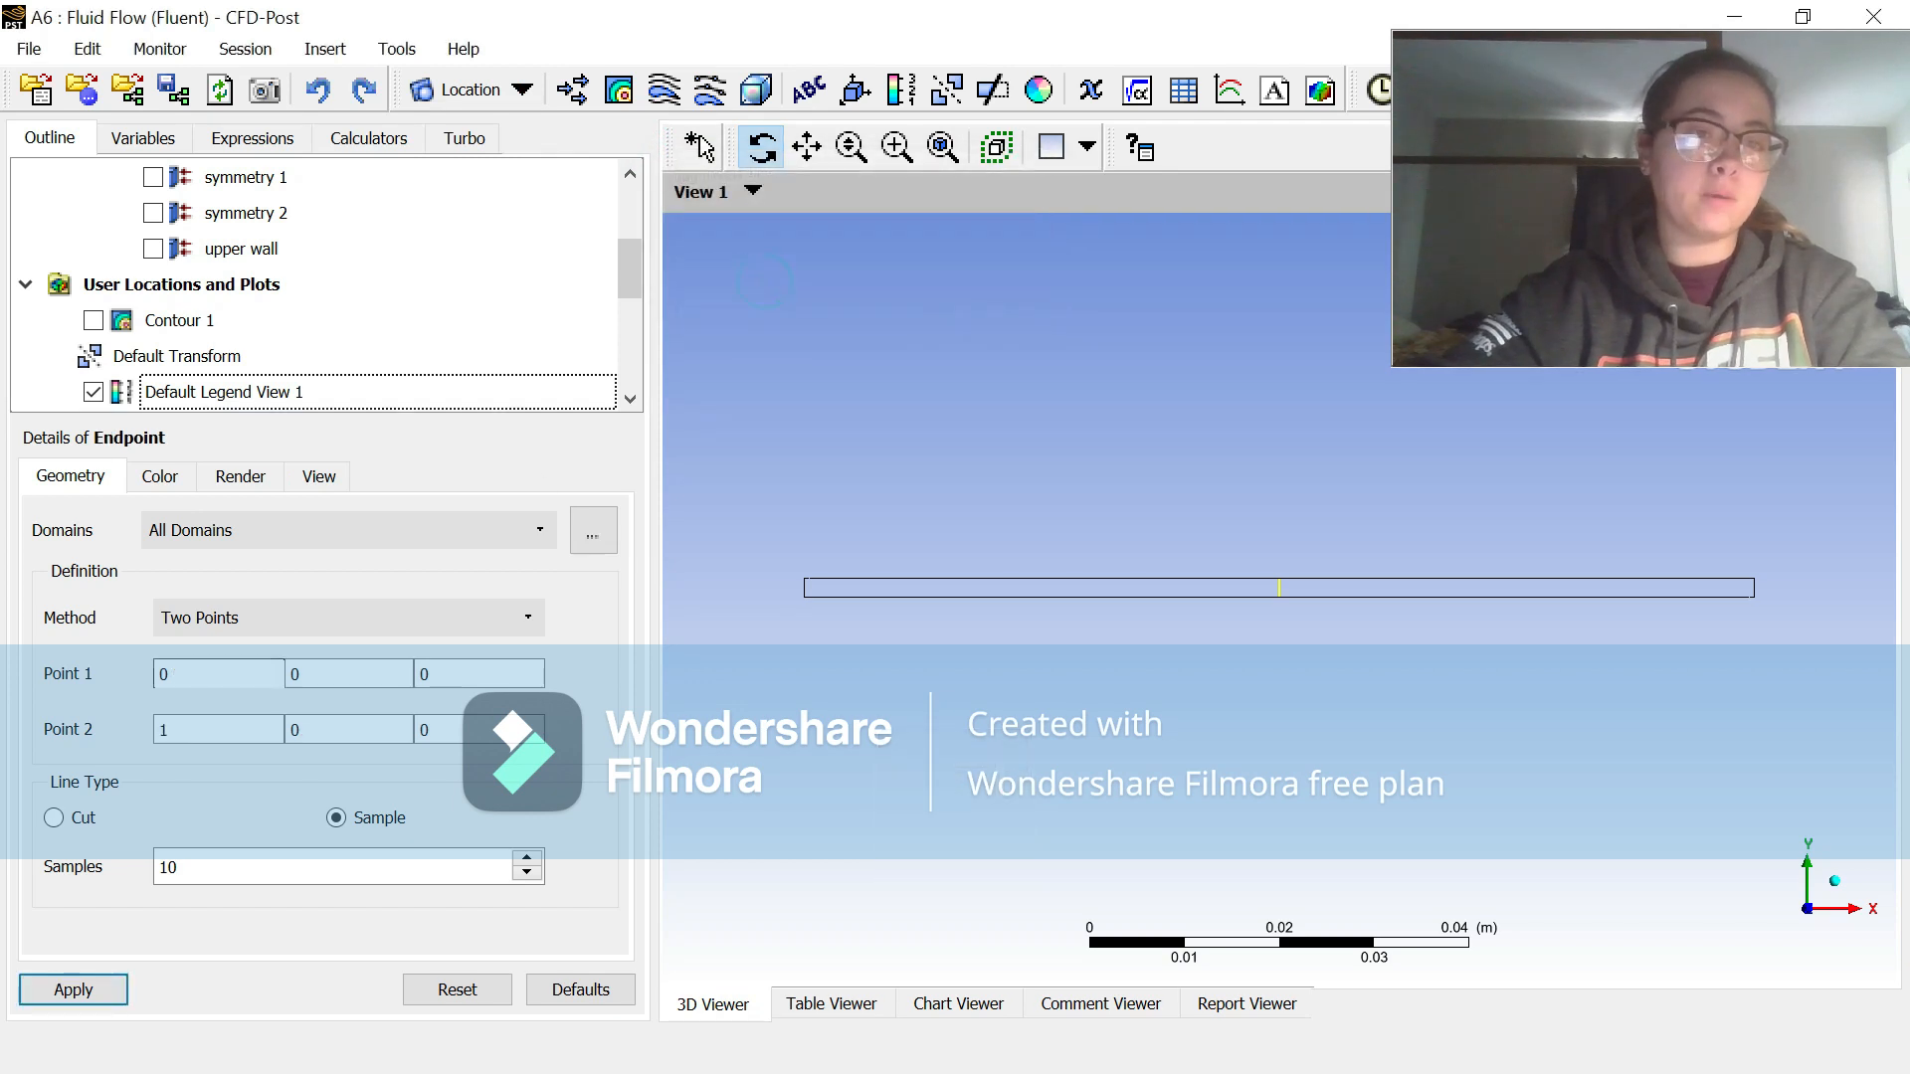
Step: Define the Endpoint line from (0.099, 0, 0) to (0.099, 0.002, 0) with 100 samples and apply it
{"action": "left_click", "coordinate": [194, 674]}
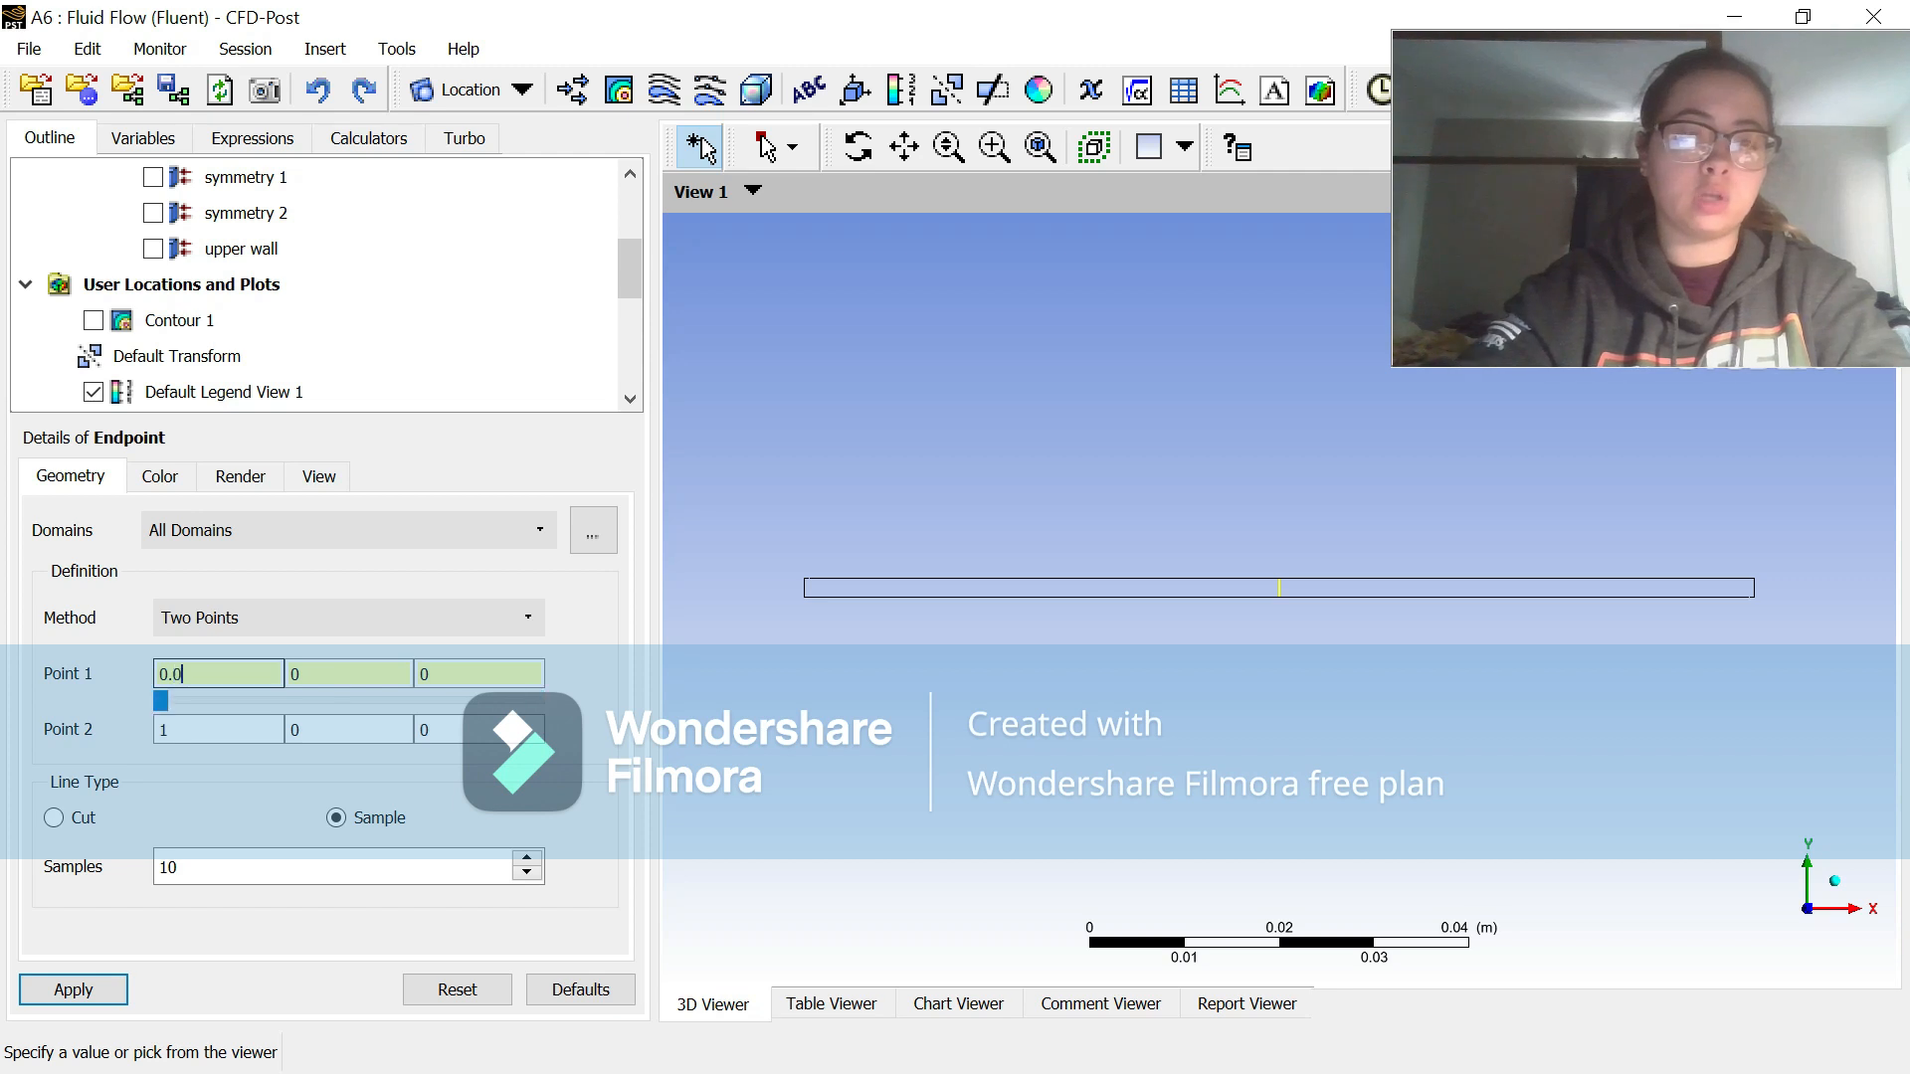
{"action": "double_click", "coordinate": [201, 726]}
{"action": "type", "text": "0.099"}
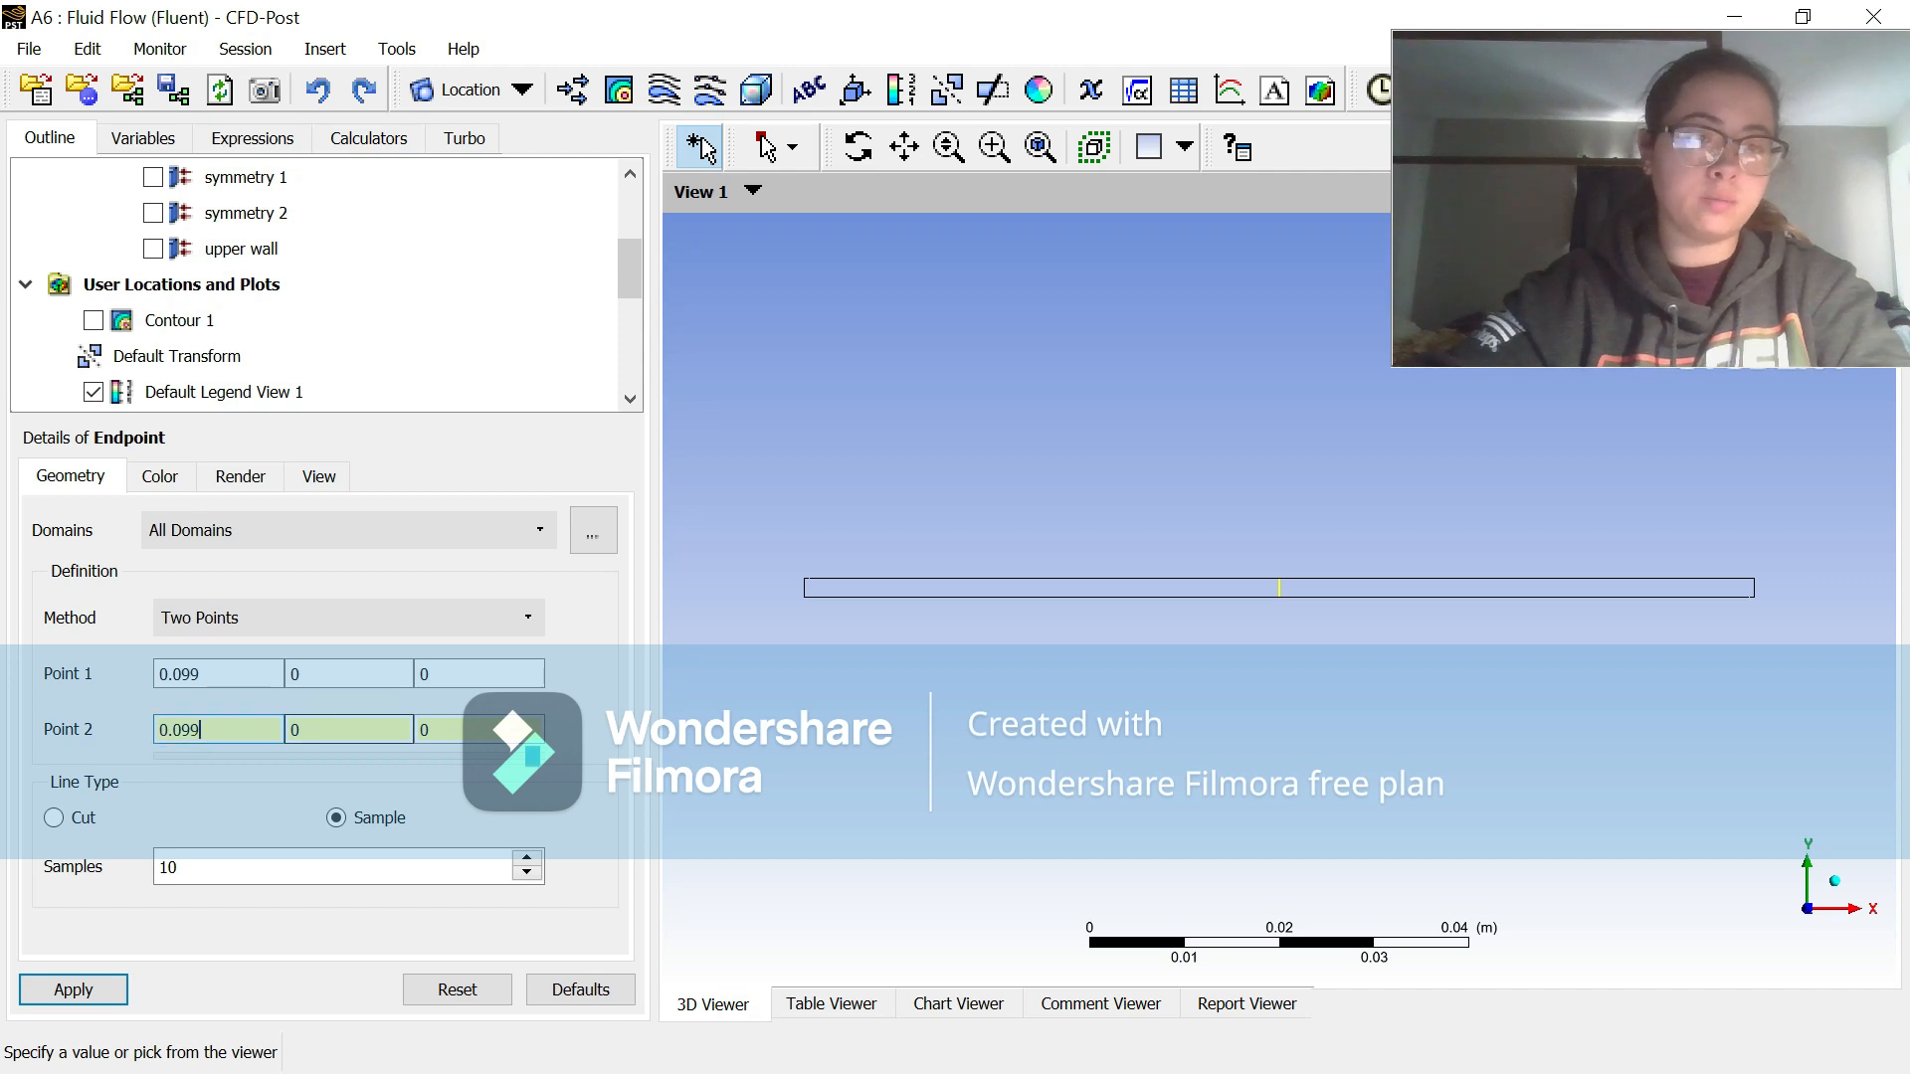
{"action": "left_click", "coordinate": [323, 727]}
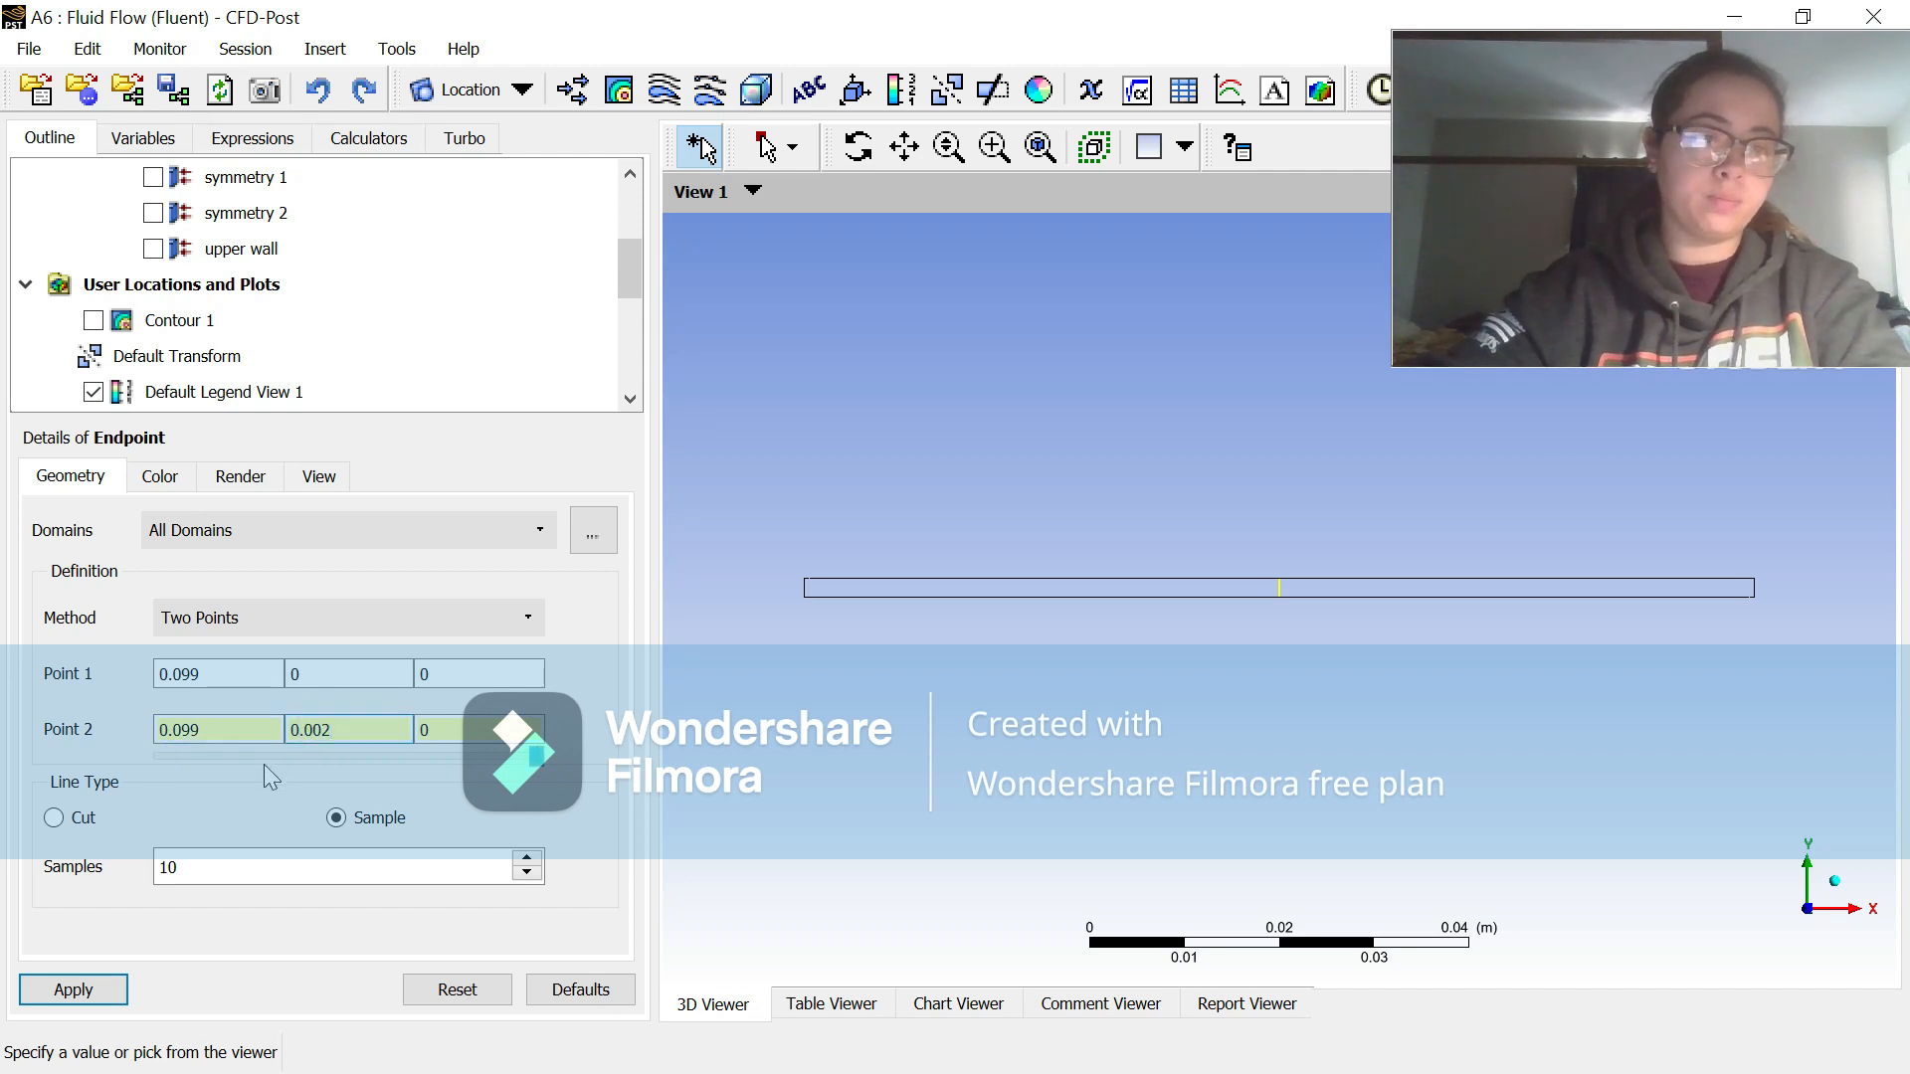
{"action": "left_click", "coordinate": [235, 868]}
{"action": "type", "text": "0"}
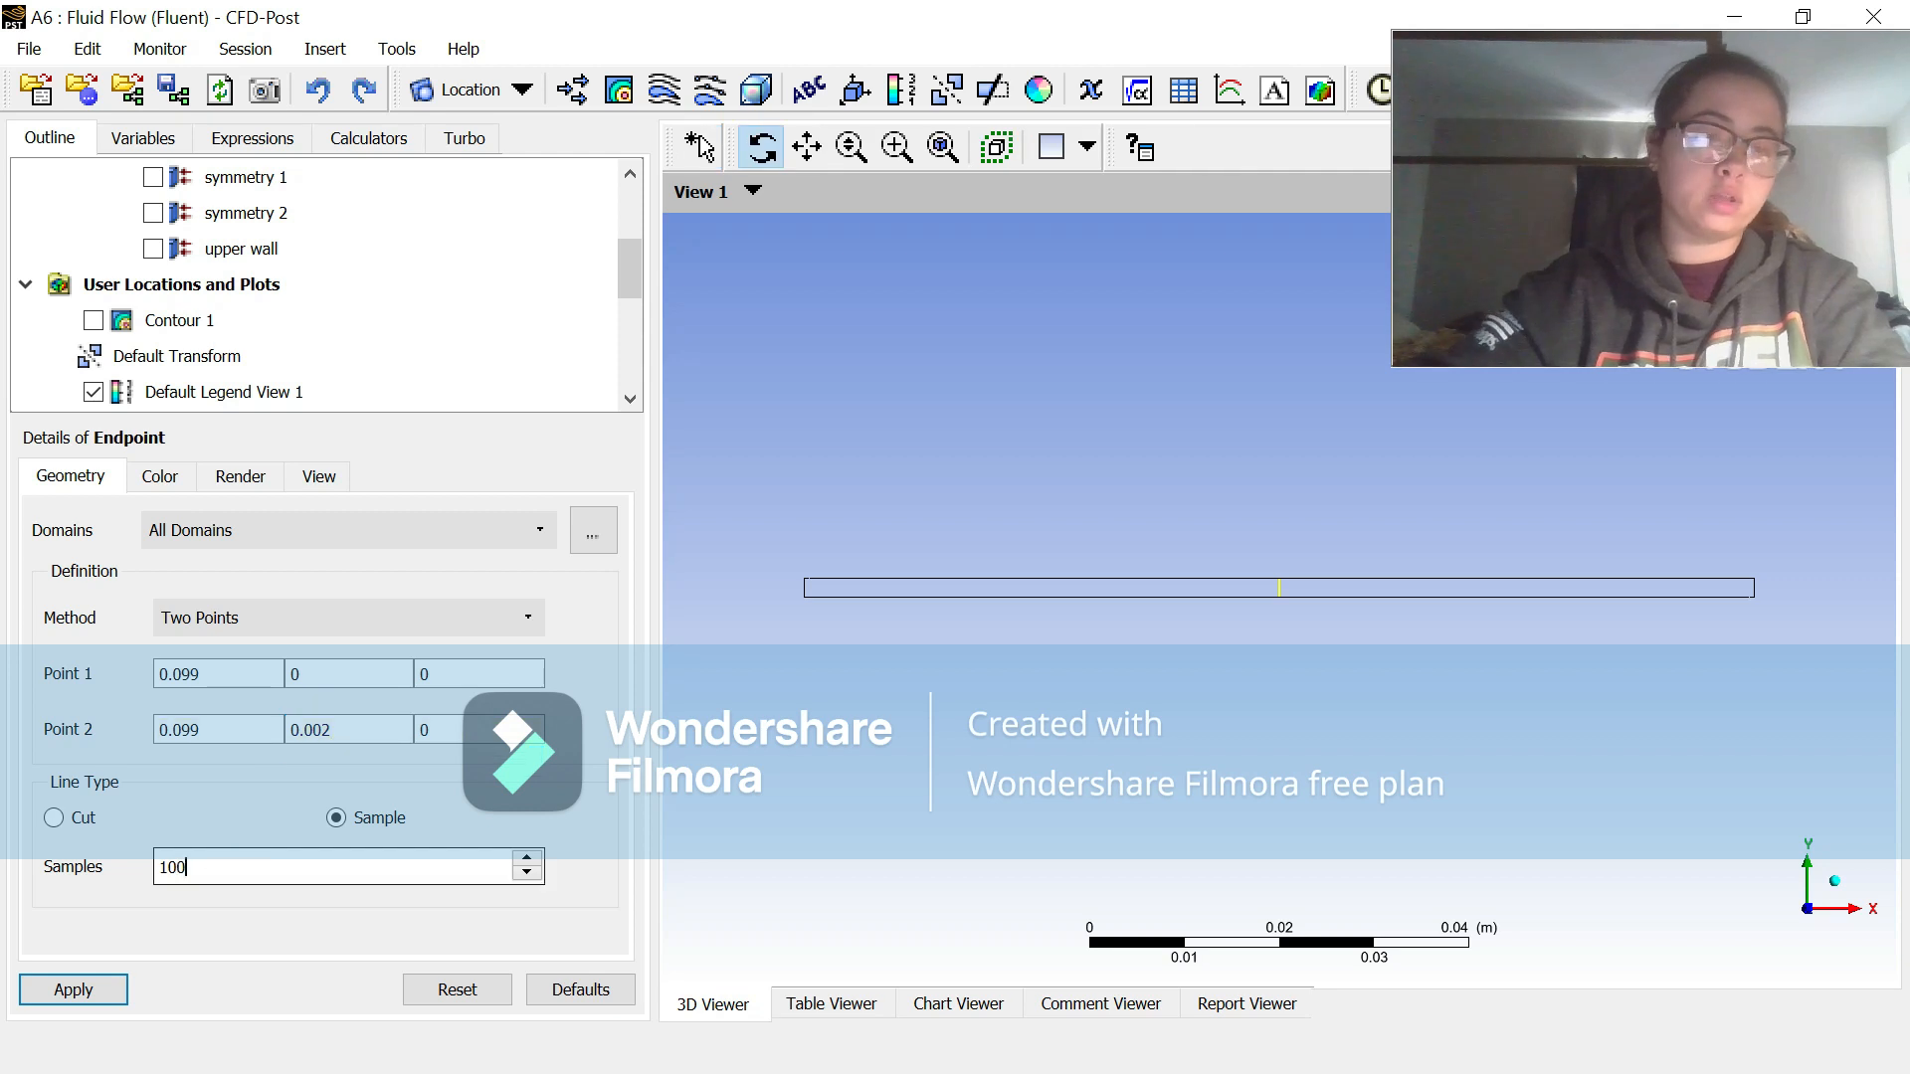
{"action": "left_click", "coordinate": [76, 990]}
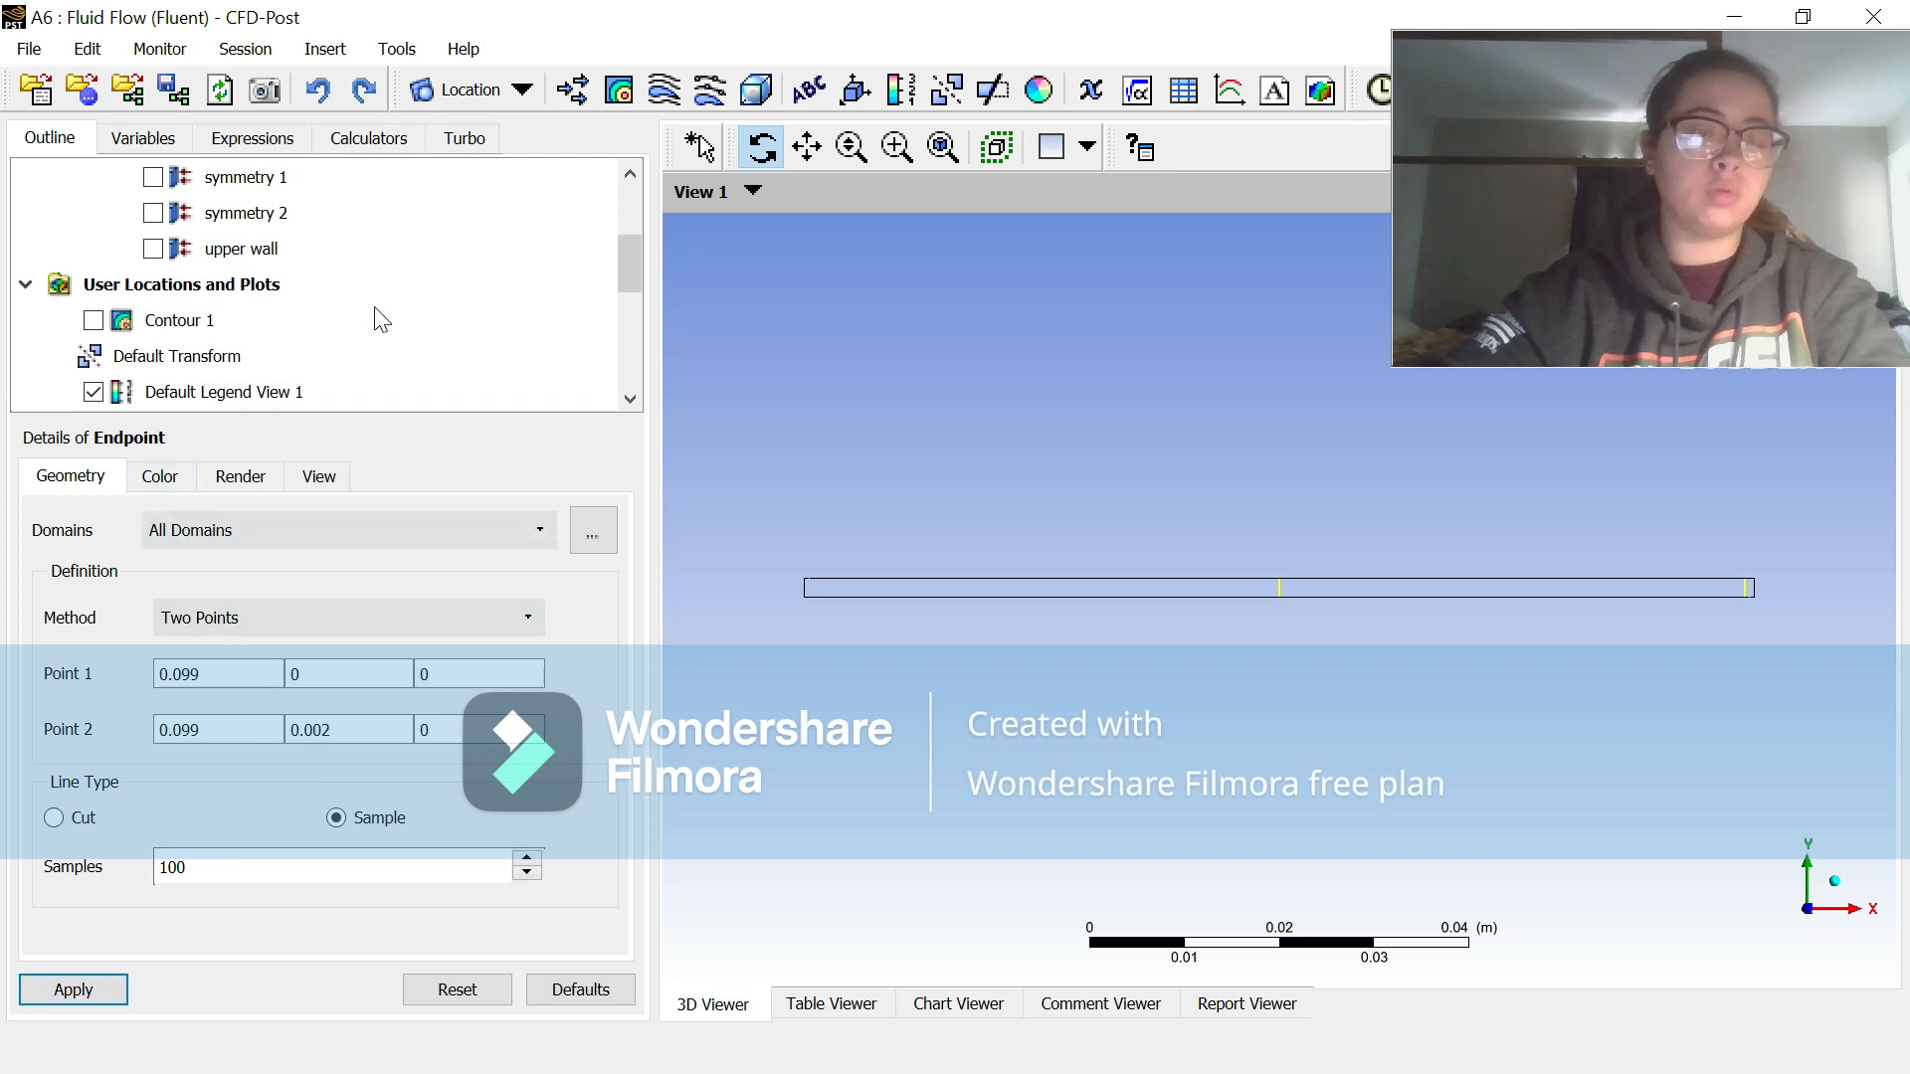
Step: Set the Midpoint line's sample count to 100 and apply the change
{"action": "scroll", "coordinate": [381, 318], "scroll_direction": "down", "scroll_amount": 3}
{"action": "scroll", "coordinate": [373, 320], "scroll_direction": "up", "scroll_amount": 1}
{"action": "scroll", "coordinate": [338, 320], "scroll_direction": "down", "scroll_amount": 1}
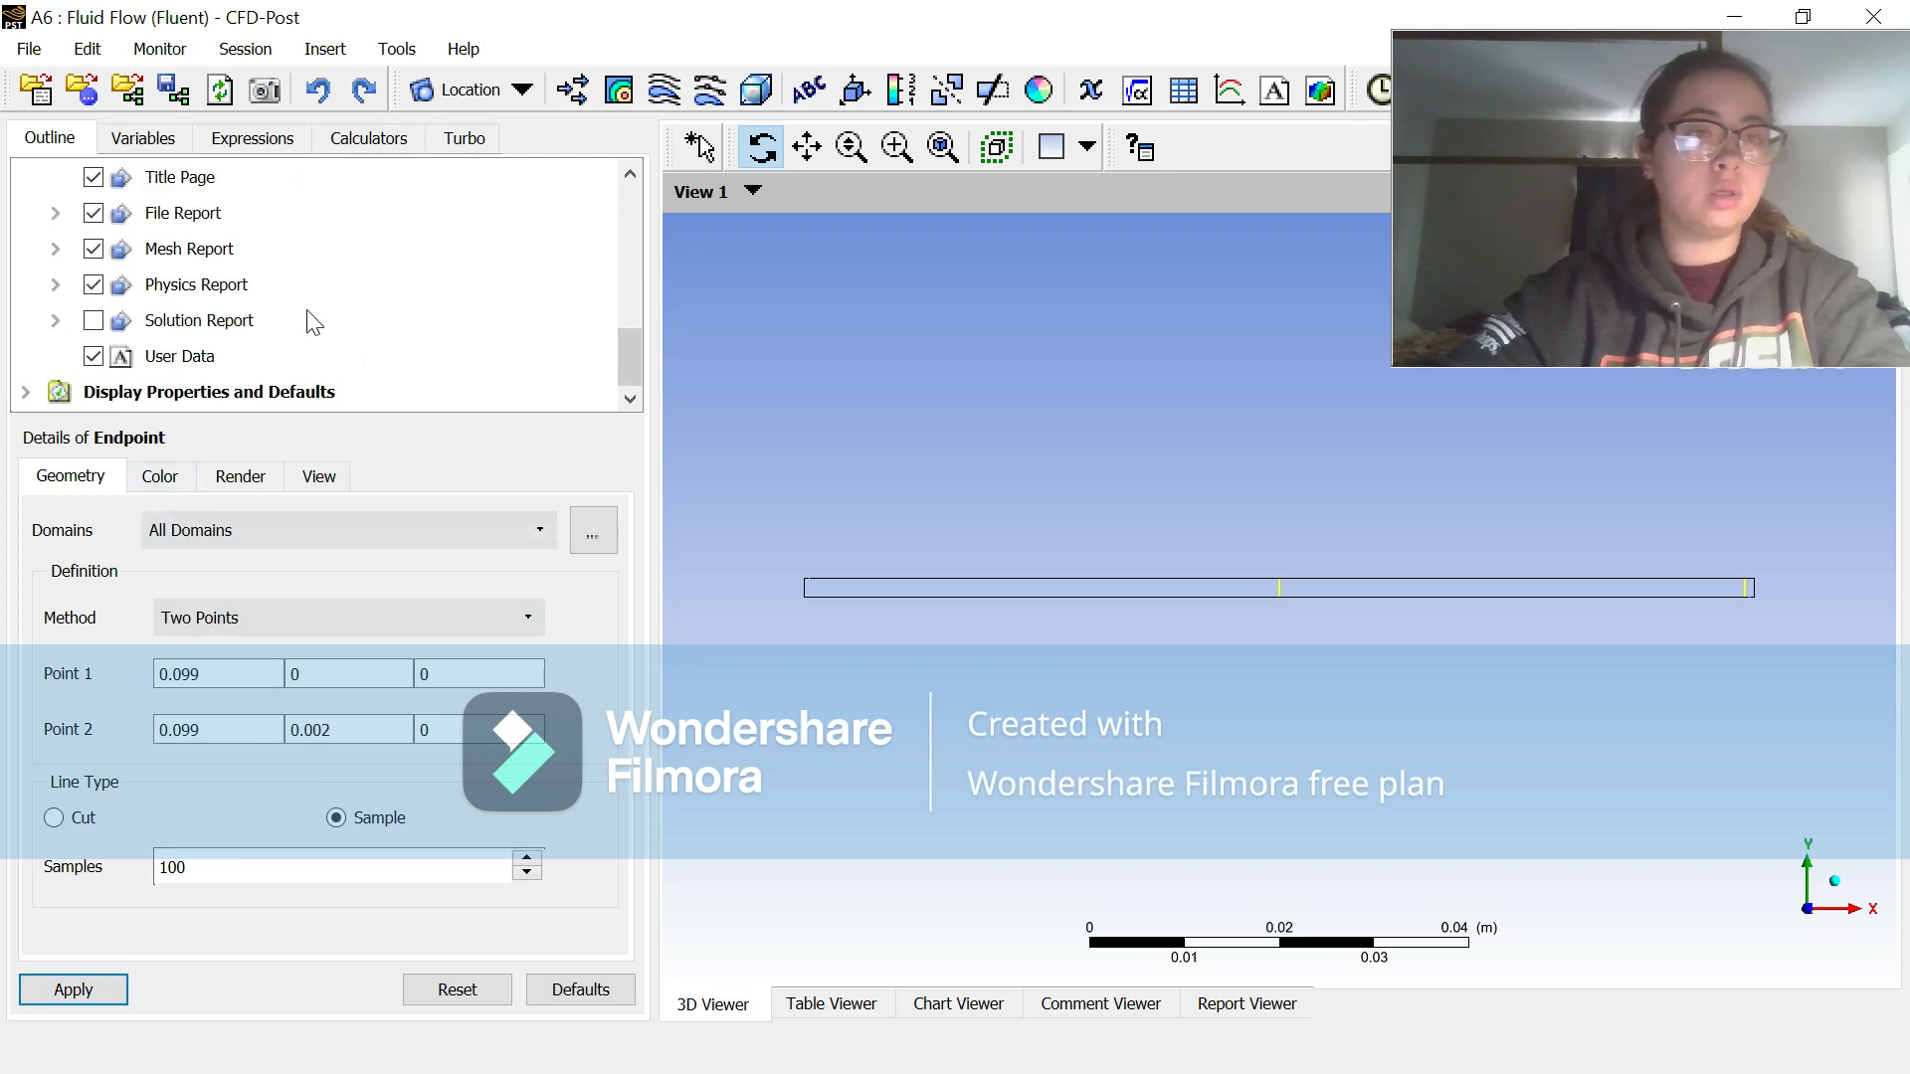
{"action": "scroll", "coordinate": [308, 319], "scroll_direction": "up", "scroll_amount": 3}
{"action": "scroll", "coordinate": [314, 324], "scroll_direction": "down", "scroll_amount": 1}
{"action": "left_click", "coordinate": [269, 289]}
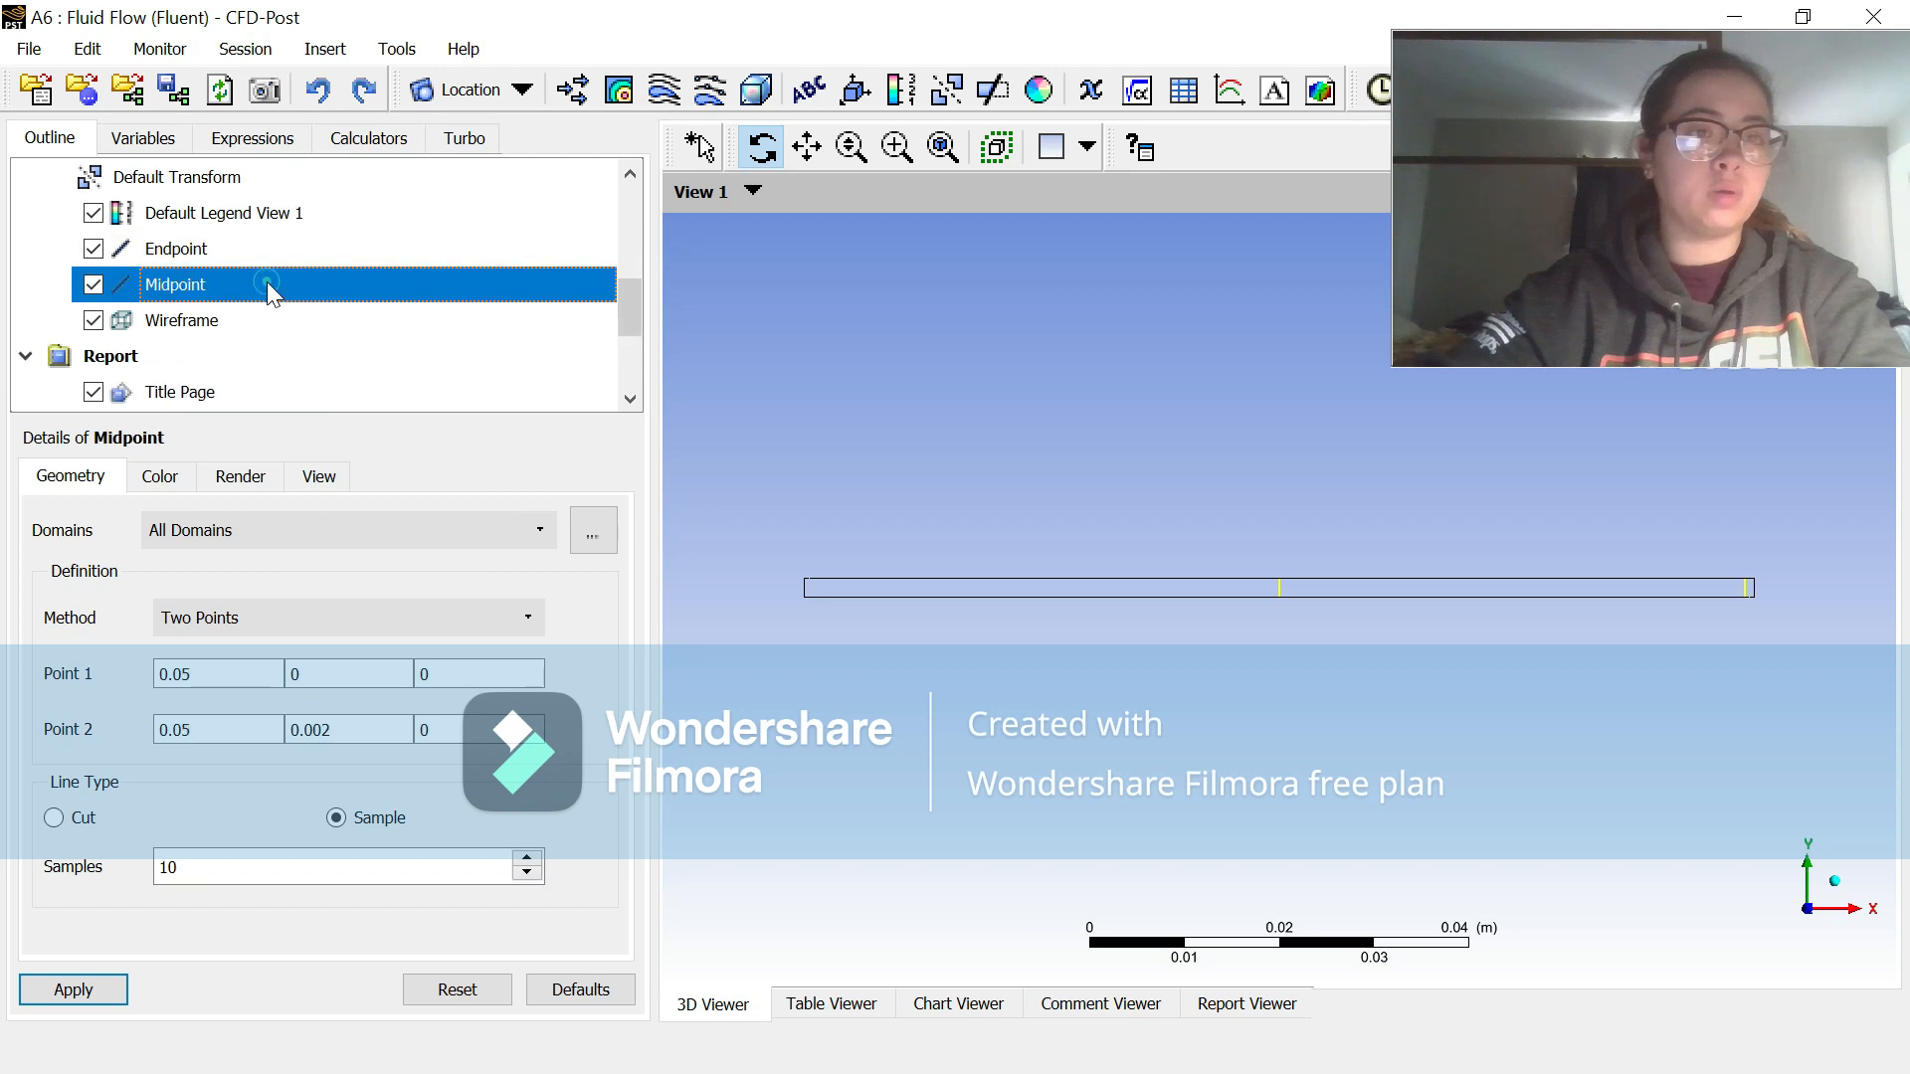
{"action": "left_click", "coordinate": [192, 867]}
{"action": "type", "text": "0"}
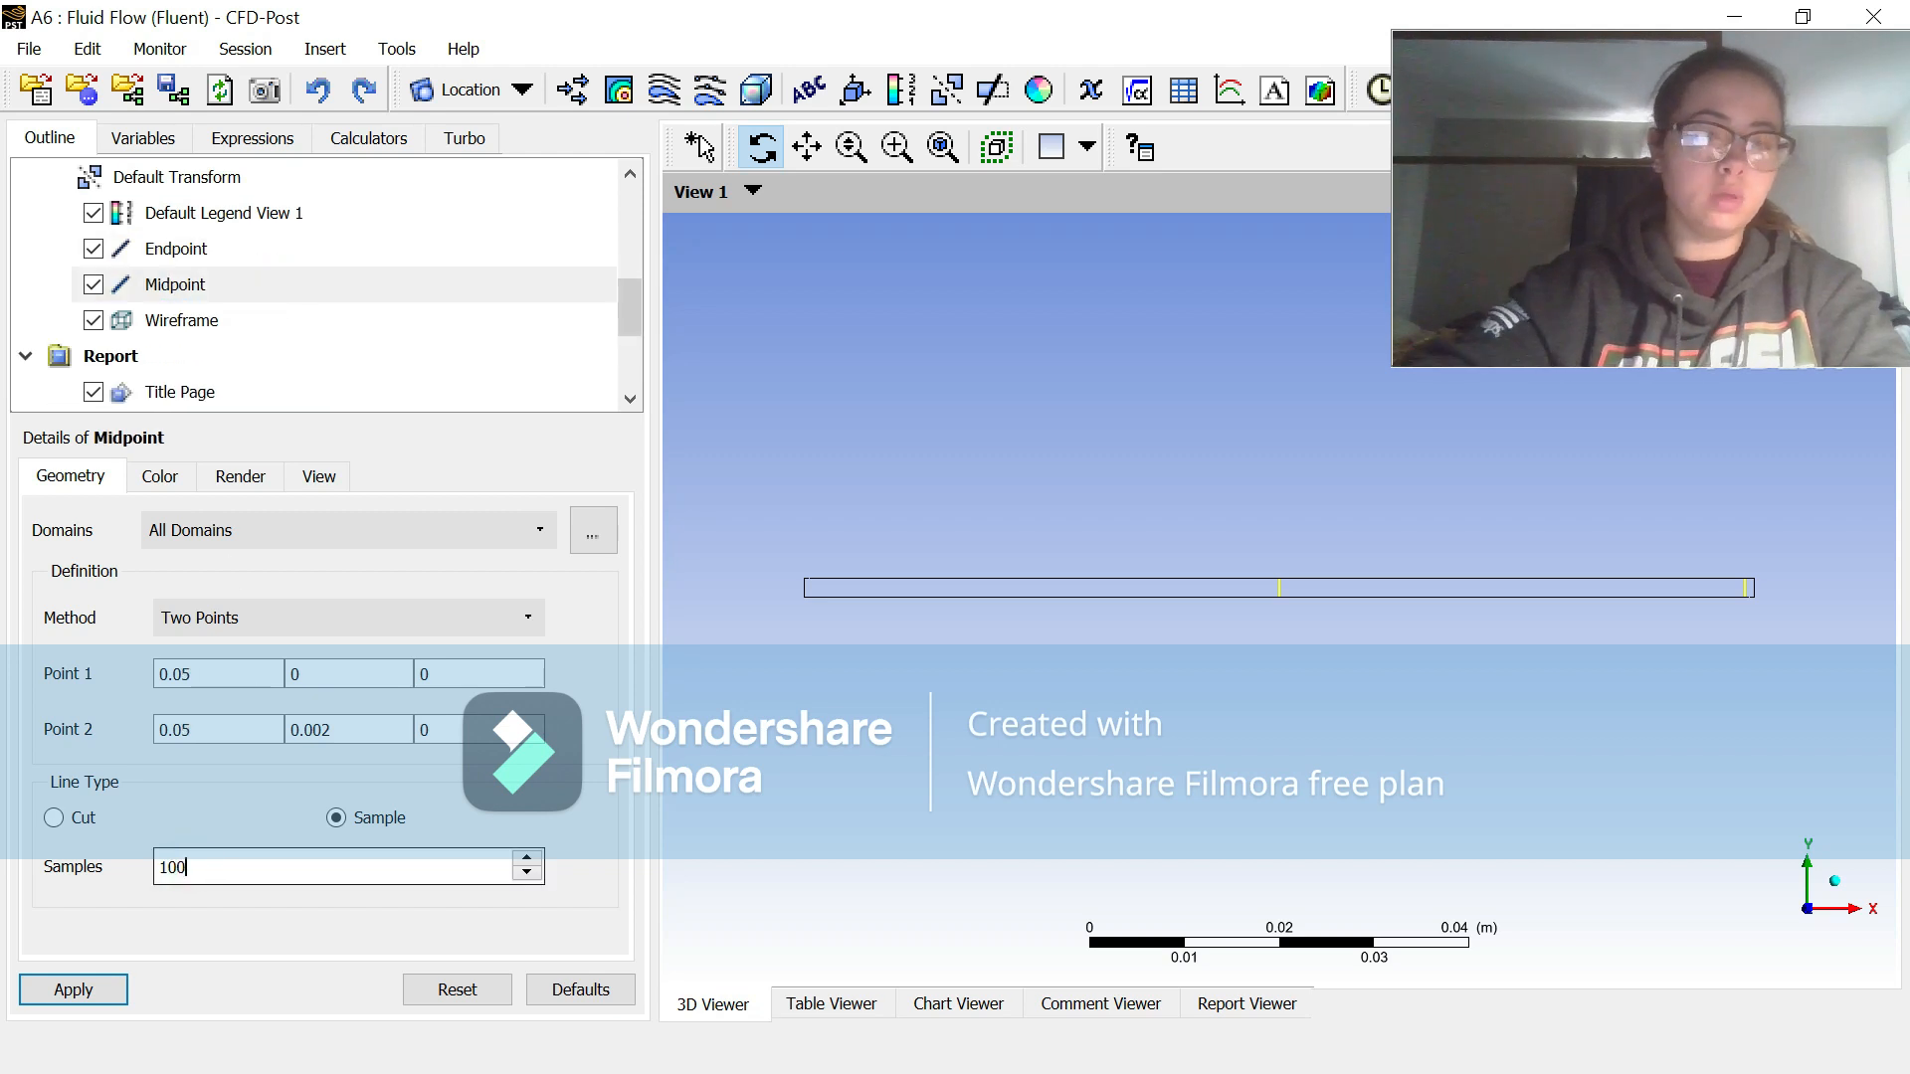
{"action": "left_click", "coordinate": [88, 980]}
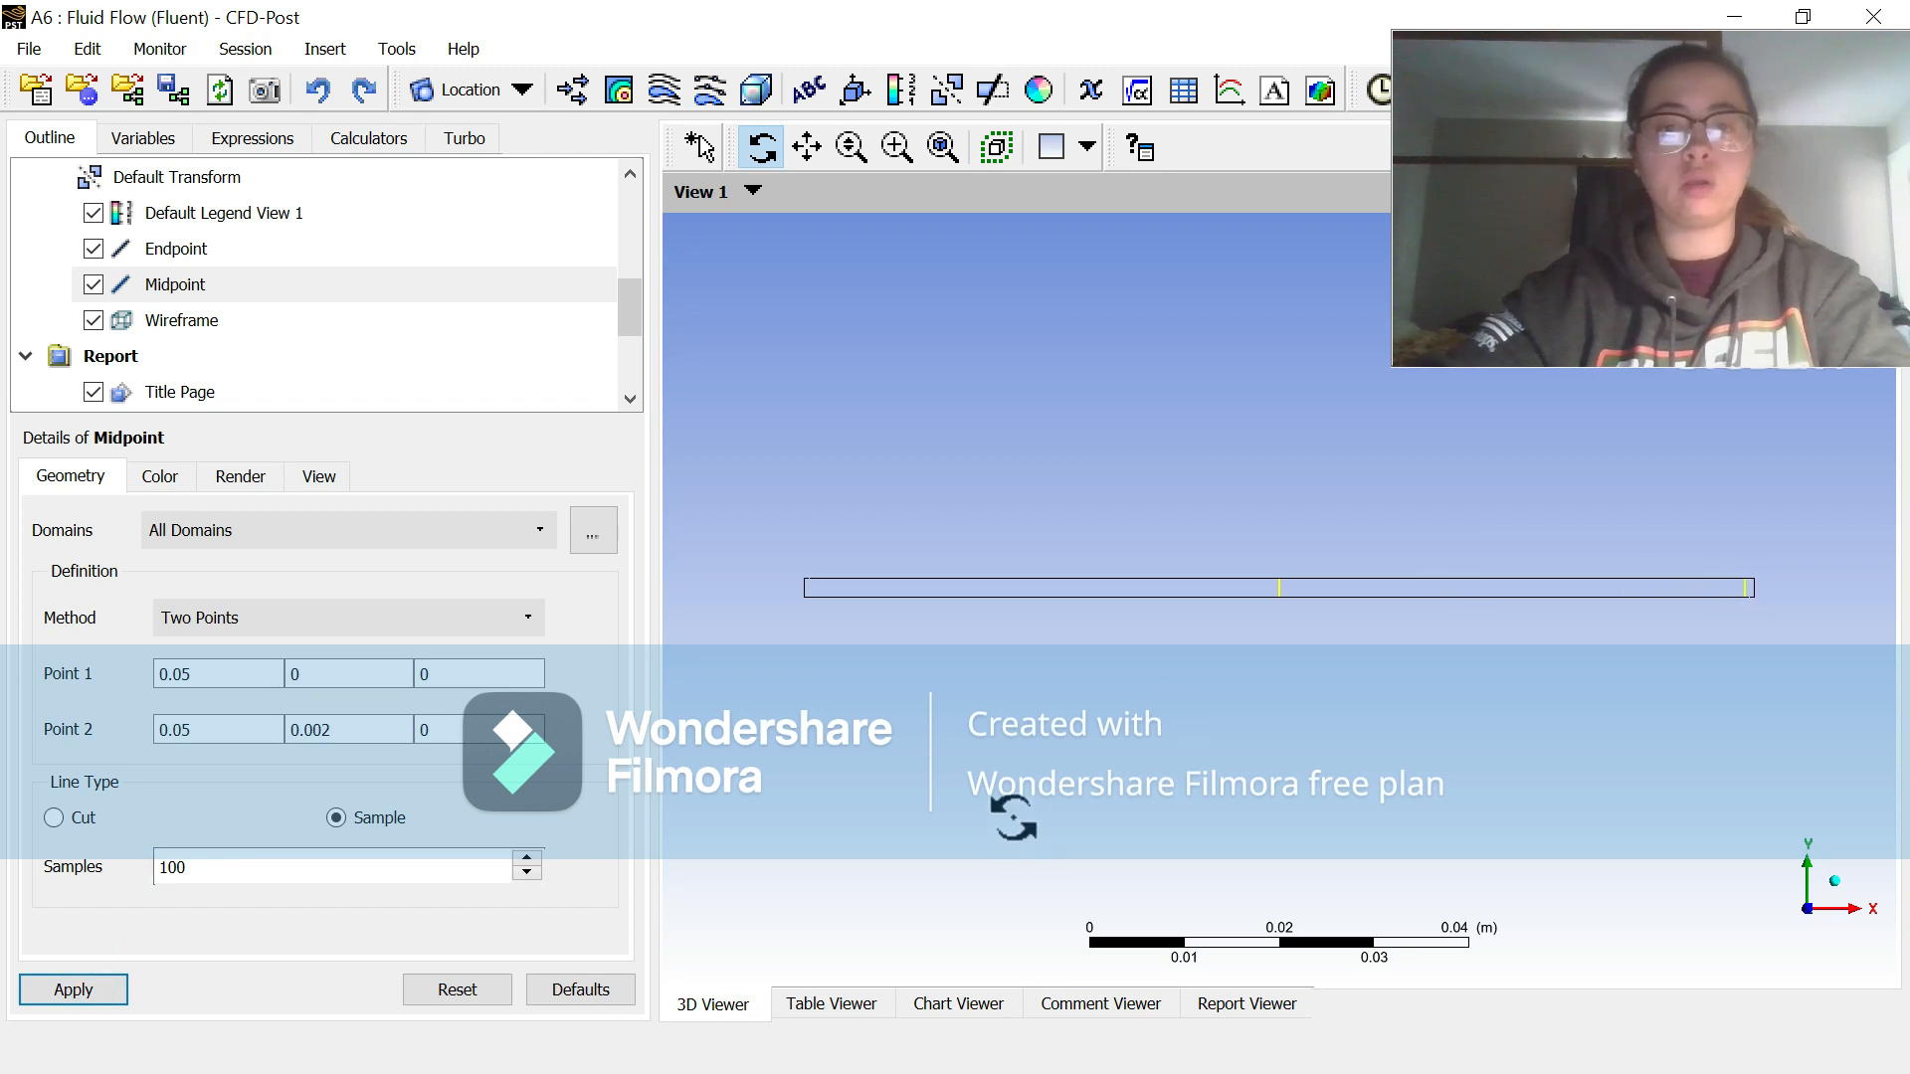
{"action": "left_click", "coordinate": [956, 1005]}
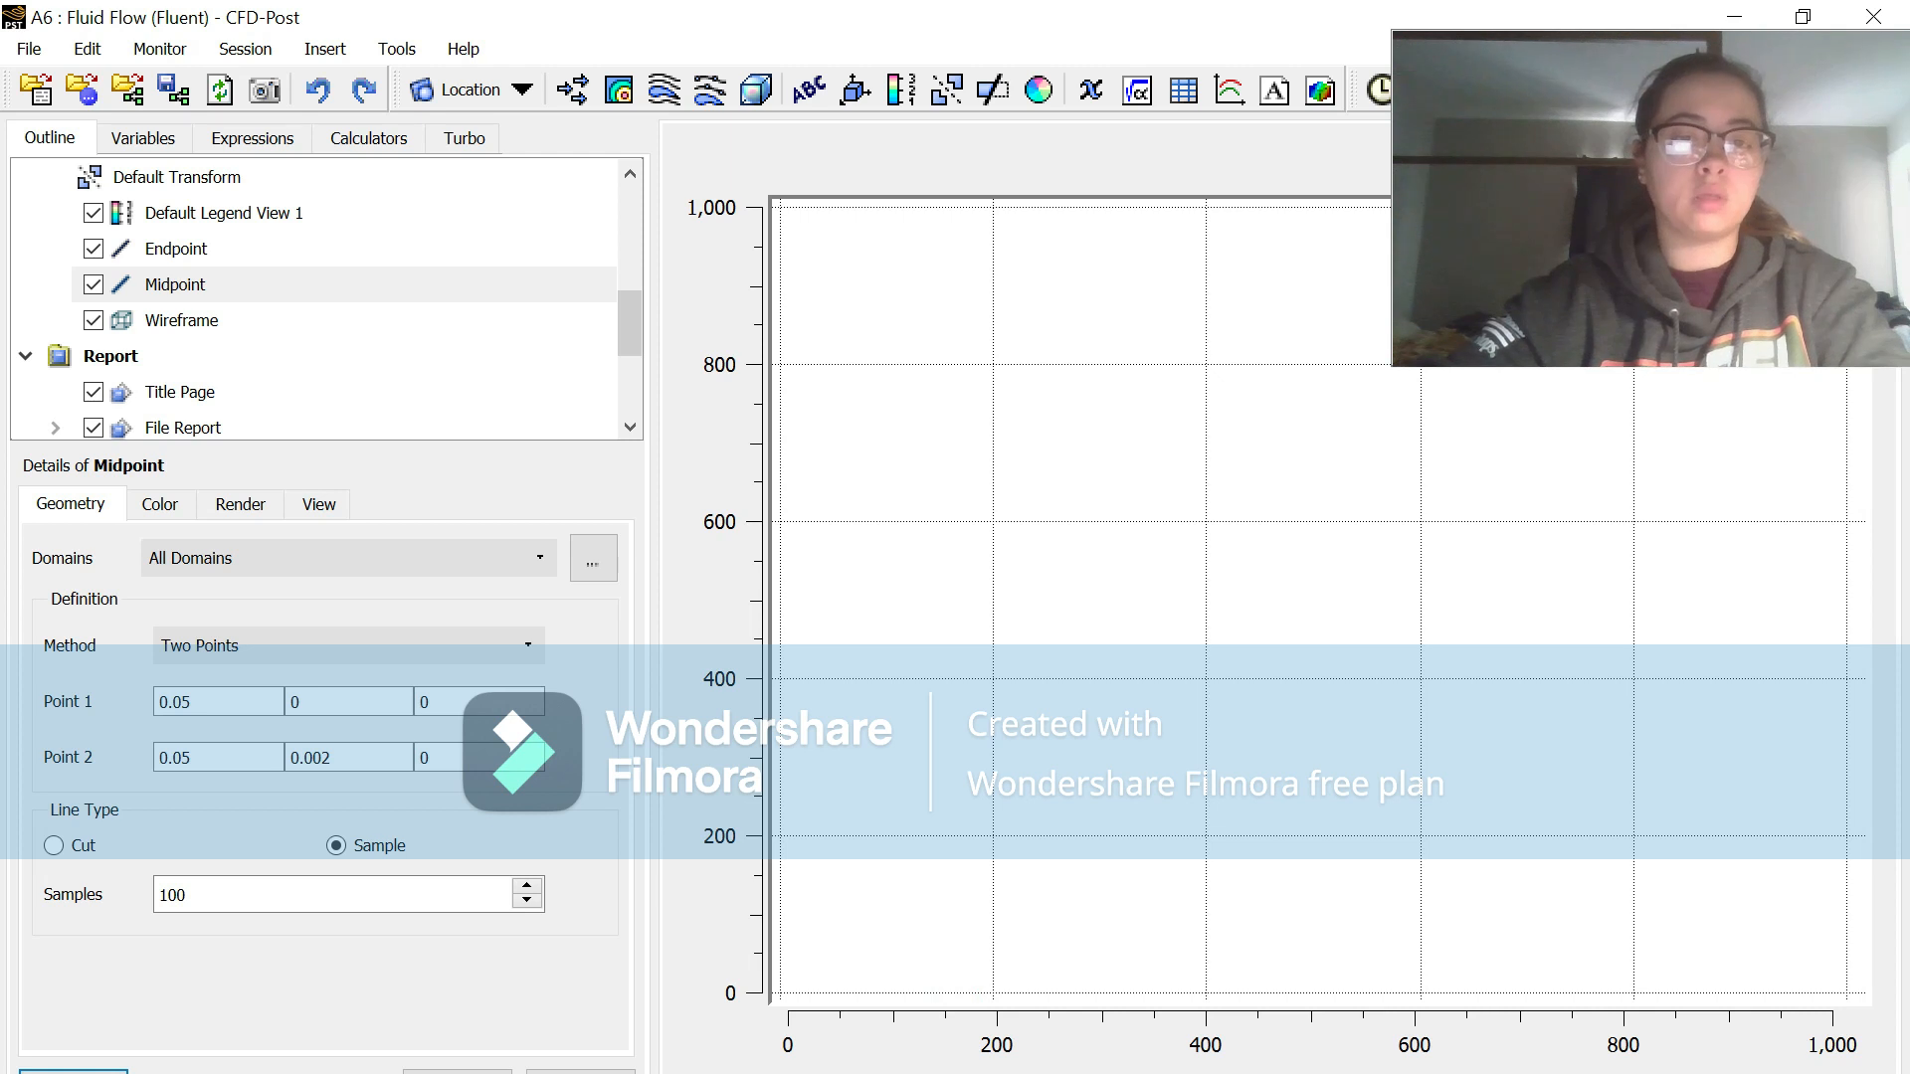
{"action": "left_click", "coordinate": [1811, 14]}
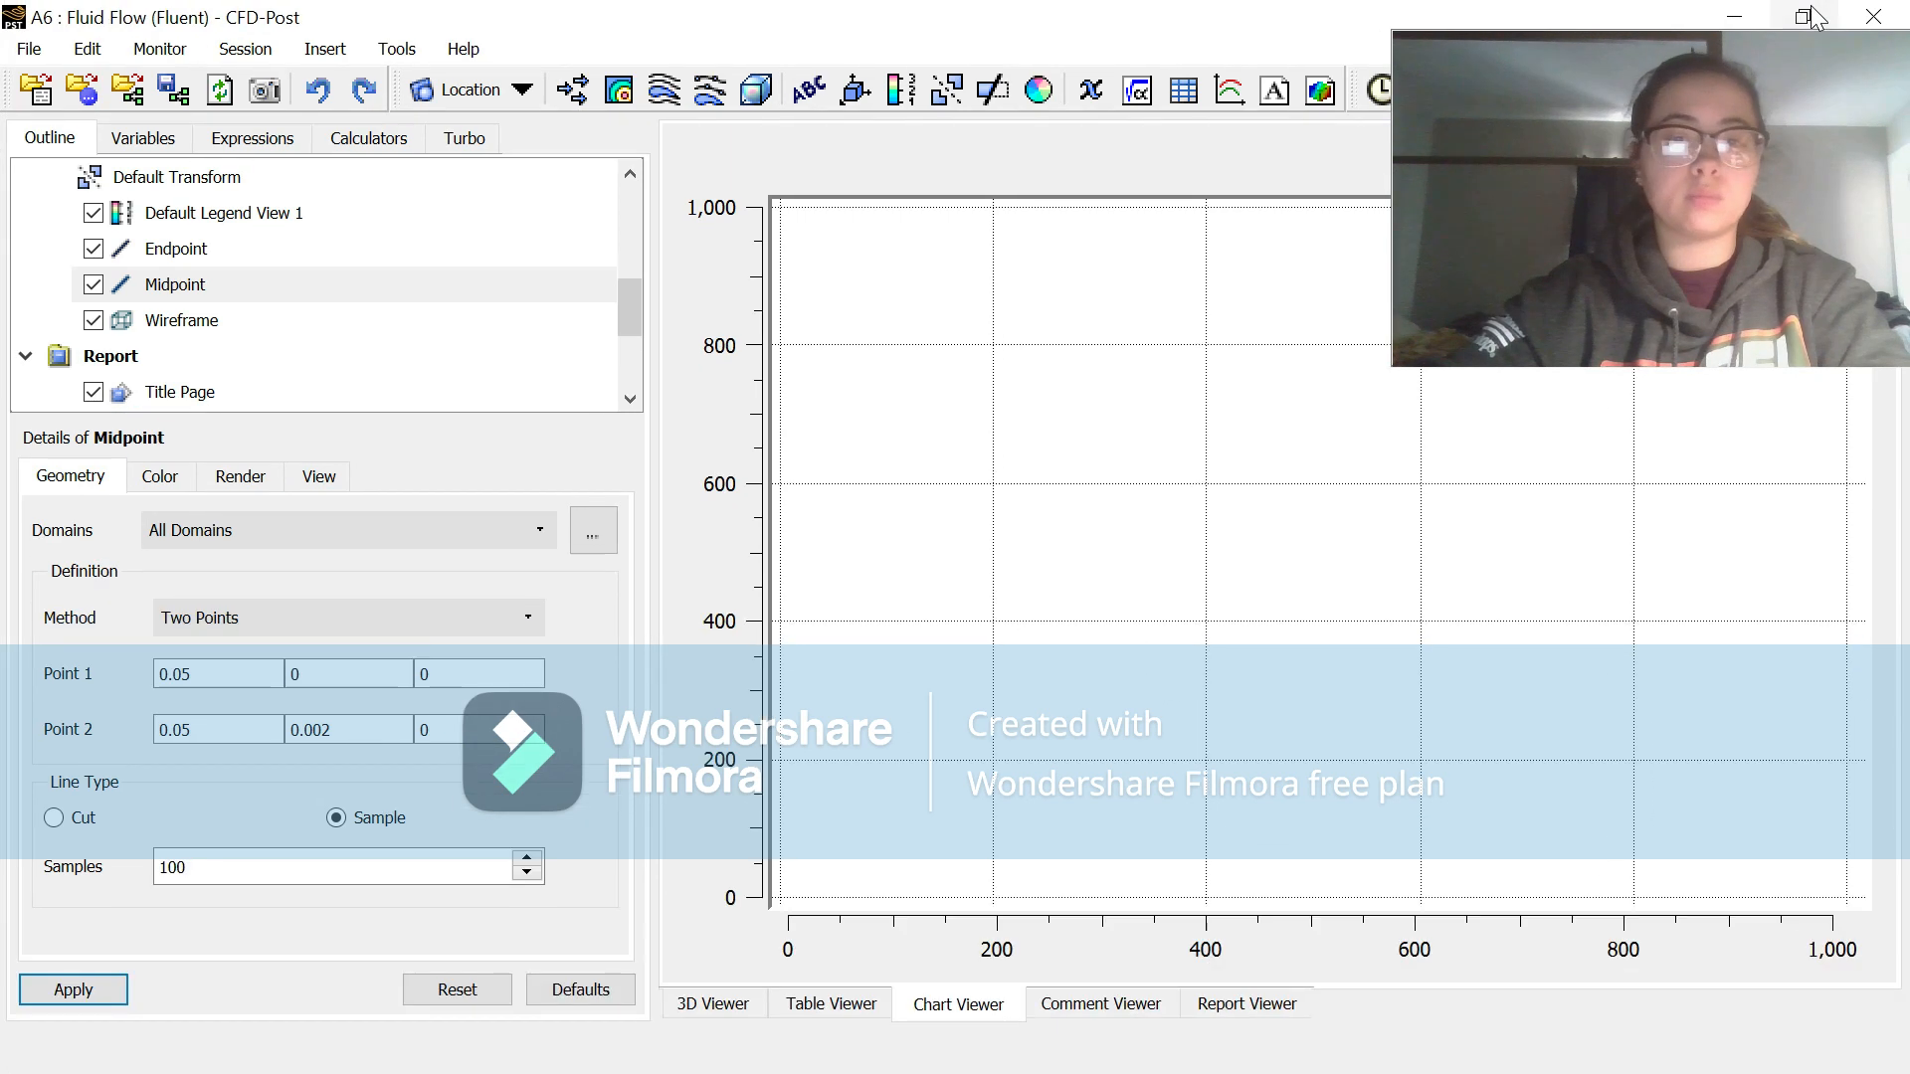
{"action": "left_click", "coordinate": [712, 1003]}
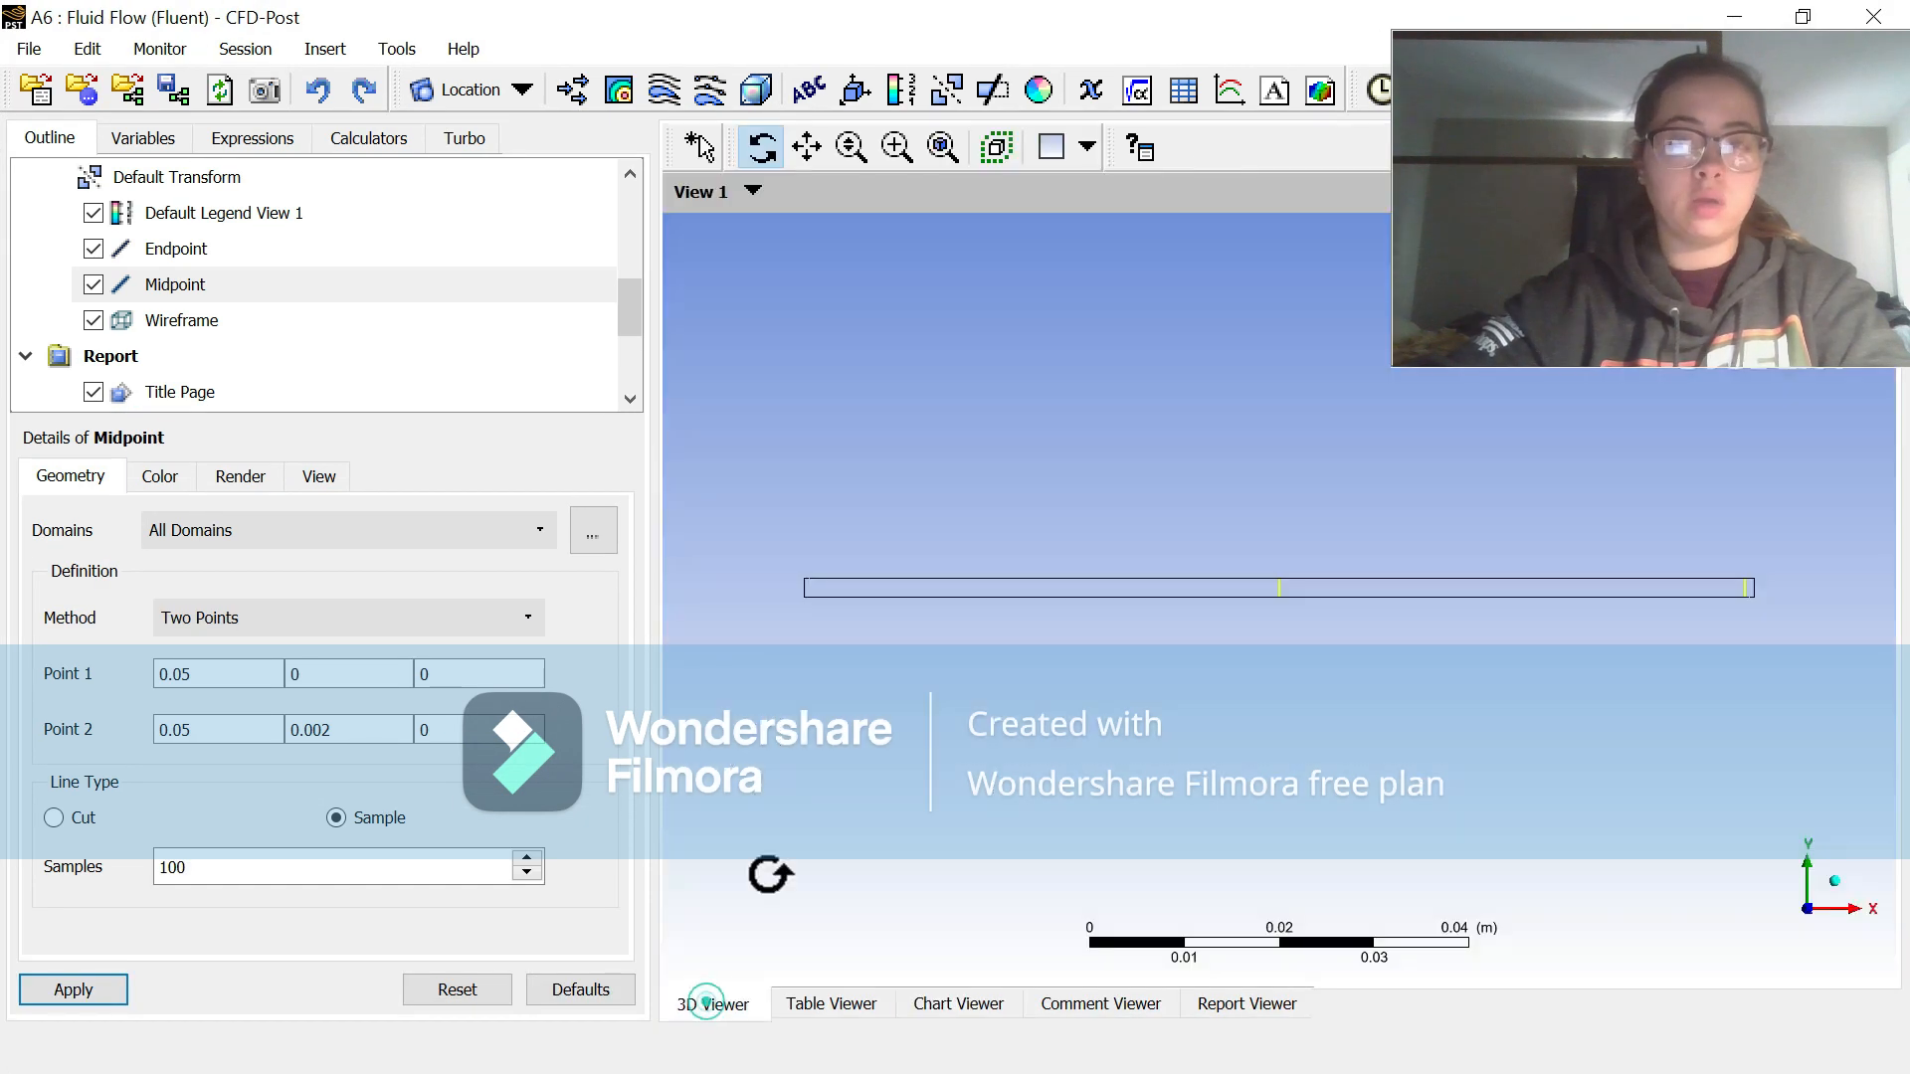
Step: Insert a chart named Velocity Chart 1
{"action": "left_click", "coordinate": [1233, 94]}
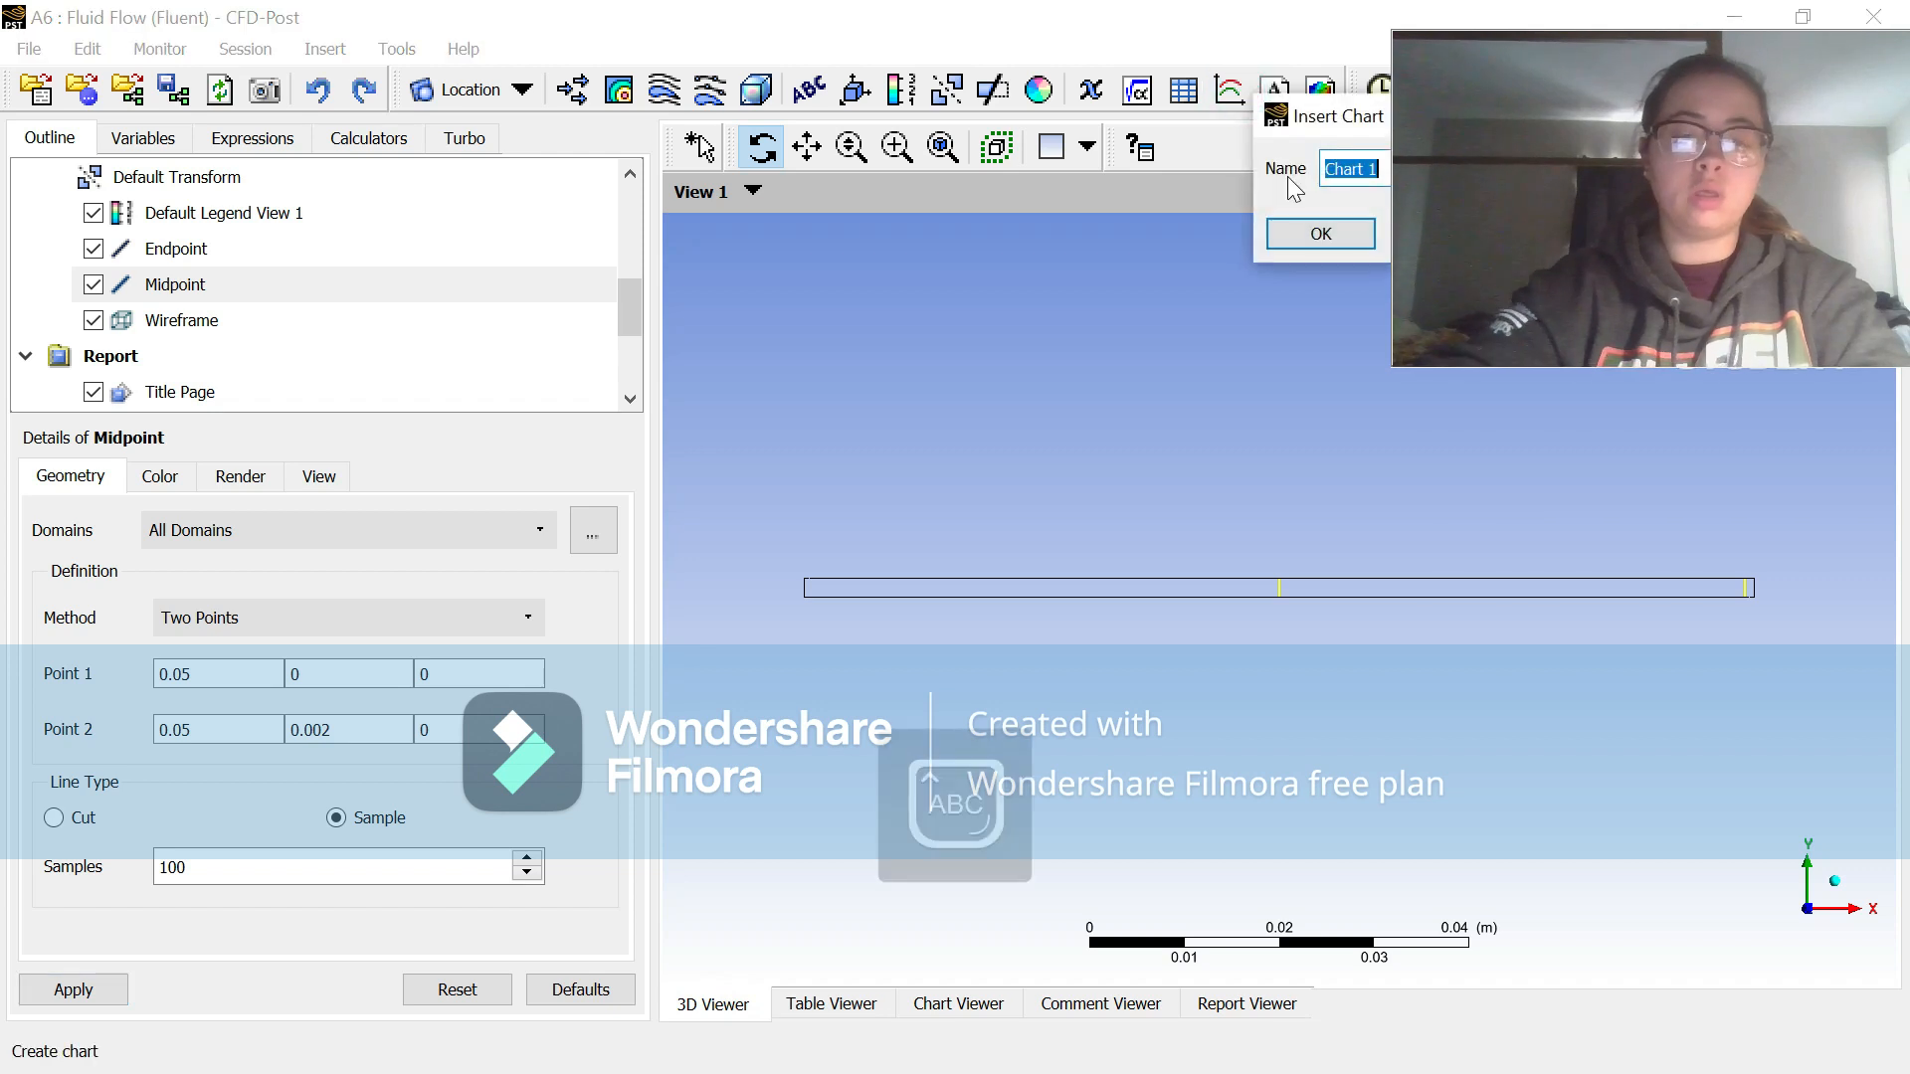
{"action": "type", "text": "Velocity"}
{"action": "key", "text": "Return"}
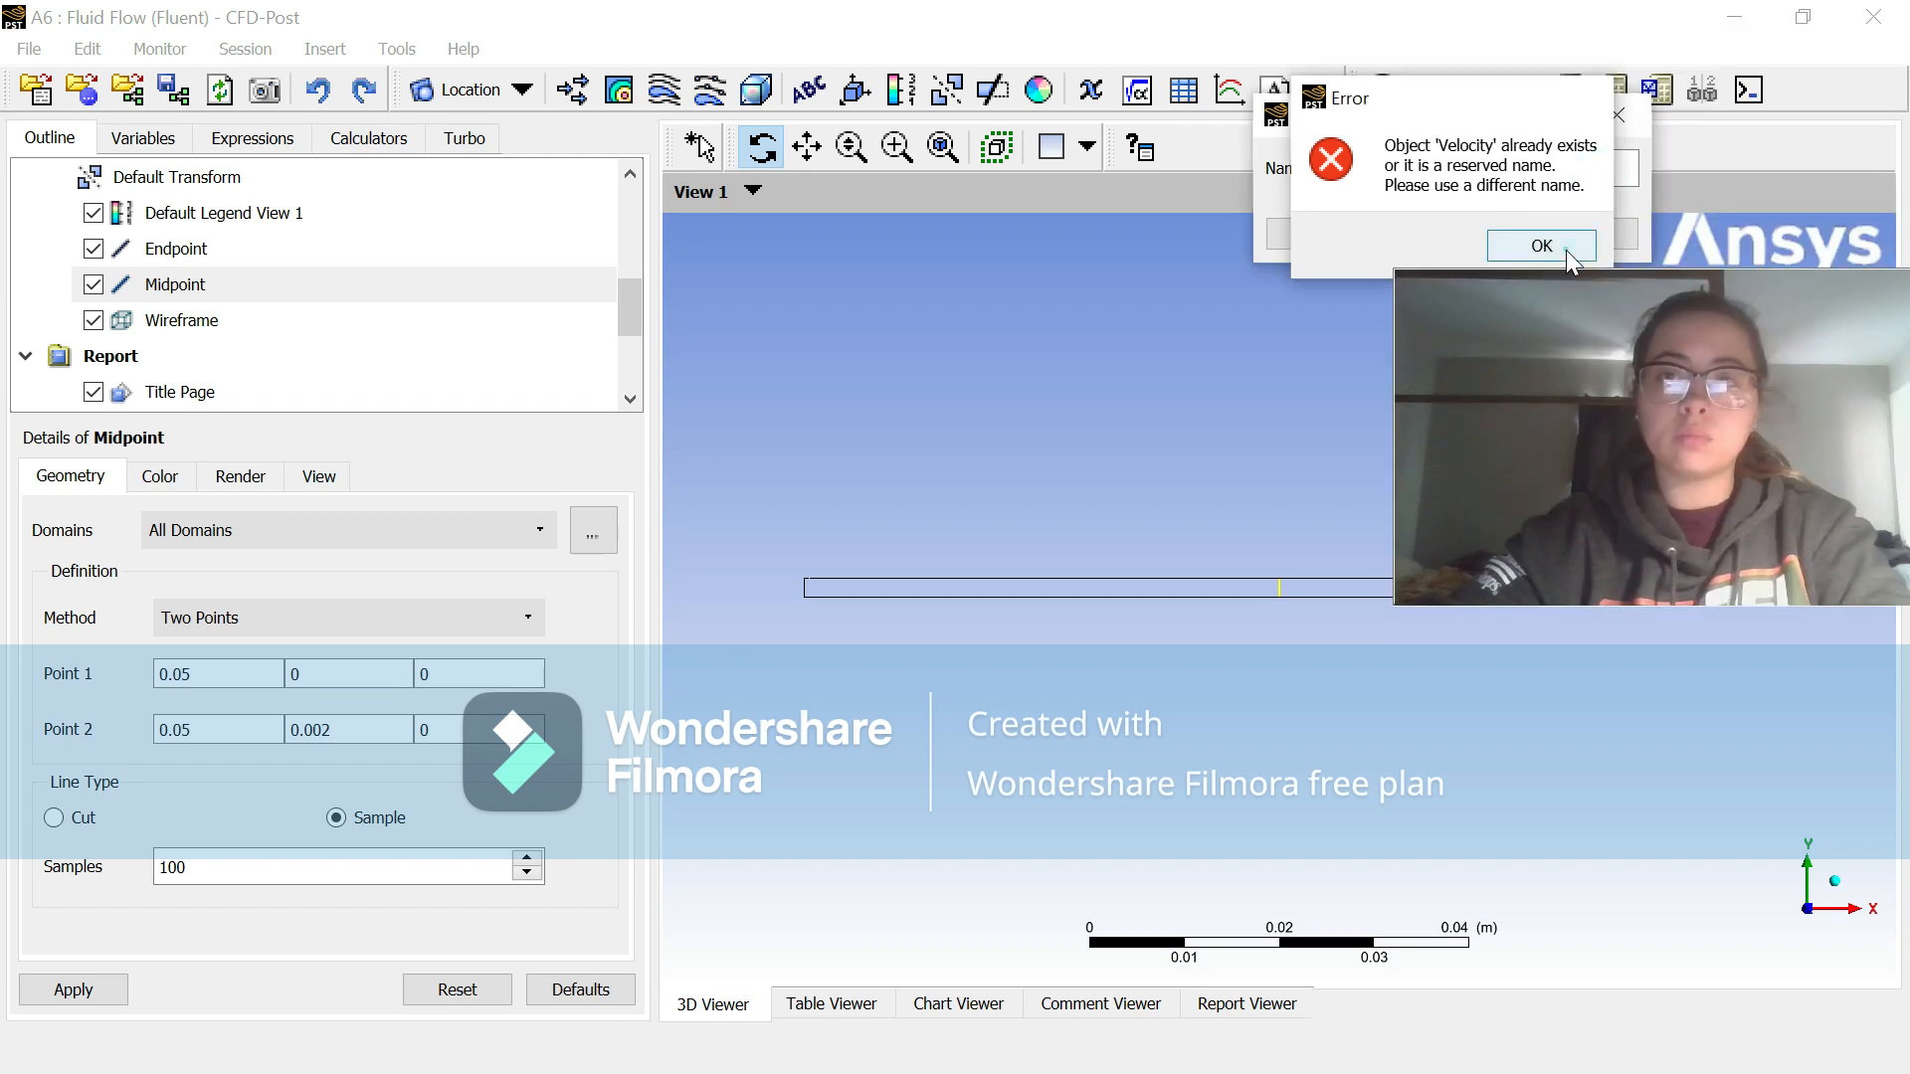
{"action": "left_click", "coordinate": [1541, 246]}
{"action": "type", "text": "chart 1"}
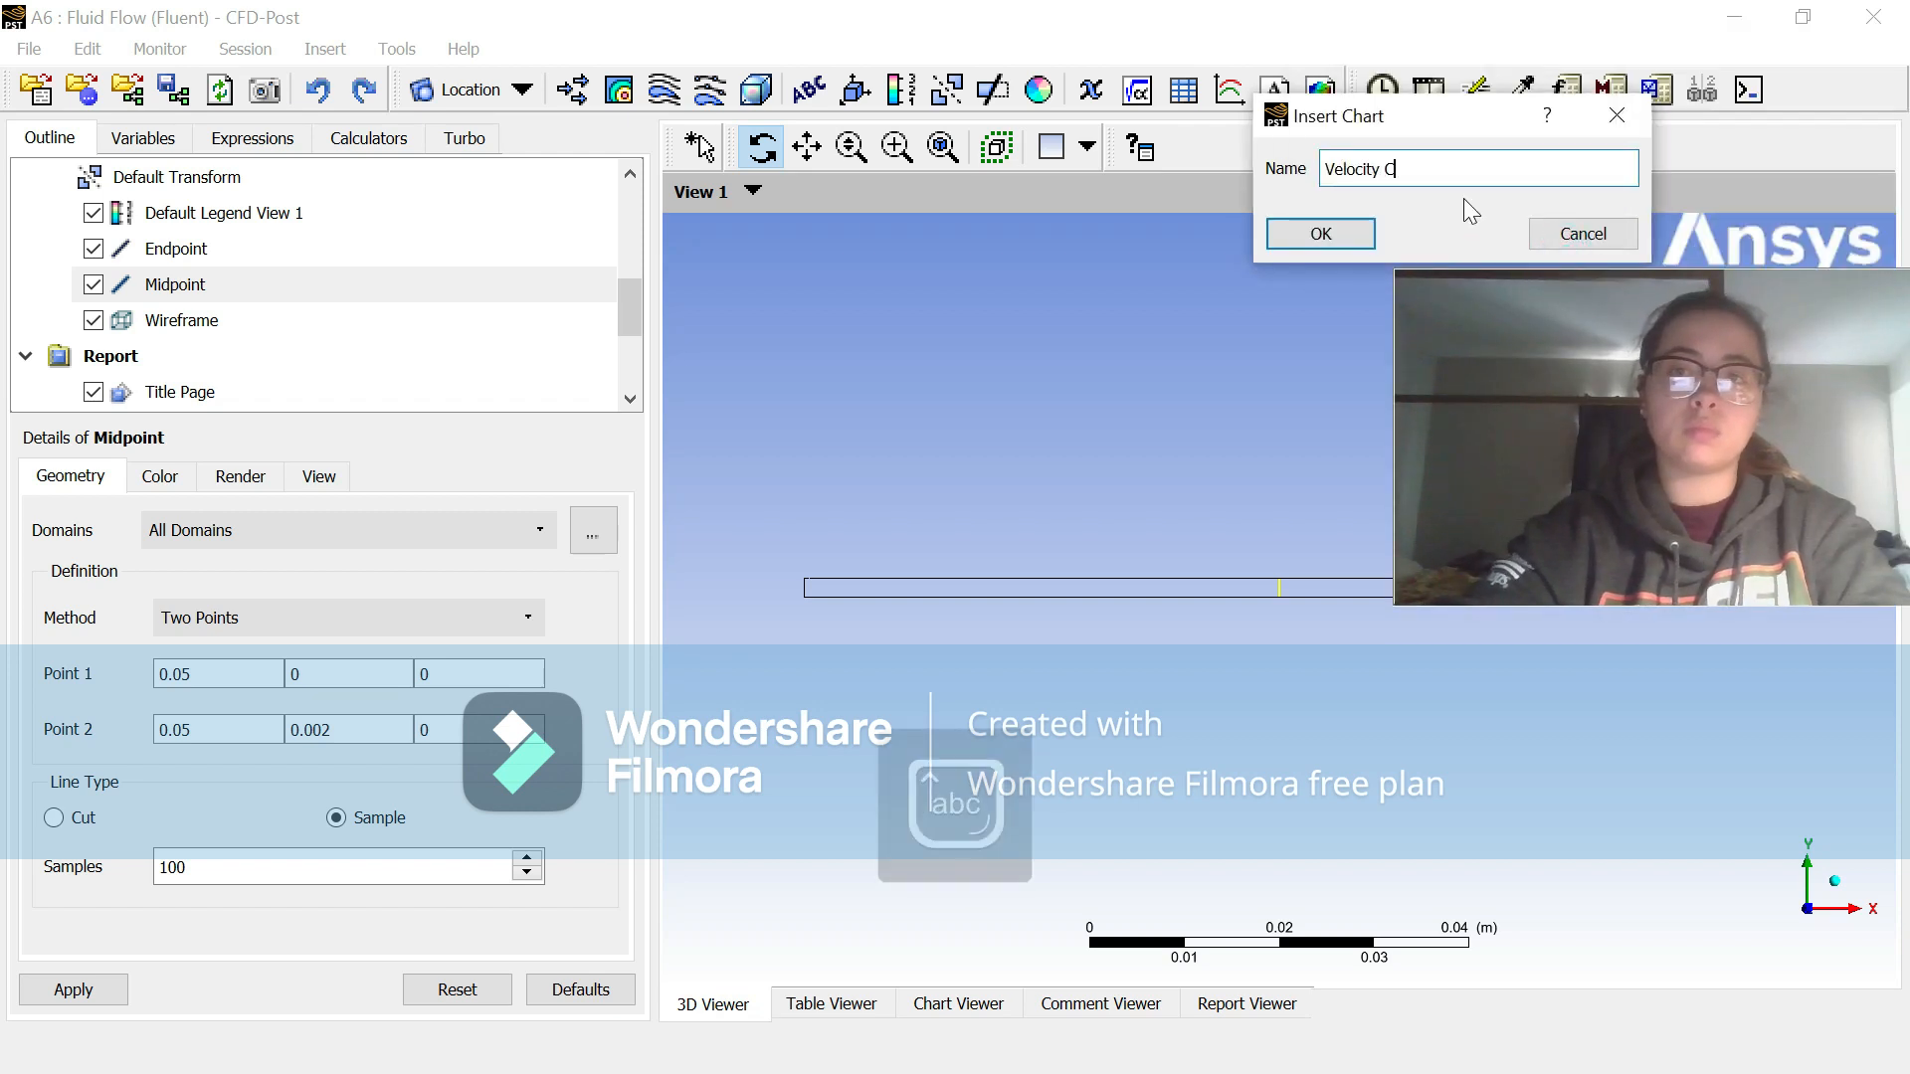
{"action": "left_click", "coordinate": [1330, 245]}
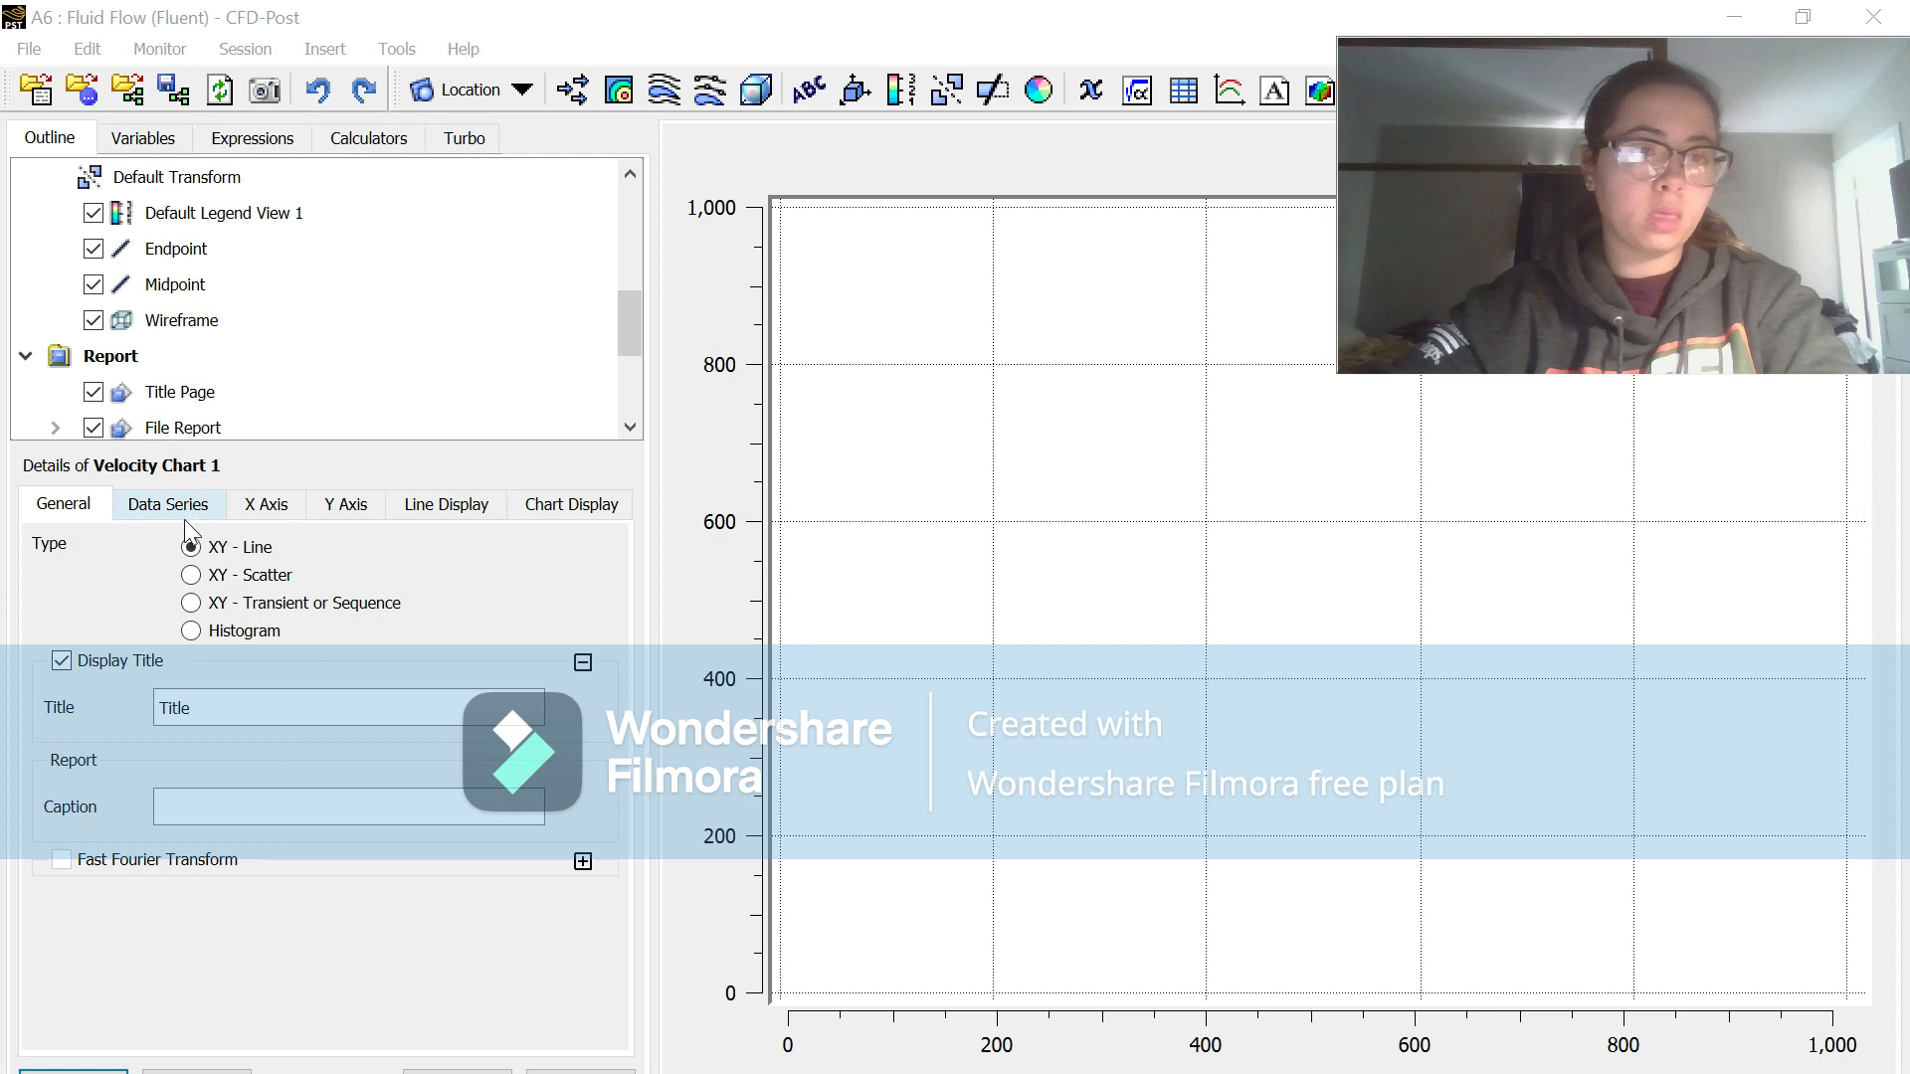
Step: Title the chart "Velocity Profile of Pouiselle Flow" and open its data series settings
{"action": "double_click", "coordinate": [221, 707]}
{"action": "type", "text": "Velocity p"}
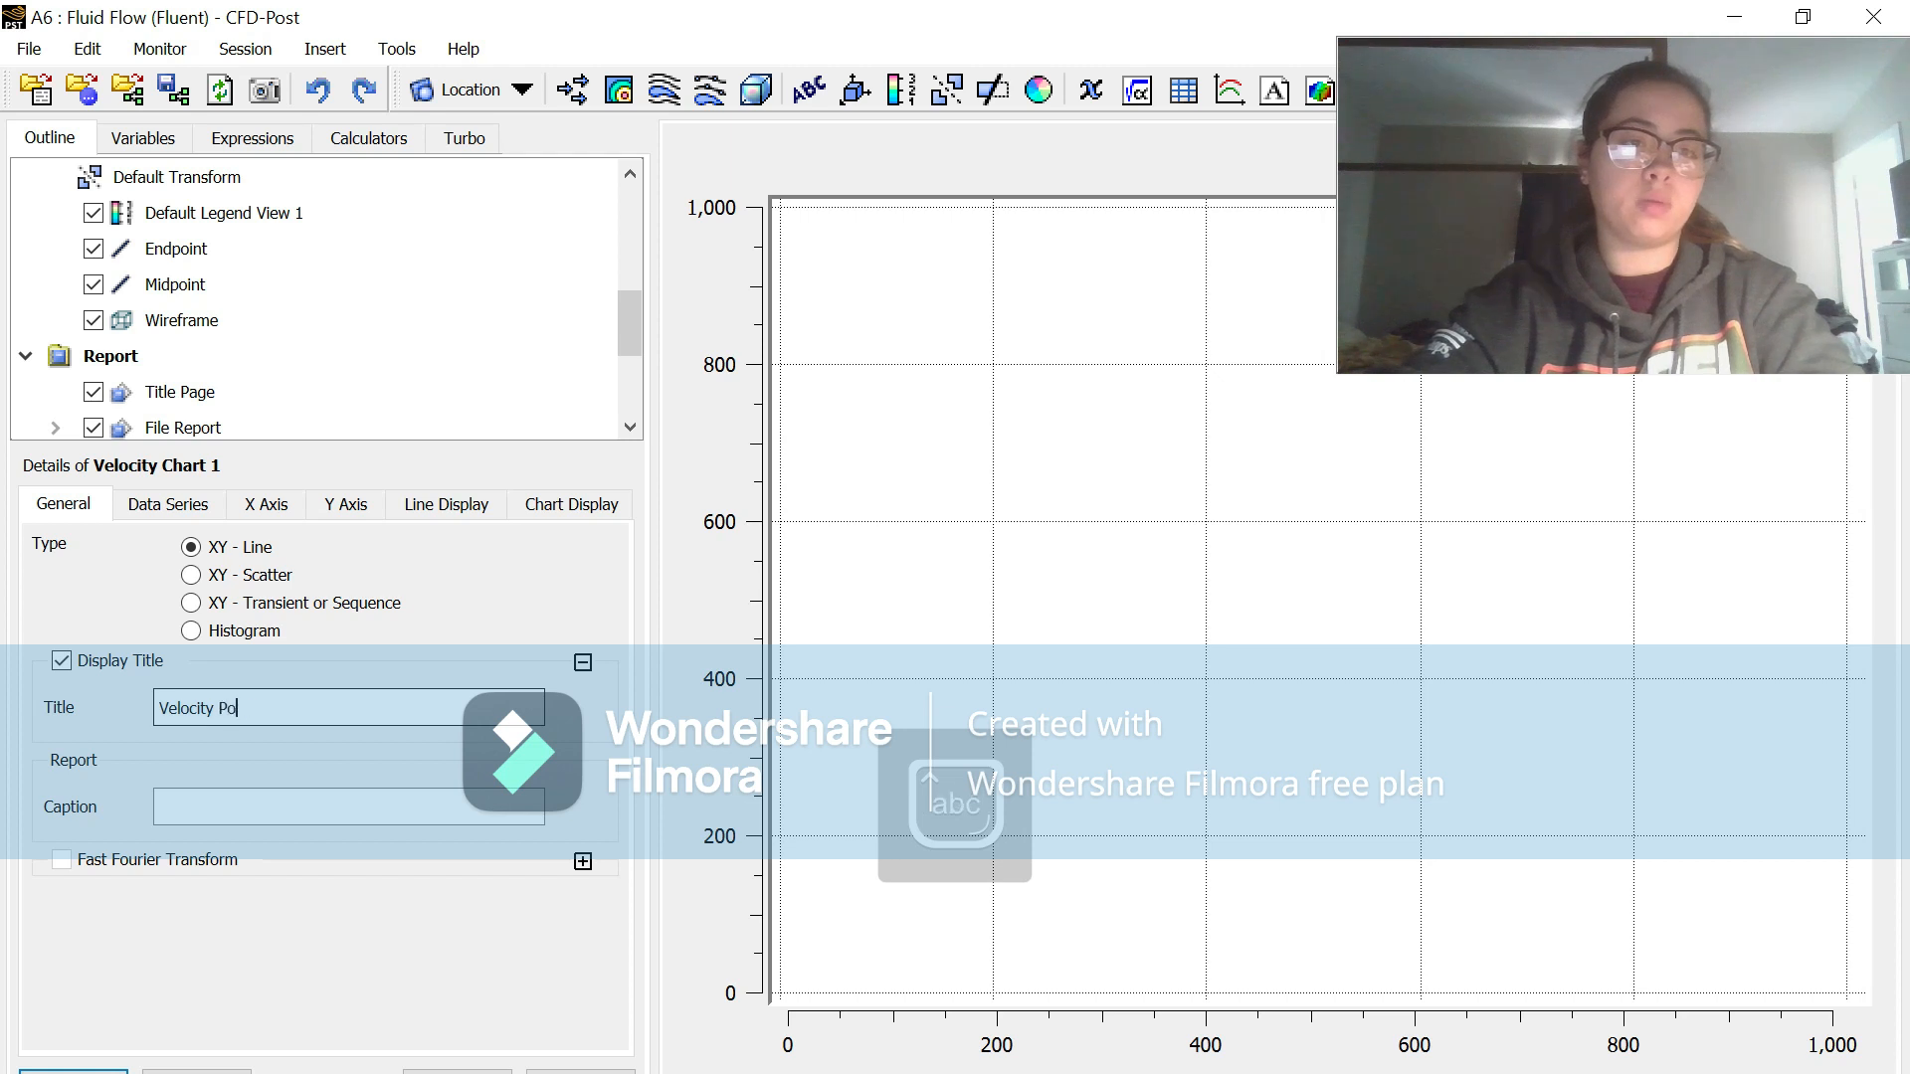
{"action": "type", "text": "le of P"}
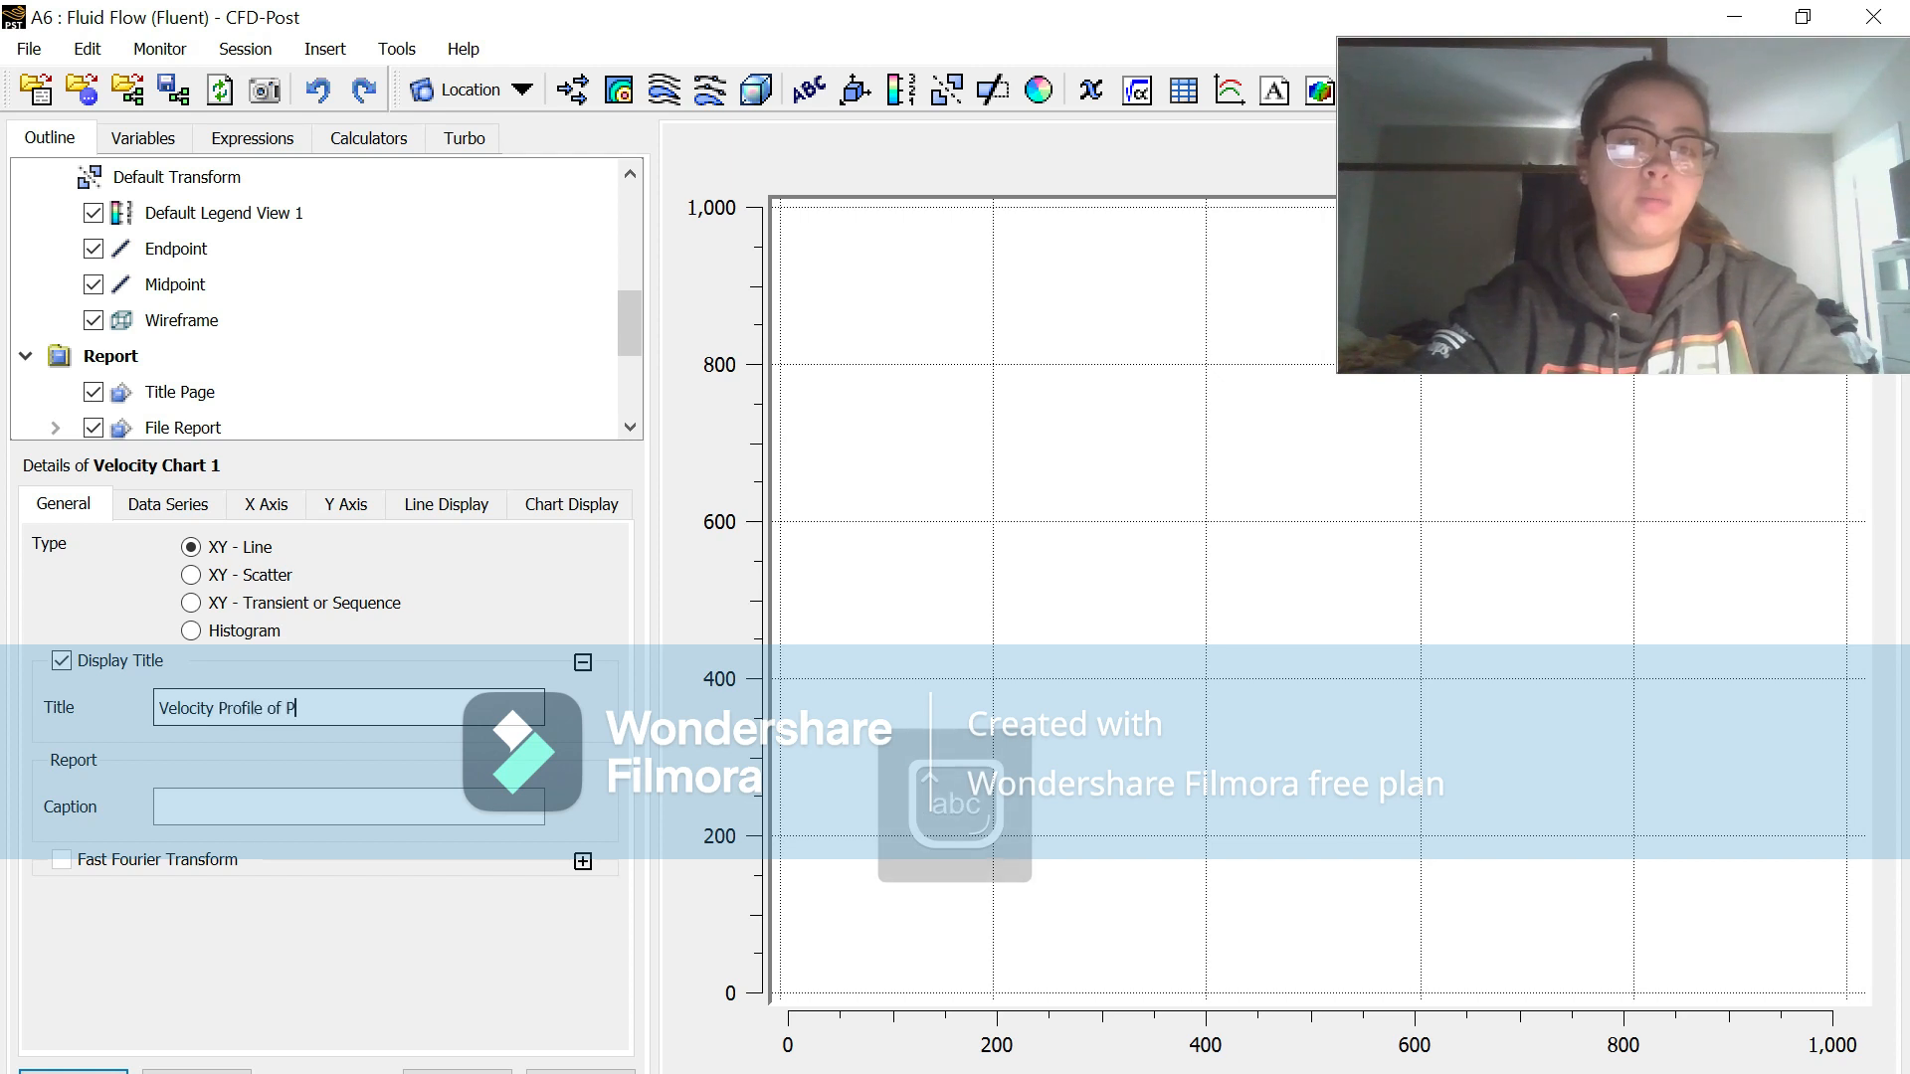
{"action": "type", "text": "ouiselle Flow"}
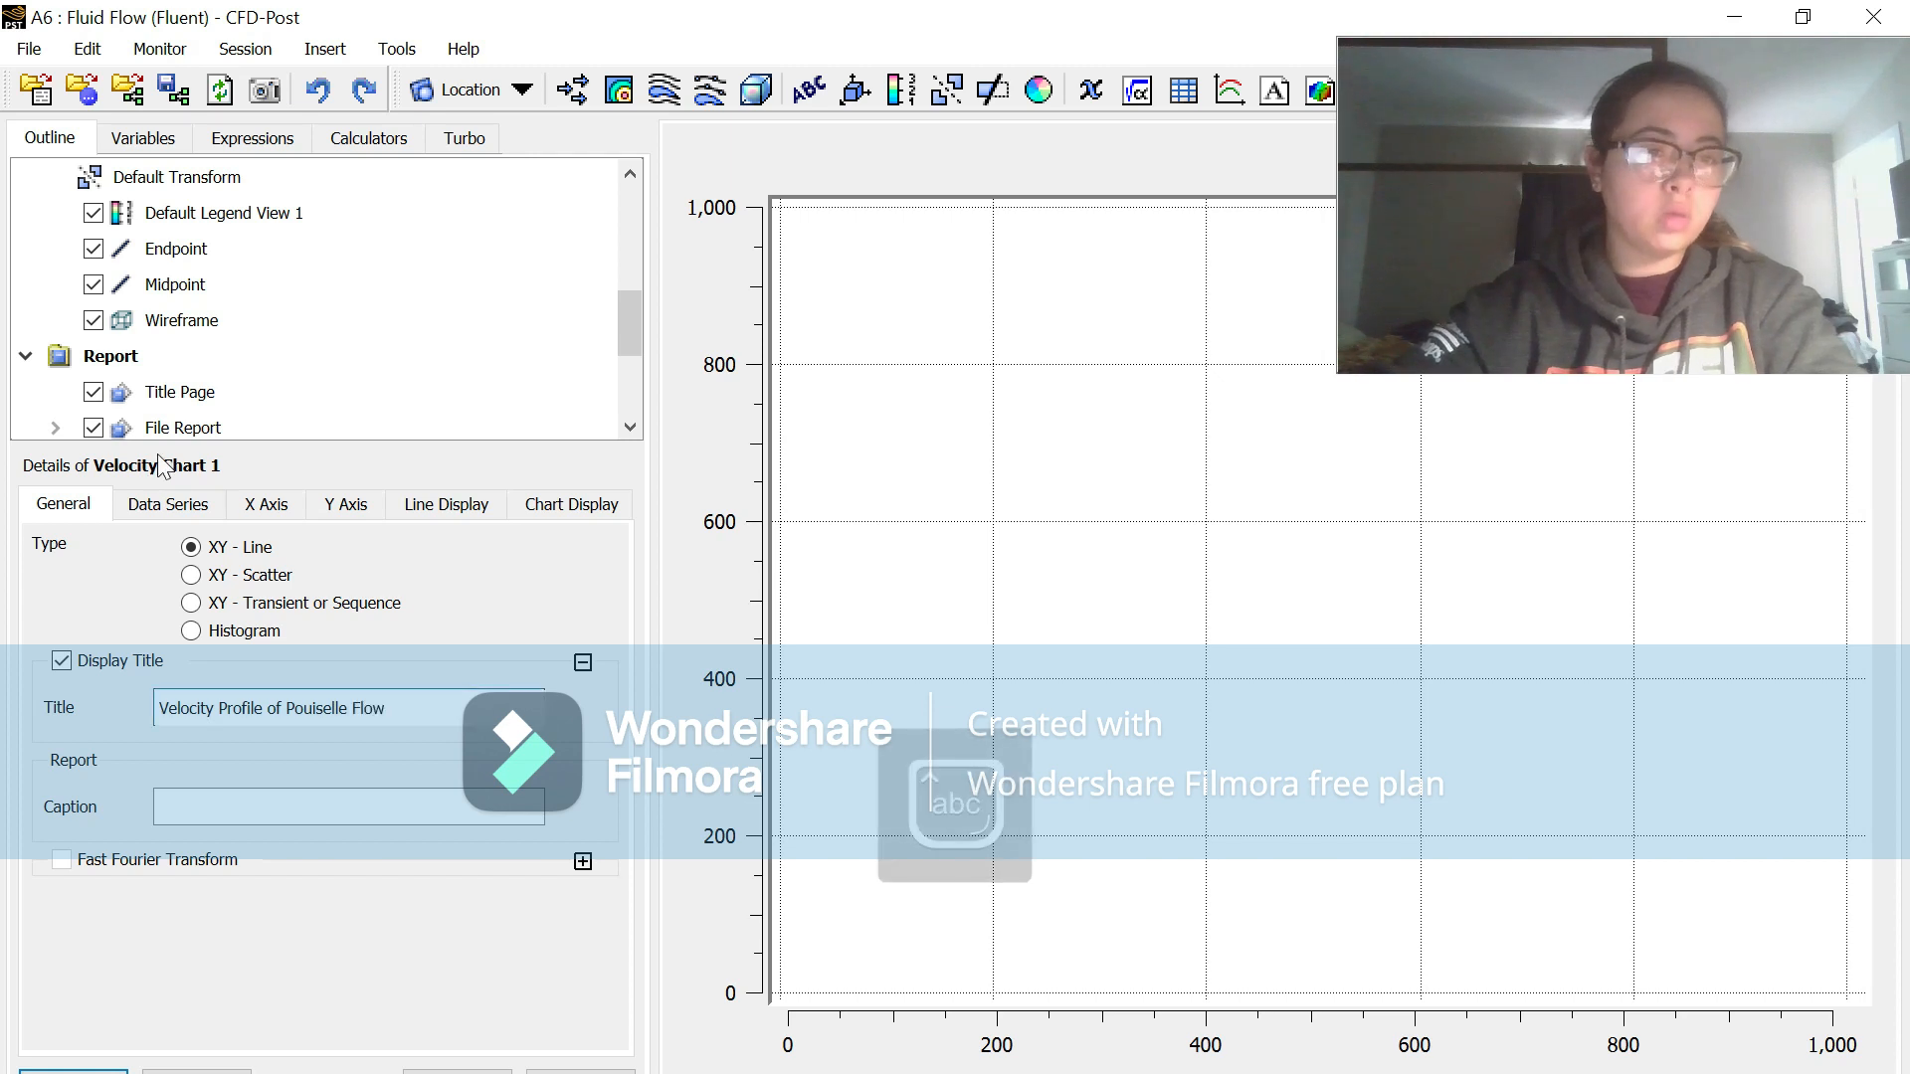
{"action": "left_click", "coordinate": [165, 505]}
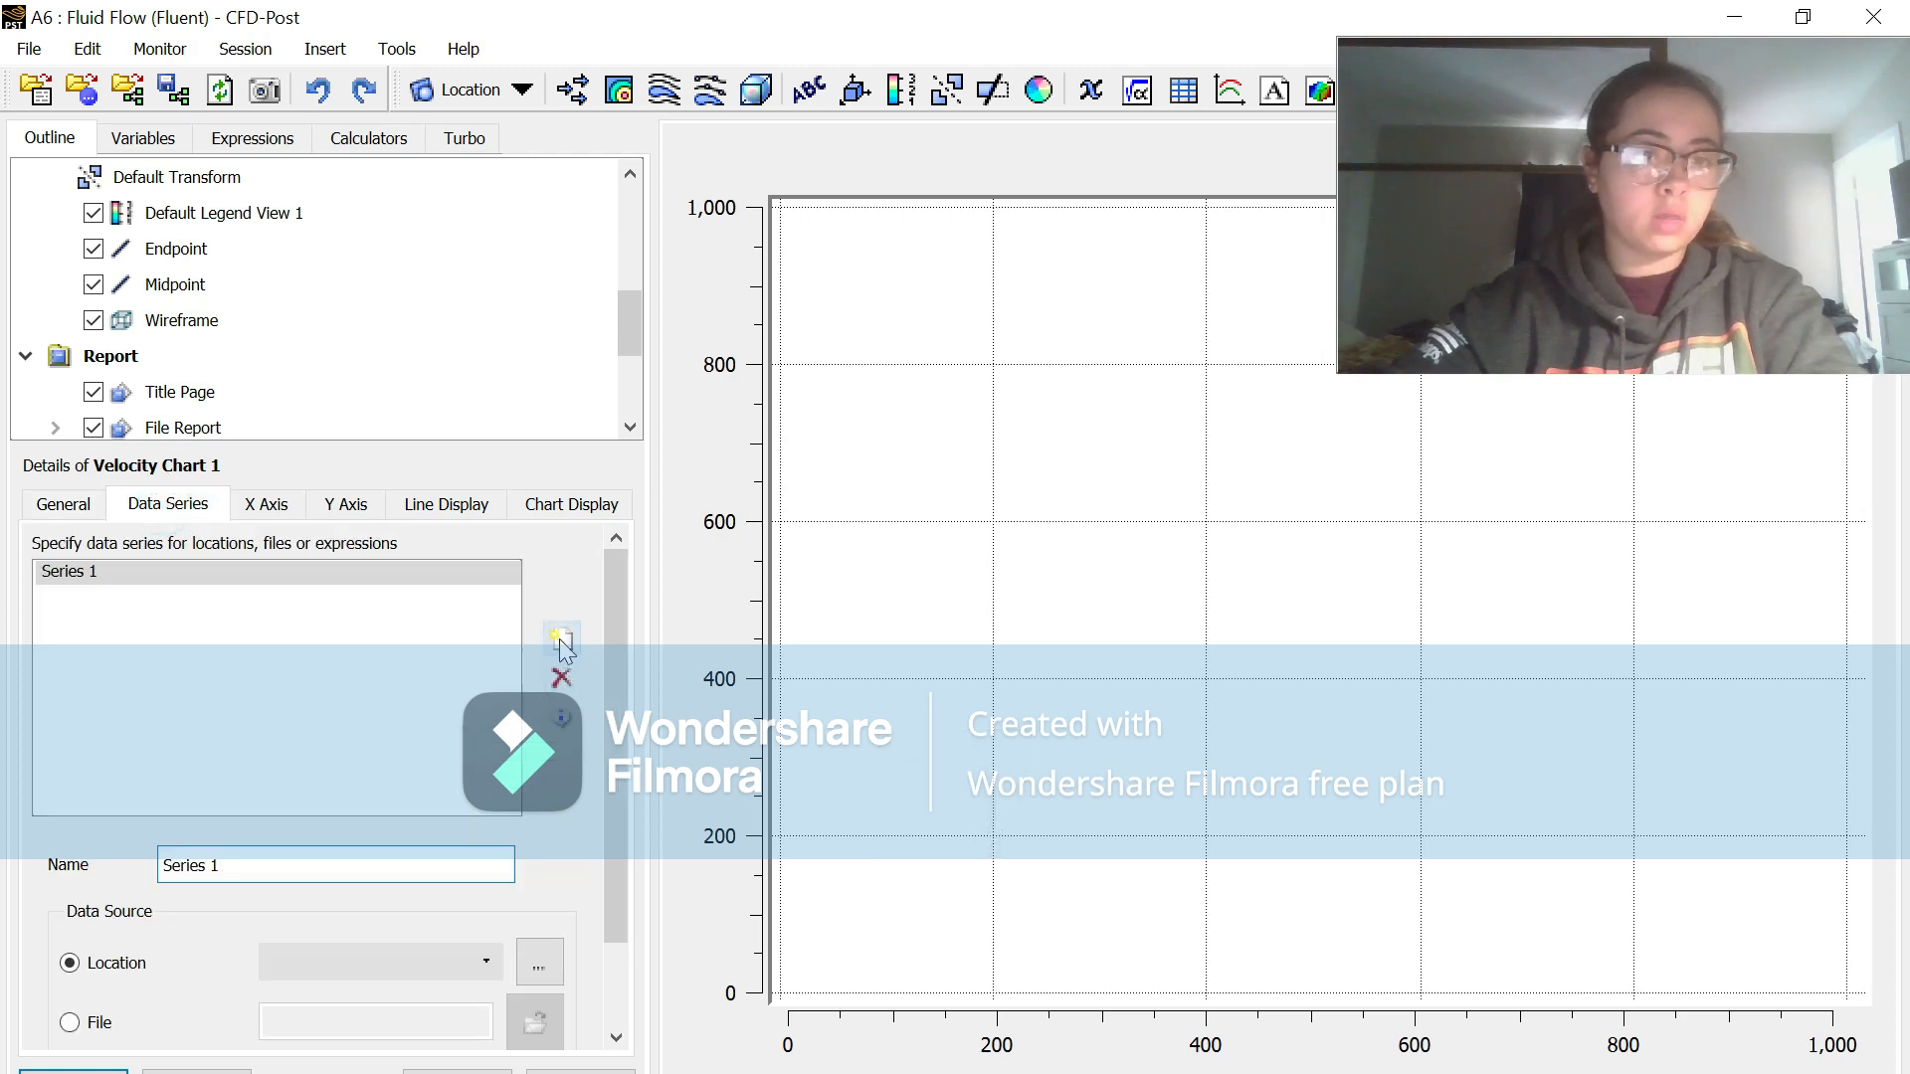
Step: Name the chart's first data series Midpoint, set its location to the Midpoint line and apply it
{"action": "key", "text": "BackSpace"}
{"action": "key", "text": "BackSpace"}
{"action": "key", "text": "BackSpace"}
{"action": "key", "text": "BackSpace"}
{"action": "key", "text": "BackSpace"}
{"action": "key", "text": "BackSpace"}
{"action": "key", "text": "BackSpace"}
{"action": "key", "text": "BackSpace"}
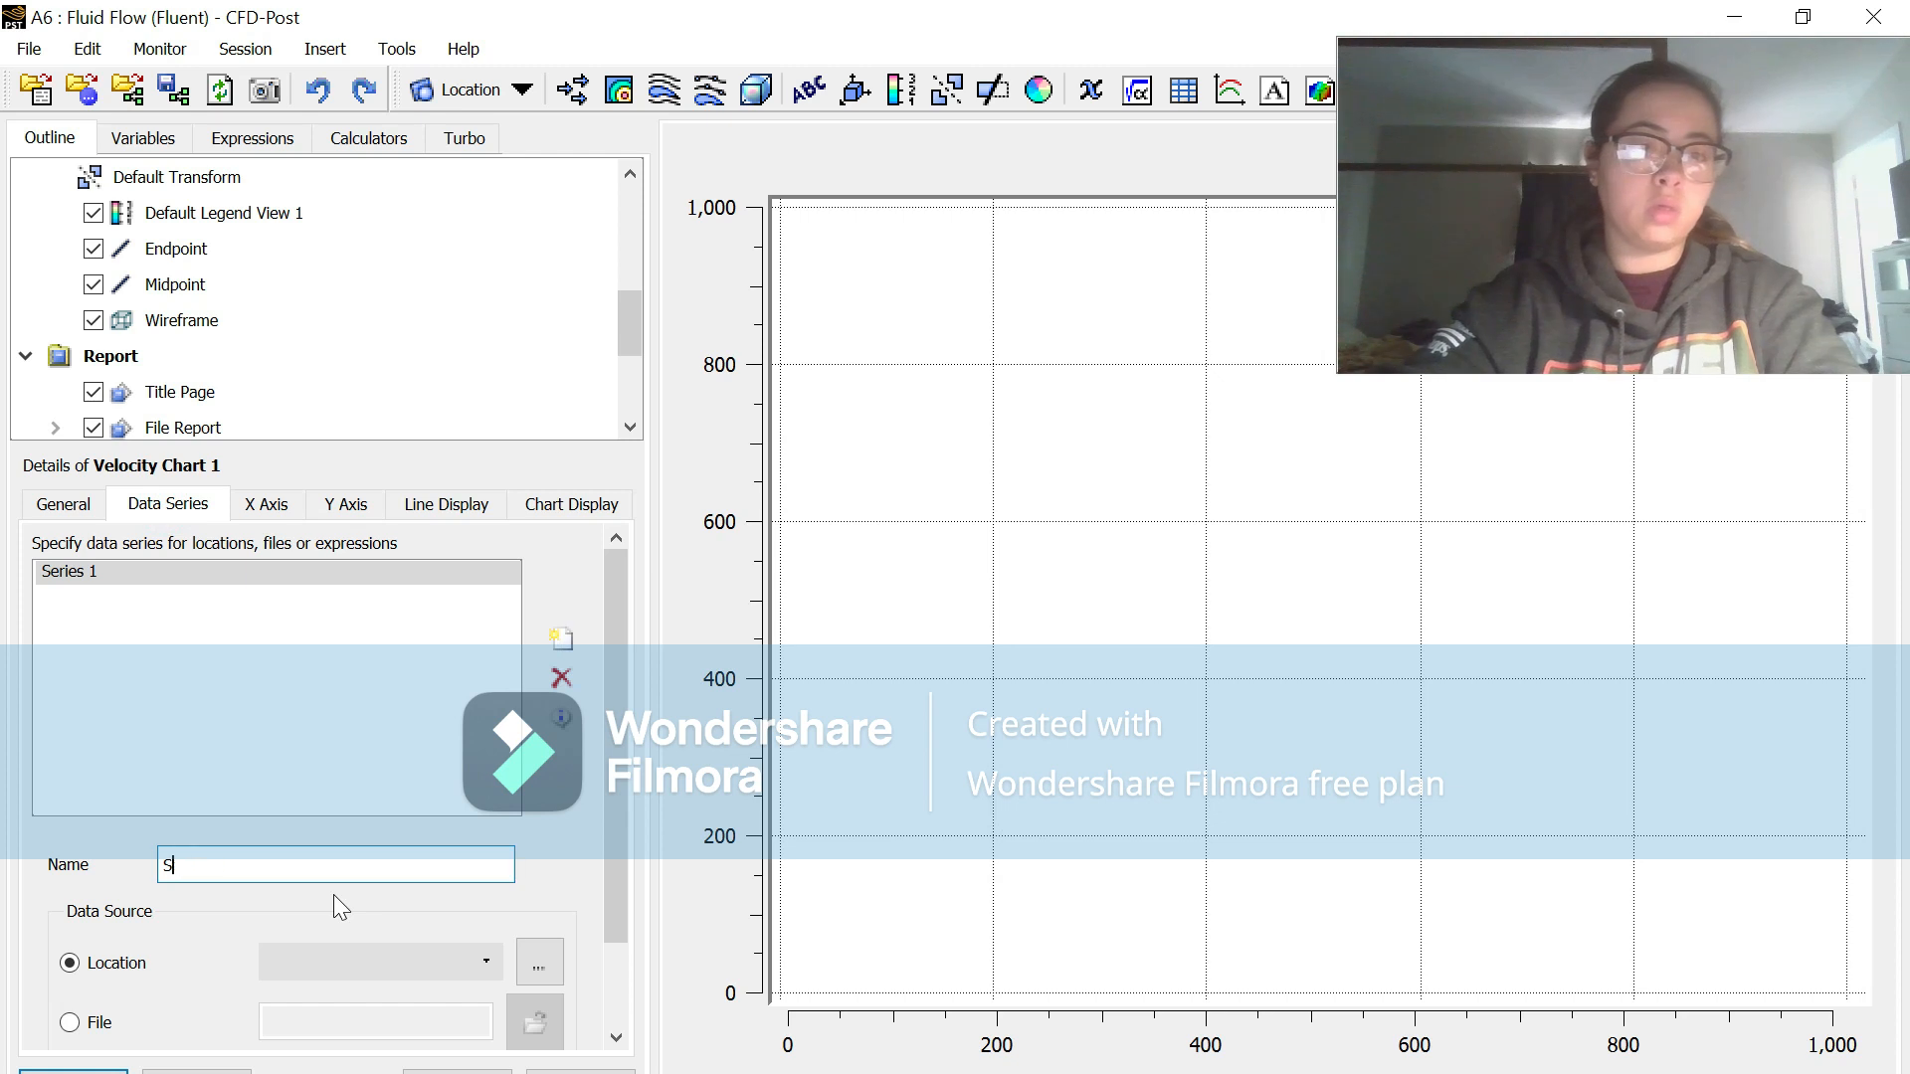
{"action": "type", "text": "Midpoint"}
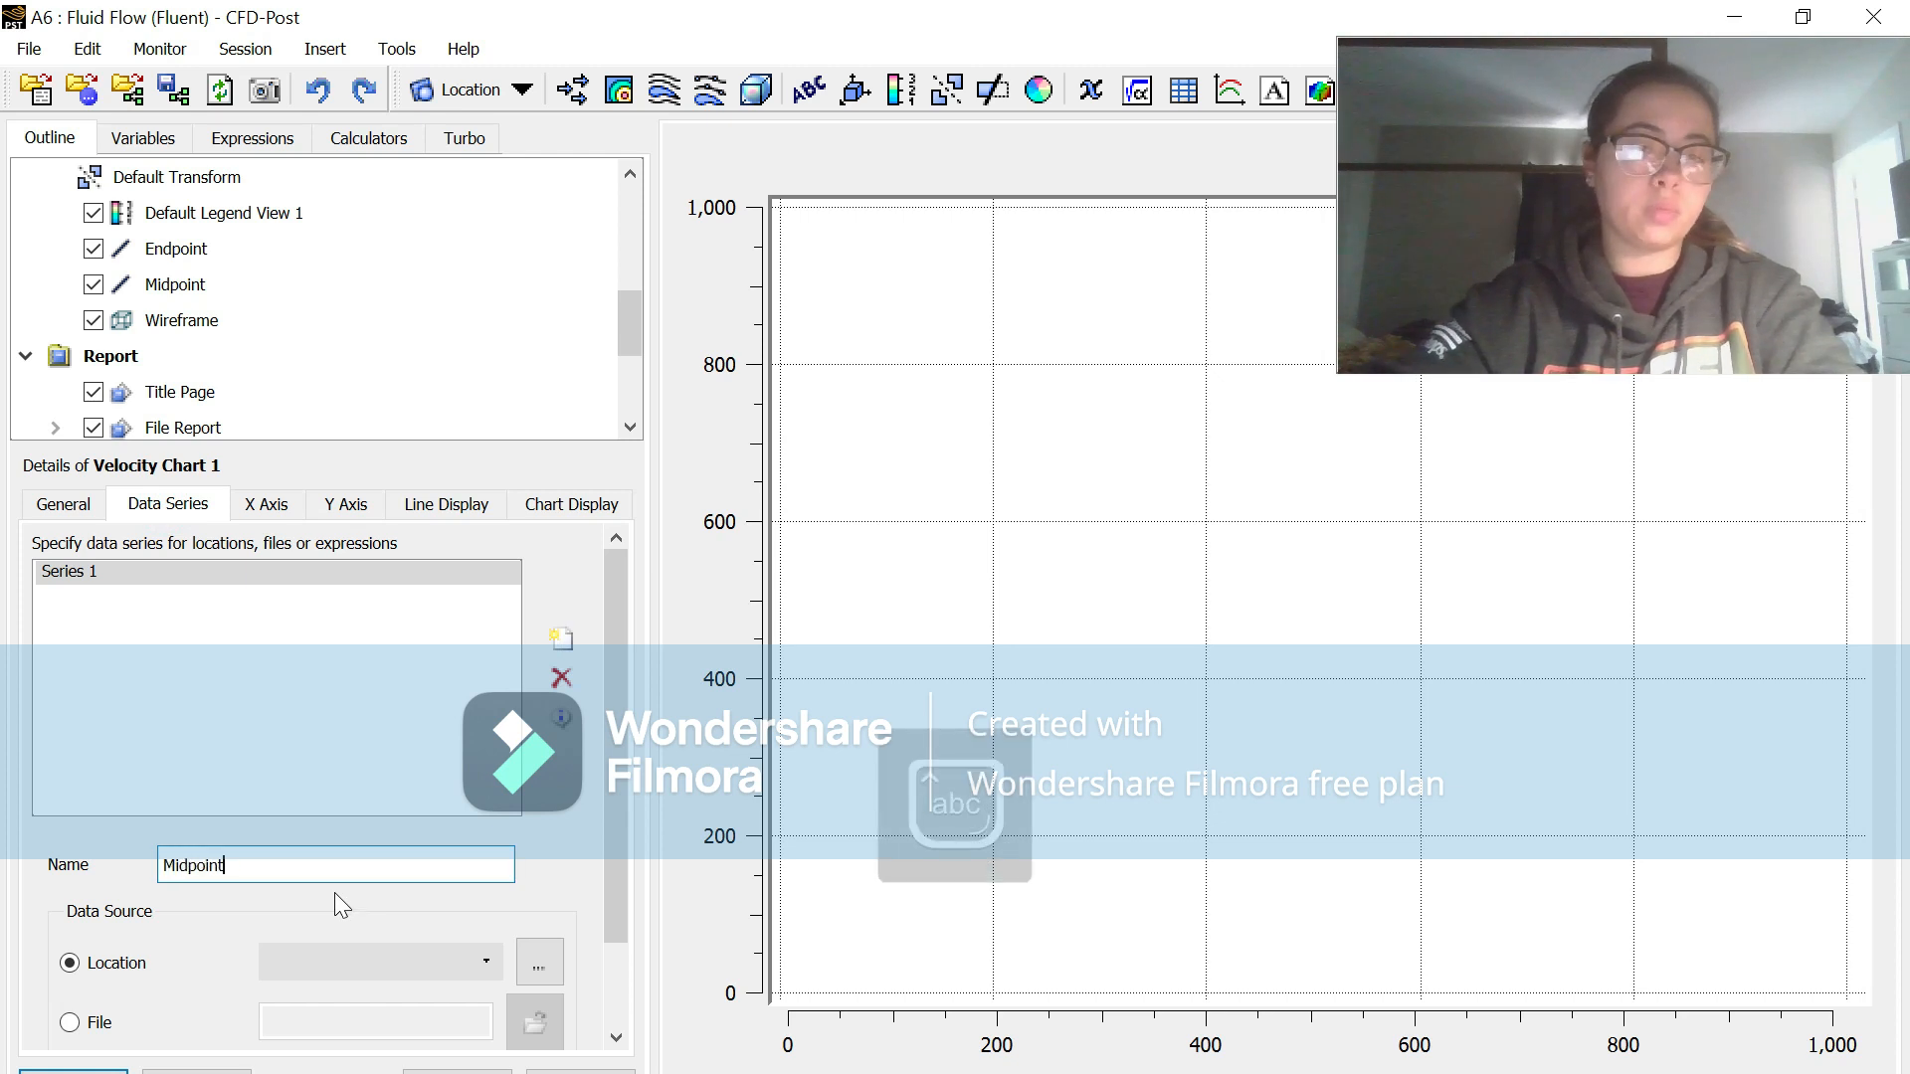
{"action": "left_click", "coordinate": [366, 947]}
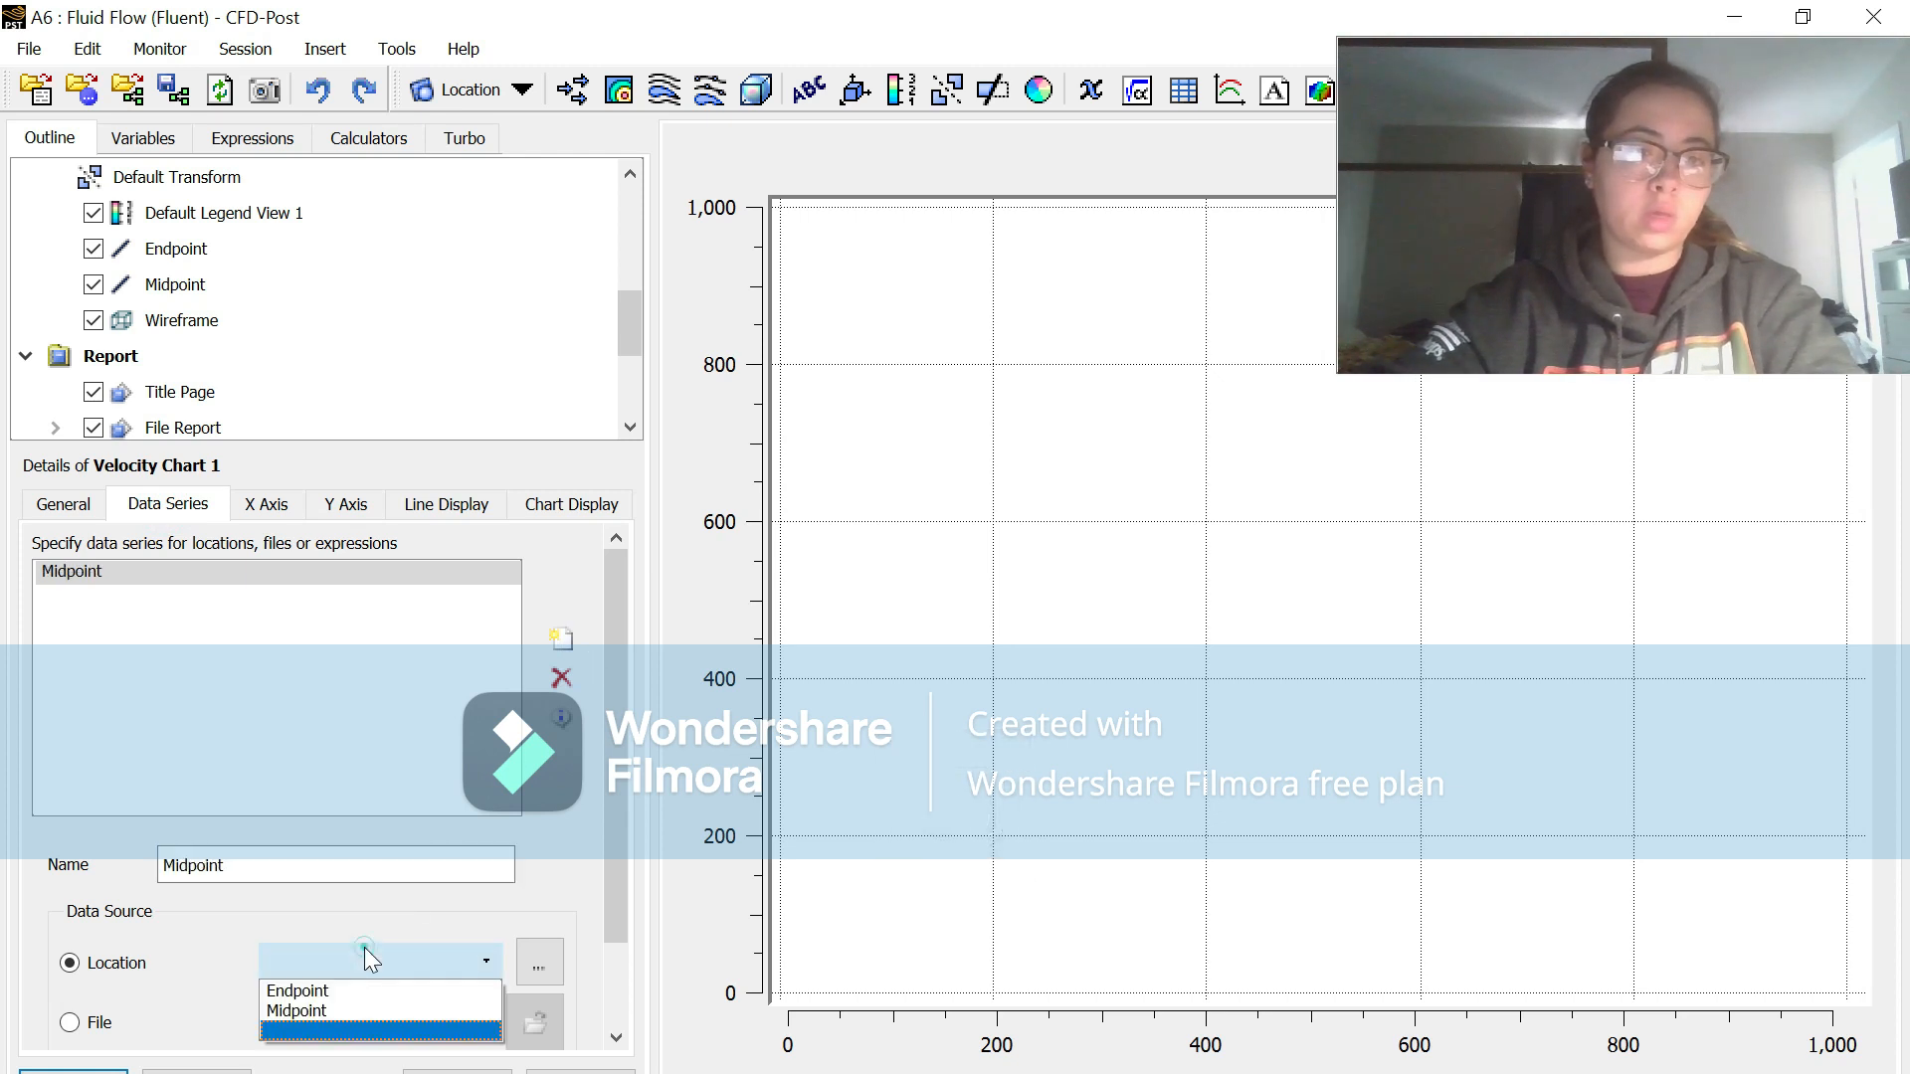
{"action": "left_click", "coordinate": [354, 1010]}
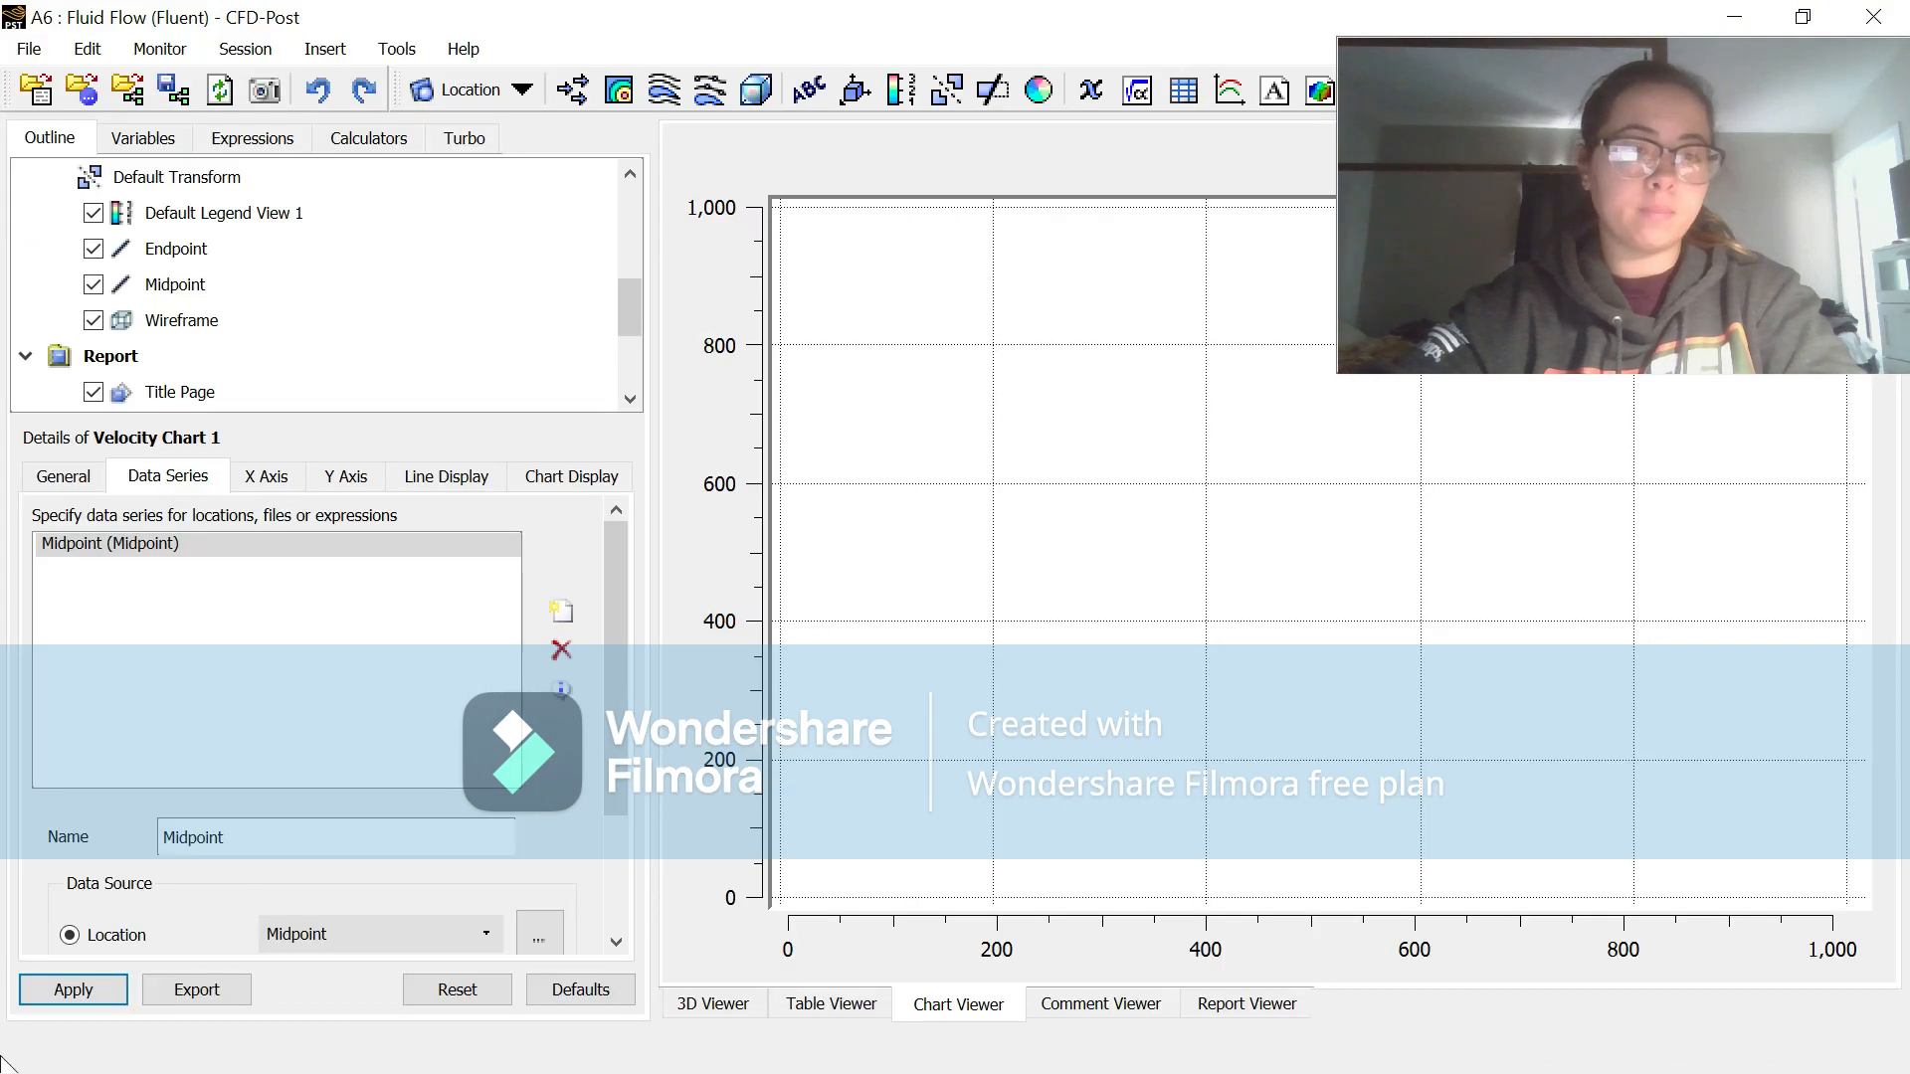
{"action": "left_click", "coordinate": [76, 985]}
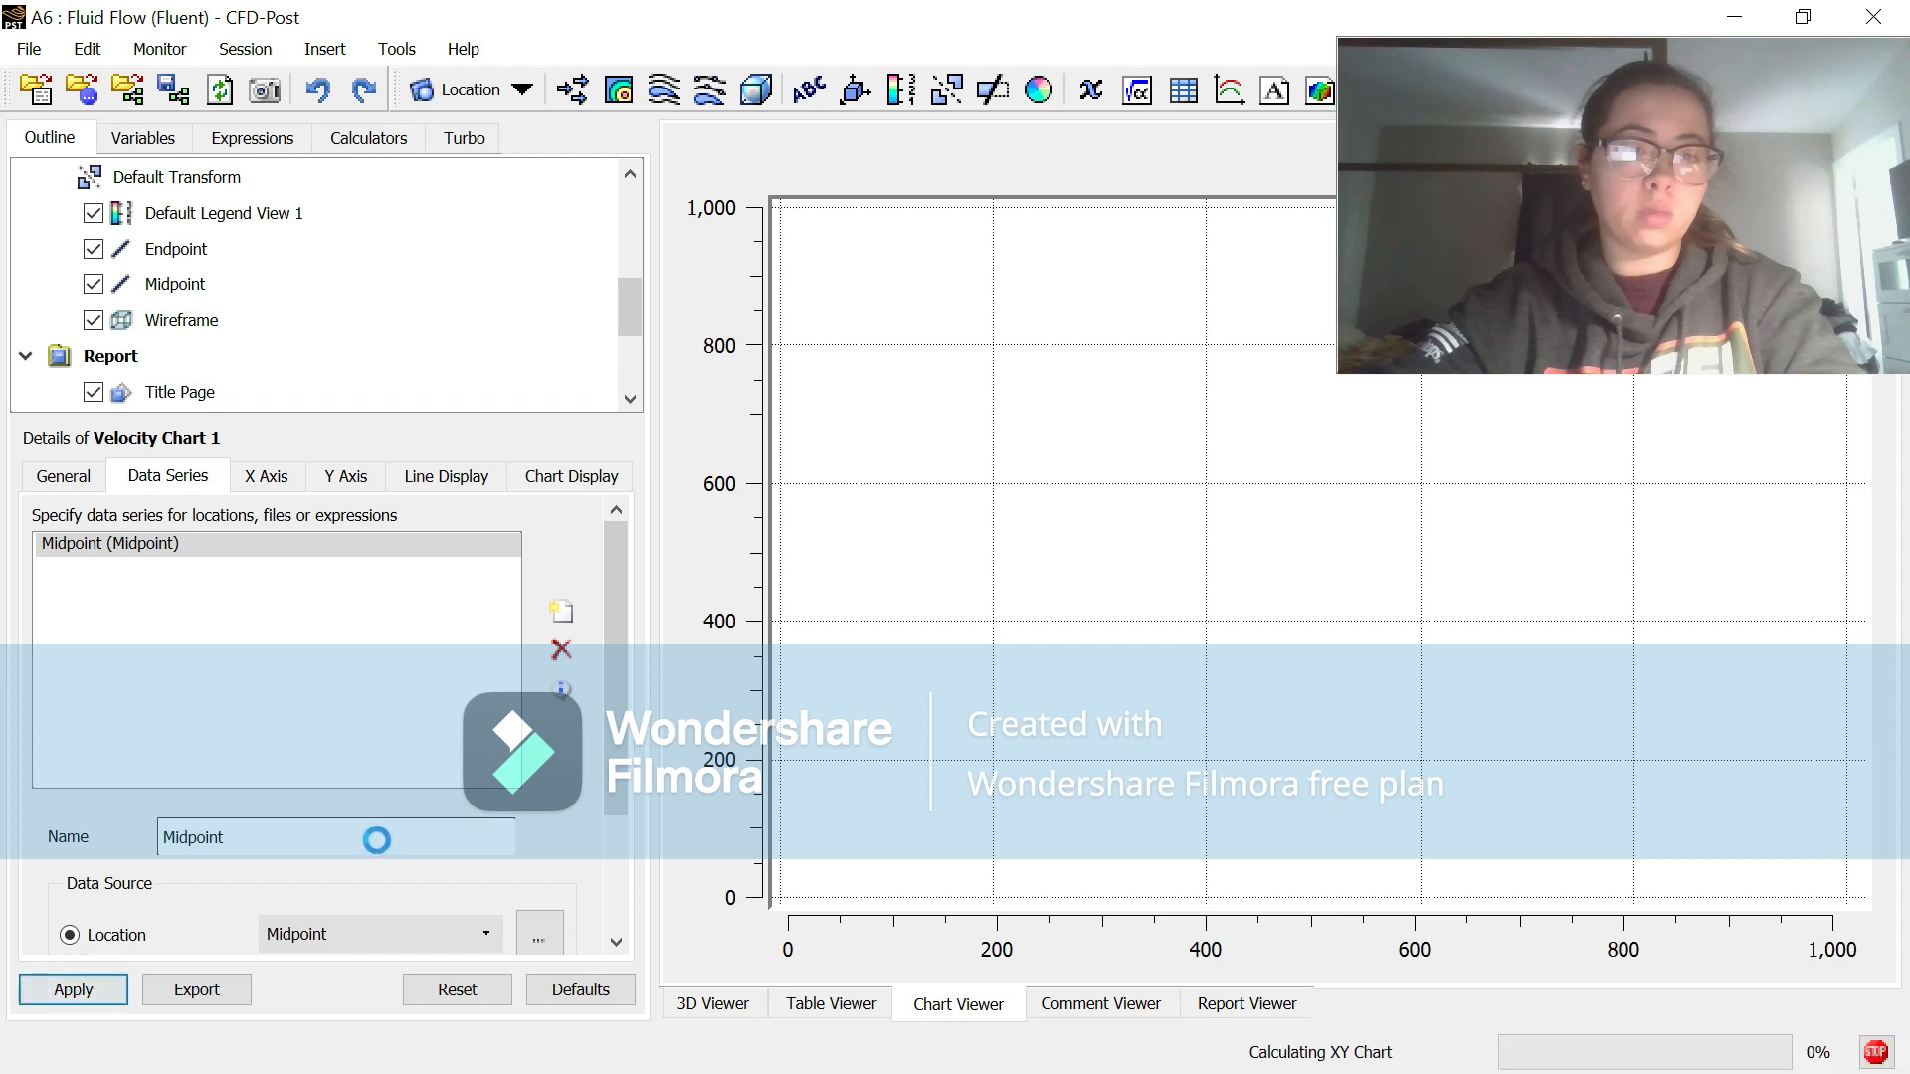
Step: Add a second data series named Endpoint, set its location to the Endpoint line and apply it
{"action": "left_click", "coordinate": [561, 610]}
{"action": "left_click", "coordinate": [345, 819]}
{"action": "key", "text": "BackSpace"}
{"action": "key", "text": "BackSpace"}
{"action": "key", "text": "BackSpace"}
{"action": "key", "text": "BackSpace"}
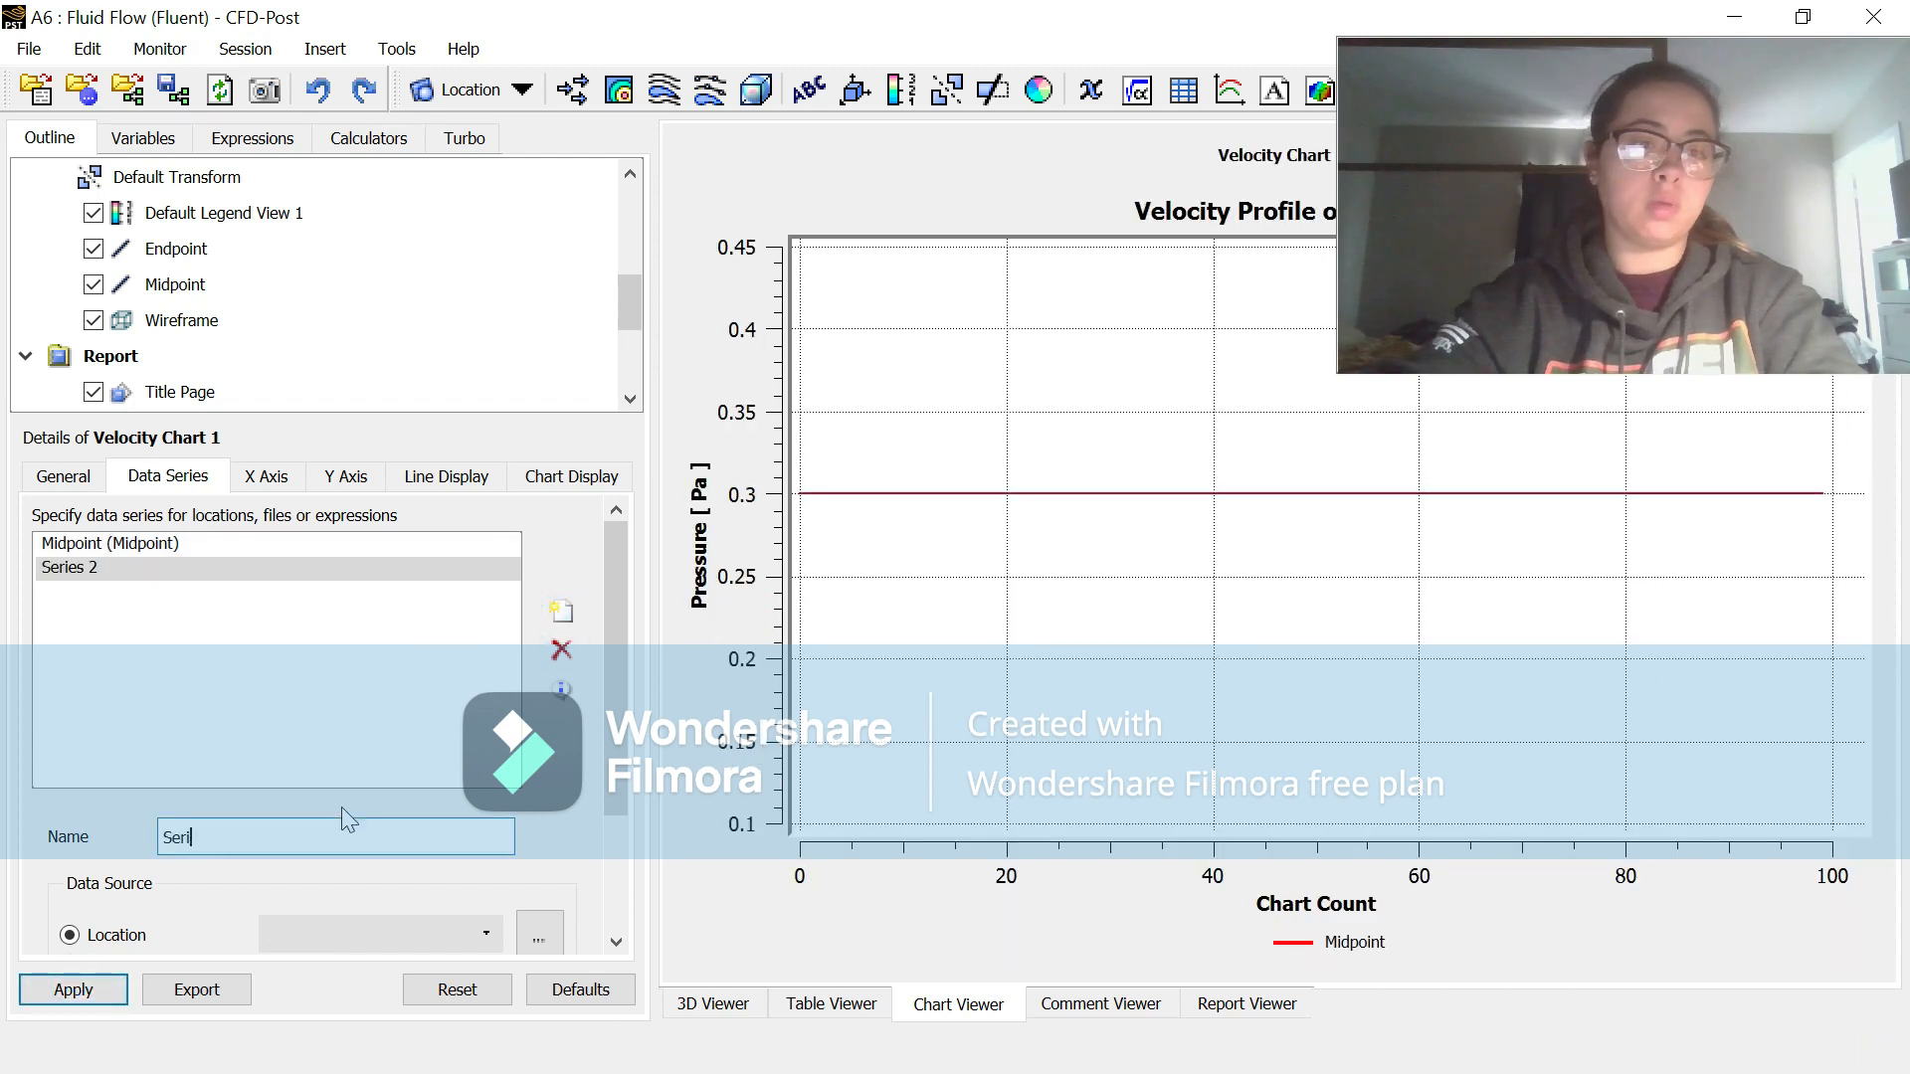
{"action": "key", "text": "BackSpace"}
{"action": "key", "text": "BackSpace"}
{"action": "key", "text": "BackSpace"}
{"action": "key", "text": "BackSpace"}
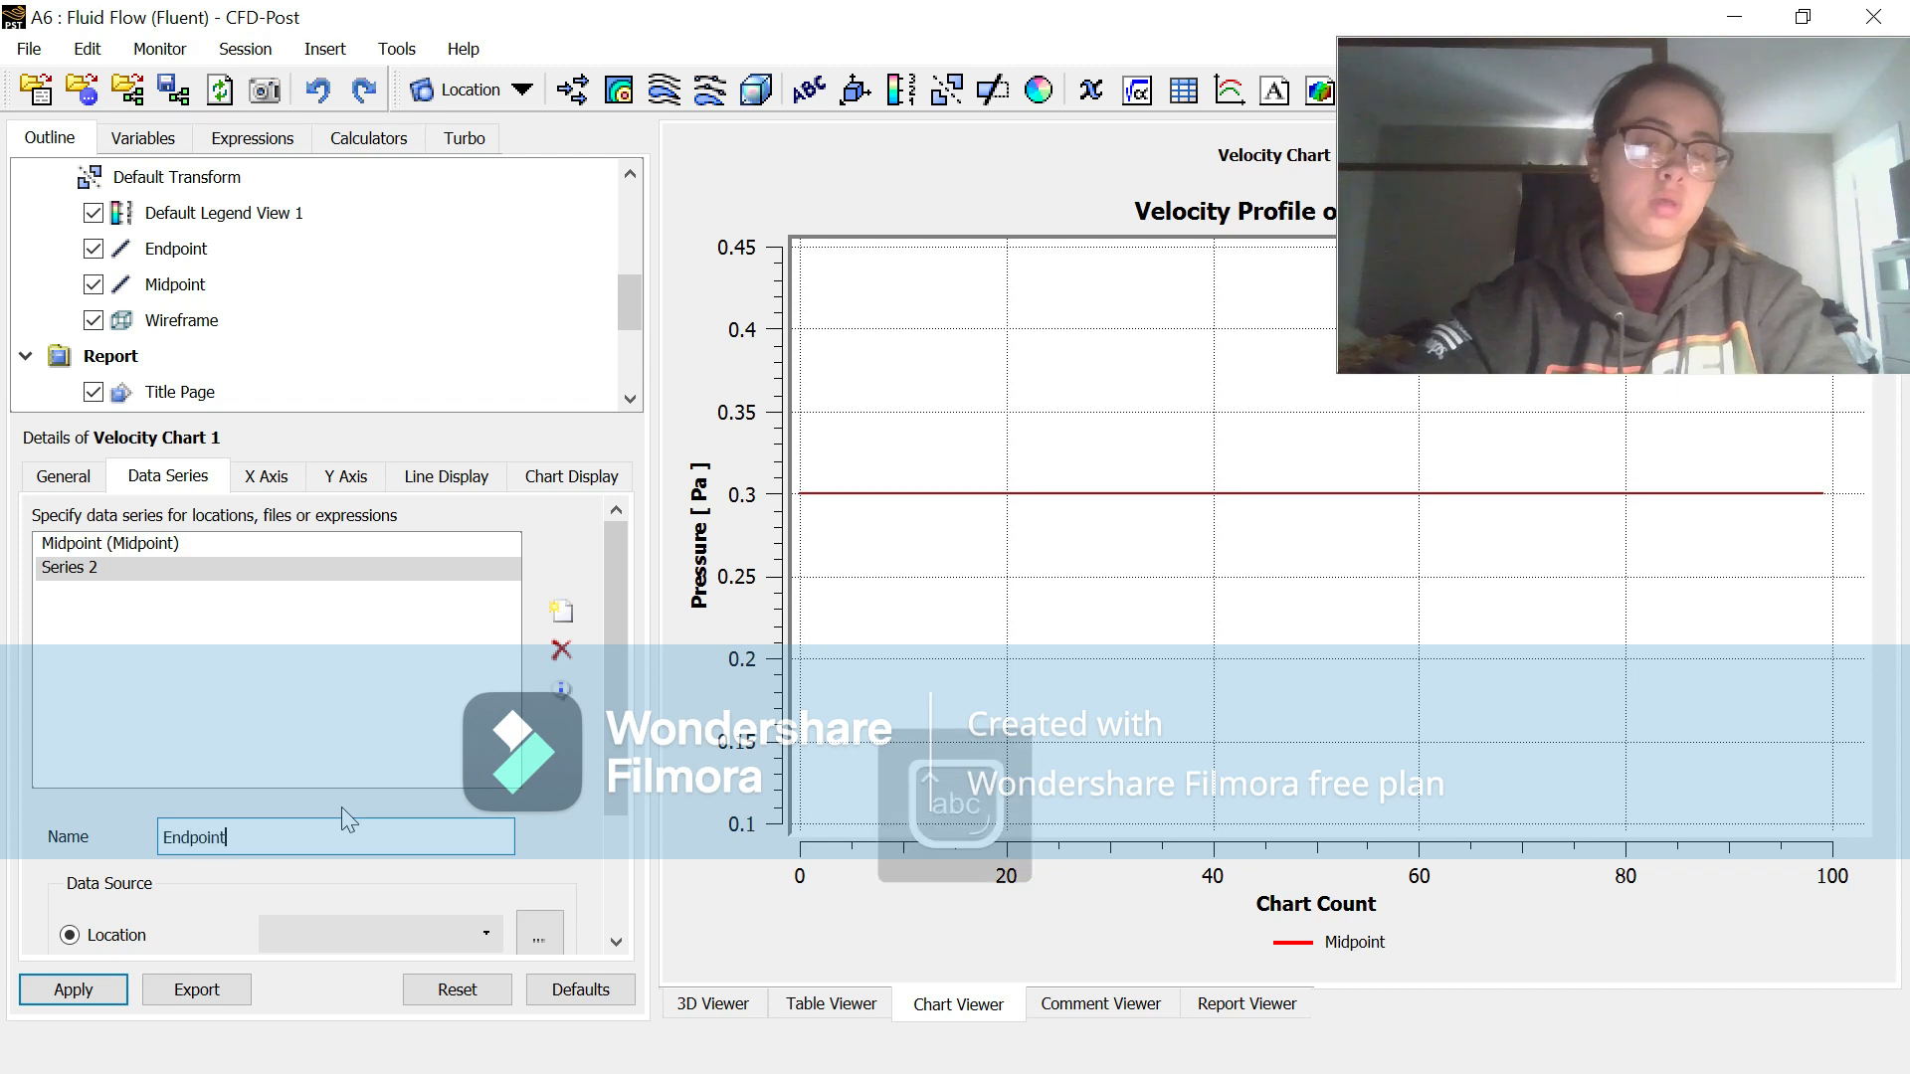
{"action": "left_click", "coordinate": [72, 988]}
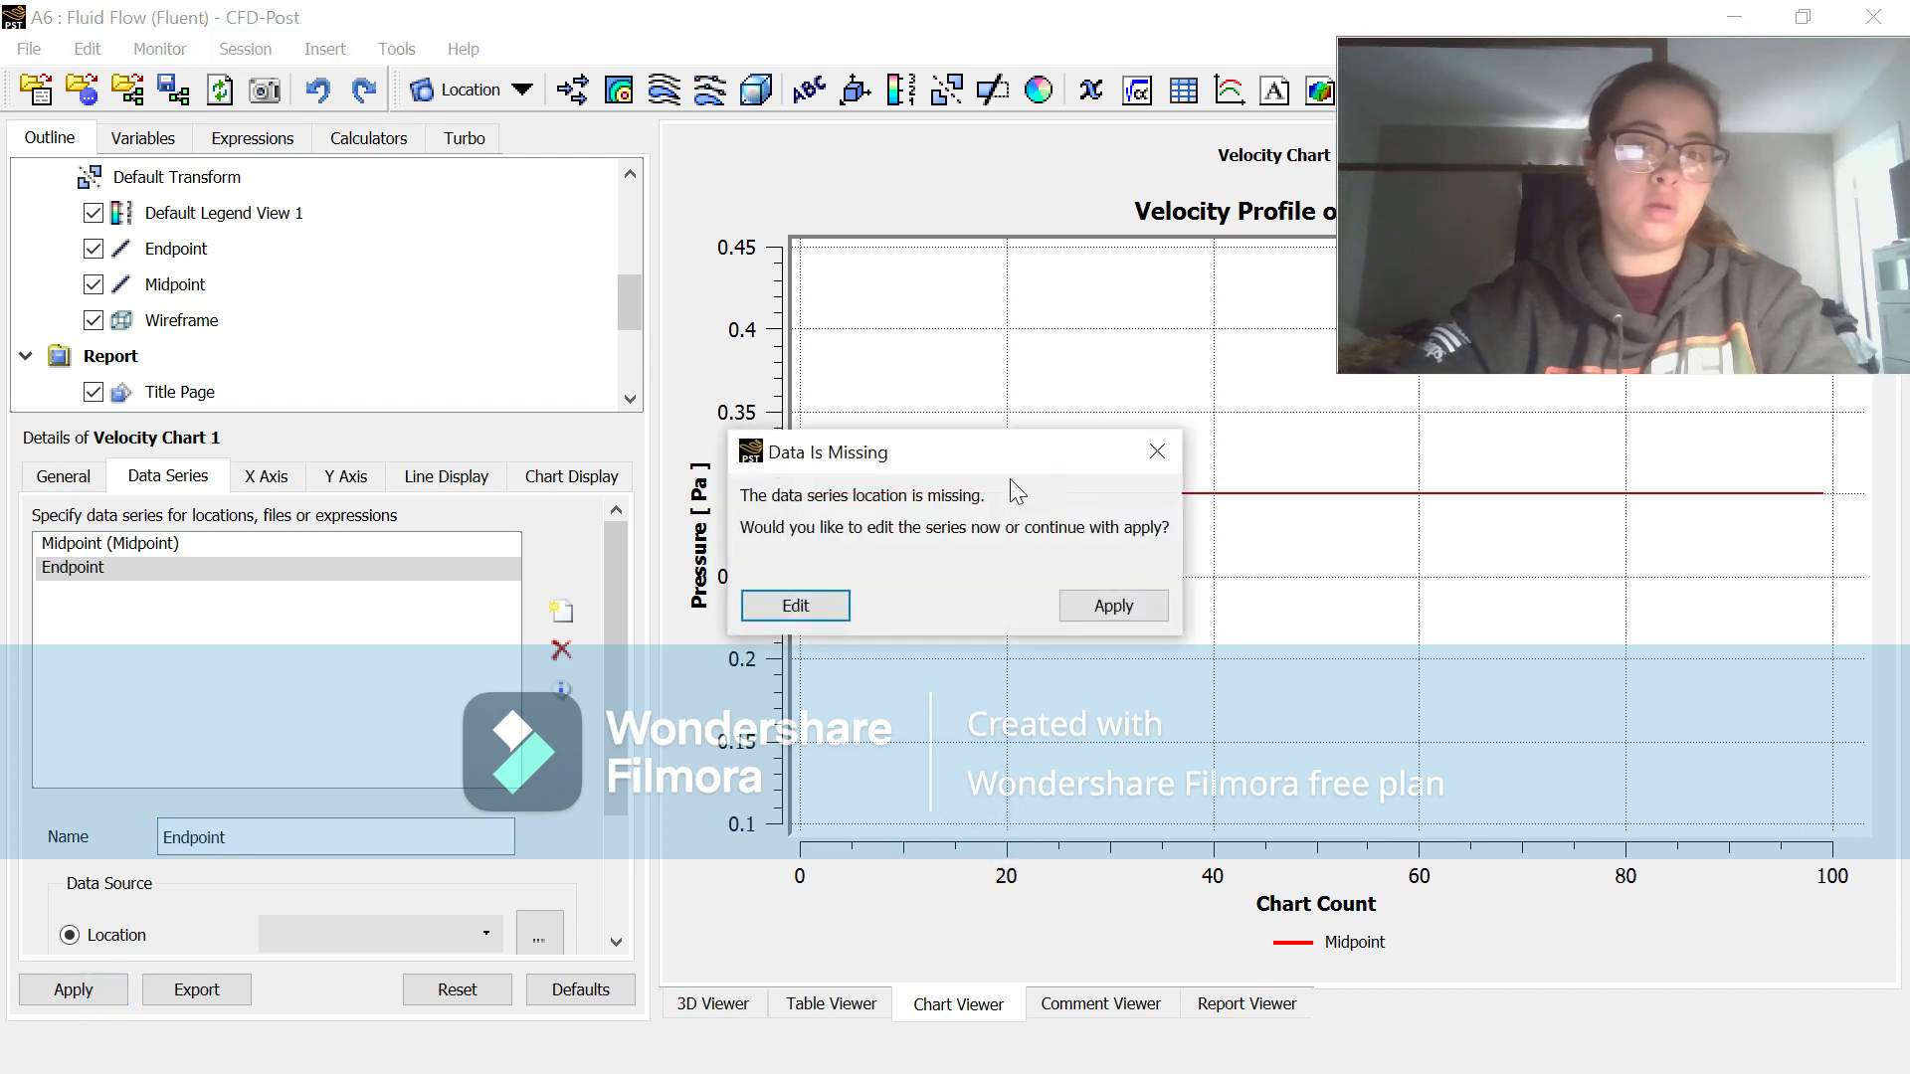
{"action": "left_click", "coordinate": [1156, 453]}
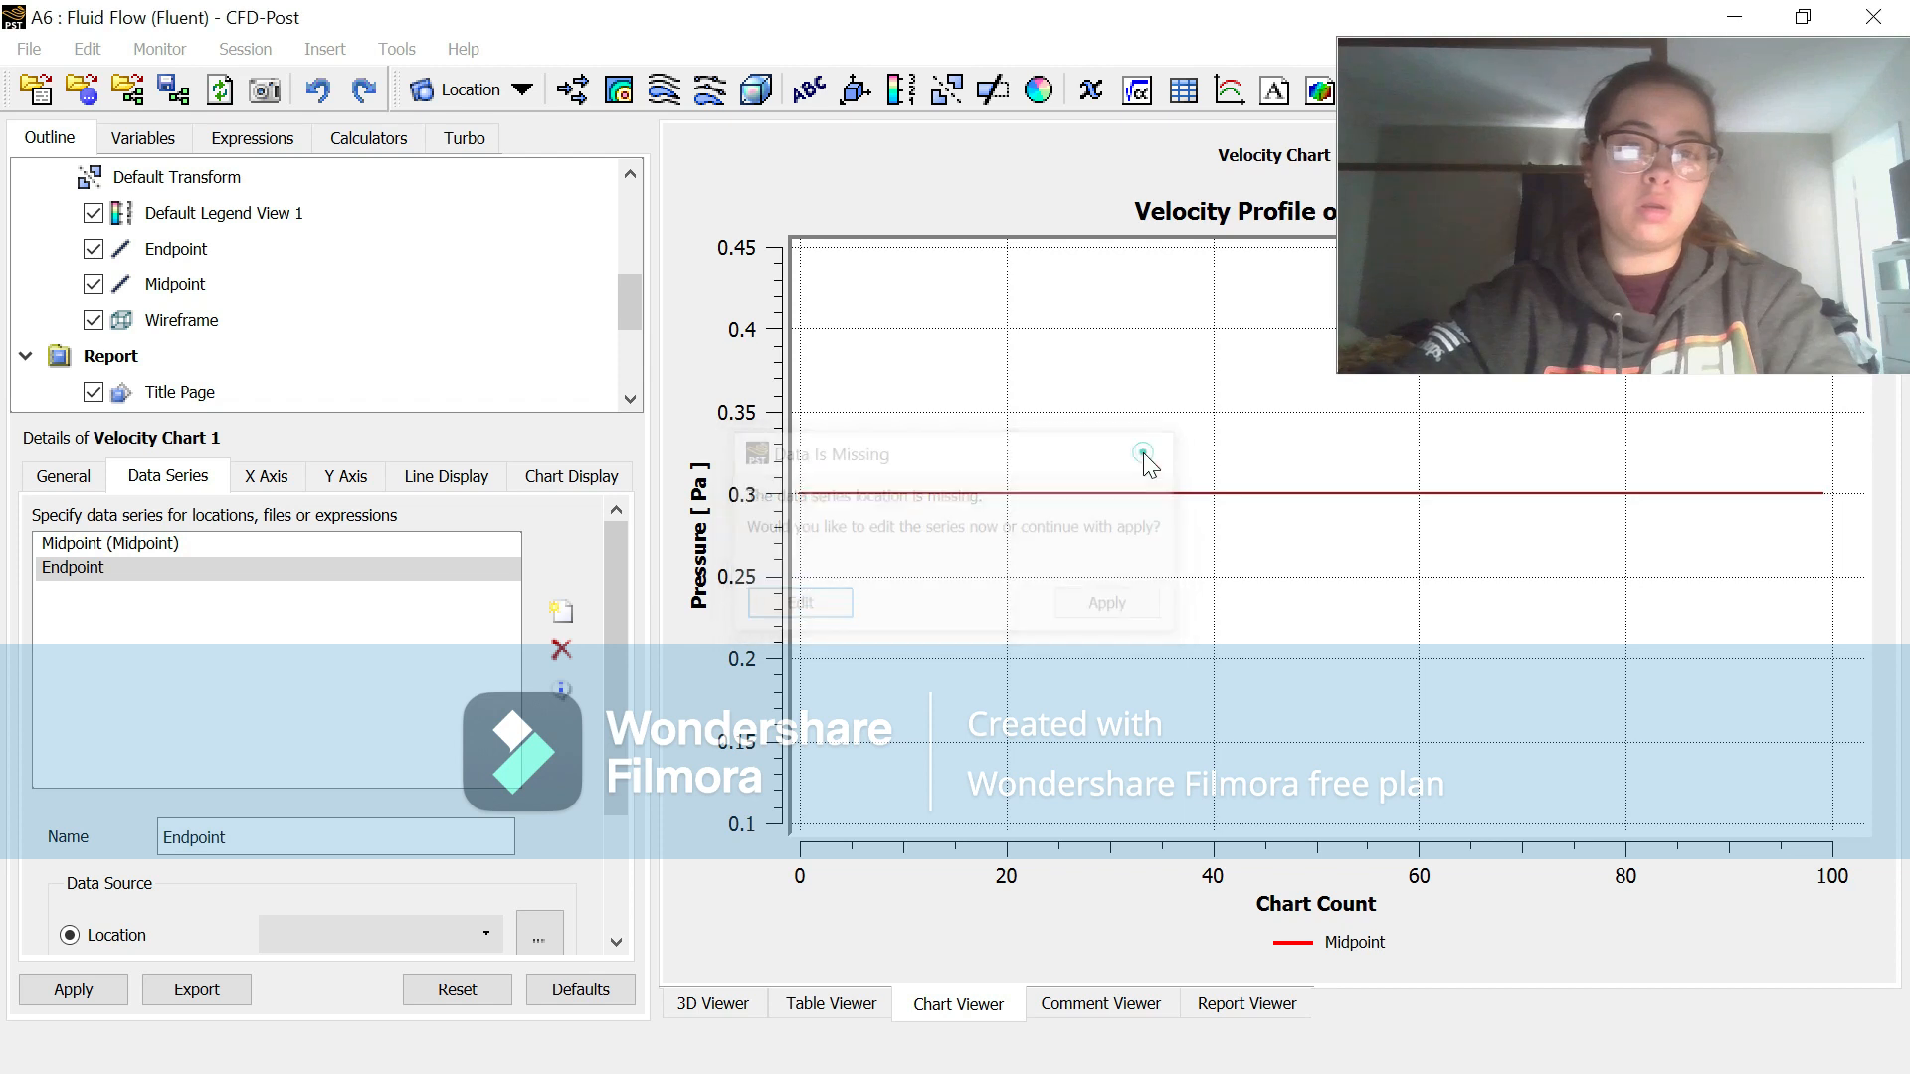
{"action": "left_click", "coordinate": [308, 941]}
{"action": "left_click", "coordinate": [308, 964]}
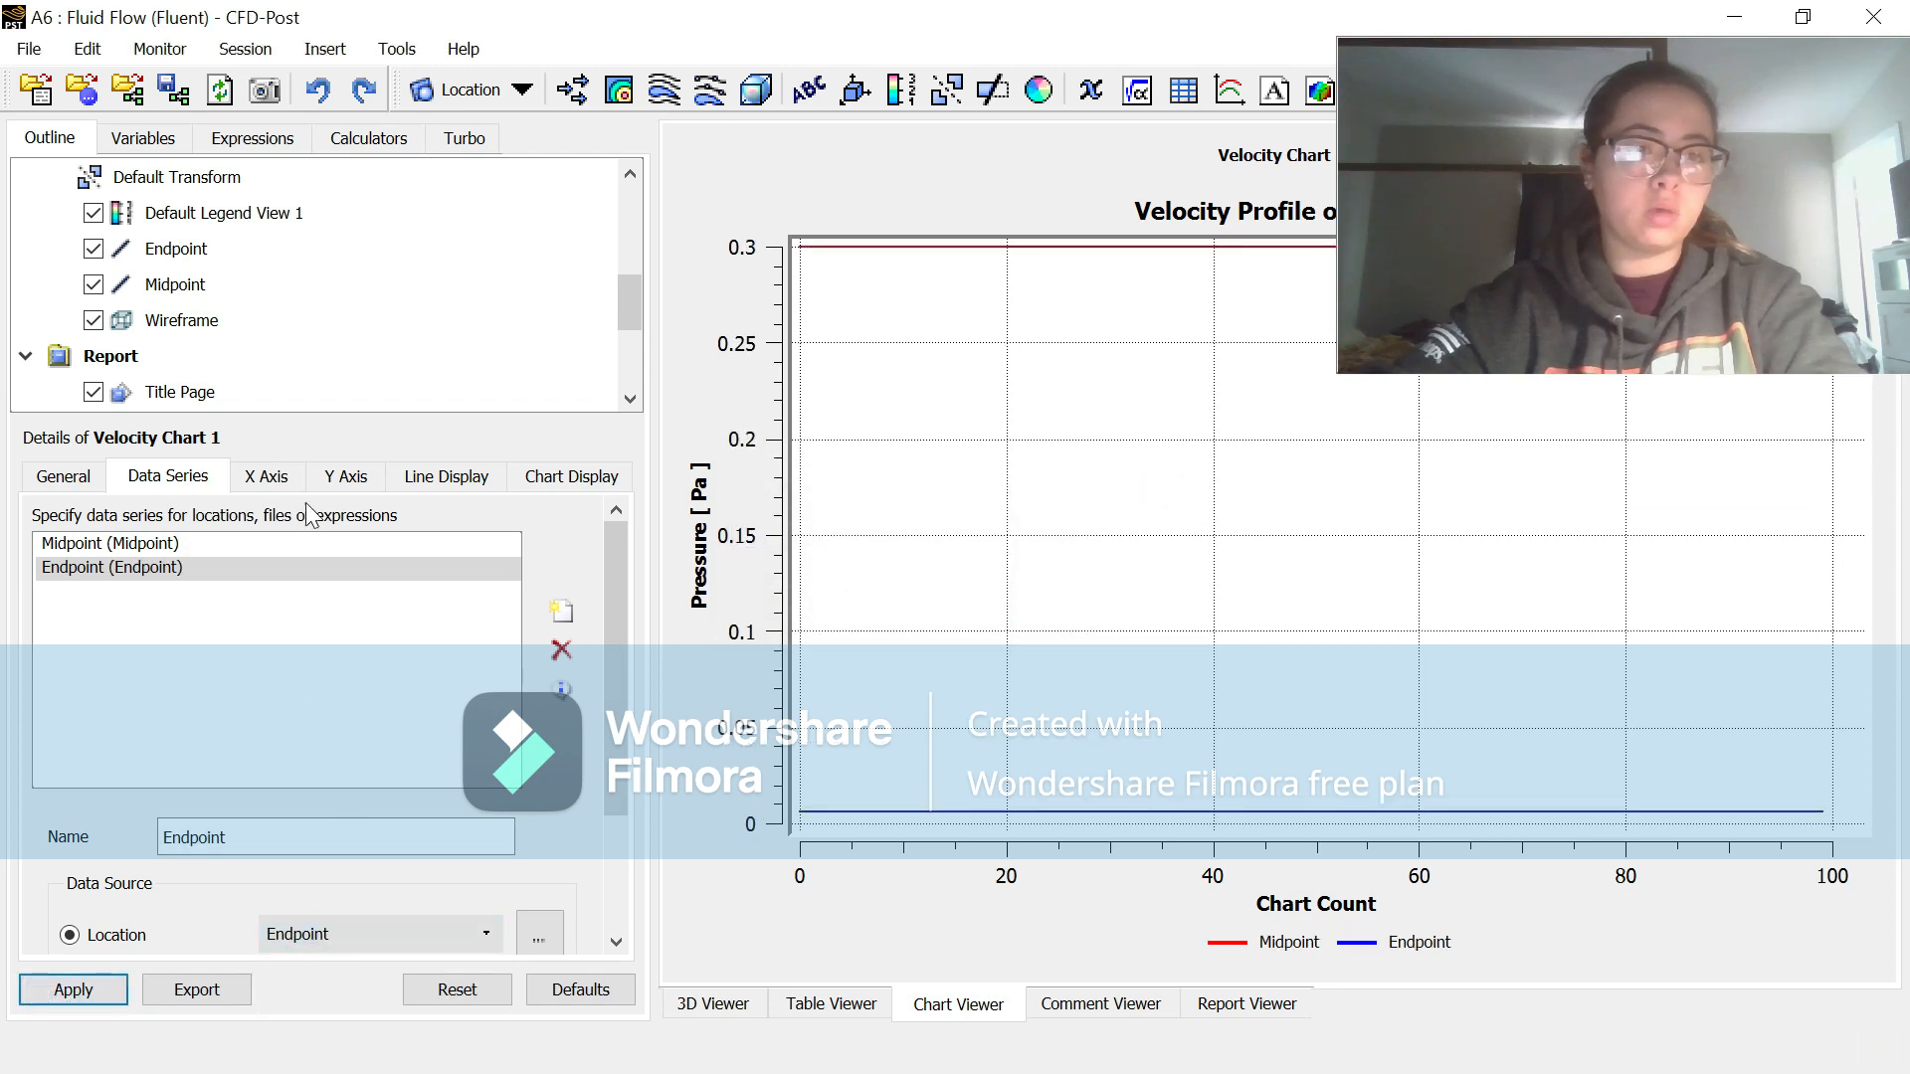
Step: Set the chart's X axis variable to Velocity u and its Y axis variable to Y, and apply the changes
{"action": "left_click", "coordinate": [279, 478]}
{"action": "left_click", "coordinate": [261, 559]}
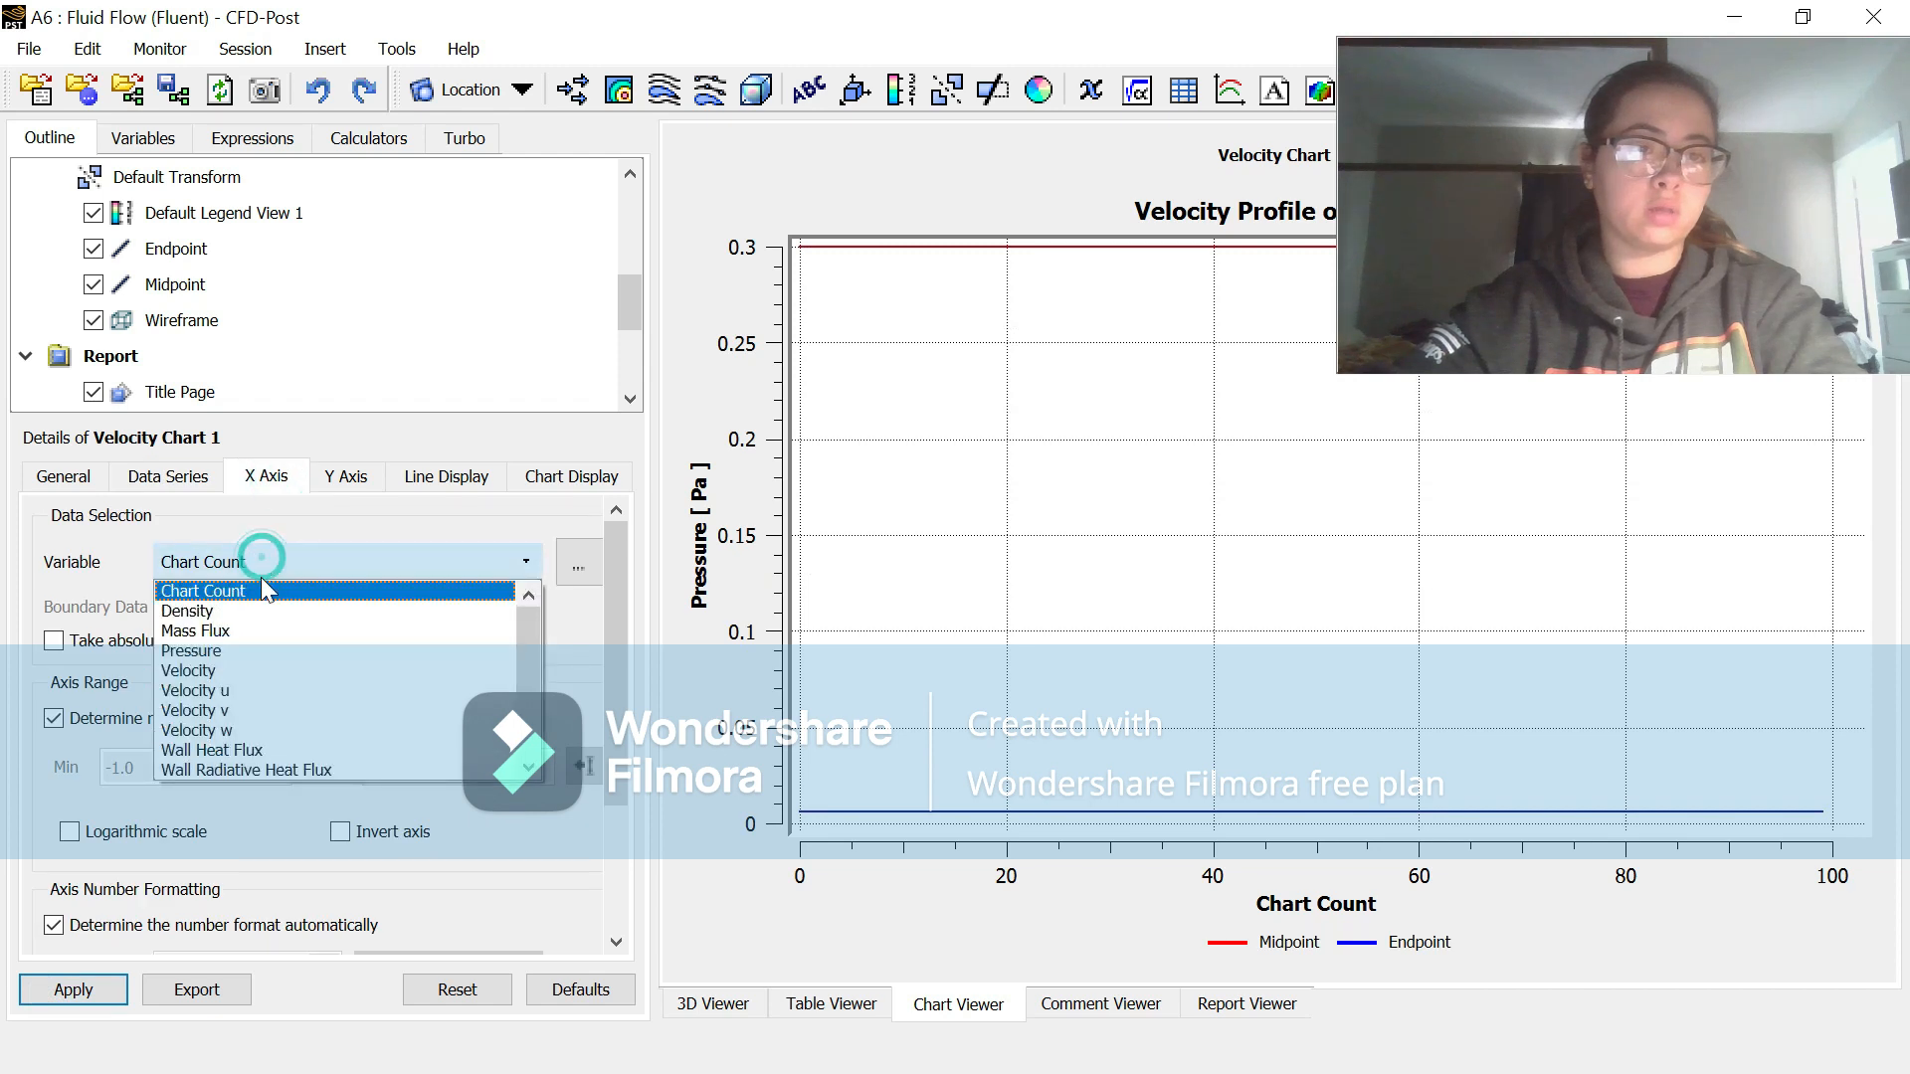
{"action": "left_click", "coordinate": [259, 688]}
{"action": "left_click", "coordinate": [344, 477]}
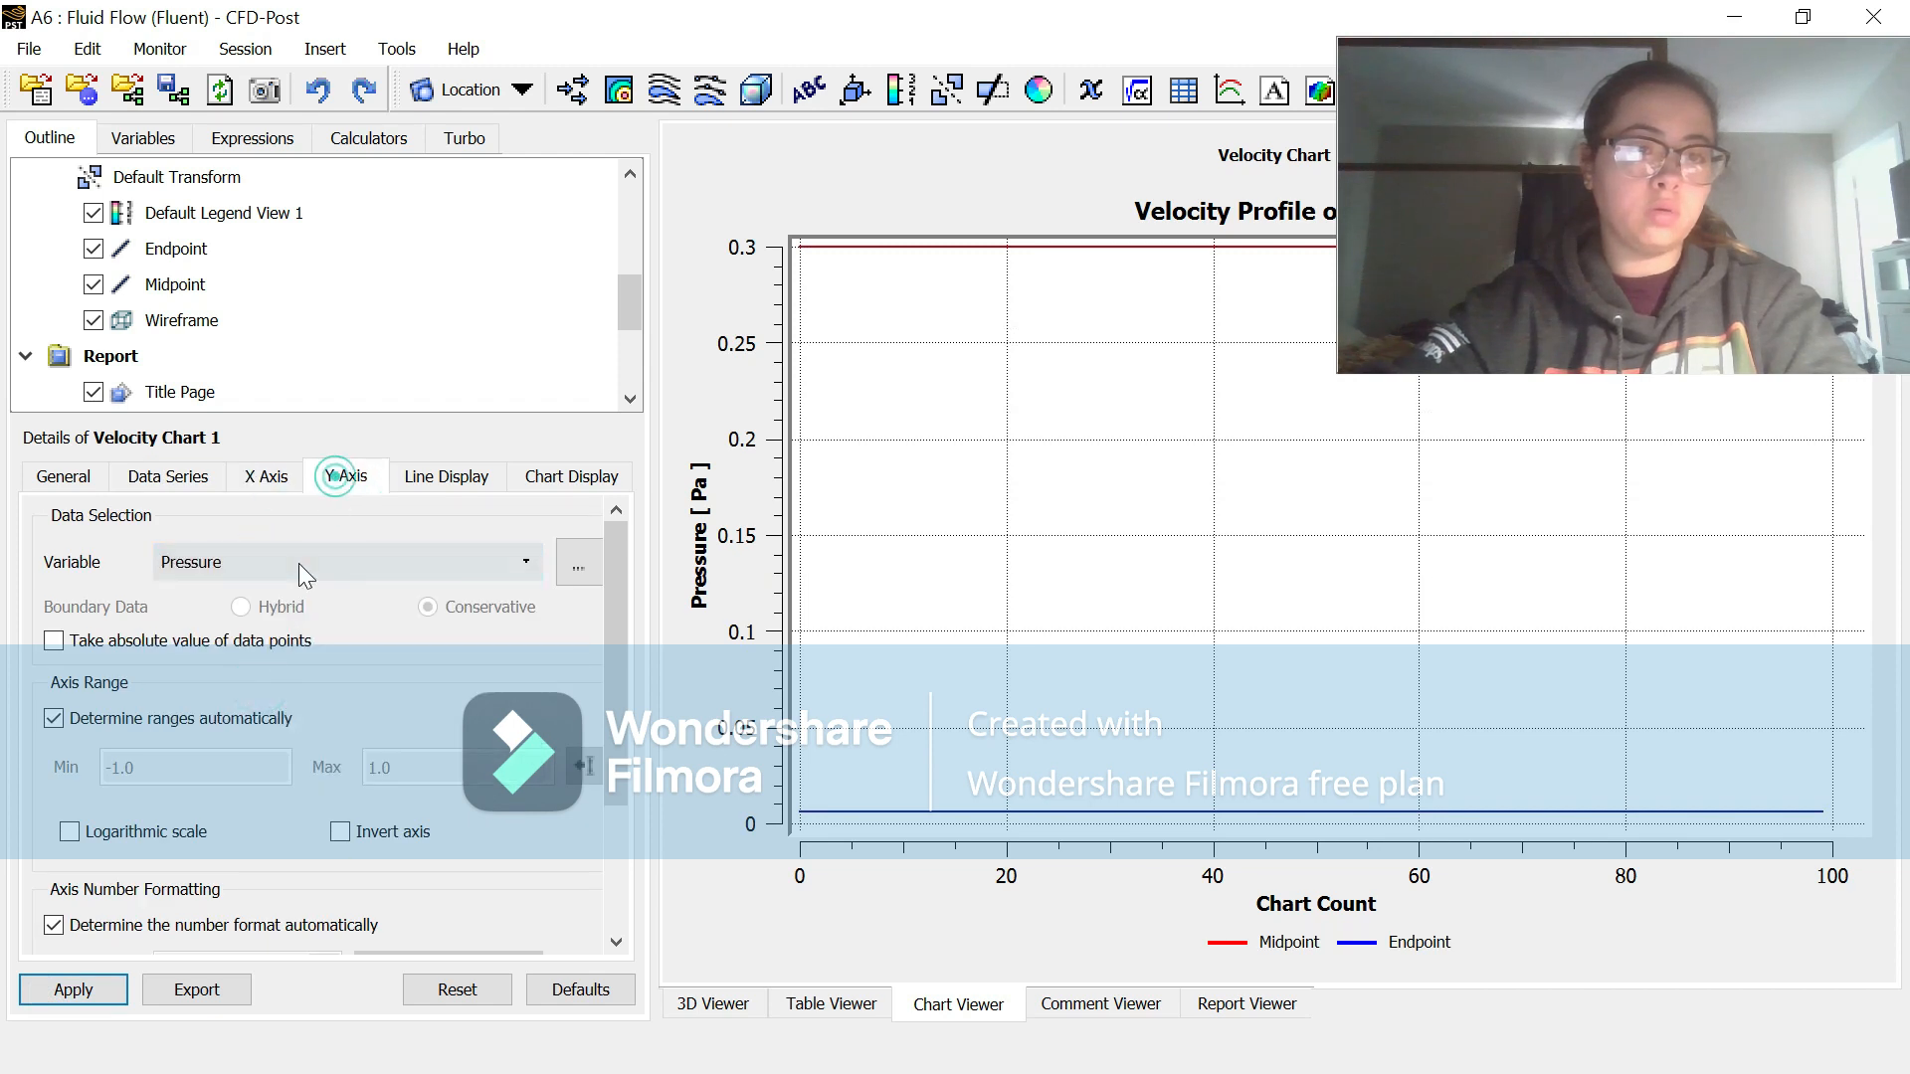
{"action": "left_click", "coordinate": [298, 563]}
{"action": "scroll", "coordinate": [289, 702], "scroll_direction": "down", "scroll_amount": 2}
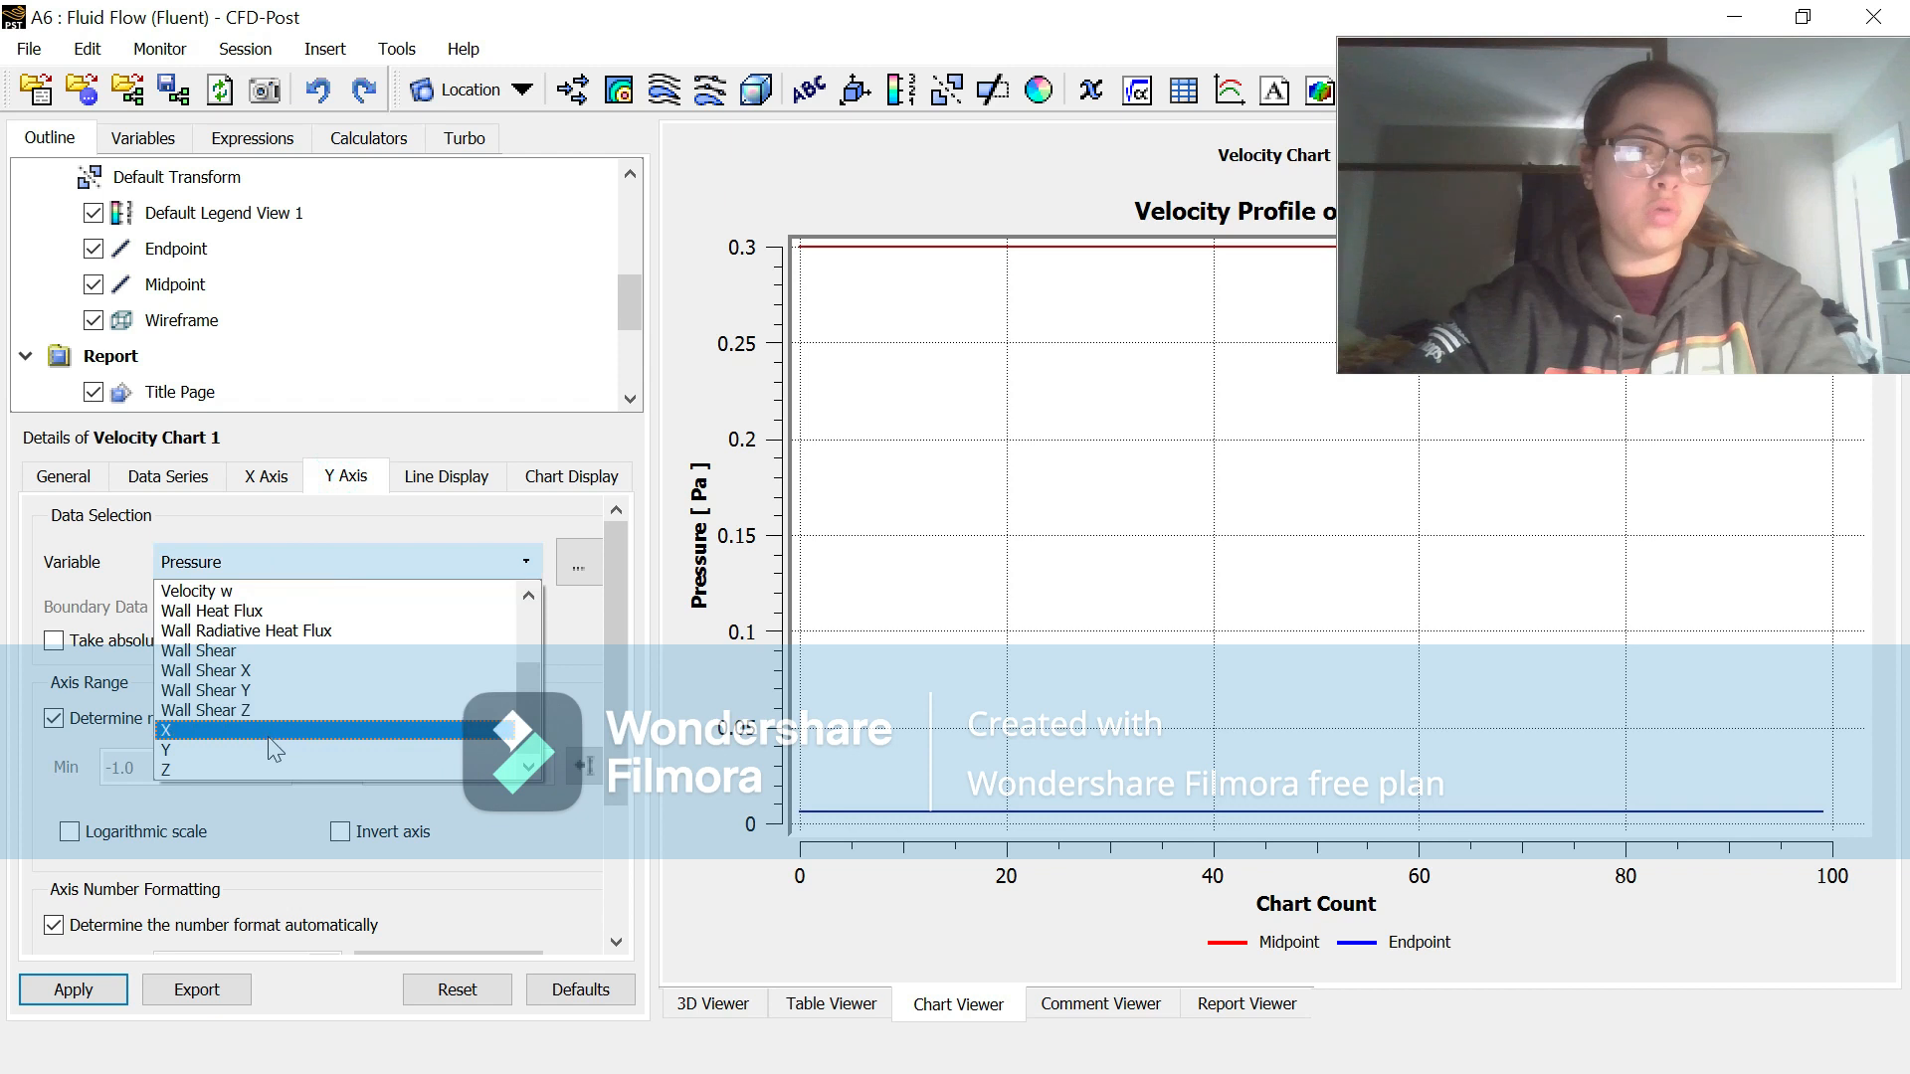
{"action": "left_click", "coordinate": [268, 748]}
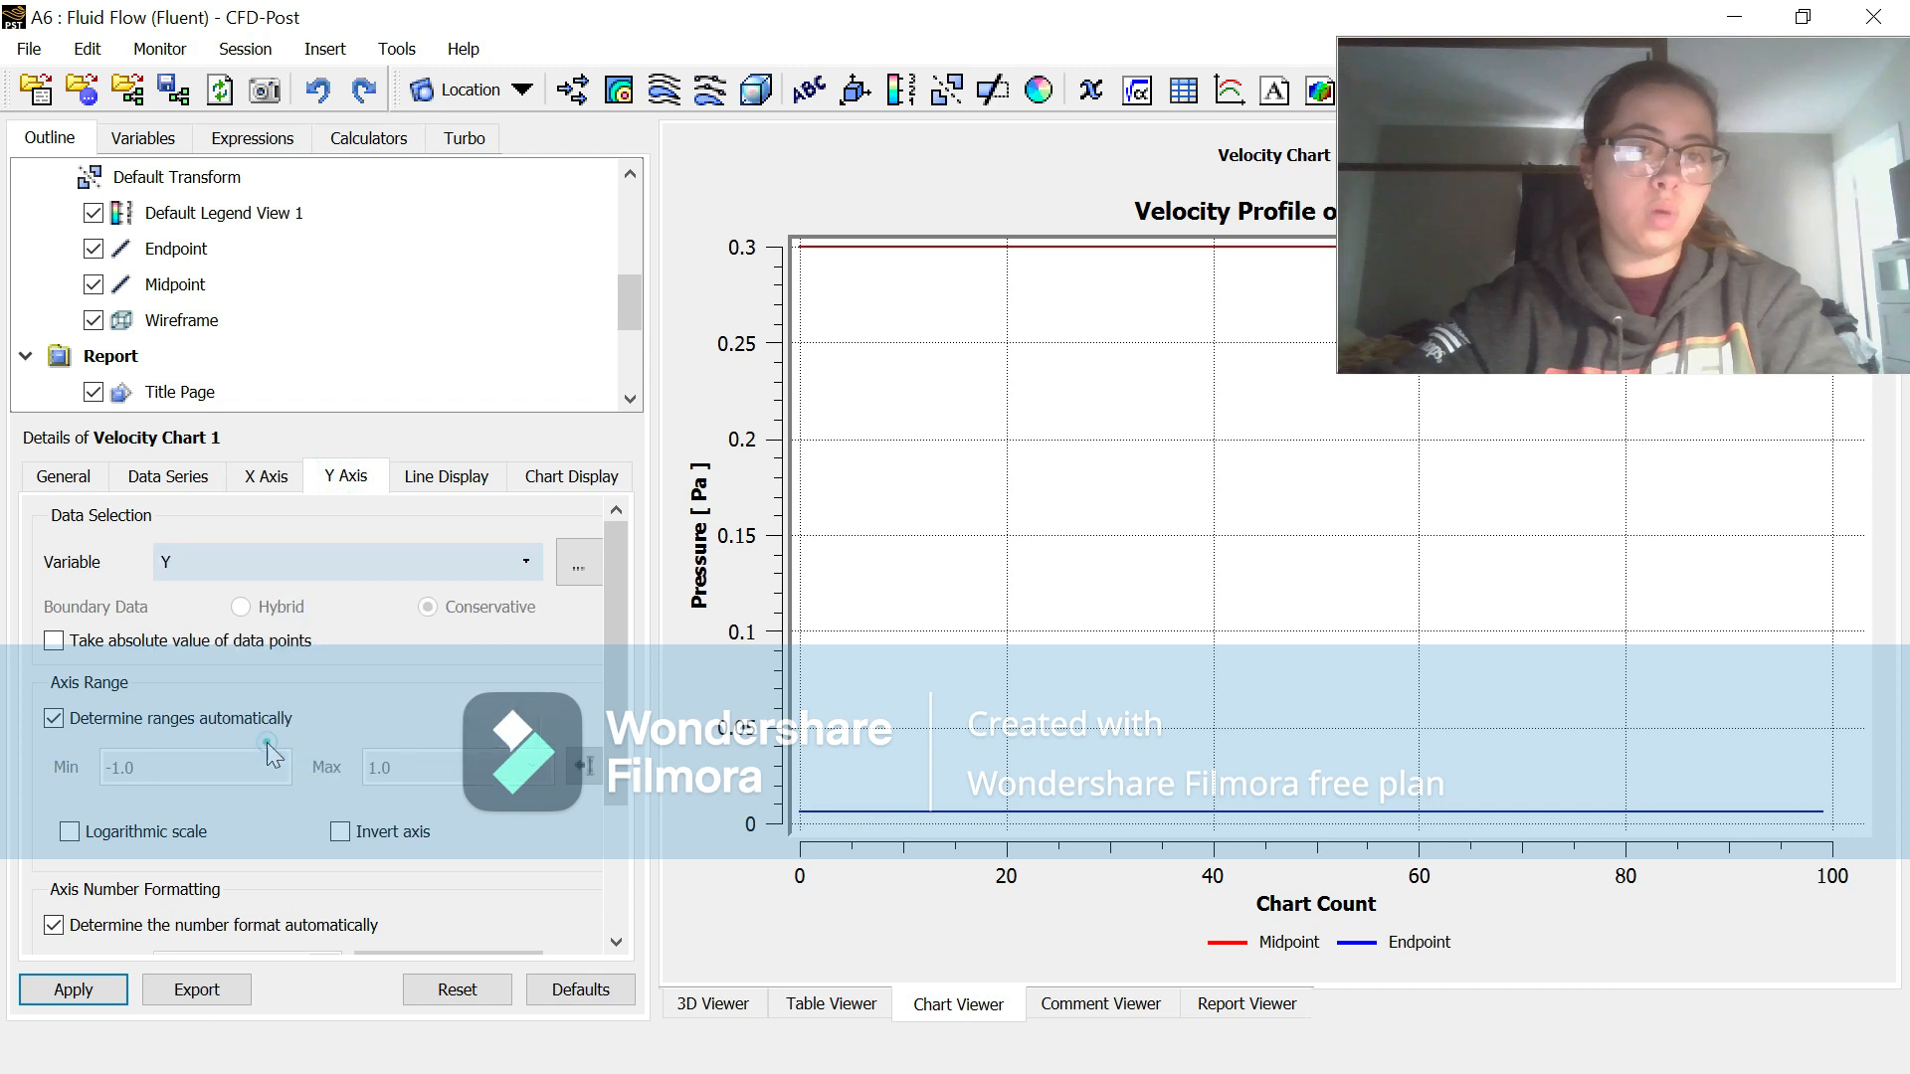
{"action": "left_click", "coordinate": [73, 990]}
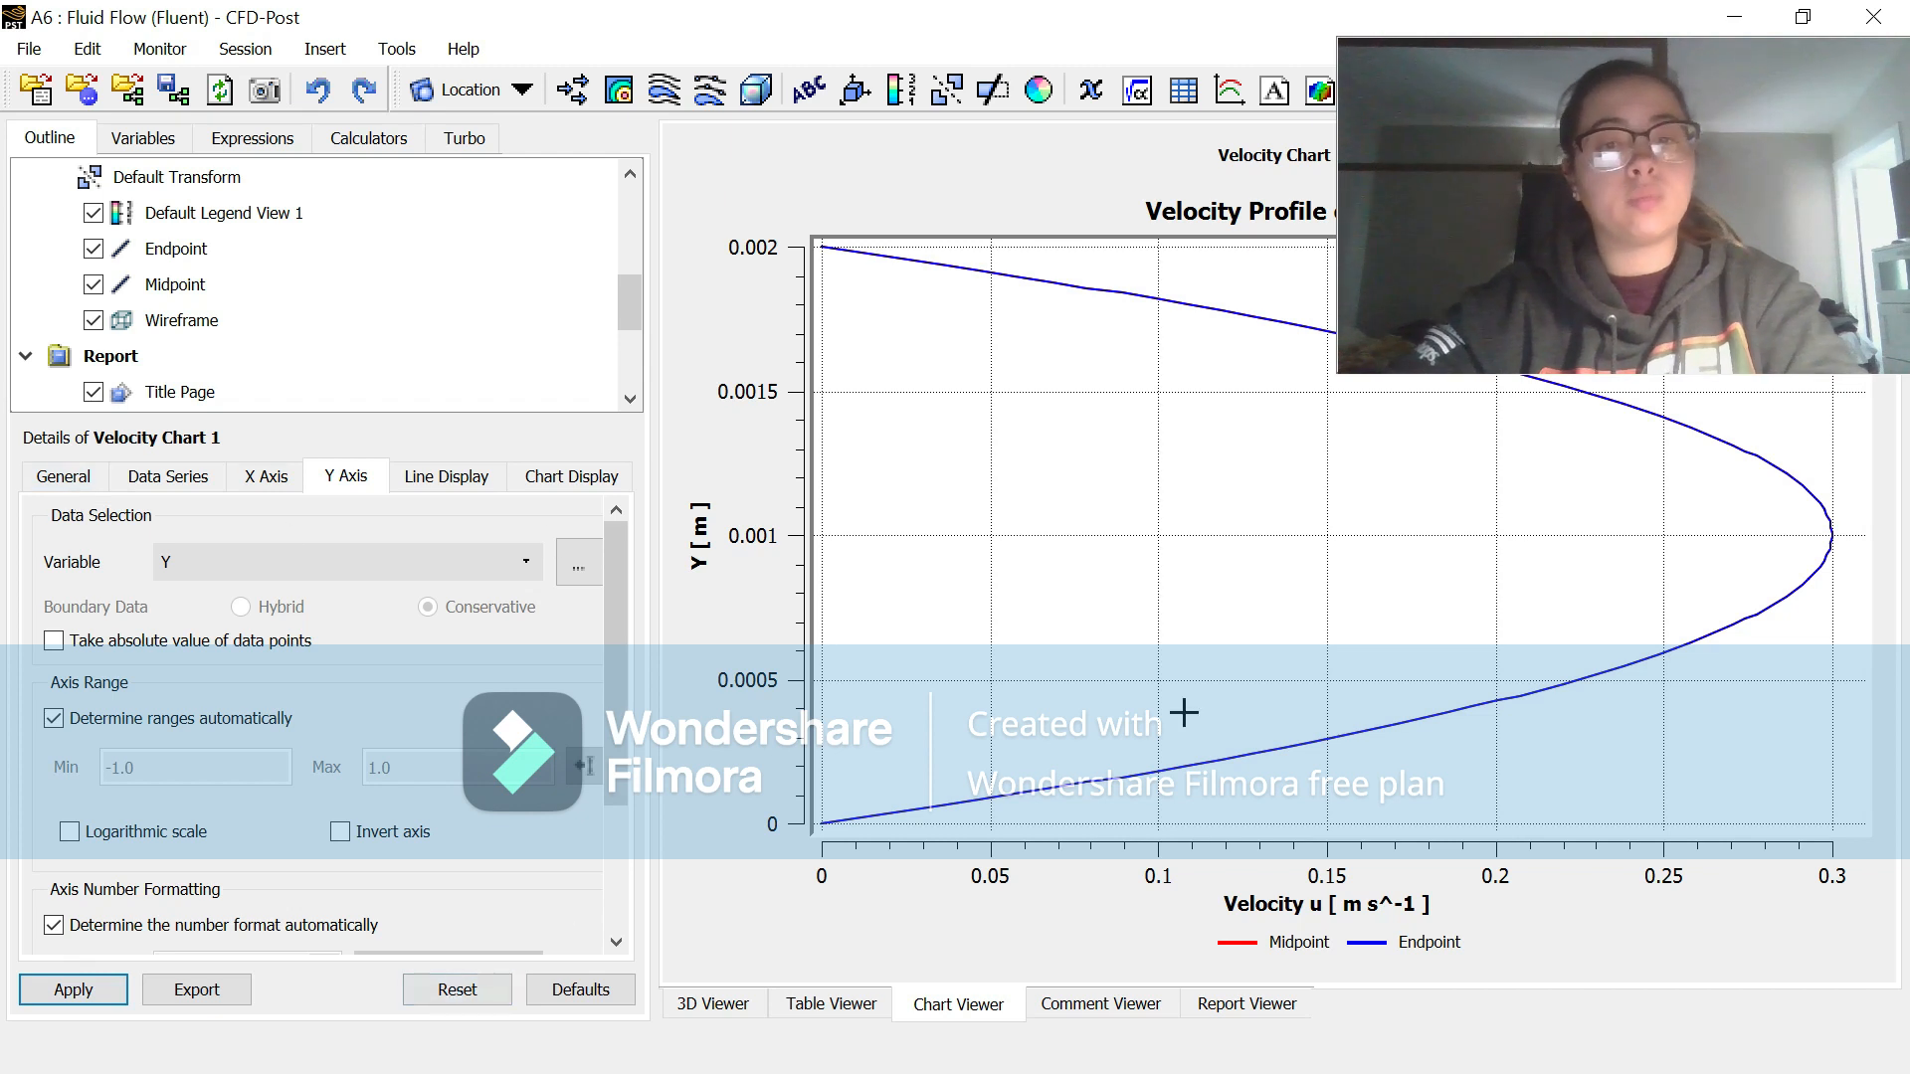
Step: Hide the Endpoint curve in the chart to check the Midpoint curve alone, and show the Endpoint curve again
{"action": "left_click", "coordinate": [458, 477]}
{"action": "left_click", "coordinate": [104, 601]}
{"action": "left_click", "coordinate": [105, 992]}
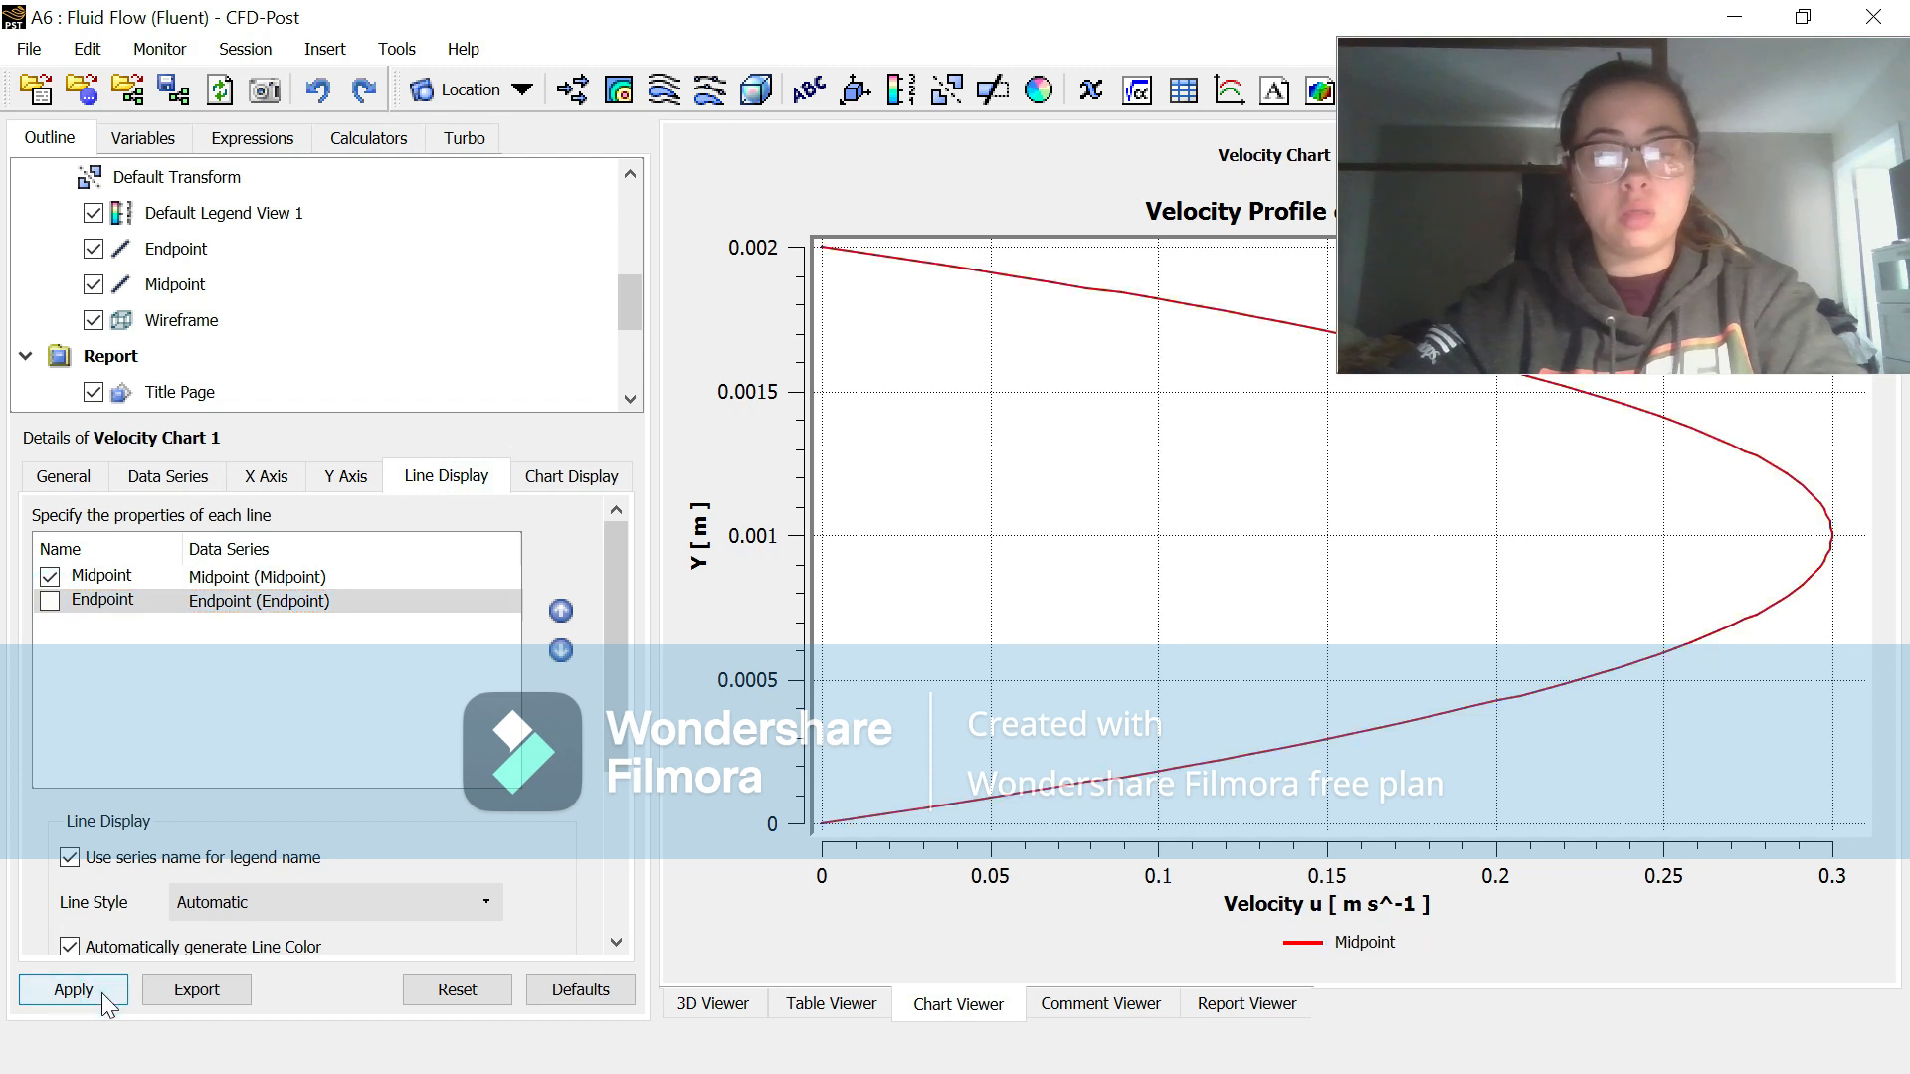
{"action": "left_click", "coordinate": [50, 601]}
{"action": "left_click", "coordinate": [78, 993]}
Step: Switch to the 3D view of the channel and display Contour 1 to examine where the flow develops
{"action": "left_click", "coordinate": [714, 1006]}
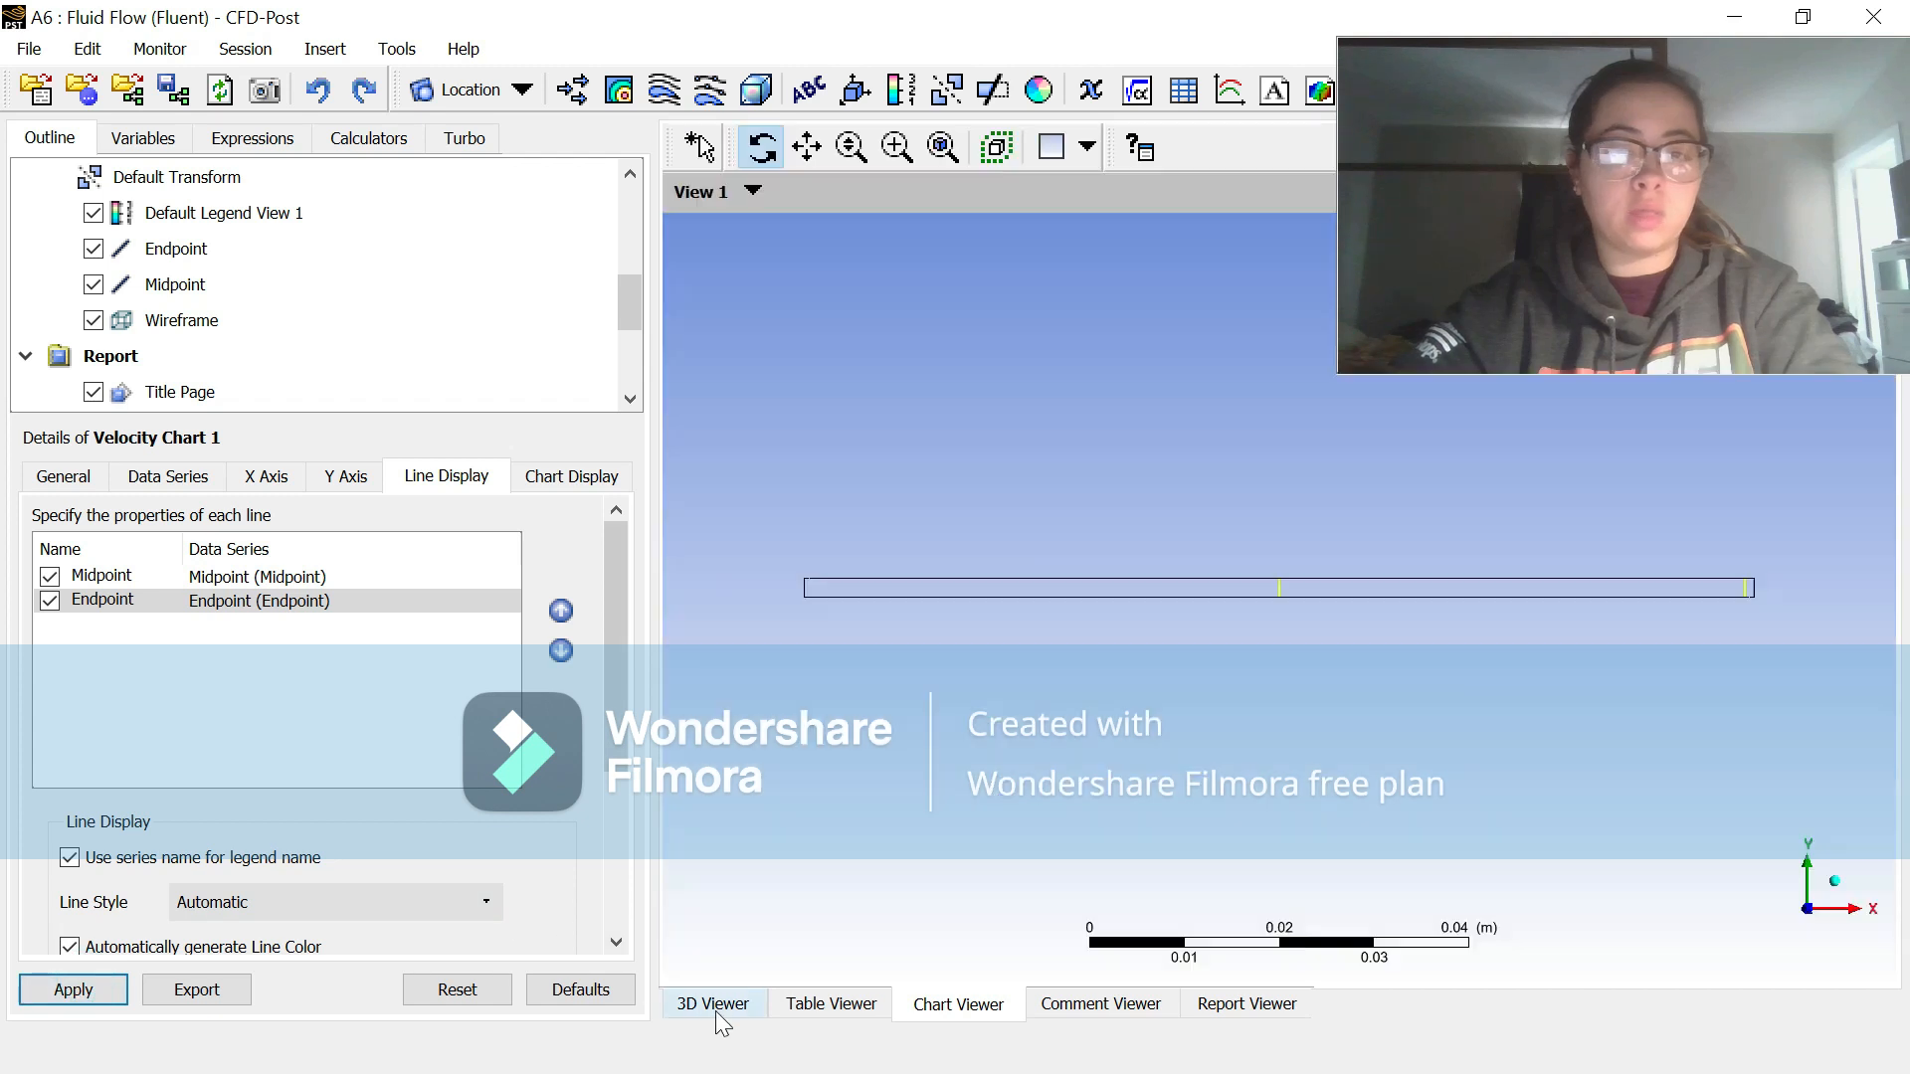
{"action": "scroll", "coordinate": [241, 256], "scroll_direction": "up", "scroll_amount": 2}
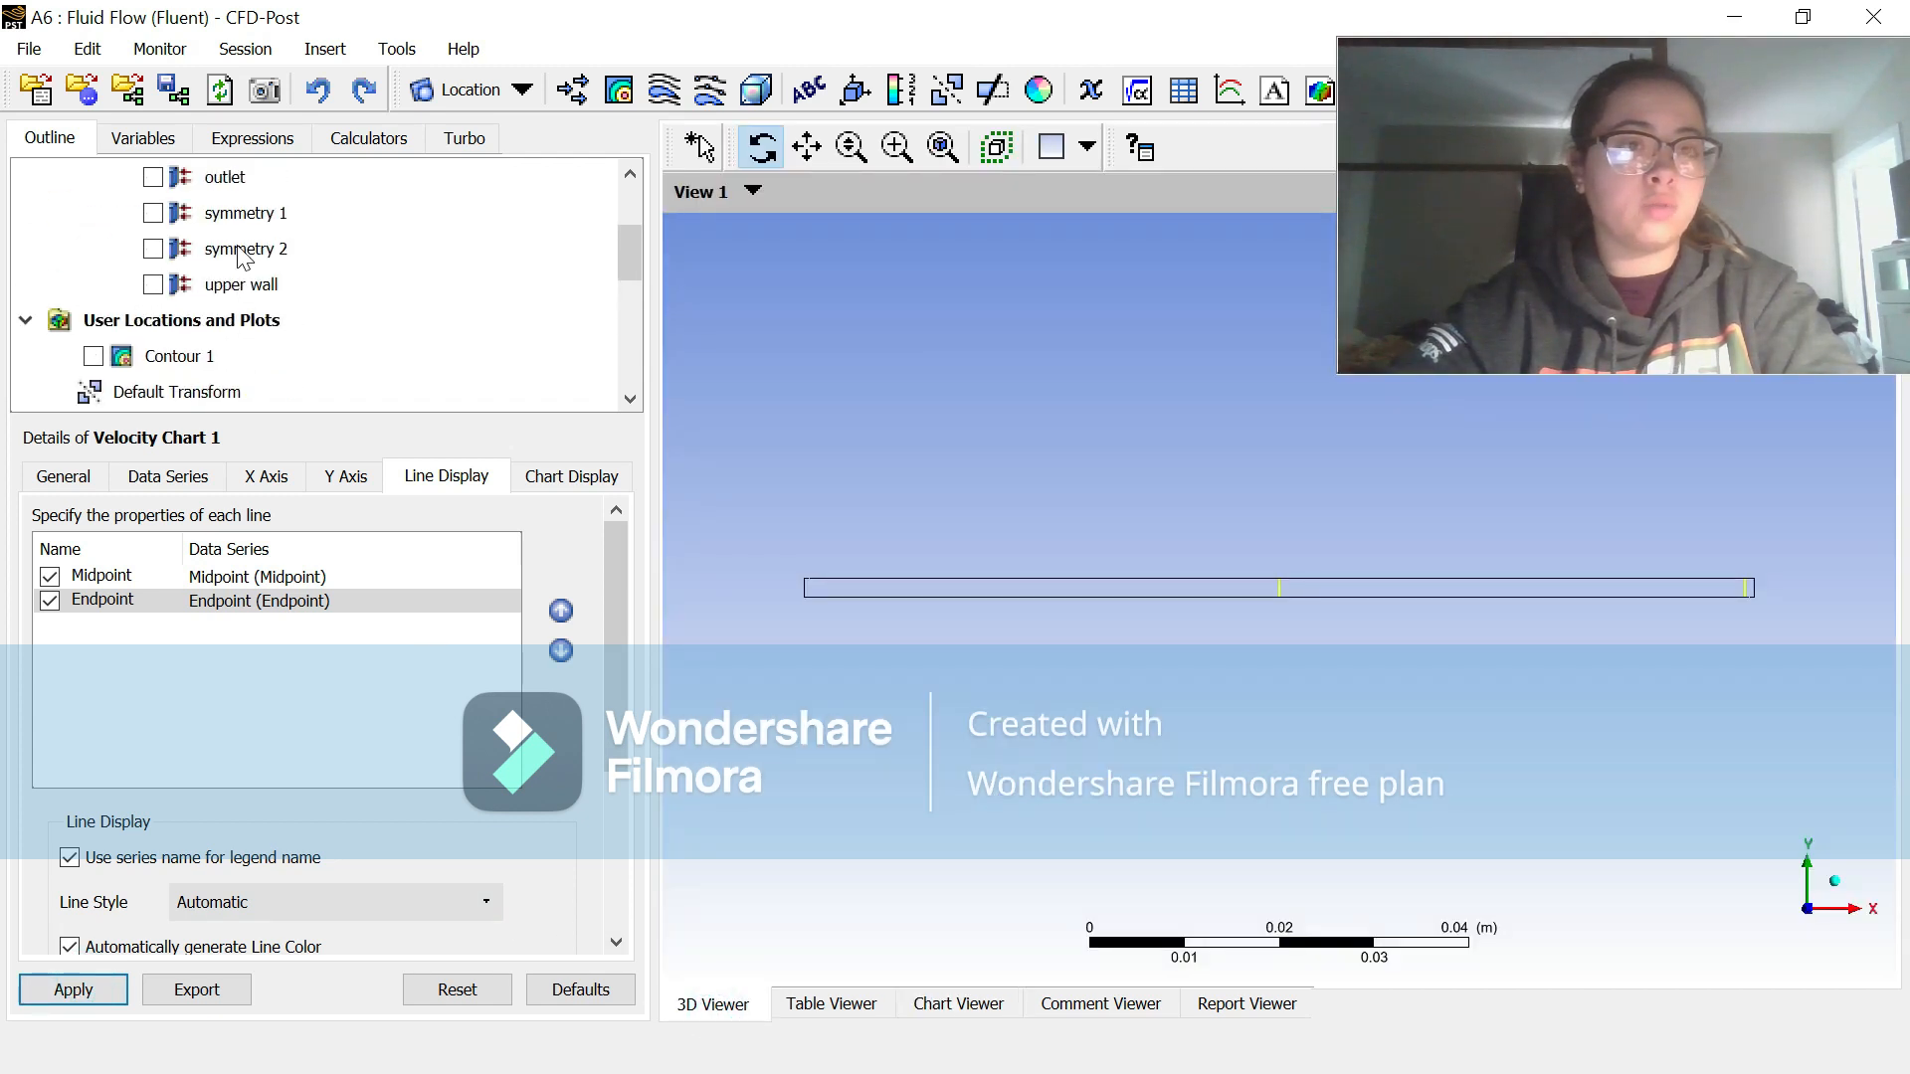
{"action": "left_click", "coordinate": [94, 356]}
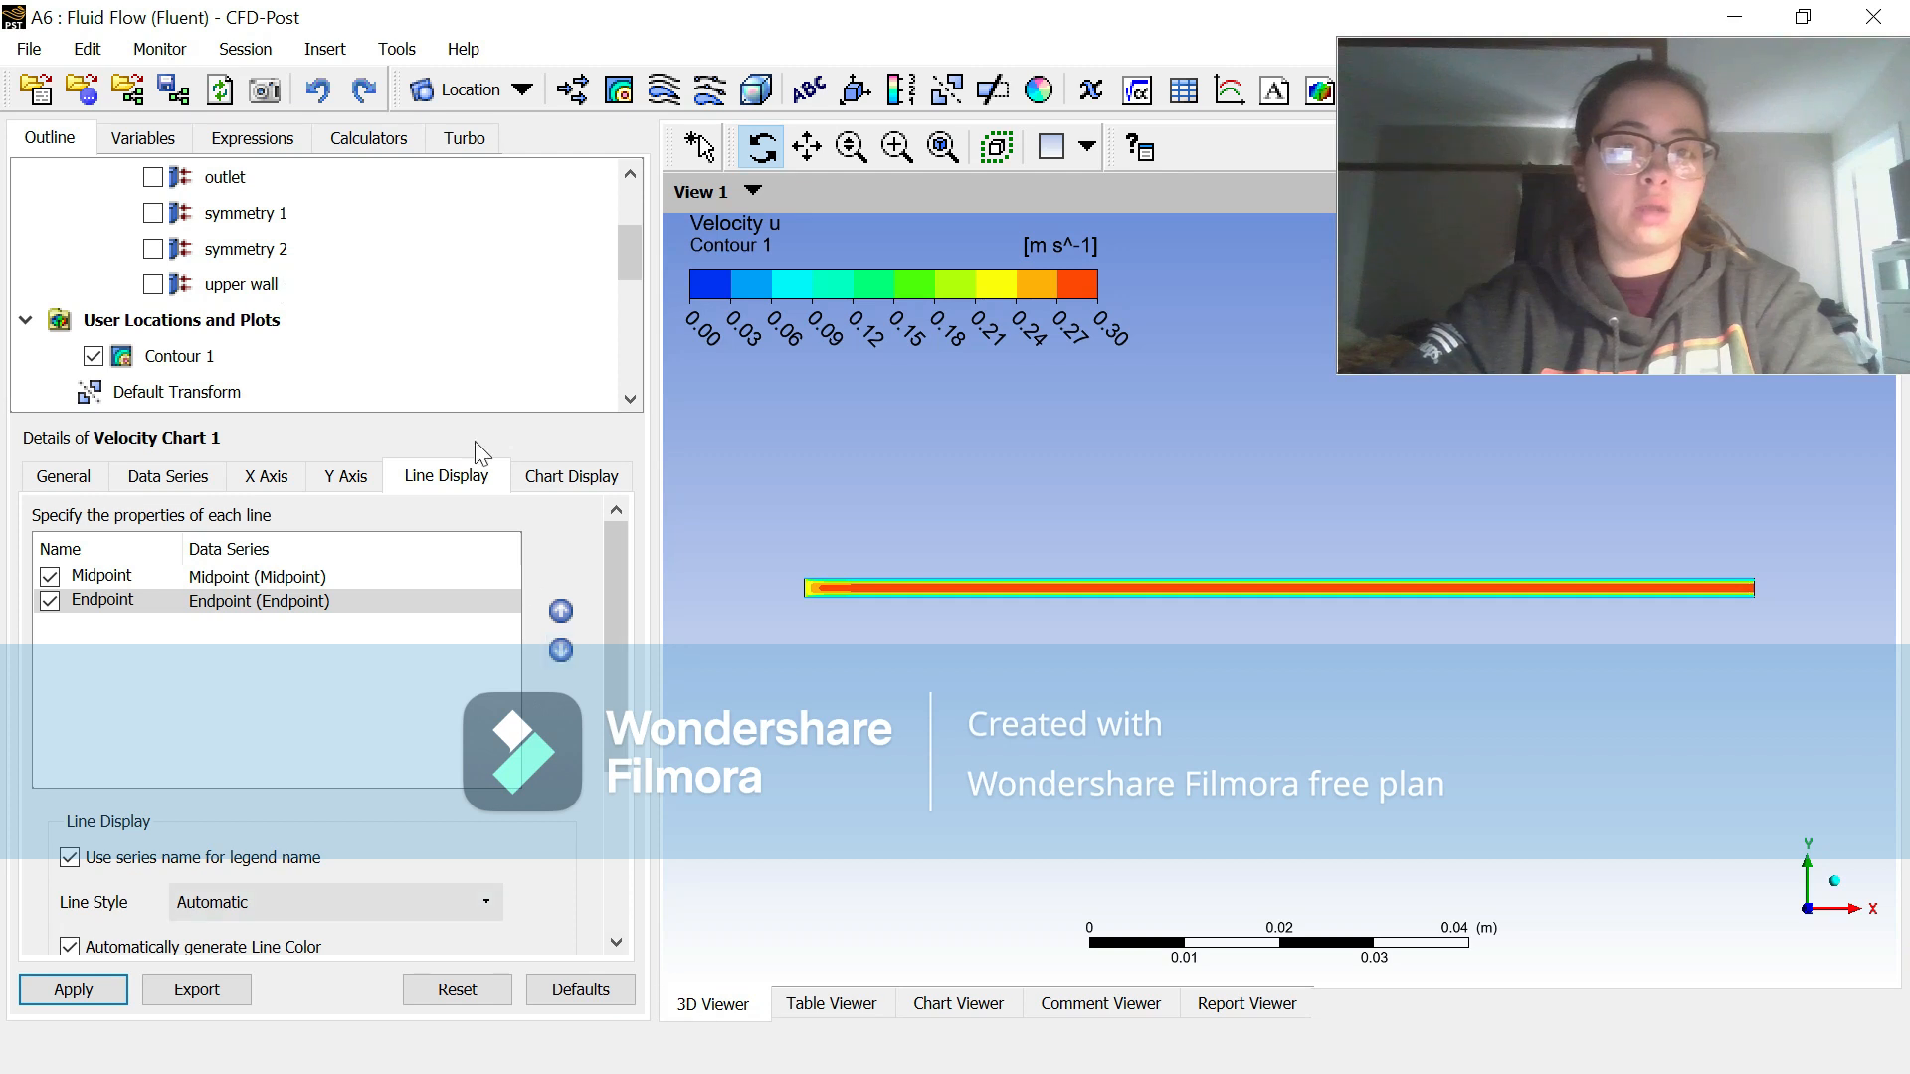
Step: Insert a line location named Underdeveloped
{"action": "scroll", "coordinate": [400, 347], "scroll_direction": "up", "scroll_amount": 2}
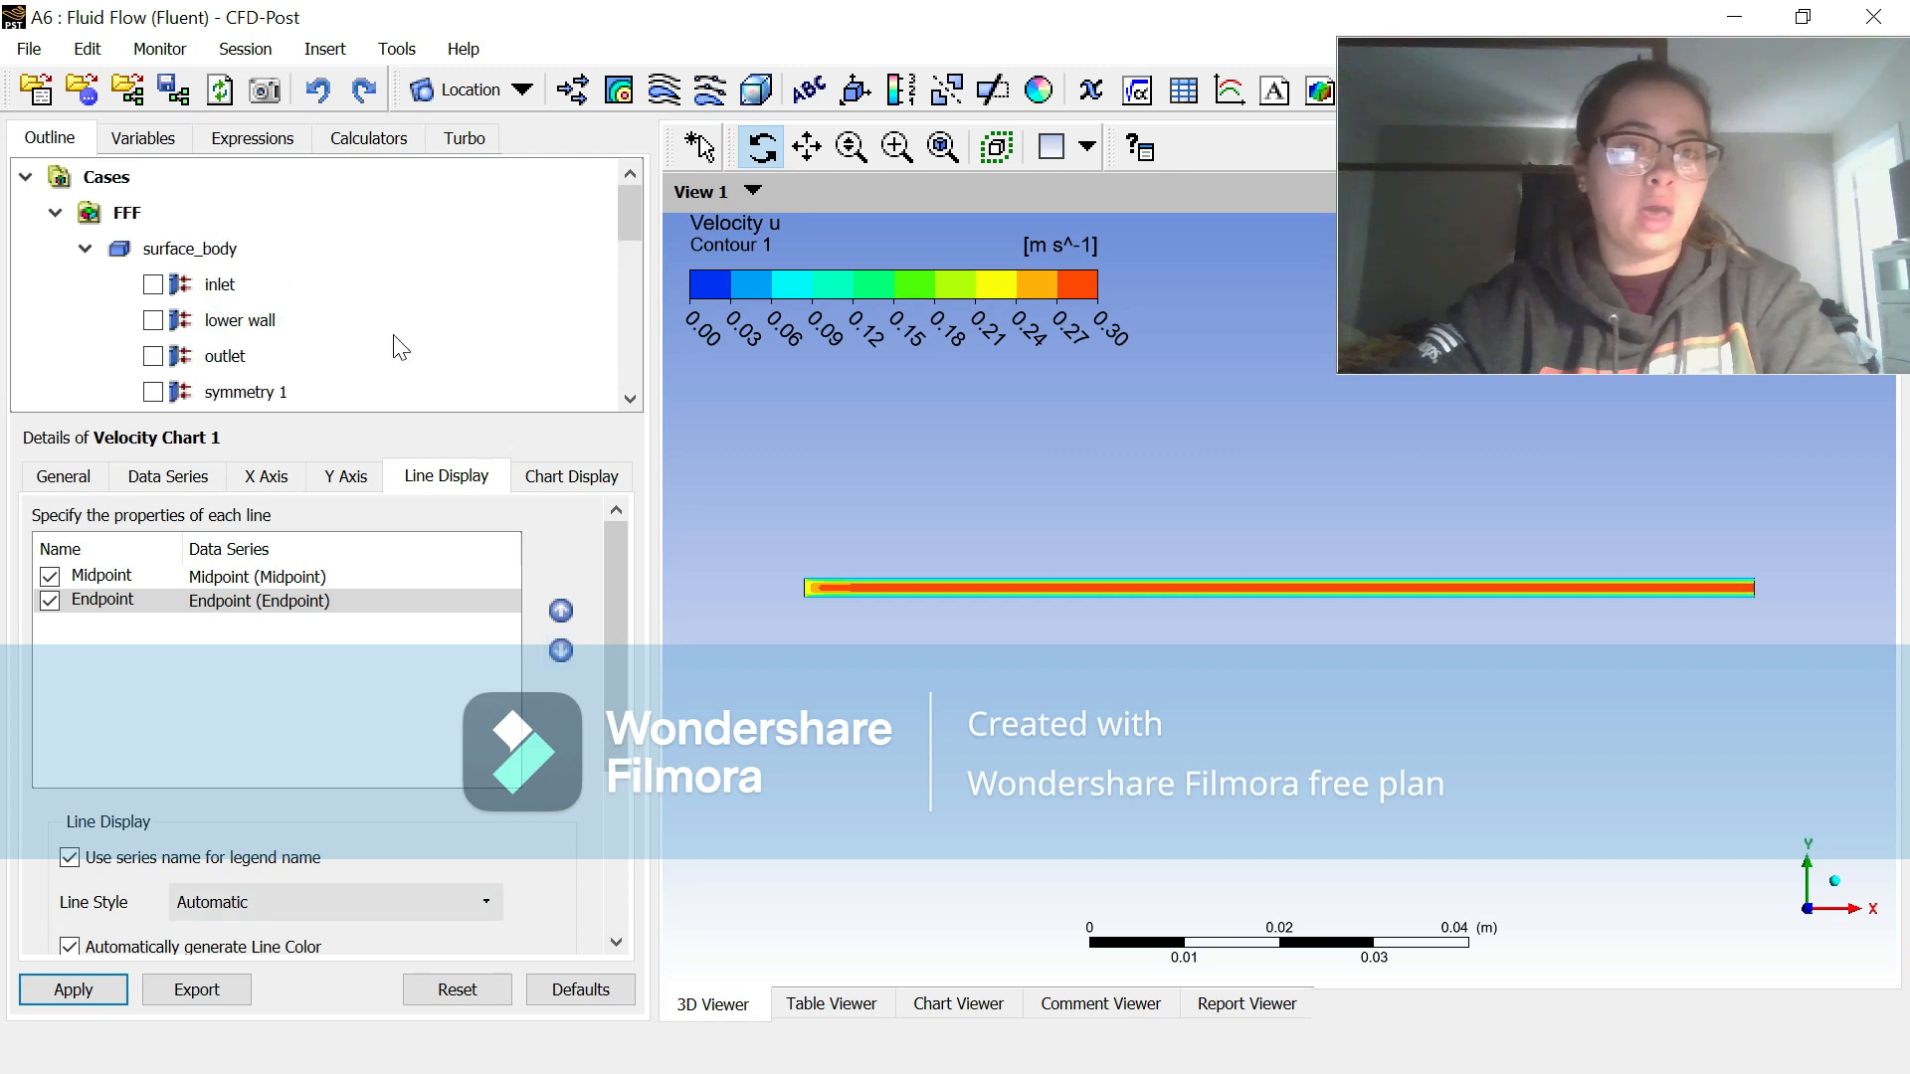
{"action": "left_click", "coordinate": [325, 48]}
{"action": "mouse_move", "coordinate": [409, 97]}
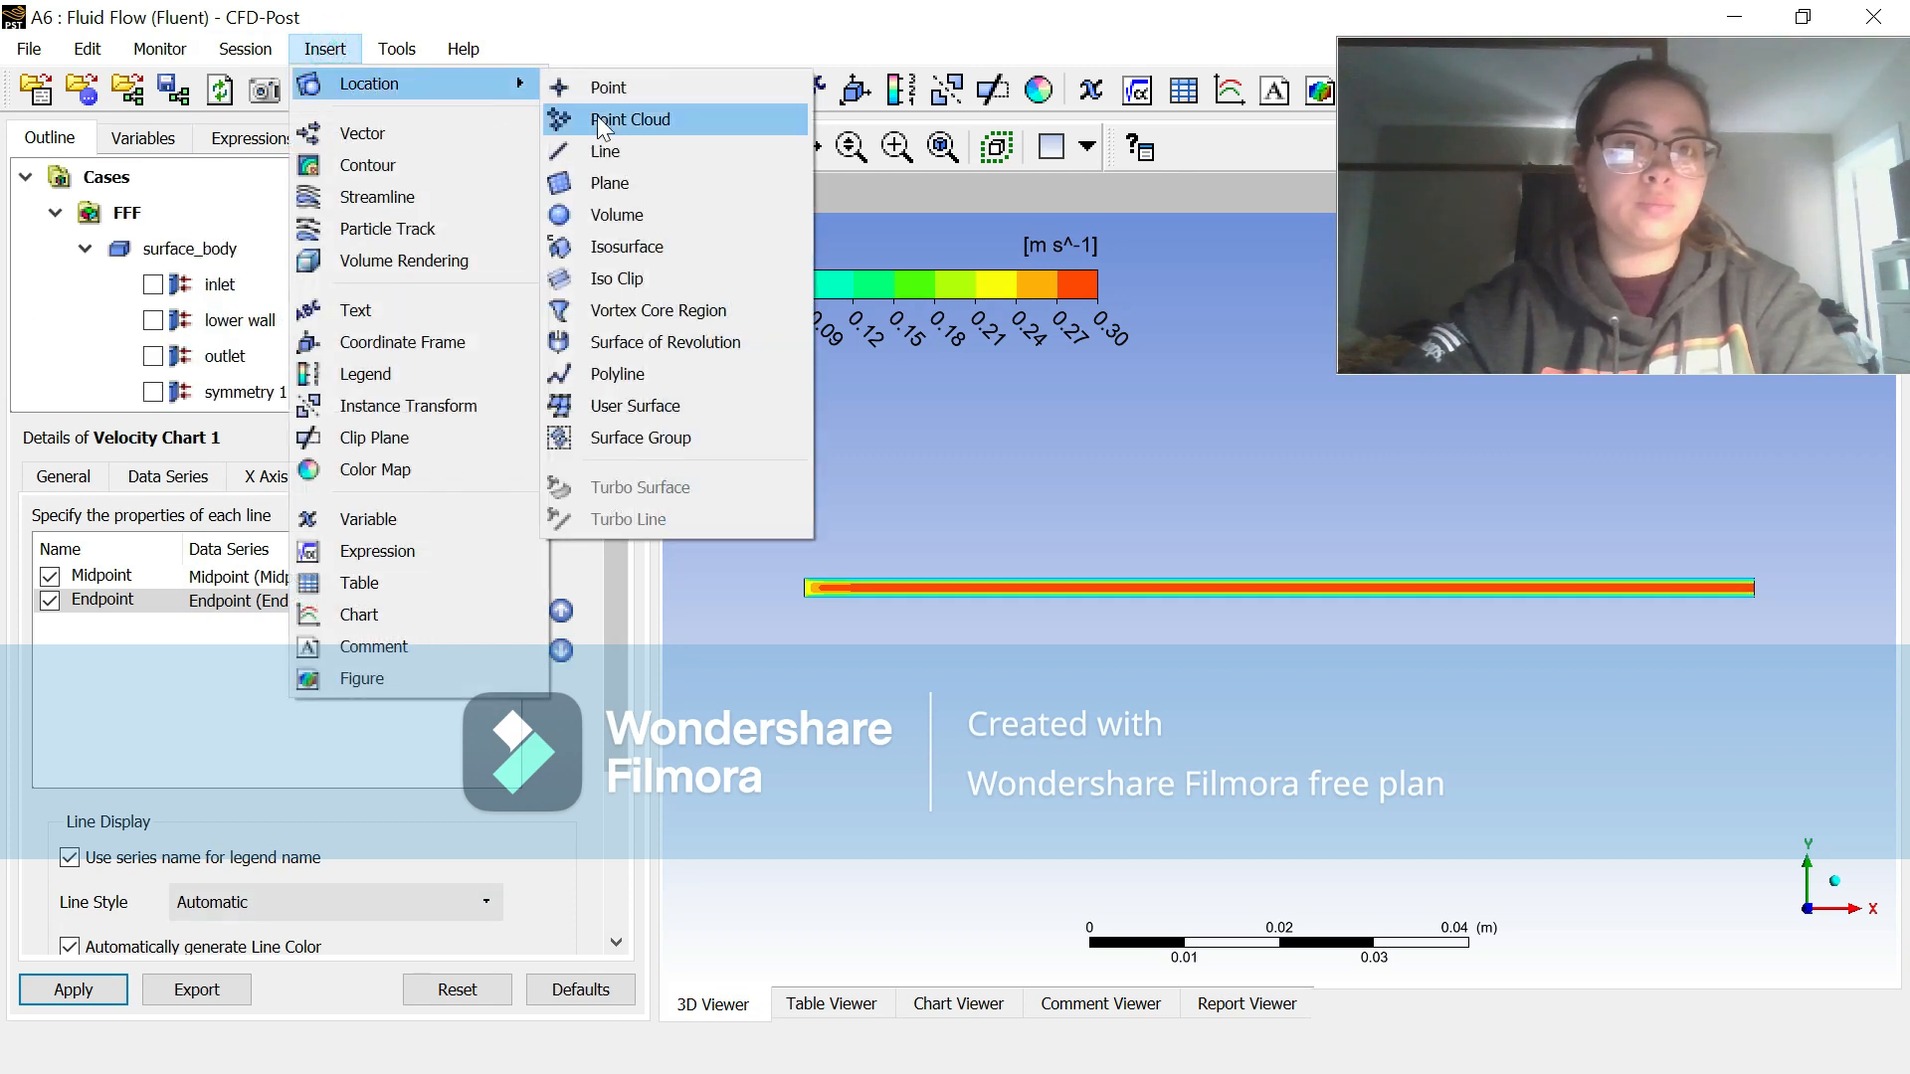
{"action": "left_click", "coordinate": [606, 152]}
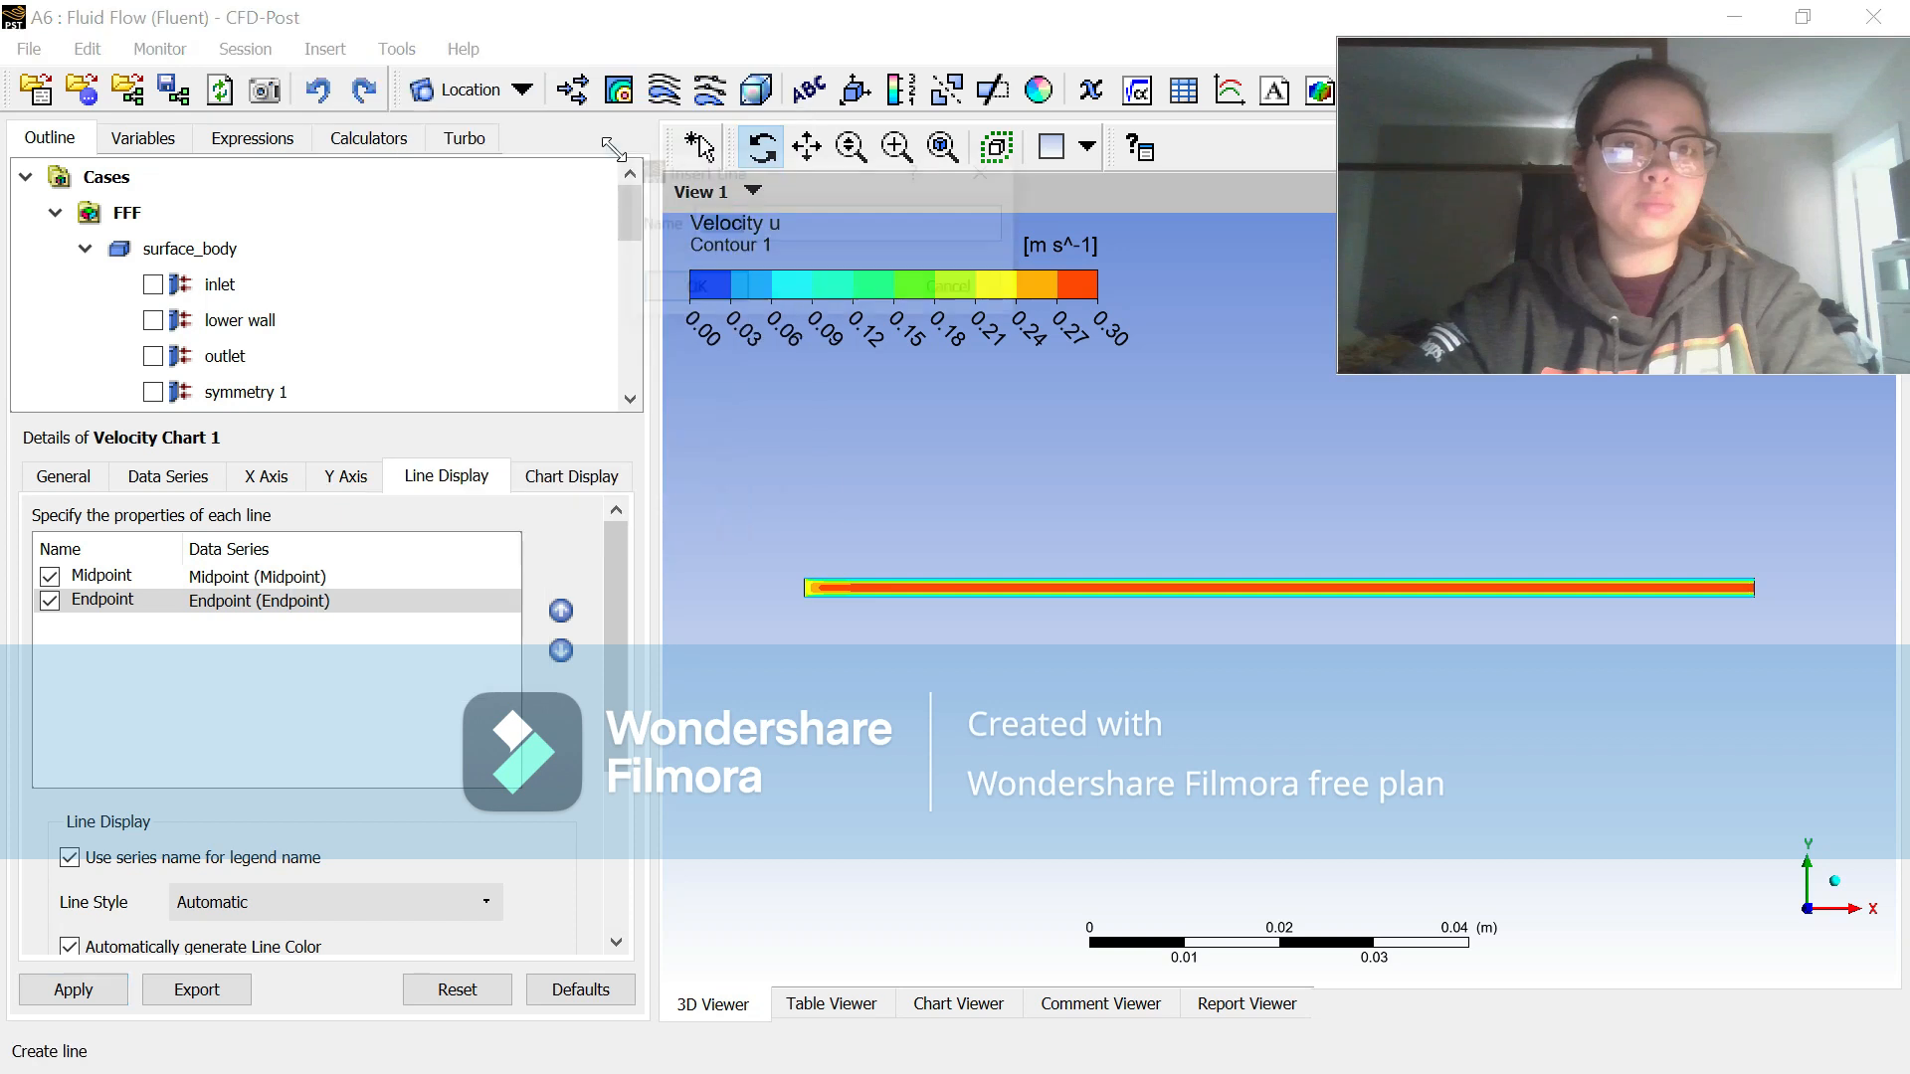
{"action": "type", "text": "Underdeveloped"}
{"action": "left_click", "coordinate": [692, 290]}
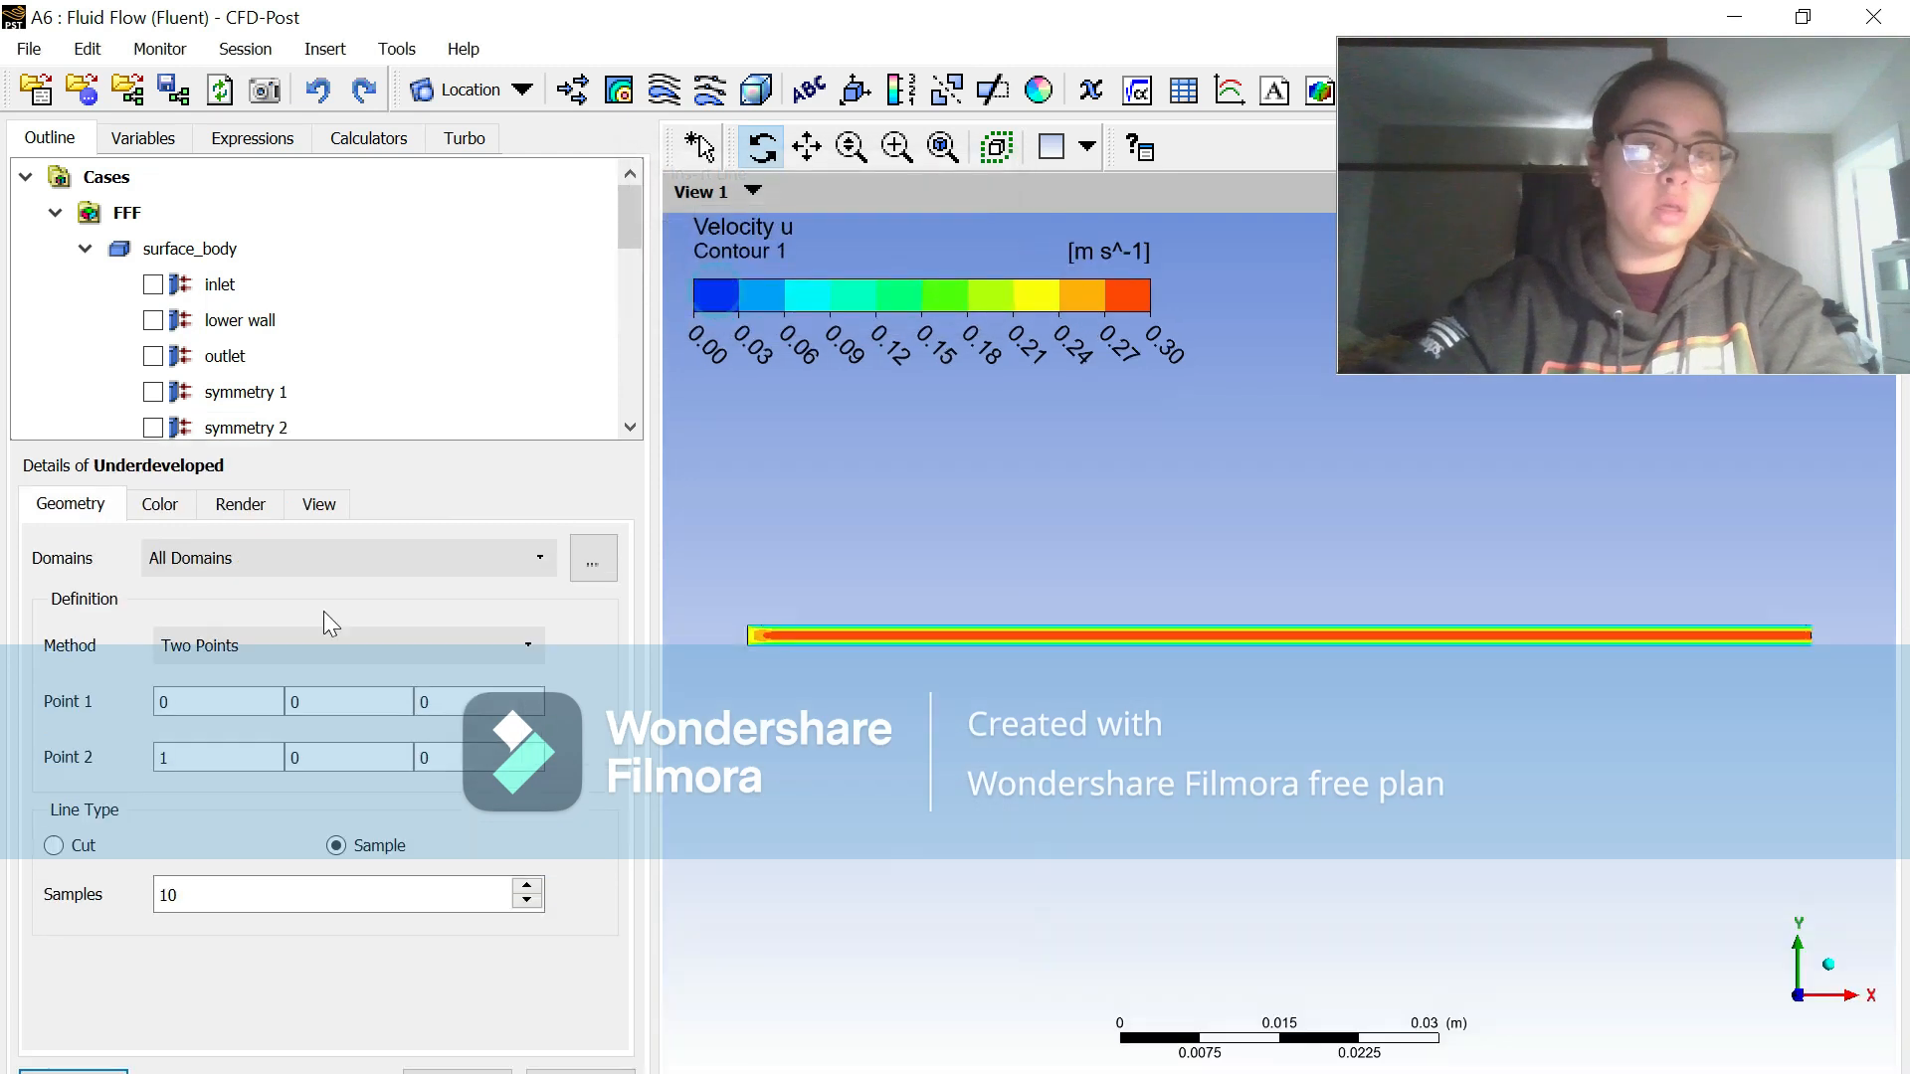
Step: Hide Contour 1 while defining the Underdeveloped line from (0.001, 0, 0) to (0.001, 0.002, 0) with 100 samples, and show the contour again
{"action": "left_click", "coordinate": [251, 702]}
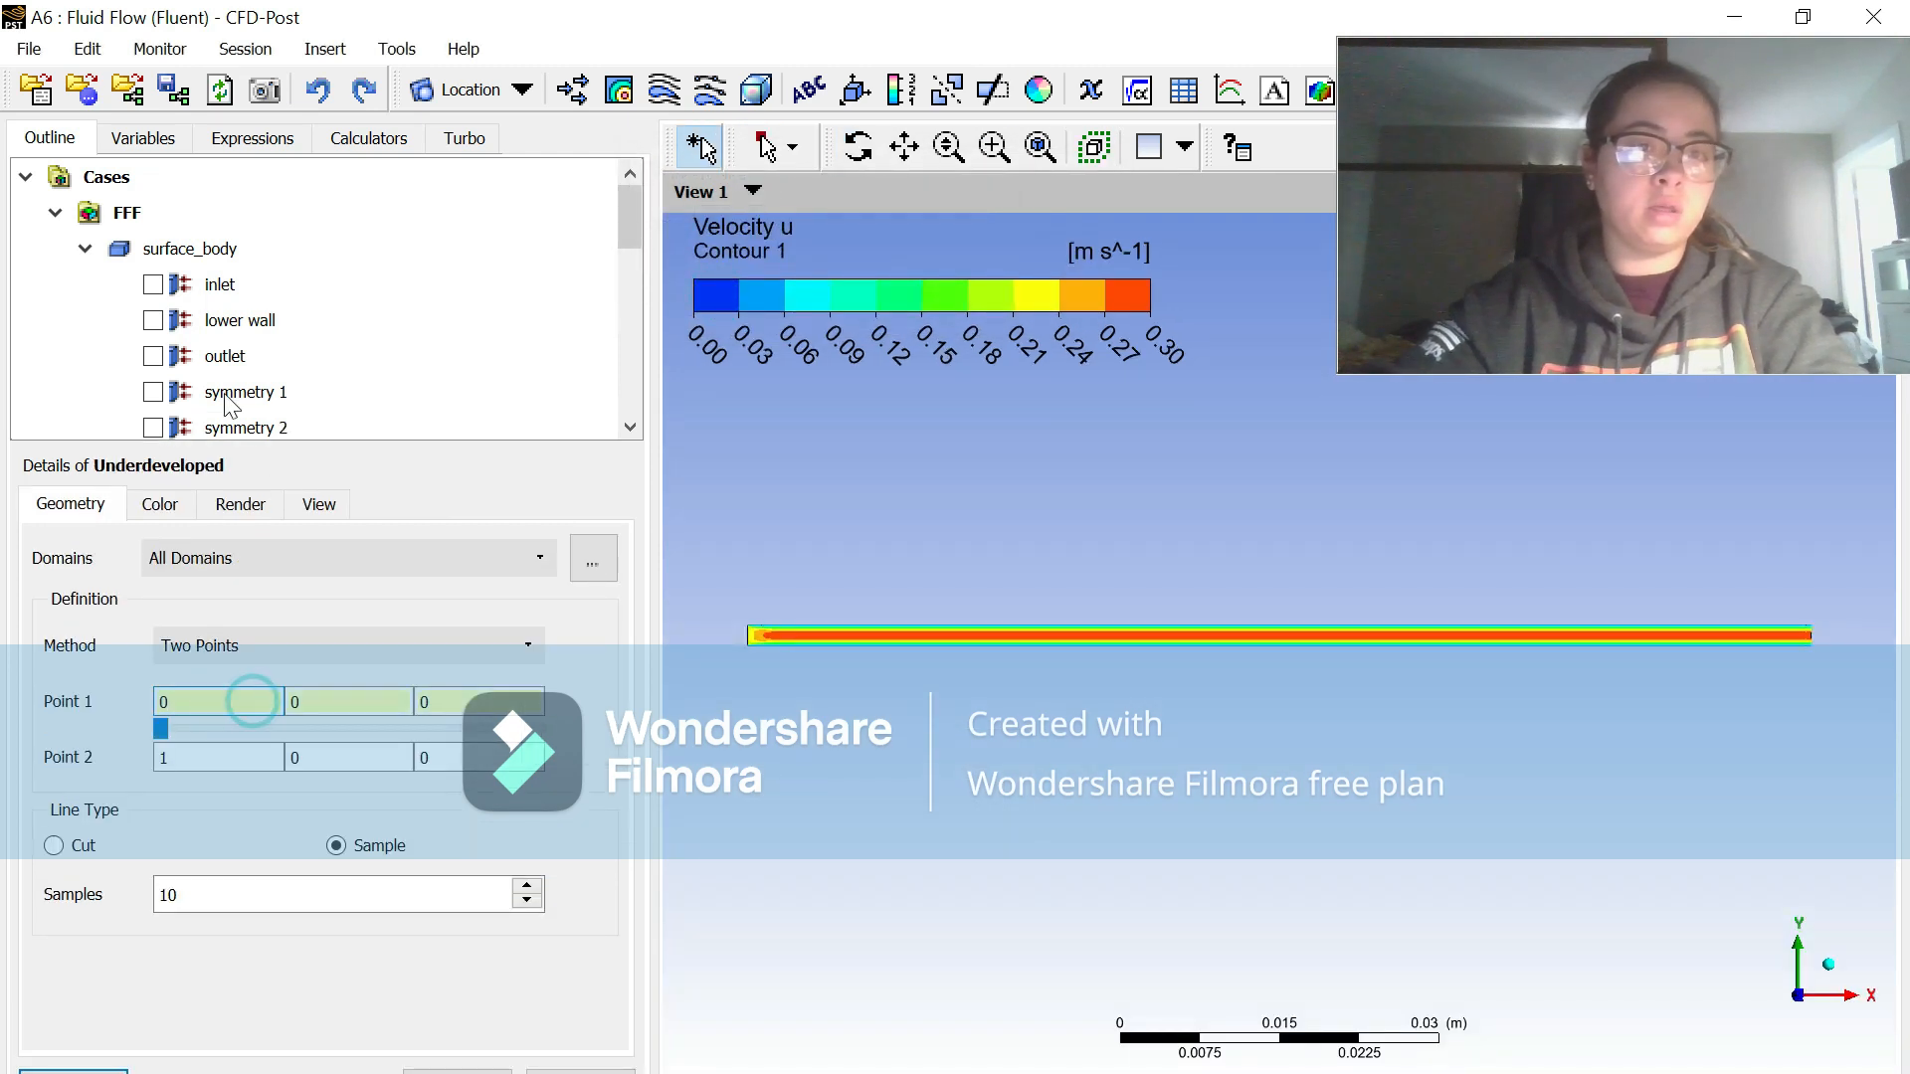
{"action": "scroll", "coordinate": [196, 327], "scroll_direction": "down", "scroll_amount": 5}
{"action": "left_click", "coordinate": [92, 213]}
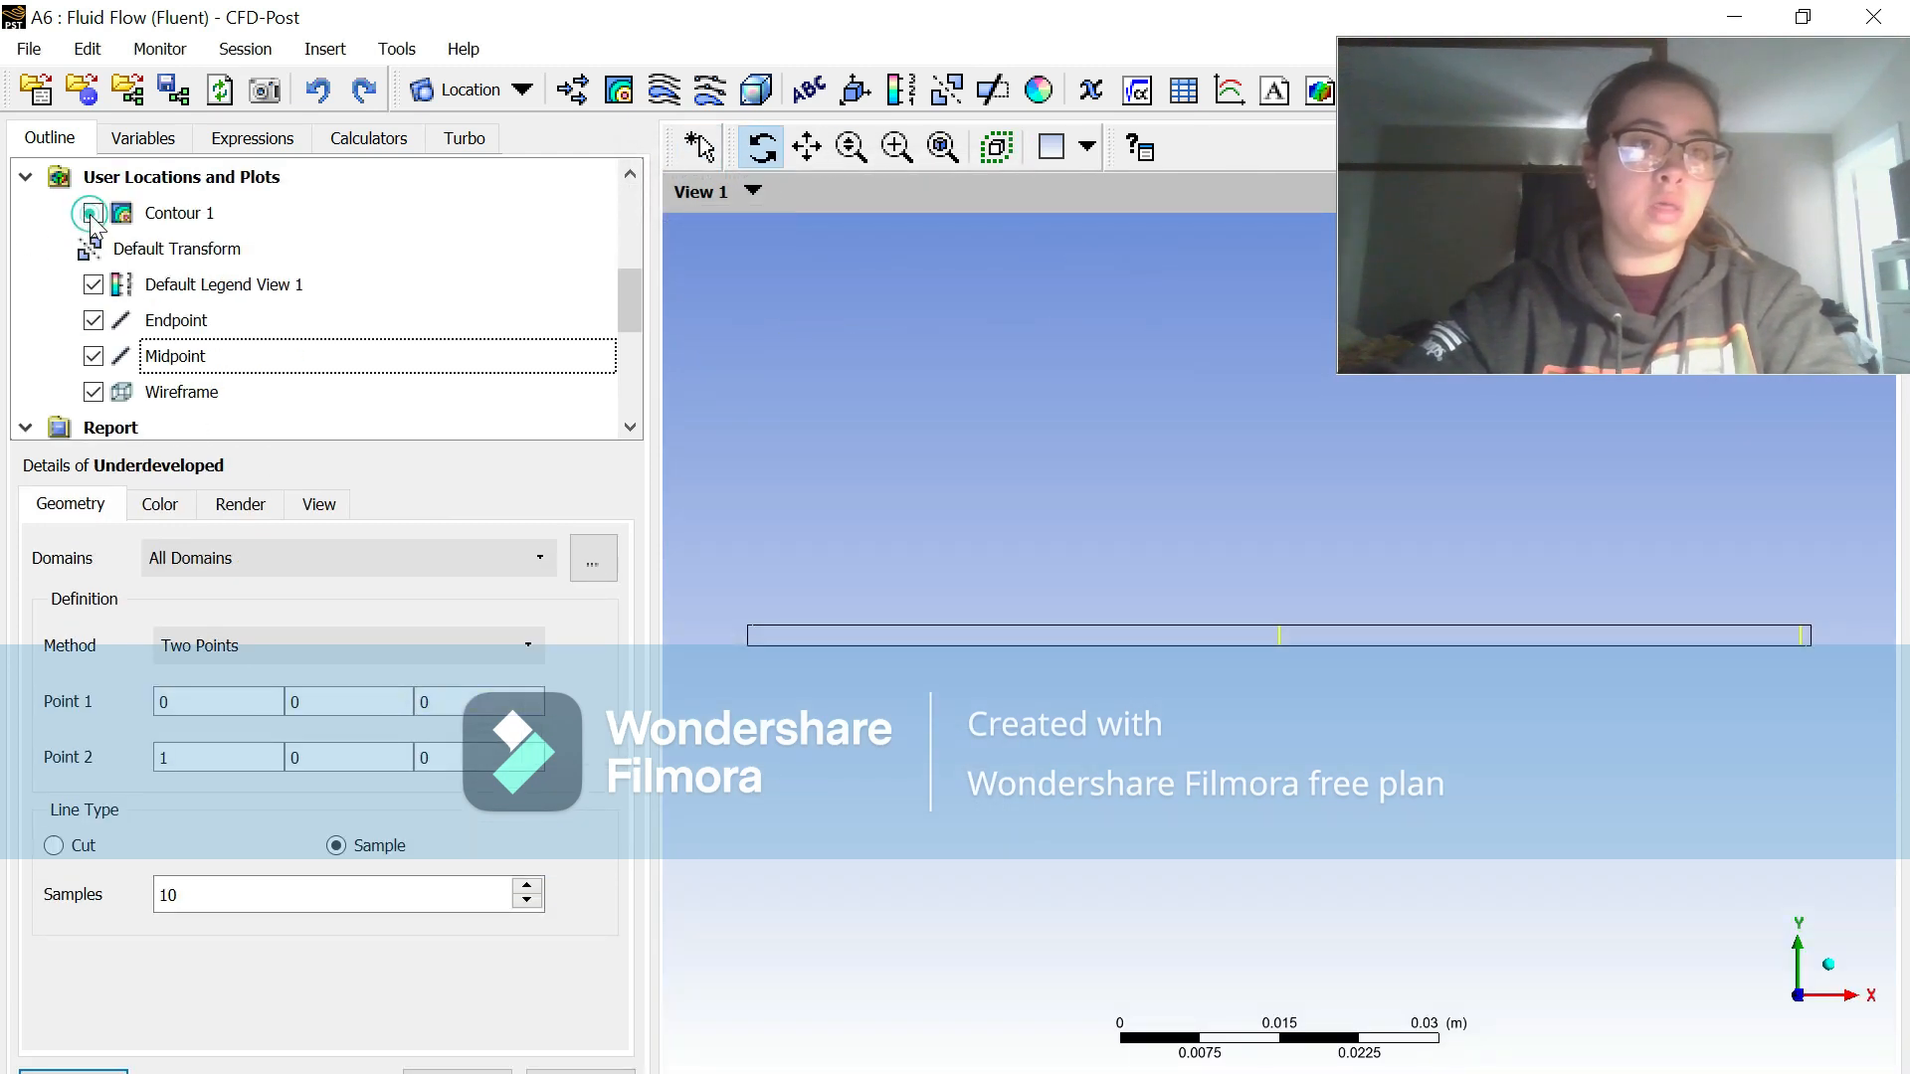
{"action": "left_click", "coordinate": [216, 707]}
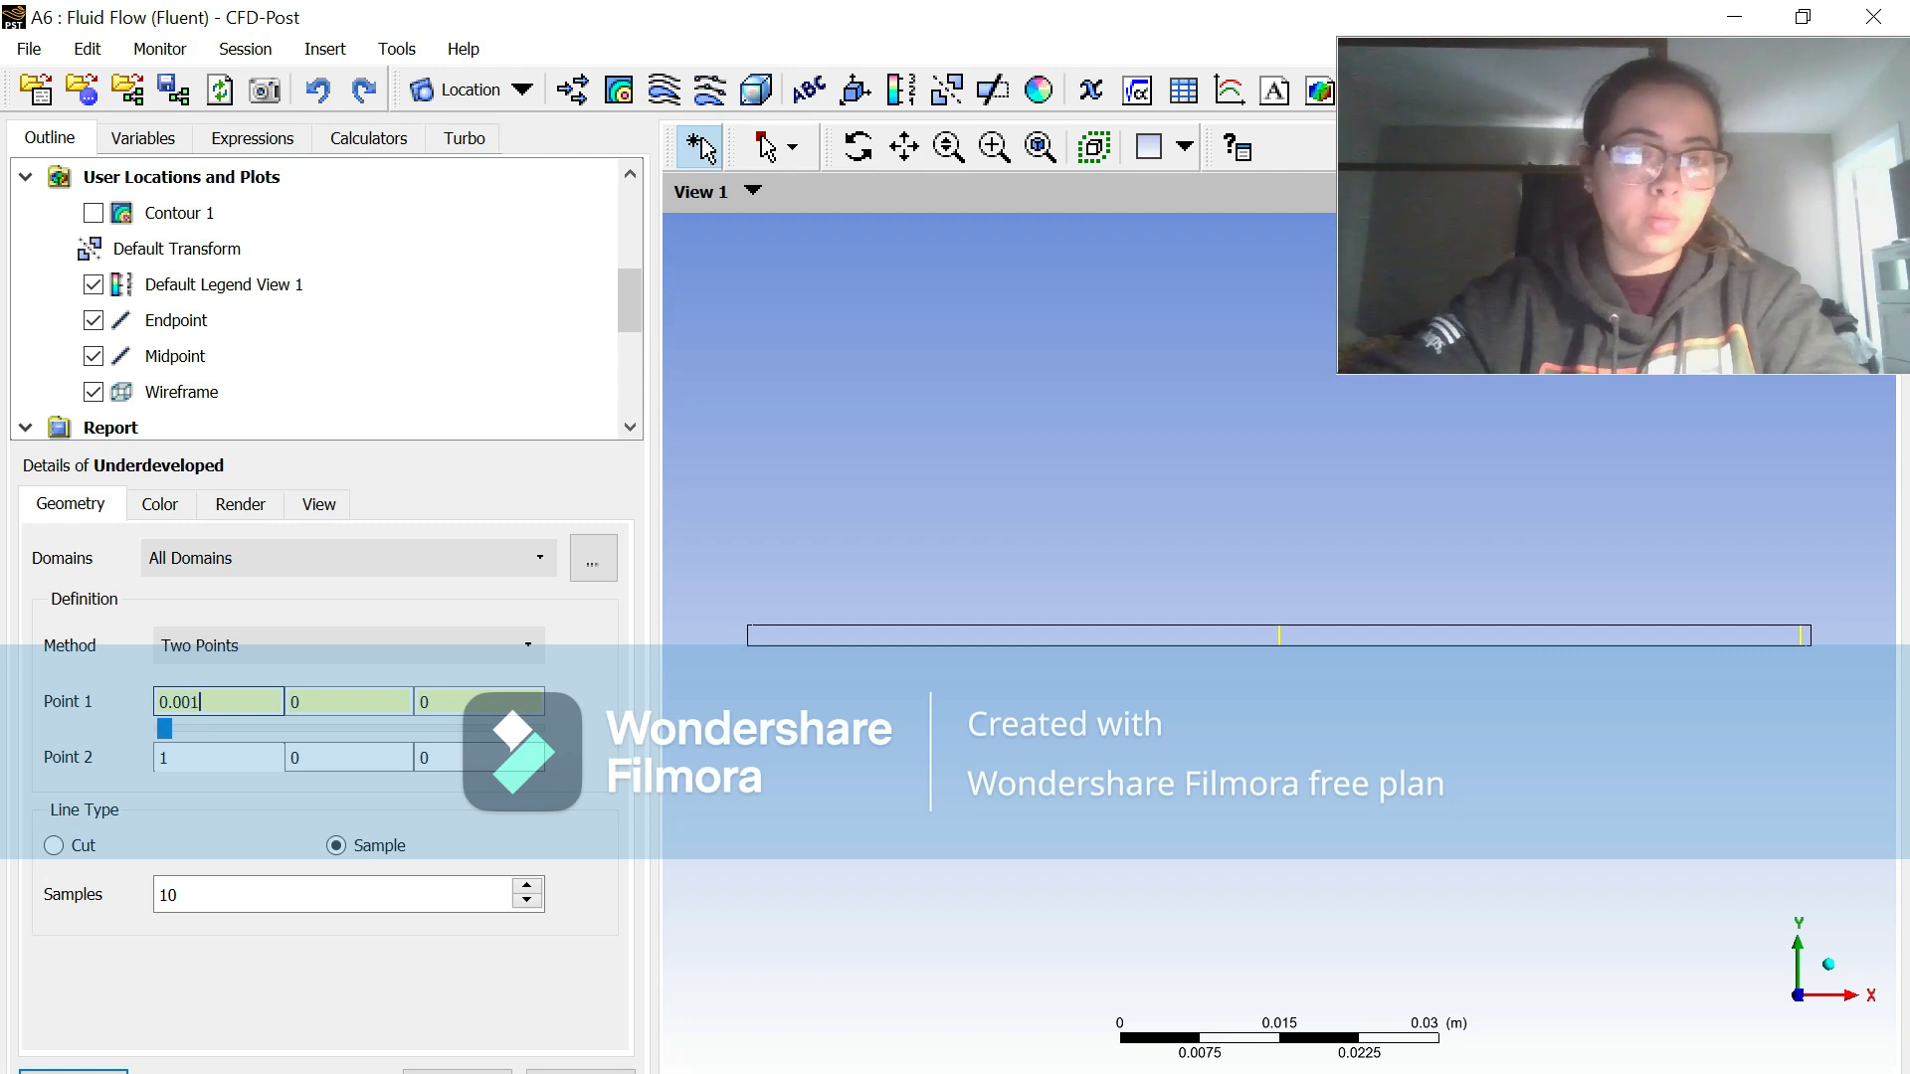
{"action": "left_click", "coordinate": [216, 756]}
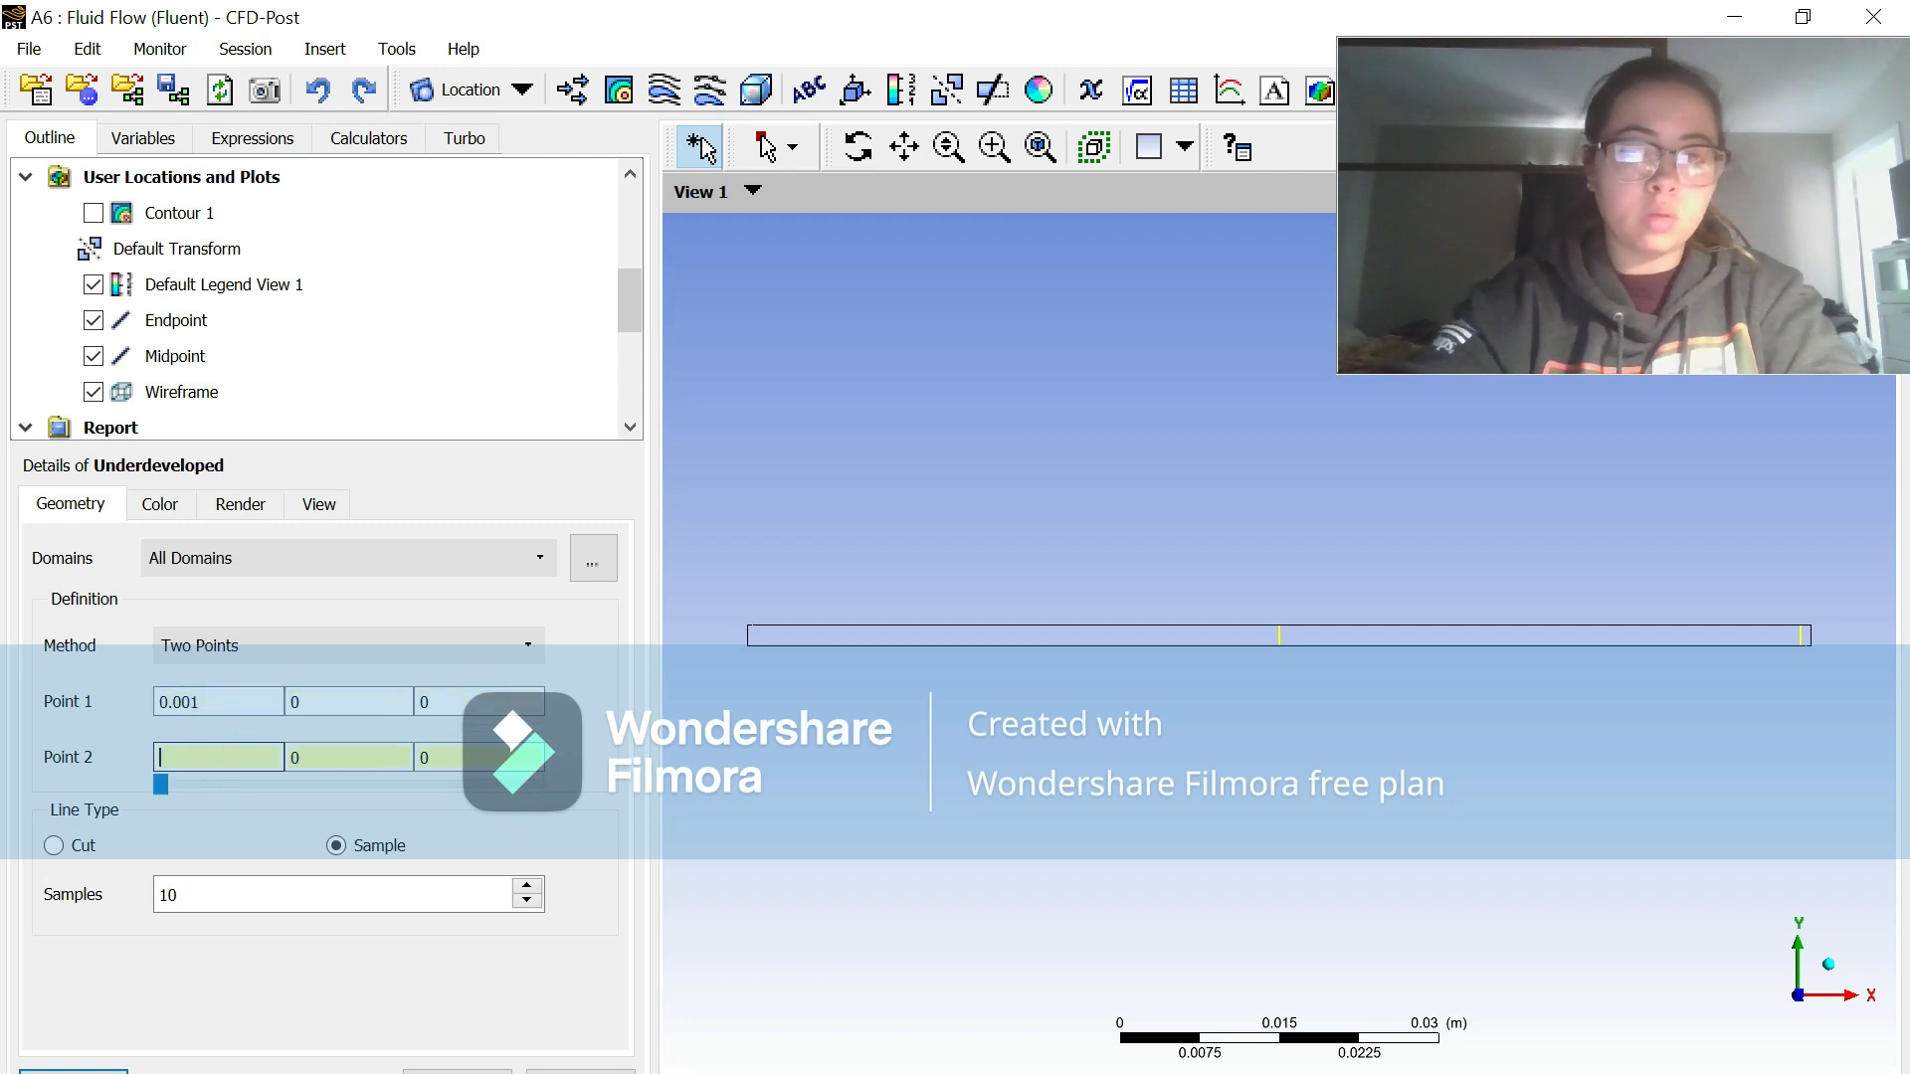
{"action": "left_click", "coordinate": [333, 757]}
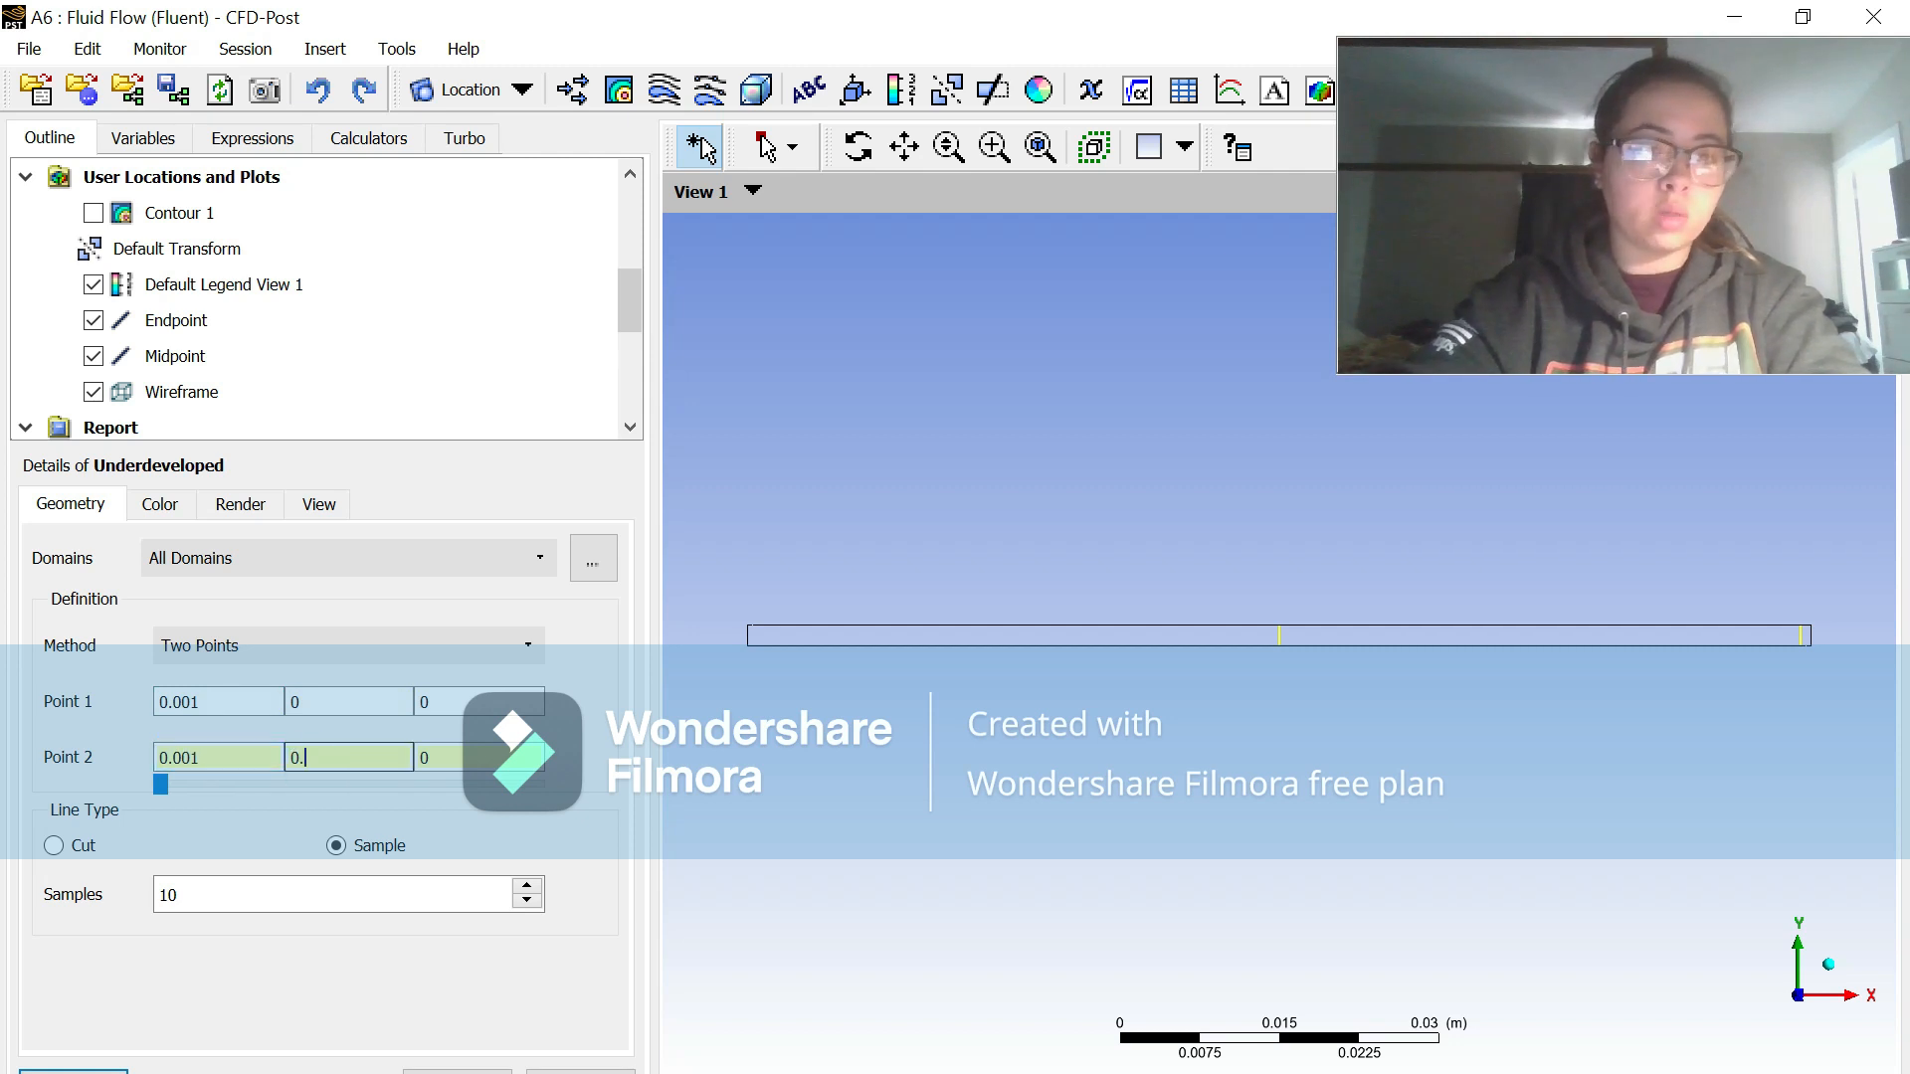
{"action": "left_click", "coordinate": [298, 888]}
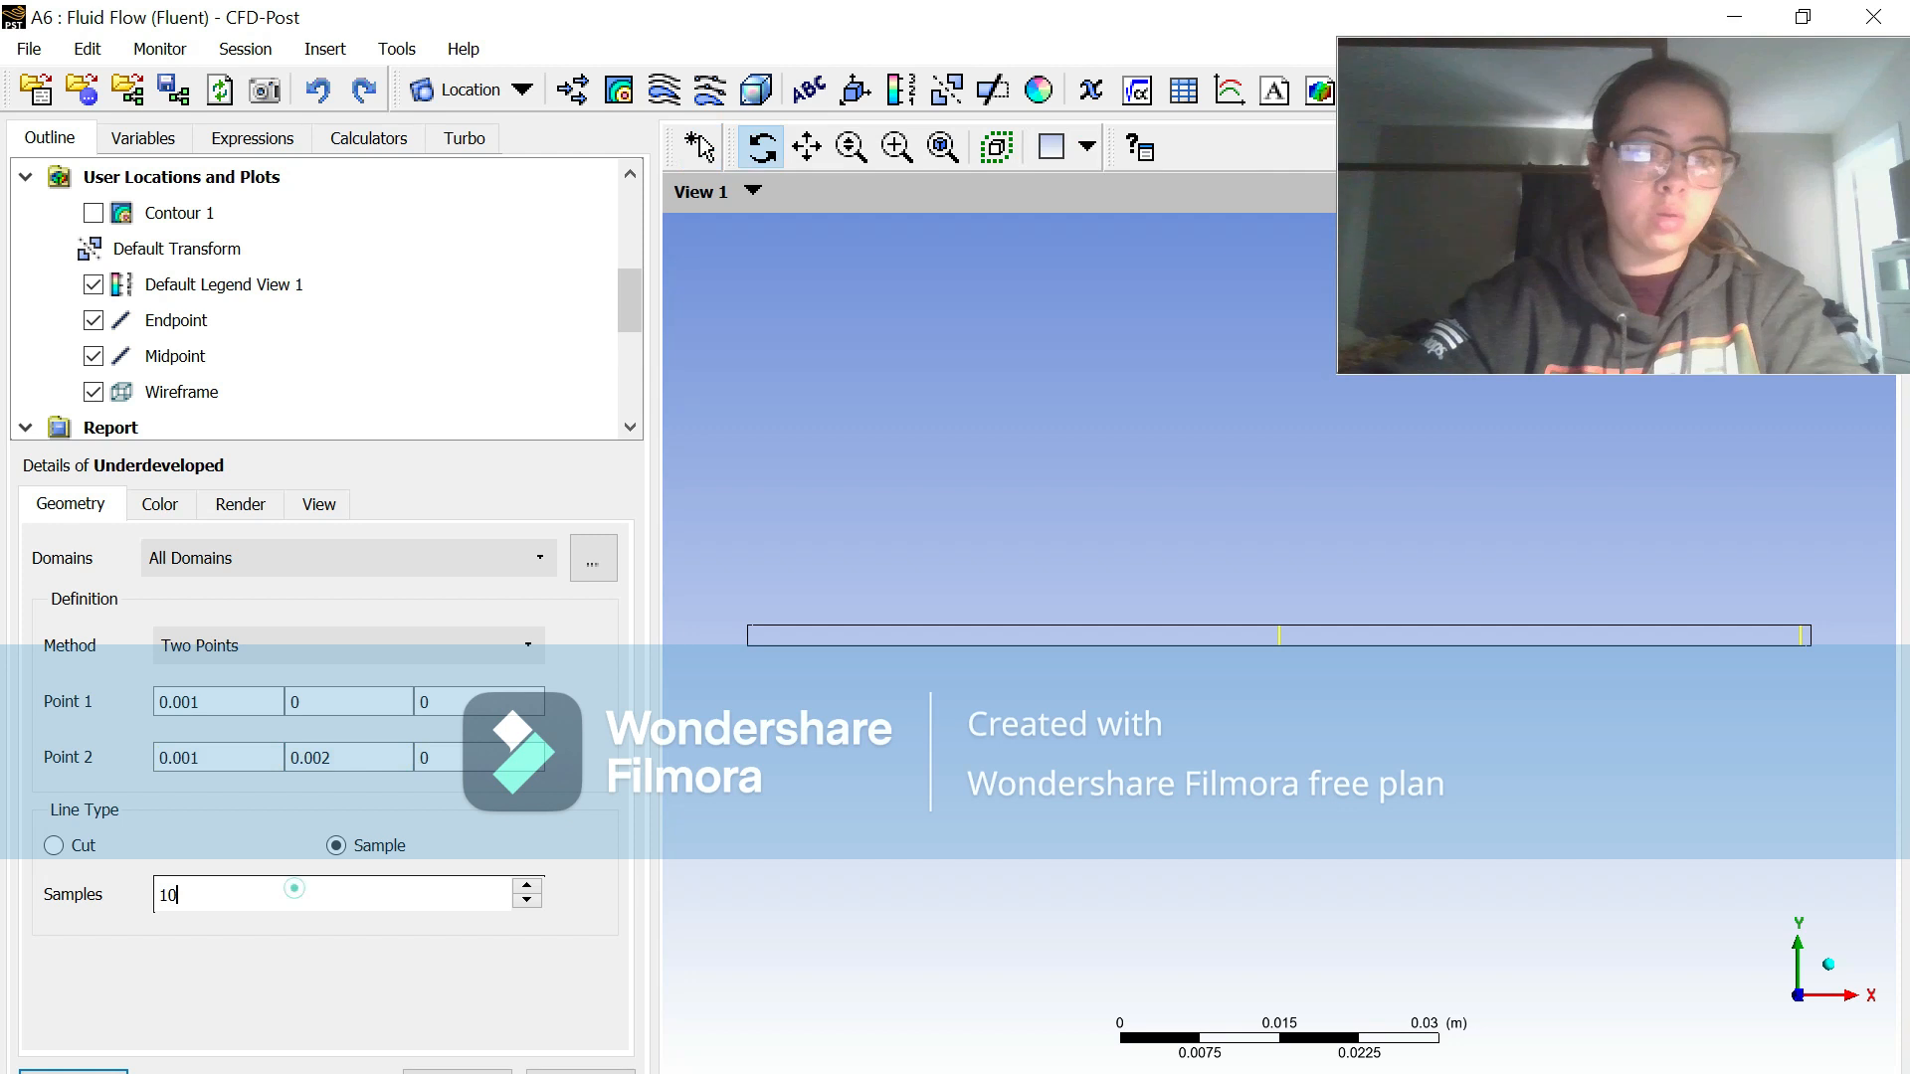
{"action": "left_click", "coordinate": [1804, 18]}
{"action": "left_click", "coordinate": [63, 989]}
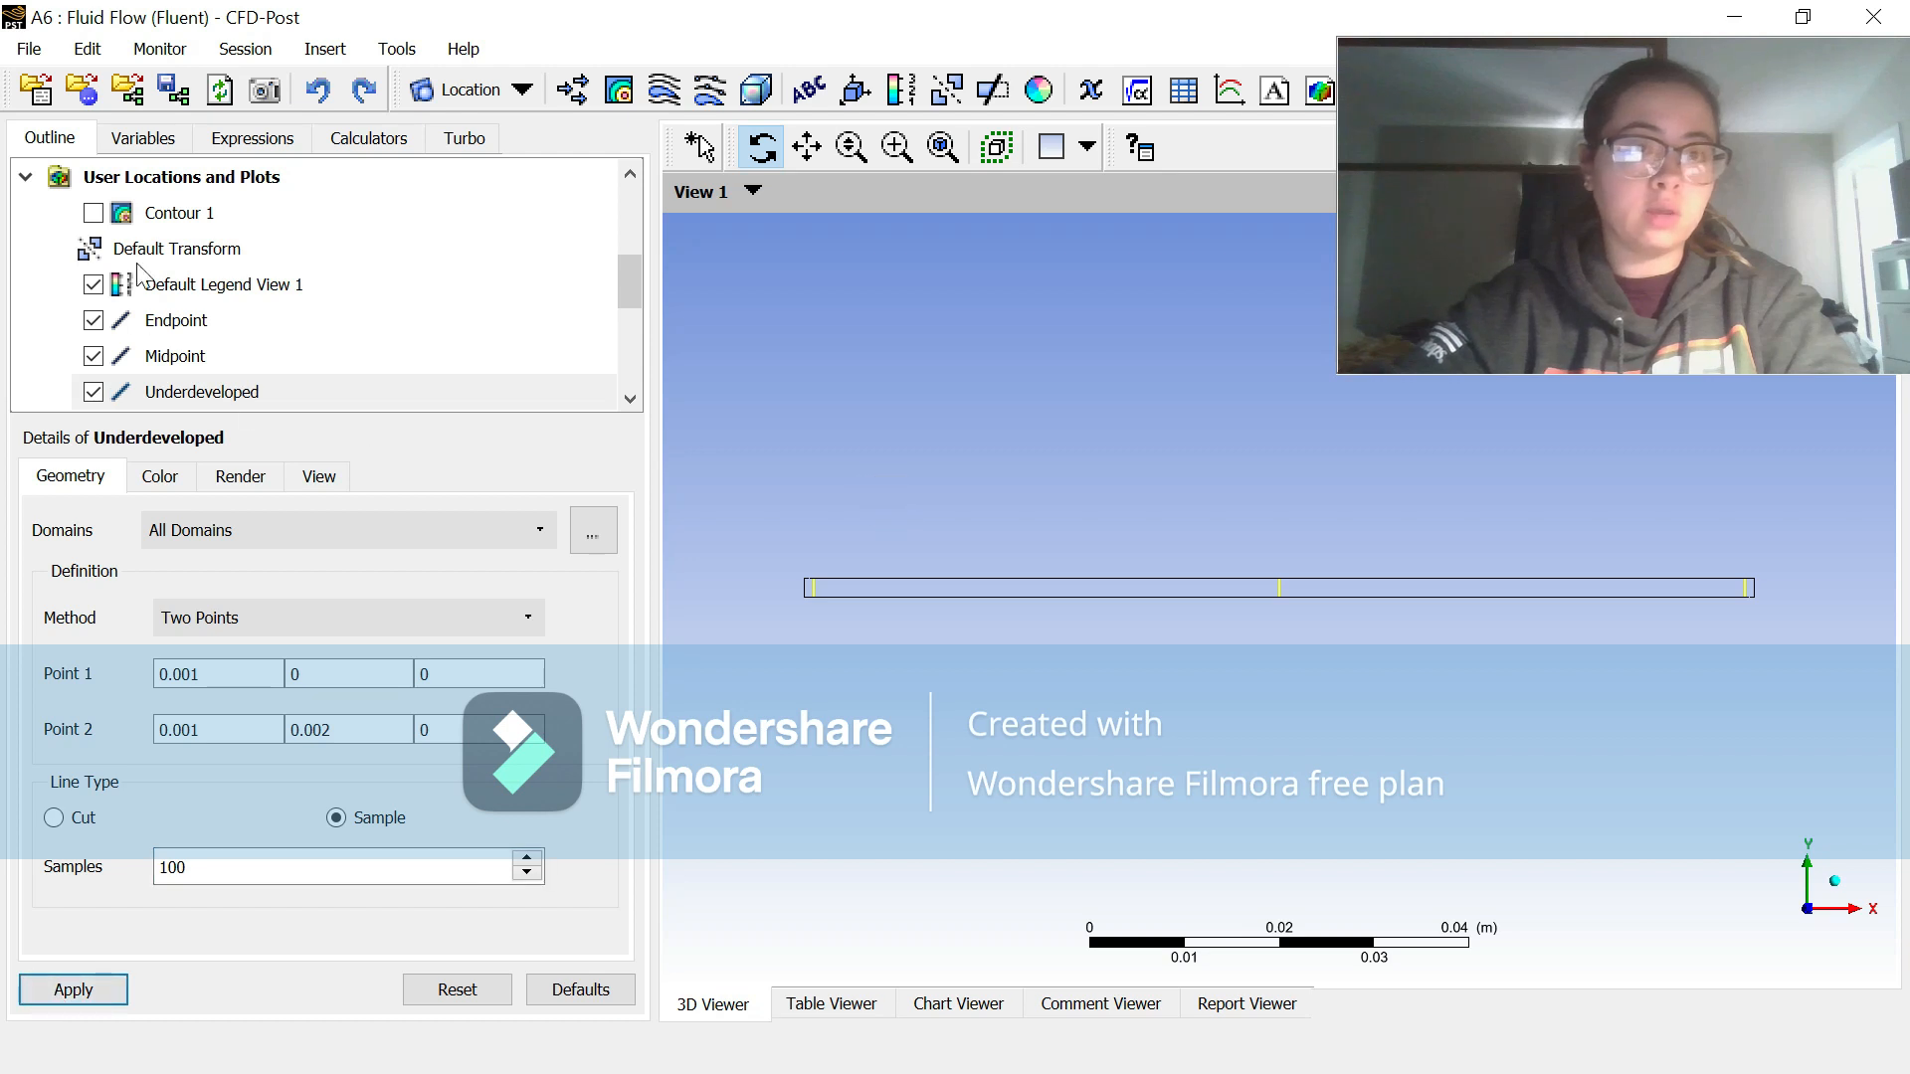
{"action": "left_click", "coordinate": [94, 214]}
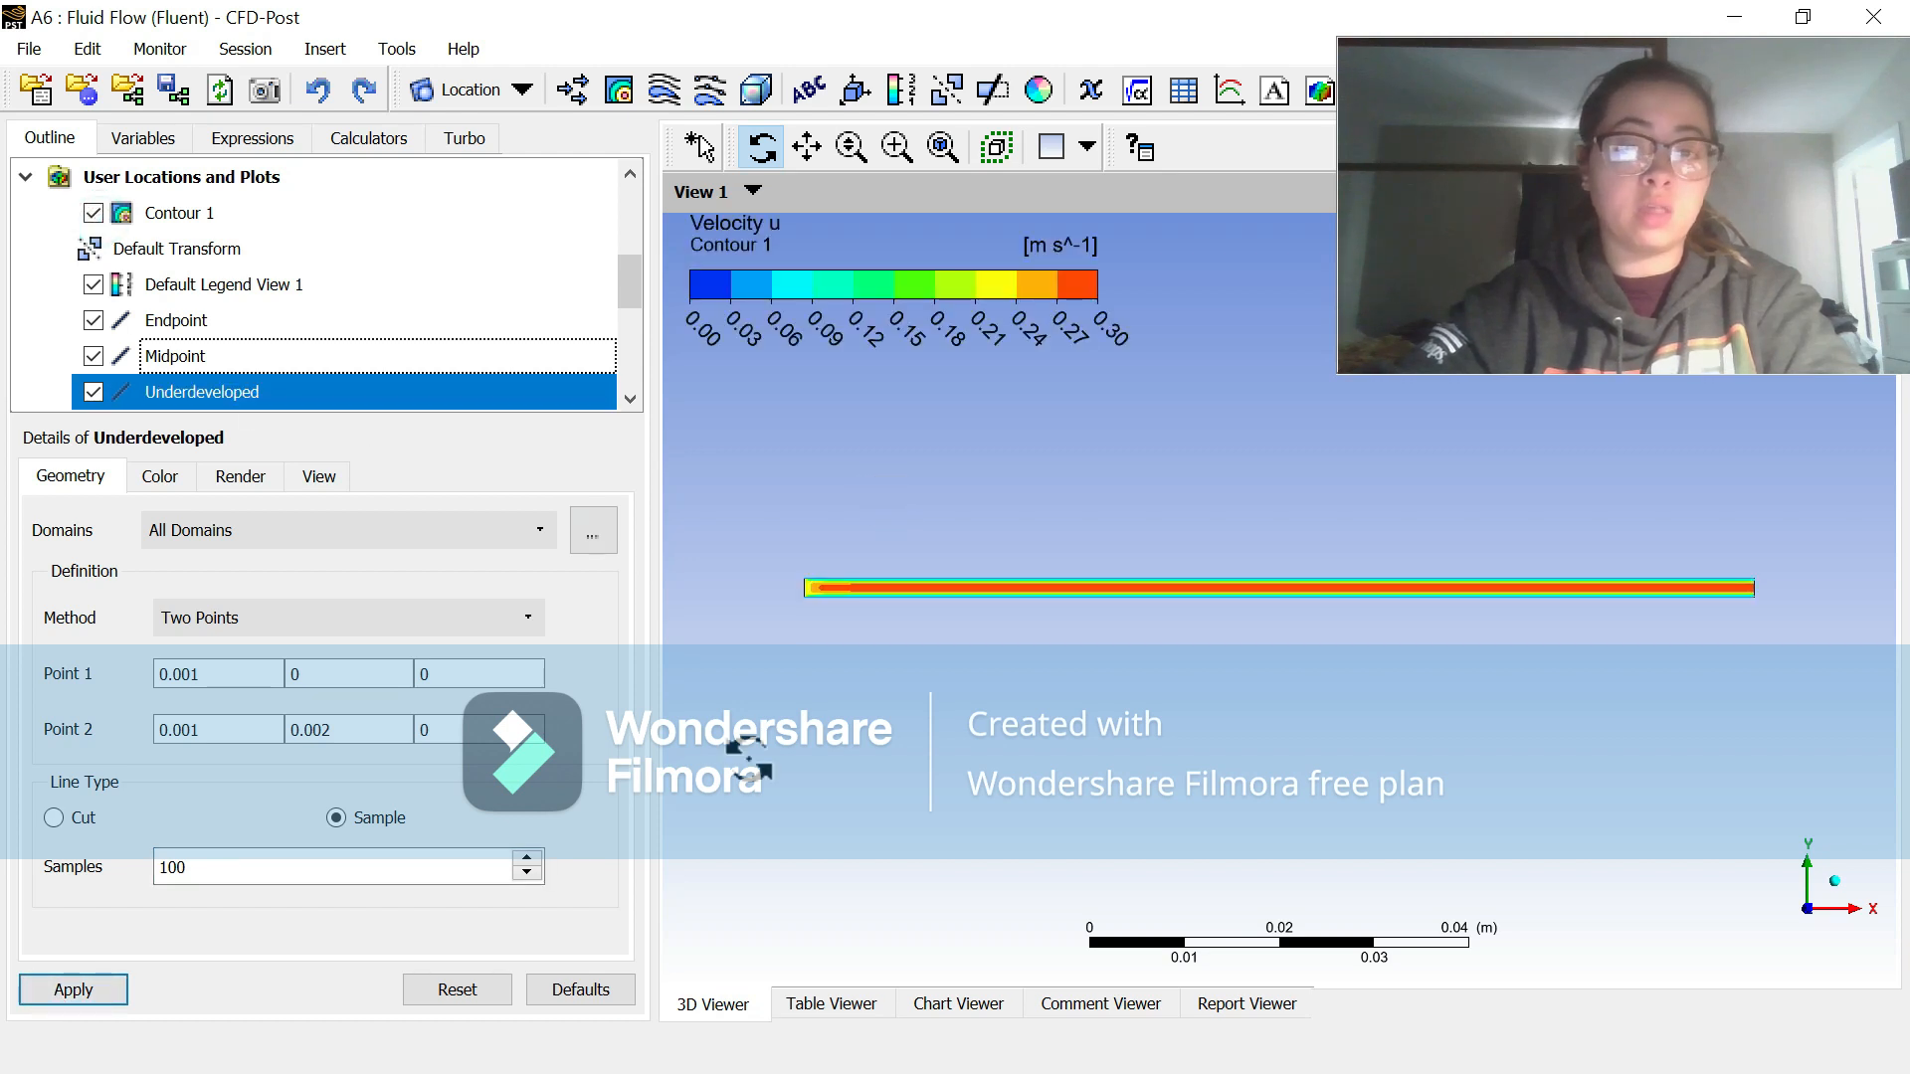
Step: Add a third data series named Underdeveloped line to Velocity Chart 1
{"action": "left_click", "coordinate": [958, 1004]}
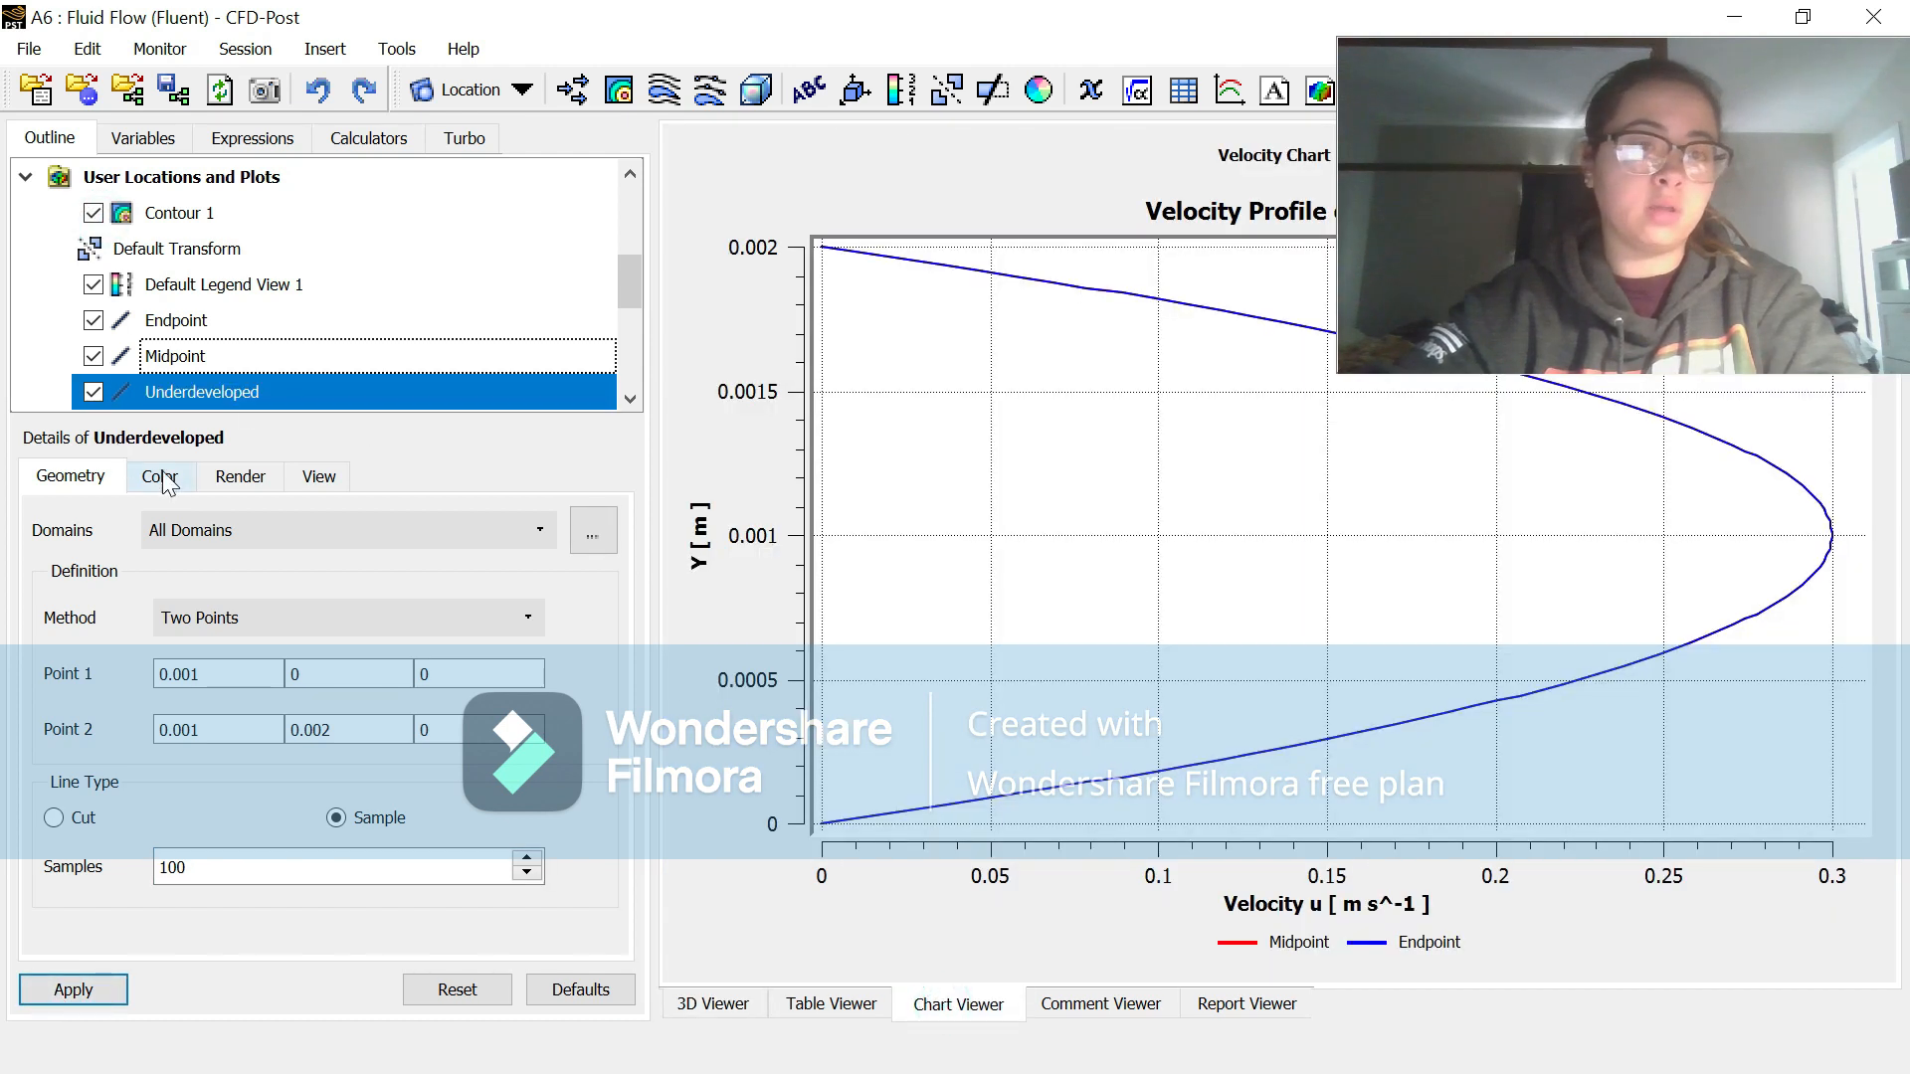
{"action": "scroll", "coordinate": [257, 285], "scroll_direction": "down", "scroll_amount": 5}
{"action": "left_click", "coordinate": [200, 355]}
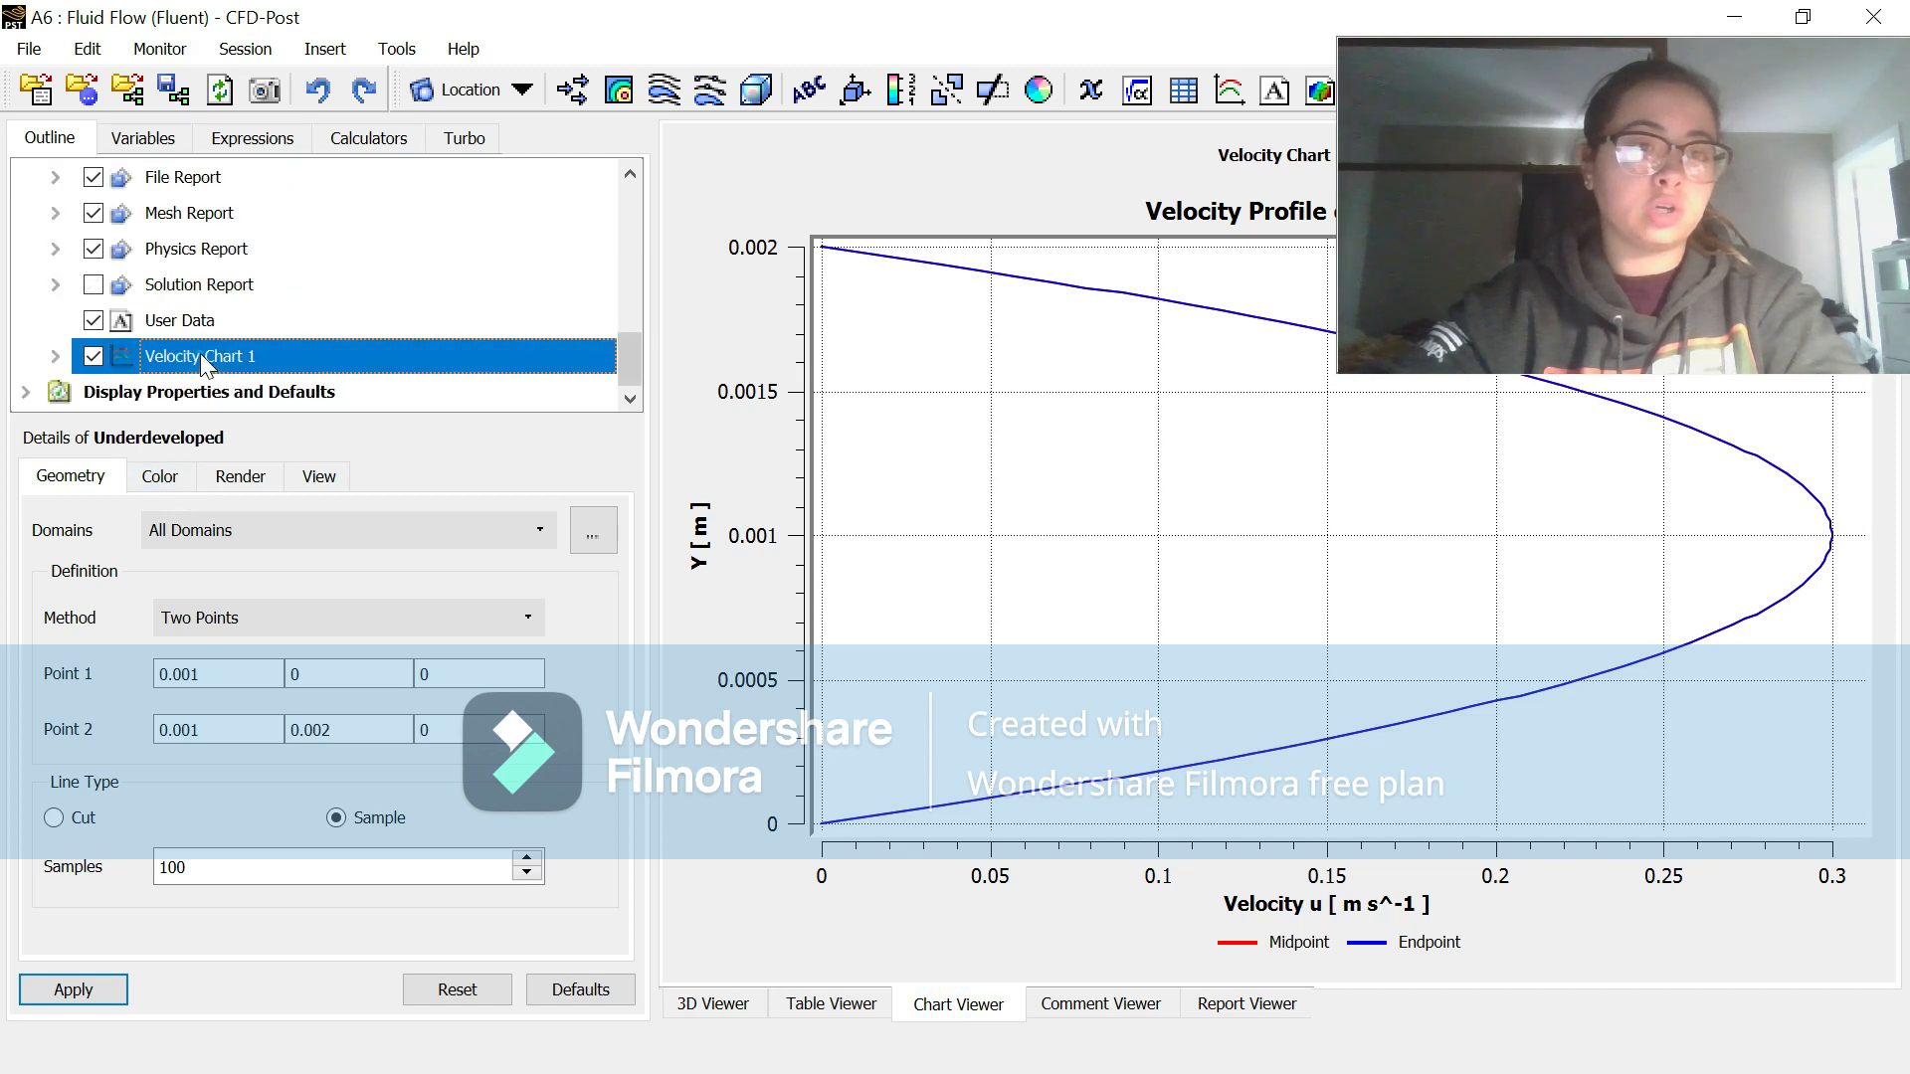
{"action": "left_click", "coordinate": [175, 507]}
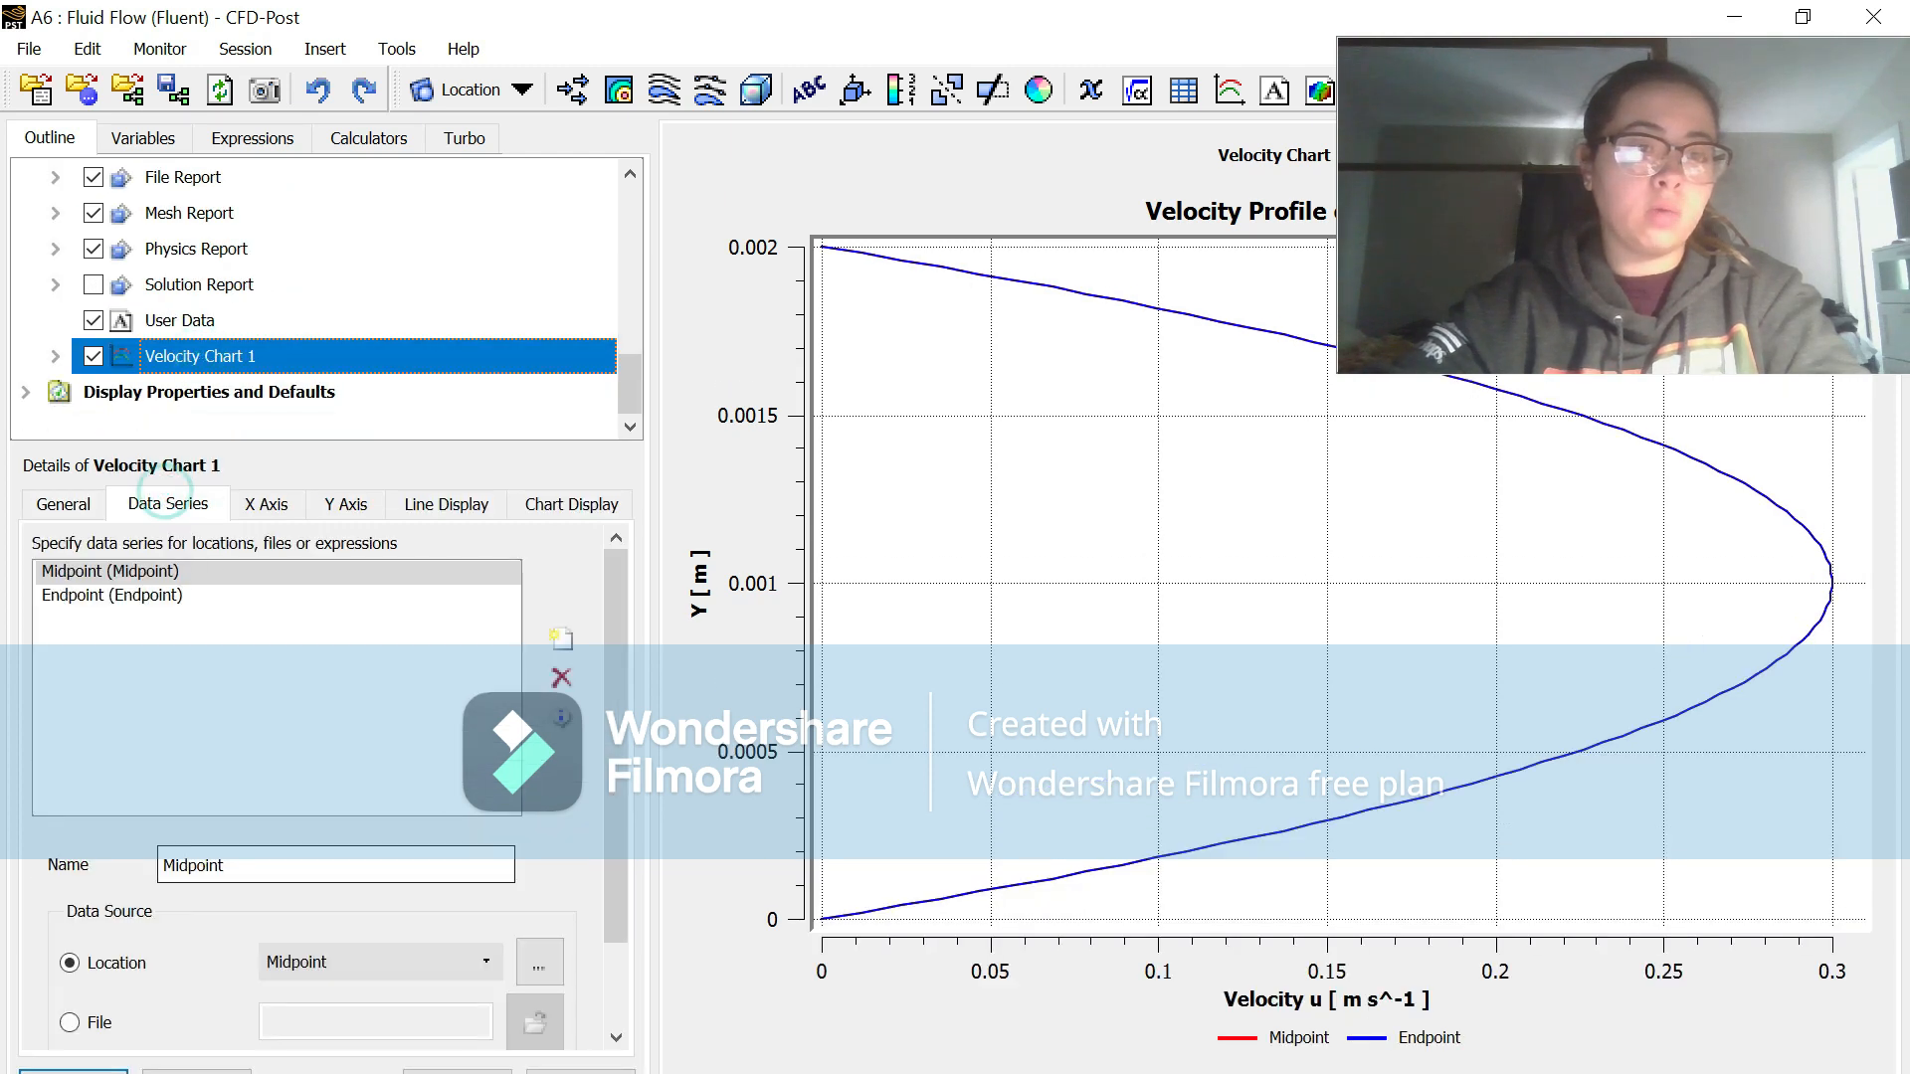
{"action": "left_click", "coordinate": [569, 637]}
{"action": "key", "text": "BackSpace"}
{"action": "key", "text": "BackSpace"}
{"action": "key", "text": "BackSpace"}
{"action": "key", "text": "BackSpace"}
{"action": "key", "text": "BackSpace"}
{"action": "key", "text": "BackSpace"}
{"action": "key", "text": "BackSpace"}
{"action": "key", "text": "BackSpace"}
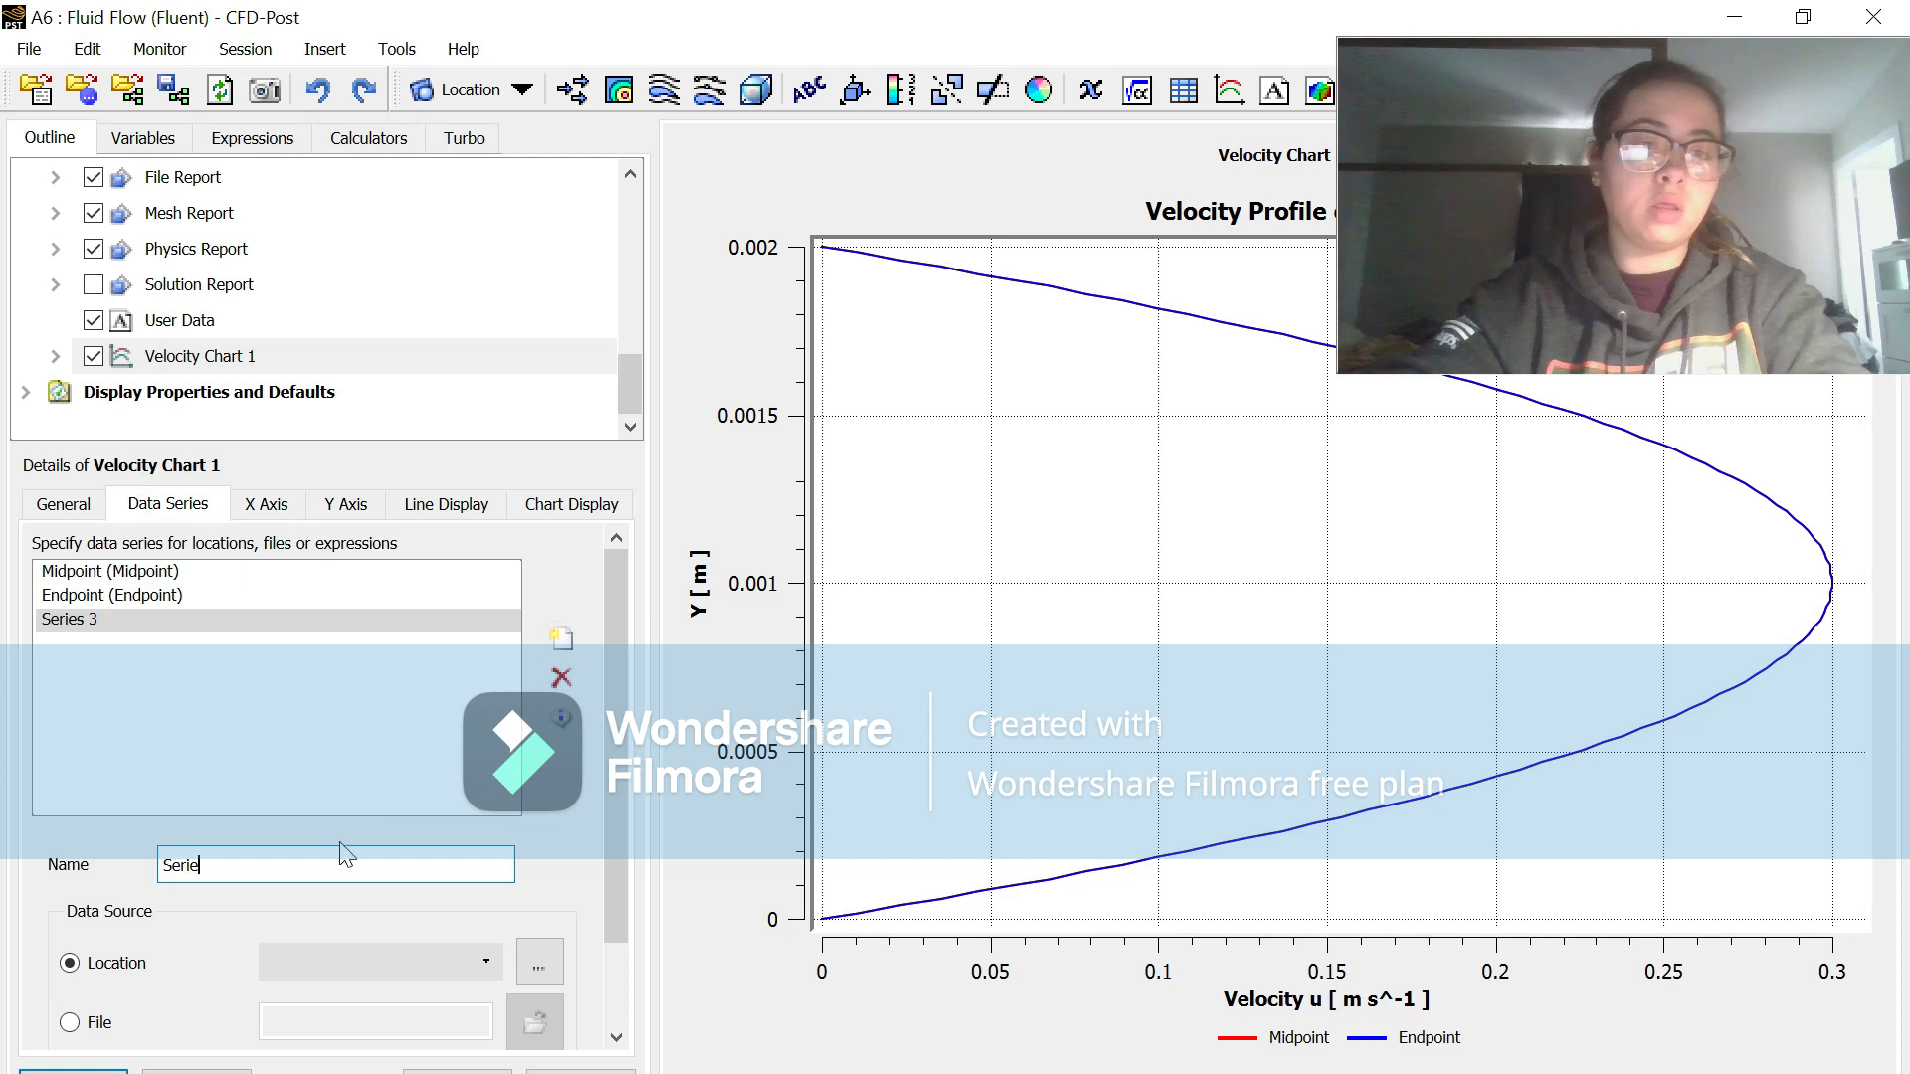
{"action": "type", "text": "U"}
{"action": "key", "text": "Caps_Lock"}
{"action": "type", "text": "n de"}
{"action": "key", "text": "BackSpace"}
{"action": "key", "text": "BackSpace"}
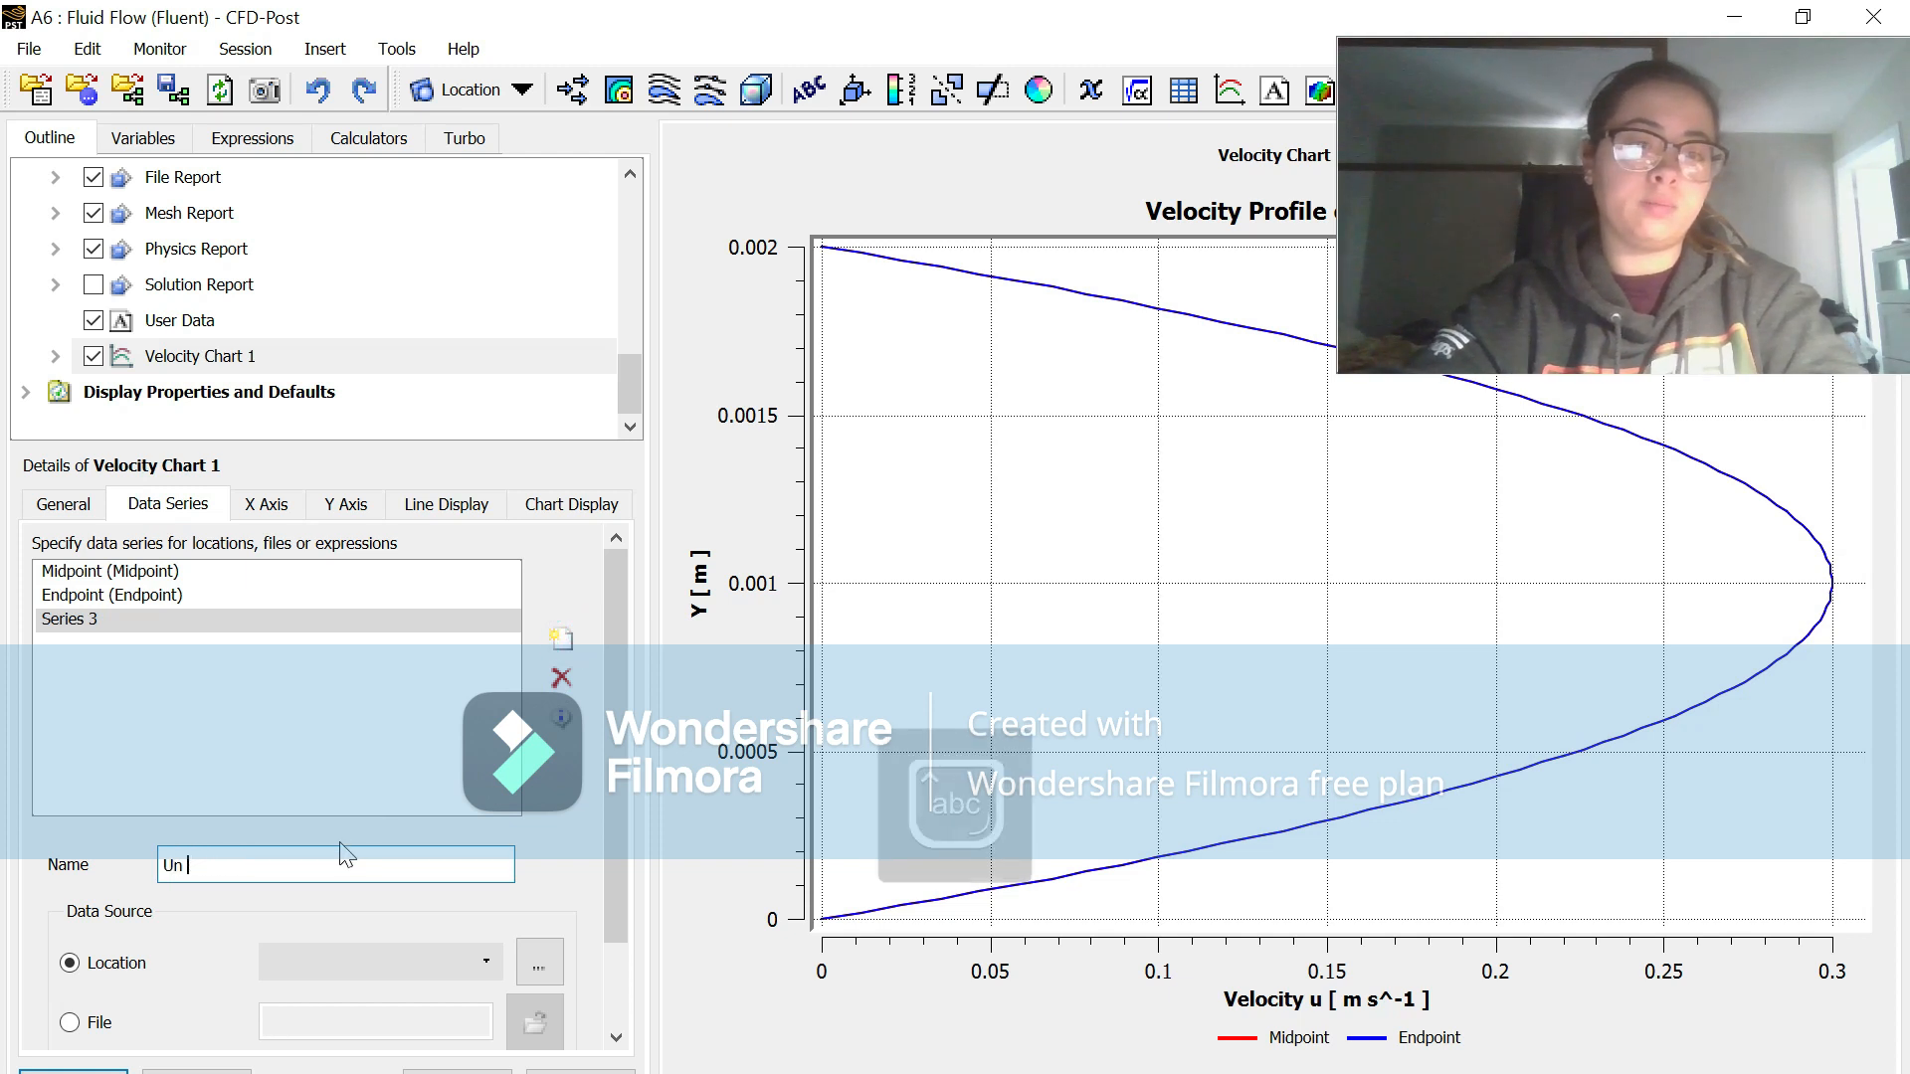
{"action": "type", "text": "erdevel"}
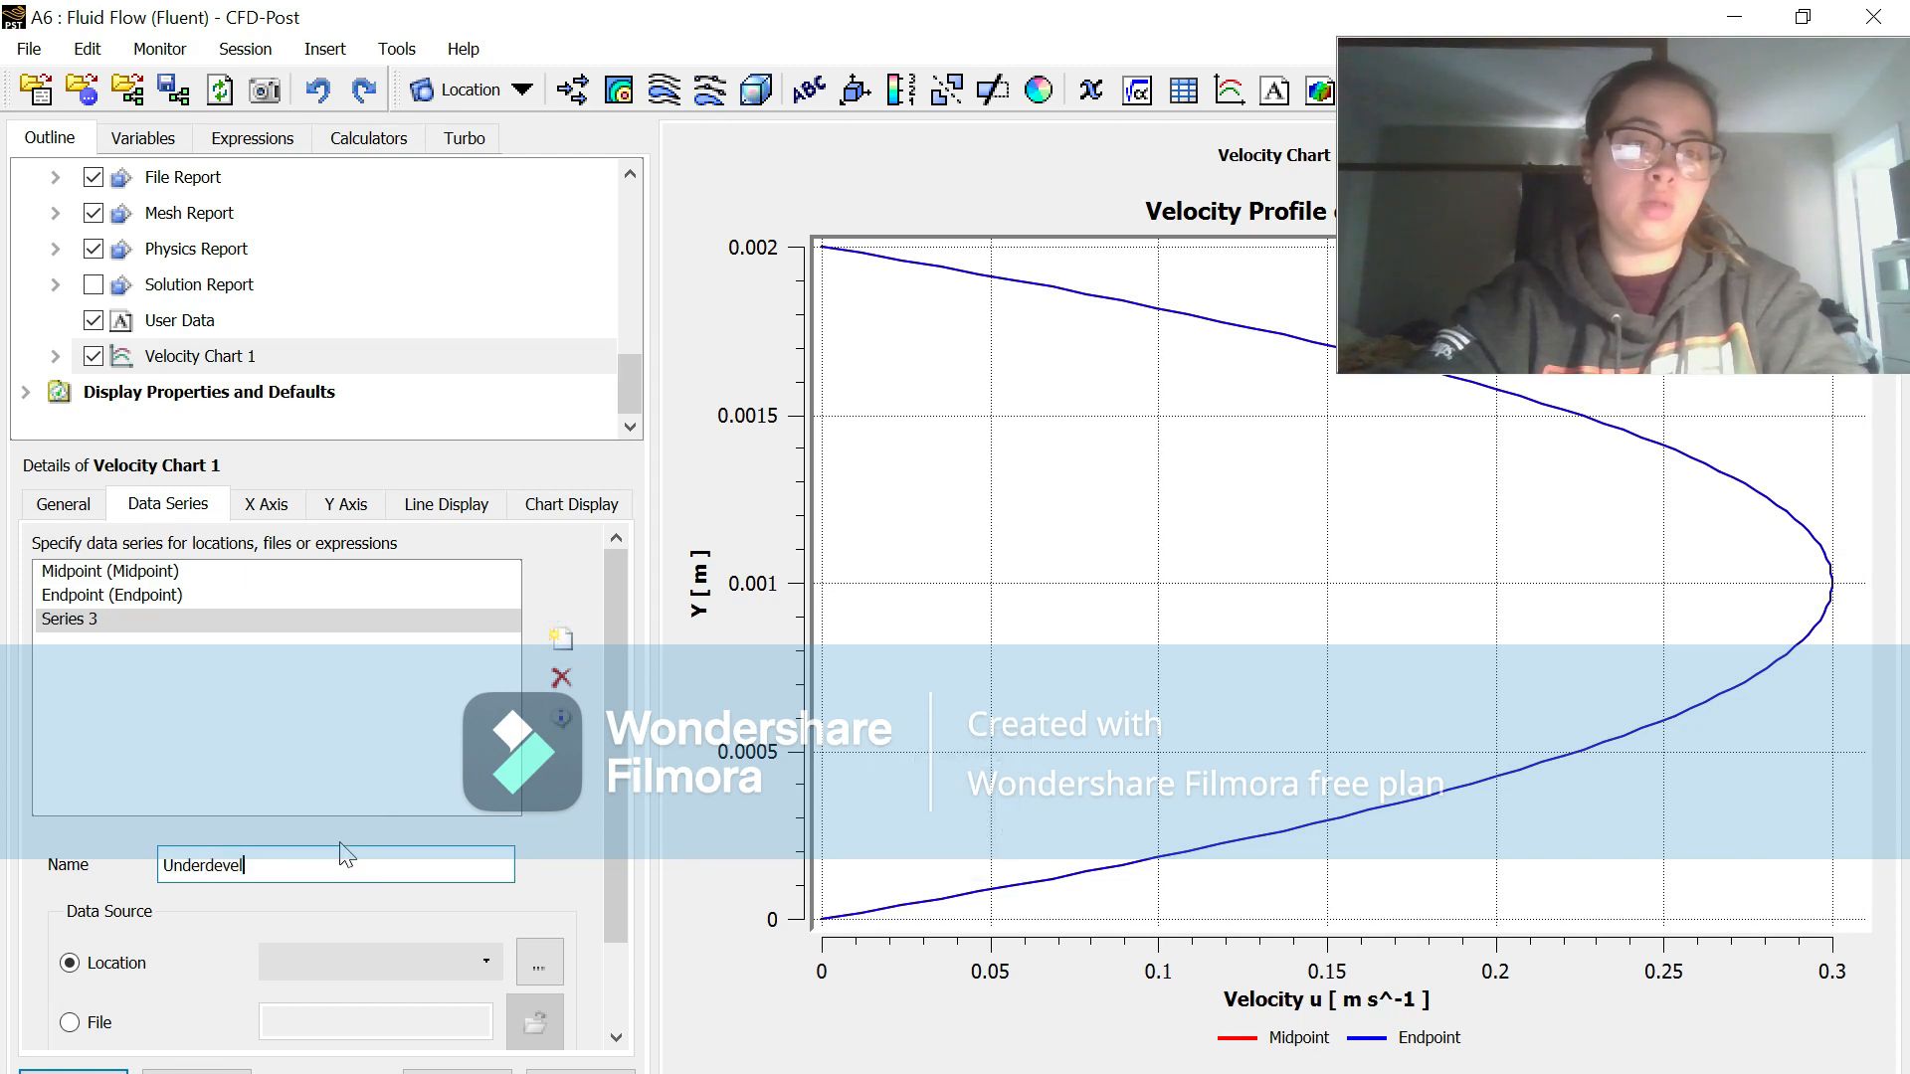
{"action": "type", "text": "oped line"}
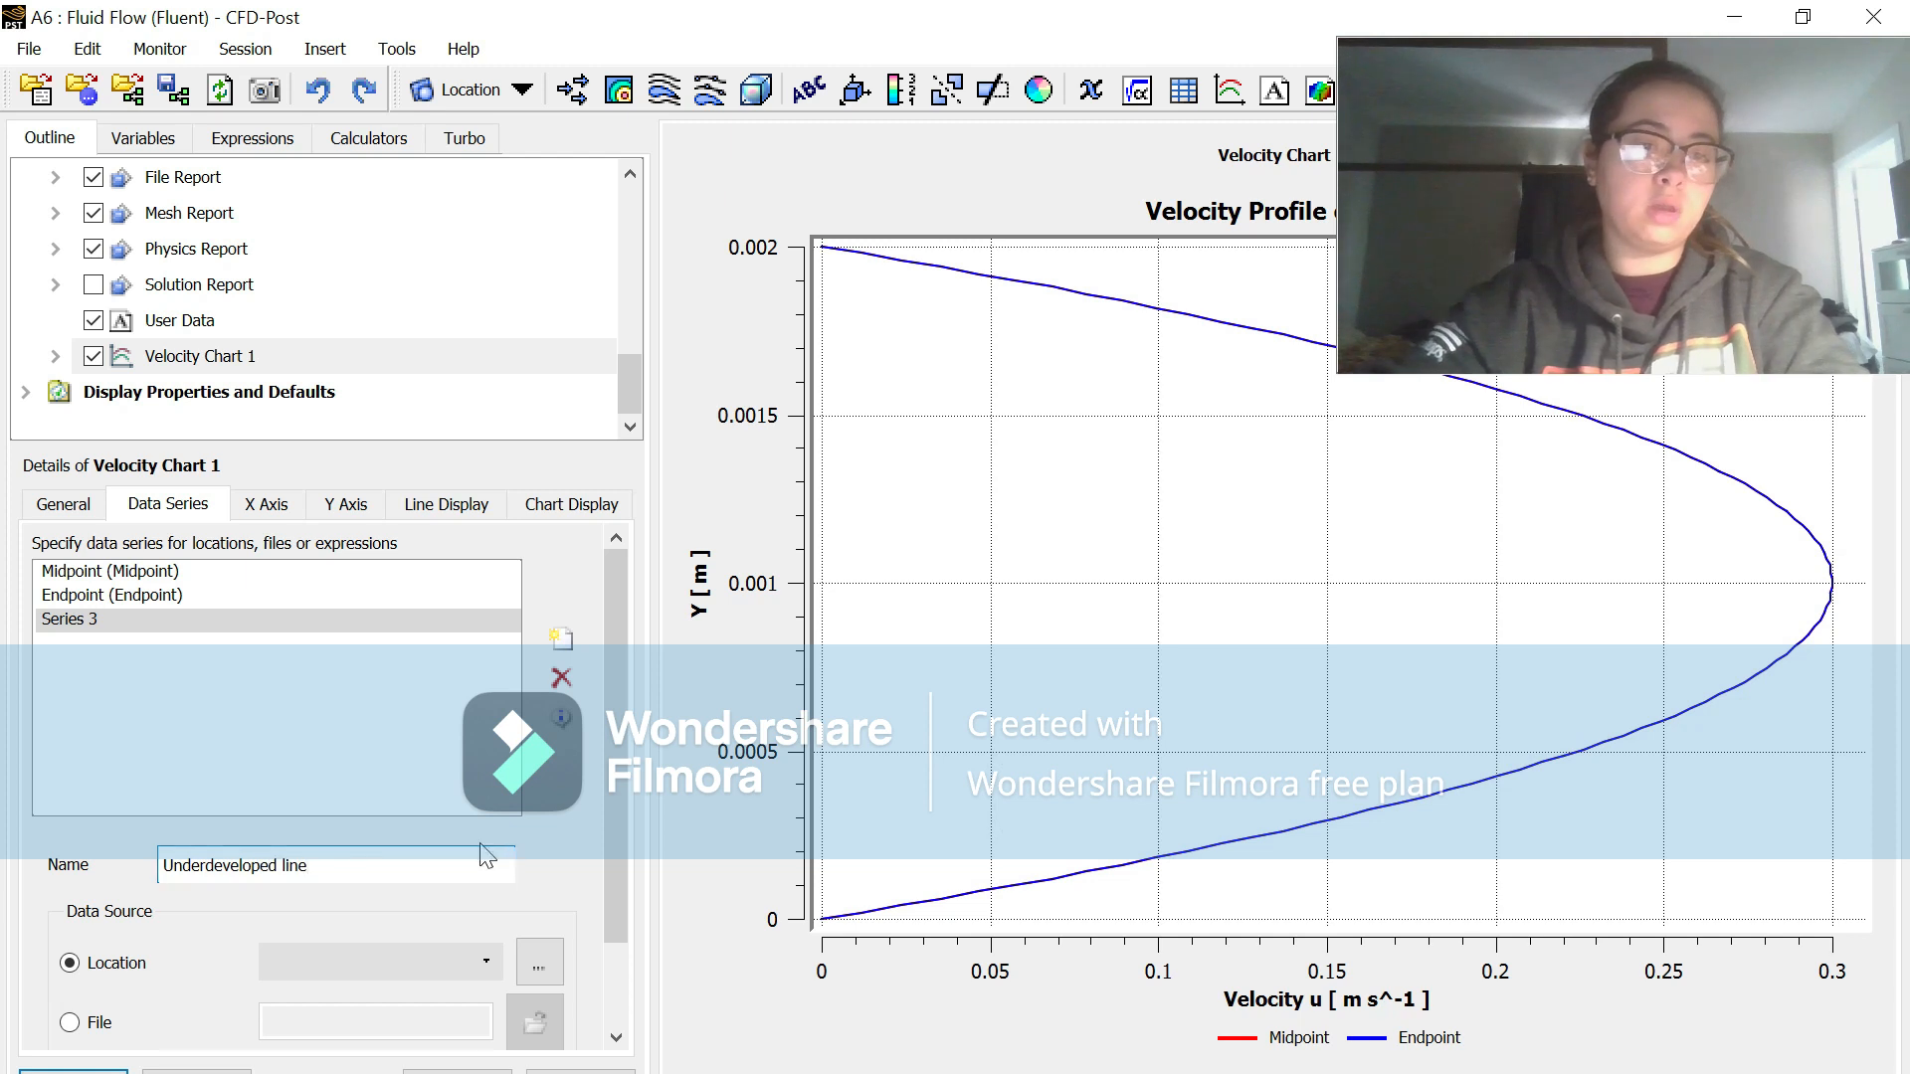
Step: Assign the Underdeveloped location to the new data series and update the velocity chart
{"action": "left_click", "coordinate": [413, 947]}
{"action": "left_click", "coordinate": [393, 1030]}
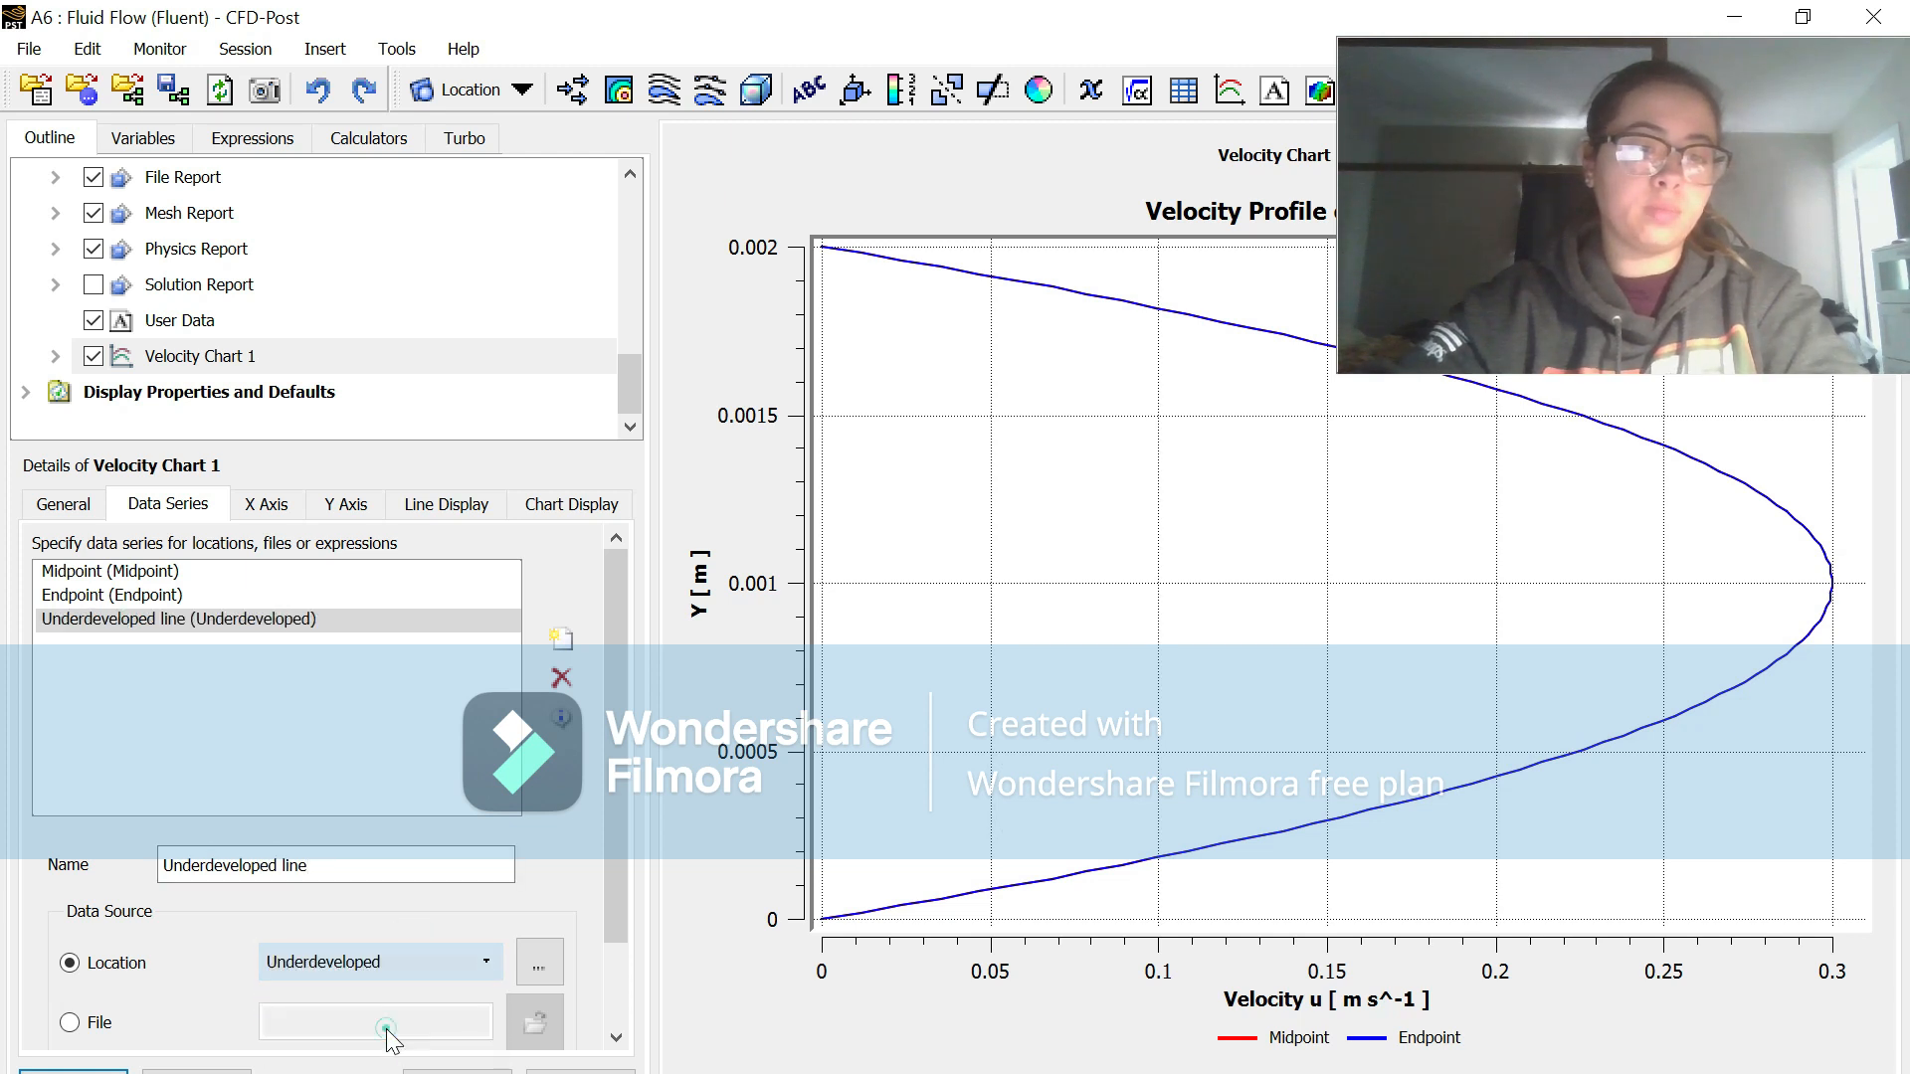
{"action": "left_click", "coordinate": [1782, 22]}
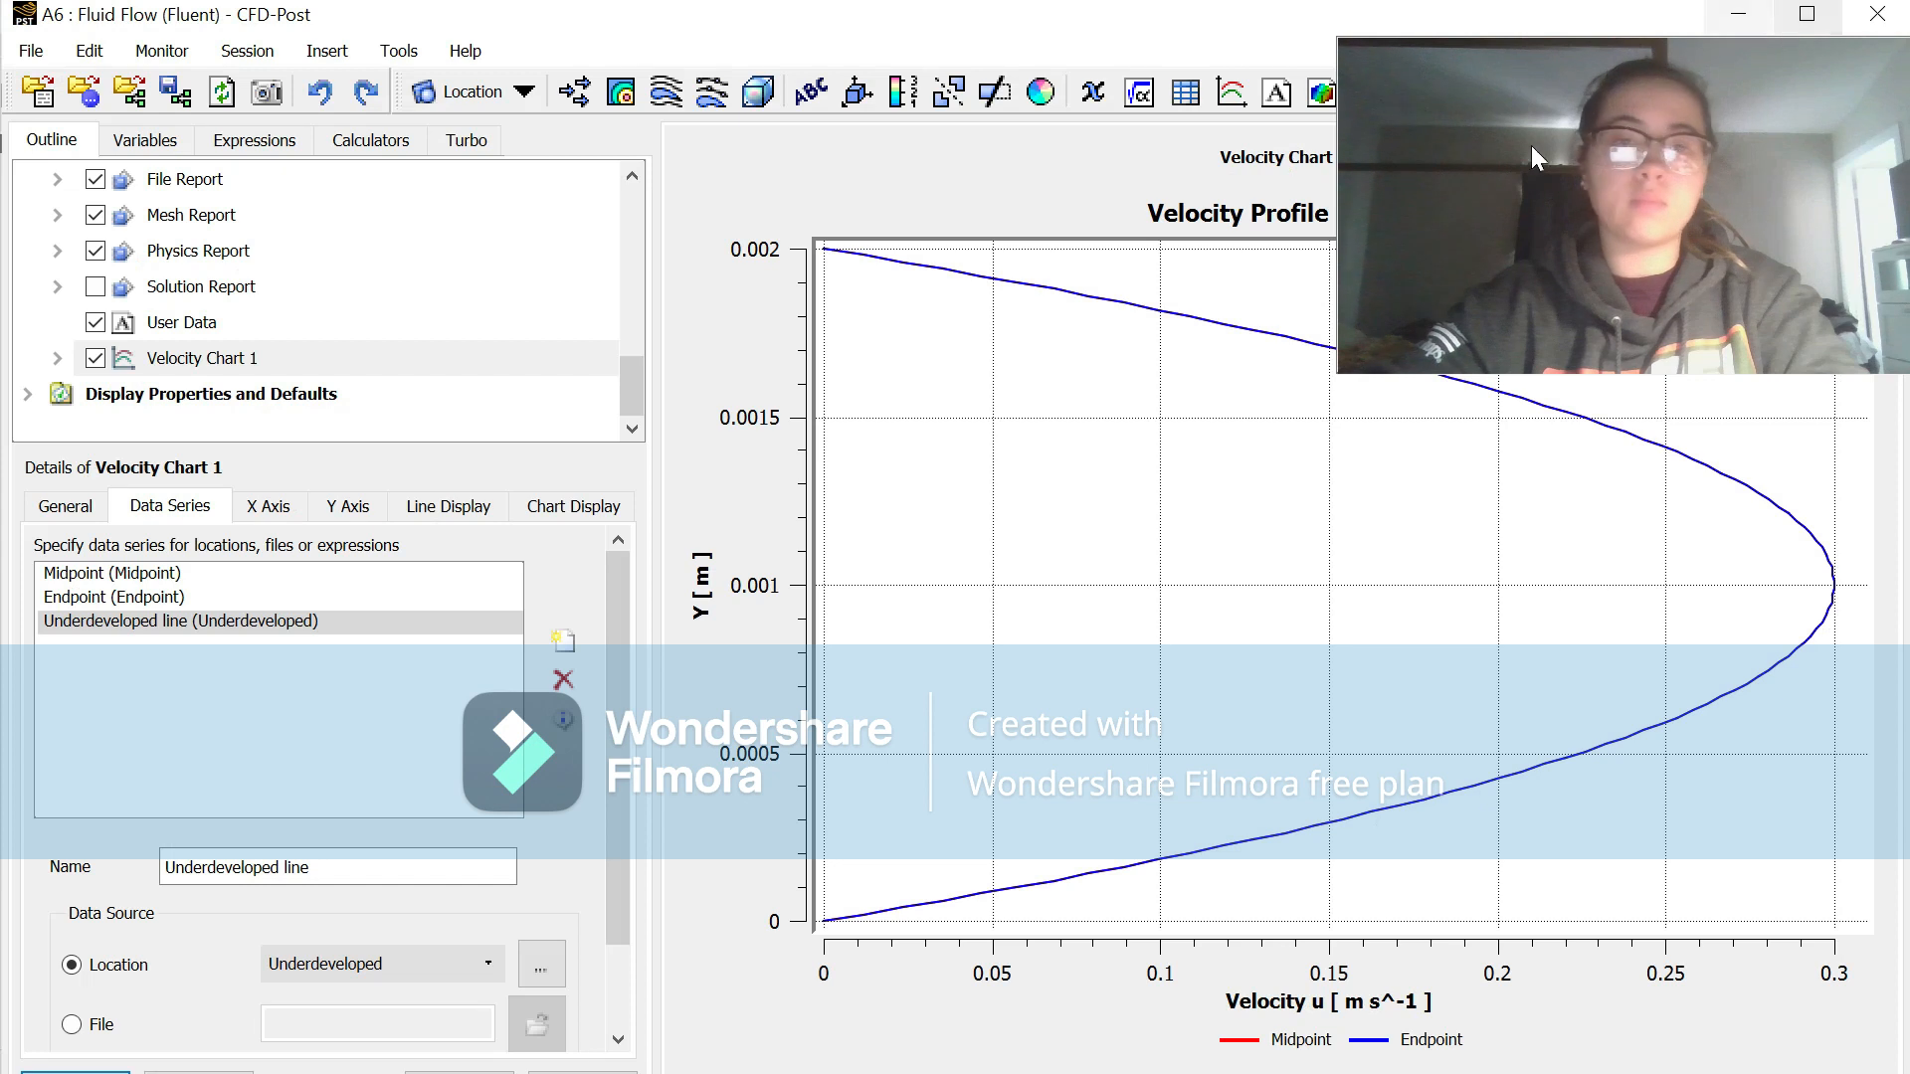
{"action": "left_click", "coordinate": [1810, 18]}
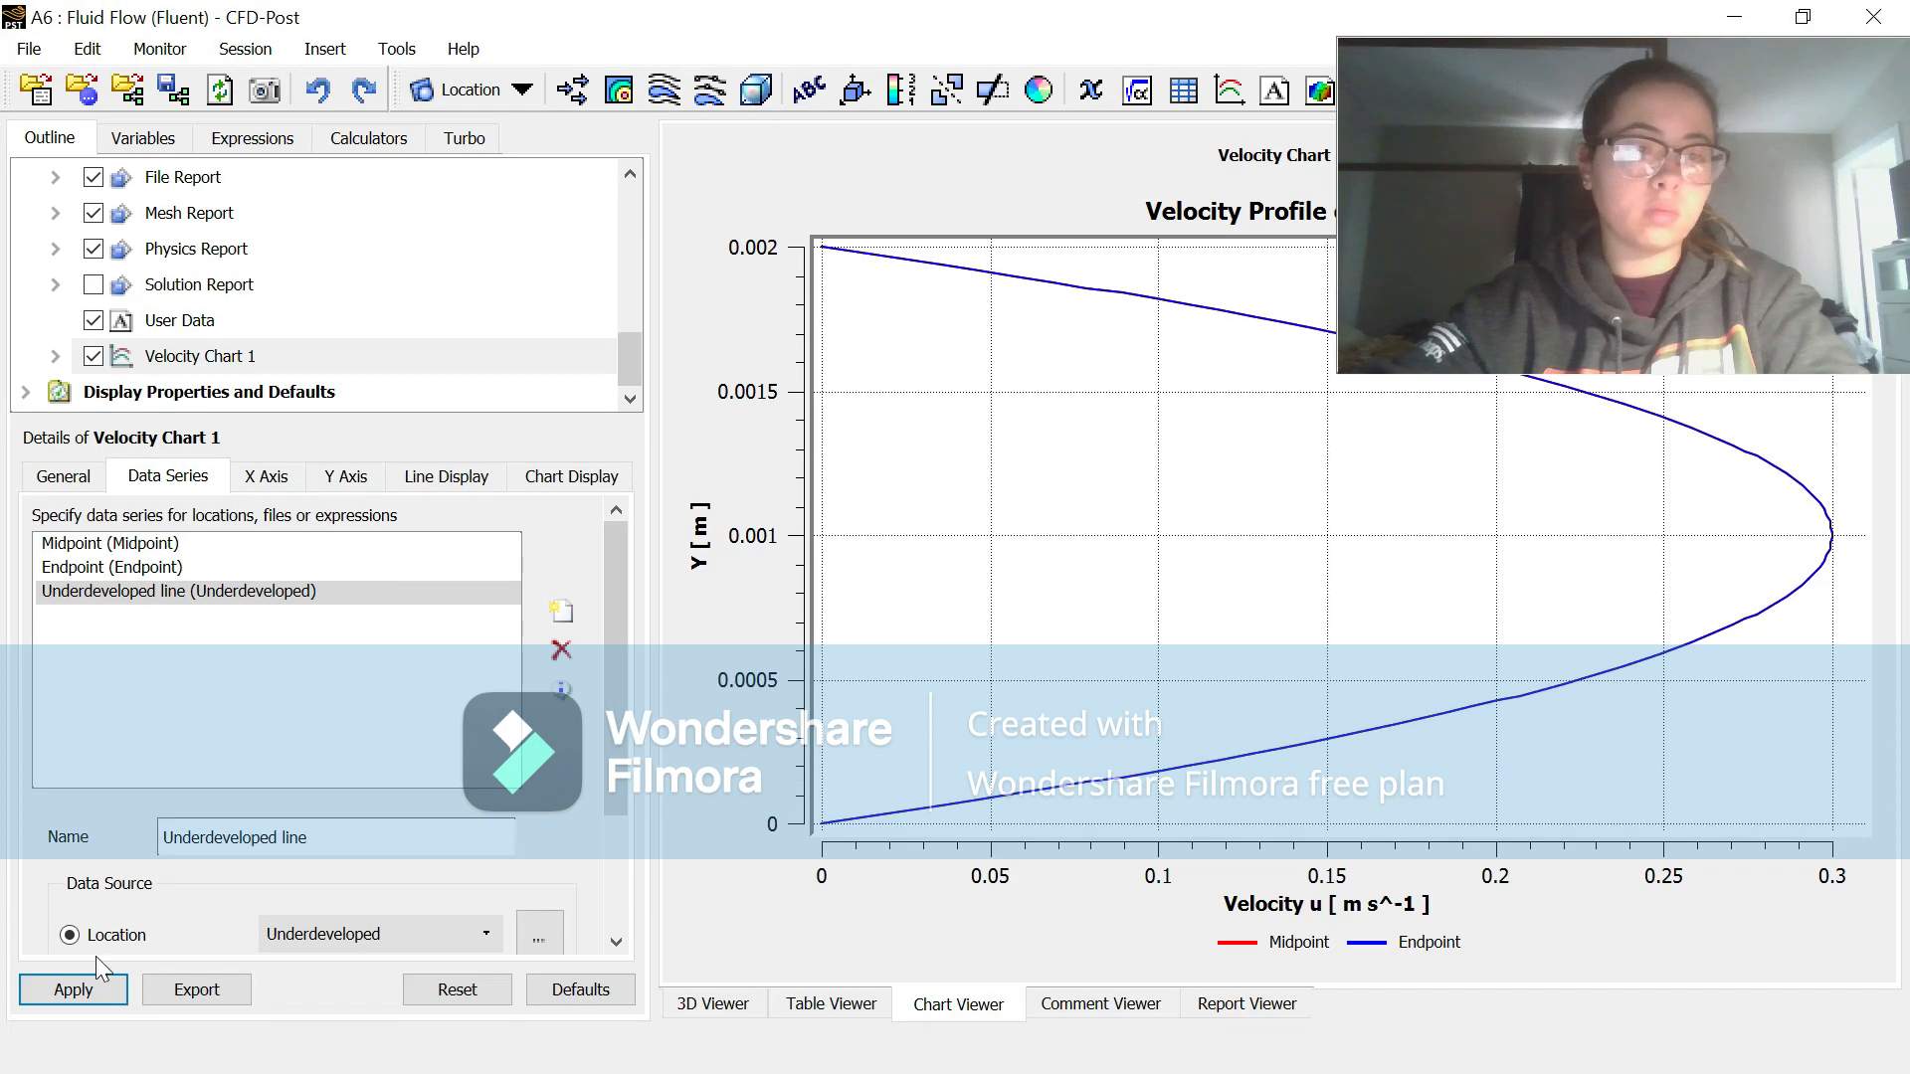
{"action": "left_click", "coordinate": [76, 984]}
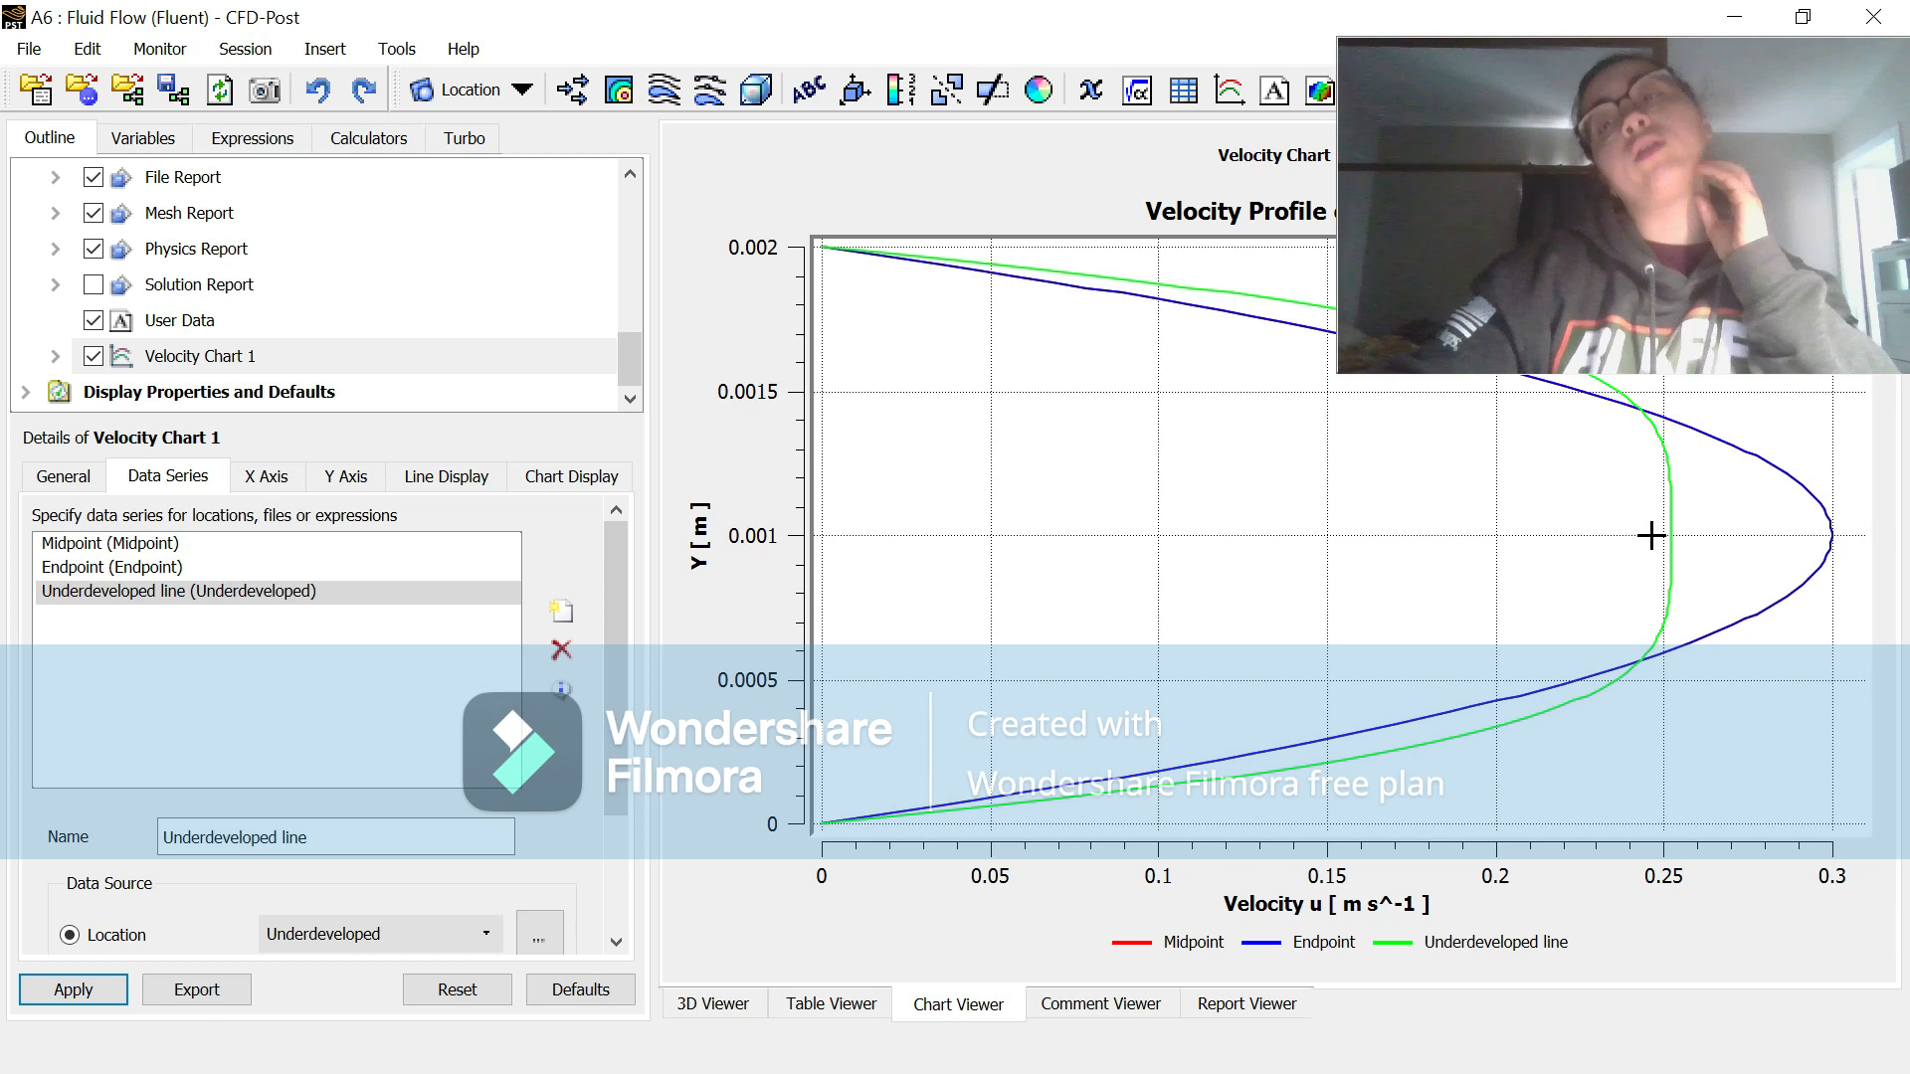
Step: Hide the Underdeveloped line curve in the velocity chart so only the Midpoint and Endpoint curves are plotted
{"action": "left_click", "coordinate": [447, 477]}
{"action": "left_click", "coordinate": [50, 625]}
{"action": "left_click", "coordinate": [76, 992]}
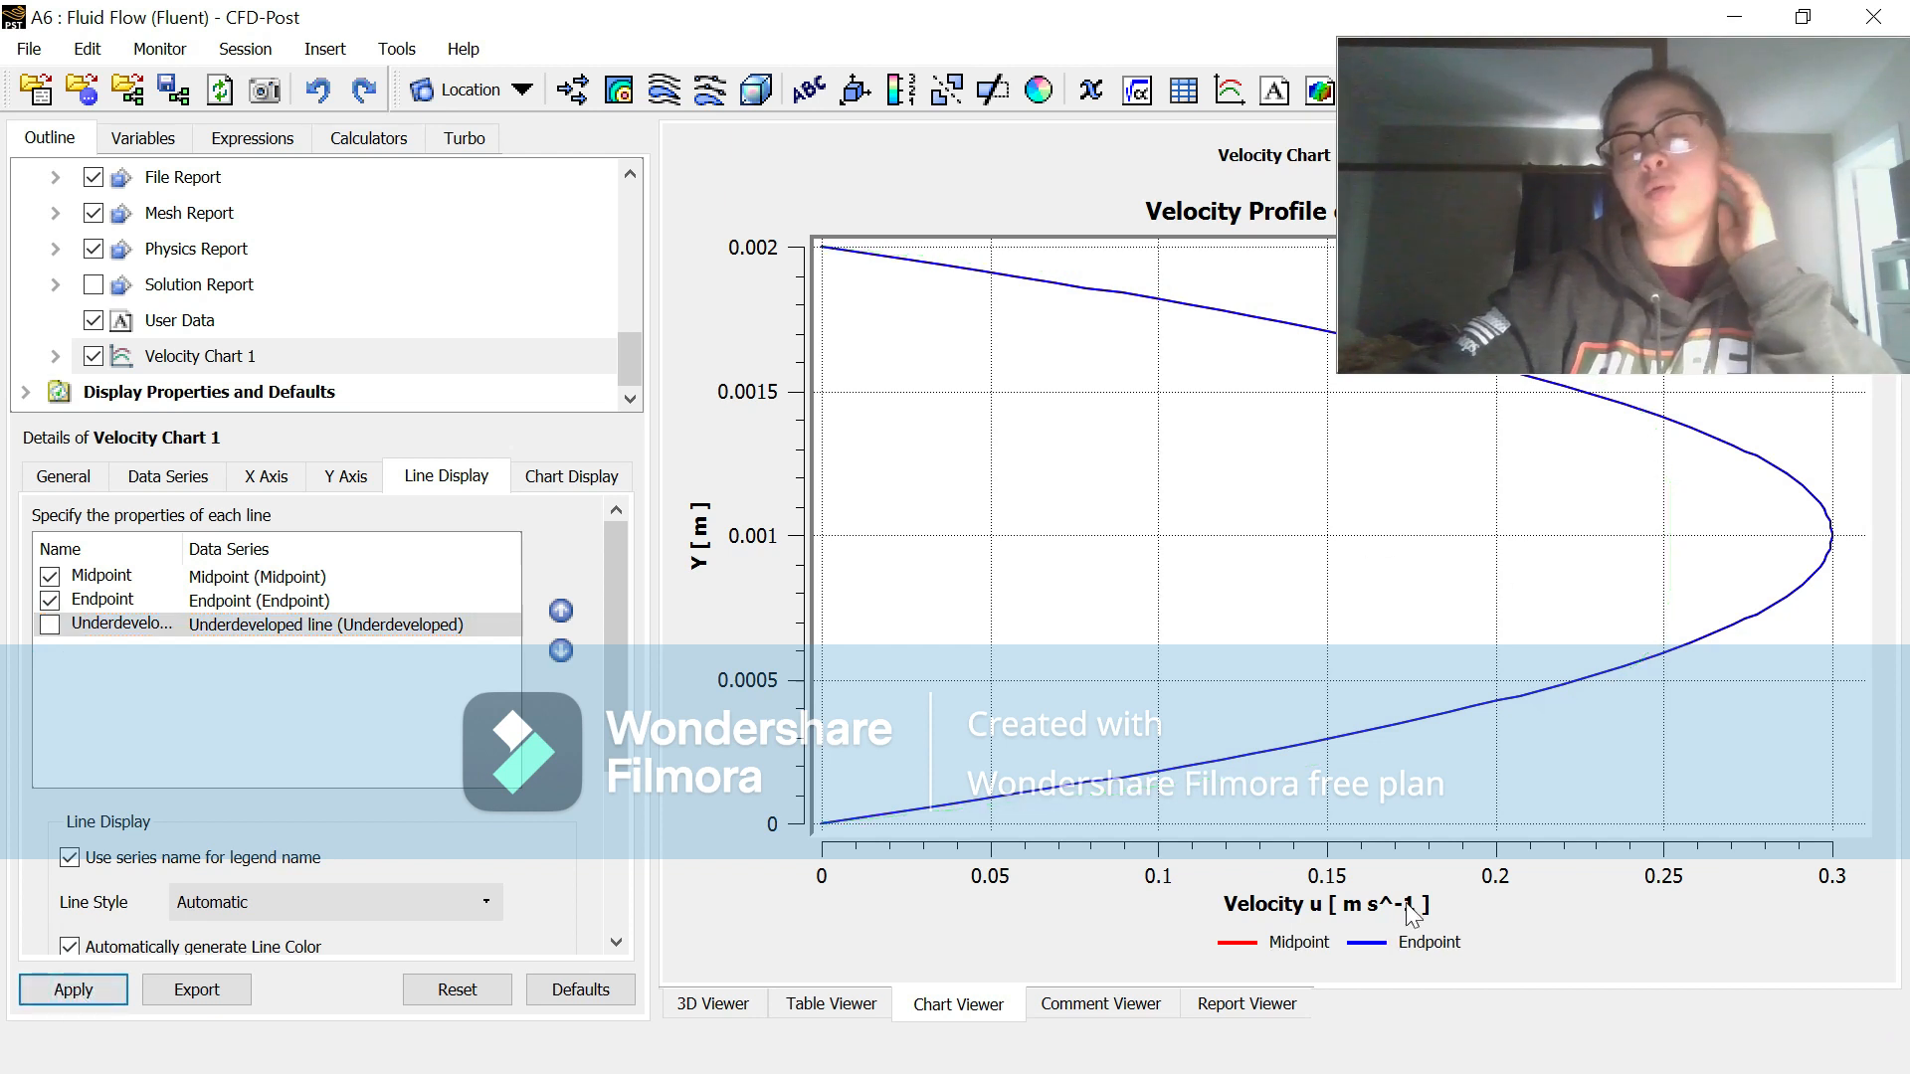
Step: Switch from CFD-Post to the open Fluent solver session
{"action": "left_click", "coordinate": [1752, 27]}
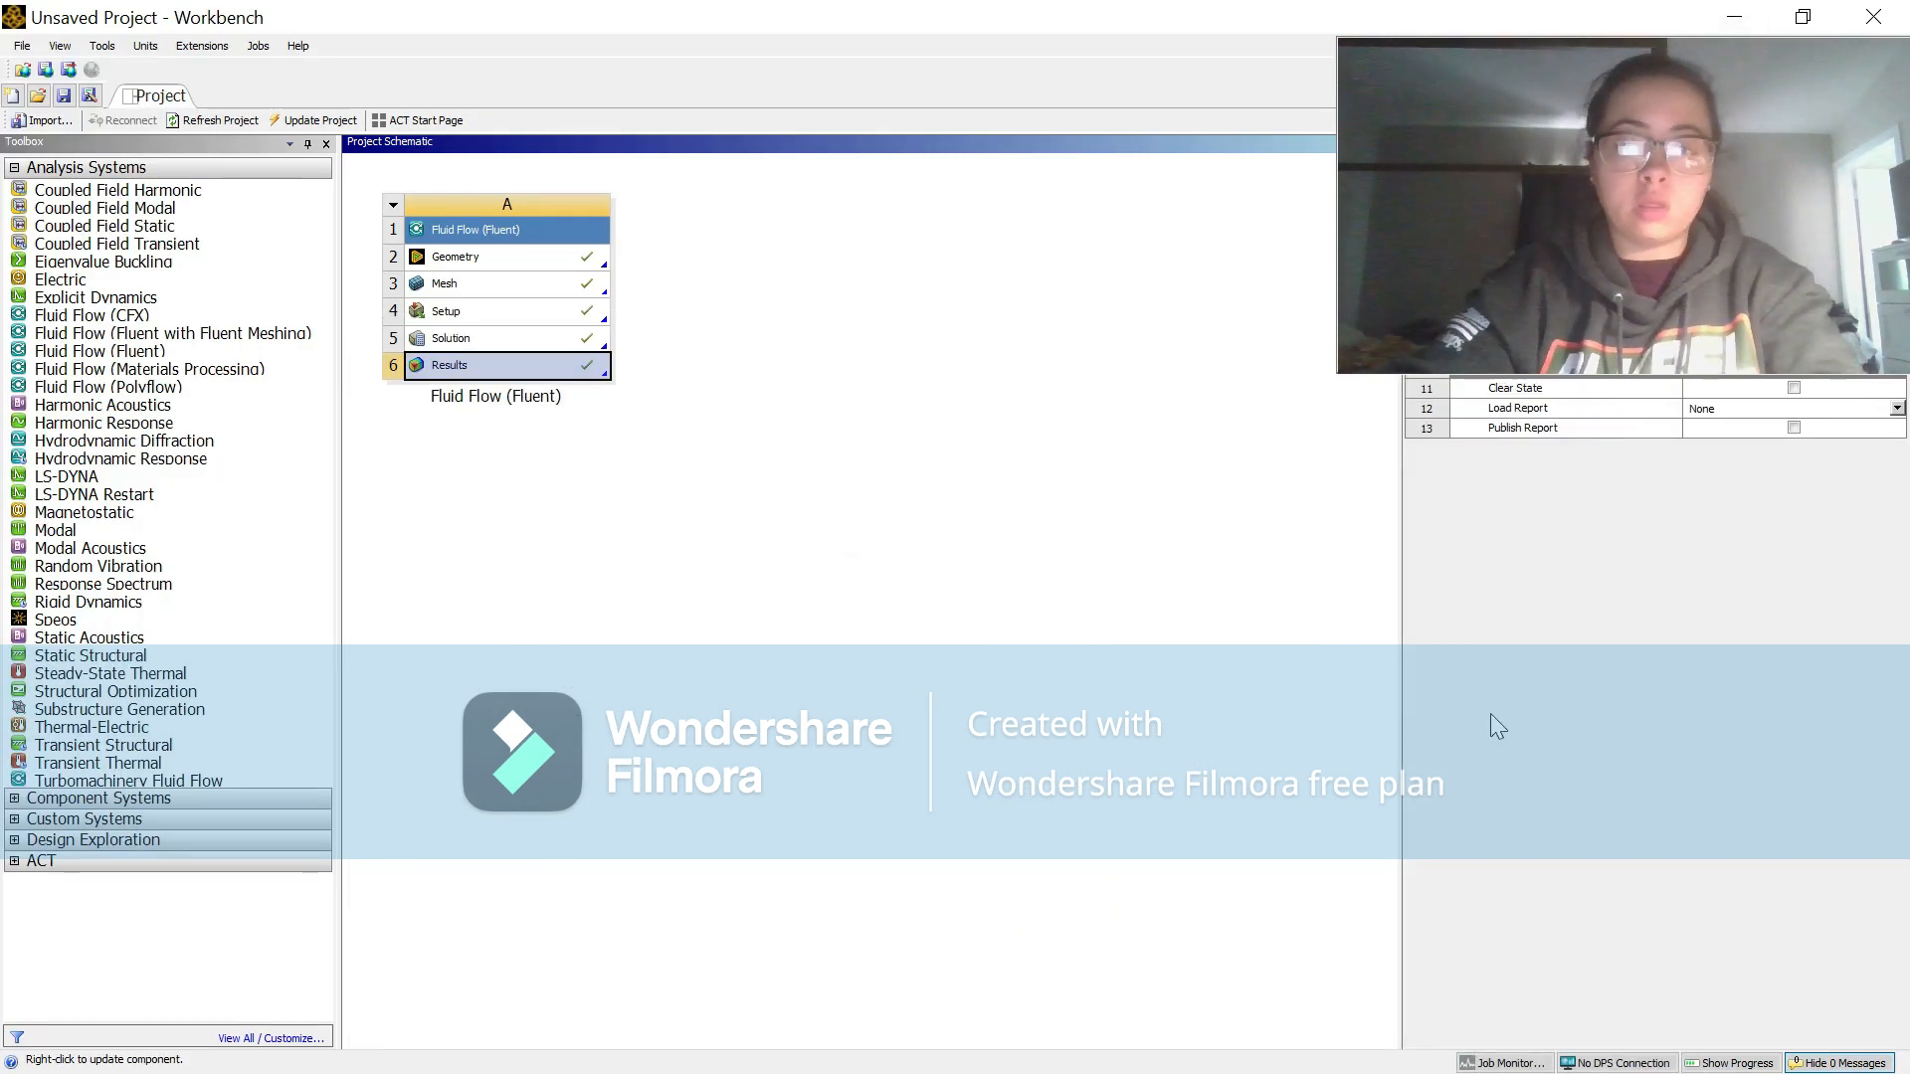
{"action": "left_click", "coordinate": [1753, 22]}
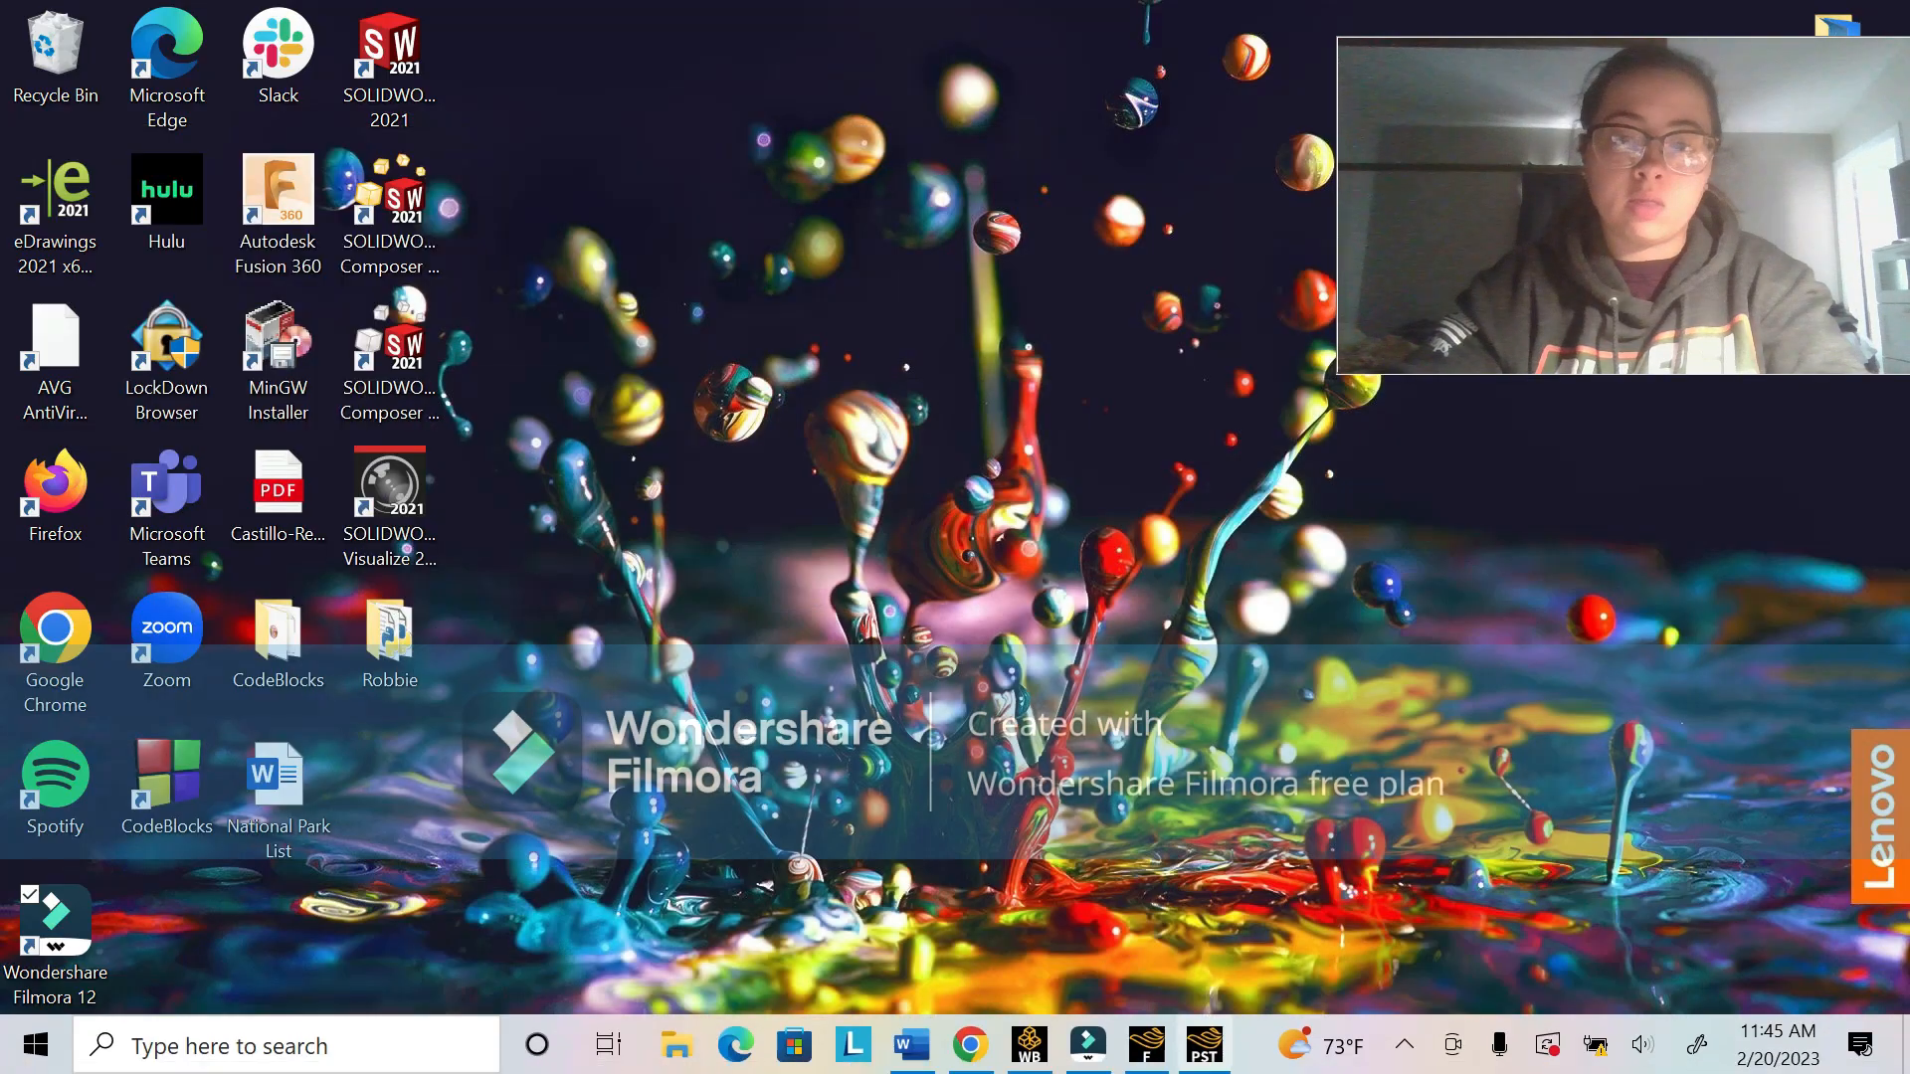
{"action": "left_click", "coordinate": [1146, 1050]}
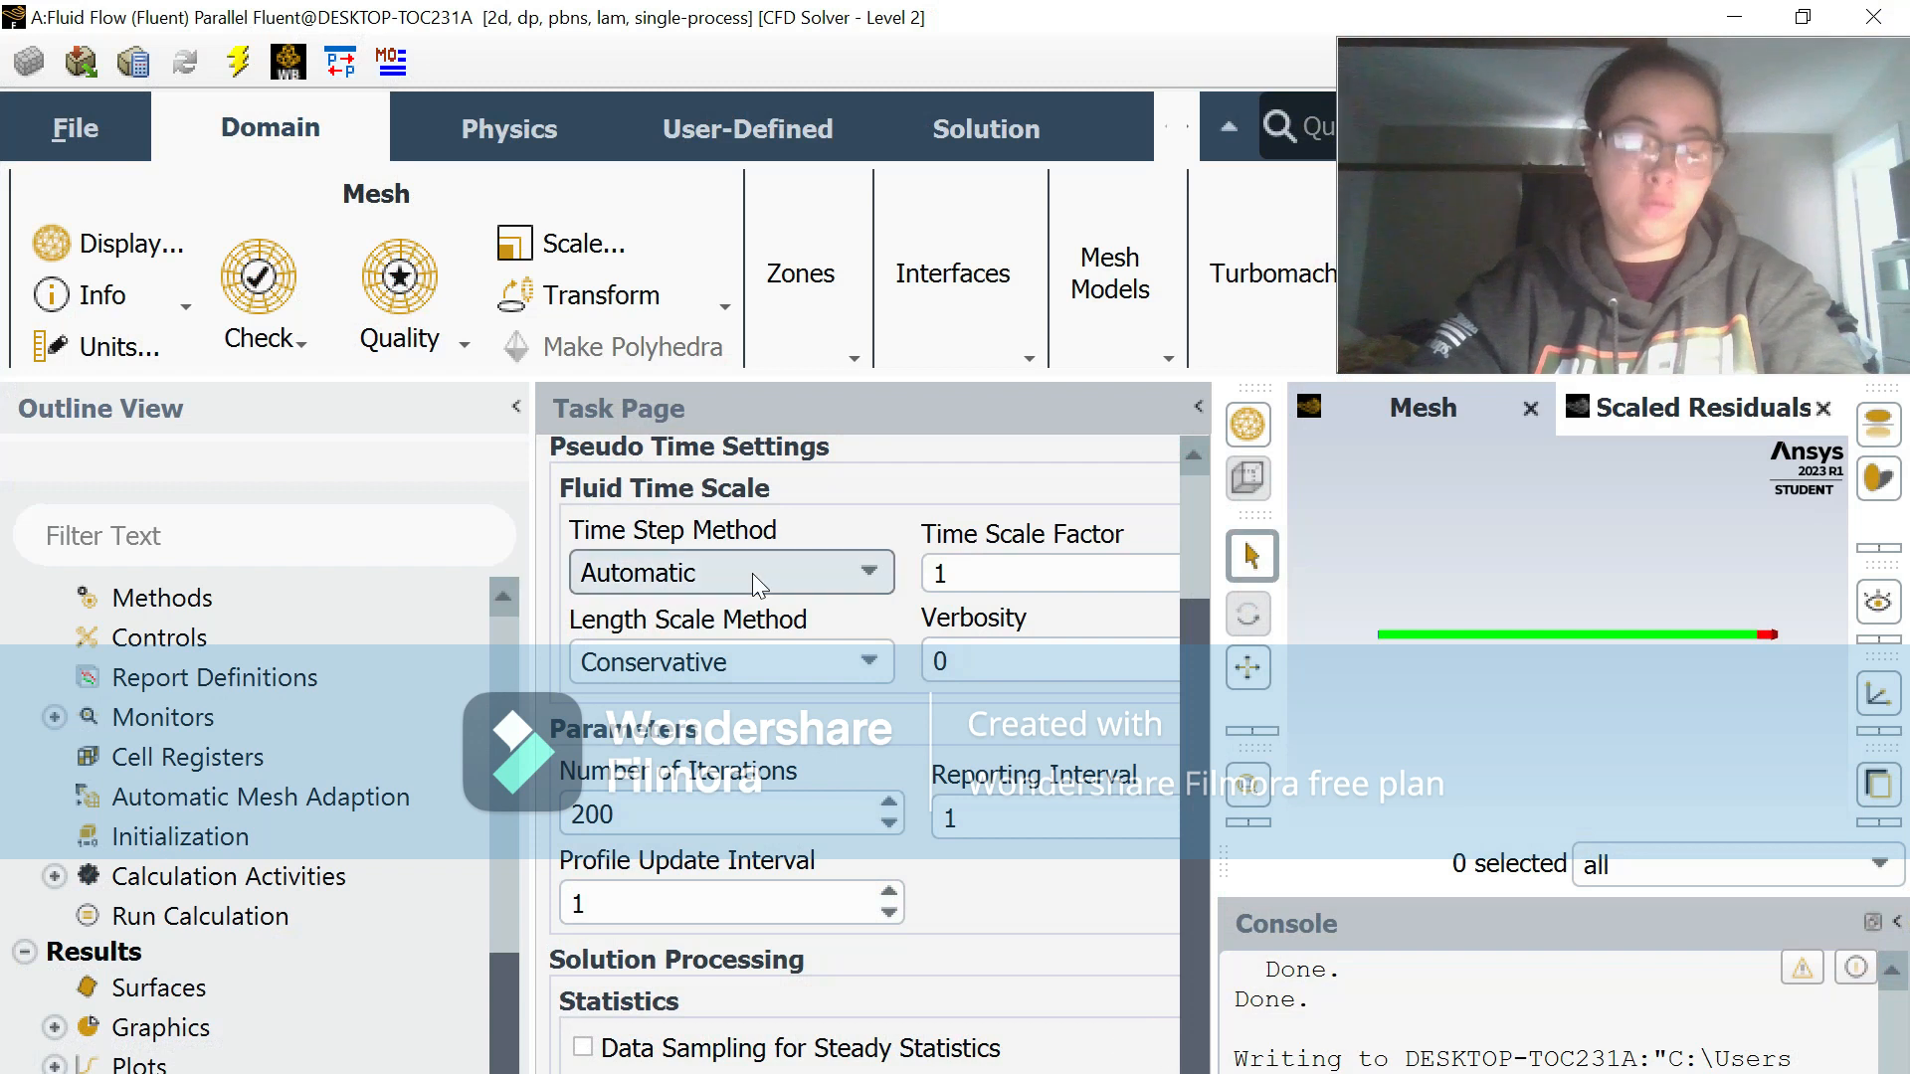
Step: Set the viscosity of the fluid material air to 1e-04 kg/(m s)
{"action": "scroll", "coordinate": [217, 647], "scroll_direction": "up", "scroll_amount": 8}
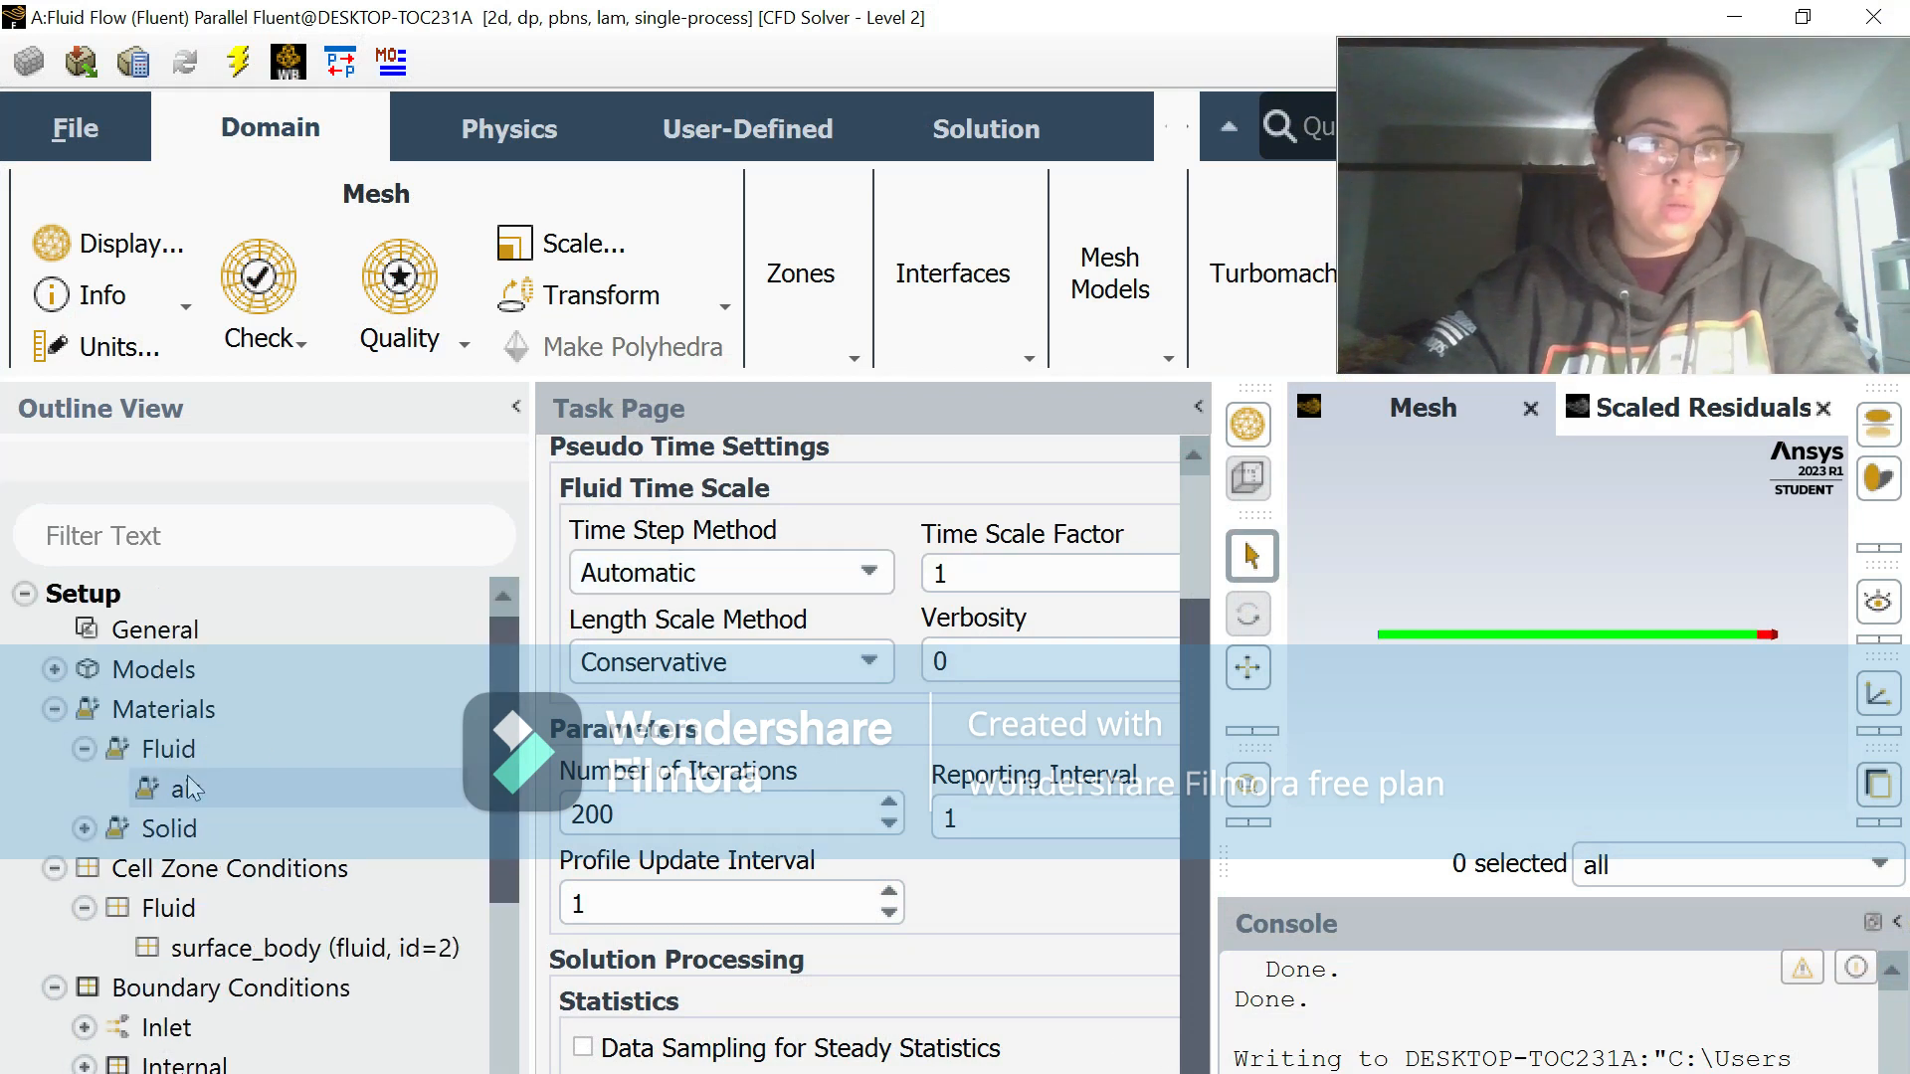
{"action": "double_click", "coordinate": [185, 790]}
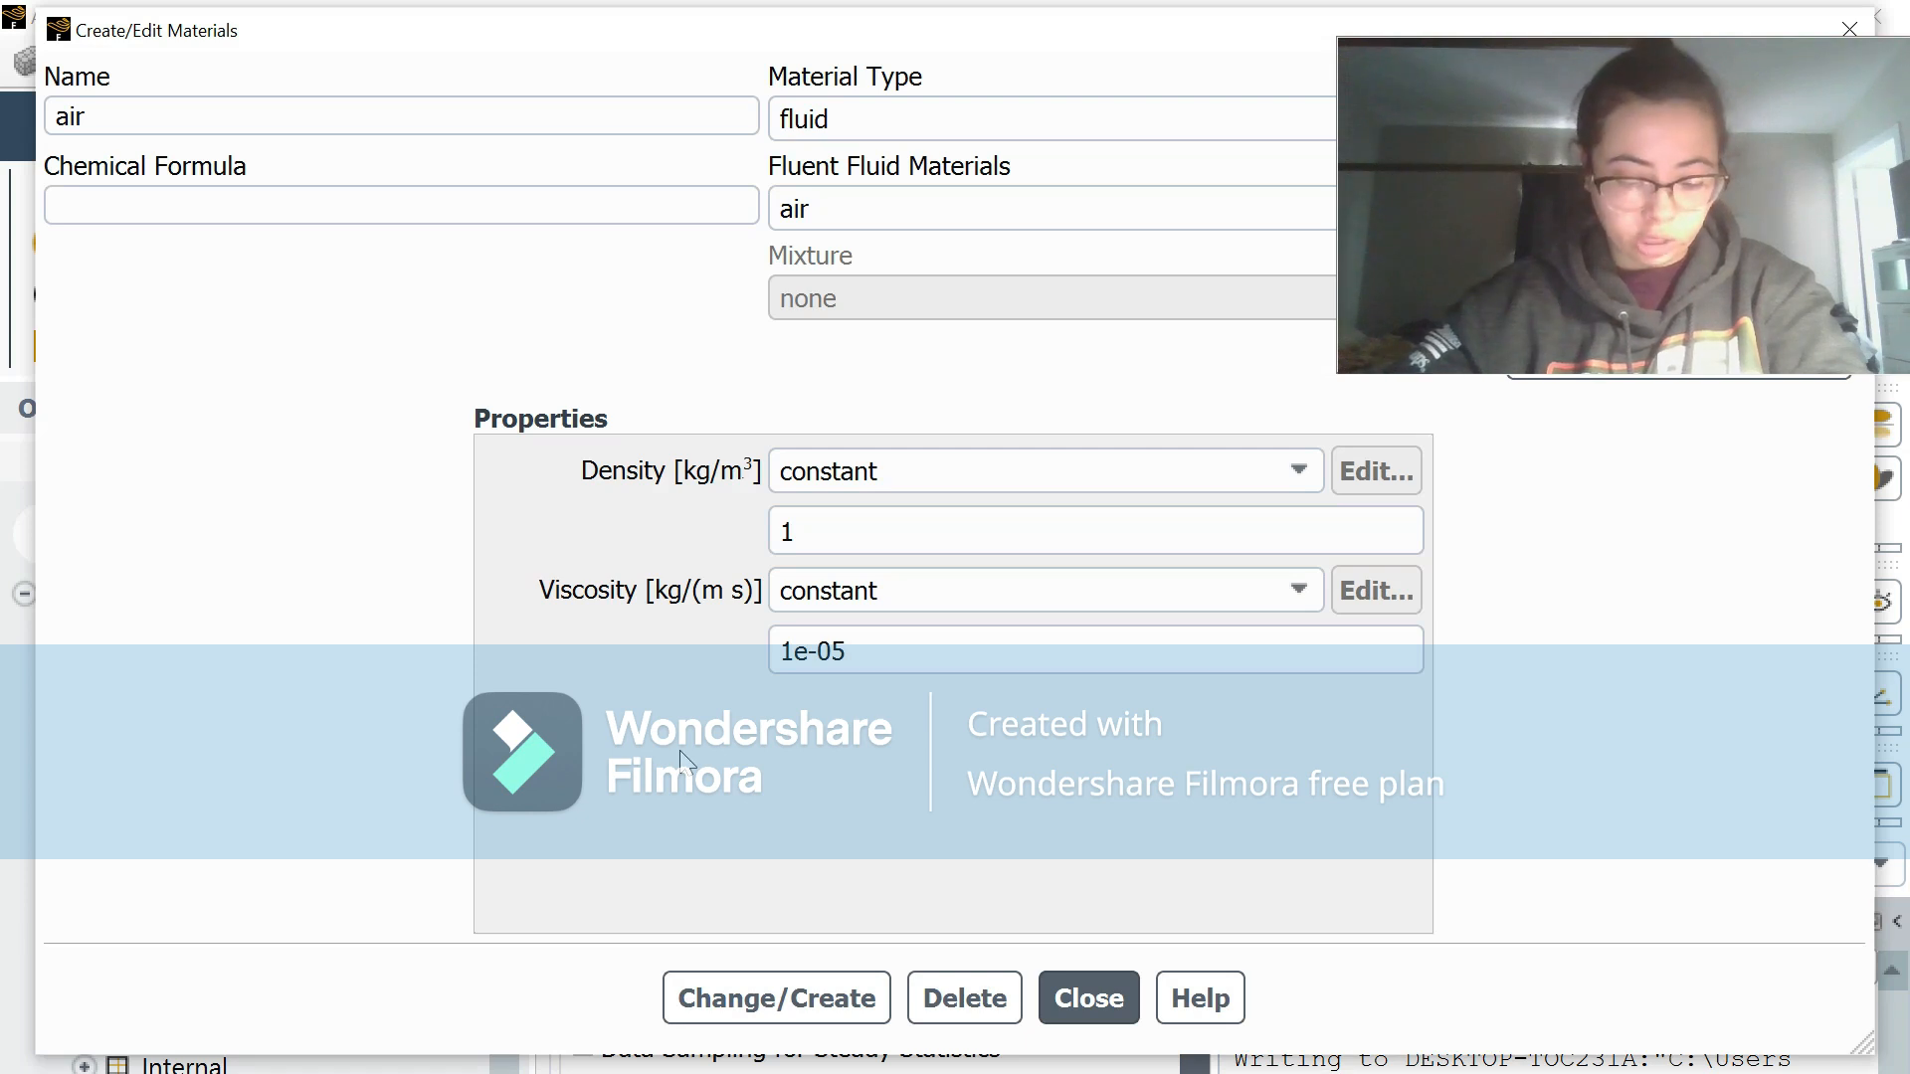
{"action": "left_click", "coordinate": [924, 654]}
{"action": "key", "text": "BackSpace"}
{"action": "type", "text": "4"}
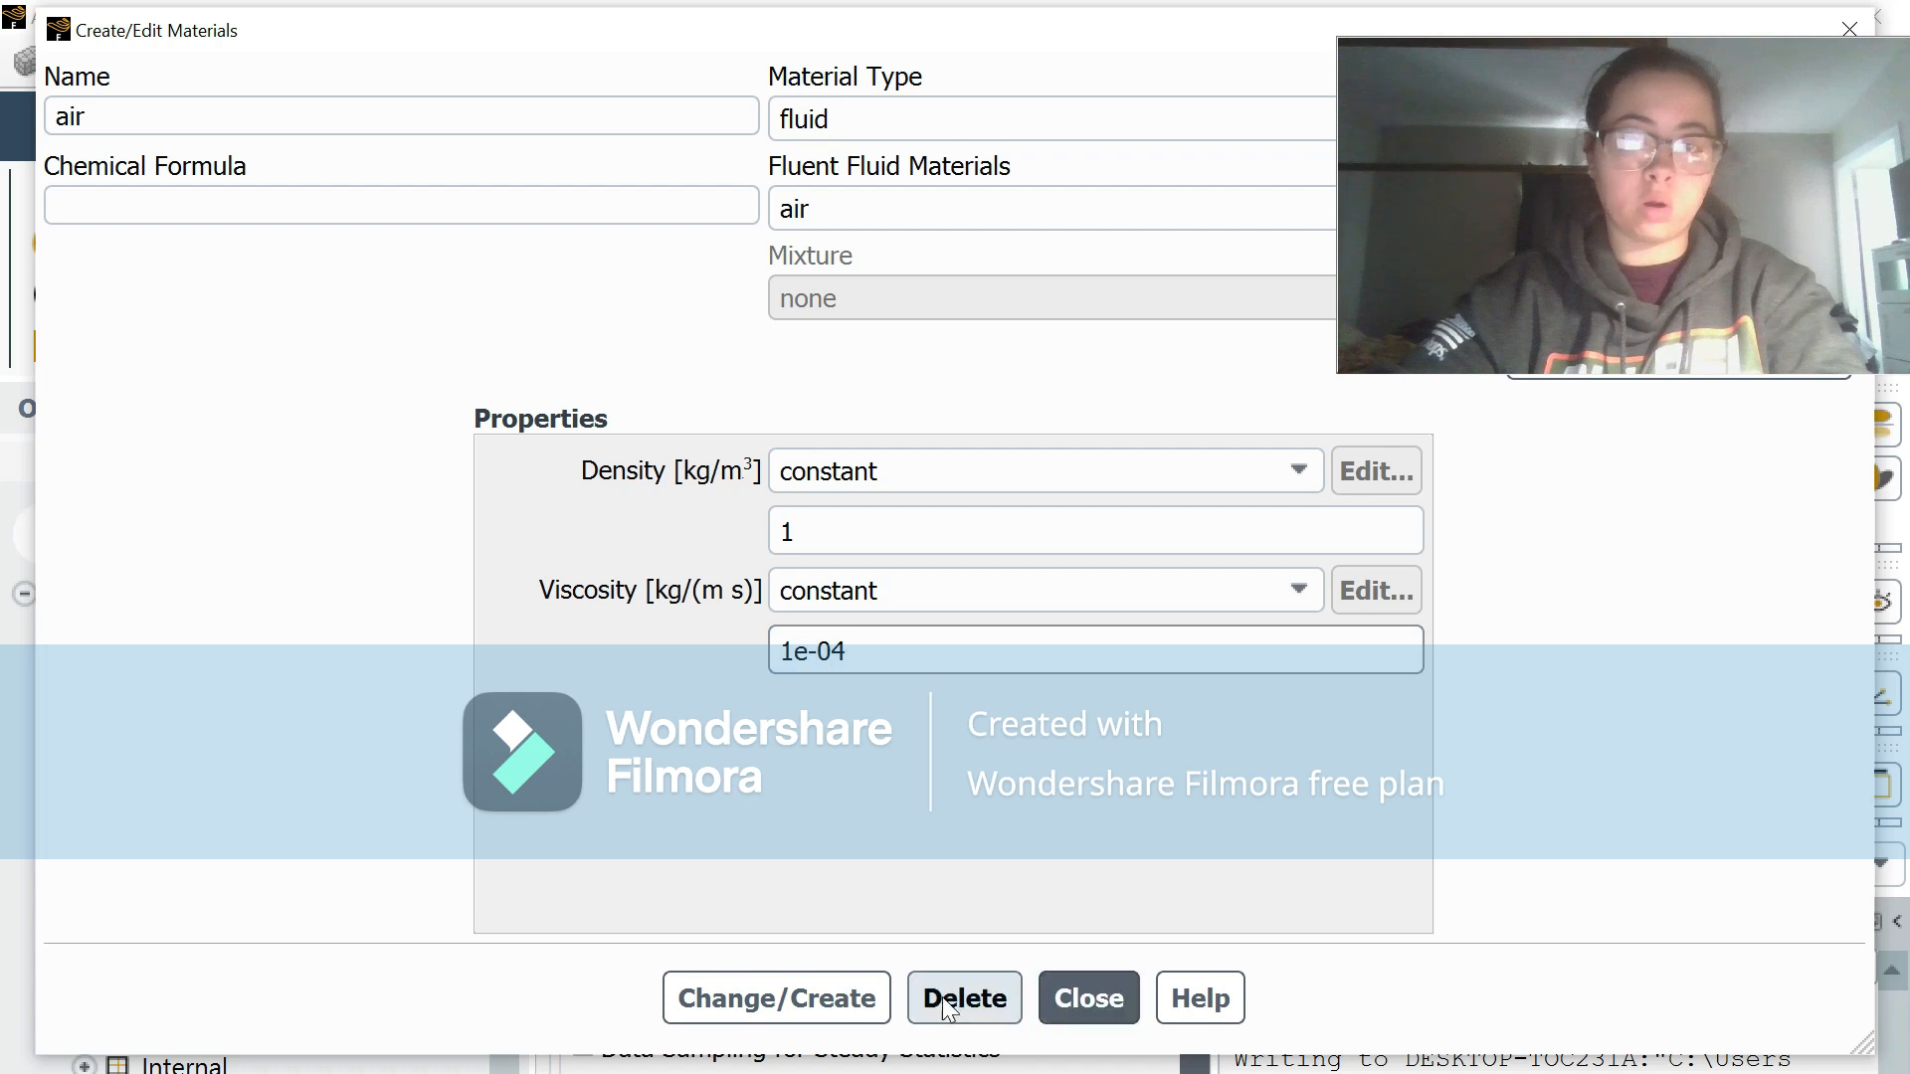
{"action": "left_click", "coordinate": [849, 995]}
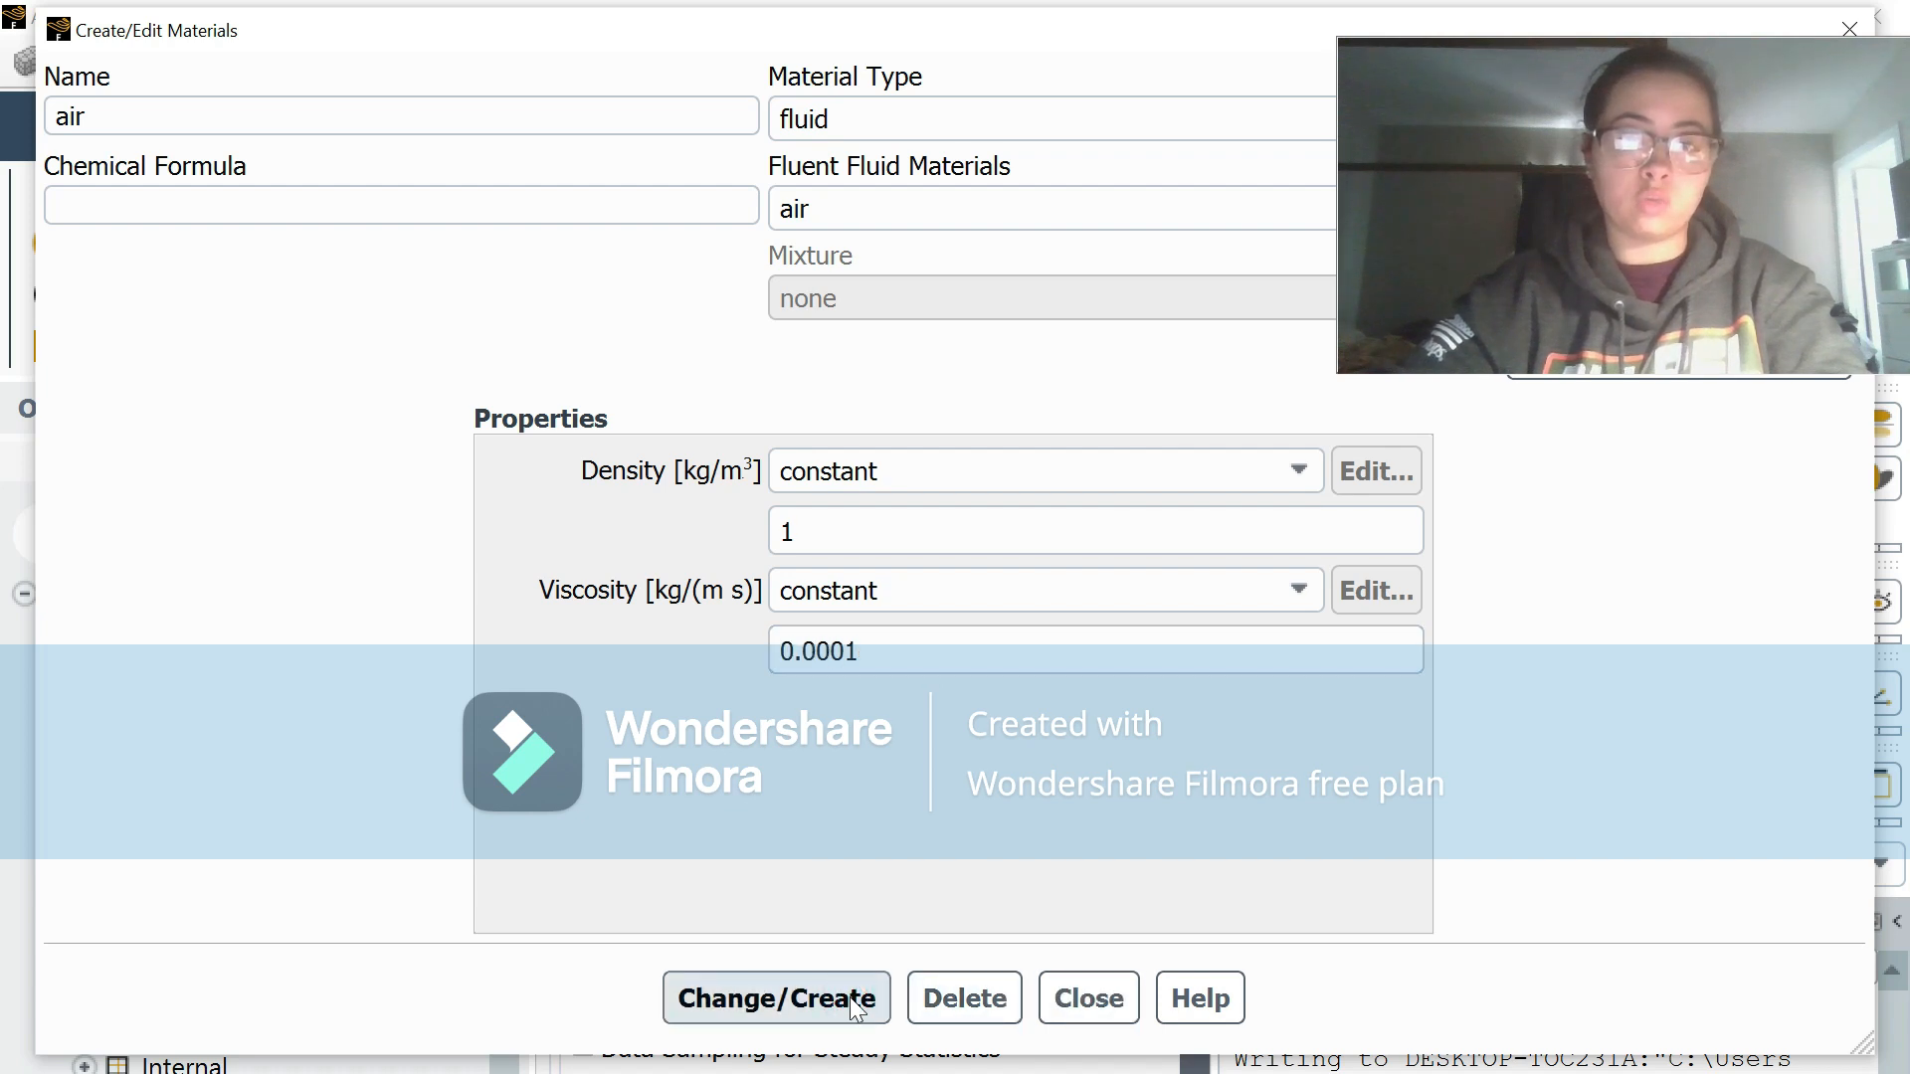
{"action": "left_click", "coordinate": [1089, 1000]}
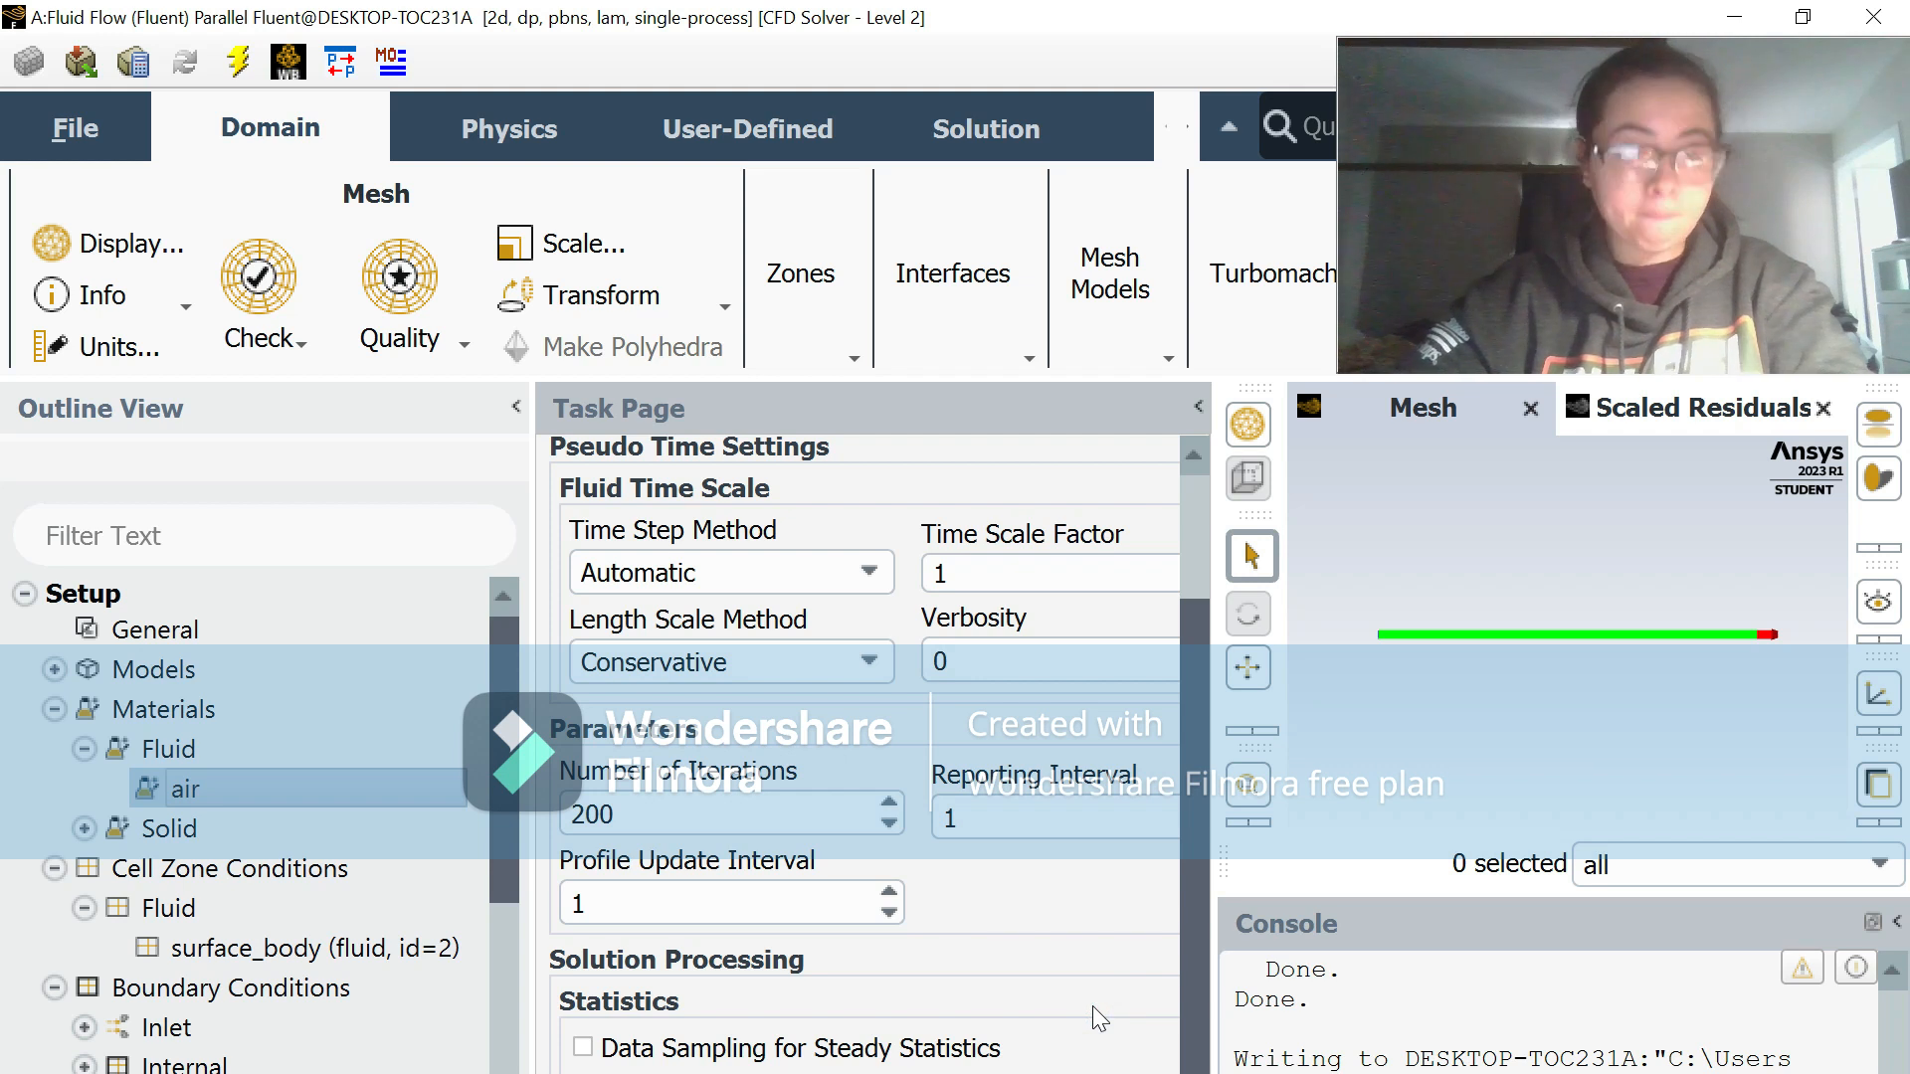
Step: Change the inlet boundary type to pressure-inlet, leaving its default pressure settings
{"action": "scroll", "coordinate": [252, 764], "scroll_direction": "down", "scroll_amount": 1}
{"action": "scroll", "coordinate": [252, 764], "scroll_direction": "down", "scroll_amount": 2}
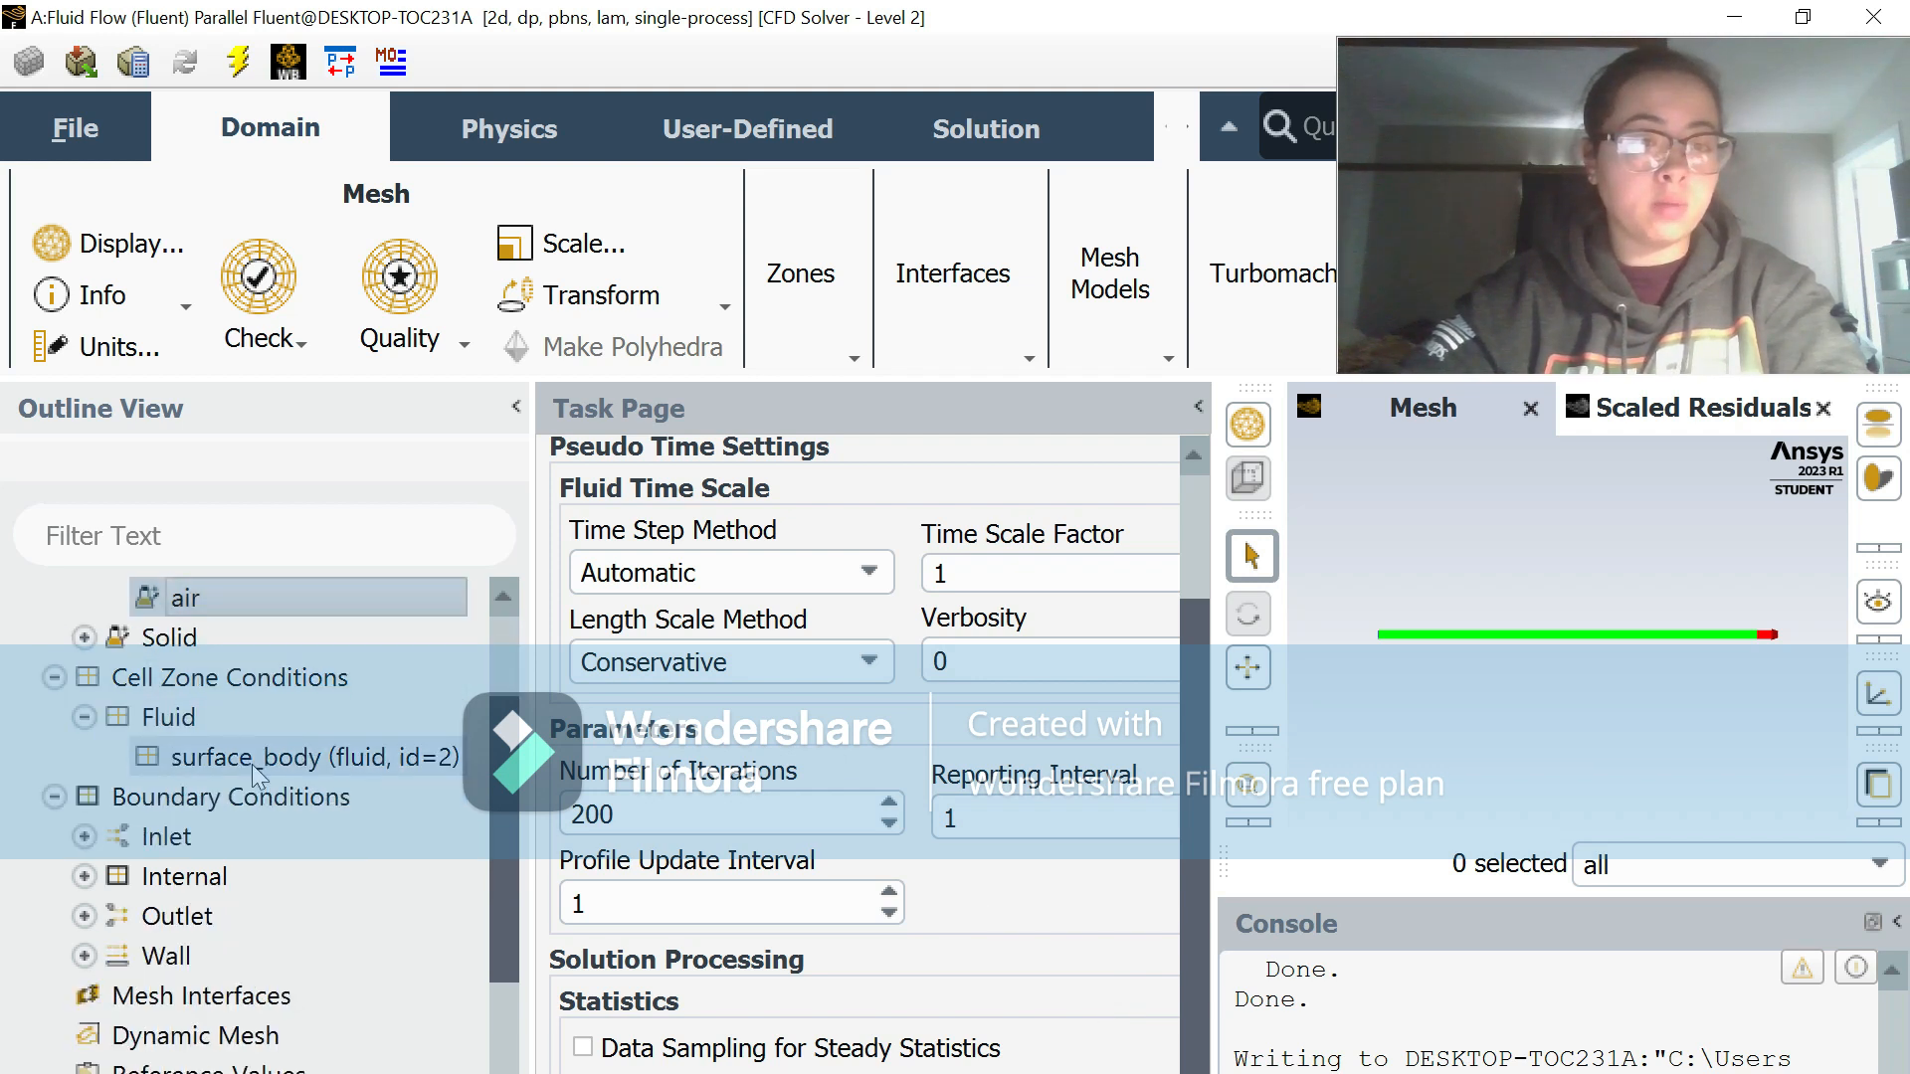
{"action": "double_click", "coordinate": [246, 756]}
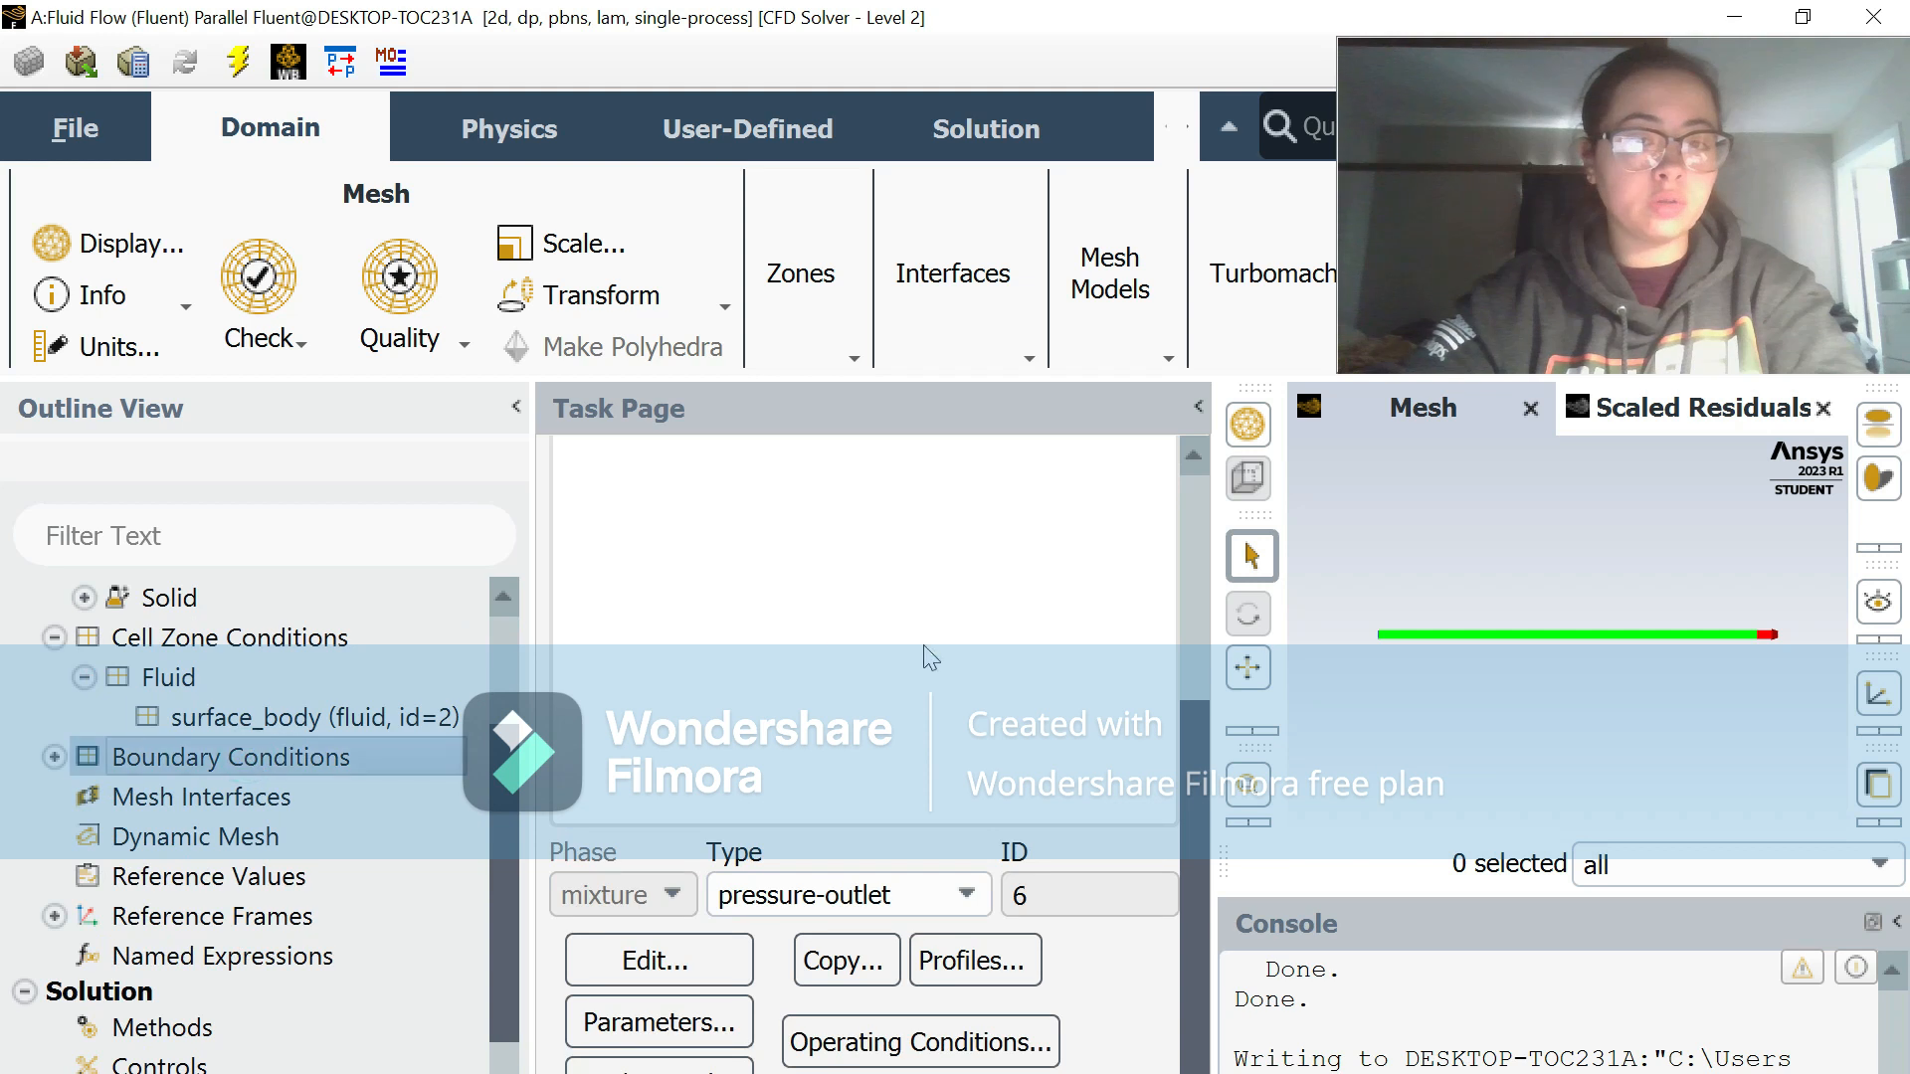
{"action": "left_click", "coordinate": [751, 607]}
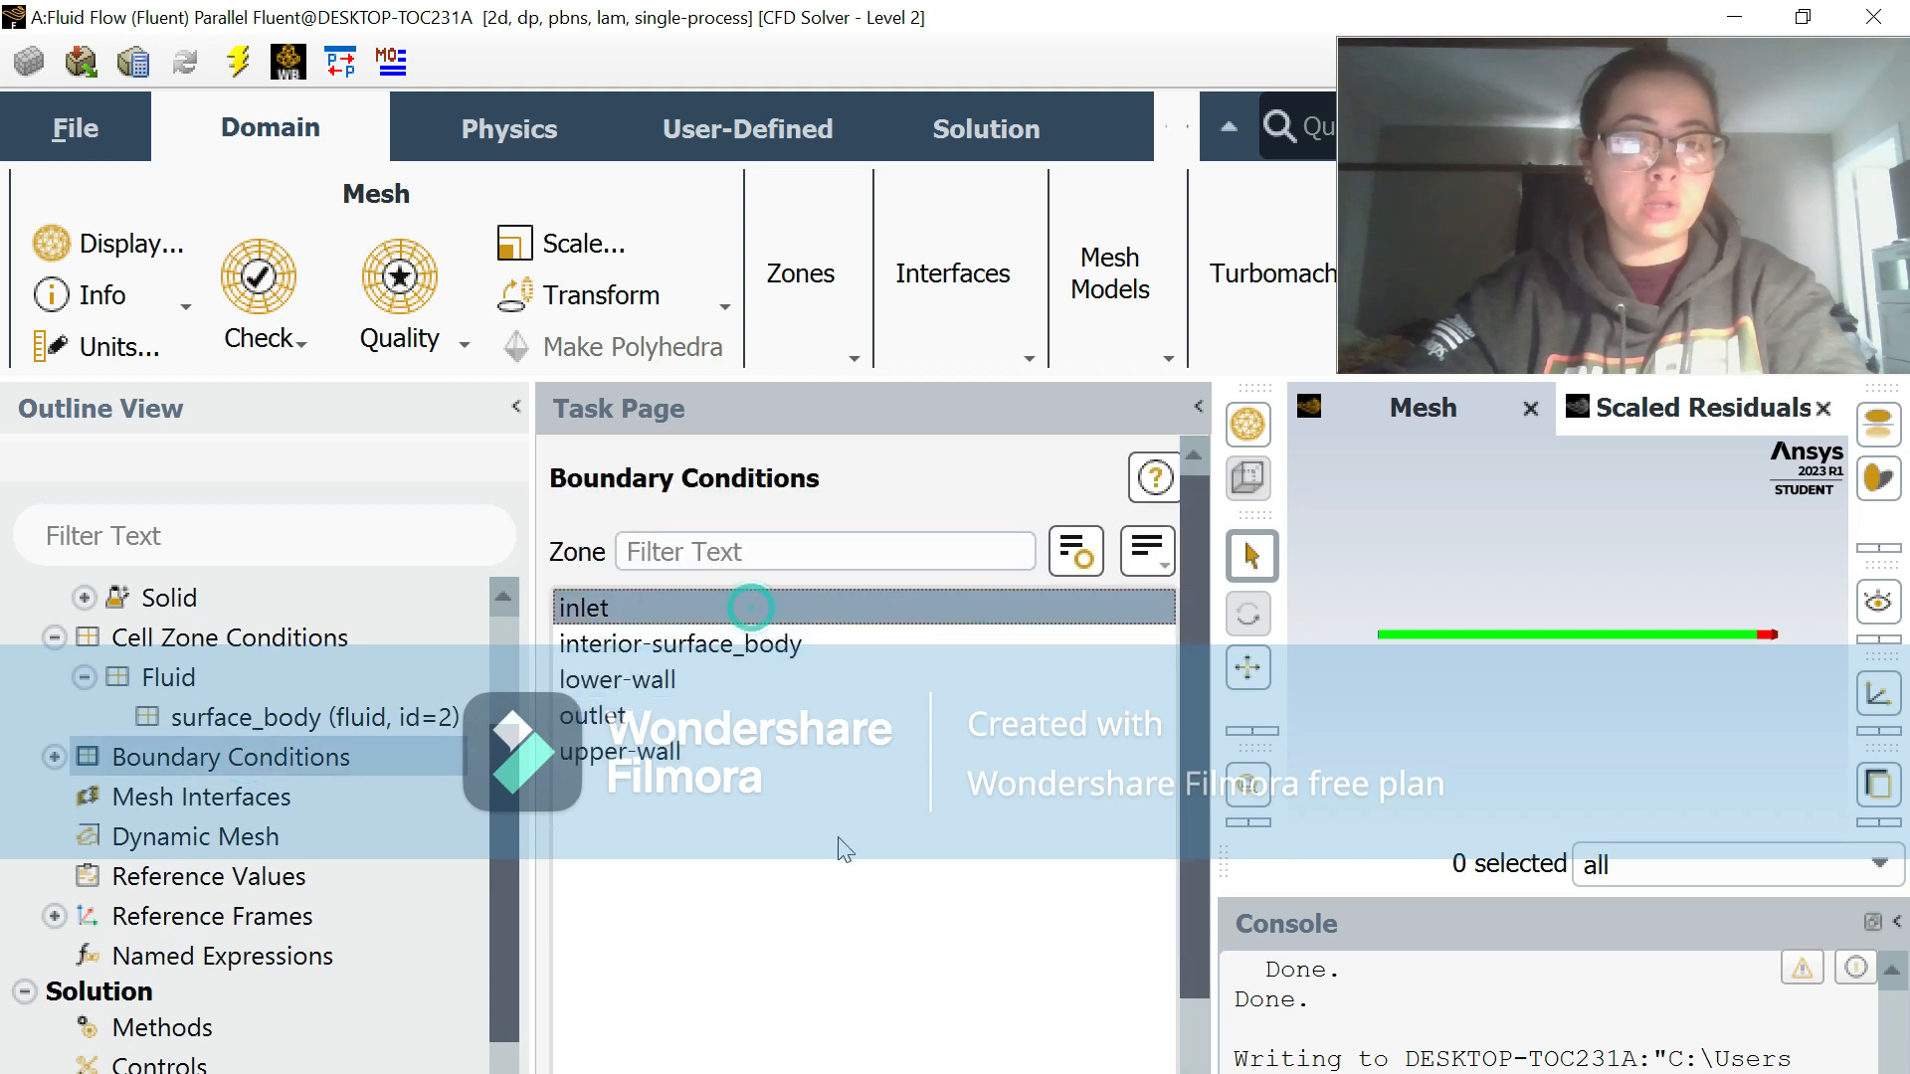
{"action": "scroll", "coordinate": [844, 848], "scroll_direction": "down", "scroll_amount": 3}
{"action": "left_click", "coordinate": [751, 900]}
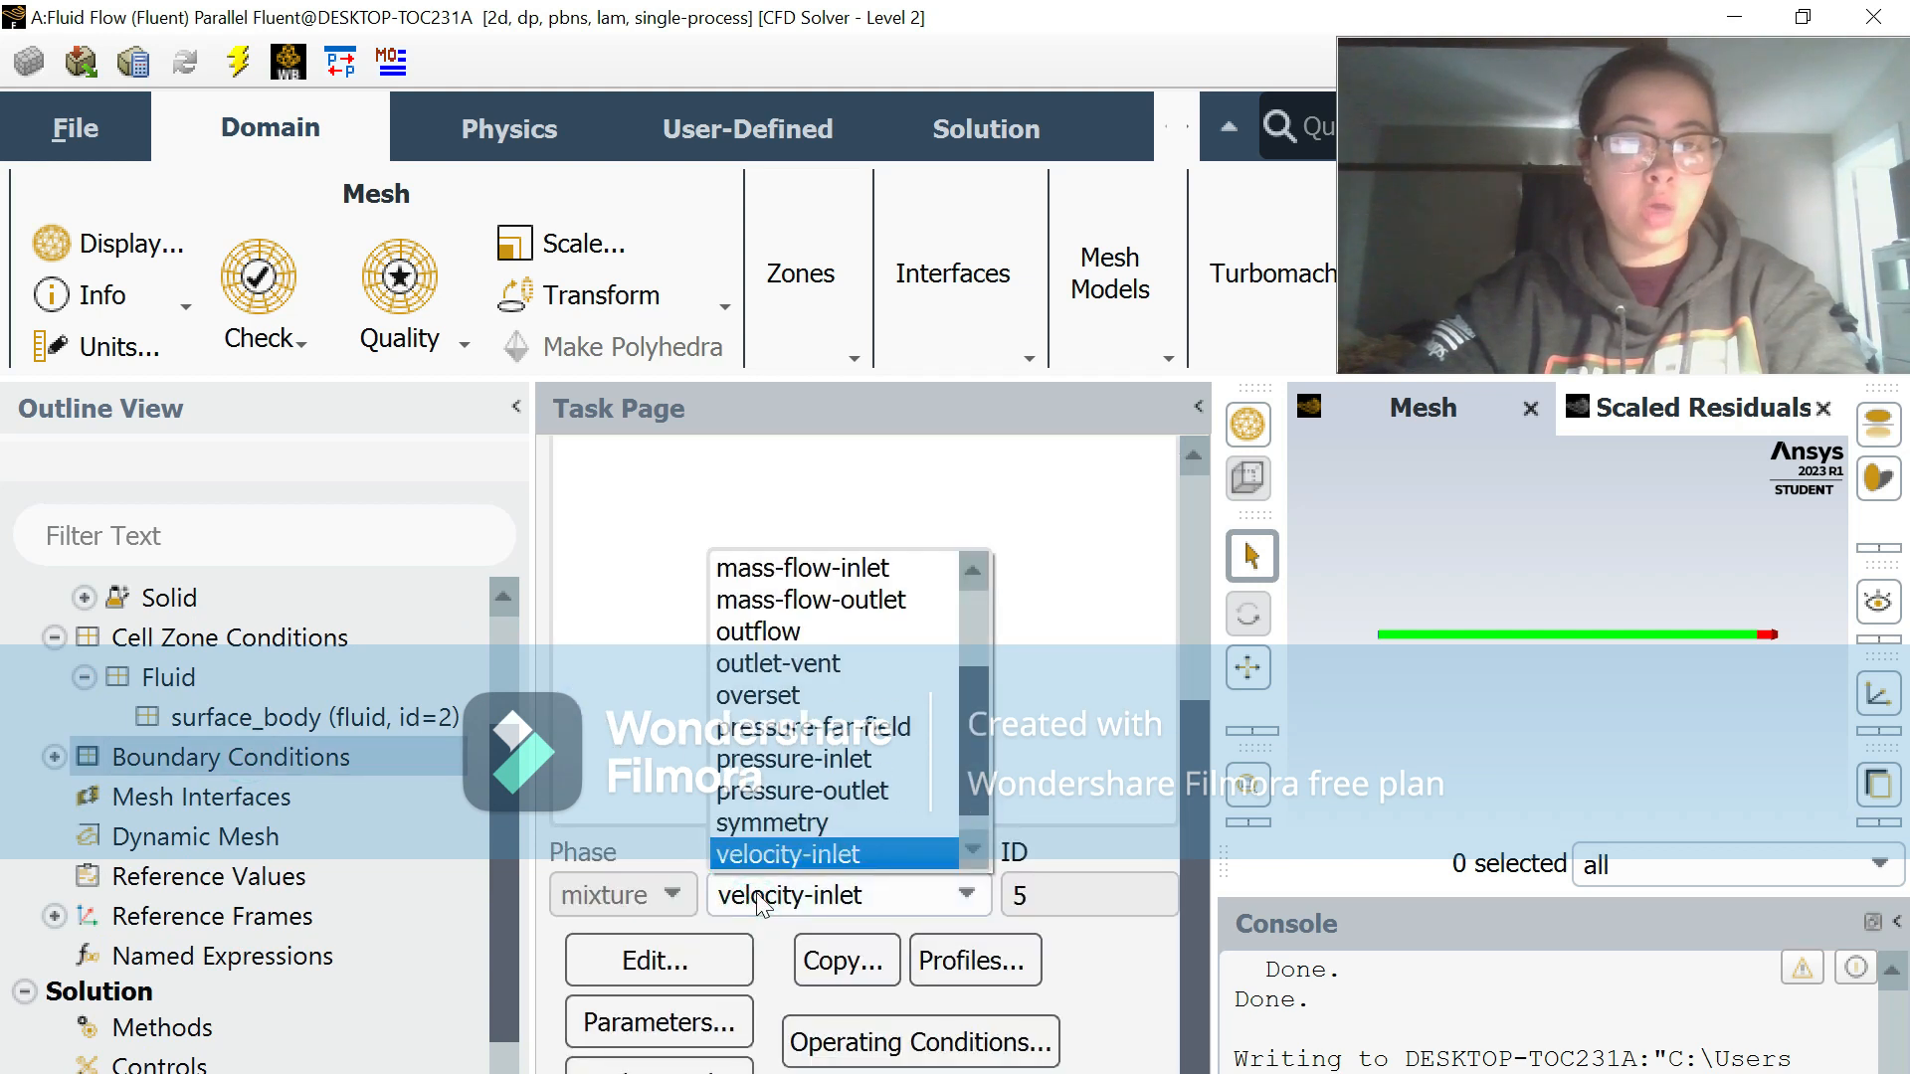
{"action": "left_click", "coordinate": [804, 762]}
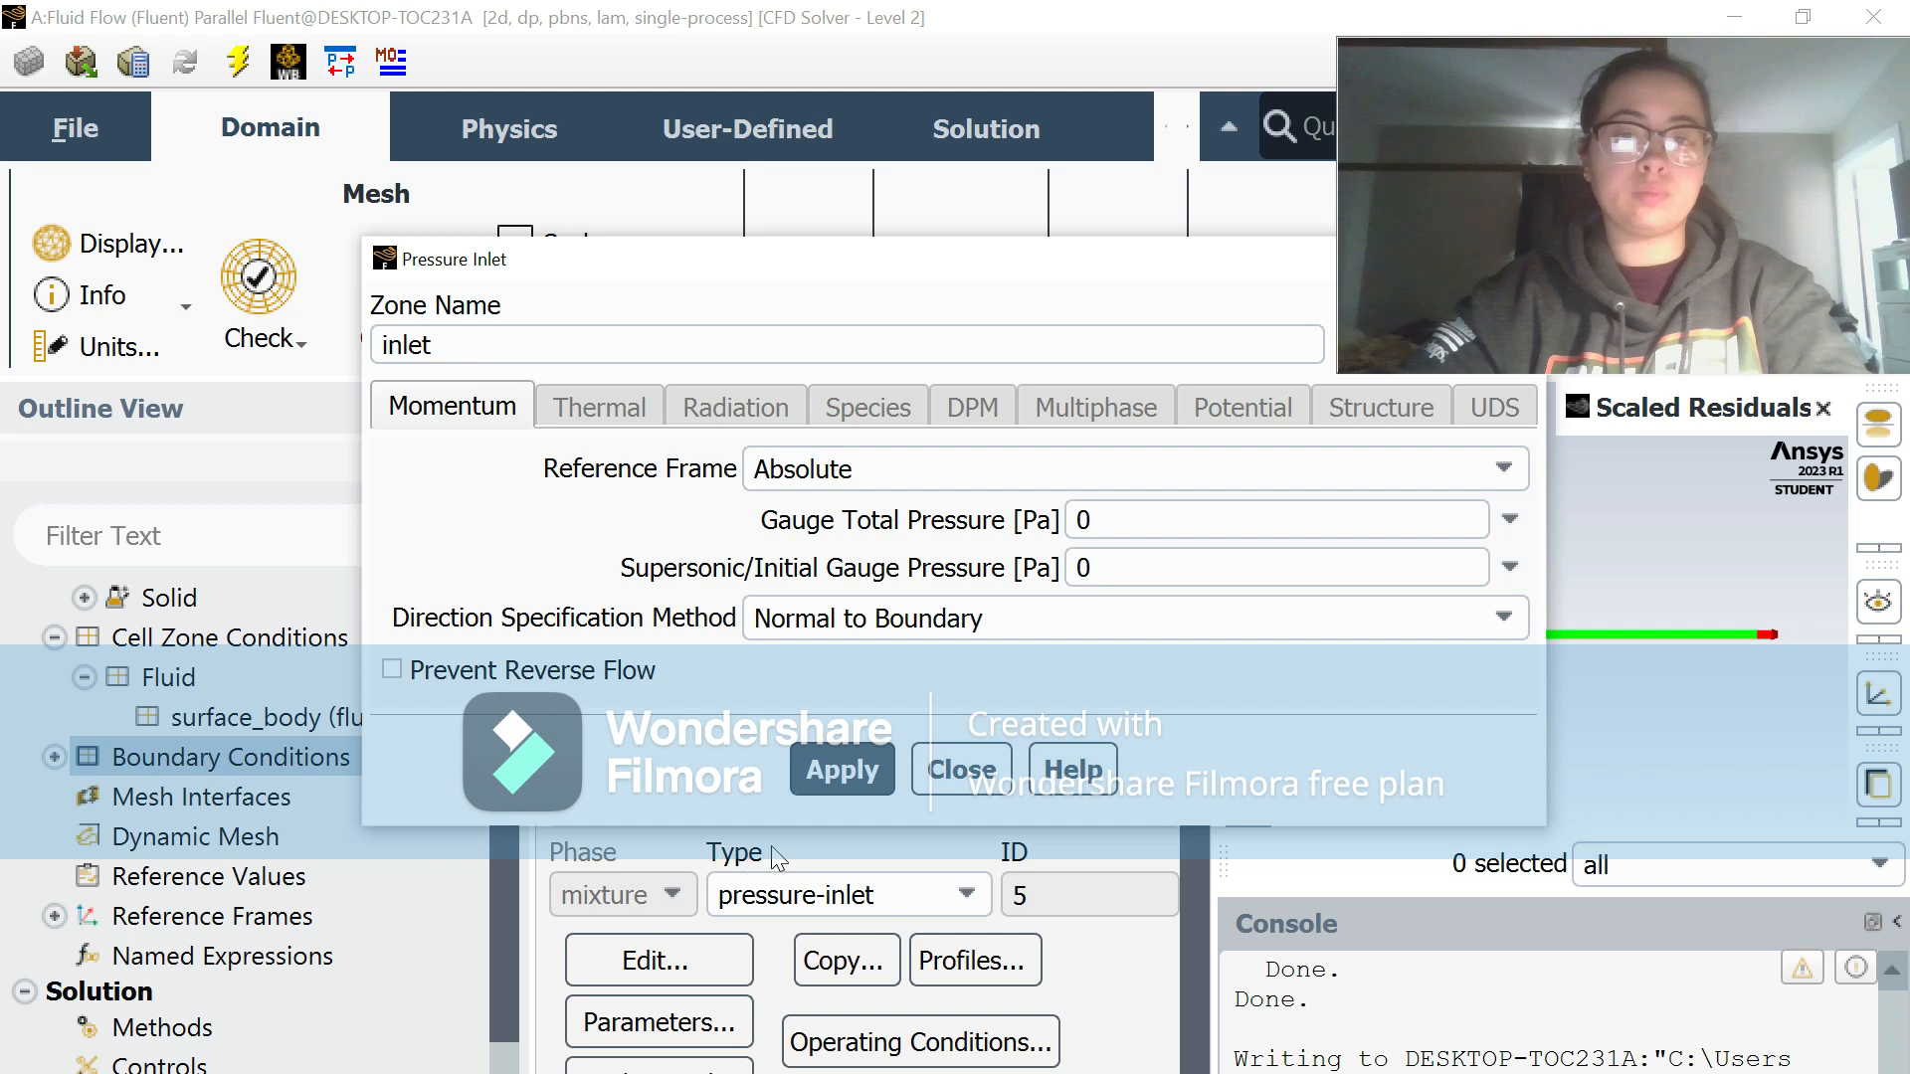
{"action": "left_click", "coordinate": [932, 771]}
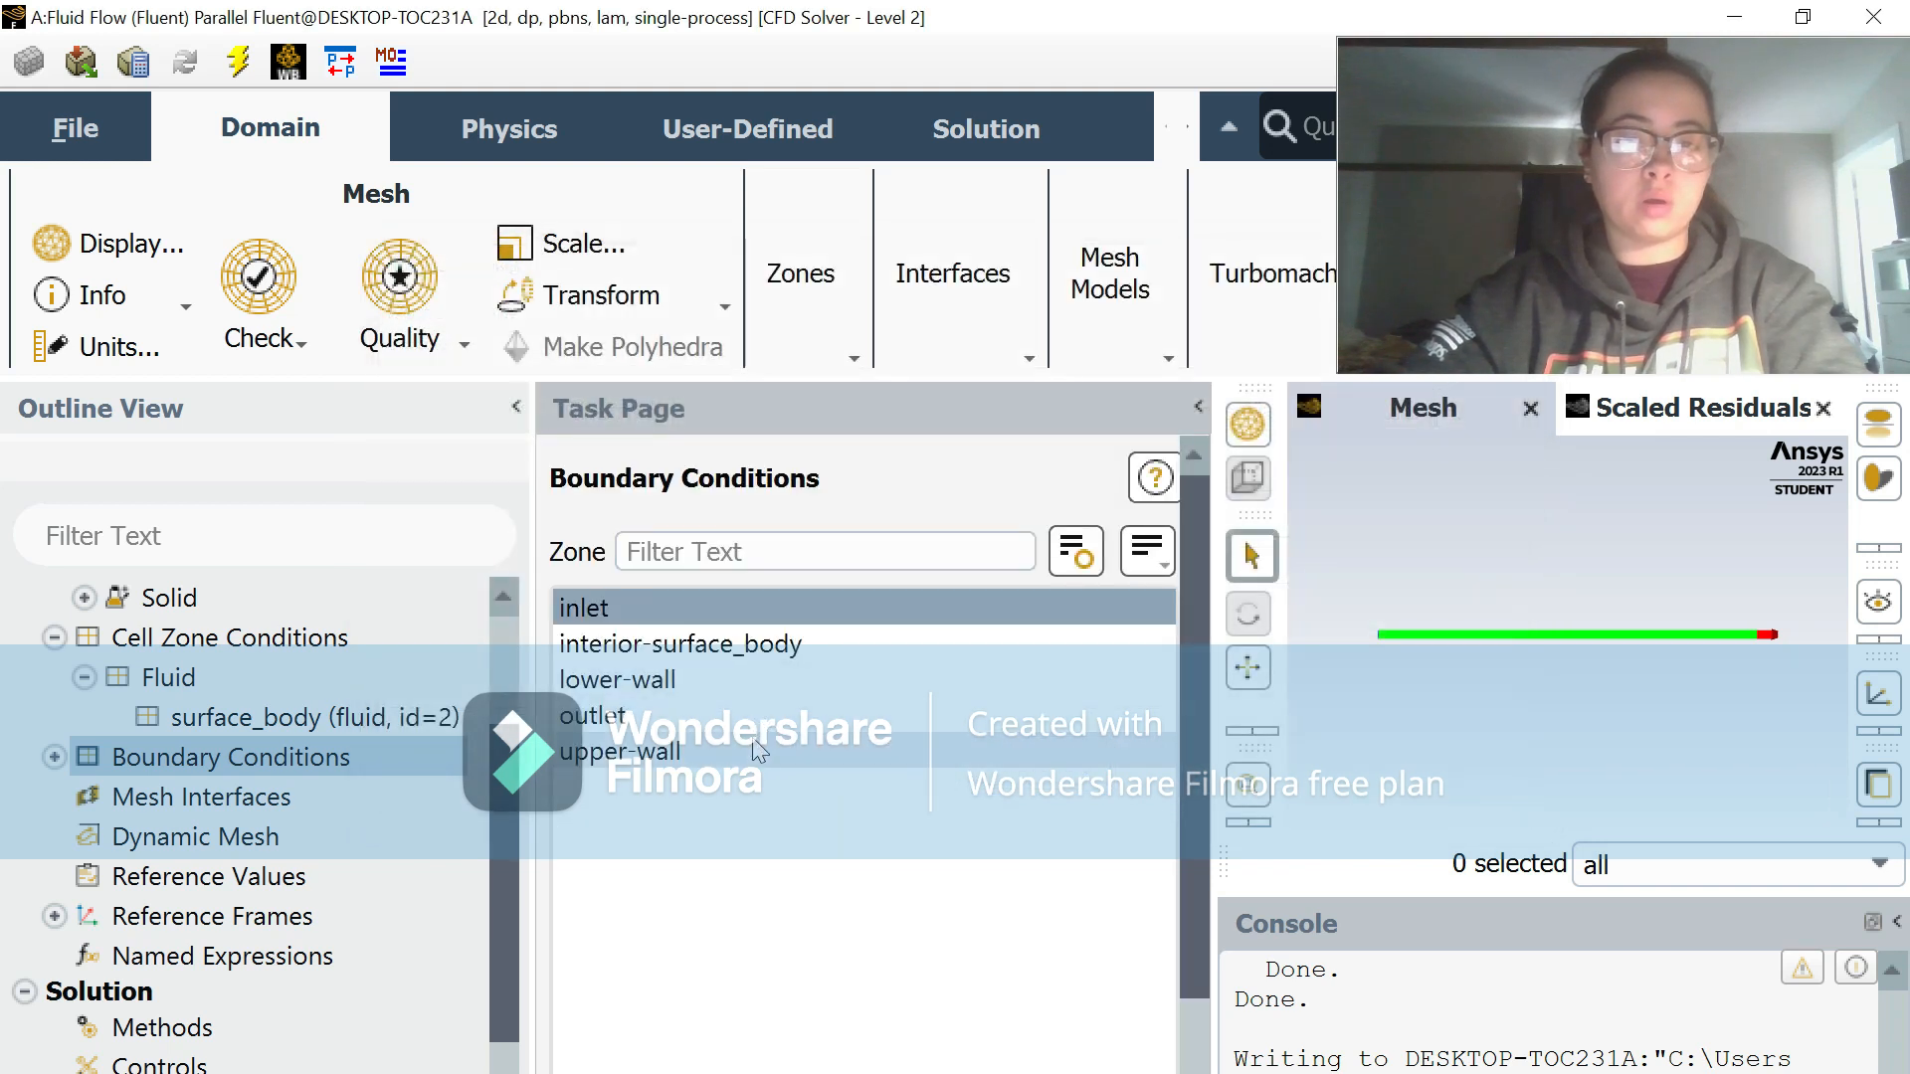
Step: Make the upper-wall boundary a moving wall with a translational speed of 02 m/s in the X direction
{"action": "left_click", "coordinate": [758, 751]}
{"action": "scroll", "coordinate": [796, 816], "scroll_direction": "down", "scroll_amount": 3}
{"action": "left_click", "coordinate": [664, 954]}
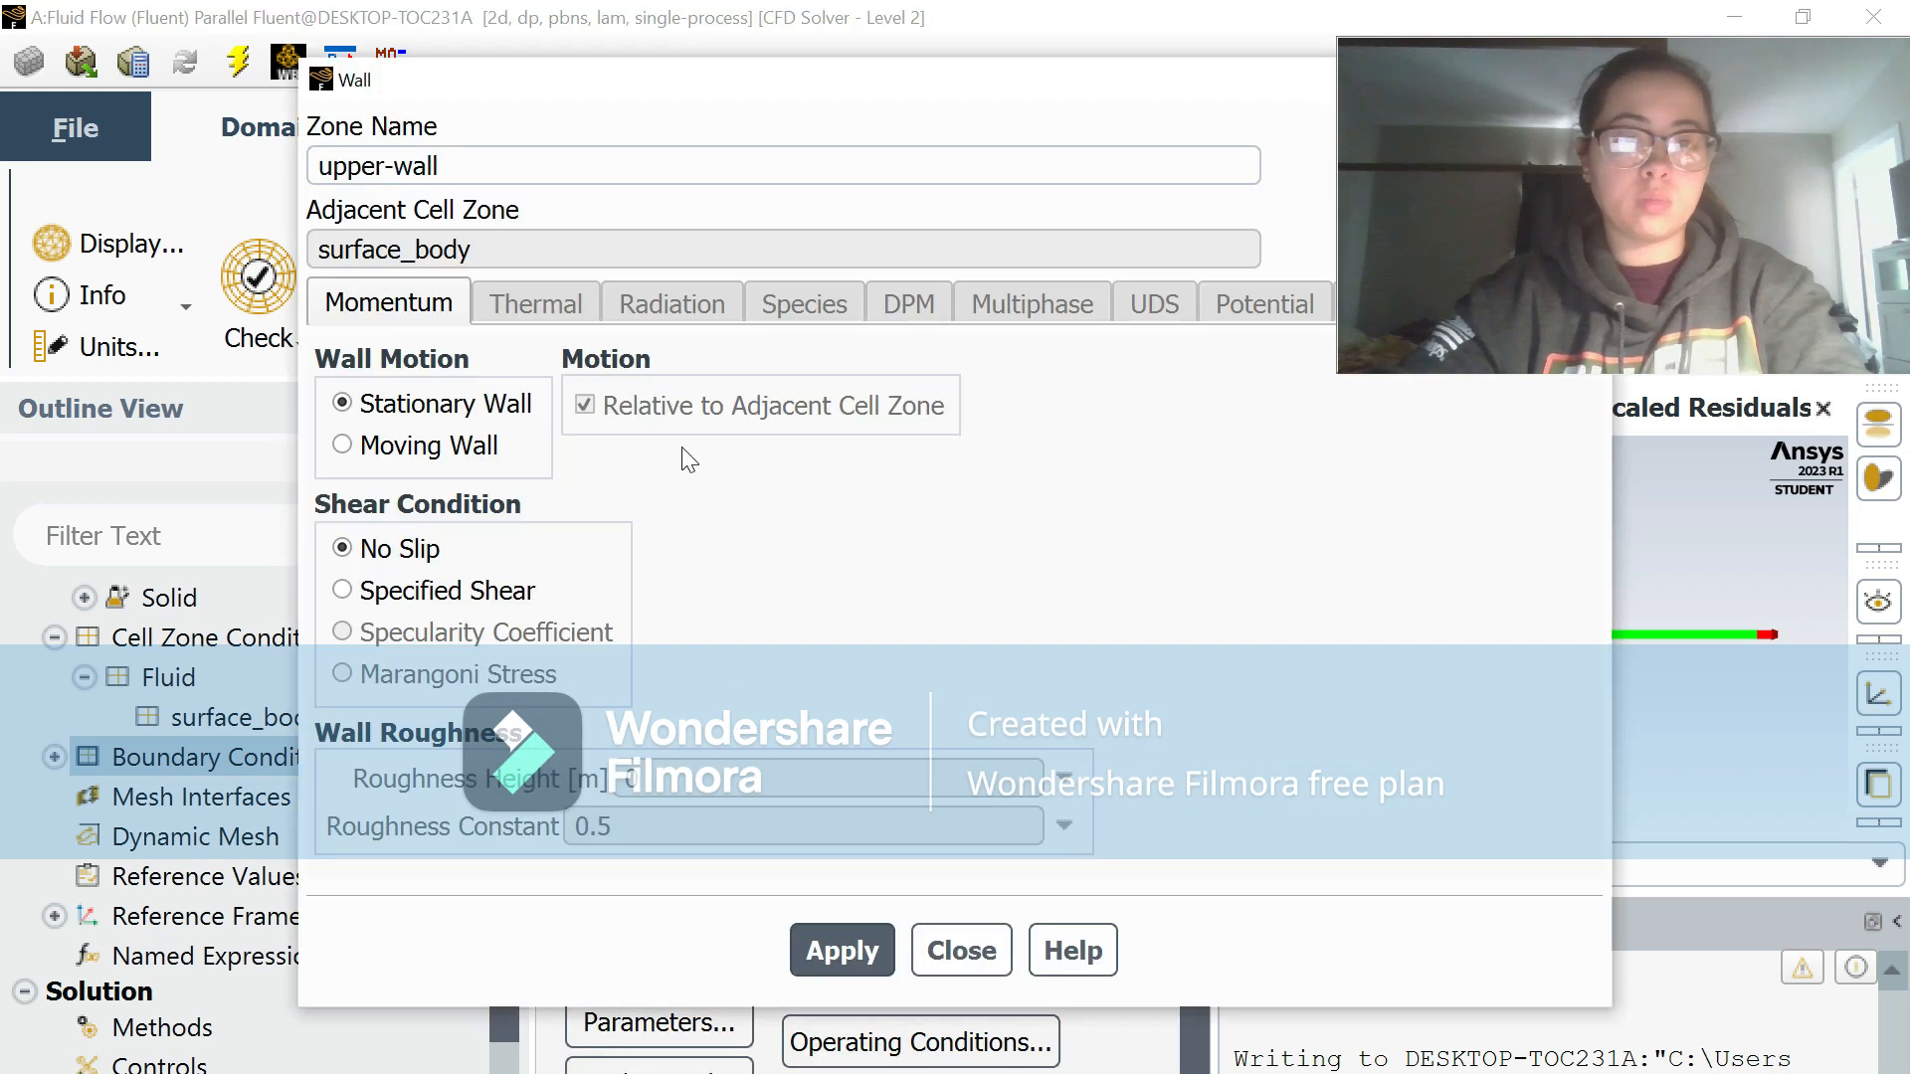
{"action": "left_click", "coordinate": [343, 445]}
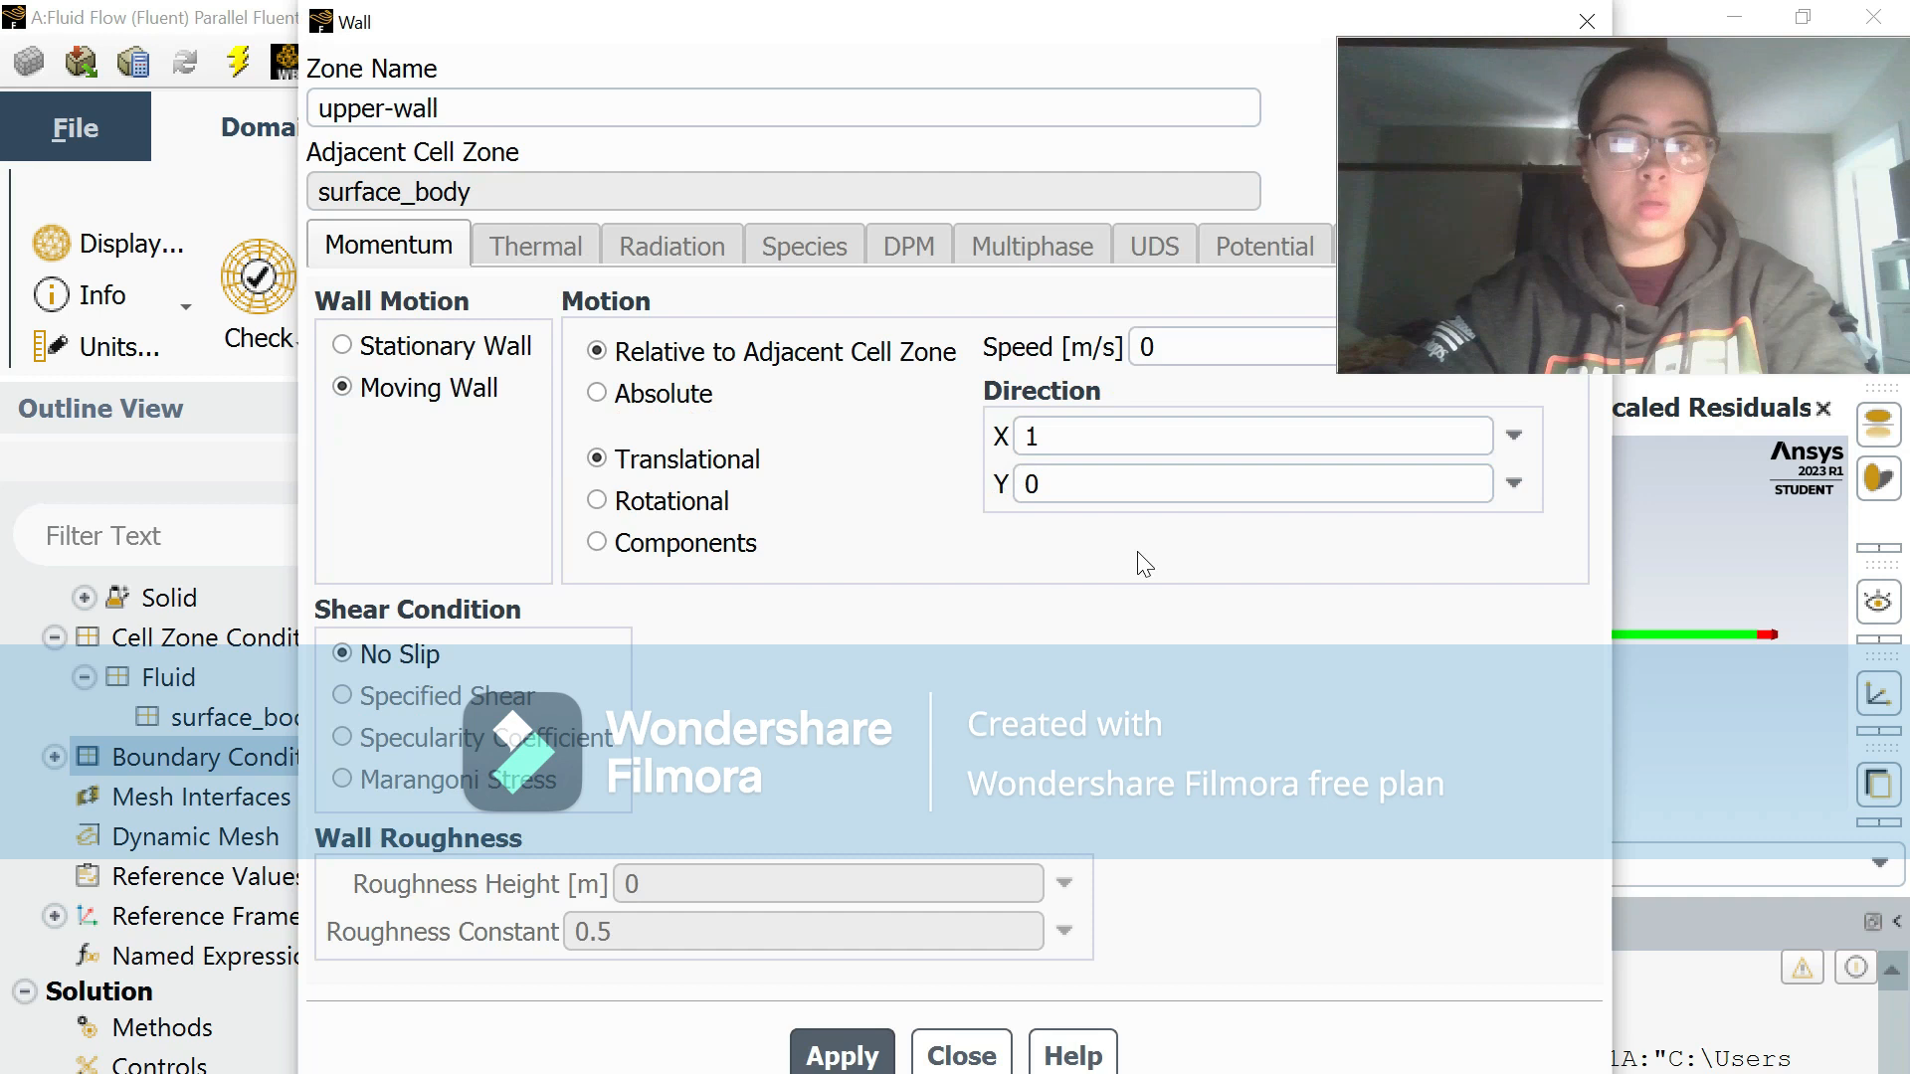
{"action": "left_click", "coordinate": [1173, 348]}
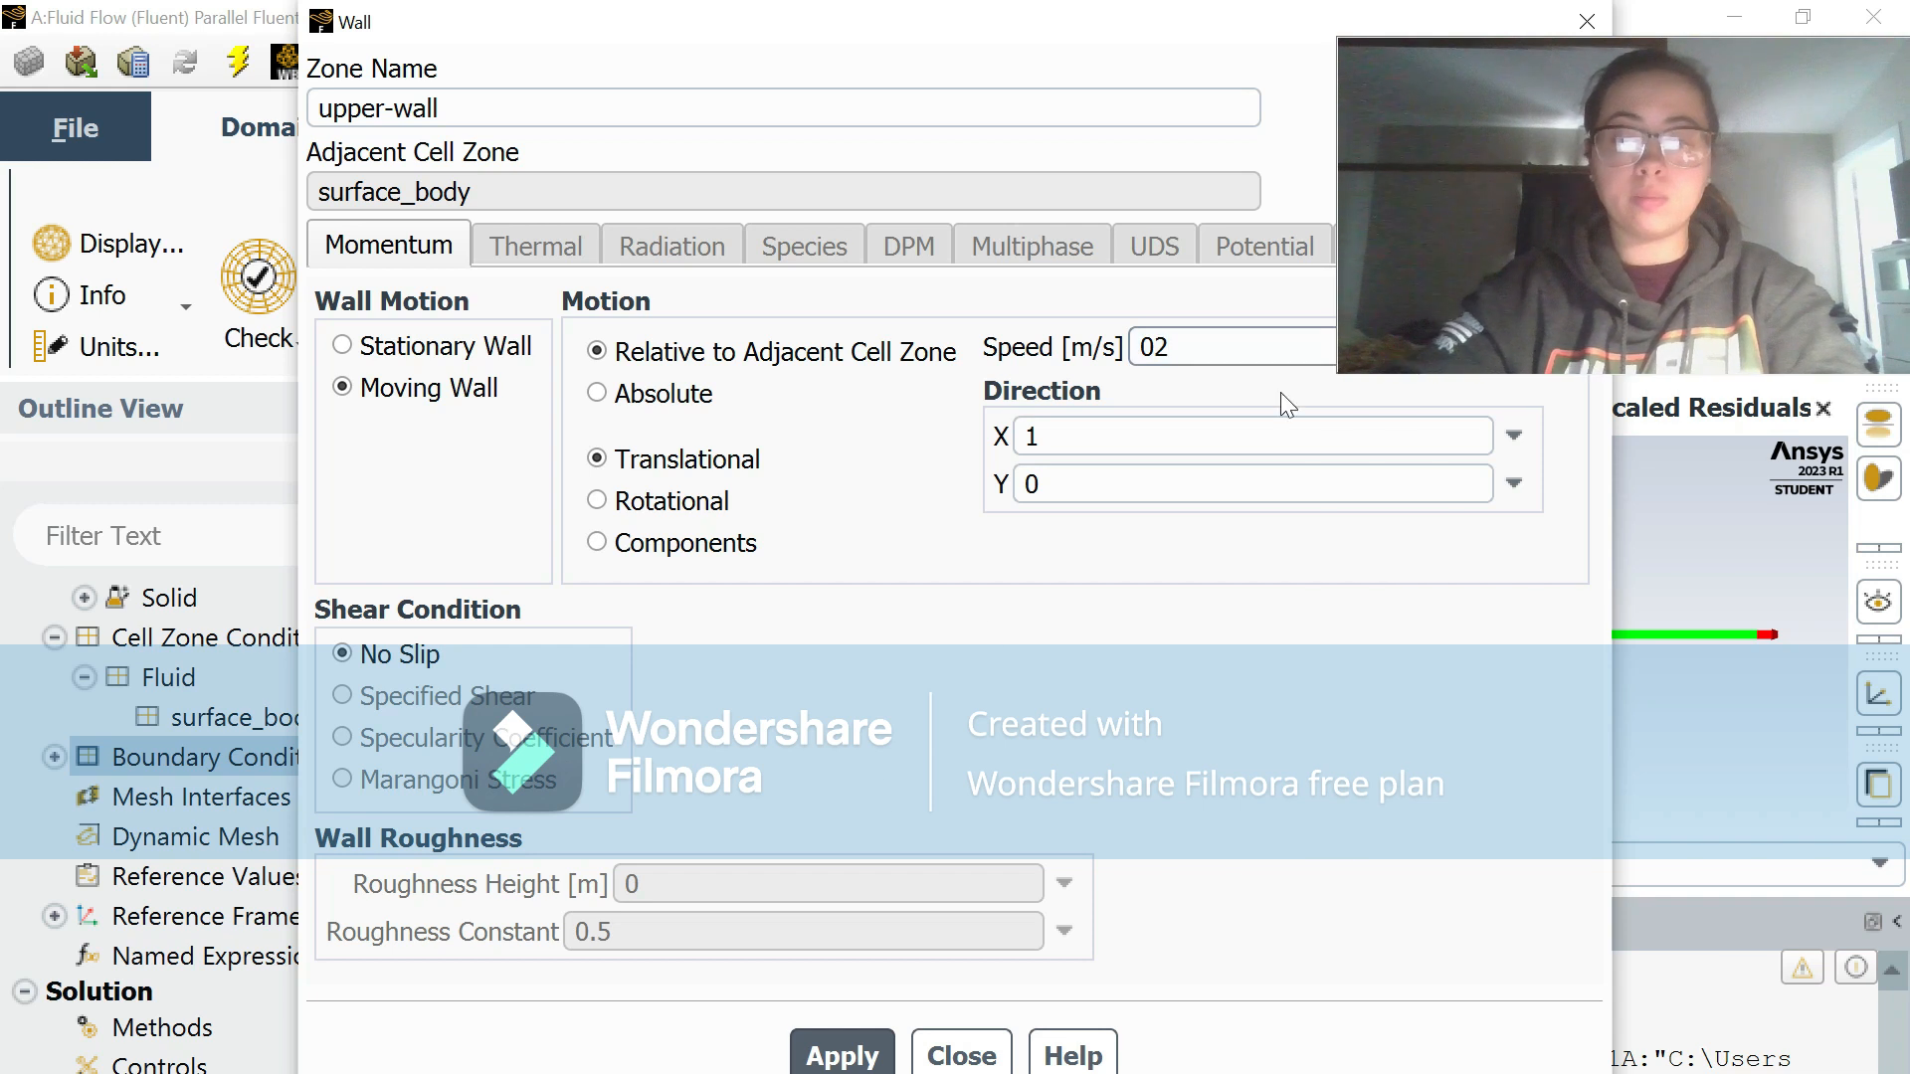
{"action": "left_click", "coordinate": [855, 1056]}
{"action": "left_click", "coordinate": [940, 1056]}
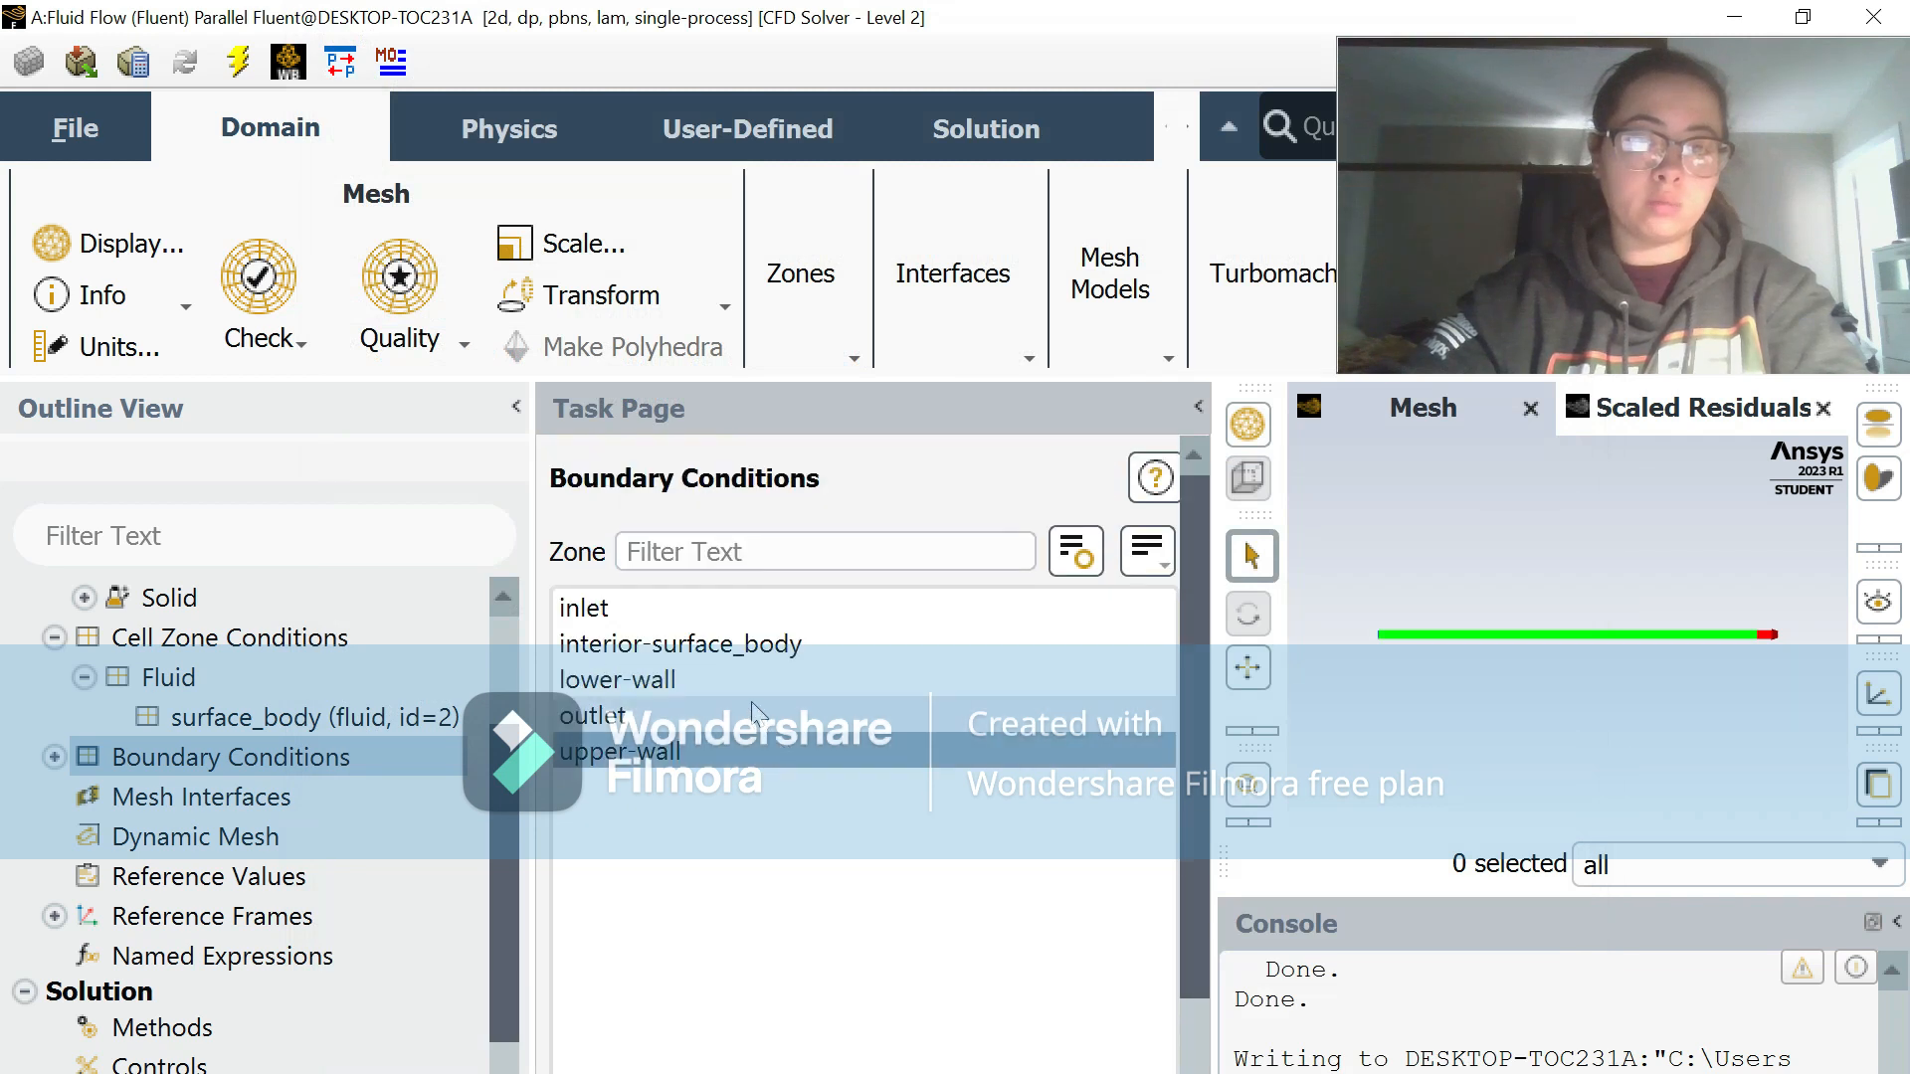
Step: Review the pressure settings of the outlet and the wall motion and shear settings of the lower-wall boundary
{"action": "left_click", "coordinate": [753, 712]}
{"action": "scroll", "coordinate": [822, 882], "scroll_direction": "down", "scroll_amount": 5}
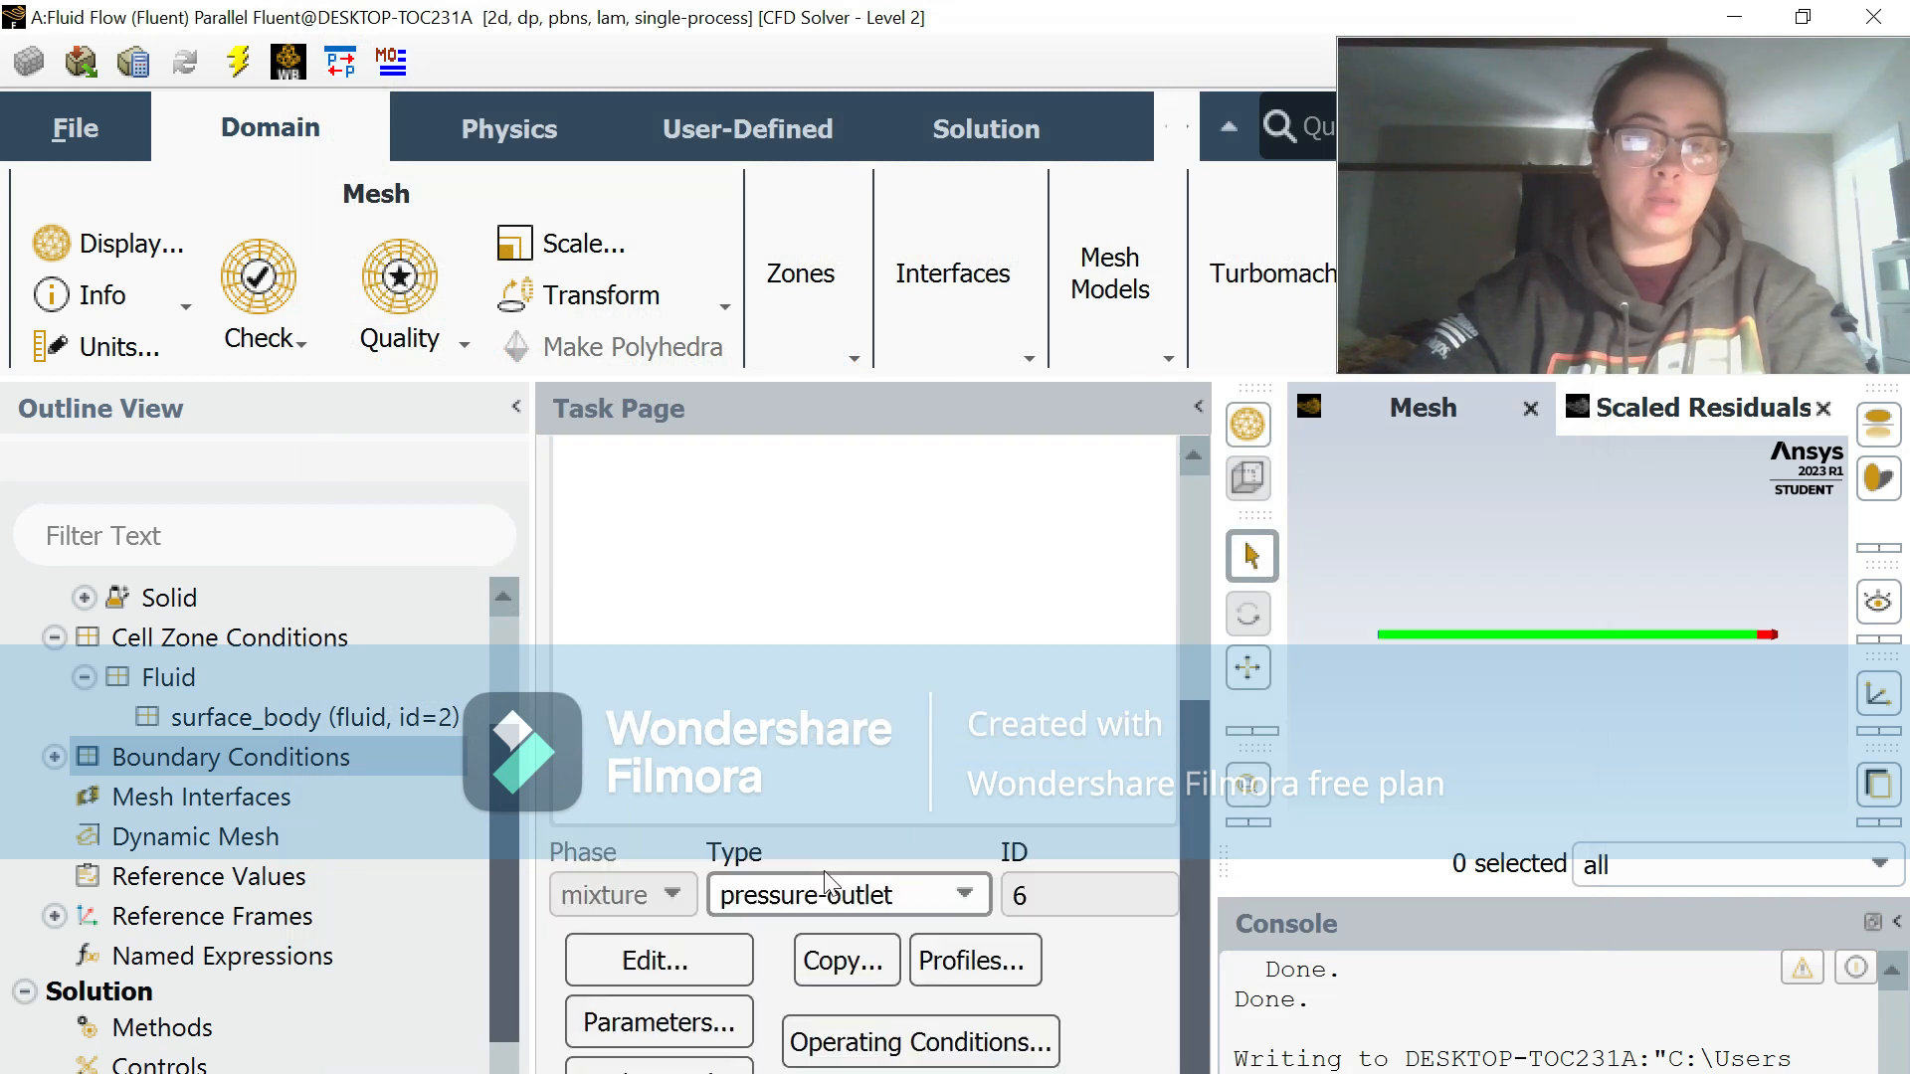
{"action": "left_click", "coordinate": [652, 958]}
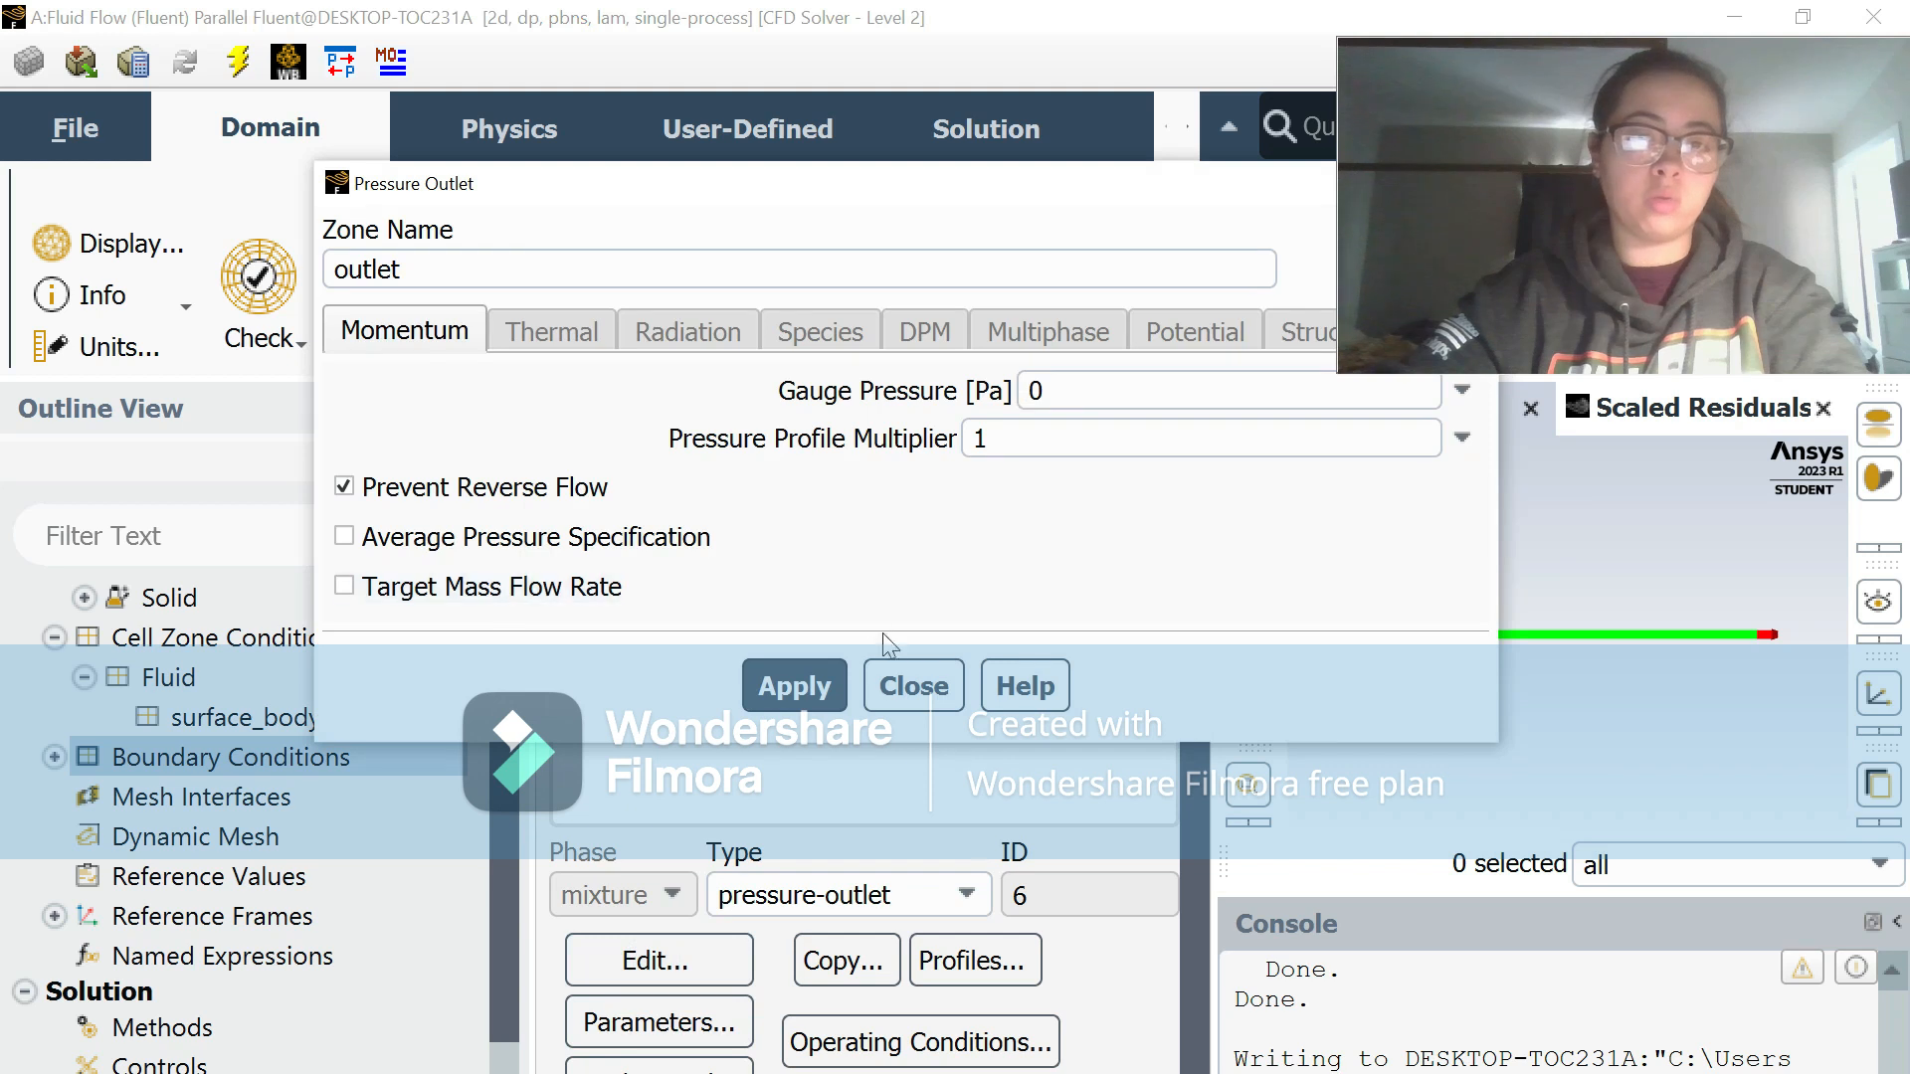
{"action": "left_click", "coordinate": [910, 685]}
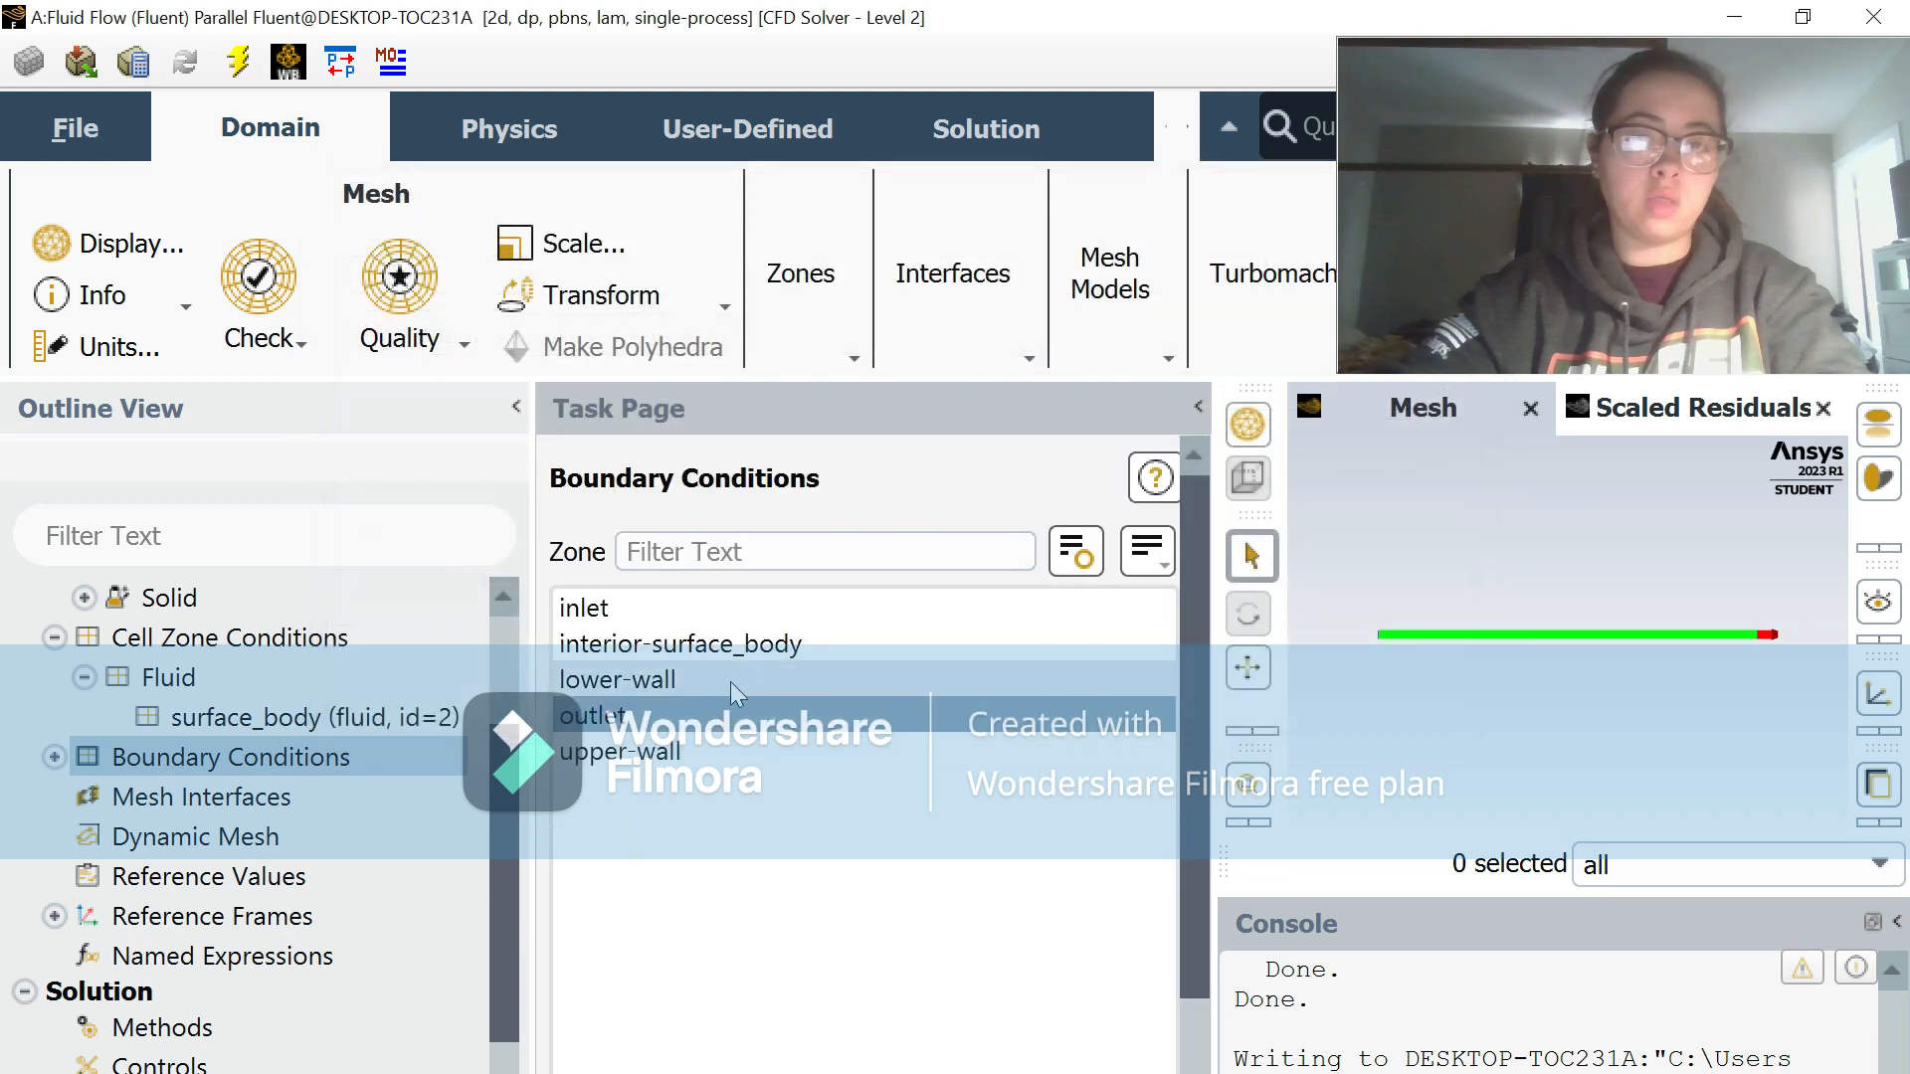
{"action": "left_click", "coordinate": [730, 683]}
{"action": "scroll", "coordinate": [812, 905], "scroll_direction": "down", "scroll_amount": 5}
{"action": "left_click", "coordinate": [647, 961]}
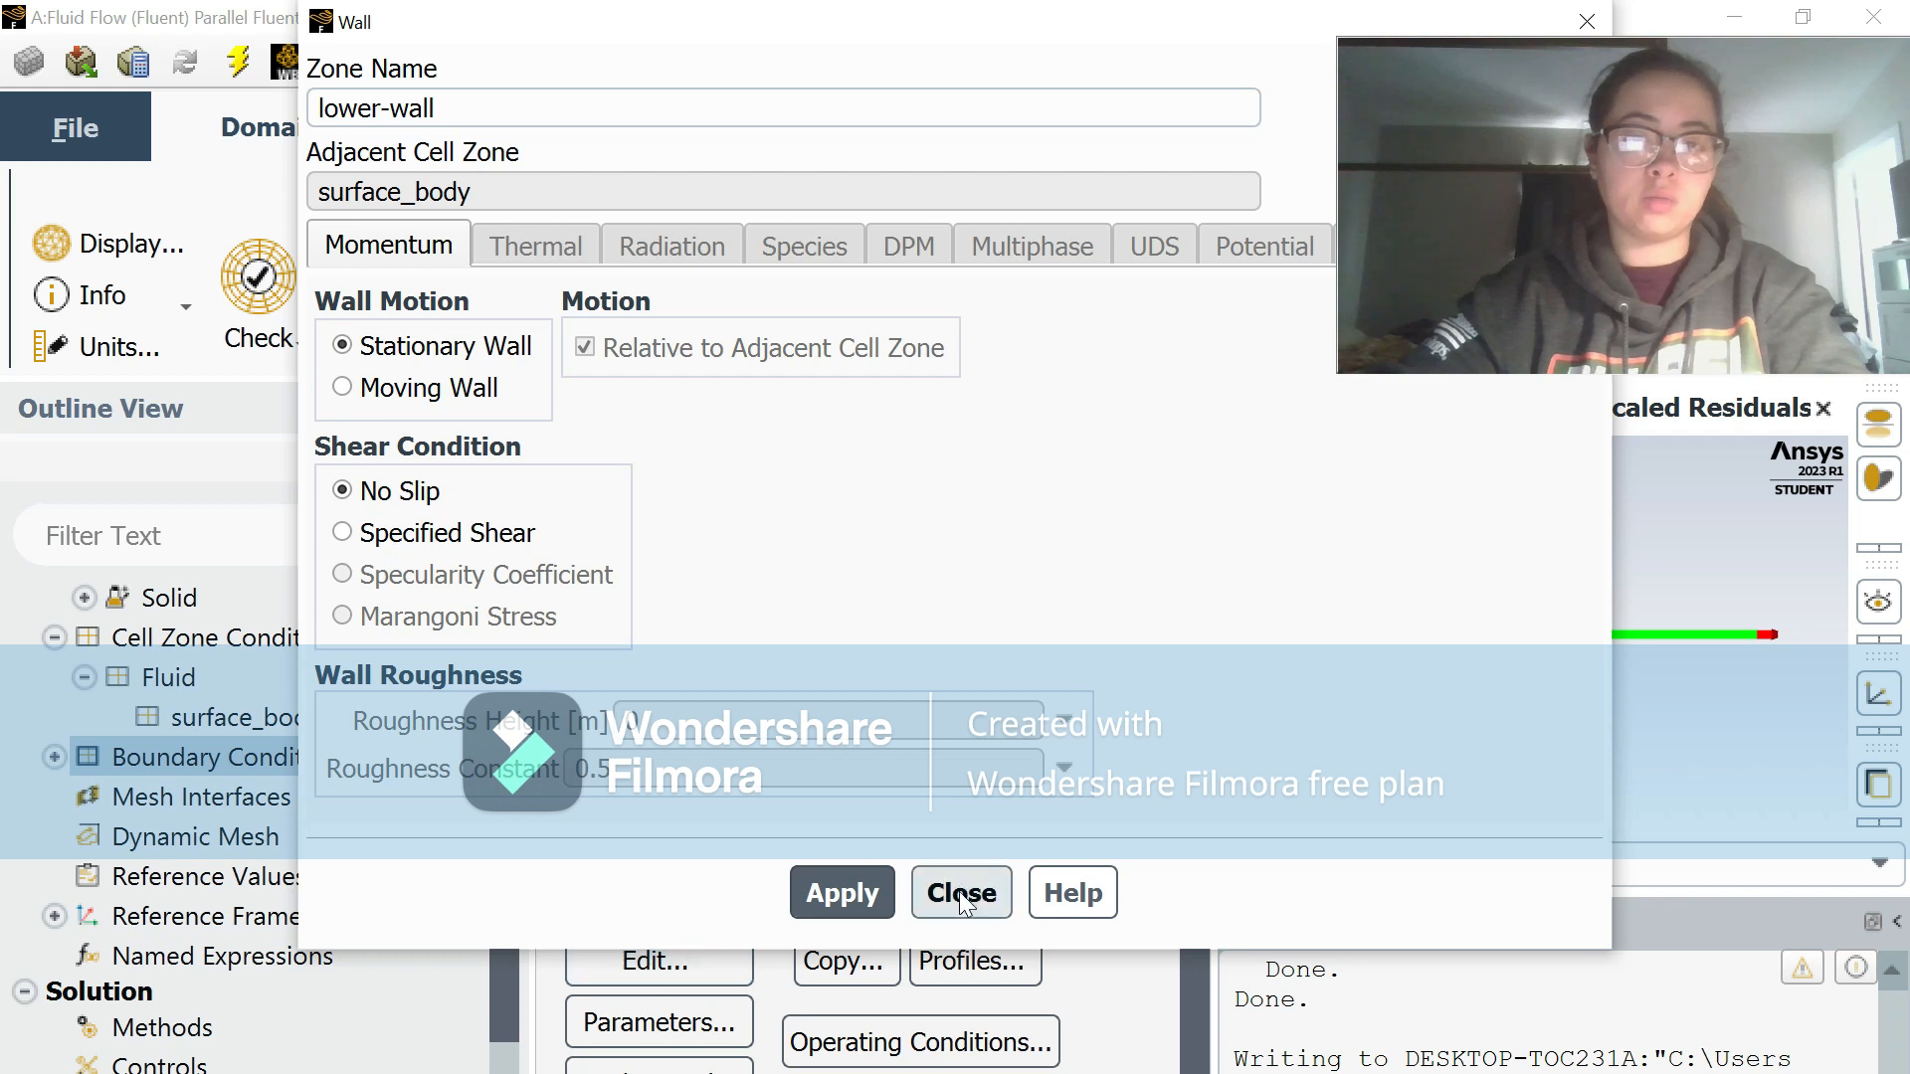
{"action": "left_click", "coordinate": [959, 892]}
Step: Compute the reference values from the inlet
{"action": "scroll", "coordinate": [292, 760], "scroll_direction": "down", "scroll_amount": 2}
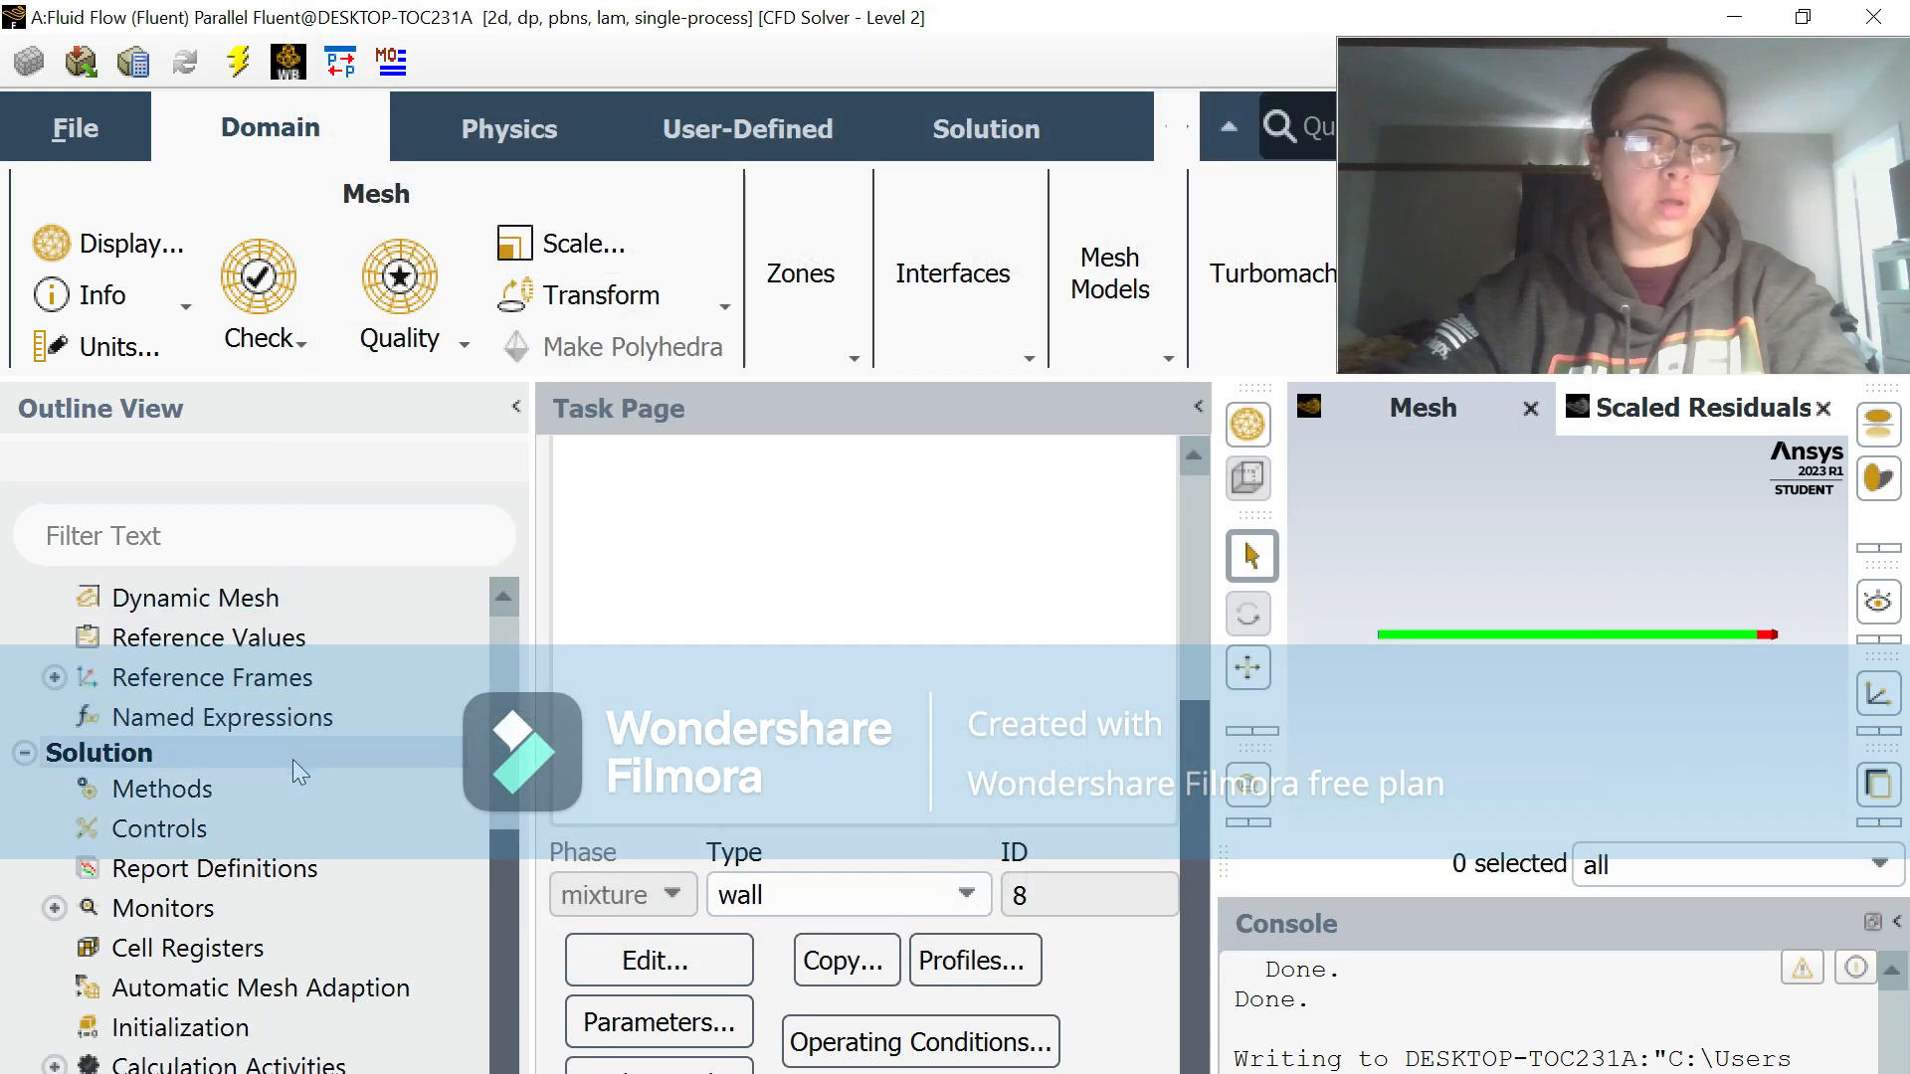
{"action": "left_click", "coordinate": [276, 634]}
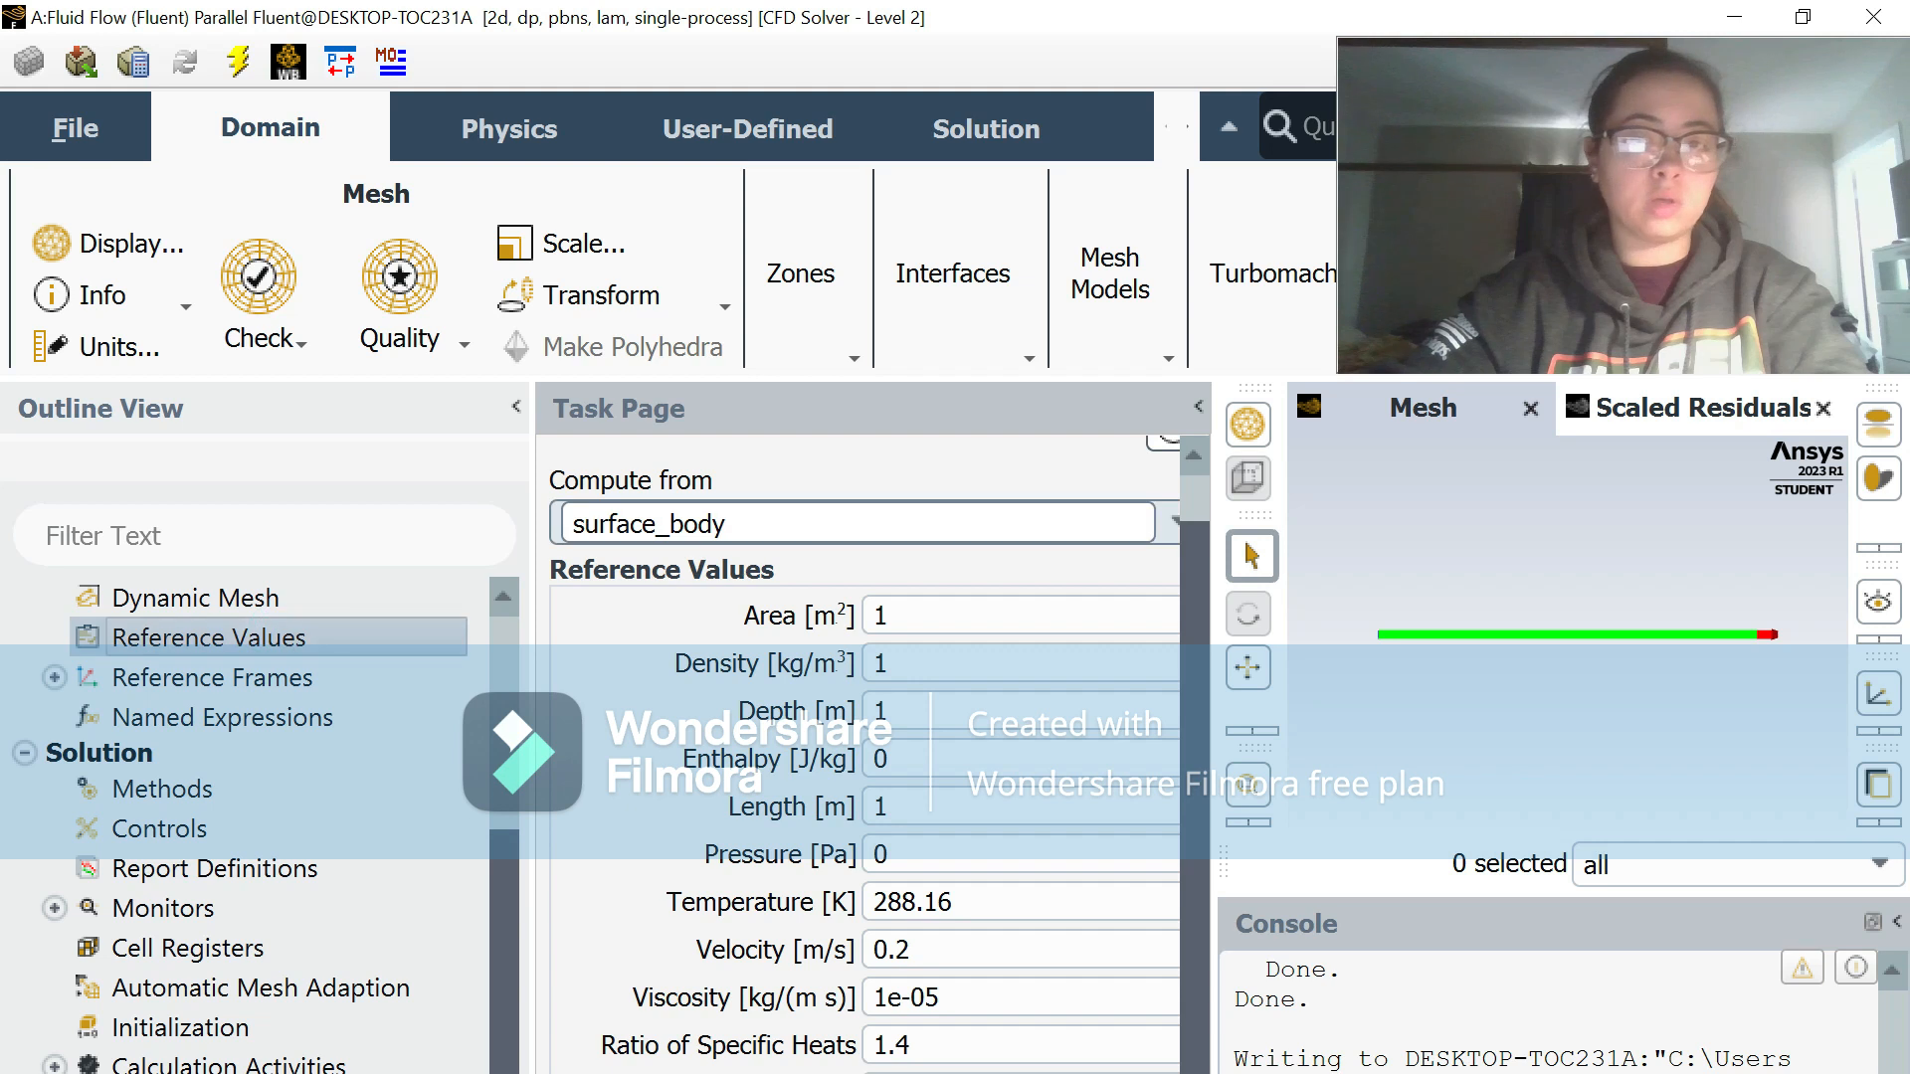
{"action": "left_click", "coordinate": [1170, 521]}
{"action": "left_click", "coordinate": [1039, 596]}
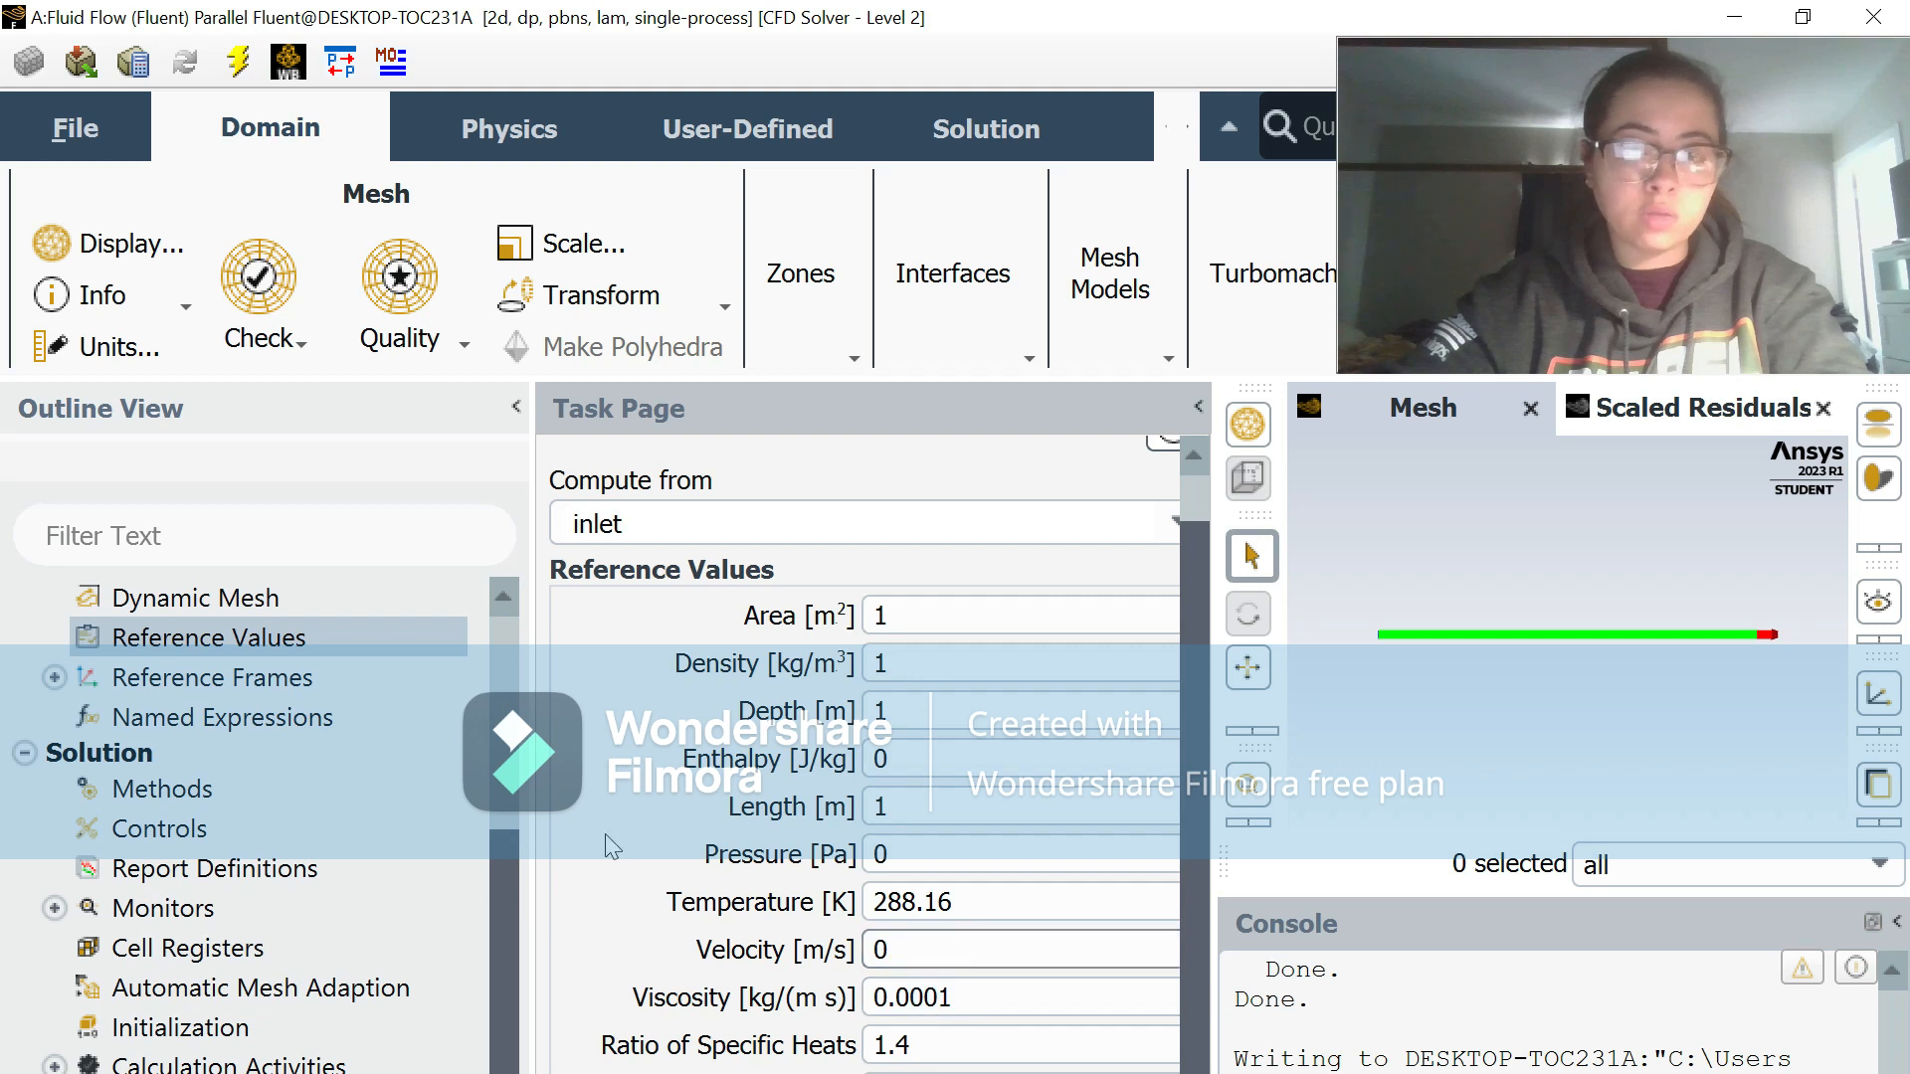
Step: Initialize the solution and run the calculation with the modified boundary conditions
{"action": "left_click", "coordinate": [503, 862]}
{"action": "left_click_drag", "start_coordinate": [503, 870], "coordinate": [494, 957]}
{"action": "right_click", "coordinate": [236, 913]}
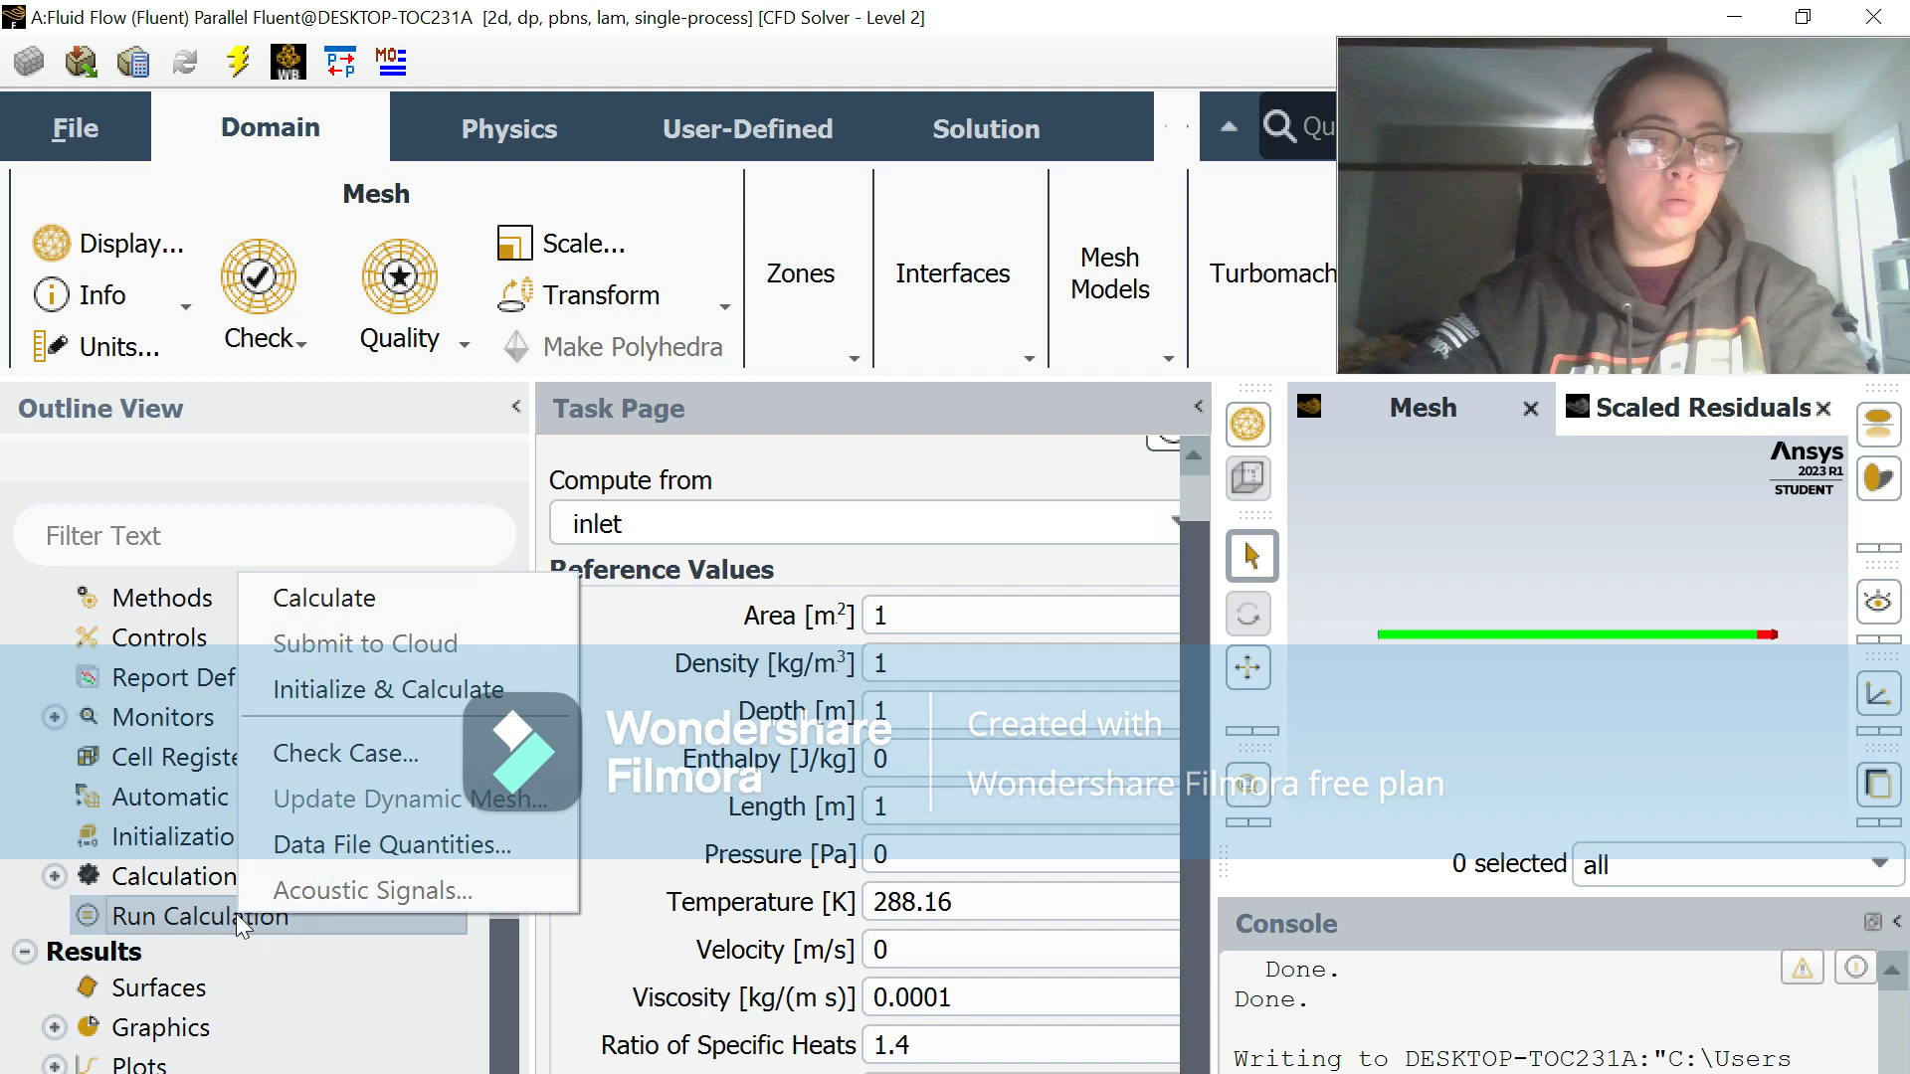
{"action": "left_click", "coordinate": [354, 682]}
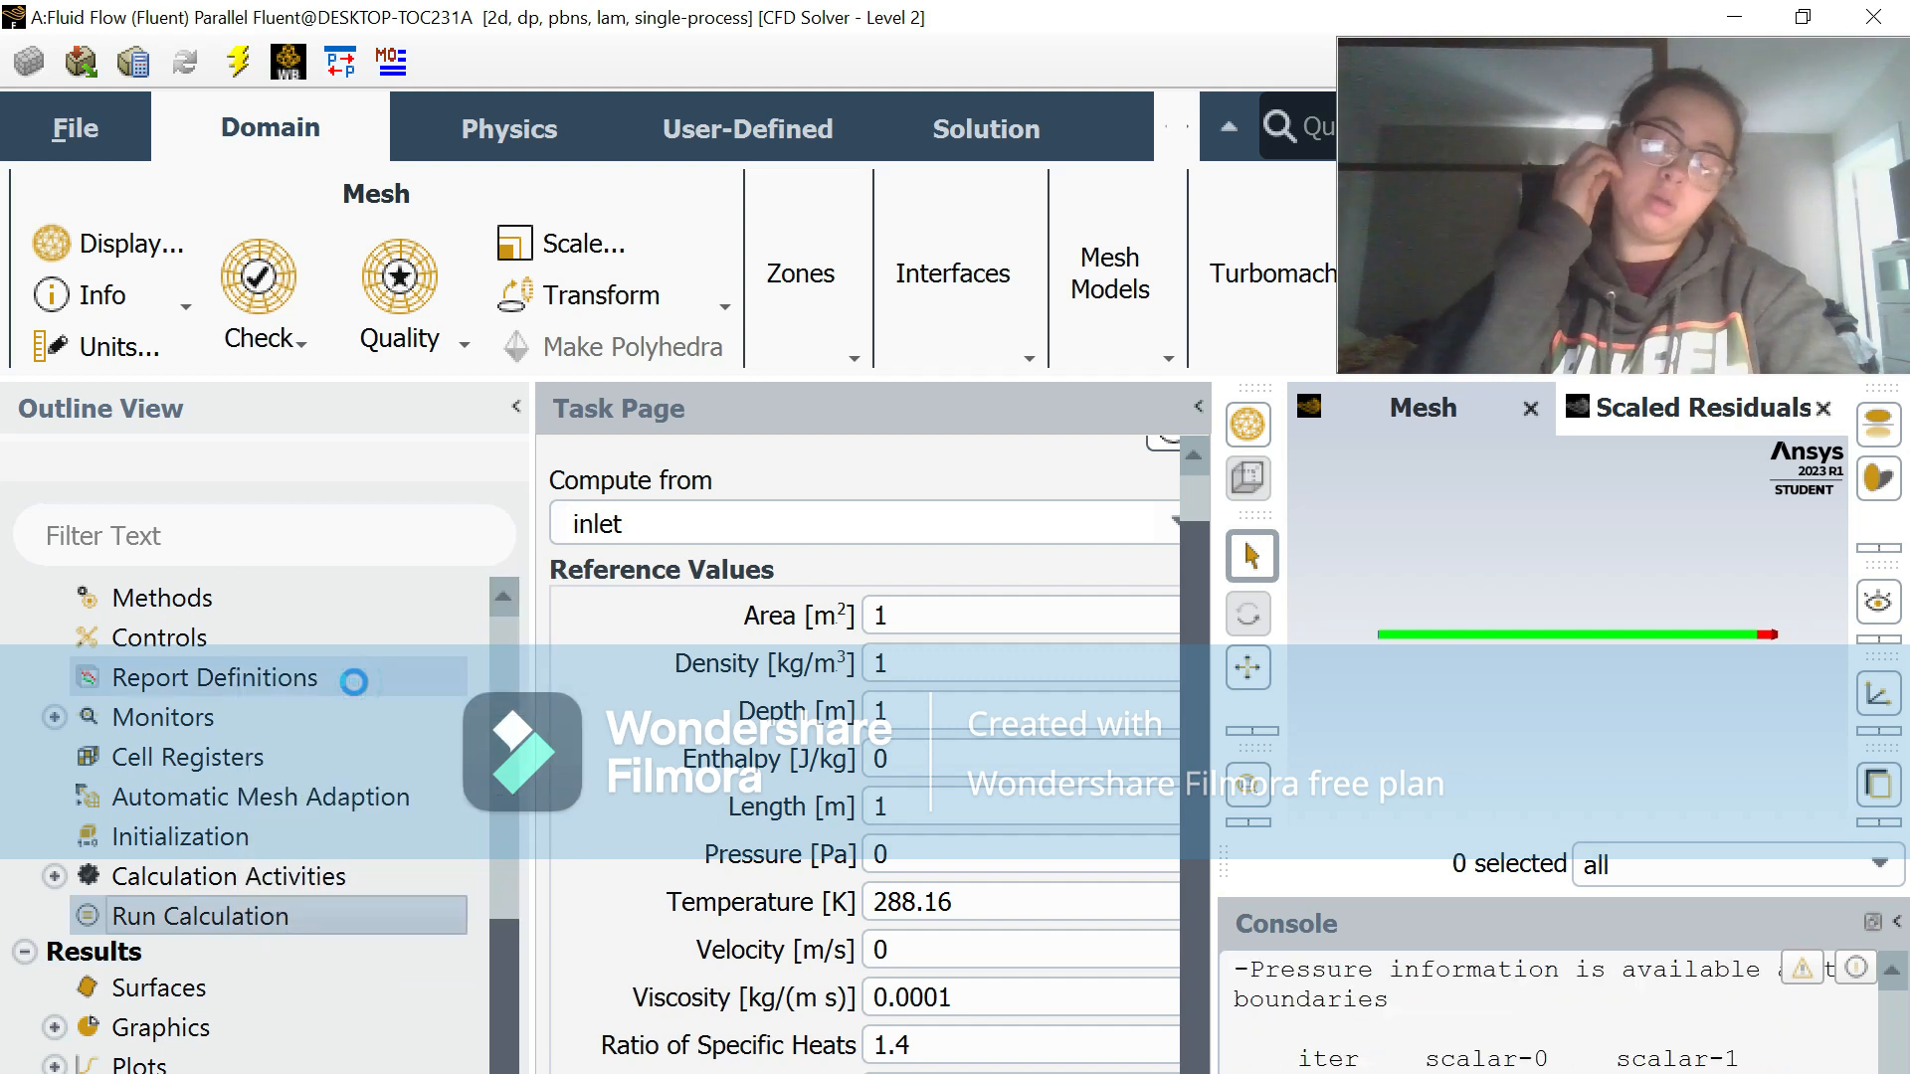
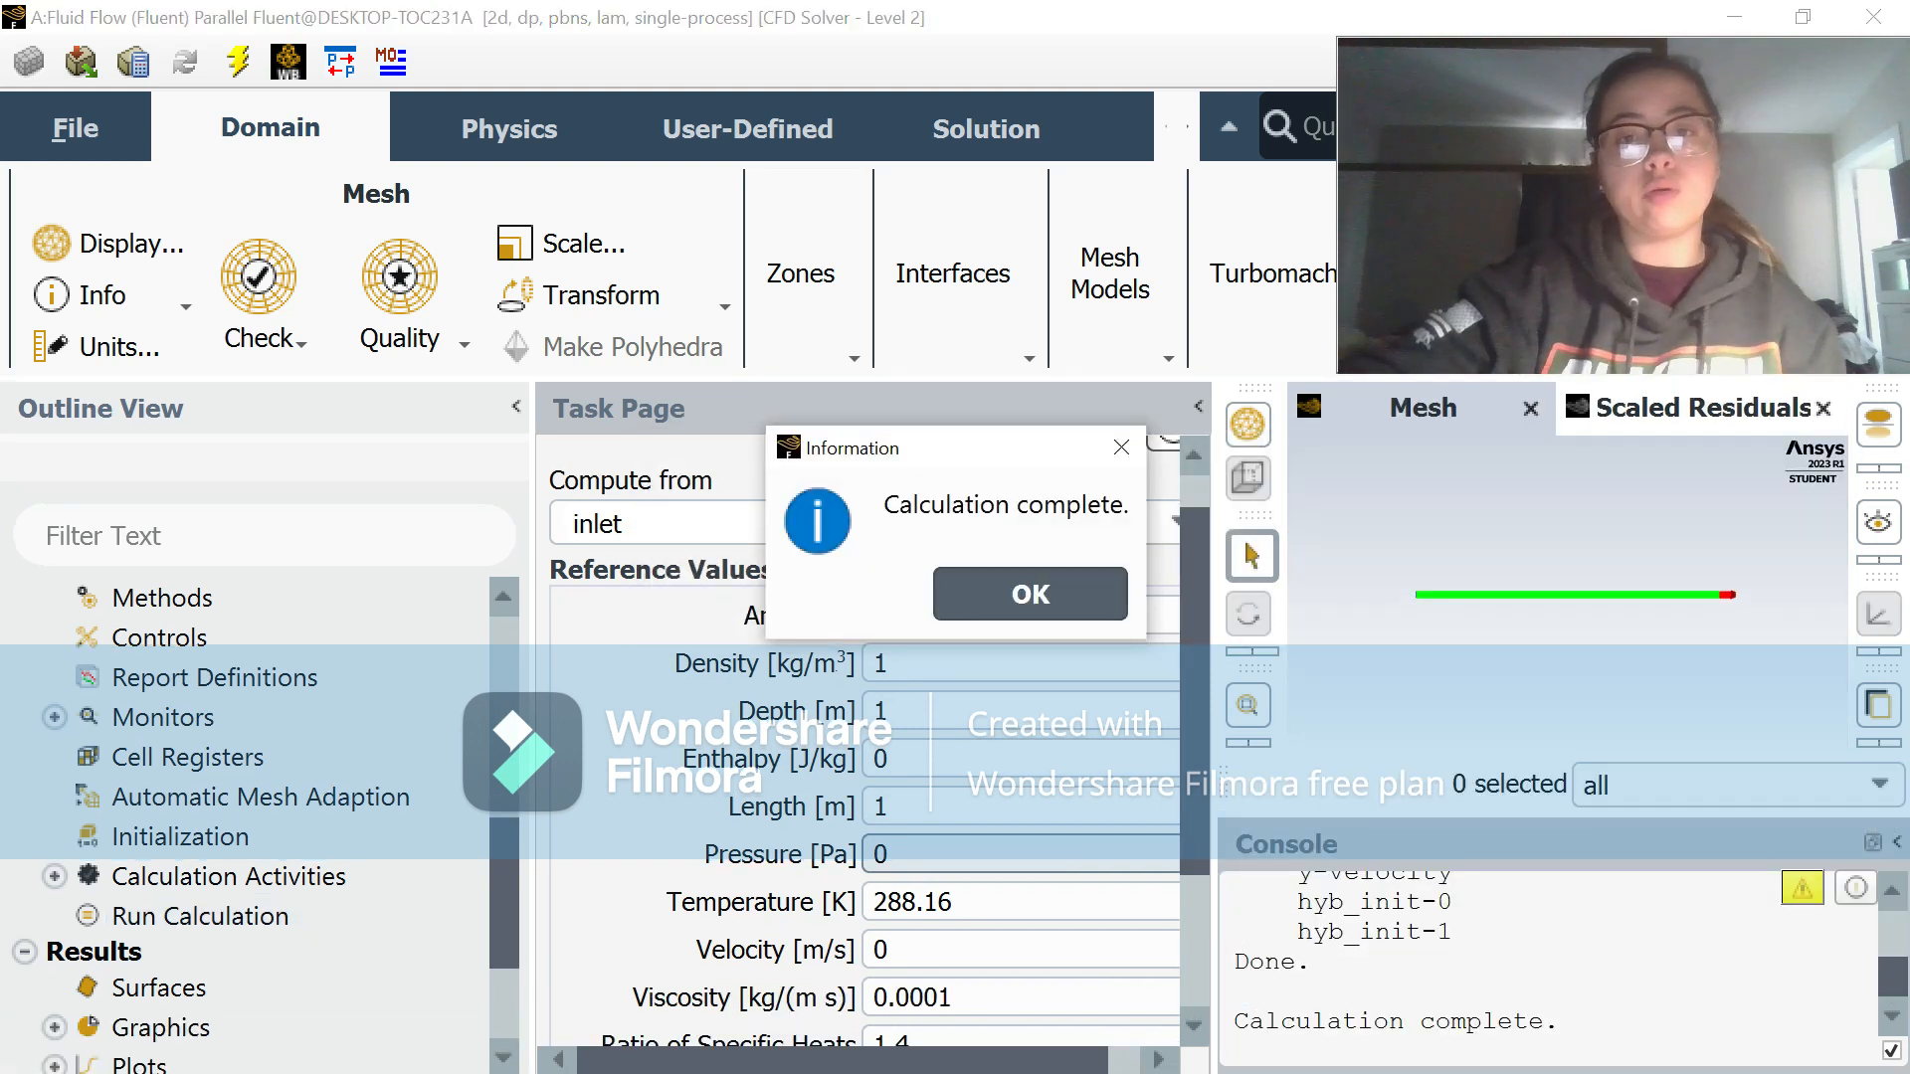
Step: Dismiss the calculation message, refresh the CFD-Post results with the new upstream data and display the velocity chart
{"action": "left_click", "coordinate": [1030, 594]}
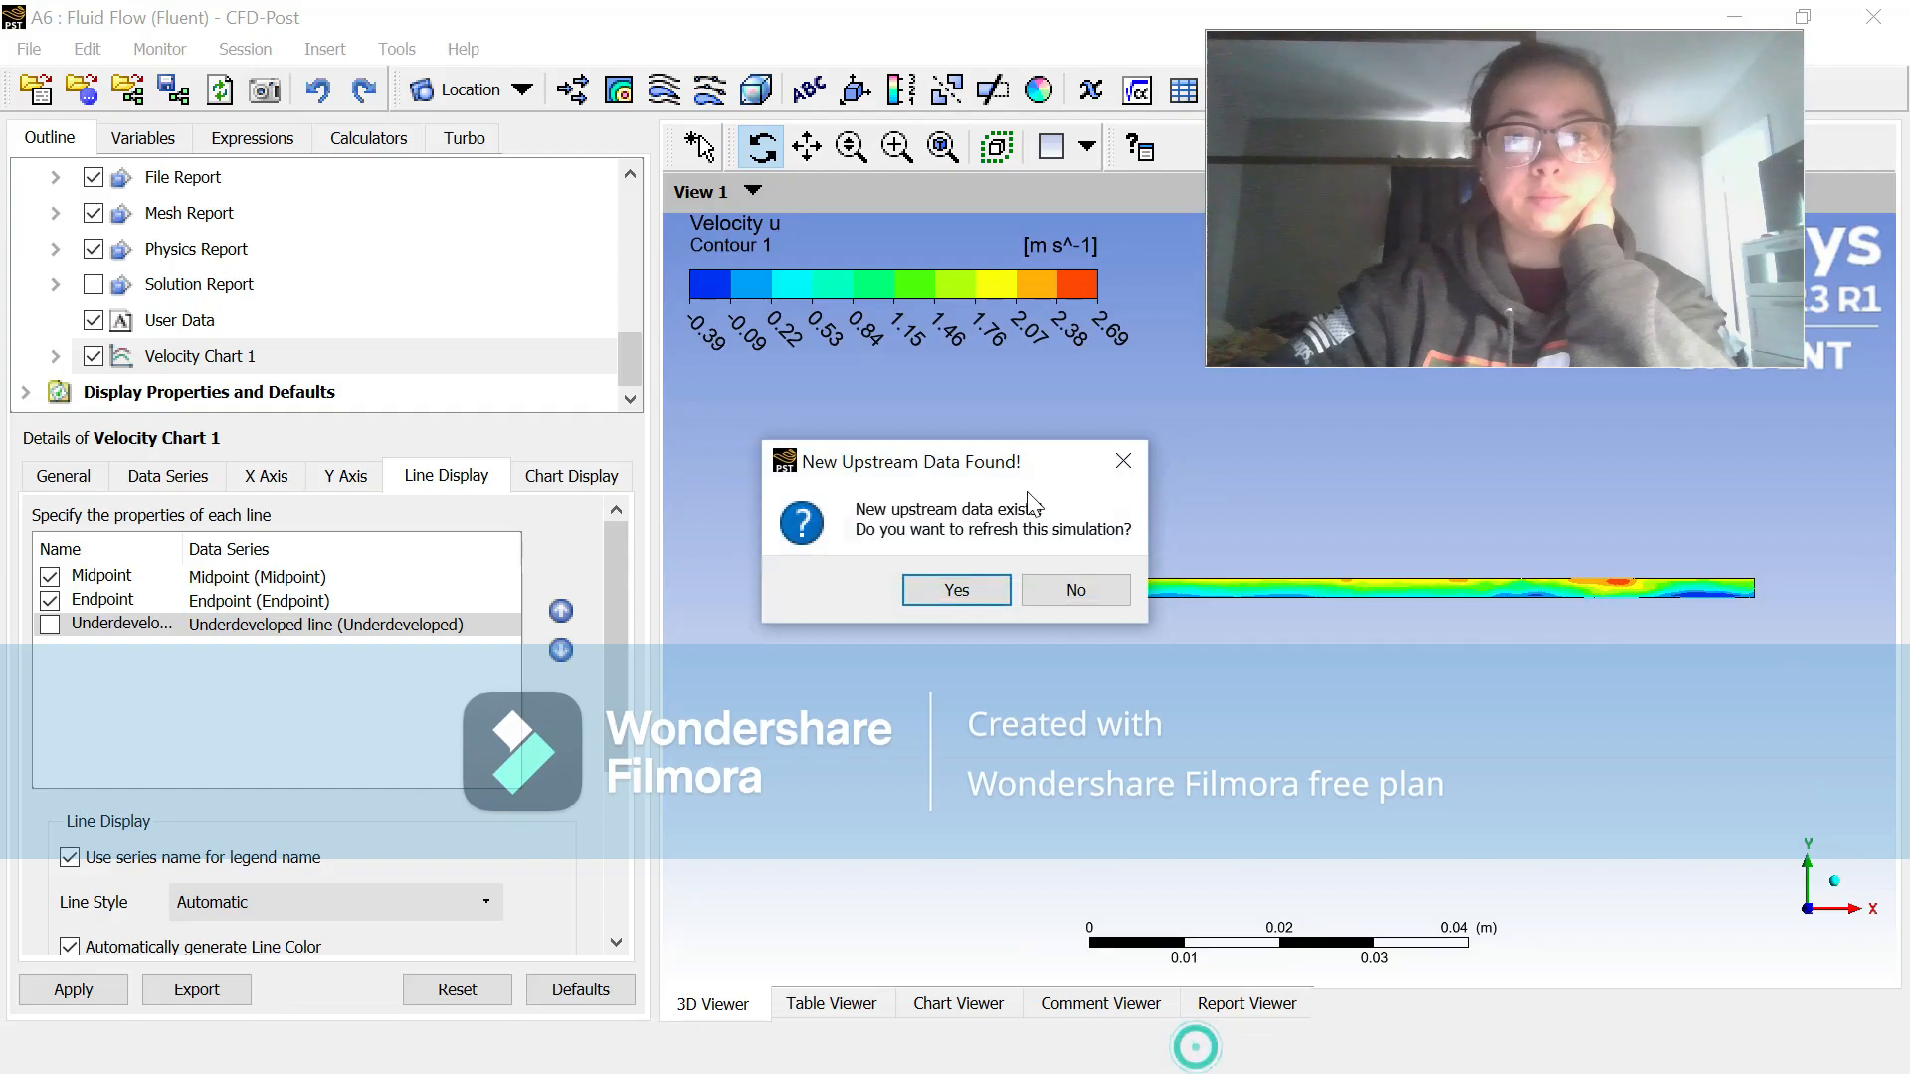
{"action": "left_click", "coordinate": [954, 590]}
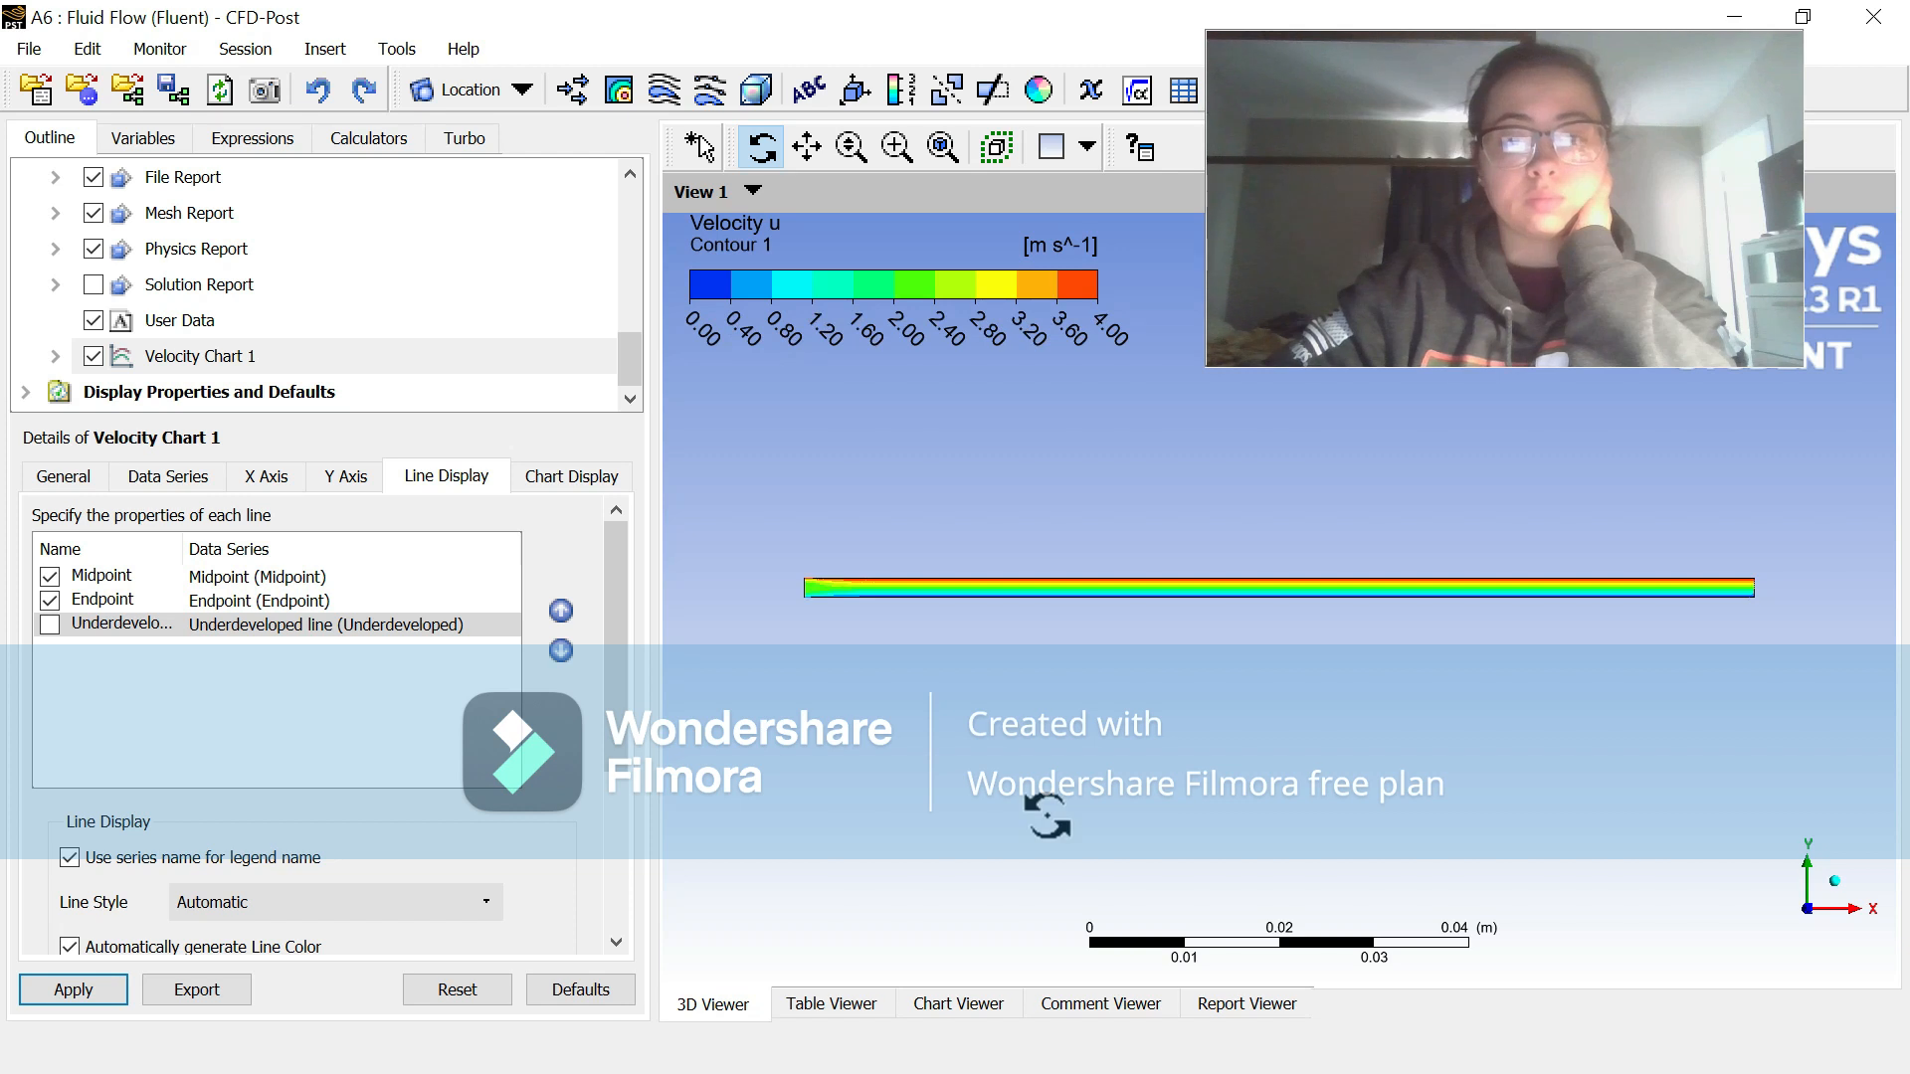
{"action": "left_click", "coordinate": [956, 1003]}
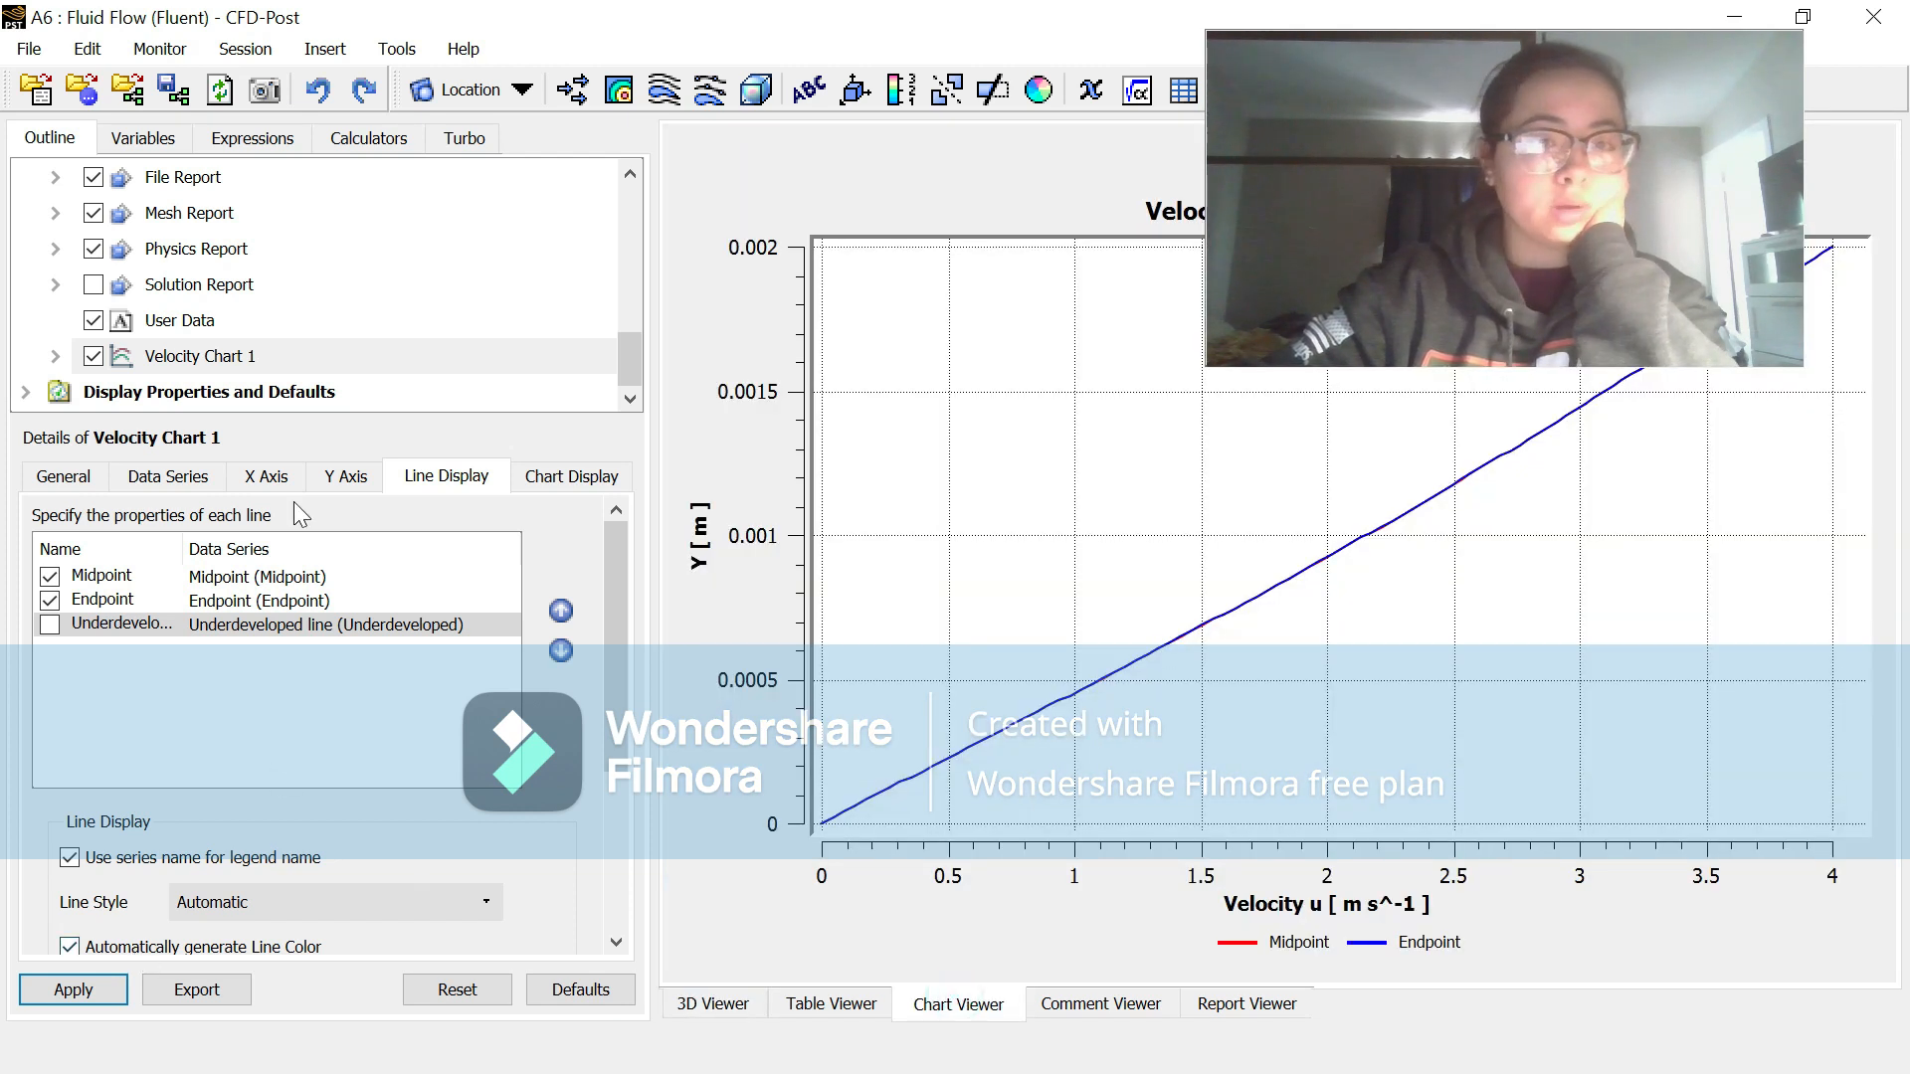
Step: Hide the Endpoint line in Velocity Chart 1 to compare it with Midpoint, show it again, and view the velocity contour
{"action": "left_click", "coordinate": [50, 600]}
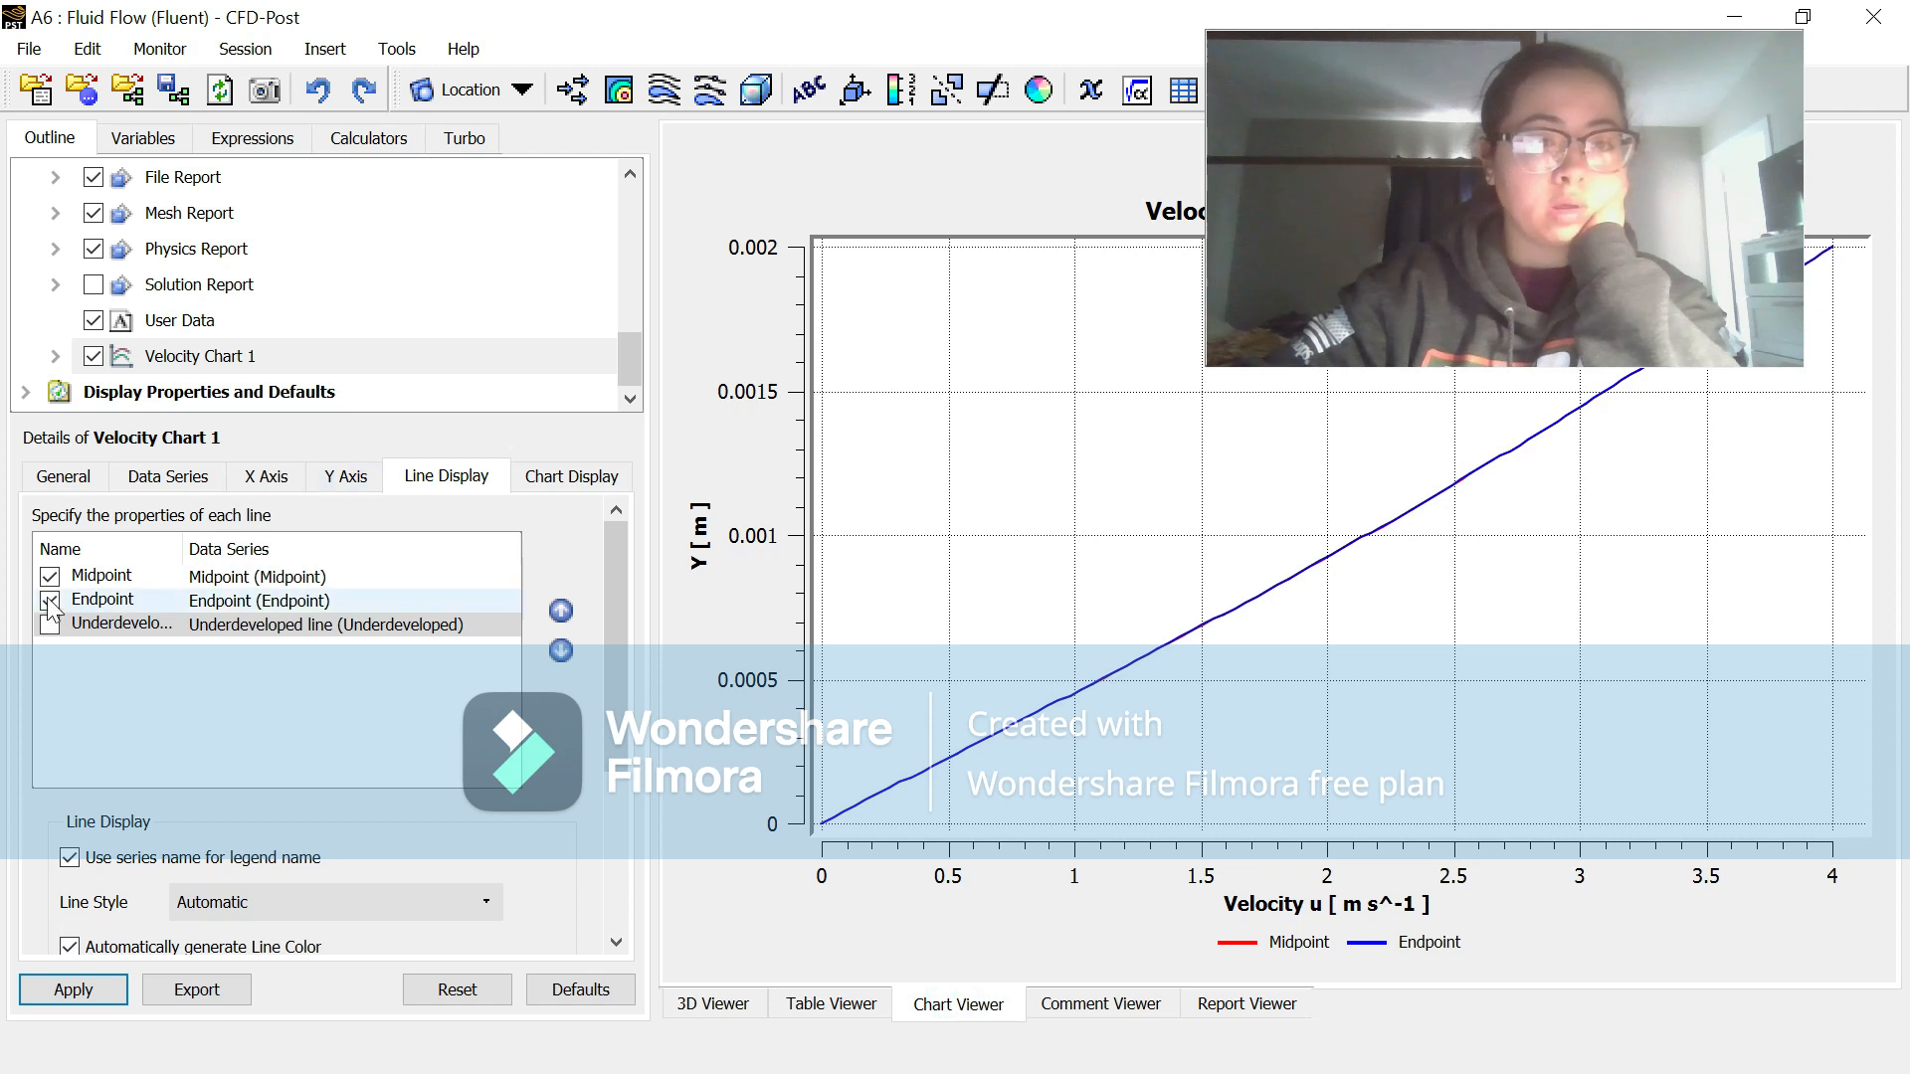
{"action": "left_click", "coordinate": [74, 991]}
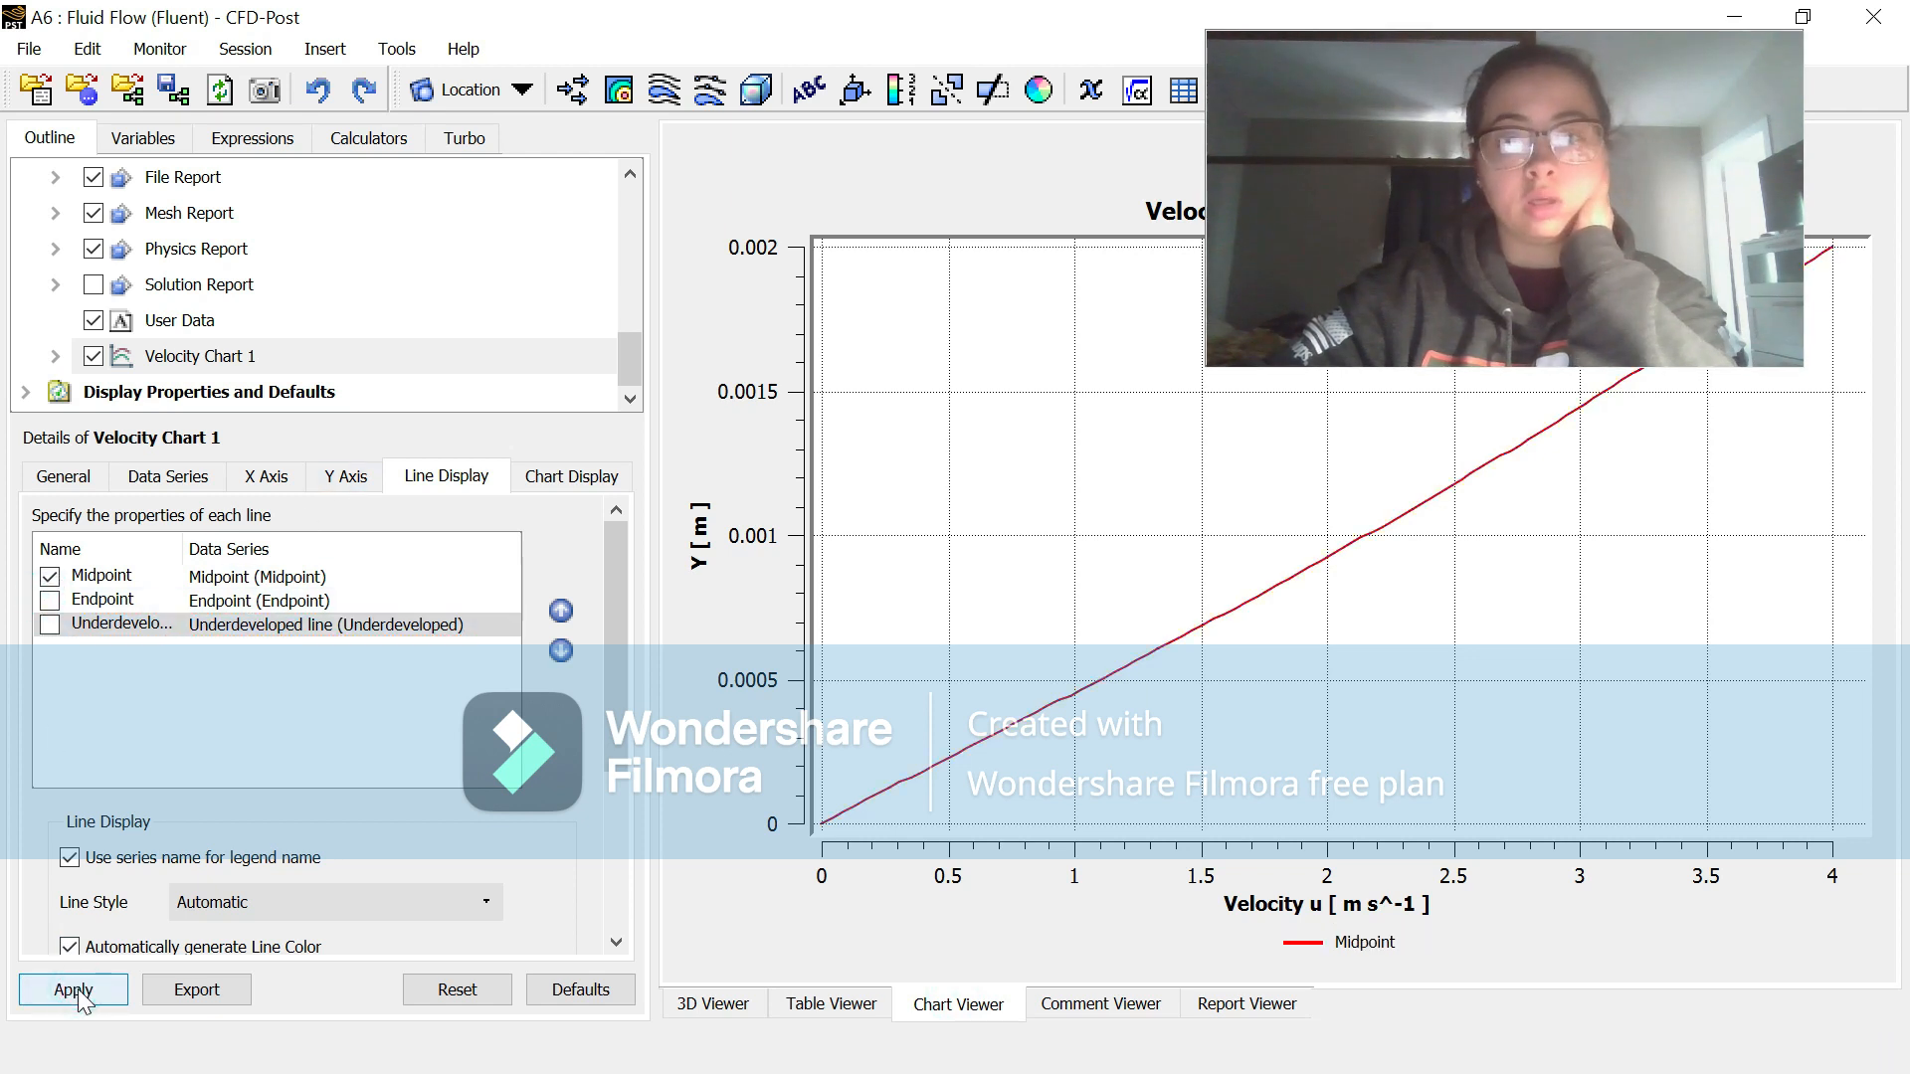
{"action": "left_click", "coordinate": [50, 600]}
{"action": "left_click", "coordinate": [112, 990]}
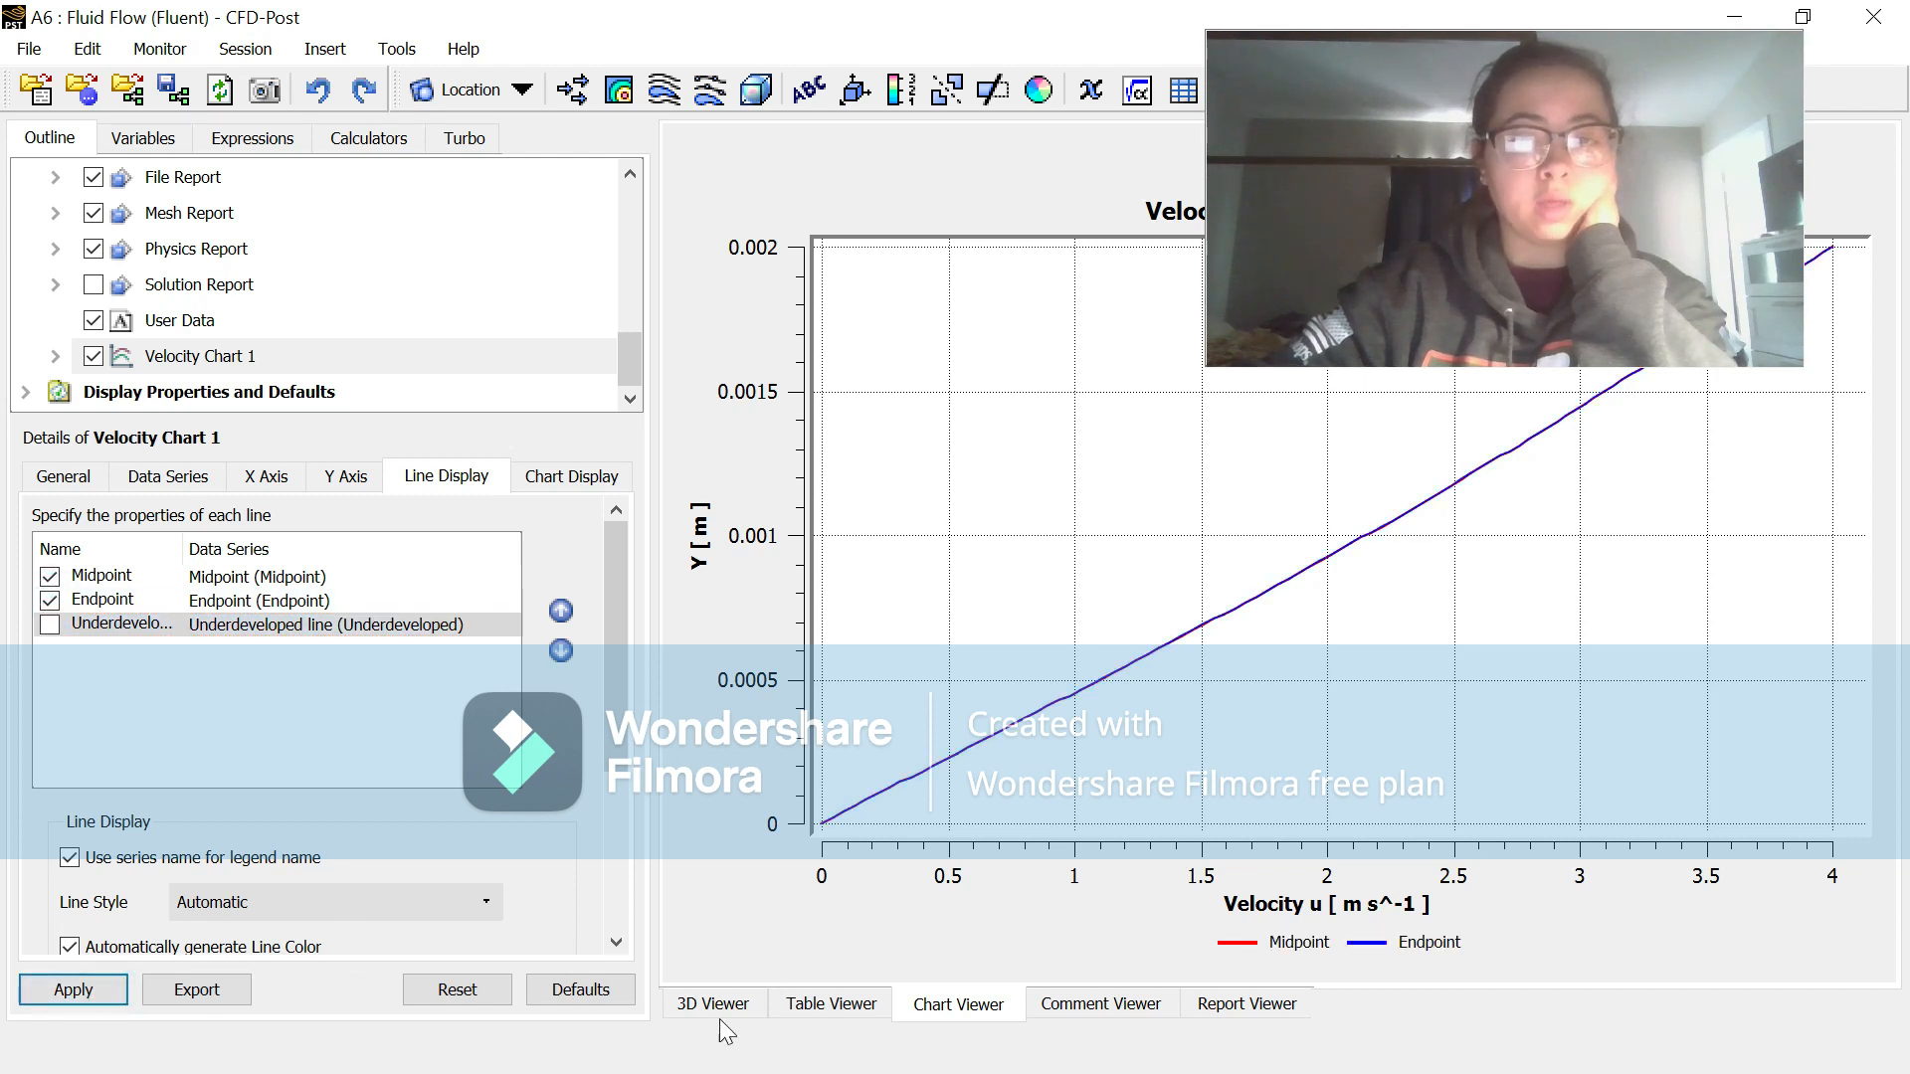
{"action": "left_click", "coordinate": [716, 1006]}
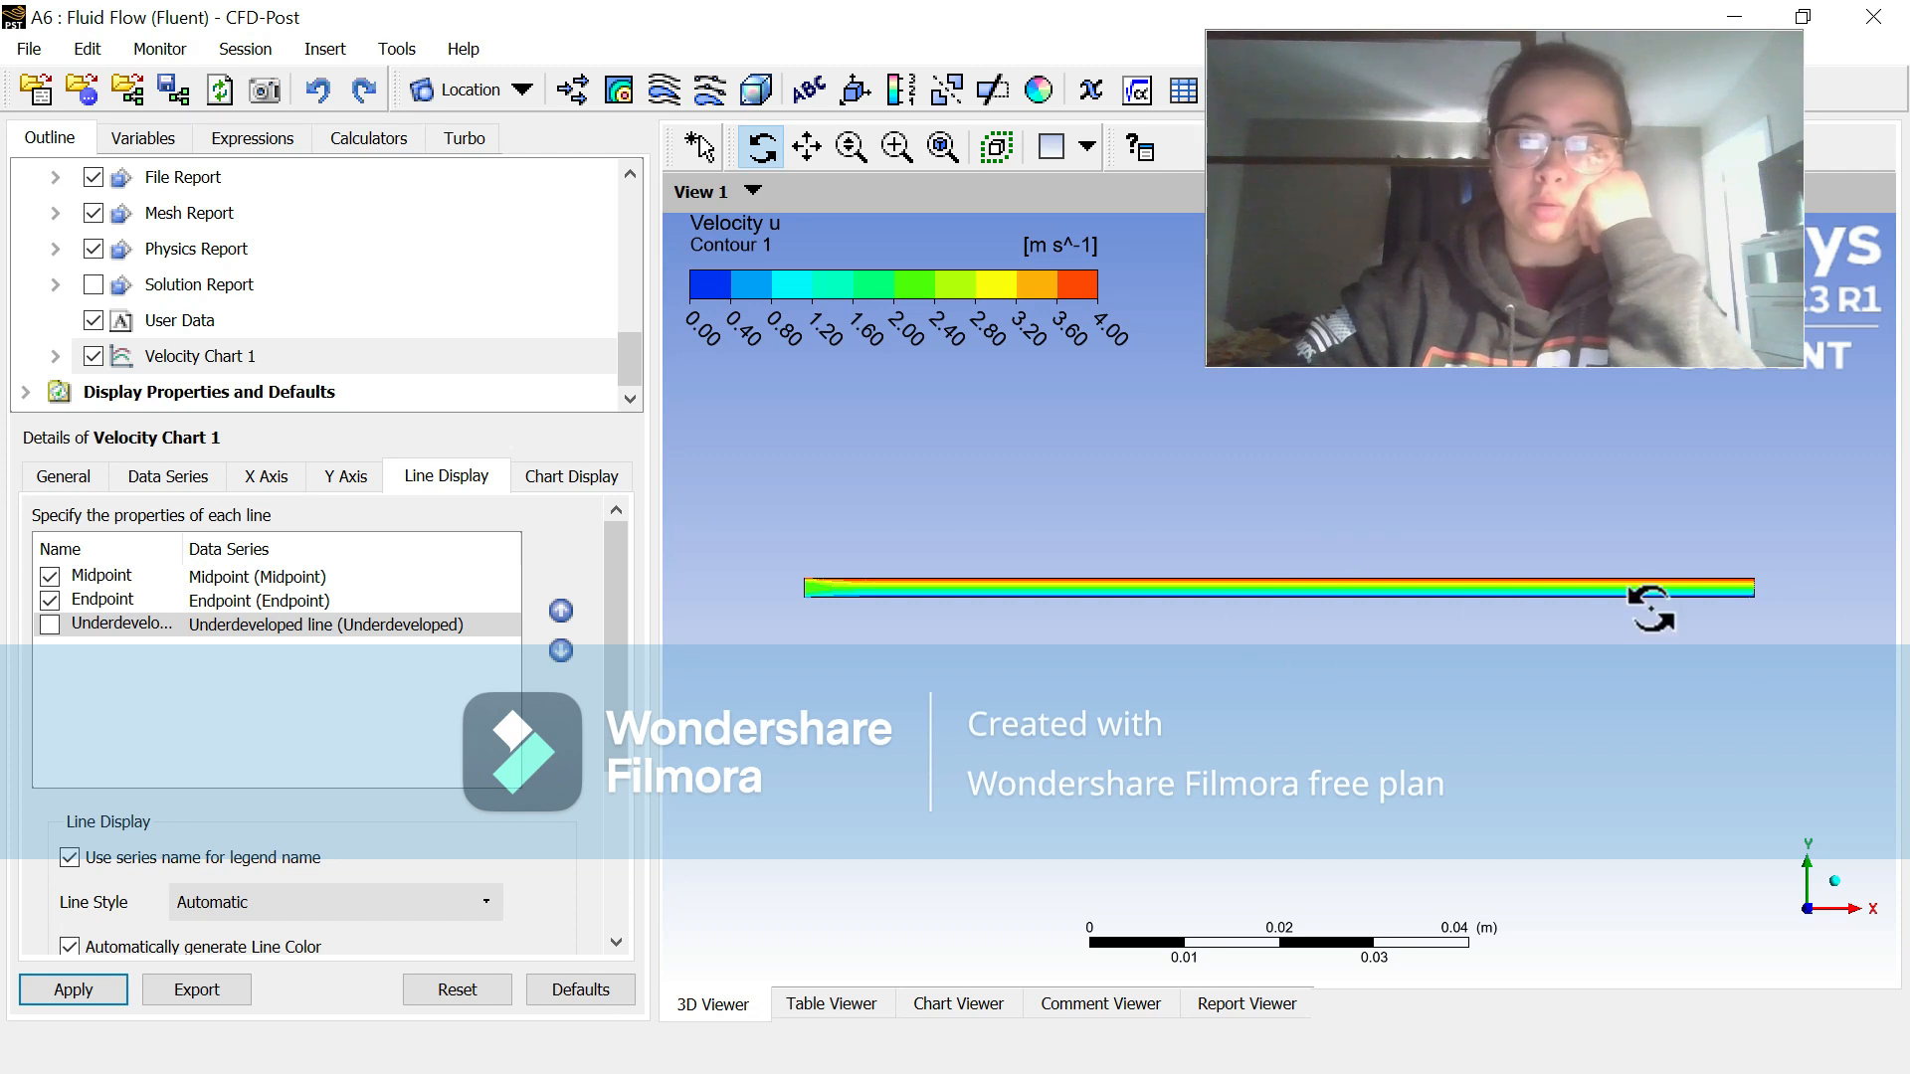
Step: Show the Underdeveloped line in Velocity Chart 1, compare it with the Midpoint and Endpoint profiles, and hide it again
{"action": "left_click", "coordinate": [45, 629]}
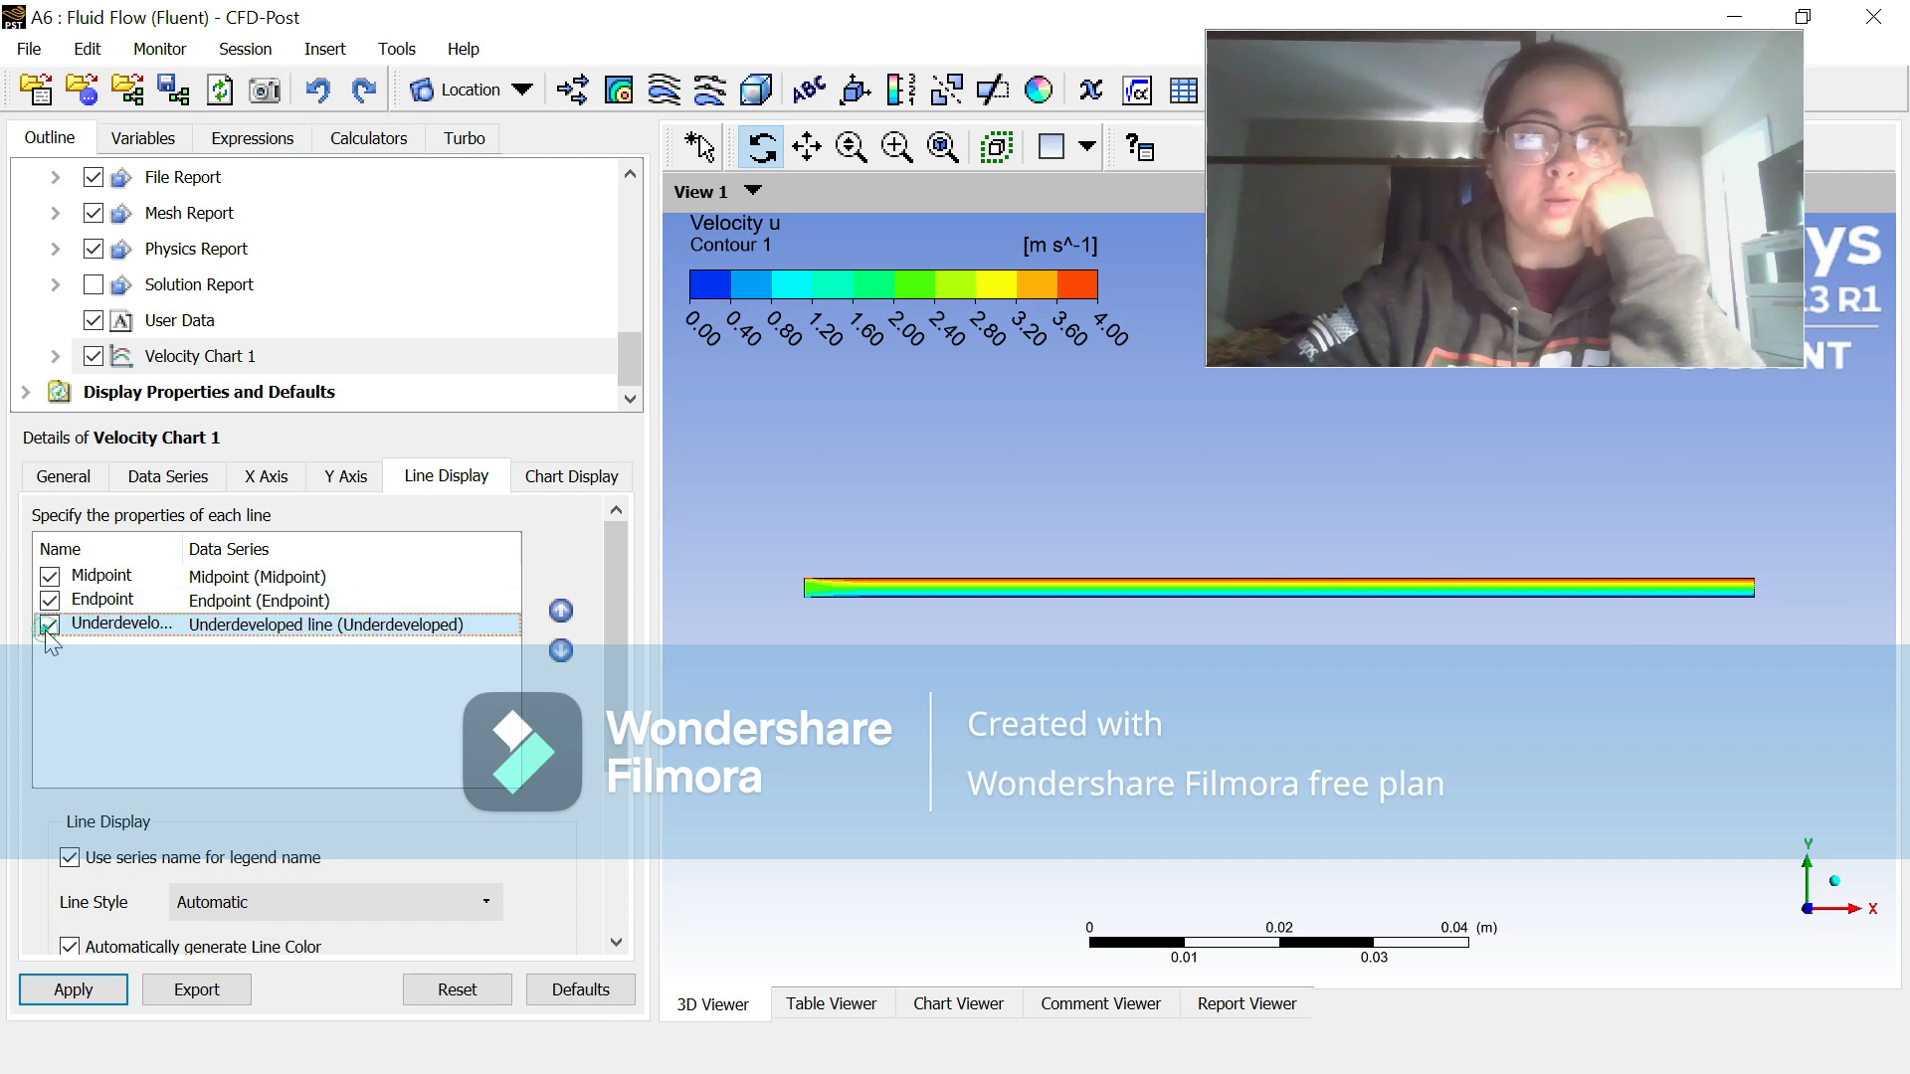
{"action": "left_click", "coordinate": [91, 992]}
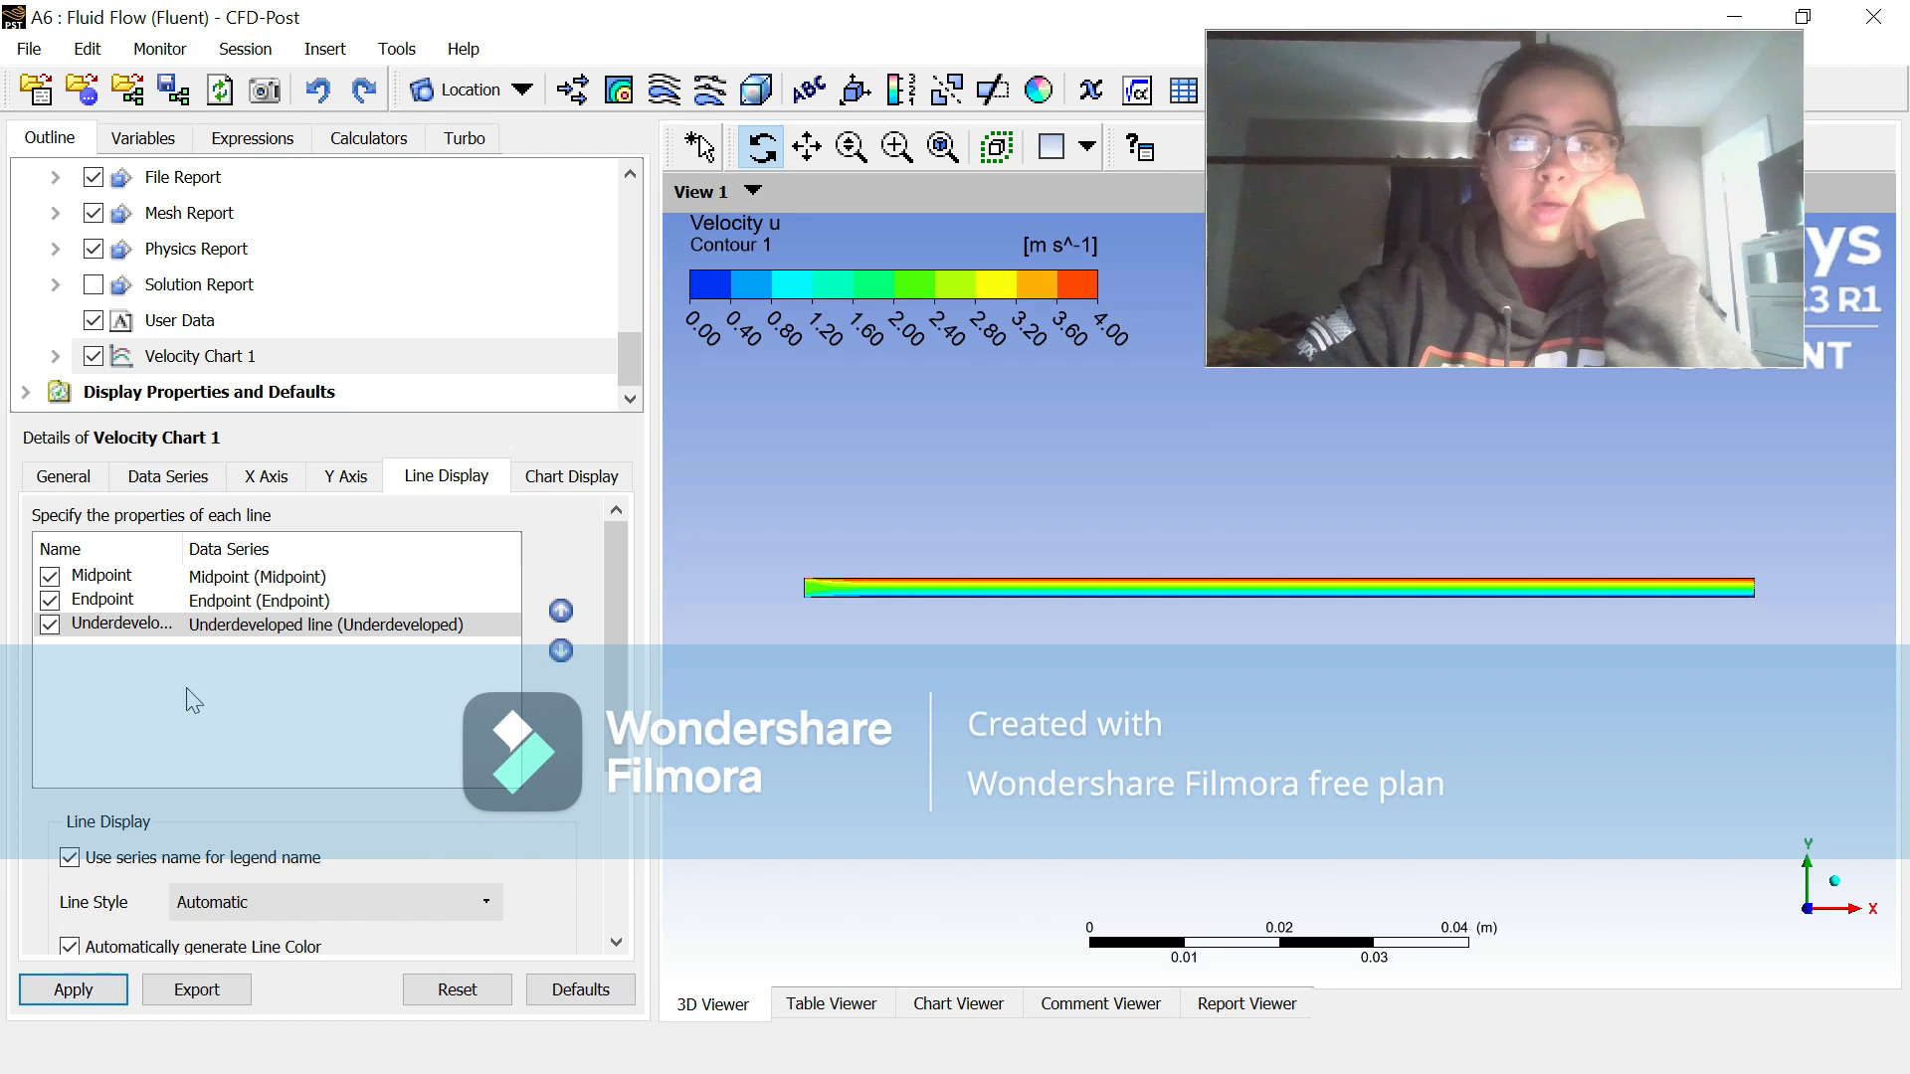
{"action": "left_click", "coordinate": [961, 1004]}
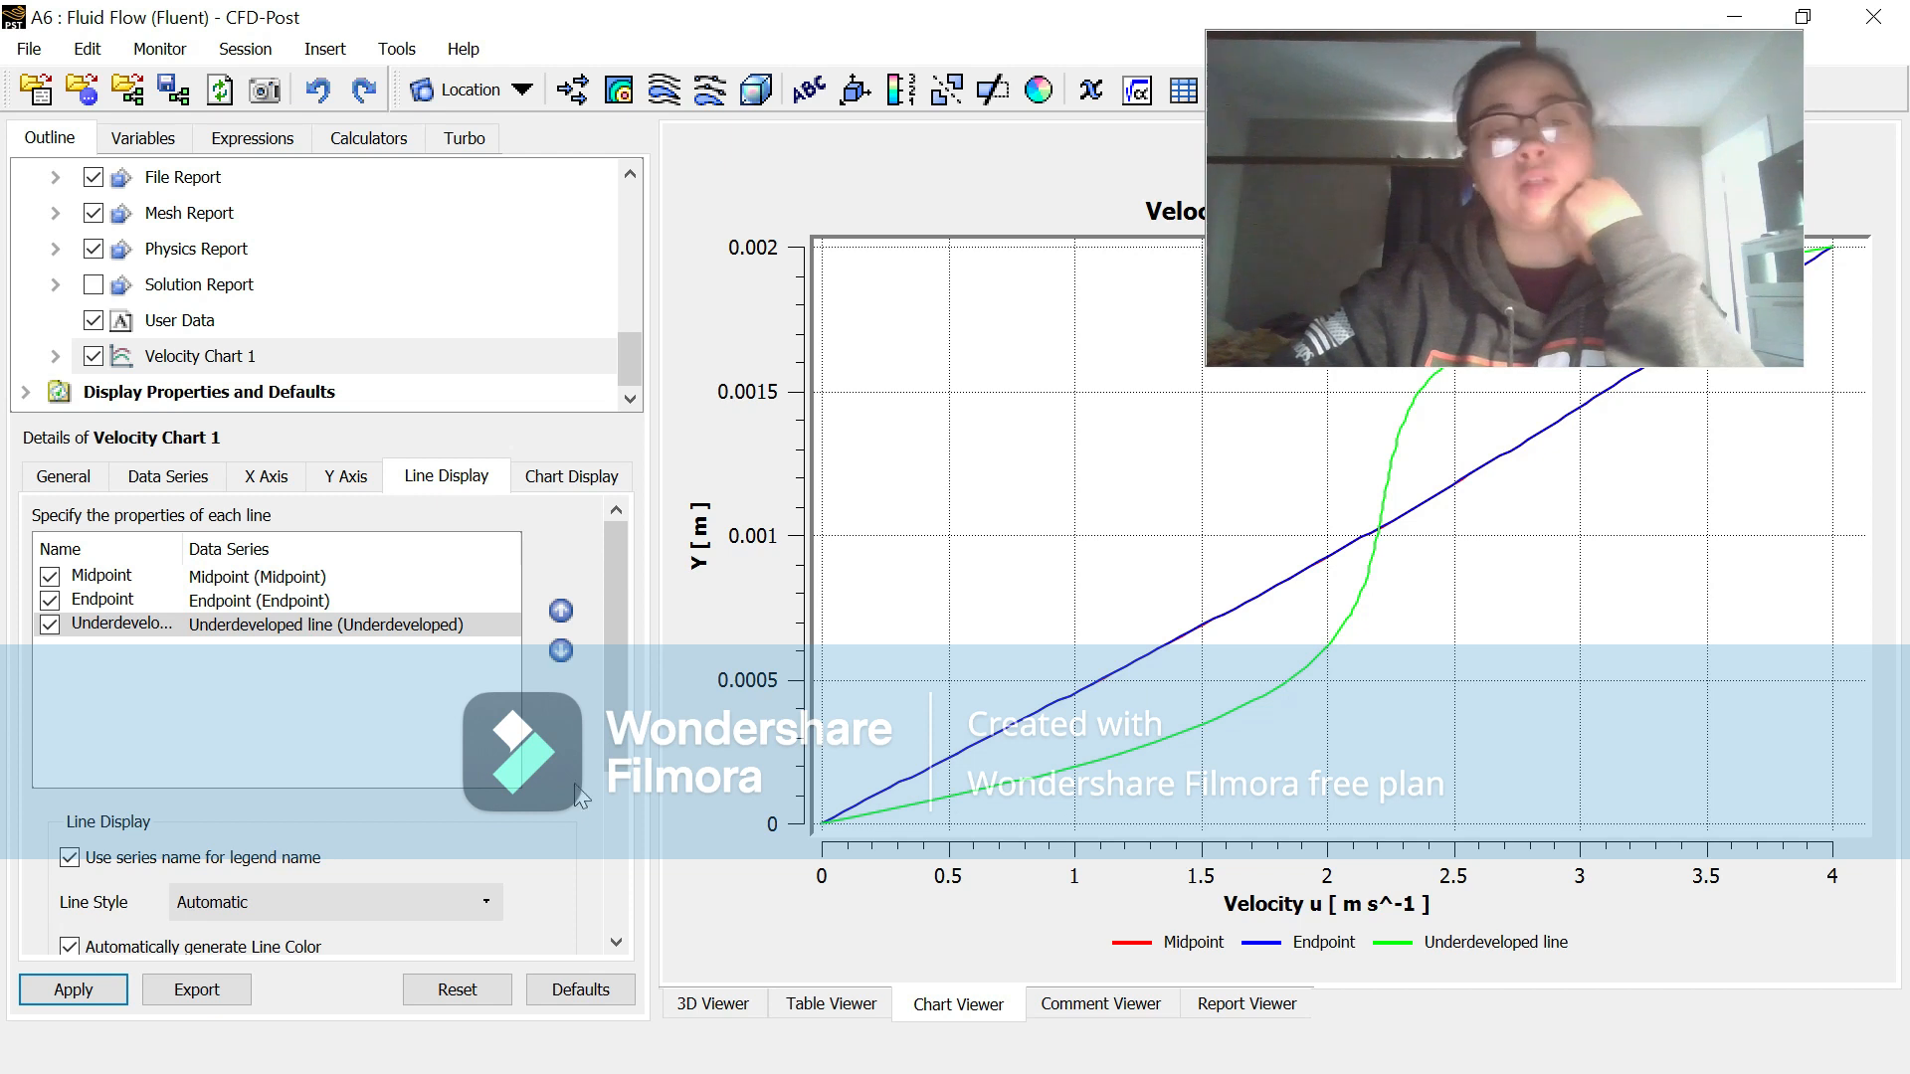
{"action": "left_click", "coordinate": [73, 989]}
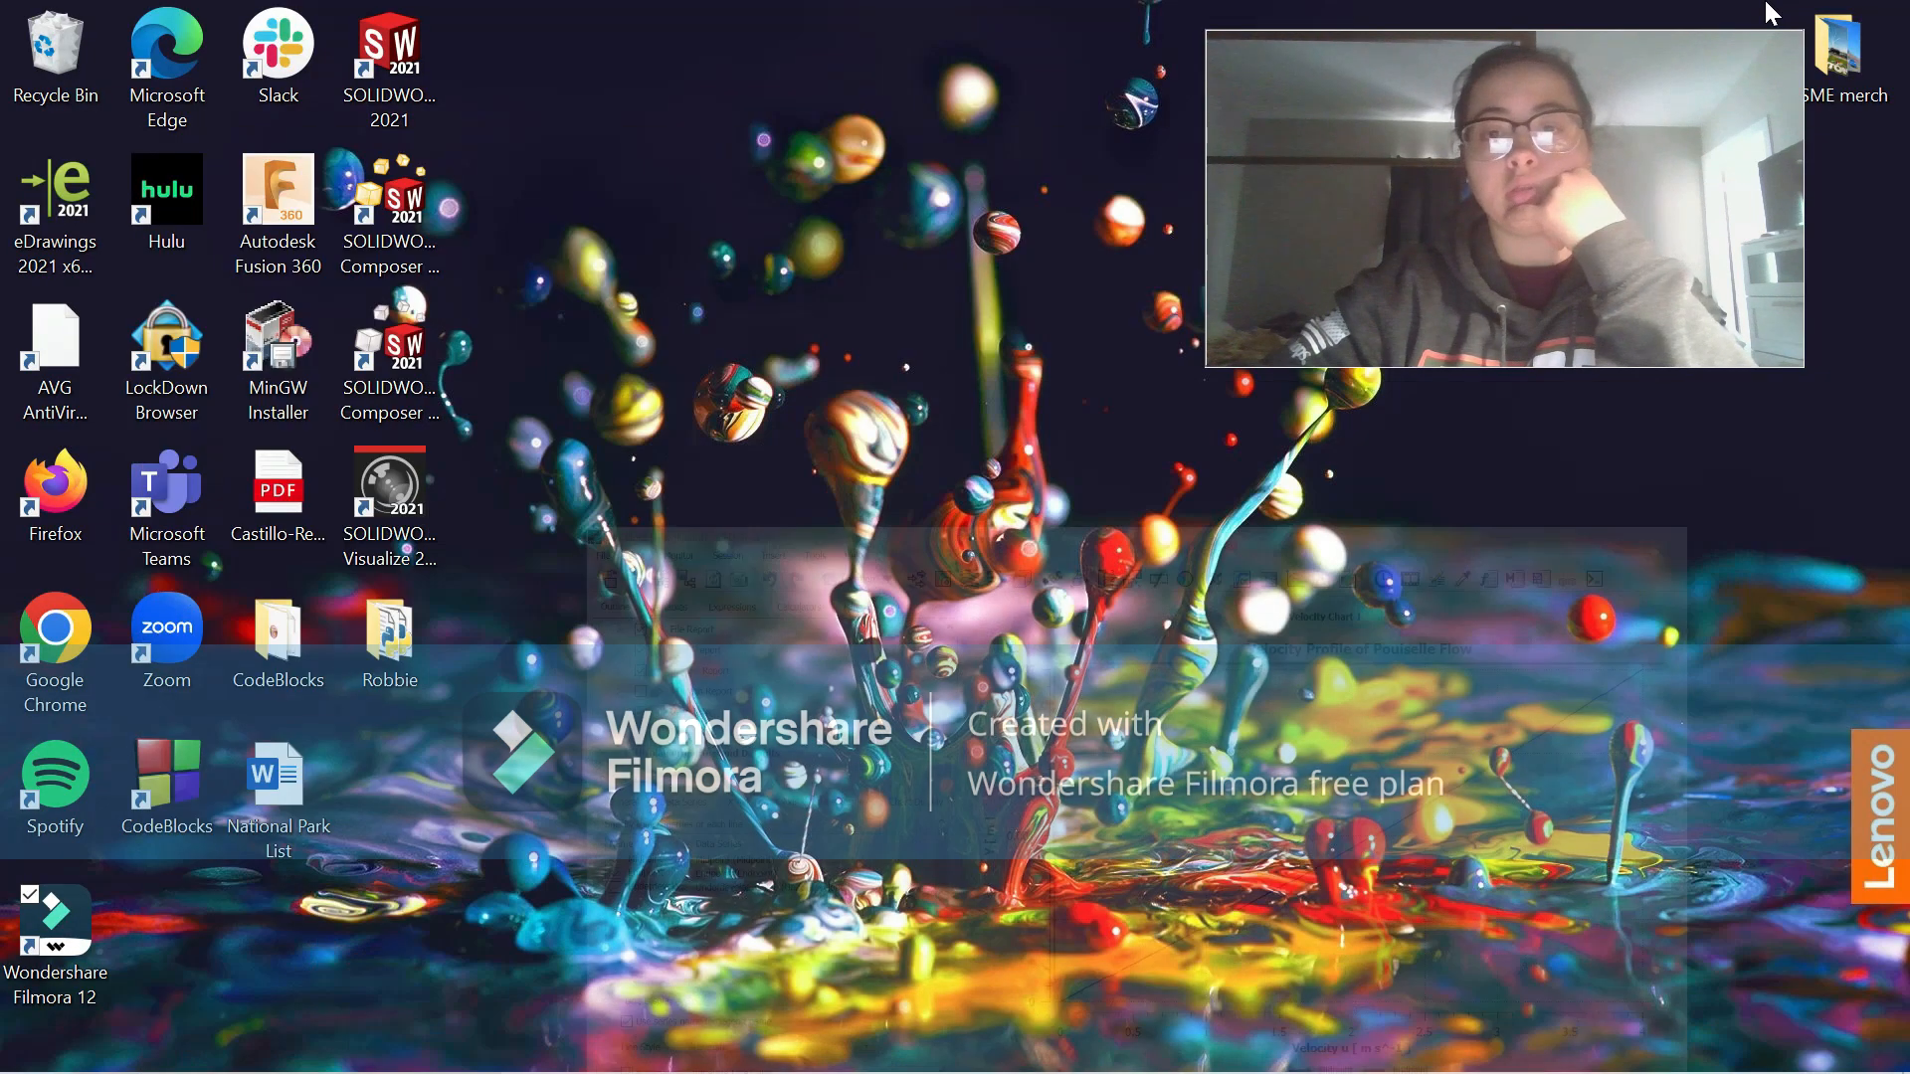
Step: Switch to Fluent and check the density and viscosity of the air material
{"action": "left_click", "coordinate": [1750, 15]}
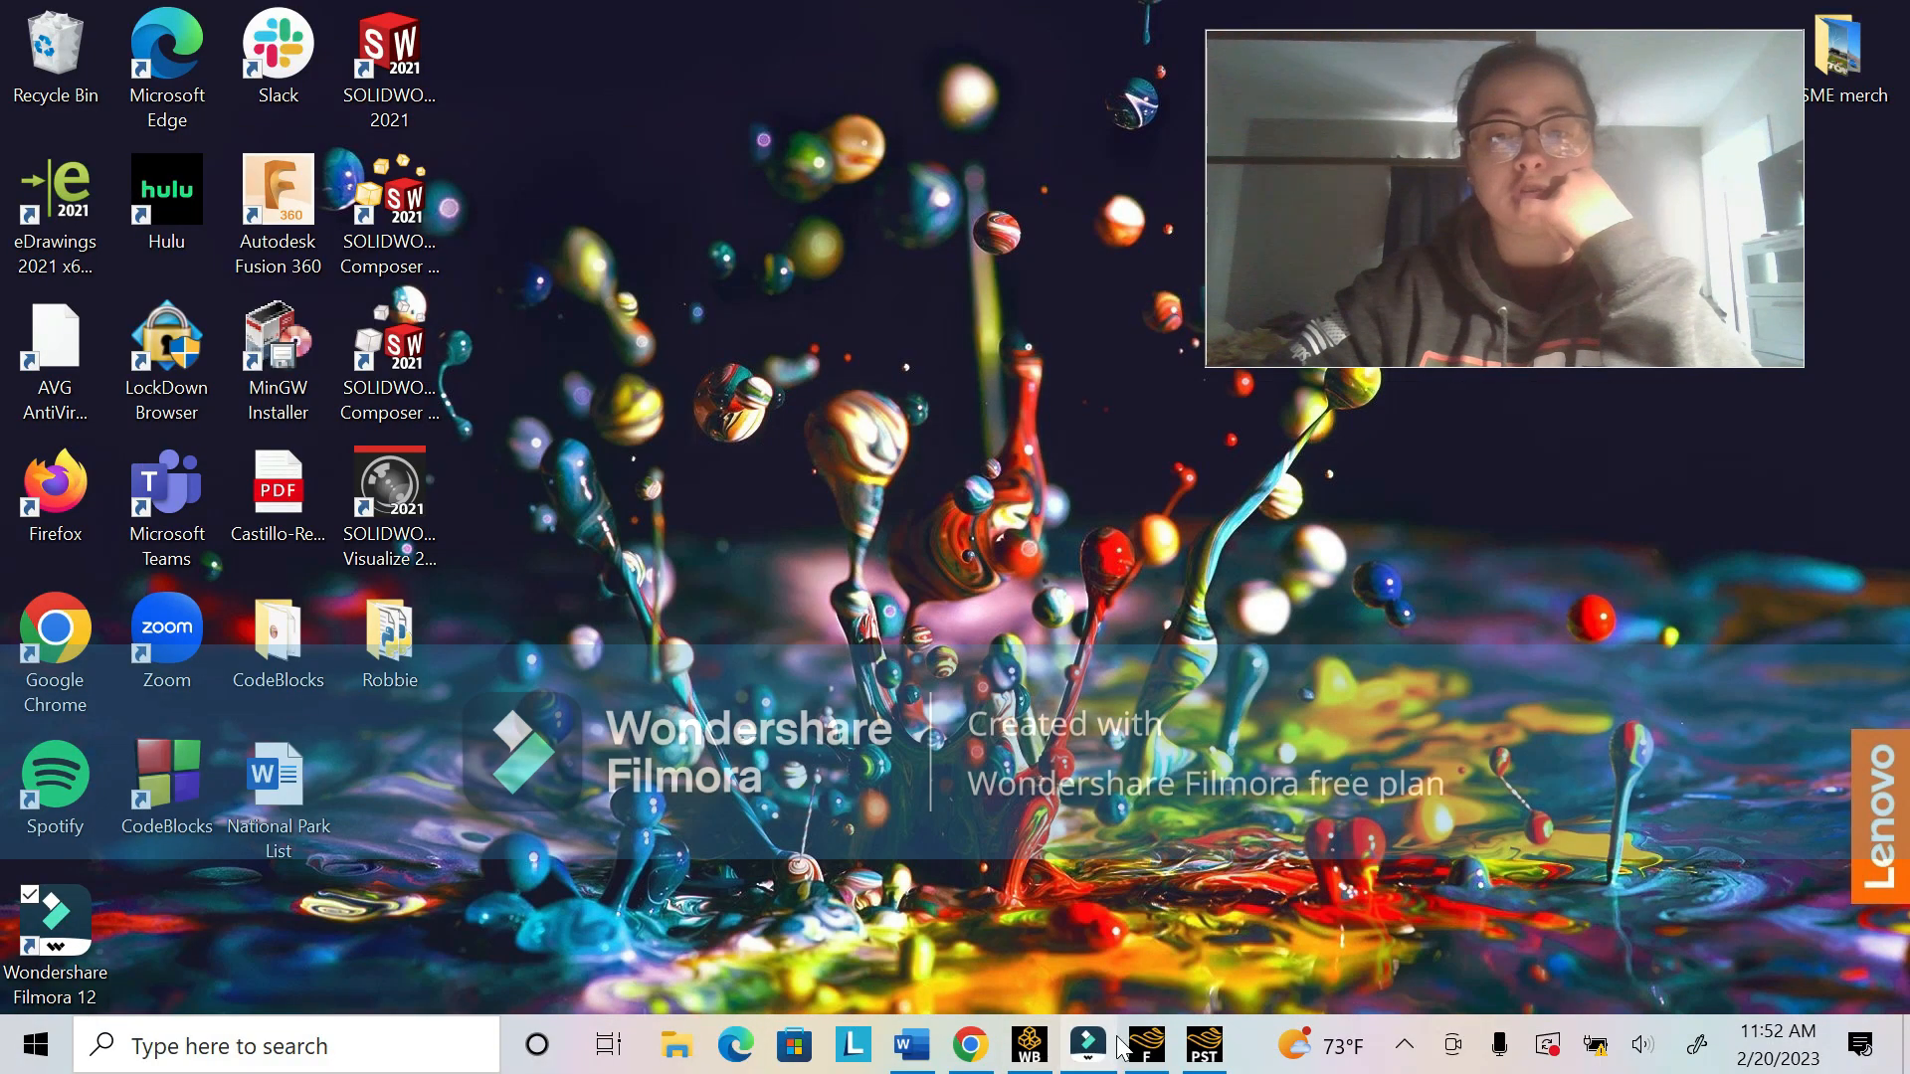
{"action": "left_click", "coordinate": [1142, 1046]}
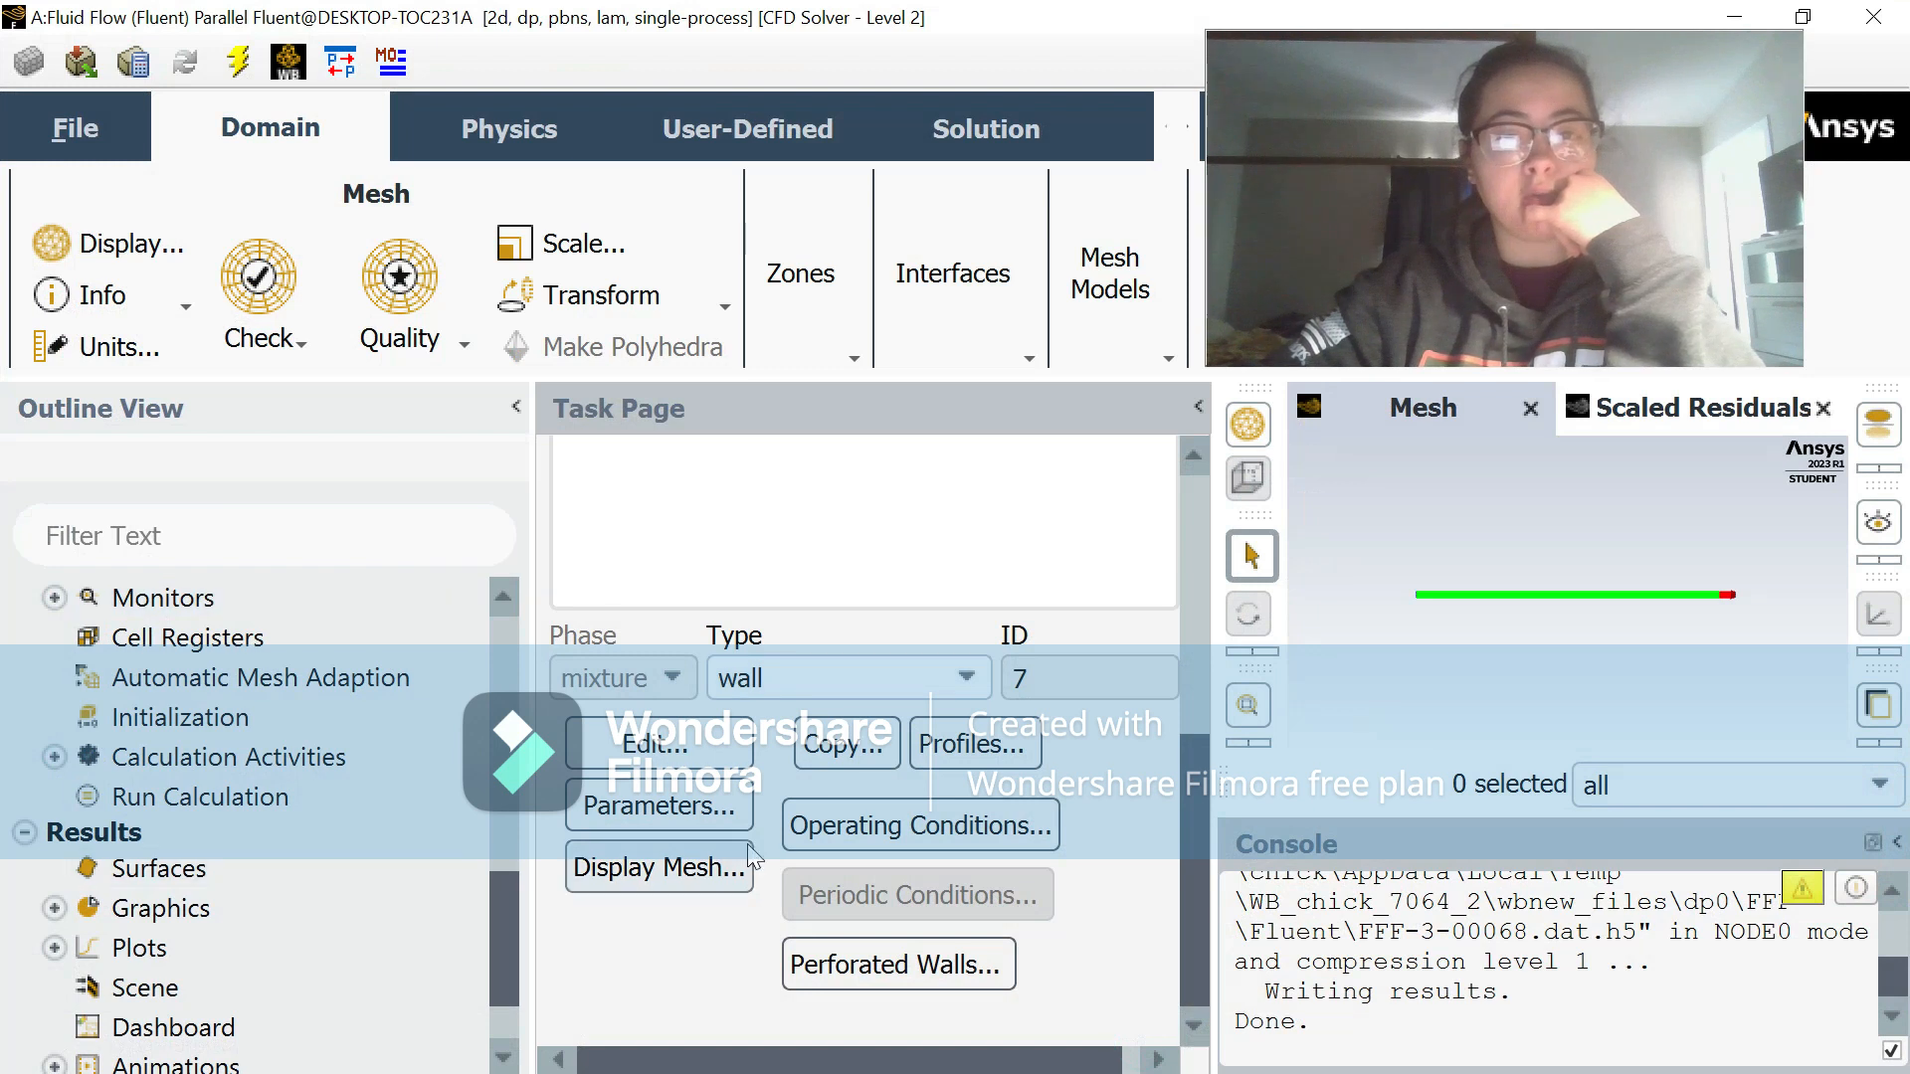
{"action": "scroll", "coordinate": [243, 710], "scroll_direction": "up", "scroll_amount": 8}
{"action": "double_click", "coordinate": [249, 768]}
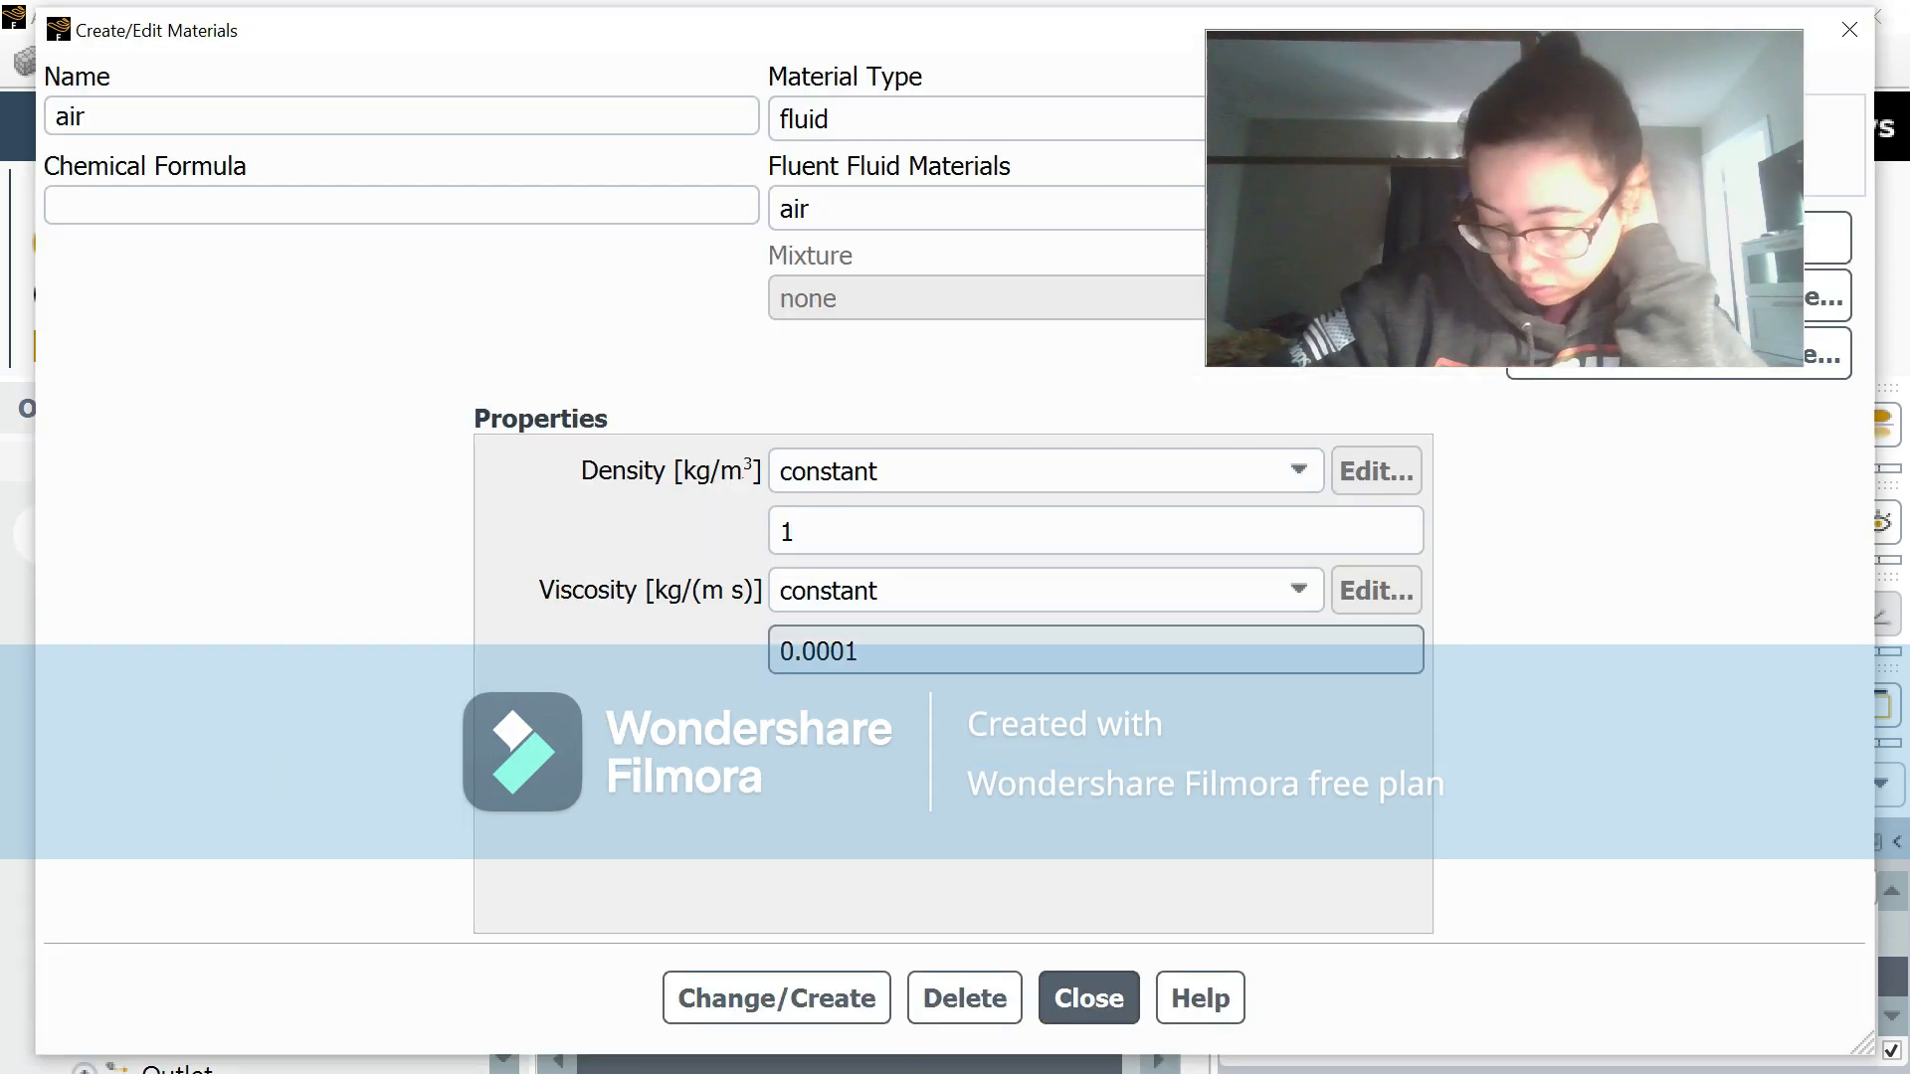
{"action": "left_click", "coordinate": [1042, 1009]}
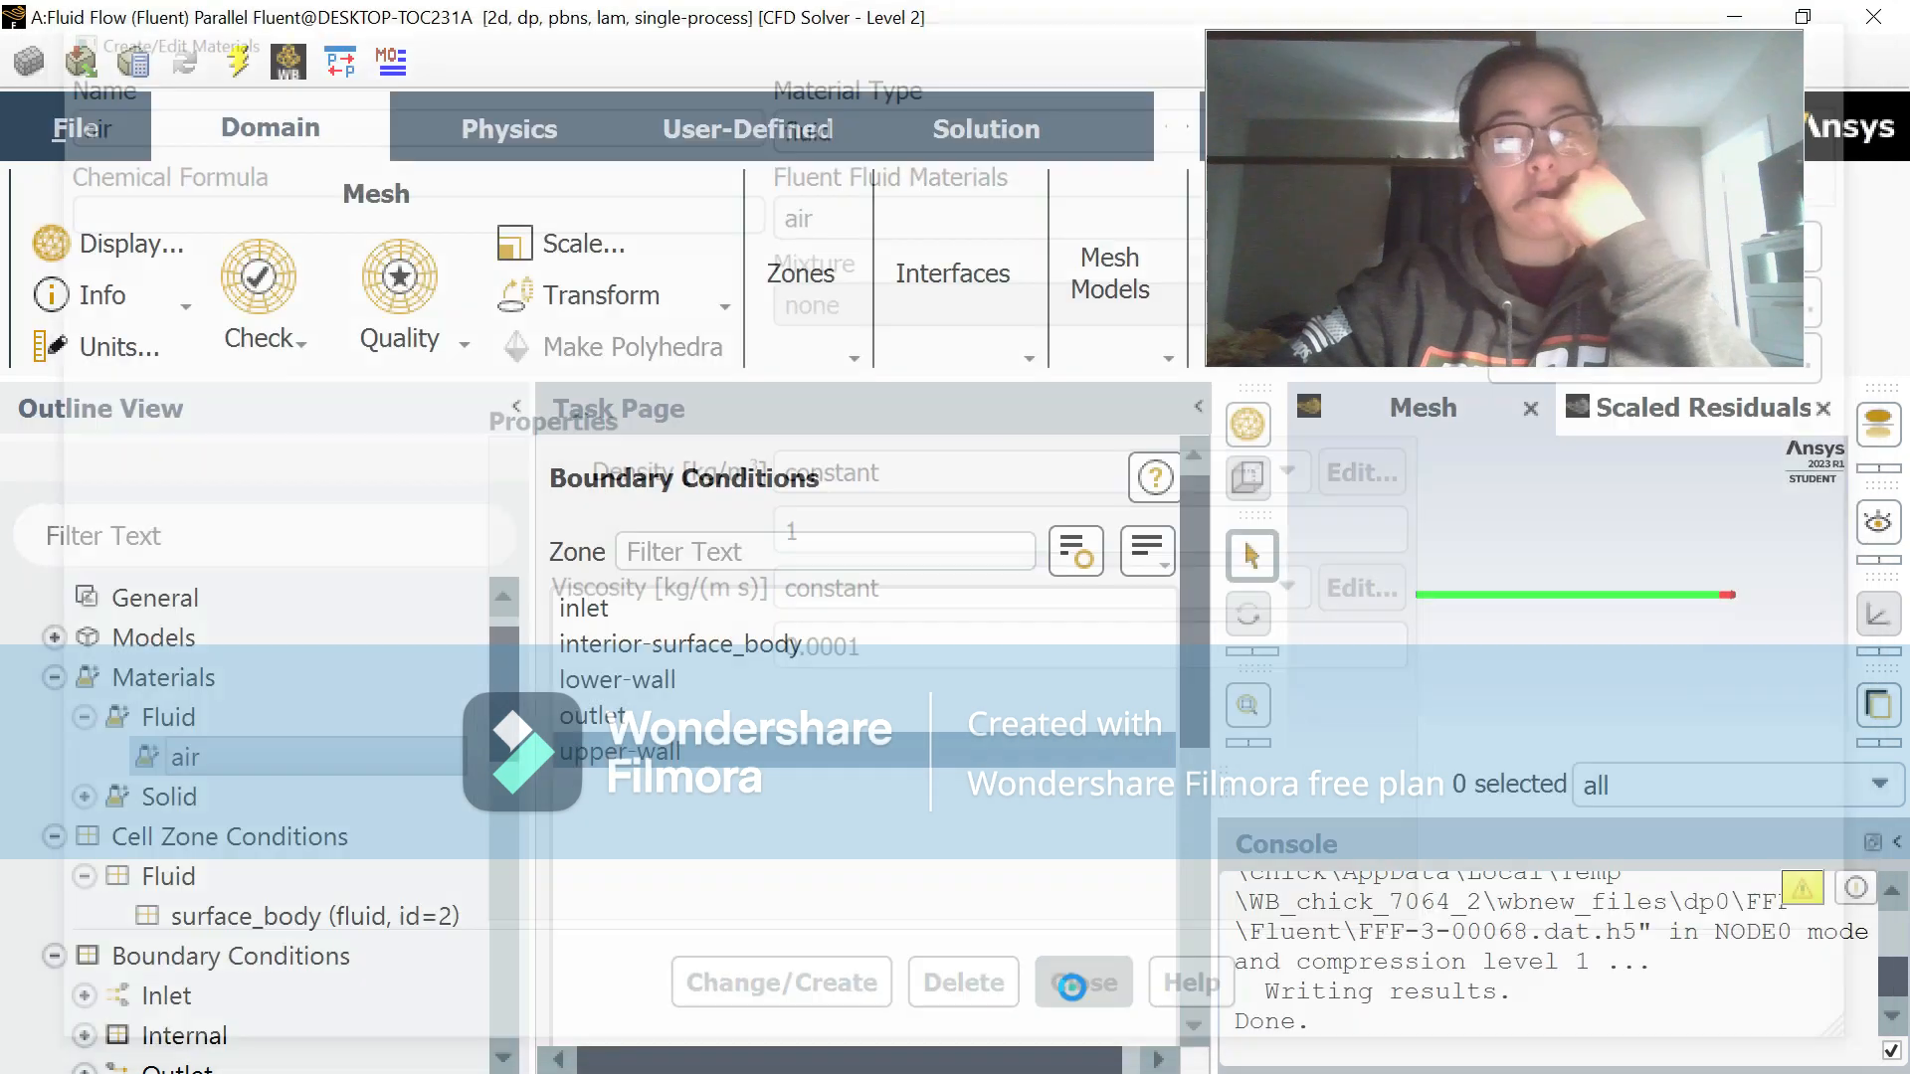
Step: Change the inlet boundary's type to velocity-inlet
{"action": "scroll", "coordinate": [257, 723], "scroll_direction": "down", "scroll_amount": 4}
{"action": "double_click", "coordinate": [256, 720]}
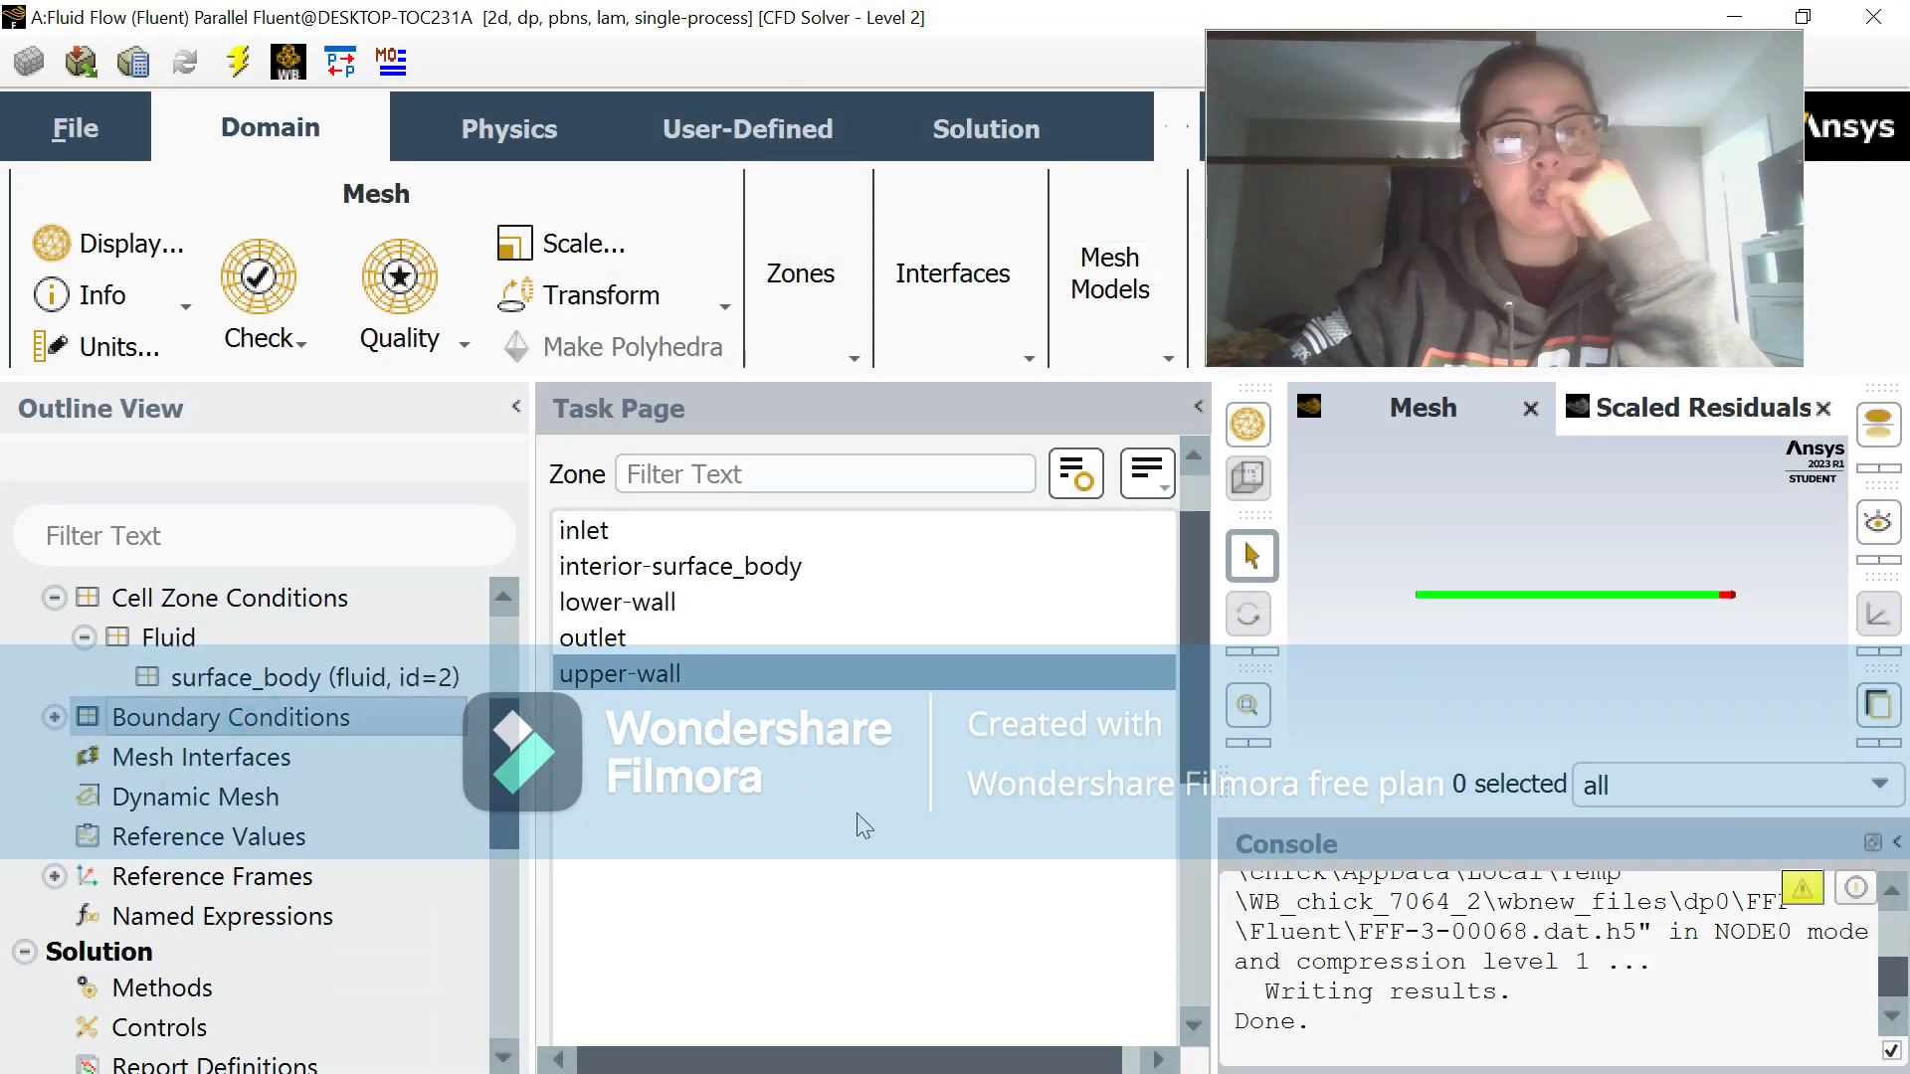
{"action": "left_click", "coordinate": [706, 532]}
{"action": "scroll", "coordinate": [863, 893], "scroll_direction": "down", "scroll_amount": 4}
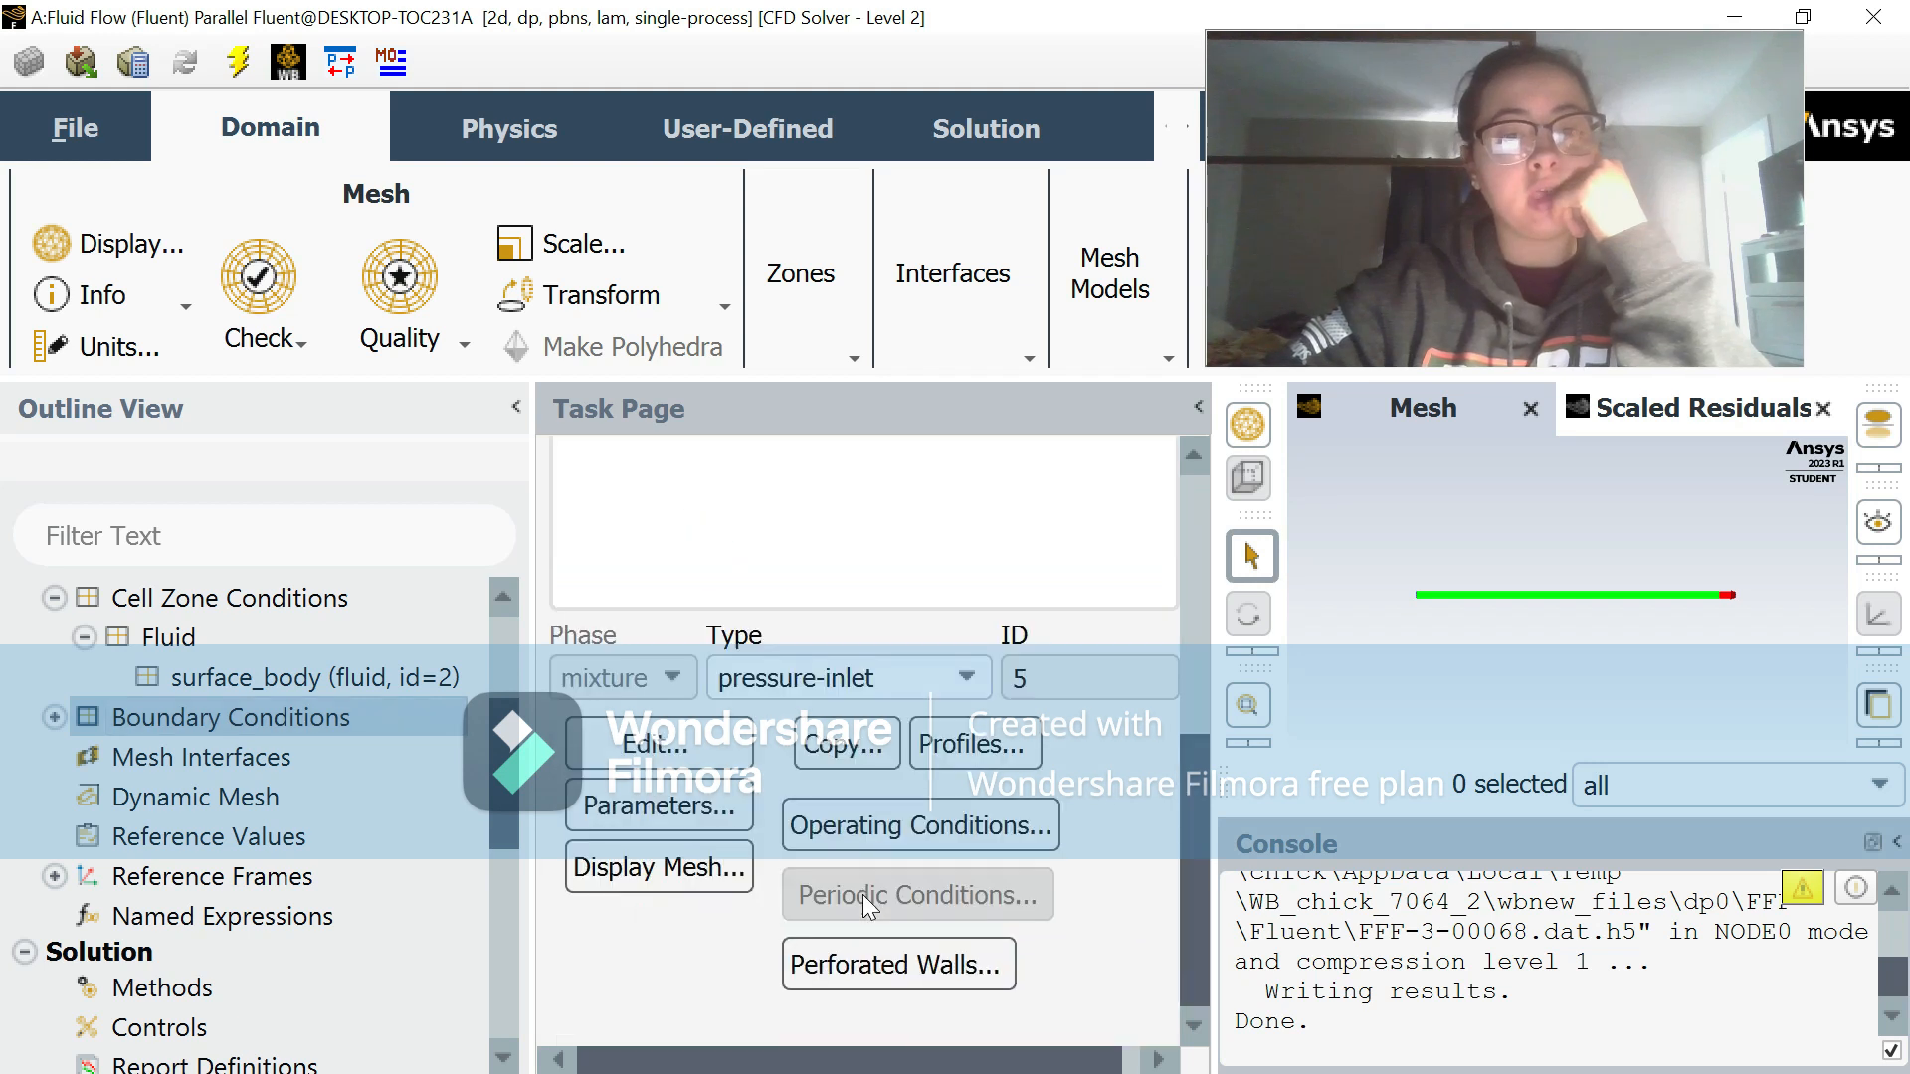
{"action": "left_click", "coordinate": [863, 680]}
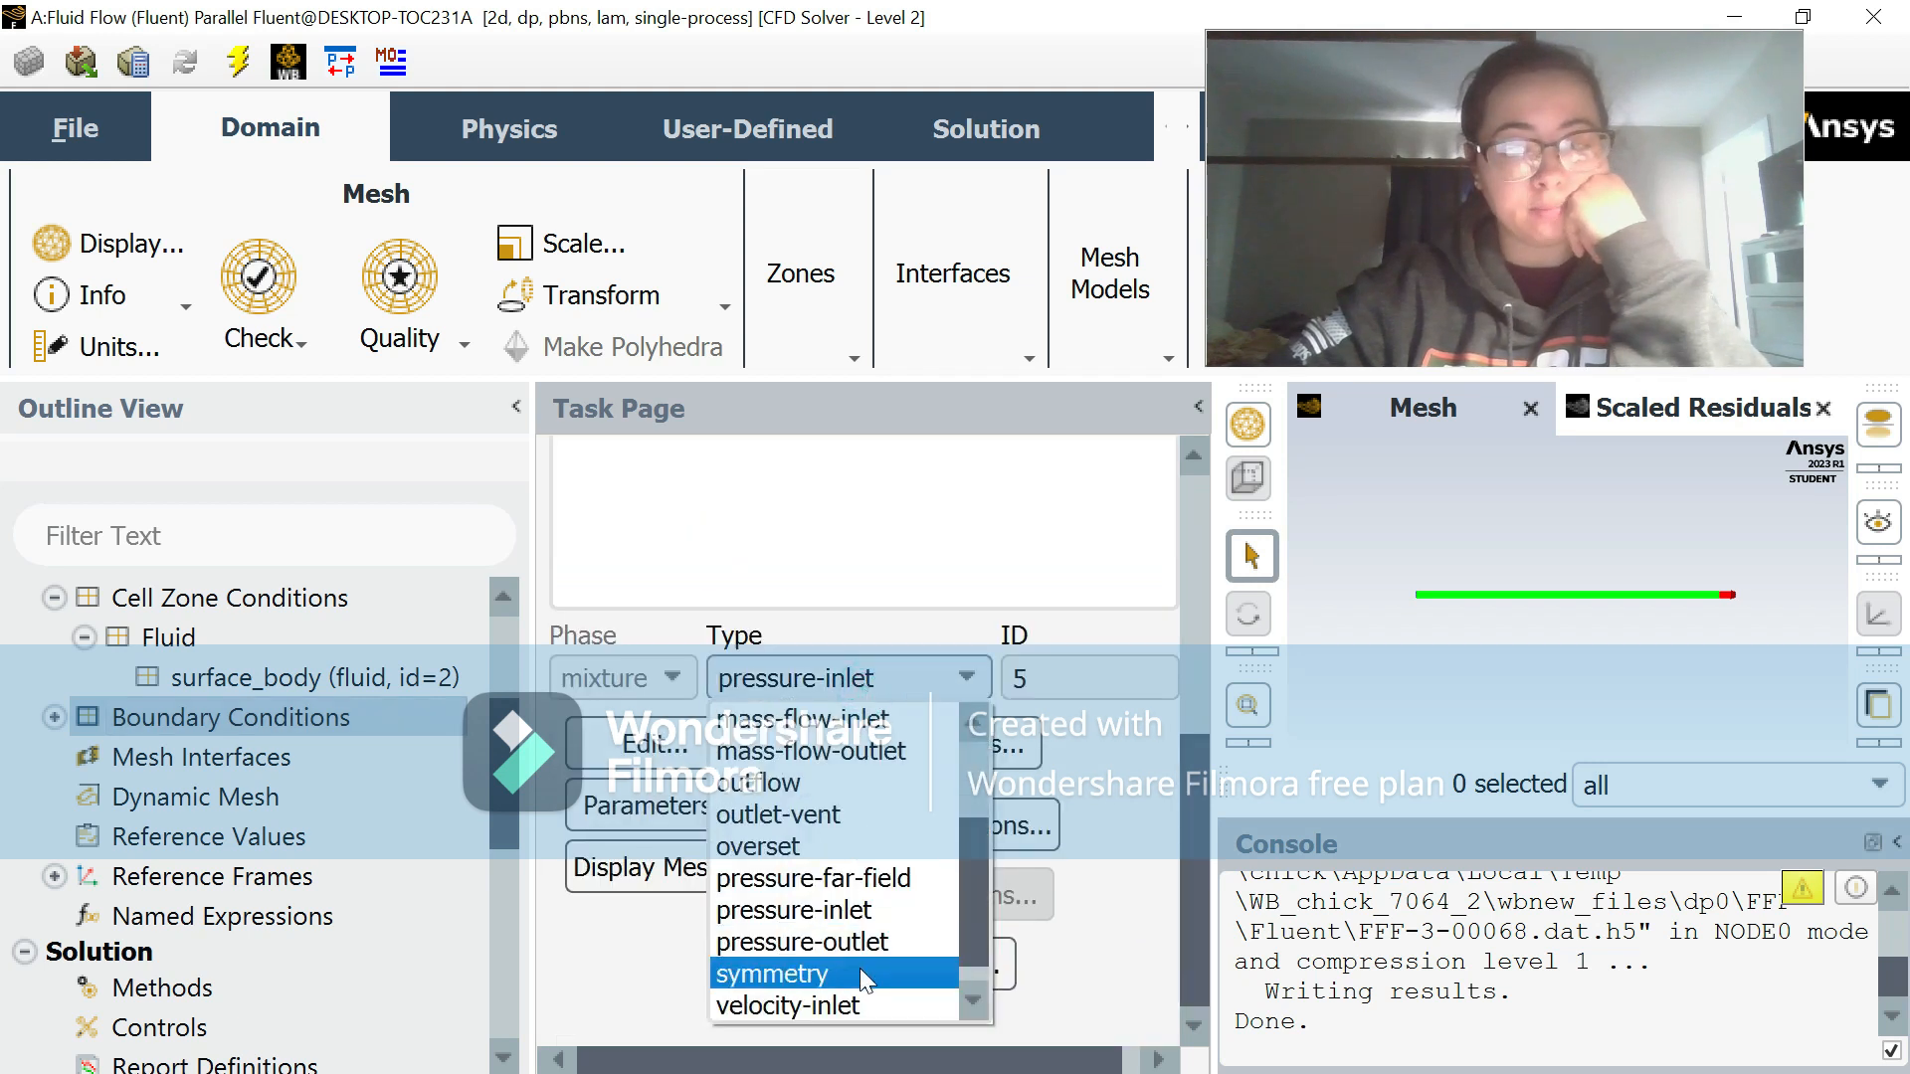
{"action": "left_click", "coordinate": [846, 1006]}
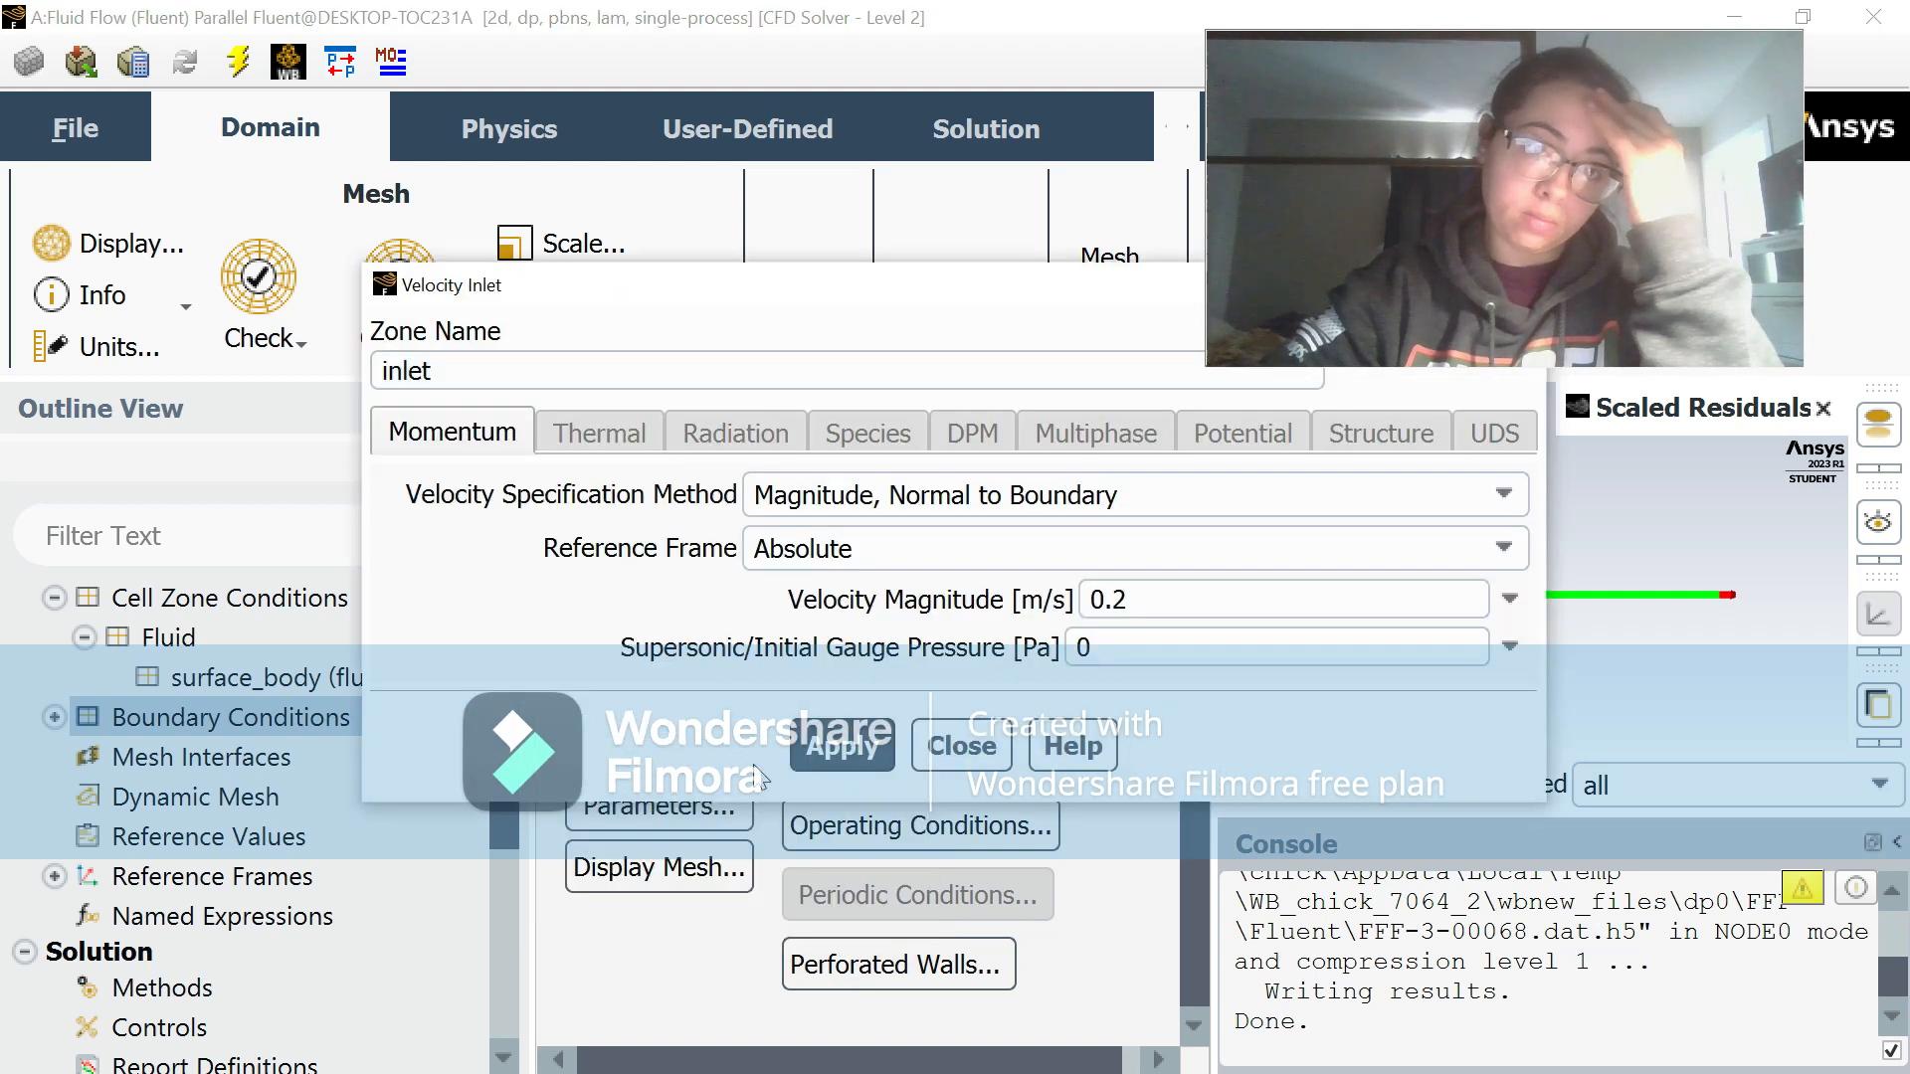
Step: Set the inlet's velocity magnitude to 1 m/s and apply it
{"action": "left_click", "coordinate": [1154, 594]}
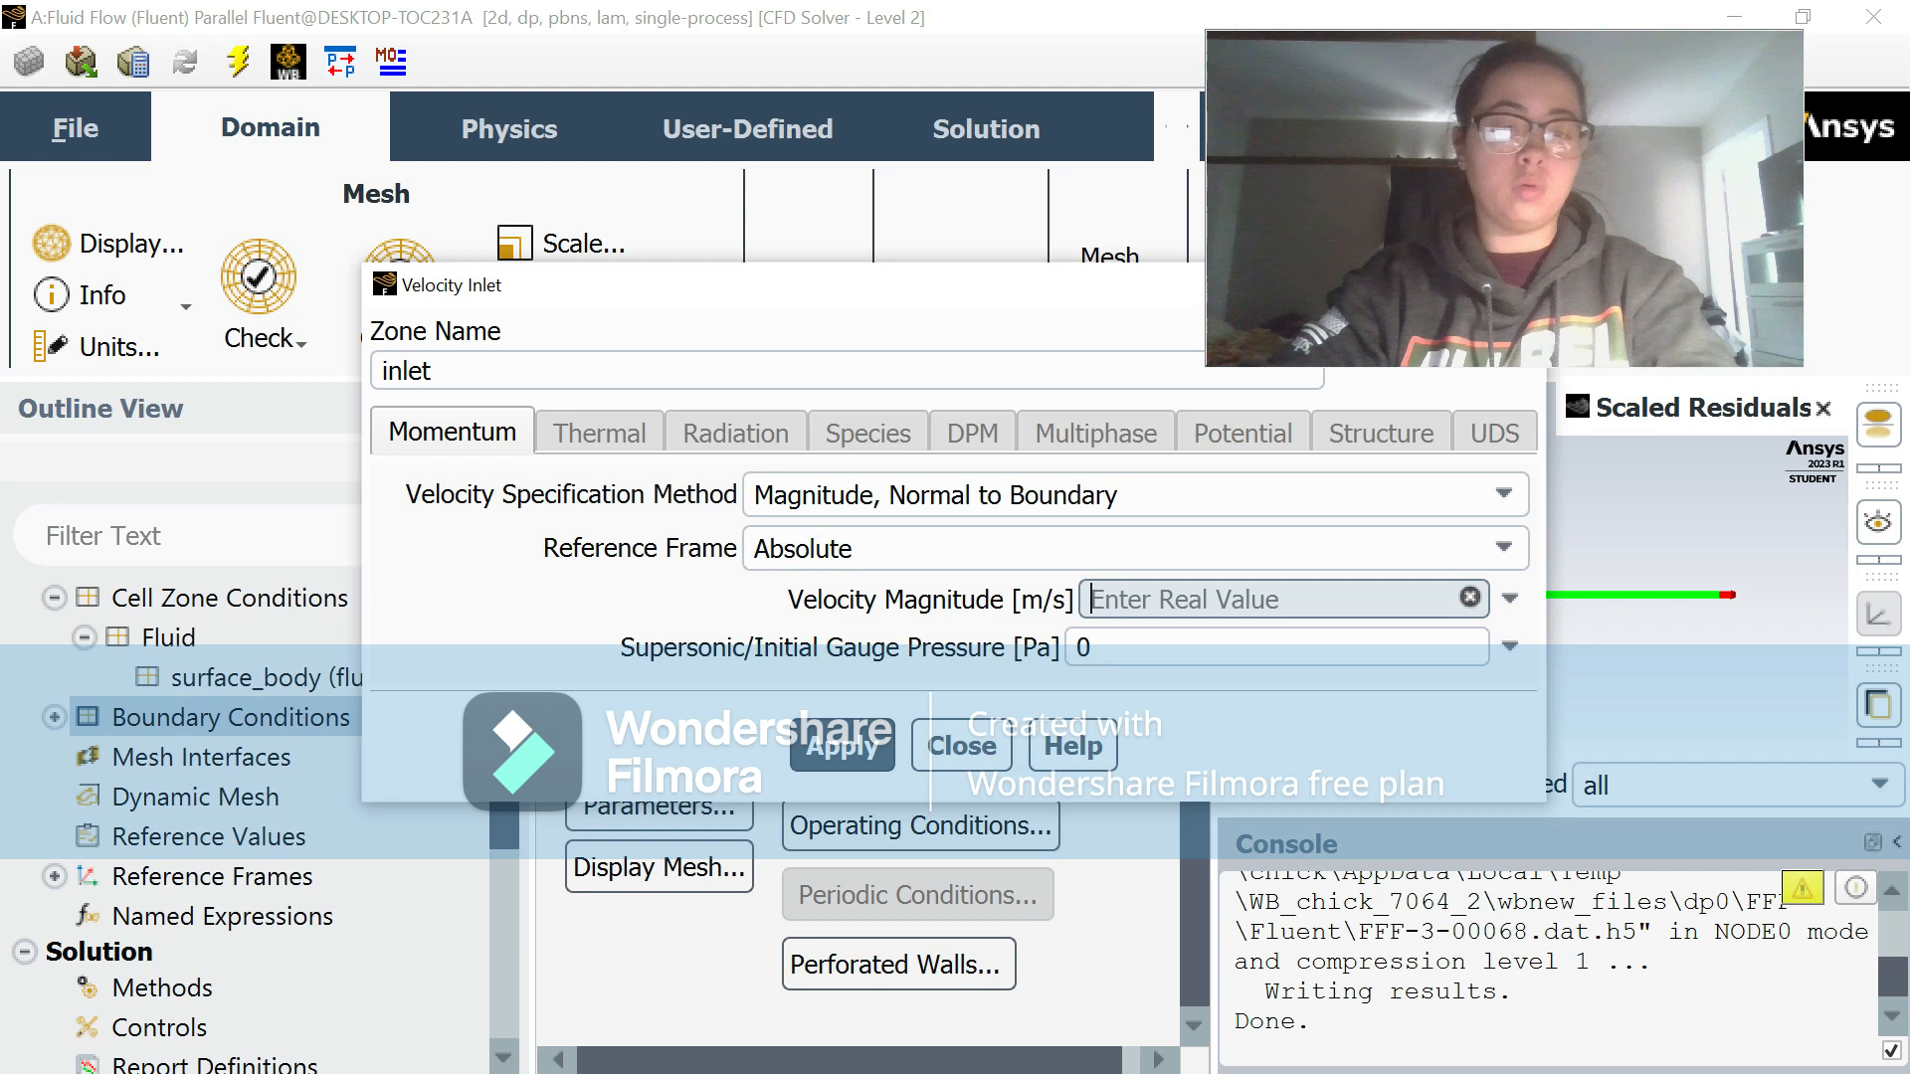
{"action": "type", "text": "1"}
{"action": "left_click", "coordinate": [858, 748]}
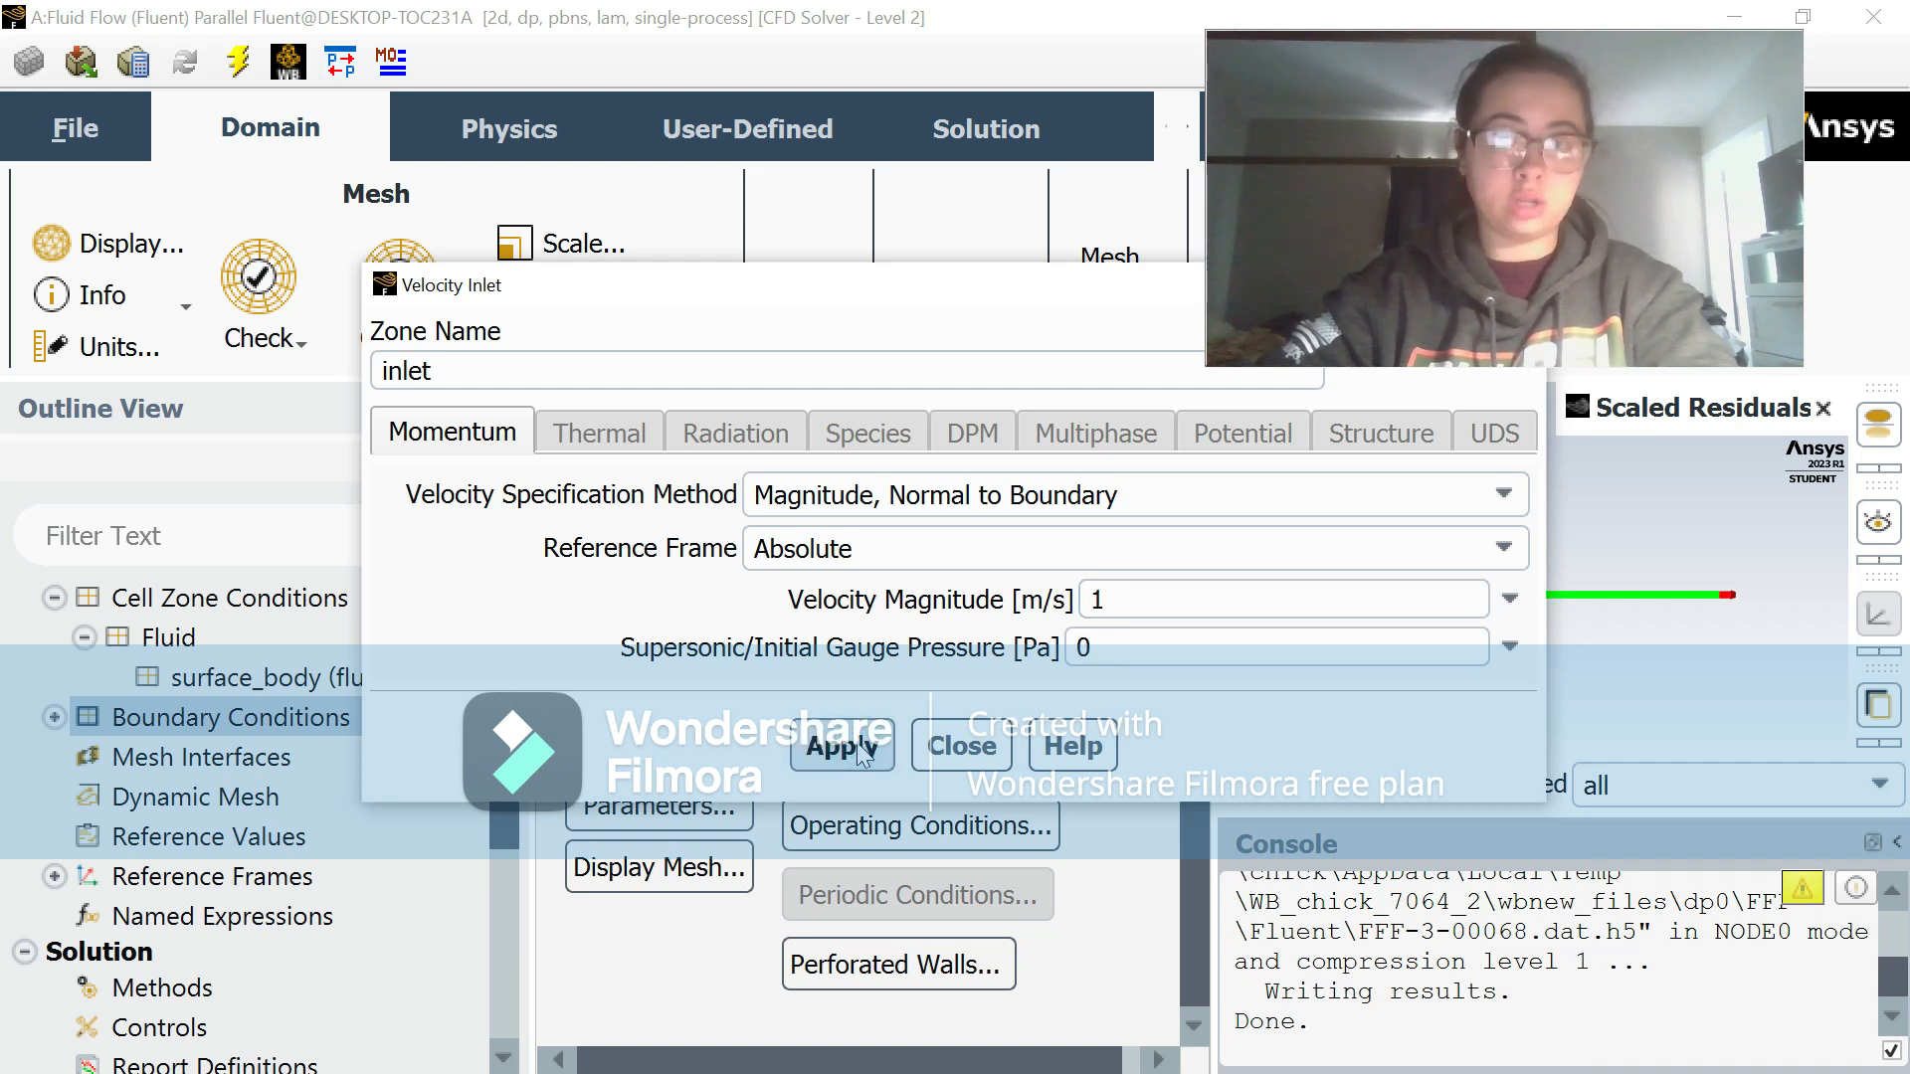
{"action": "left_click", "coordinate": [958, 744]}
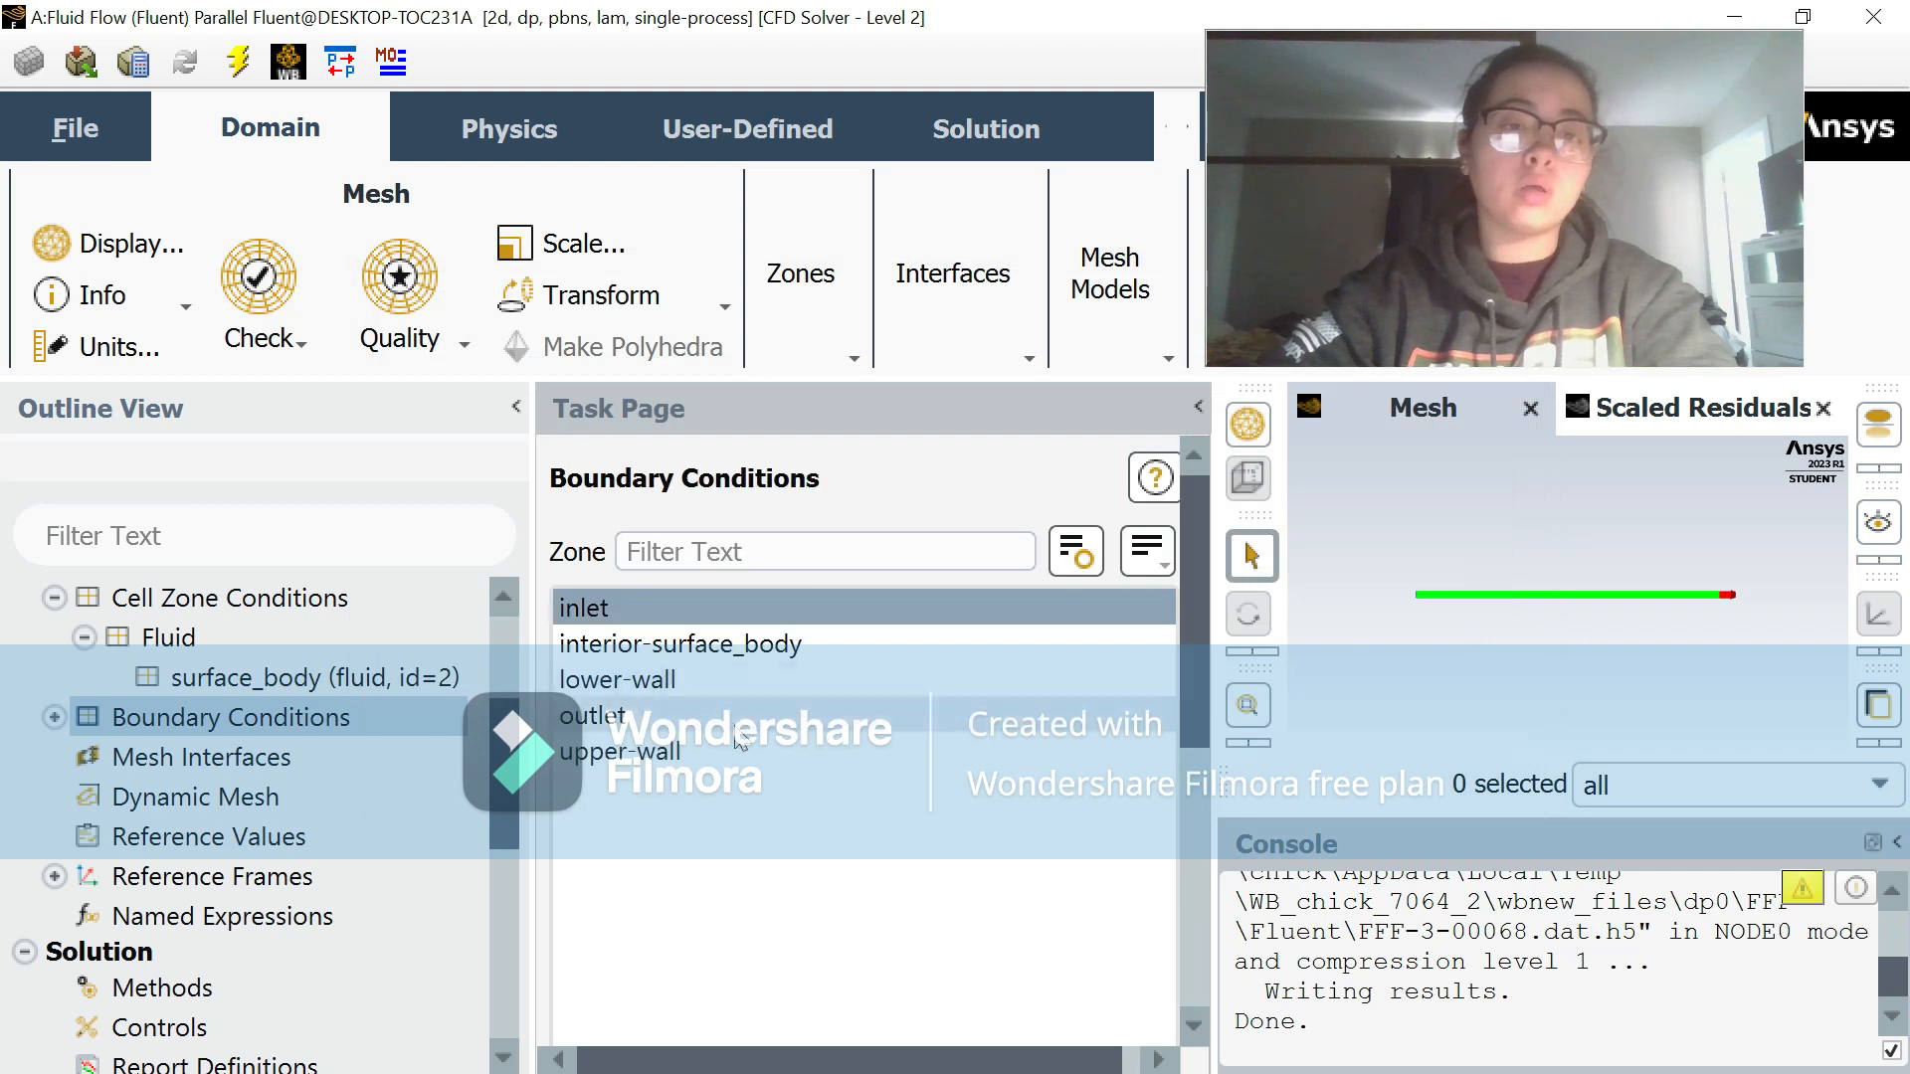
Step: Set the translational speed of the moving upper-wall boundary to 0.75 m/s and apply it
{"action": "left_click", "coordinate": [737, 748]}
{"action": "scroll", "coordinate": [844, 916], "scroll_direction": "down", "scroll_amount": 3}
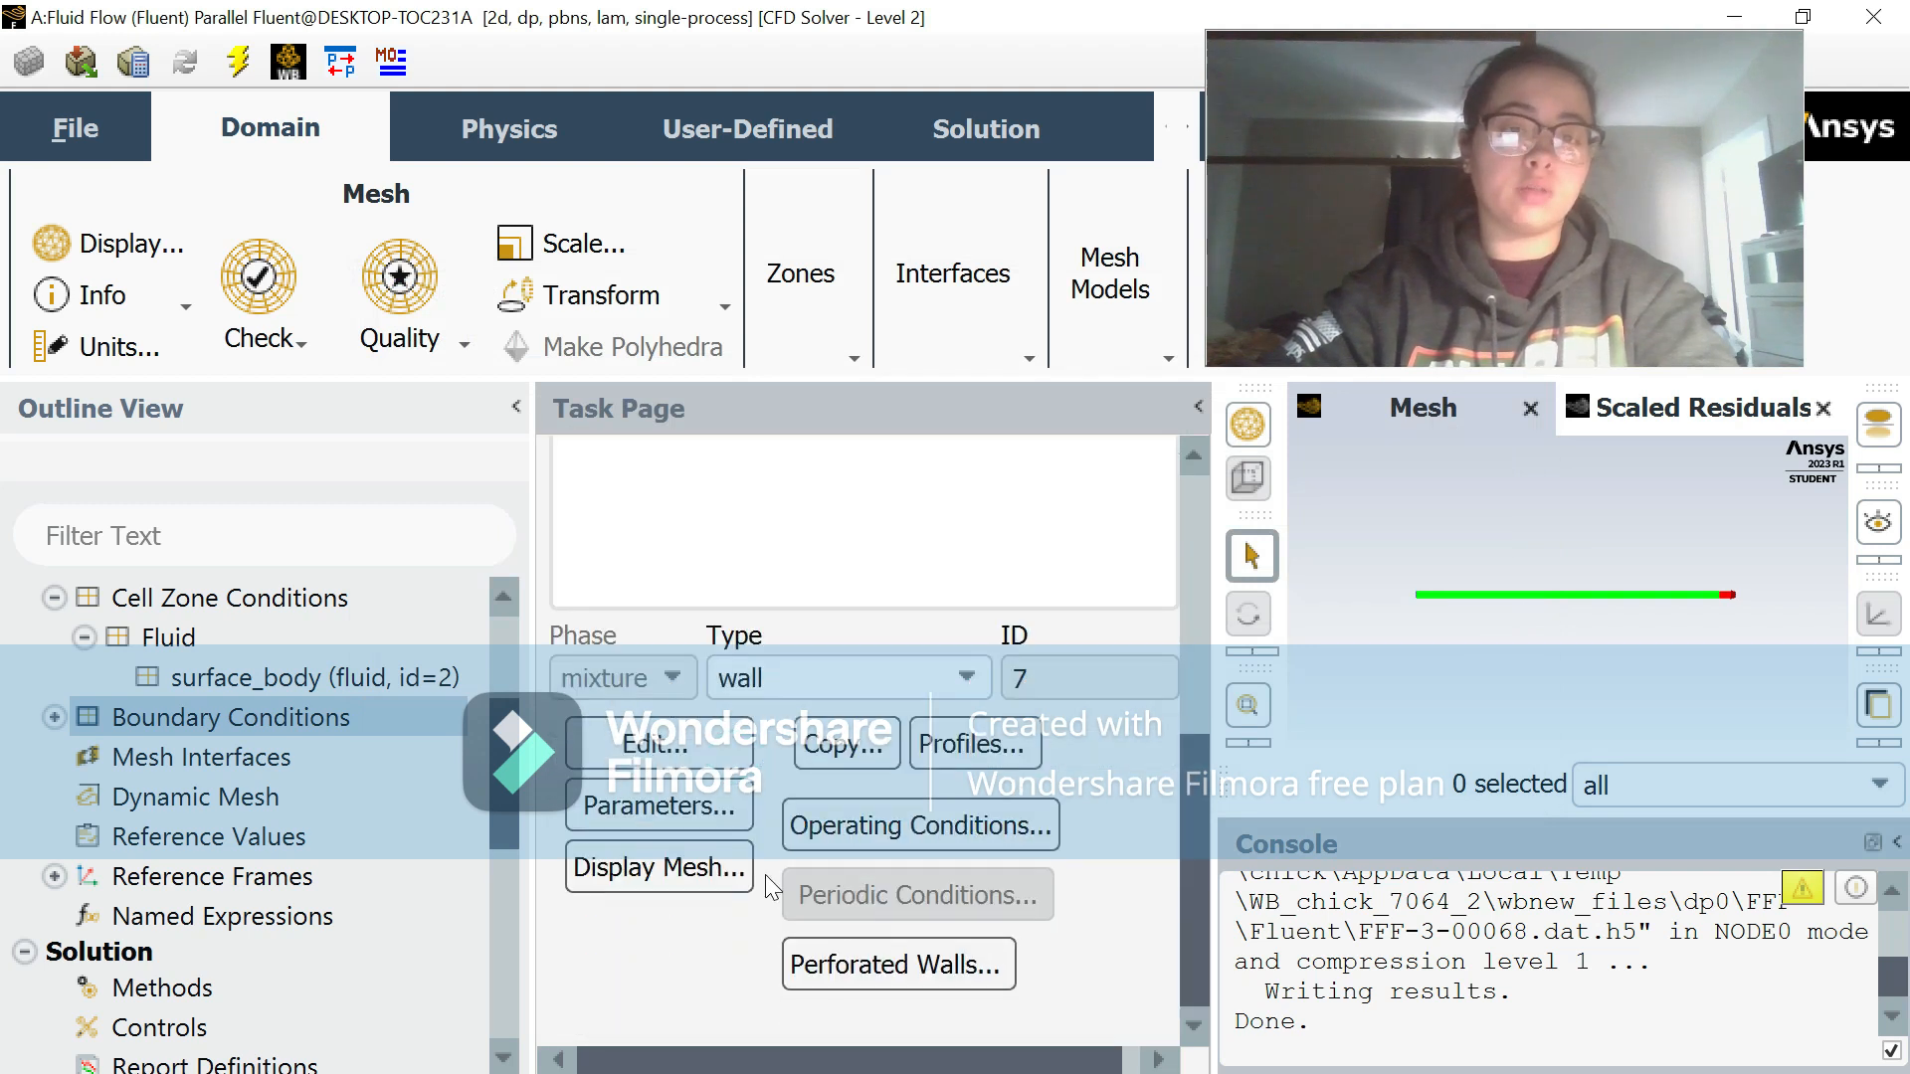
{"action": "left_click", "coordinate": [664, 758]}
{"action": "left_click", "coordinate": [1153, 346]}
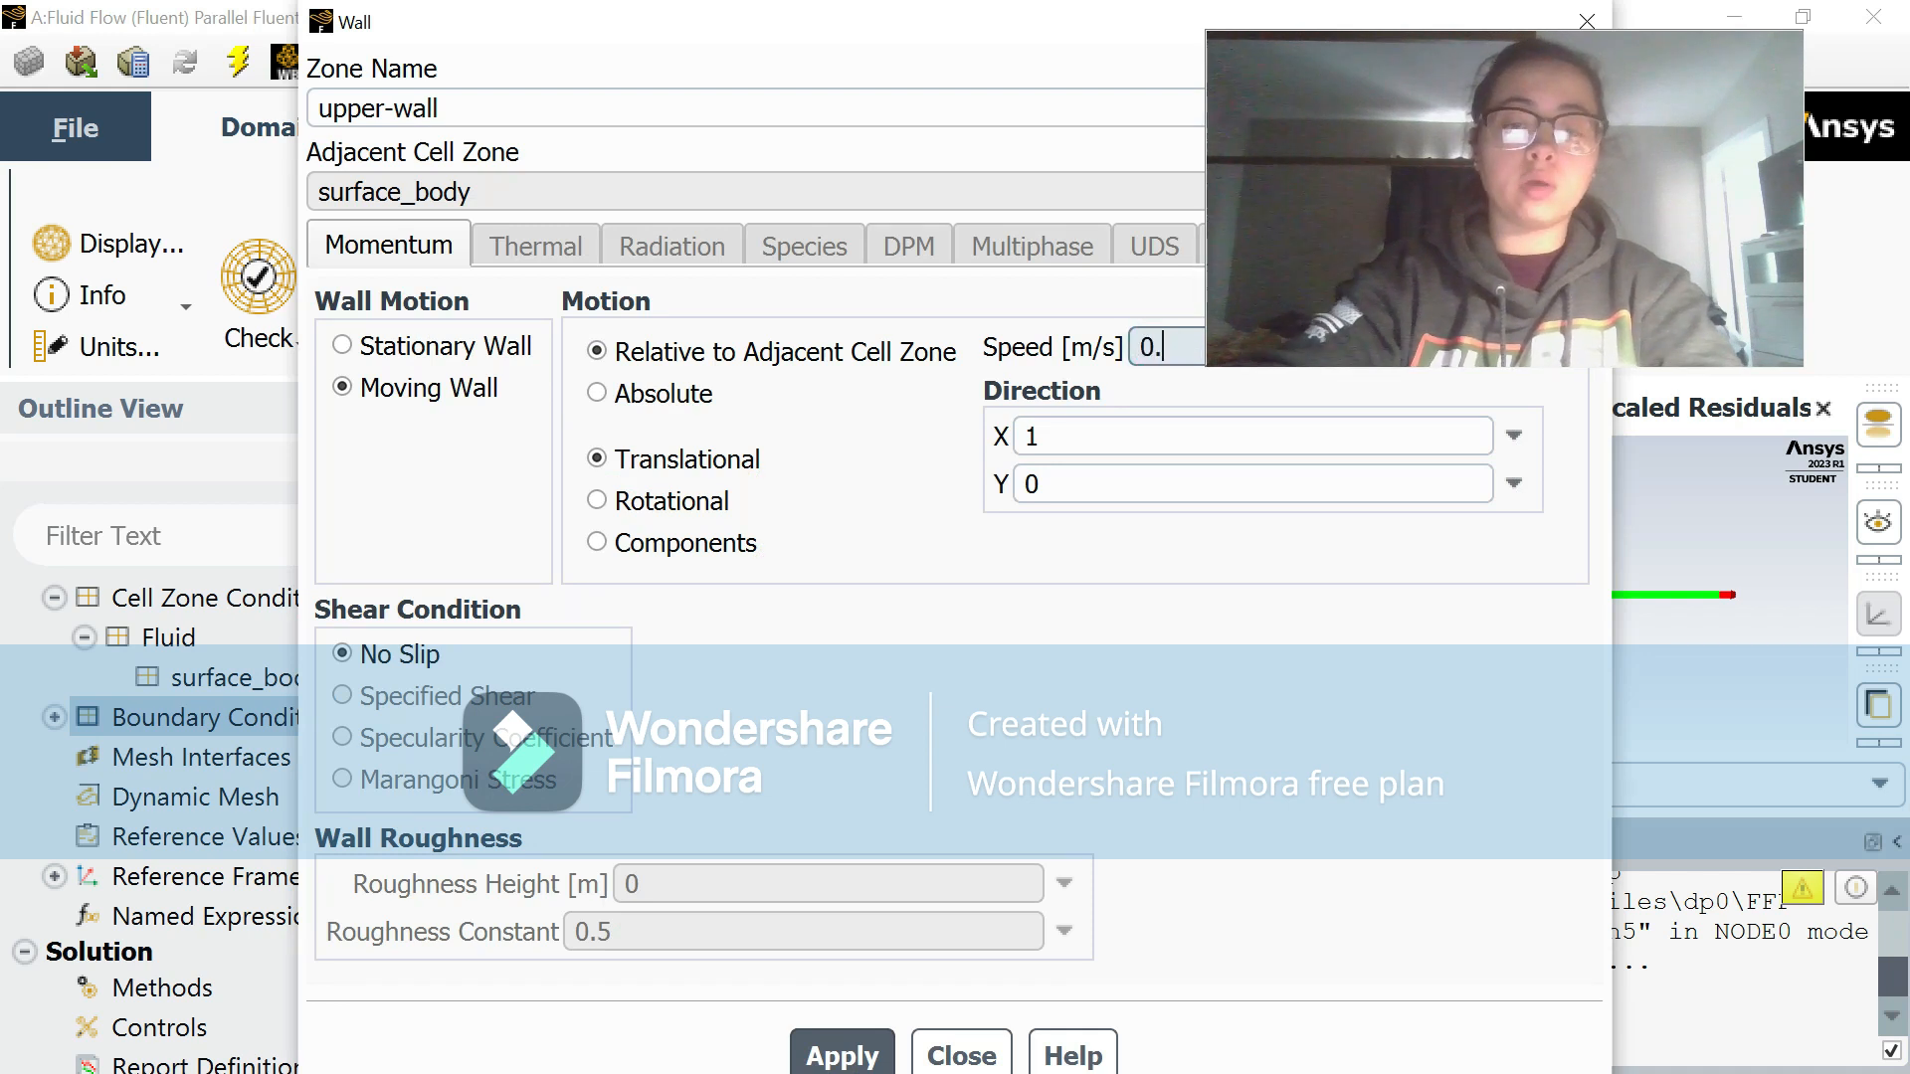
{"action": "left_click", "coordinate": [846, 1054]}
{"action": "left_click", "coordinate": [959, 1052]}
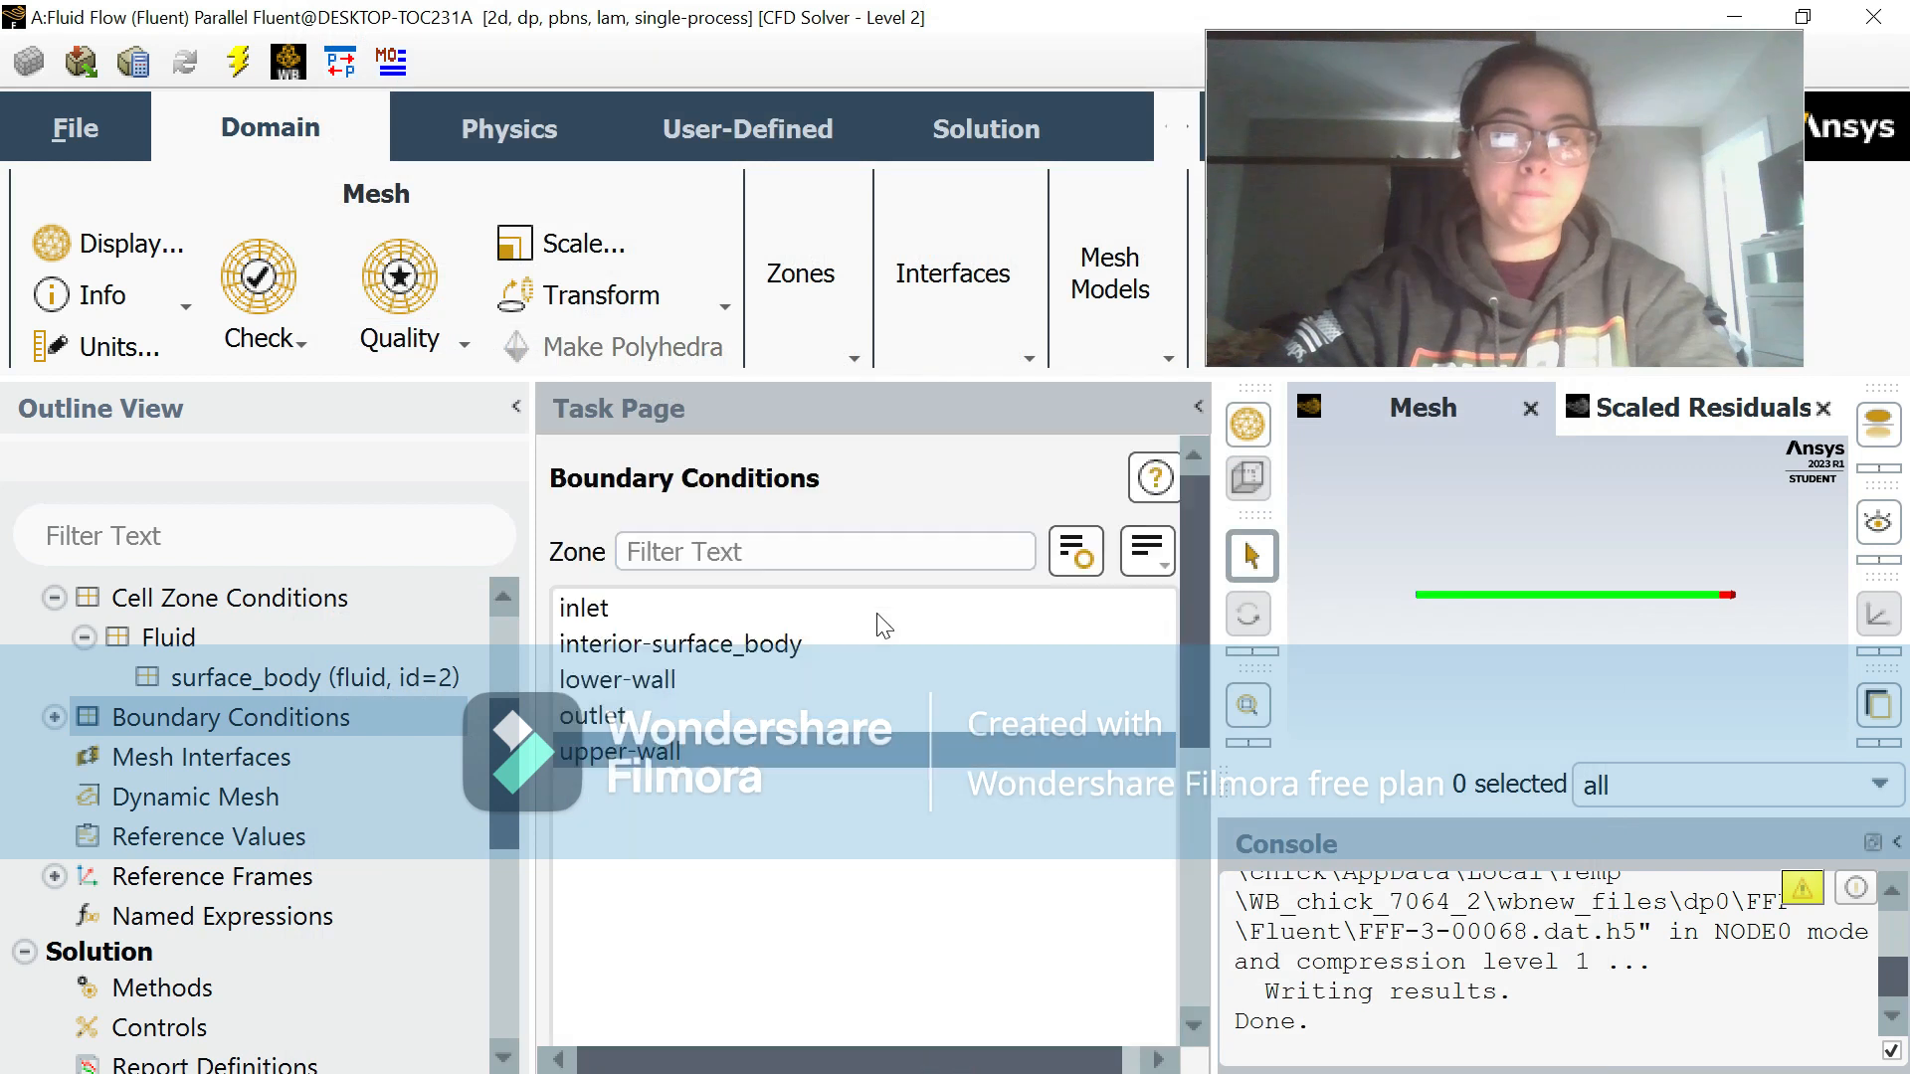
Step: Check the outlet's boundary type and review the wall motion and shear settings of the lower-wall boundary
{"action": "left_click", "coordinate": [741, 716]}
{"action": "scroll", "coordinate": [706, 751], "scroll_direction": "down", "scroll_amount": 5}
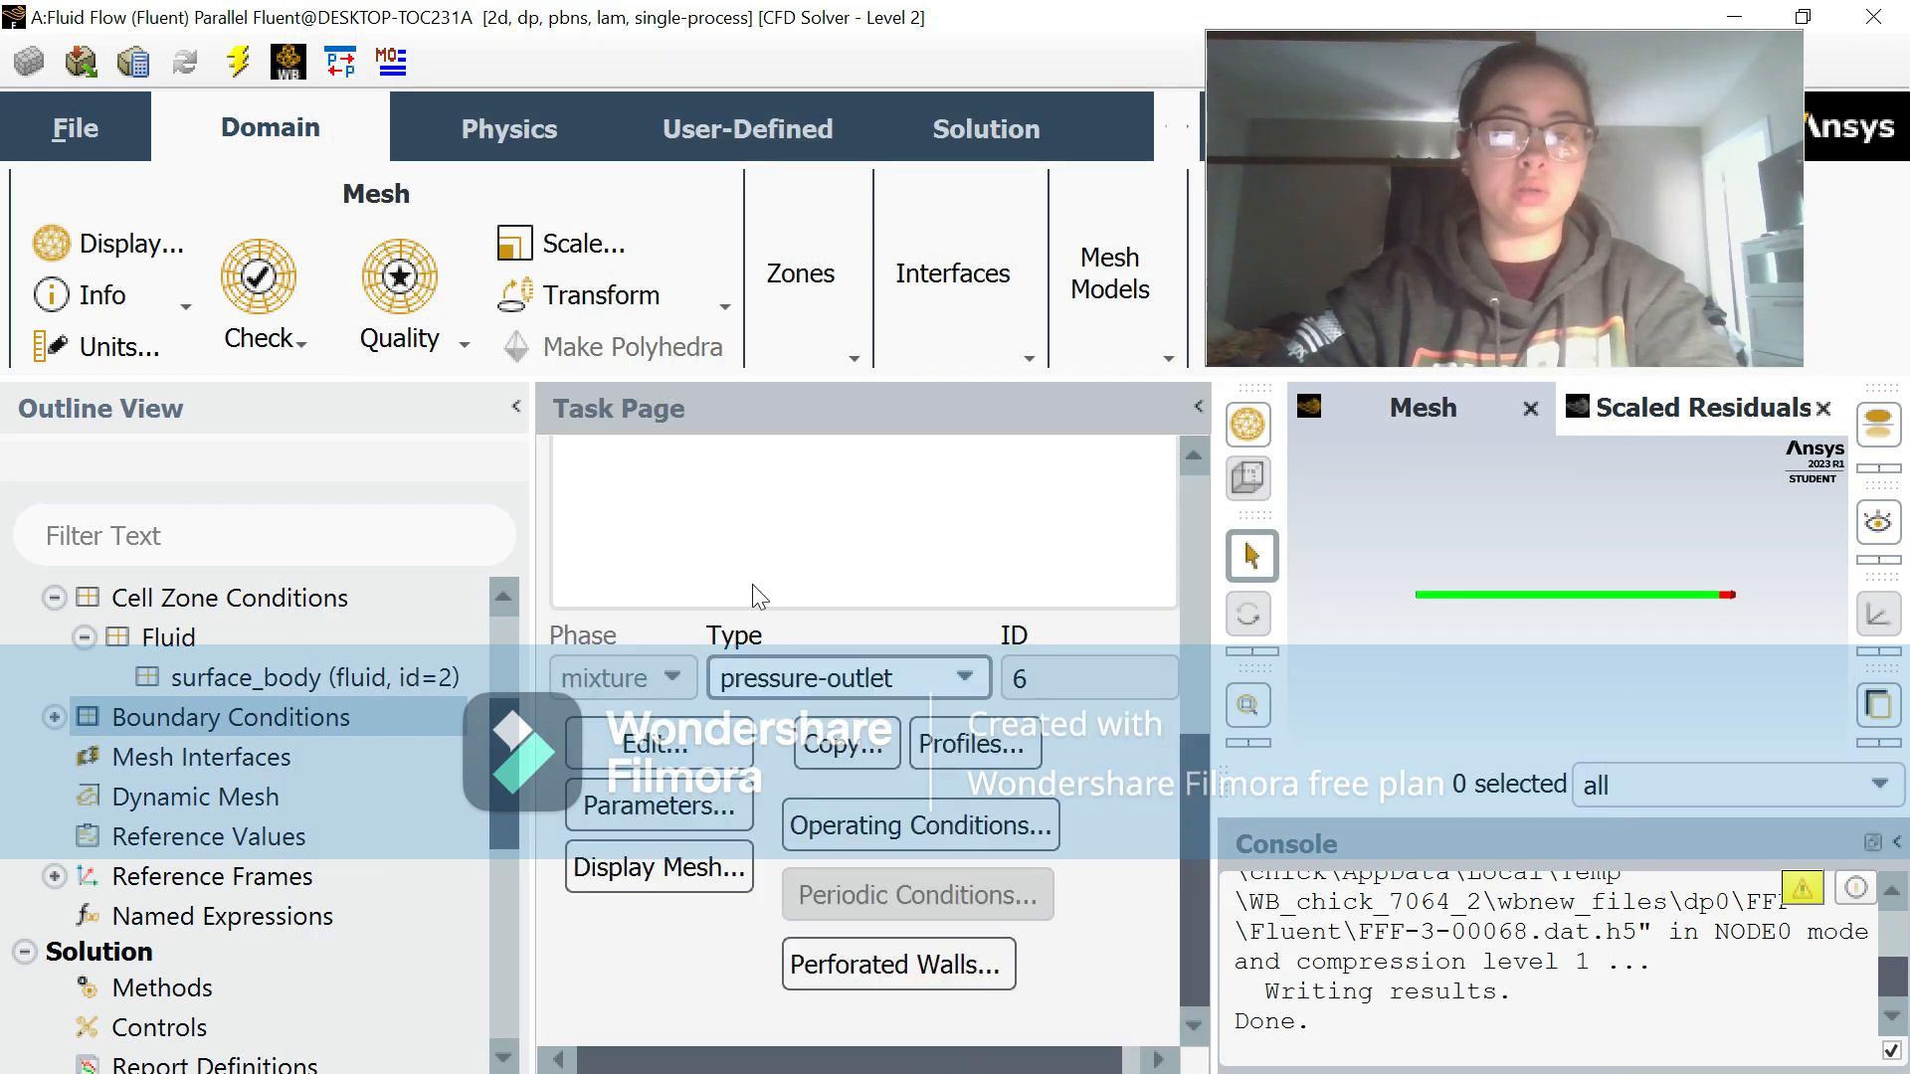
{"action": "scroll", "coordinate": [759, 597], "scroll_direction": "up", "scroll_amount": 5}
{"action": "left_click", "coordinate": [688, 686]}
{"action": "scroll", "coordinate": [776, 867], "scroll_direction": "down", "scroll_amount": 5}
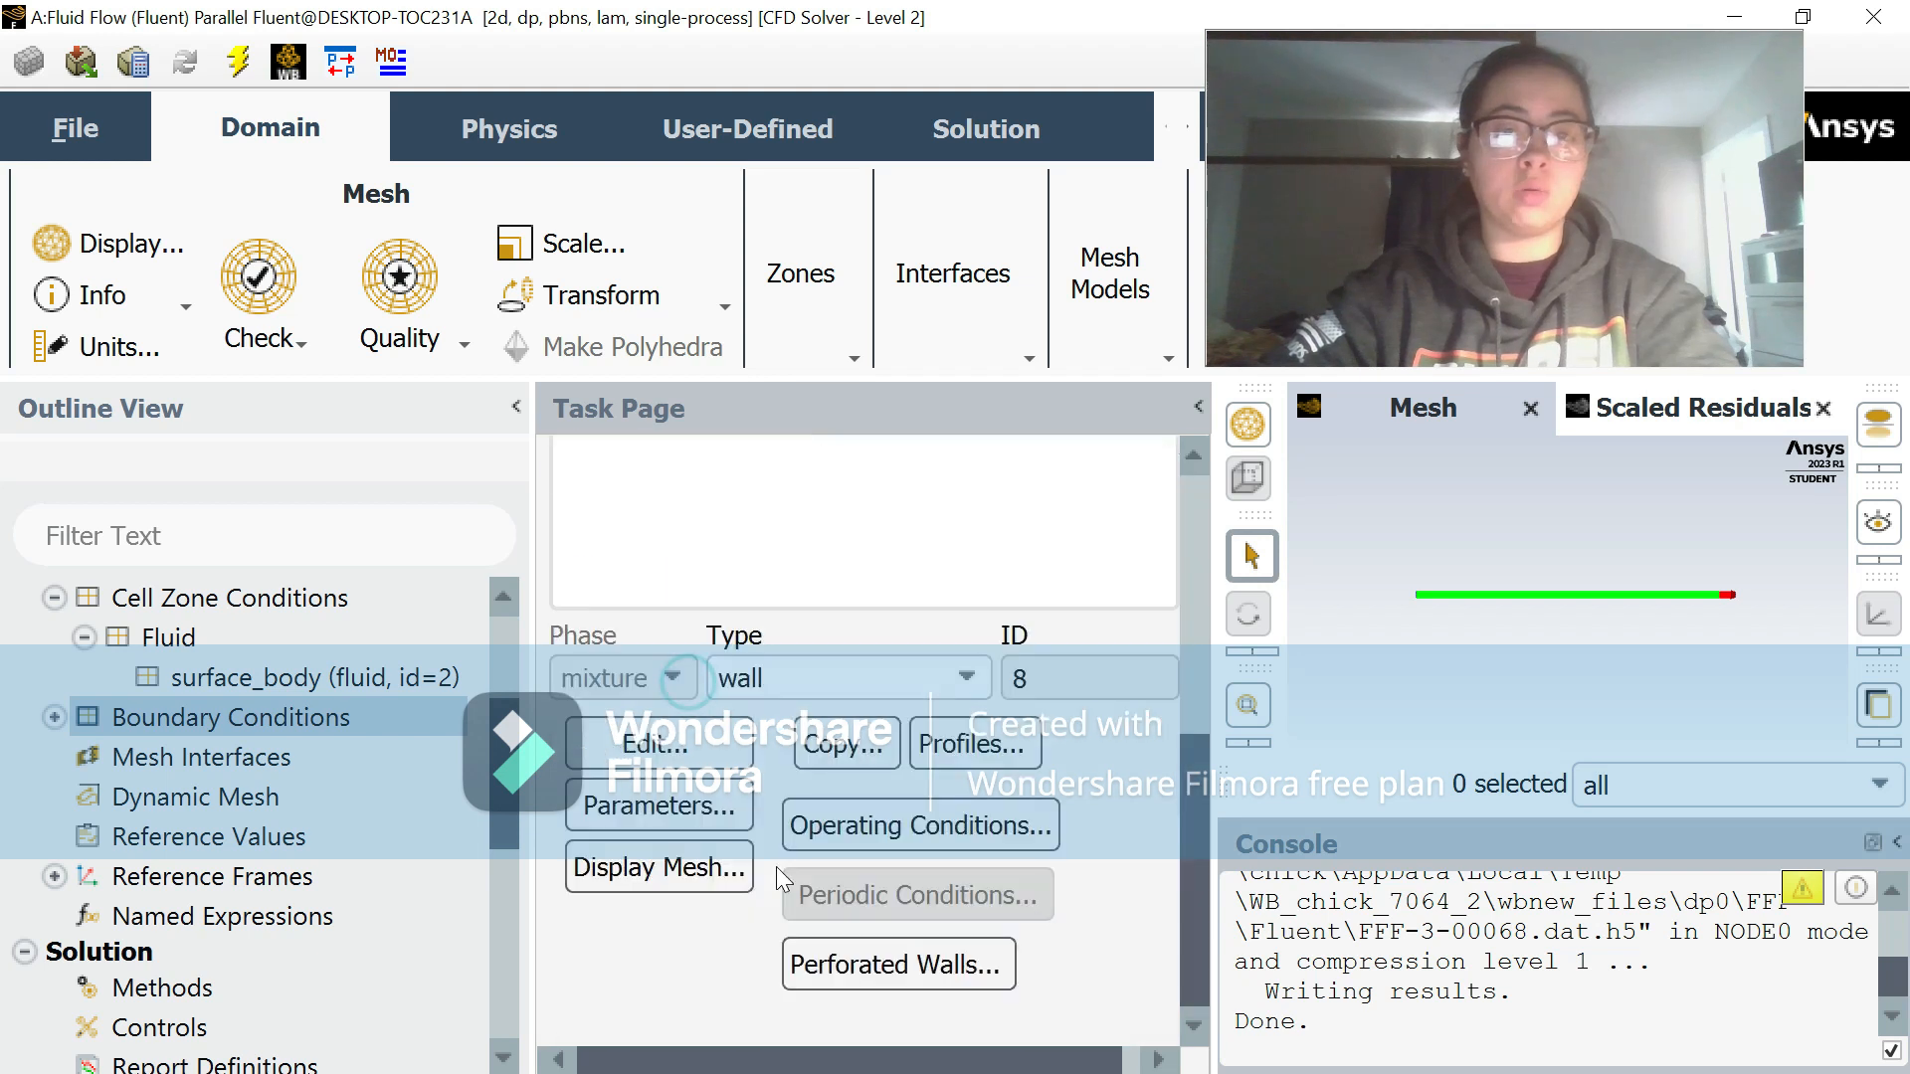
{"action": "left_click", "coordinate": [677, 758]}
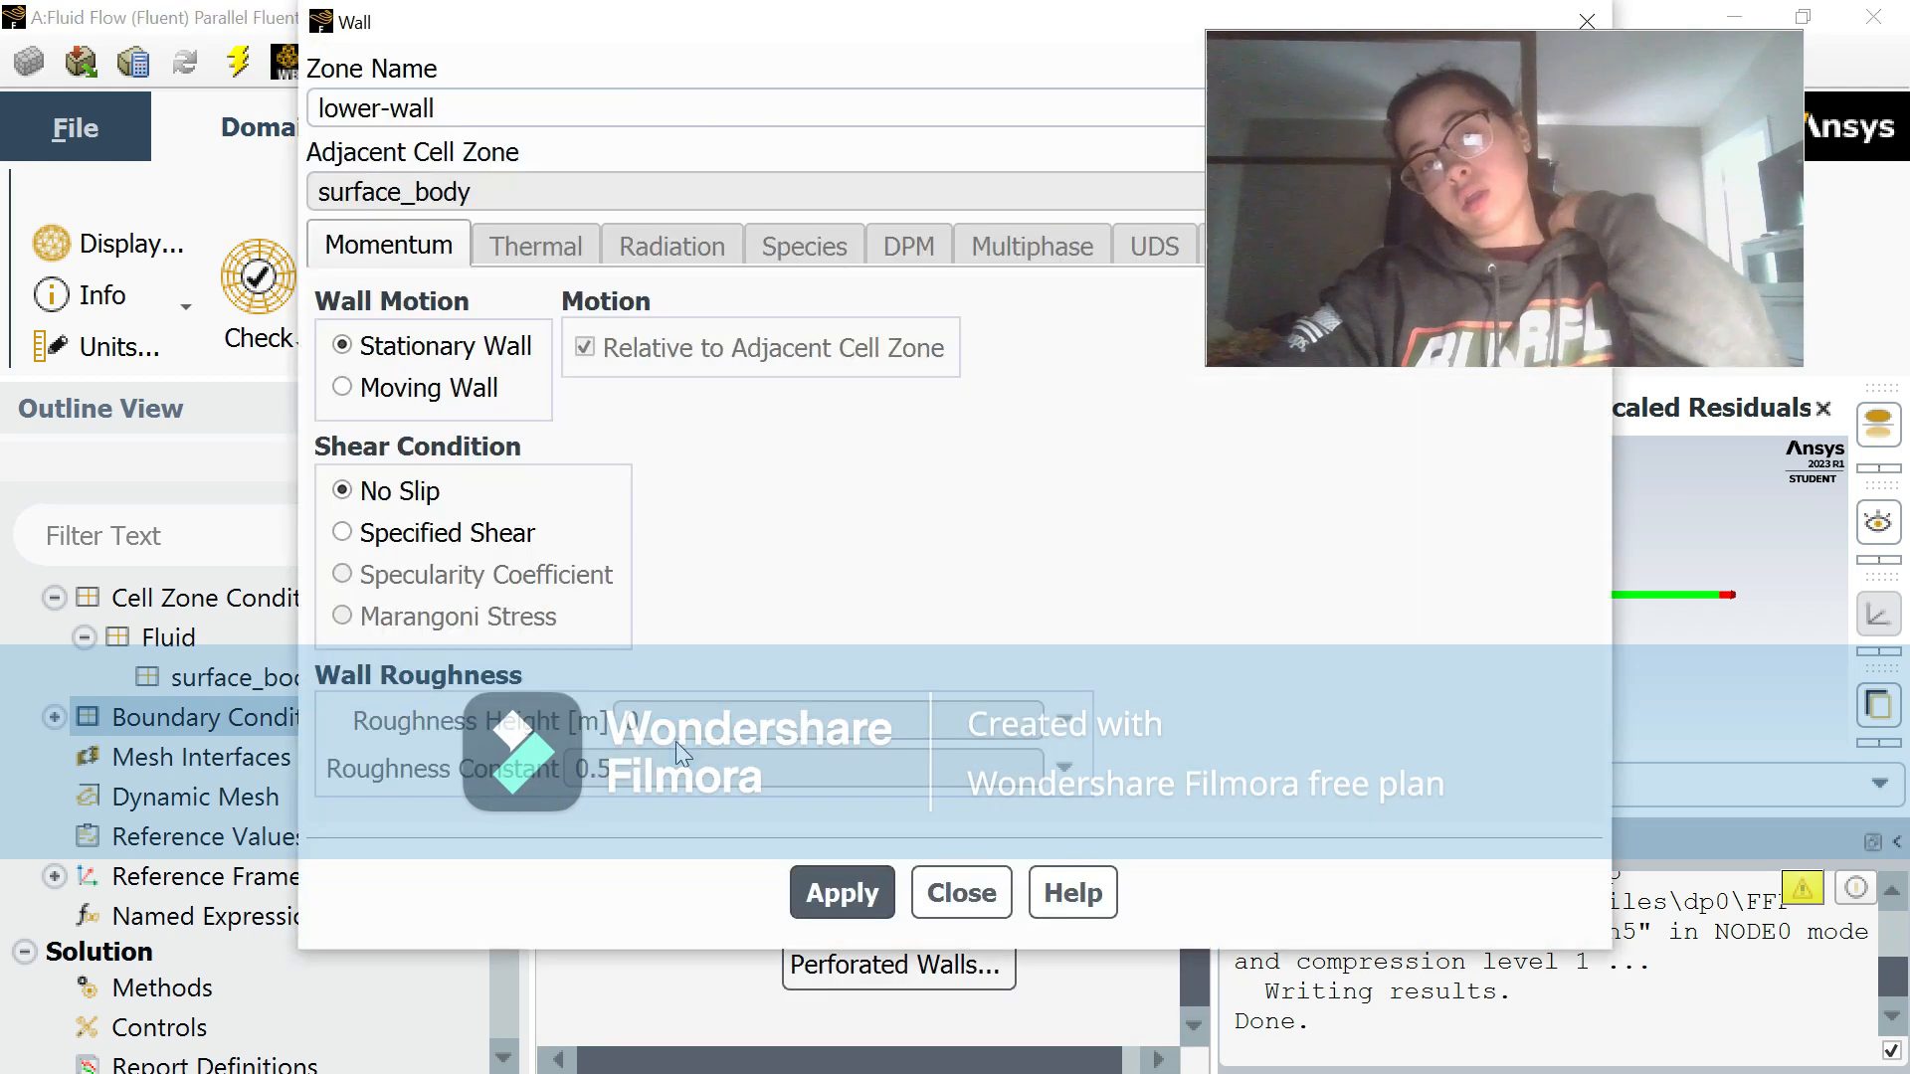
{"action": "left_click", "coordinate": [961, 892]}
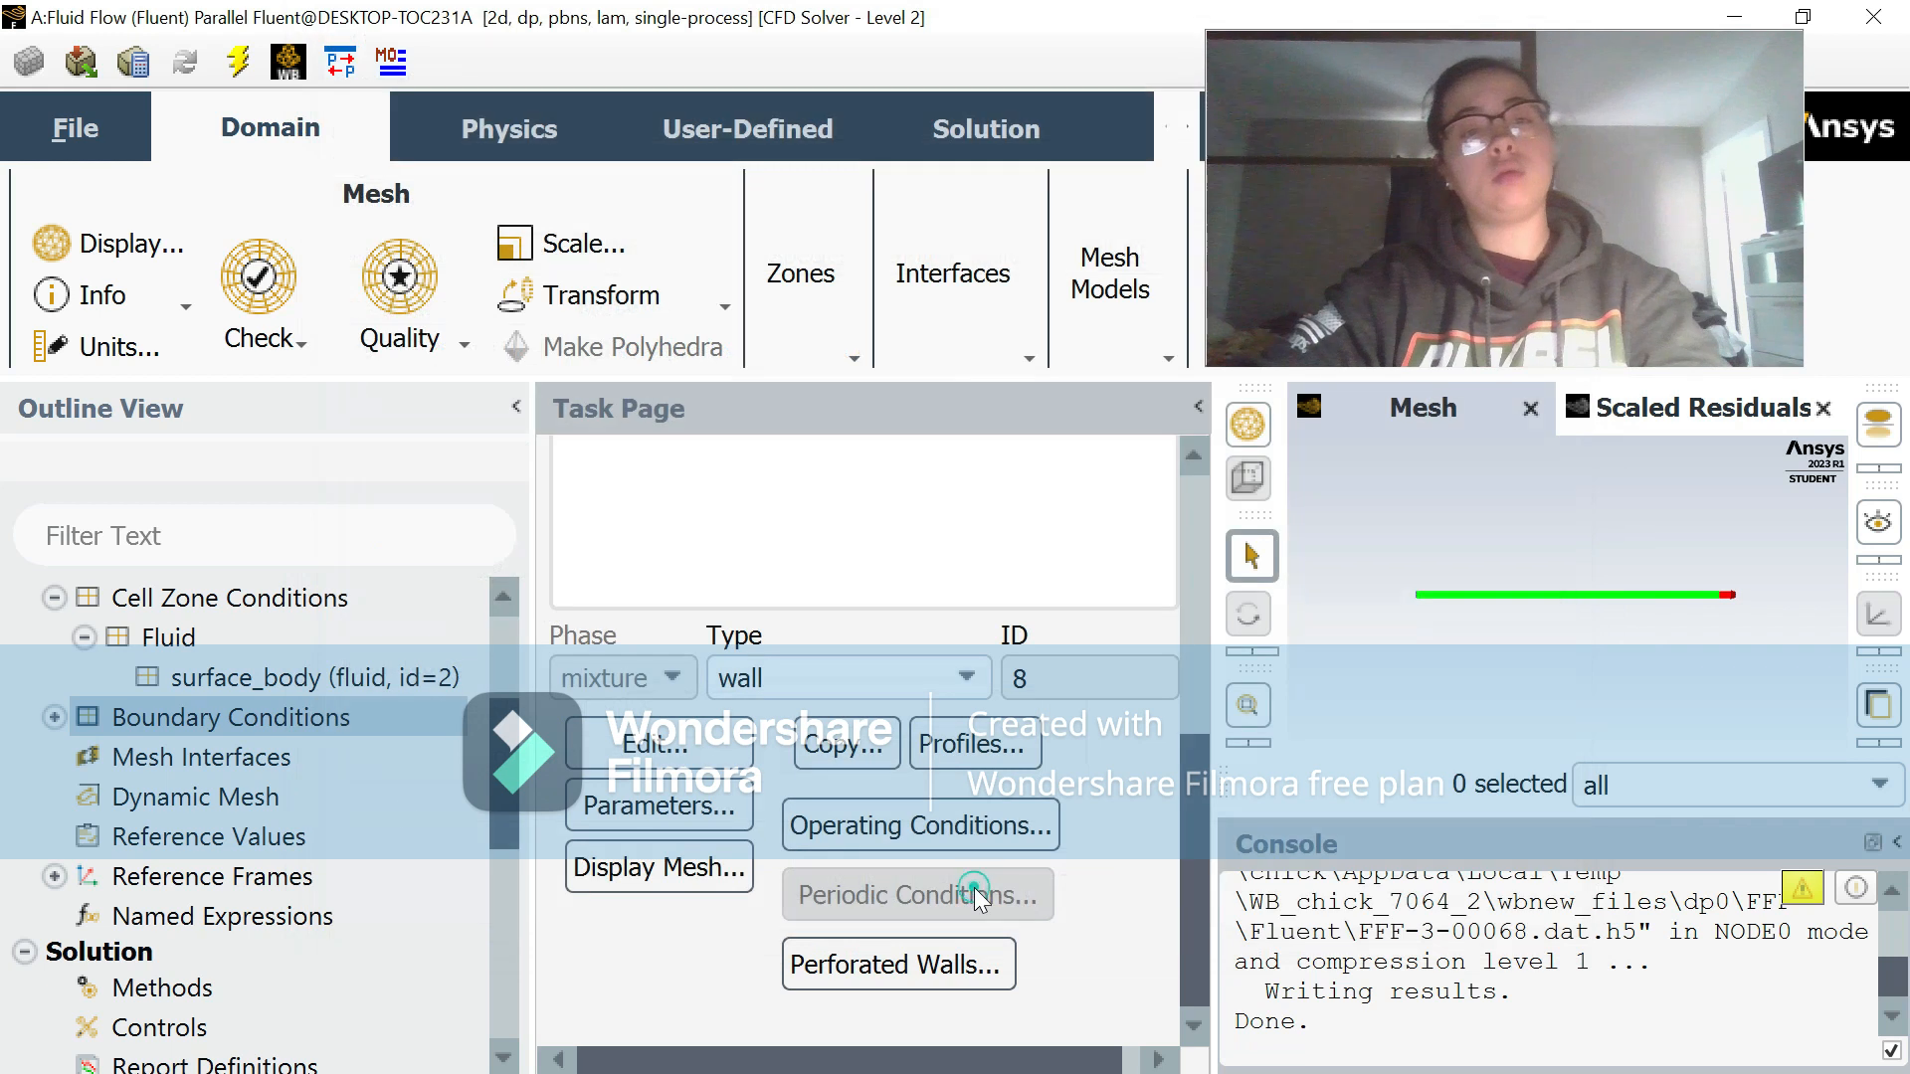
Step: Compute the reference values from the inlet and review the resulting values
{"action": "left_click", "coordinate": [282, 833]}
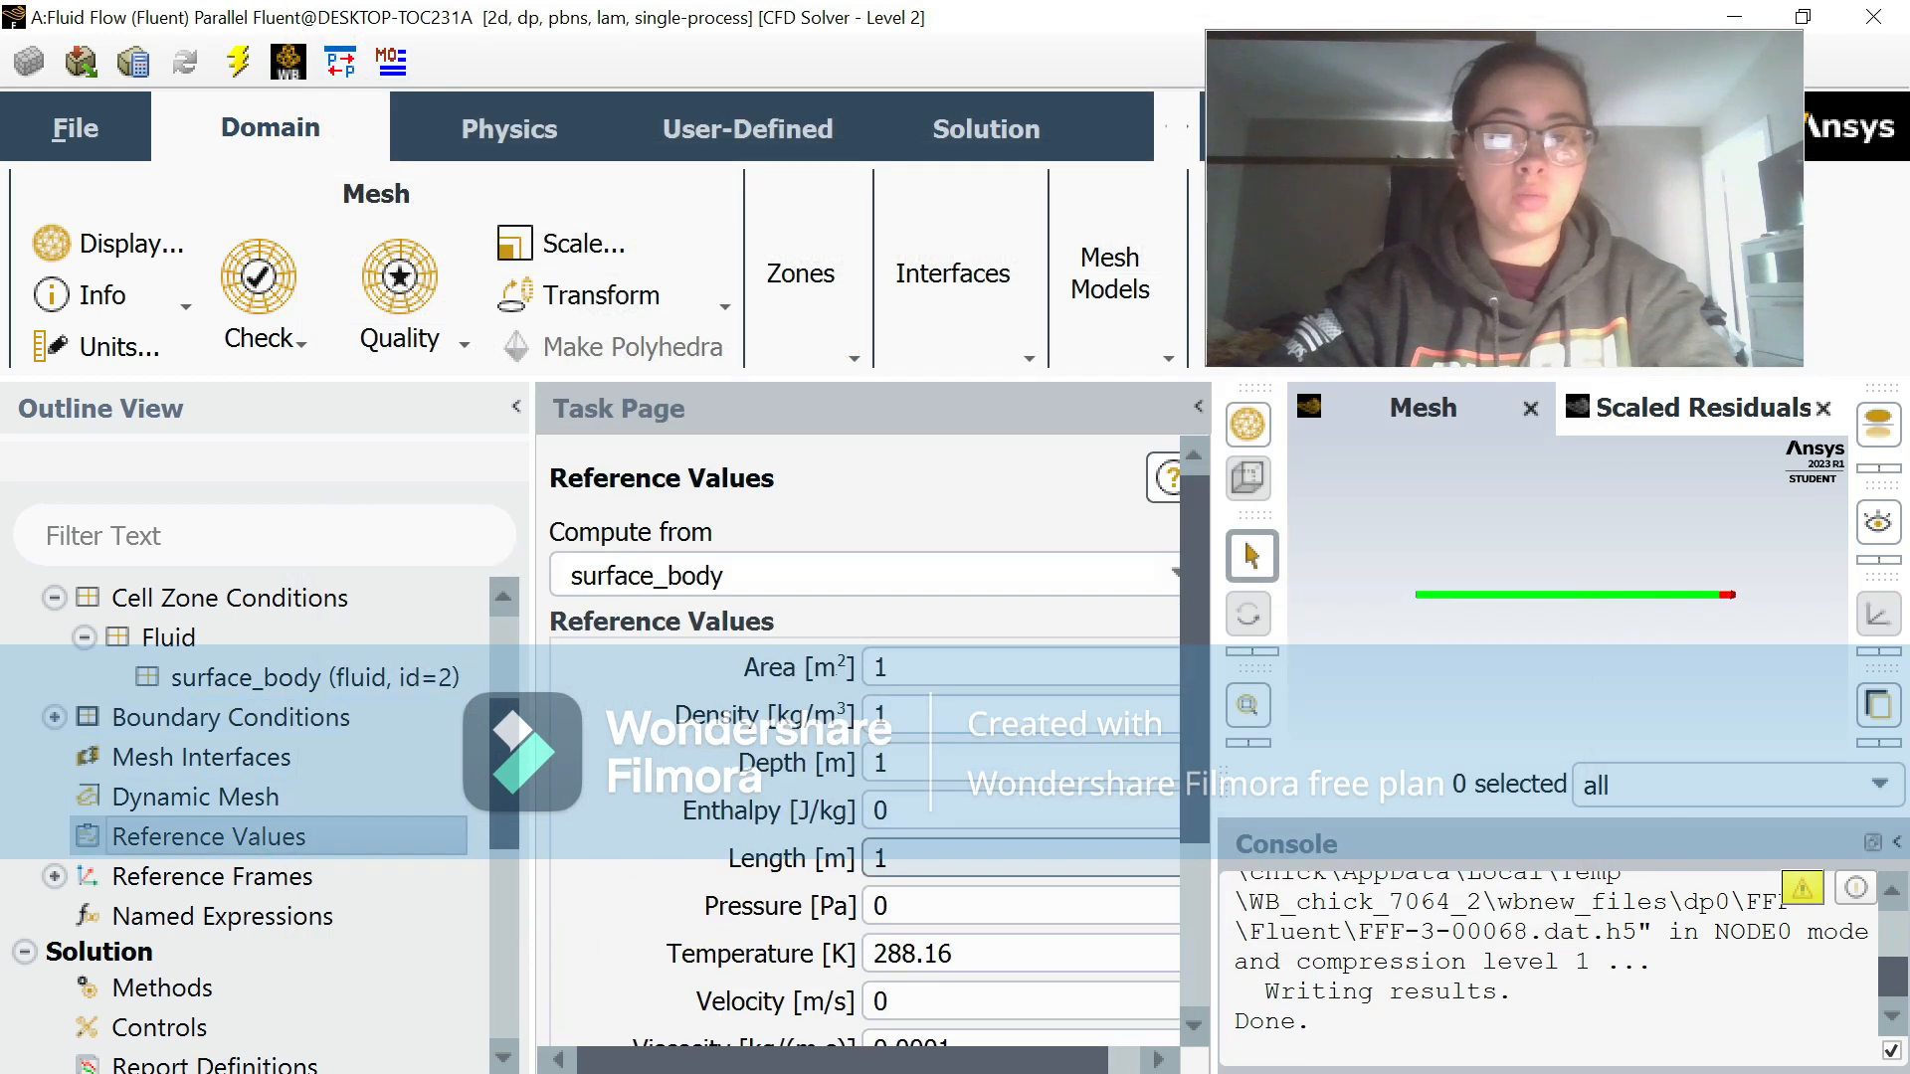
{"action": "left_click", "coordinate": [1166, 575]}
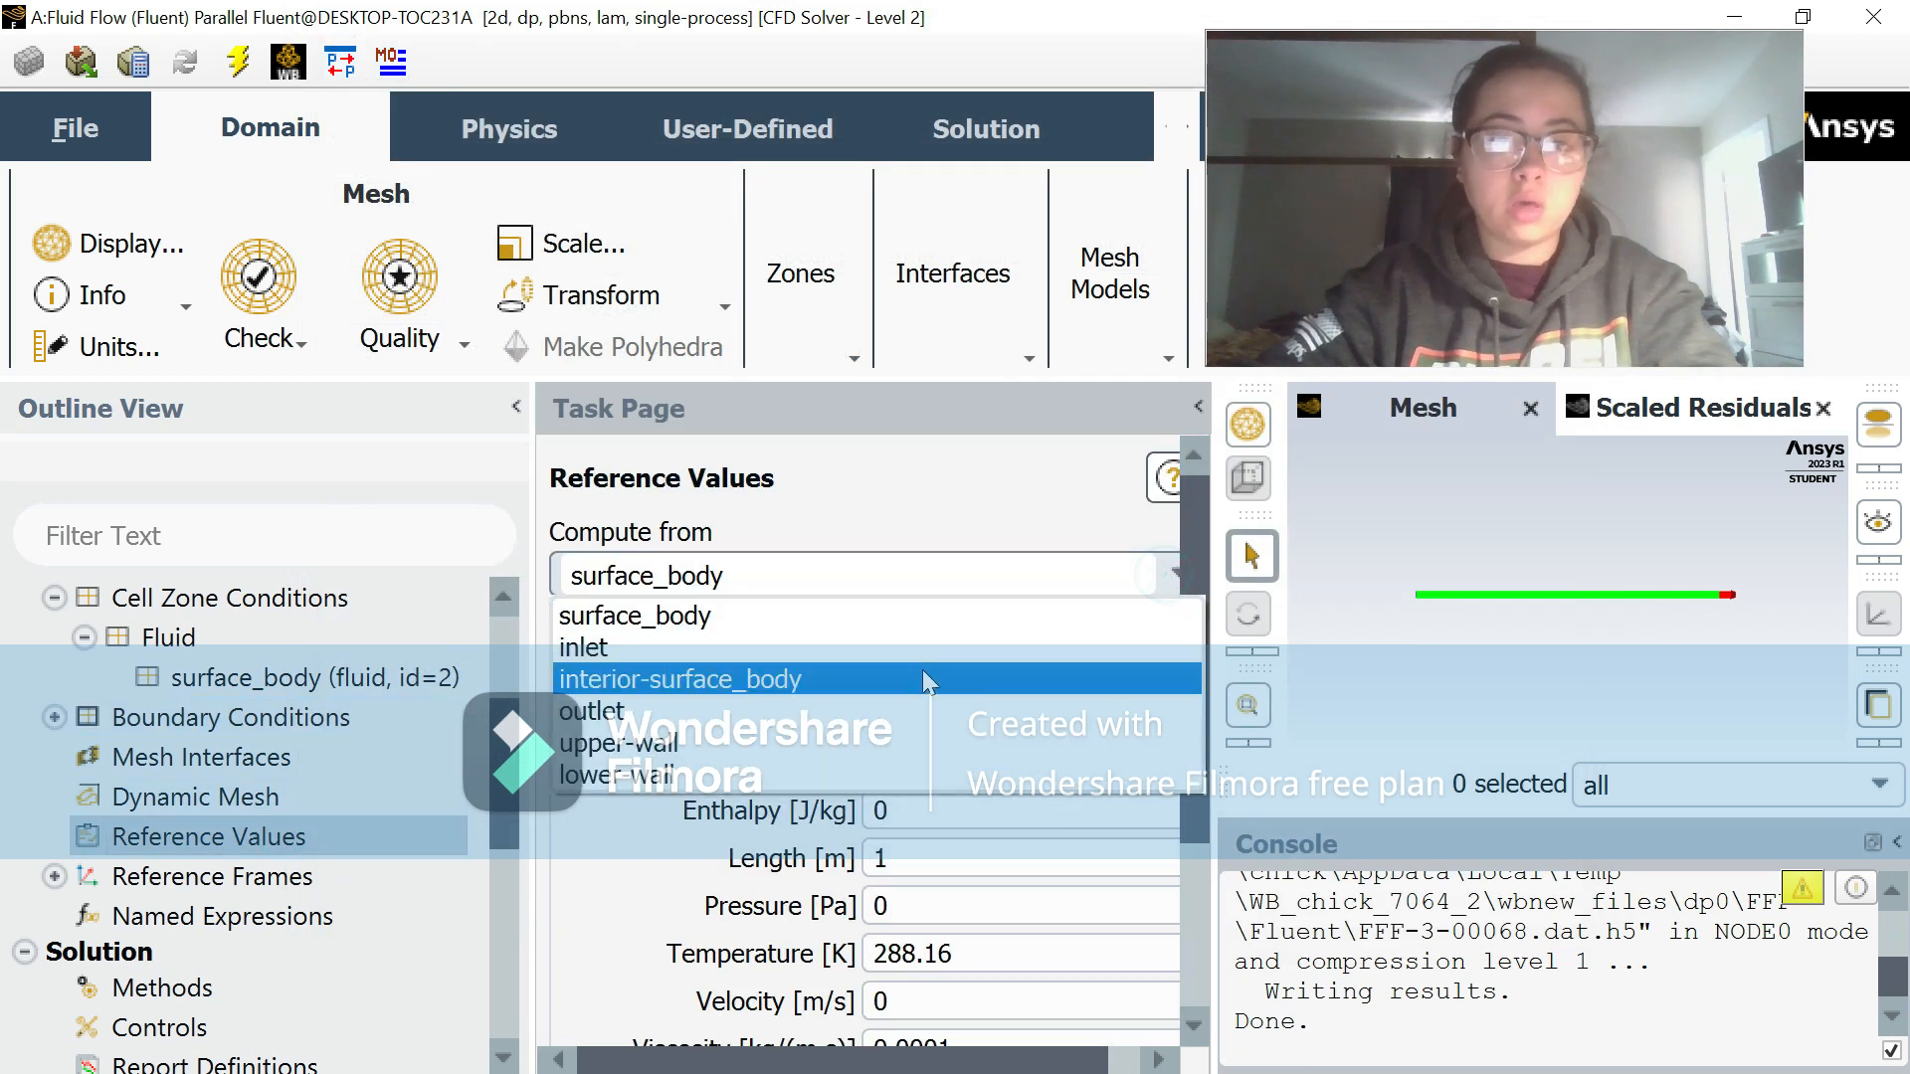
{"action": "left_click", "coordinate": [856, 649]}
{"action": "scroll", "coordinate": [689, 827], "scroll_direction": "down", "scroll_amount": 3}
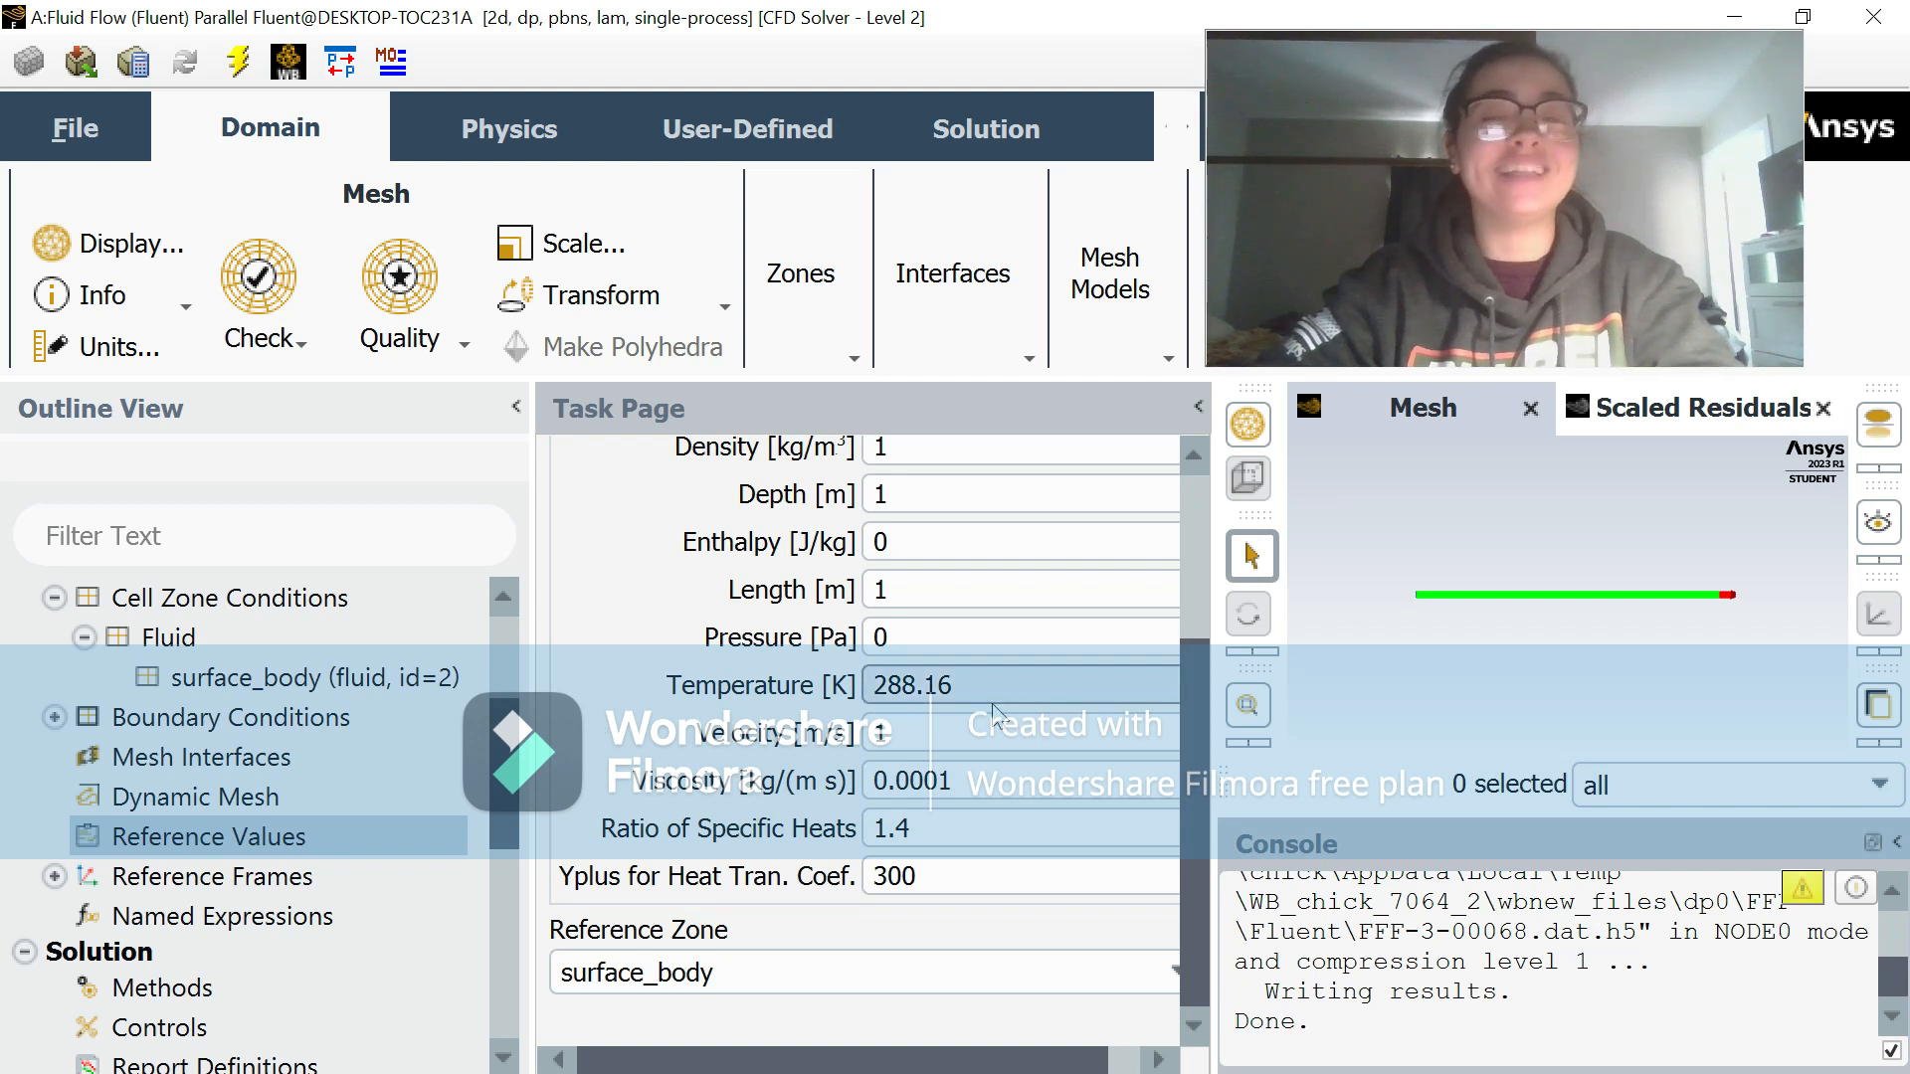
{"action": "scroll", "coordinate": [990, 711], "scroll_direction": "up", "scroll_amount": 3}
{"action": "scroll", "coordinate": [995, 714], "scroll_direction": "down", "scroll_amount": 3}
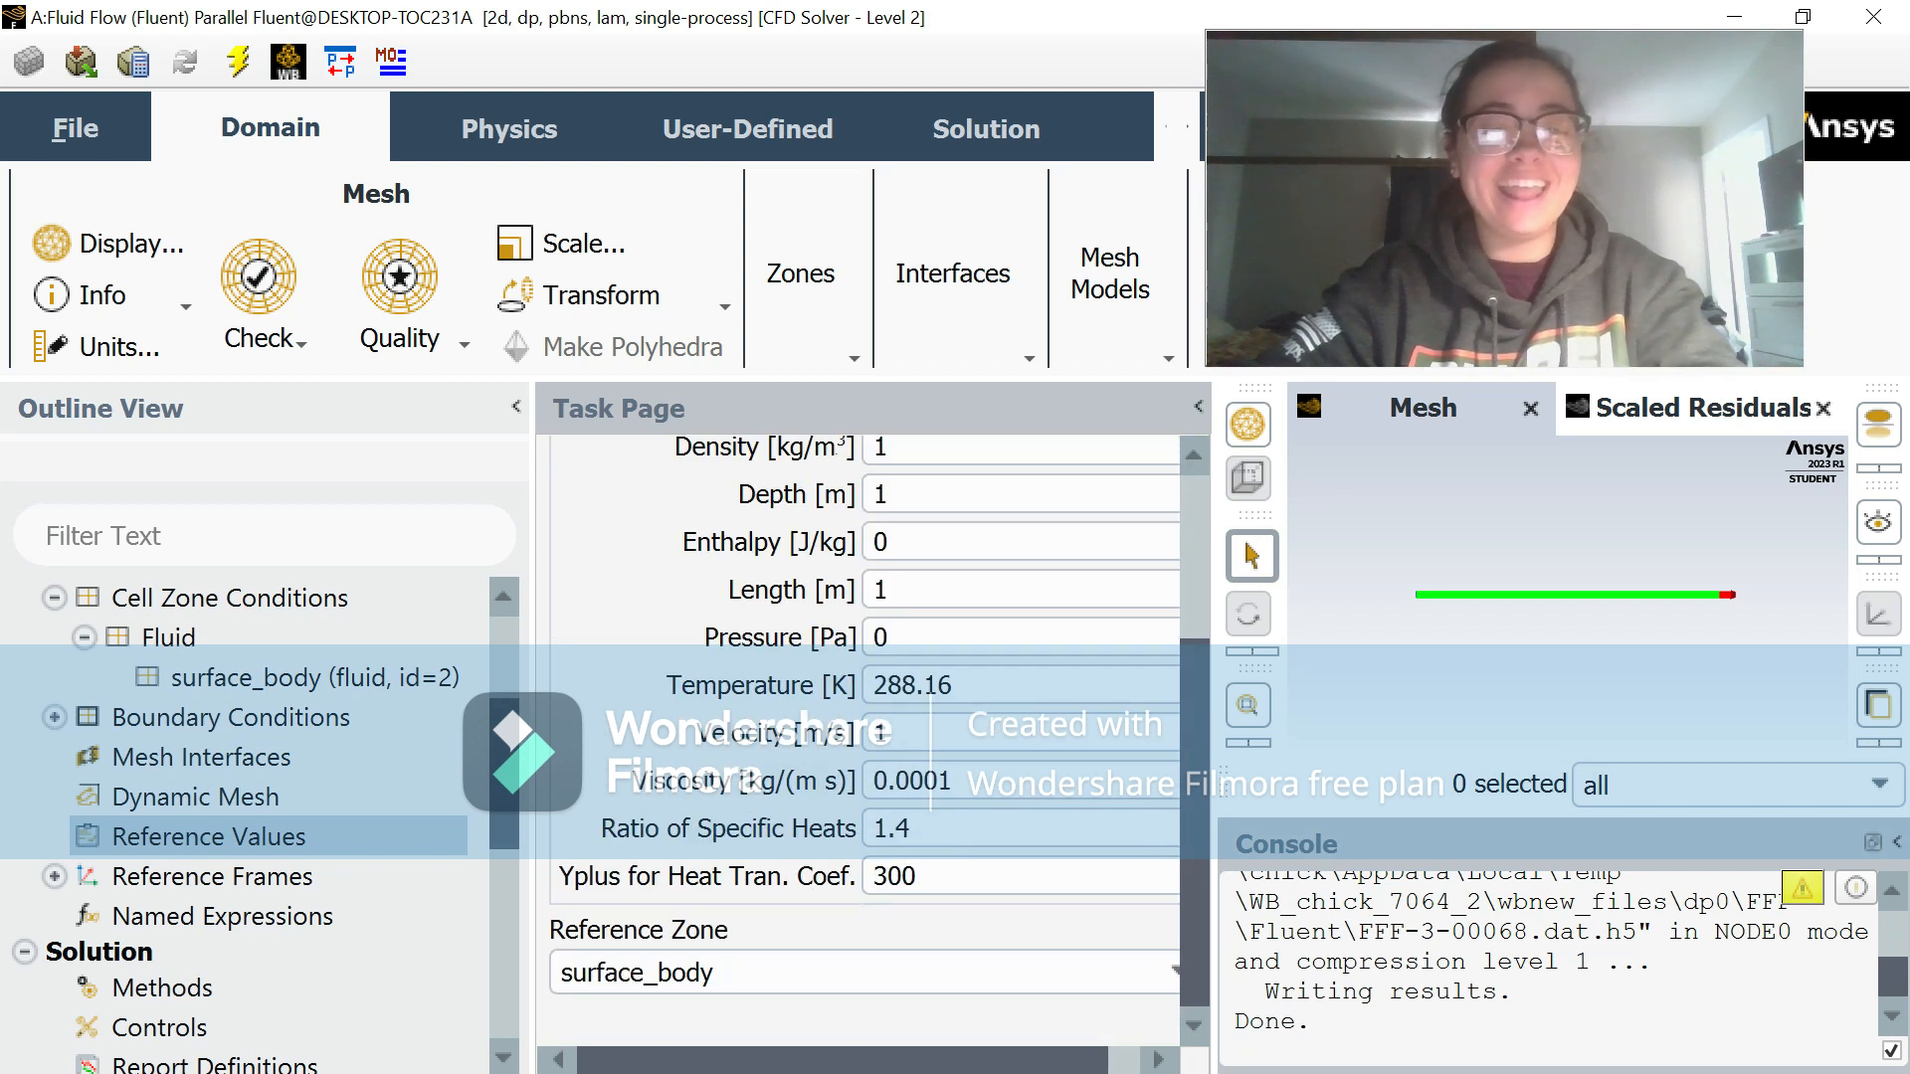
{"action": "scroll", "coordinate": [625, 619], "scroll_direction": "up", "scroll_amount": 3}
{"action": "scroll", "coordinate": [625, 618], "scroll_direction": "down", "scroll_amount": 3}
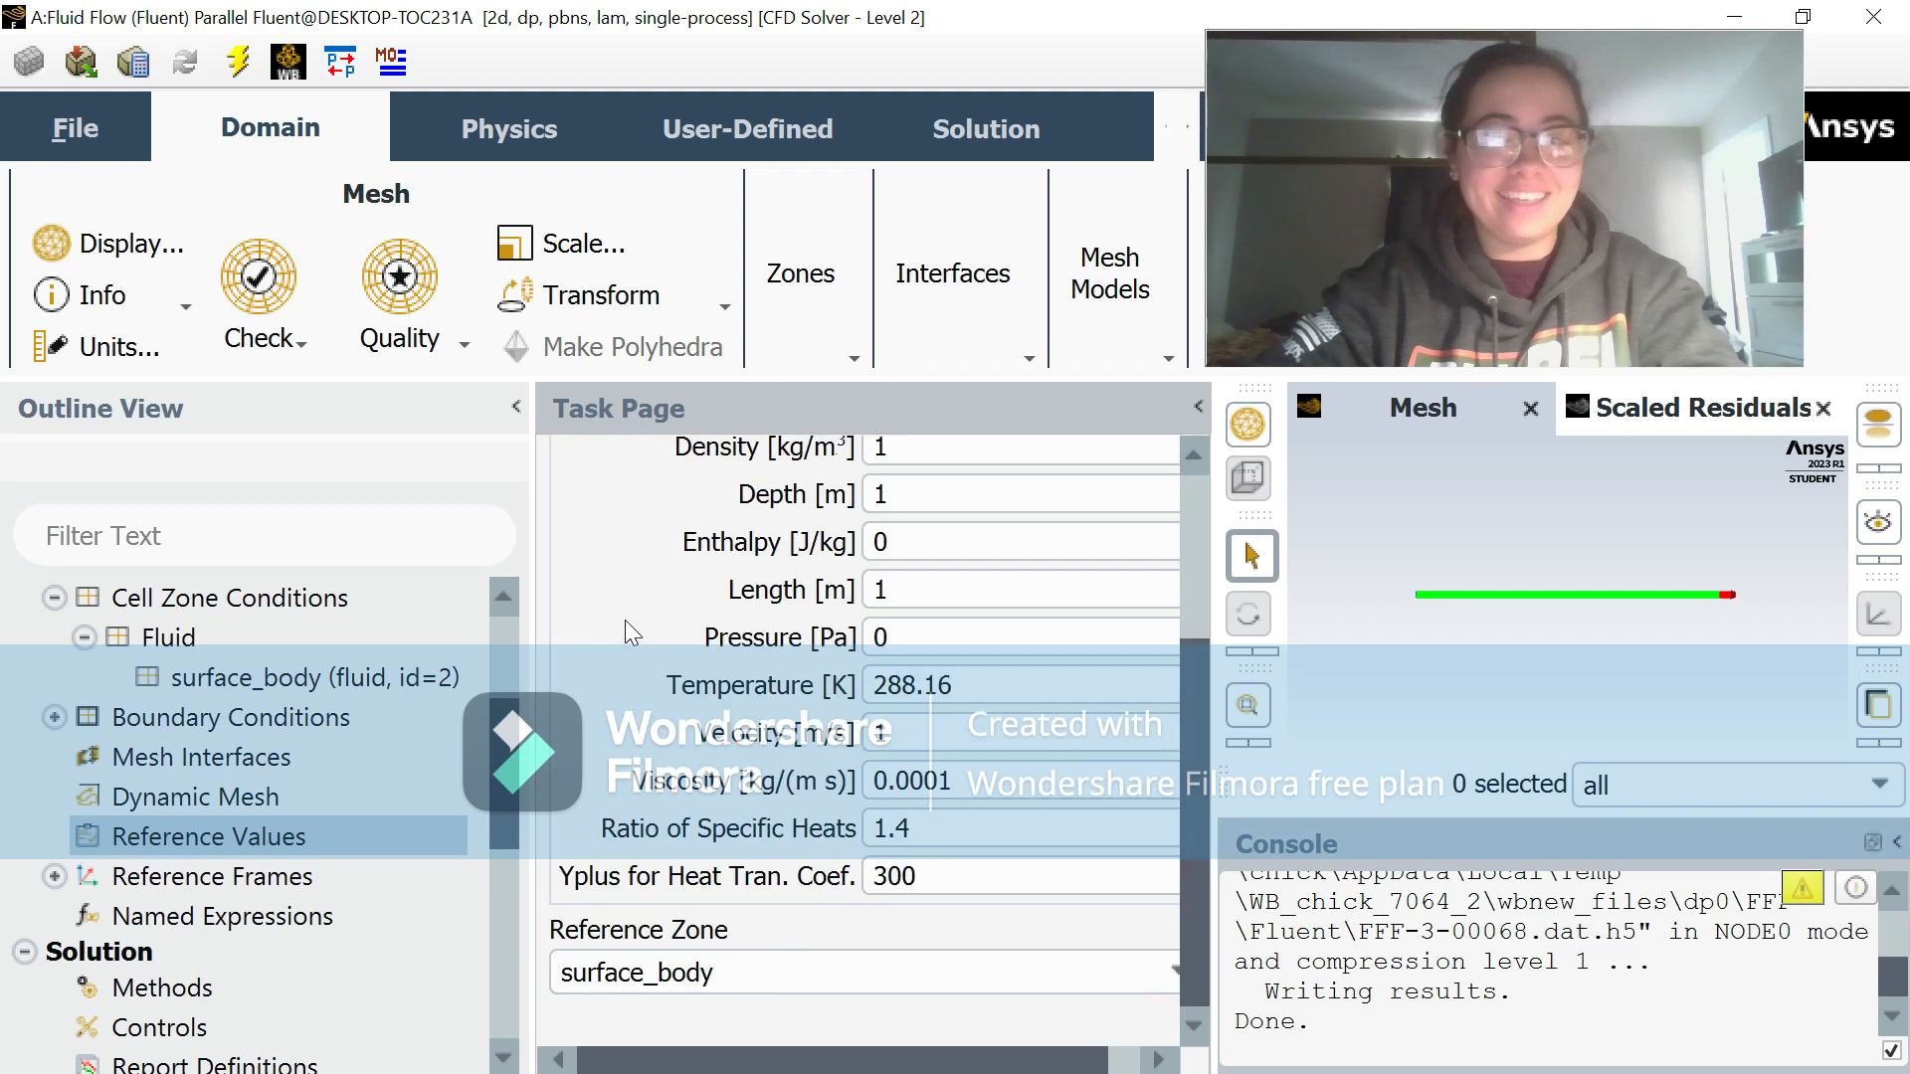
Step: Run the calculation with the updated boundary conditions and acknowledge its completion
{"action": "scroll", "coordinate": [78, 953], "scroll_direction": "down", "scroll_amount": 3}
{"action": "right_click", "coordinate": [184, 916]}
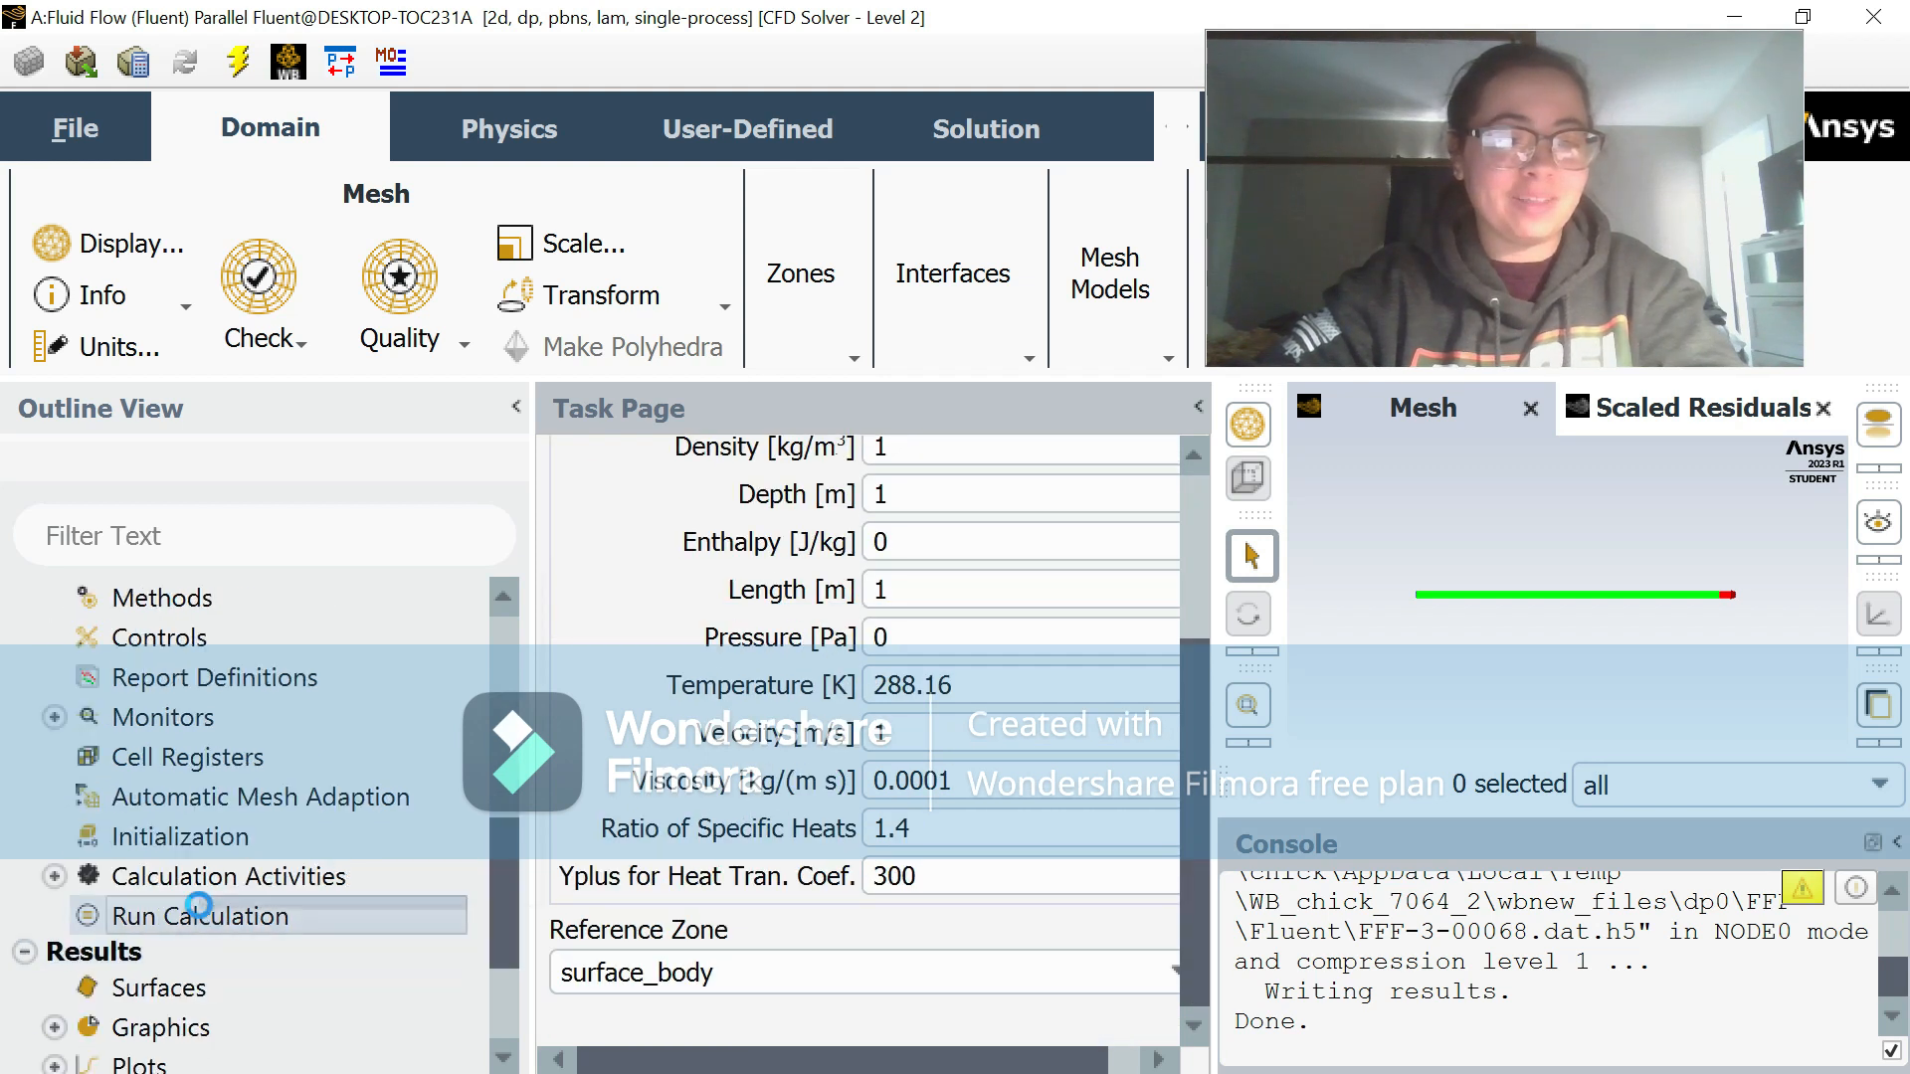
{"action": "left_click", "coordinate": [302, 681]}
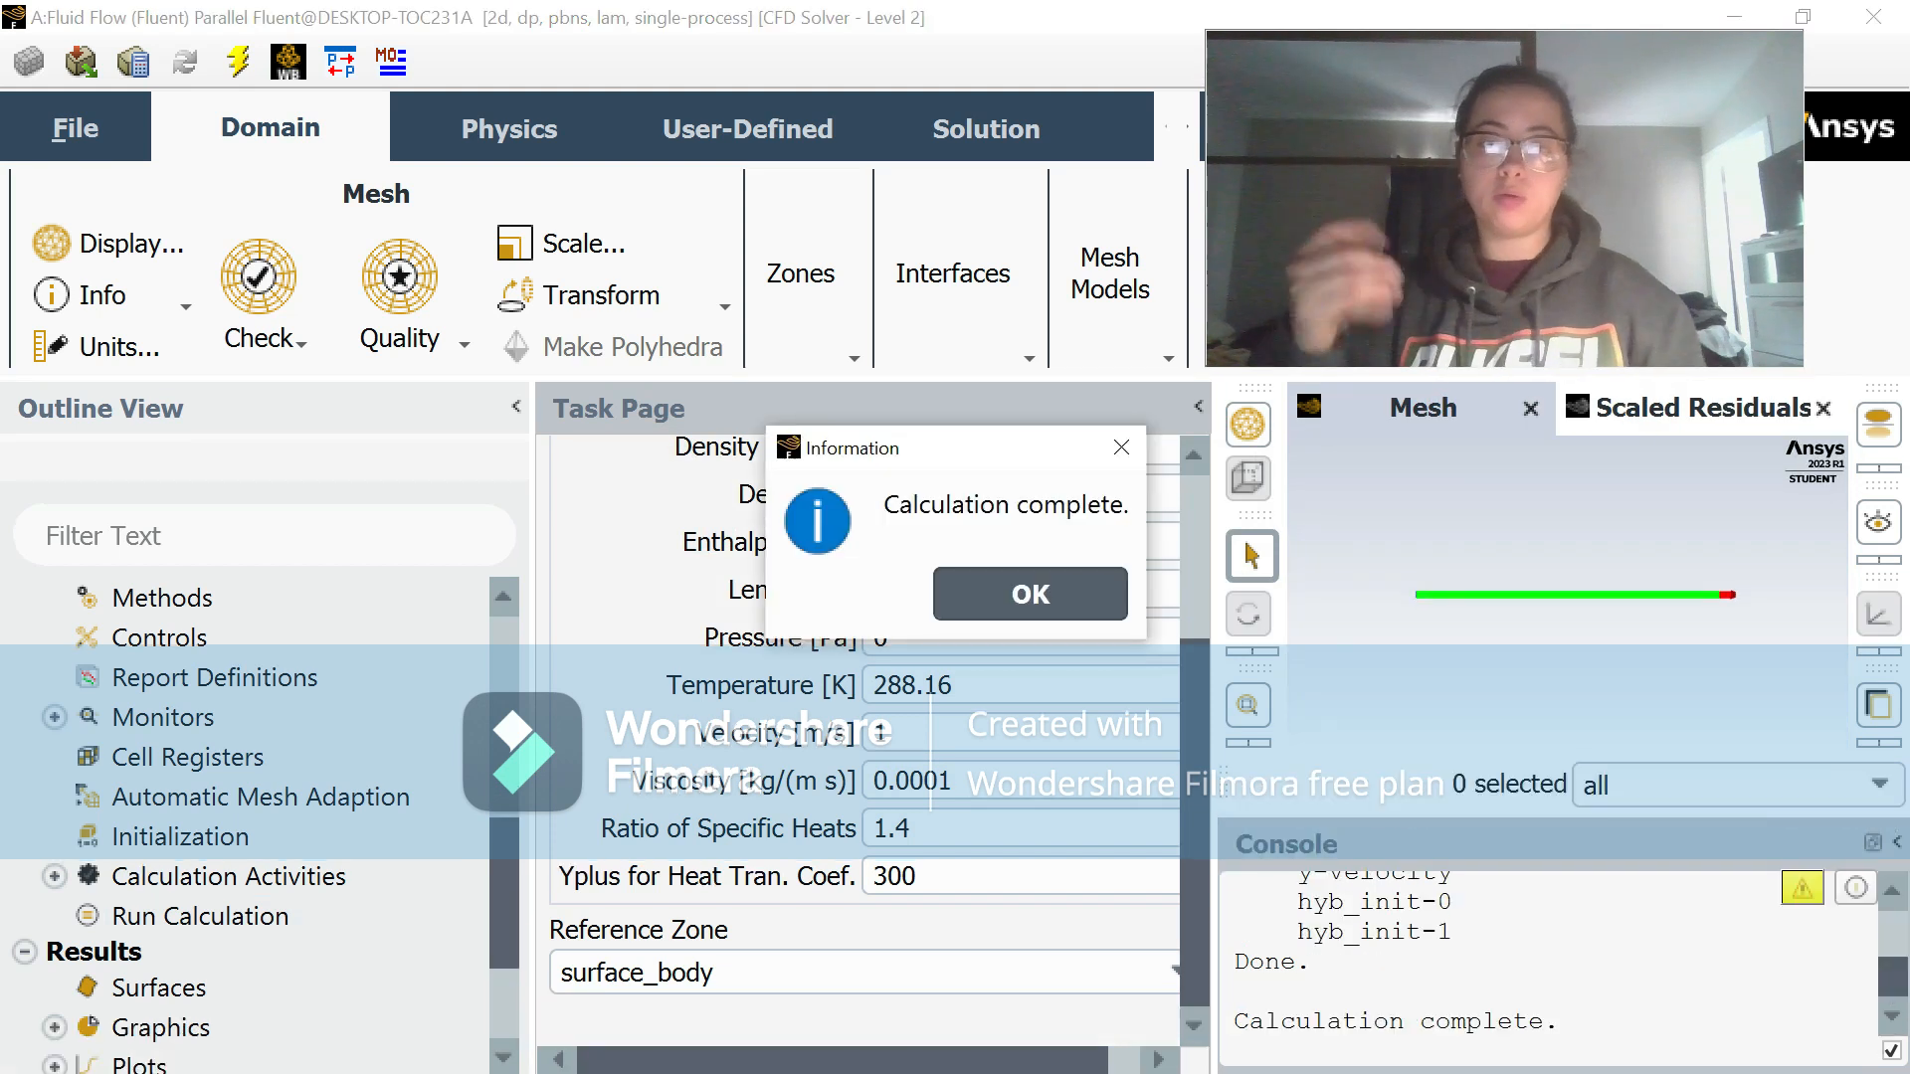
{"action": "left_click", "coordinate": [1084, 597]}
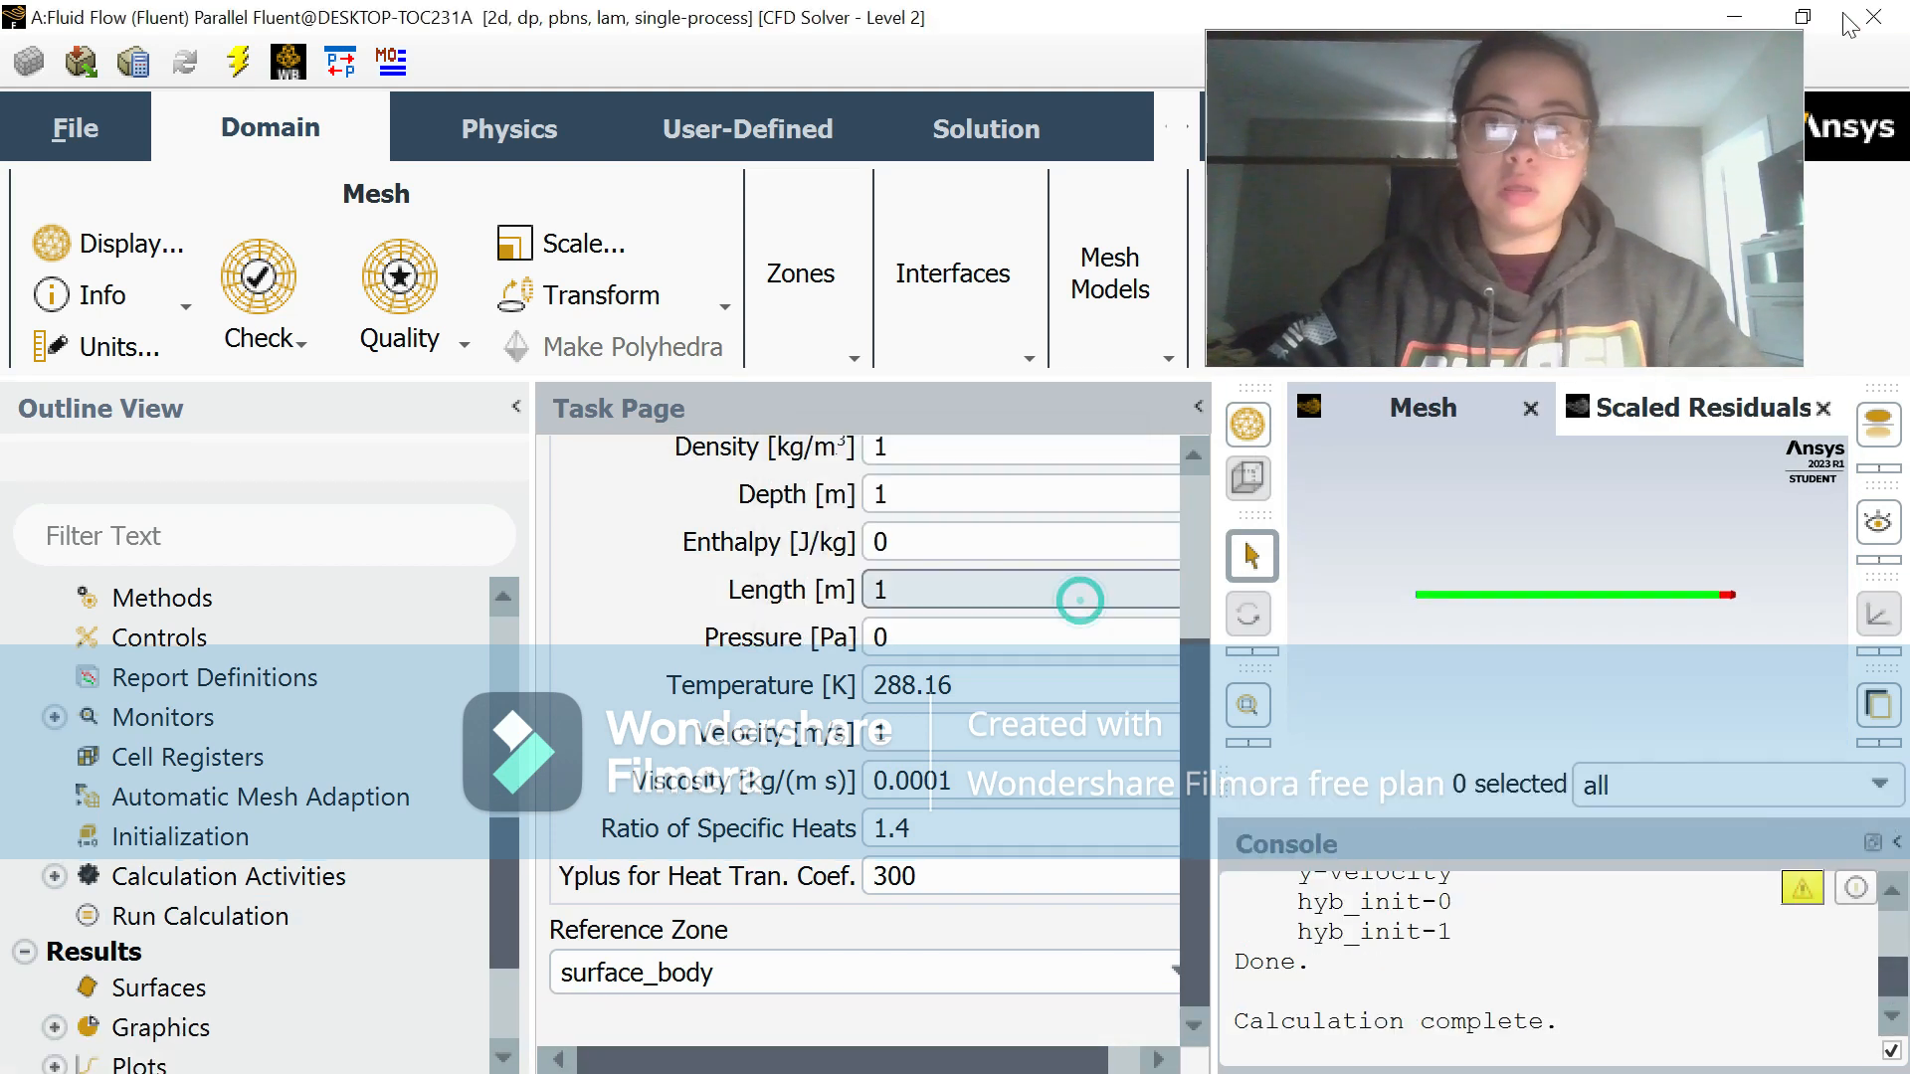
Step: Switch from Fluent to CFD-Post and refresh the simulation with the new upstream data
{"action": "left_click", "coordinate": [1734, 17]}
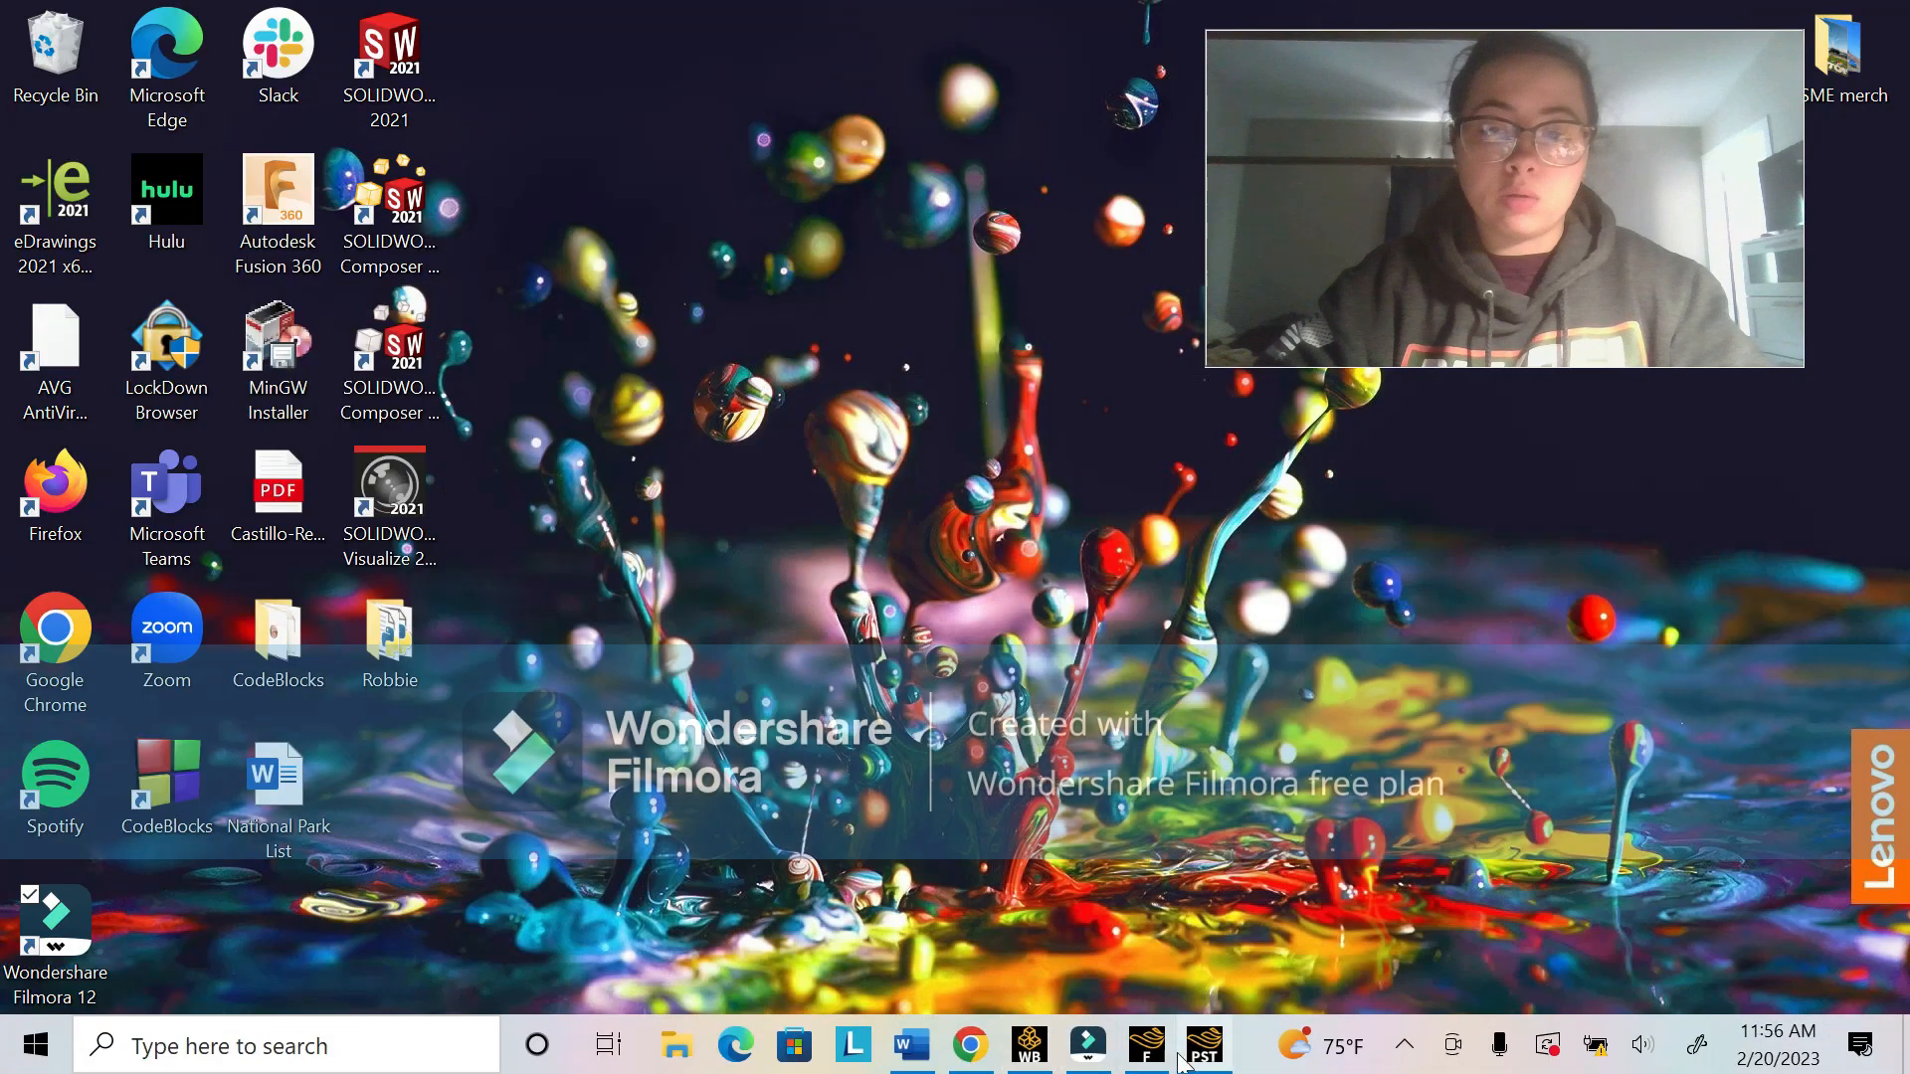
{"action": "left_click", "coordinate": [1146, 1045]}
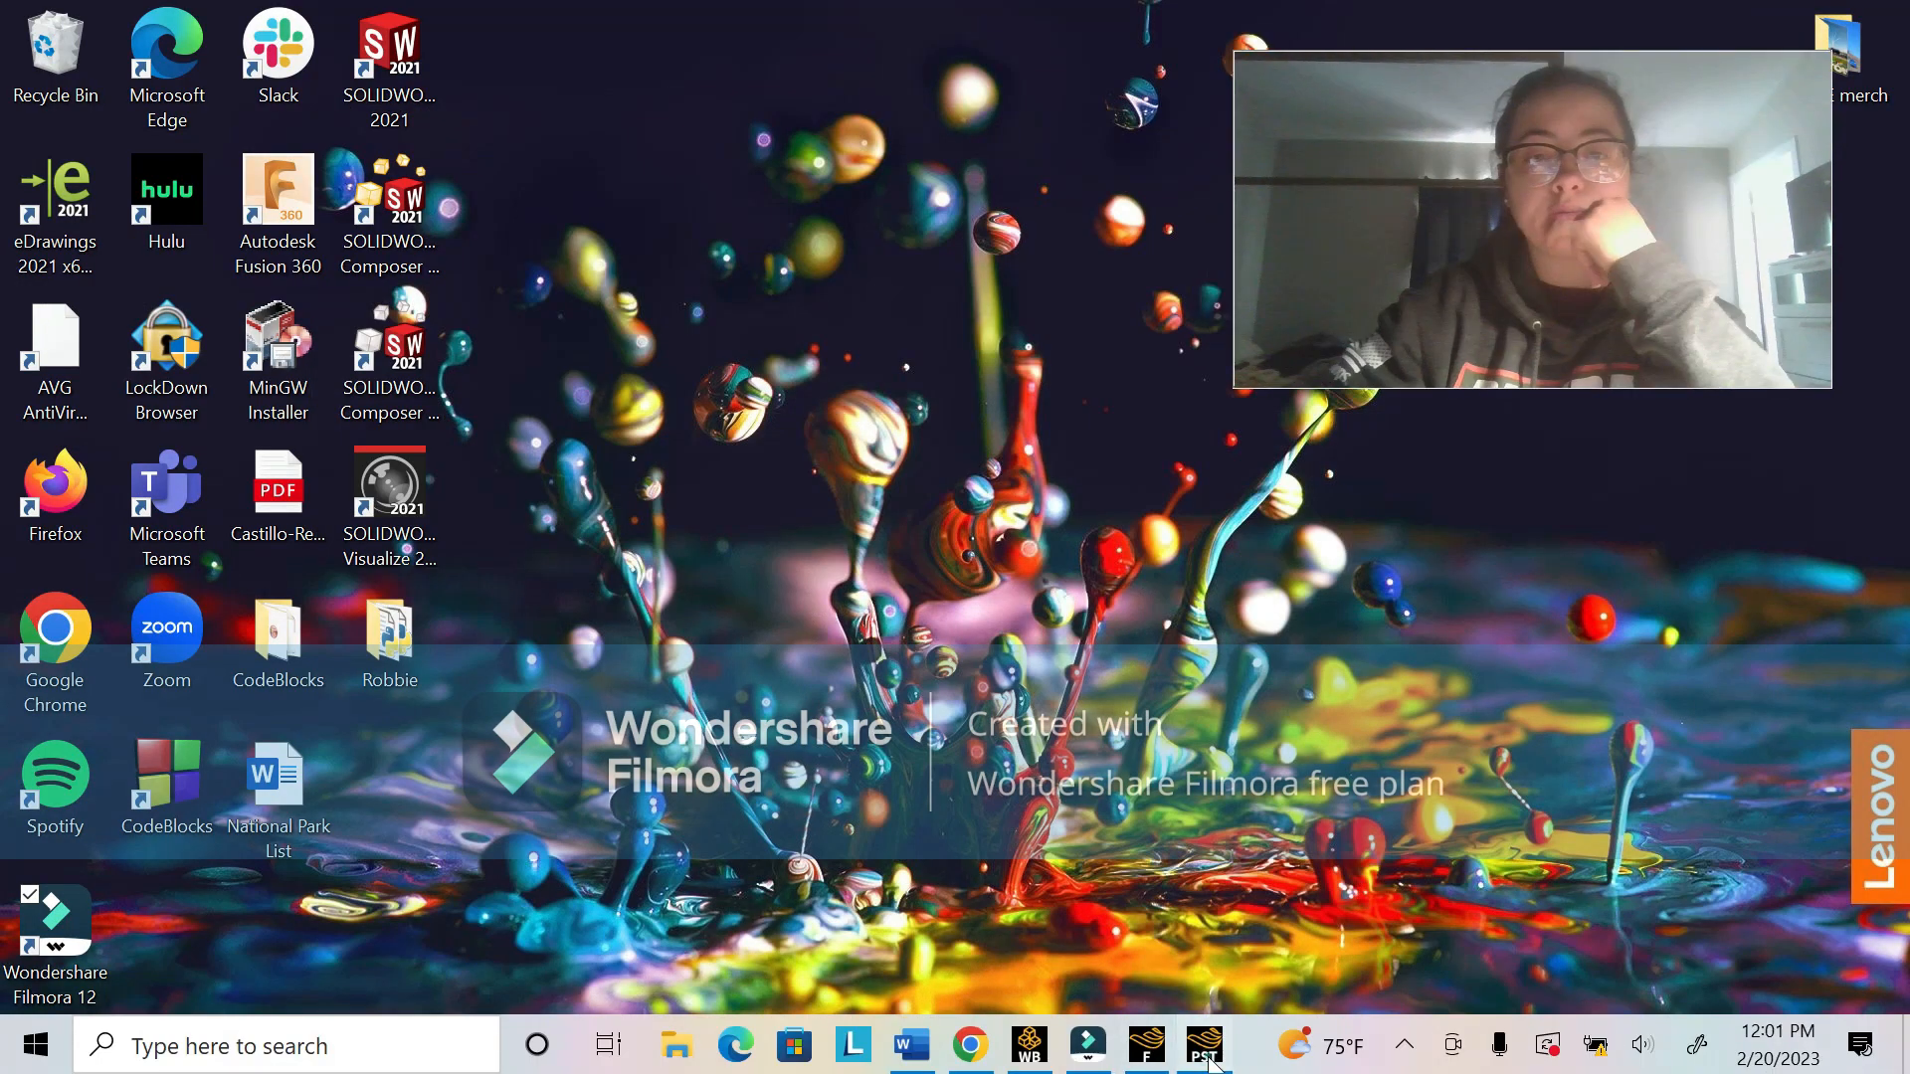
{"action": "left_click", "coordinate": [1204, 1046]}
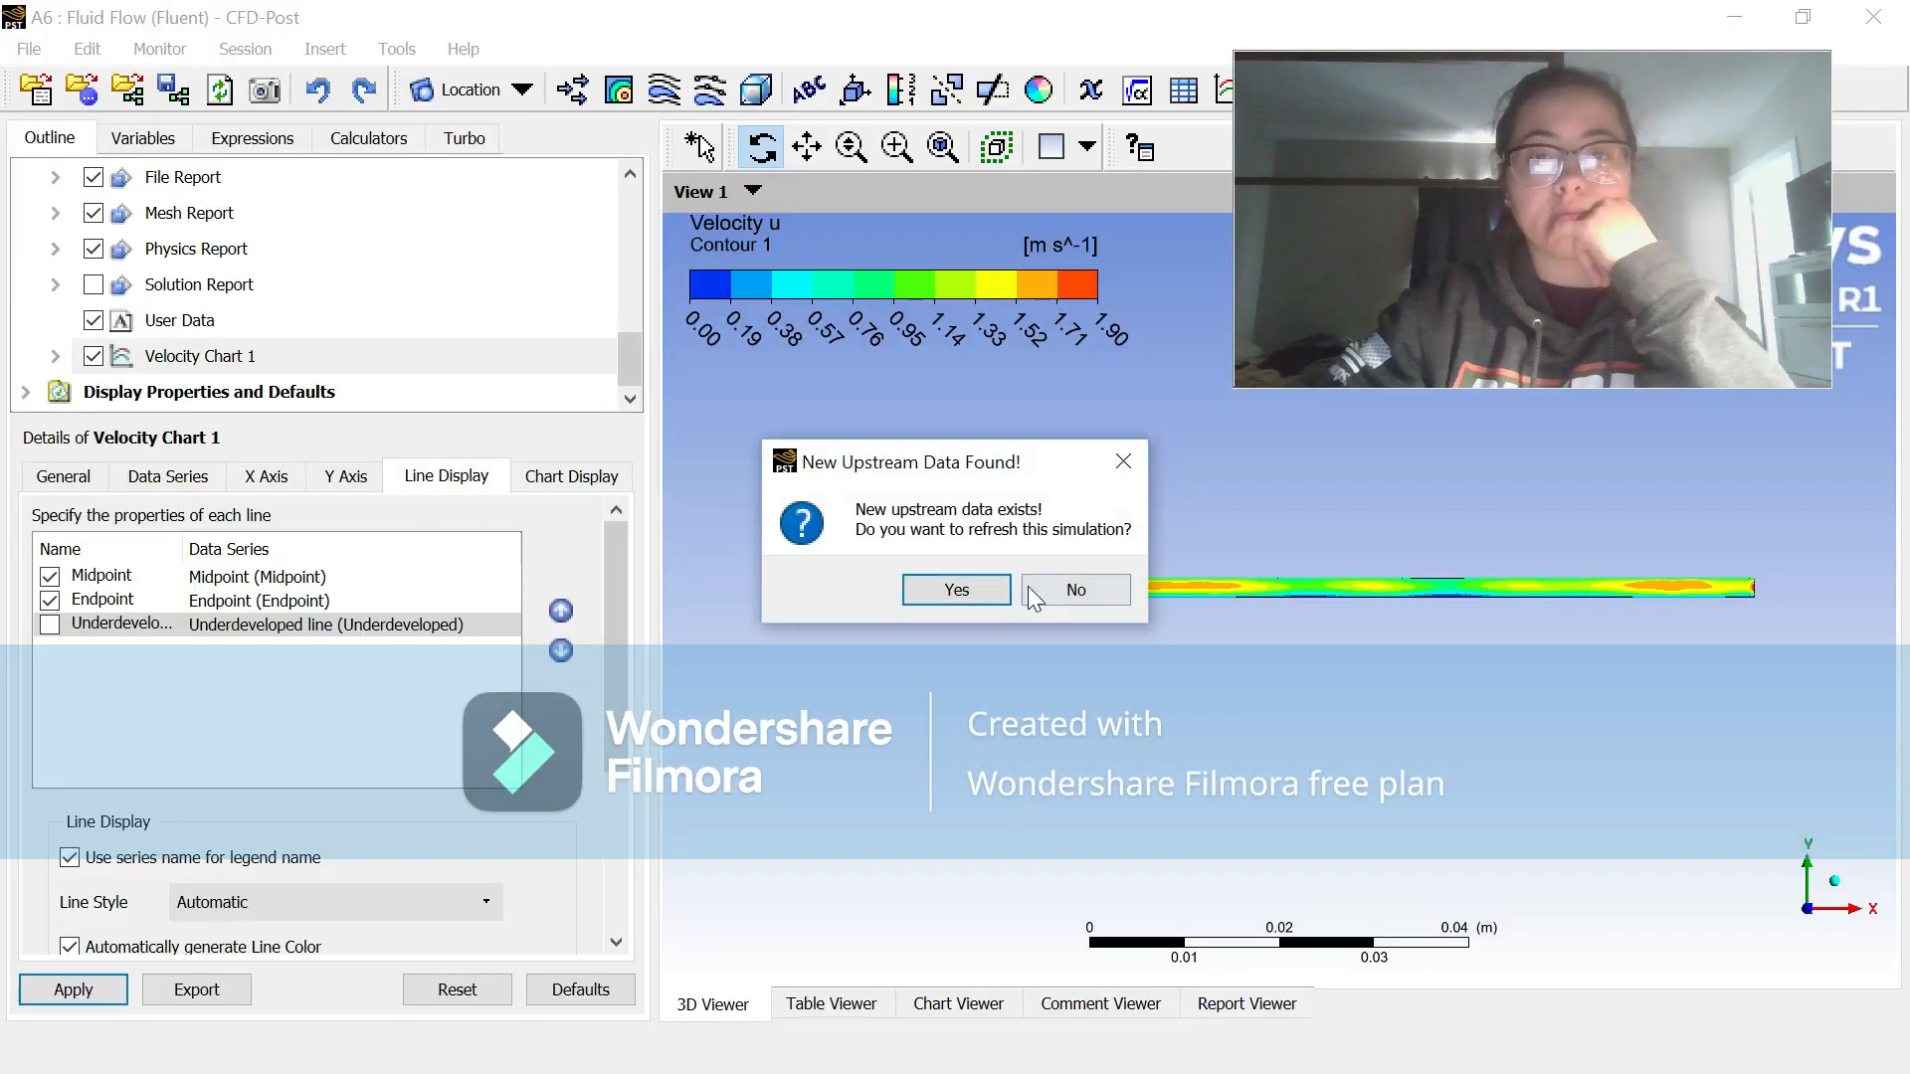
{"action": "left_click", "coordinate": [956, 590]}
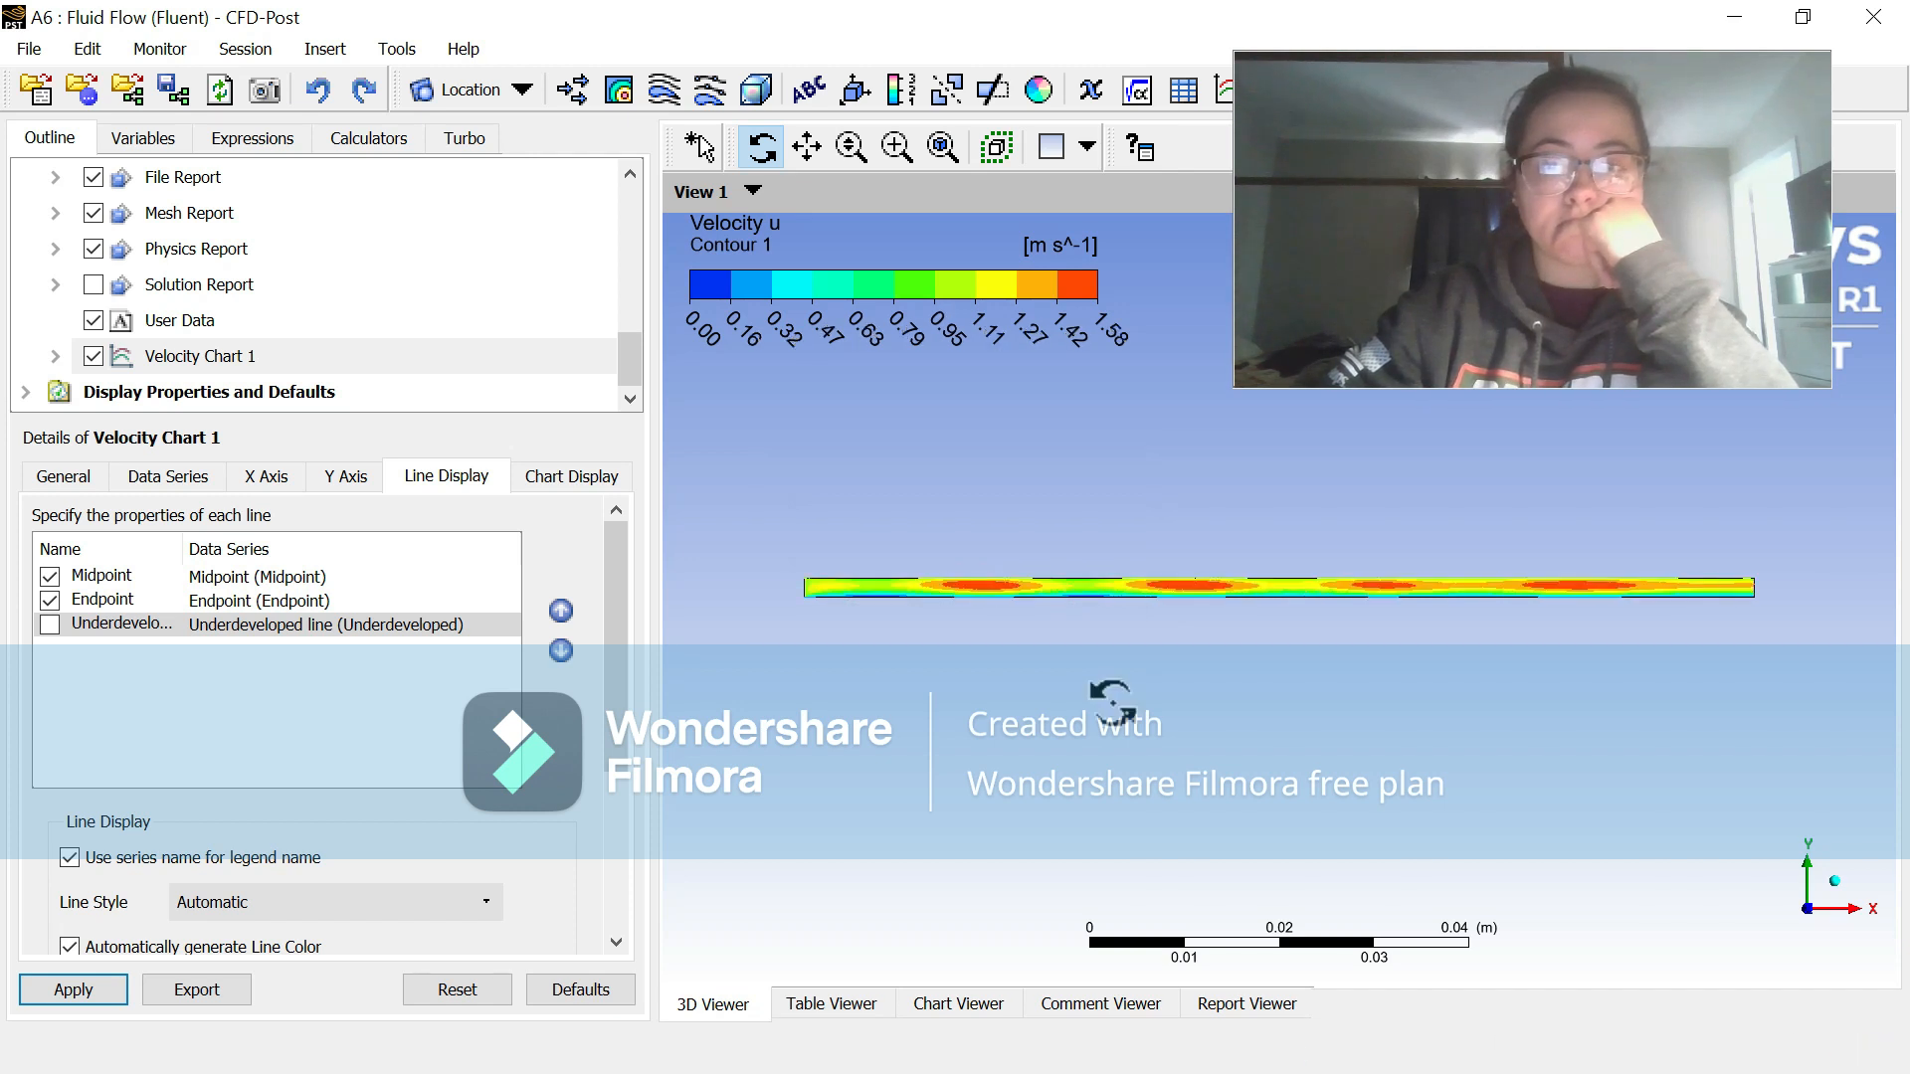
Step: Update Velocity Chart 1 with the refreshed Midpoint and Endpoint profiles and view the velocity contour again
{"action": "left_click", "coordinate": [965, 1004]}
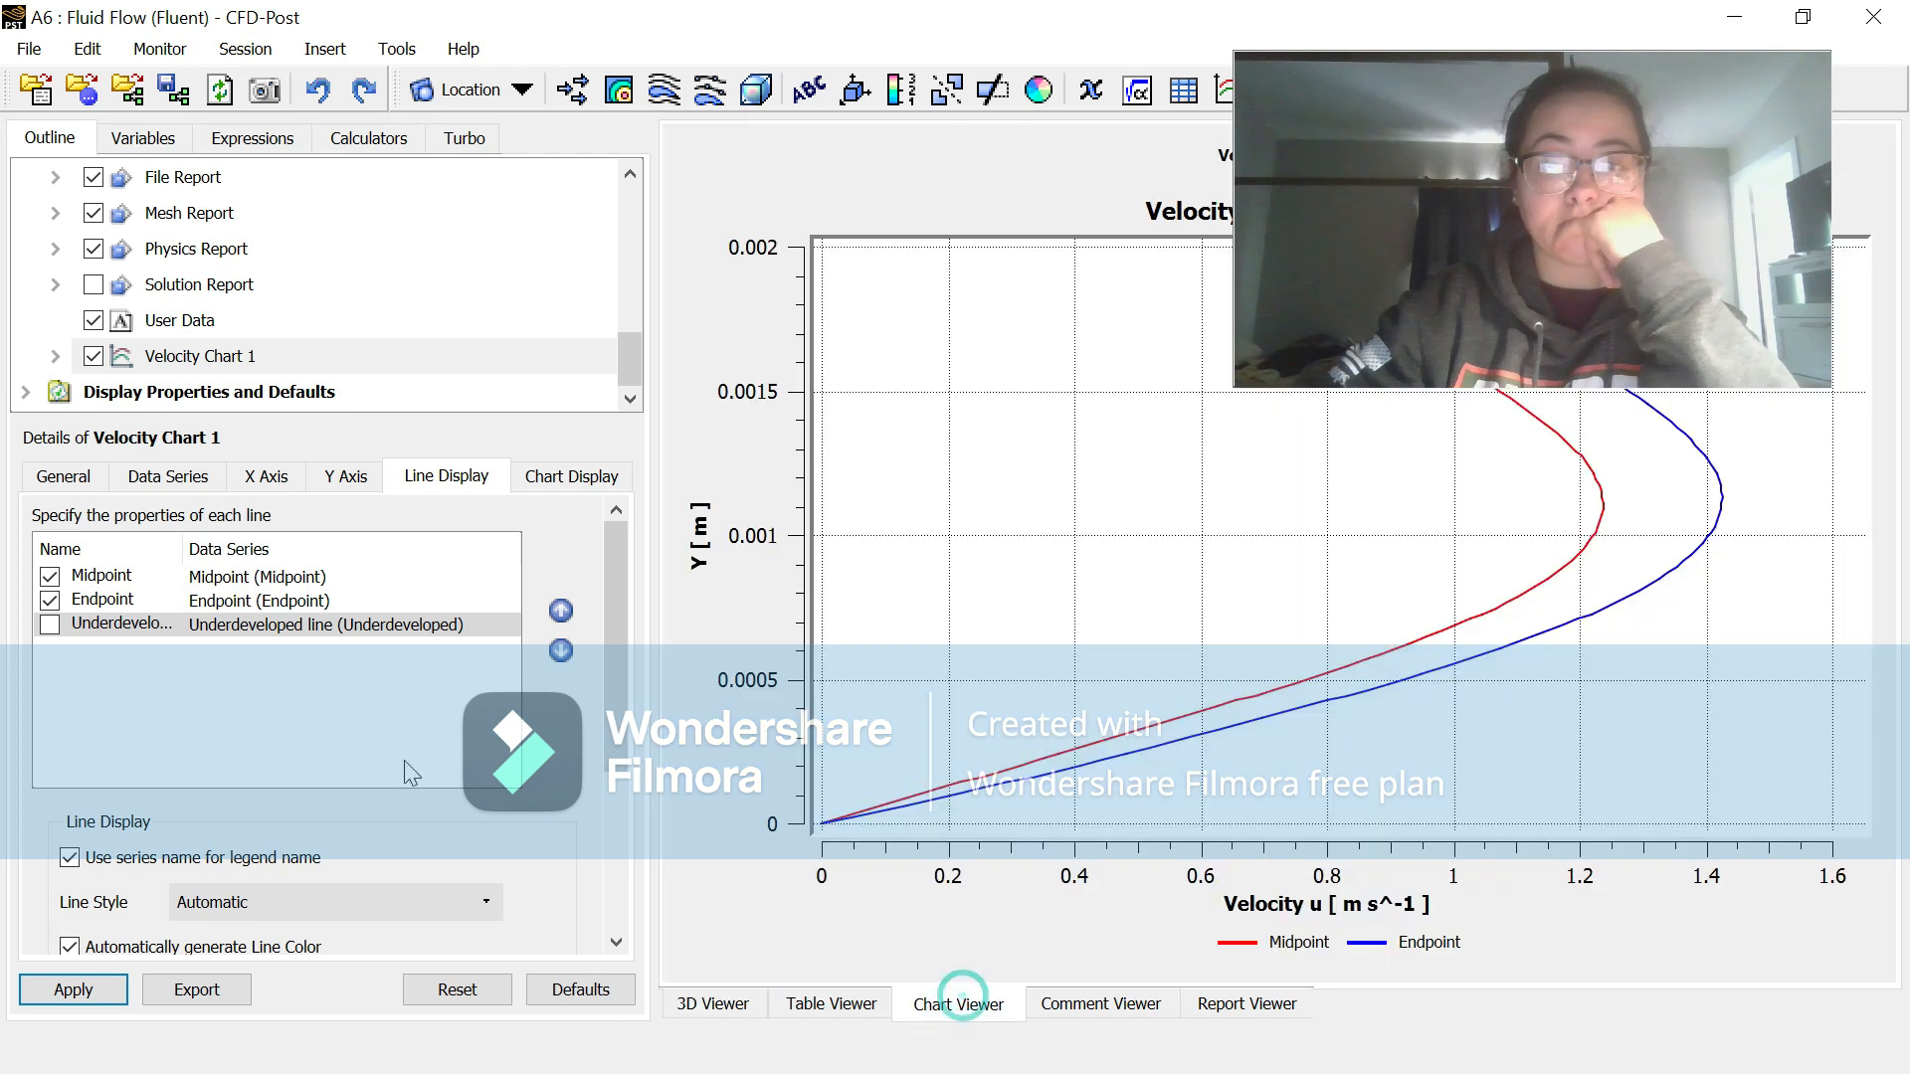
{"action": "left_click", "coordinate": [74, 989]}
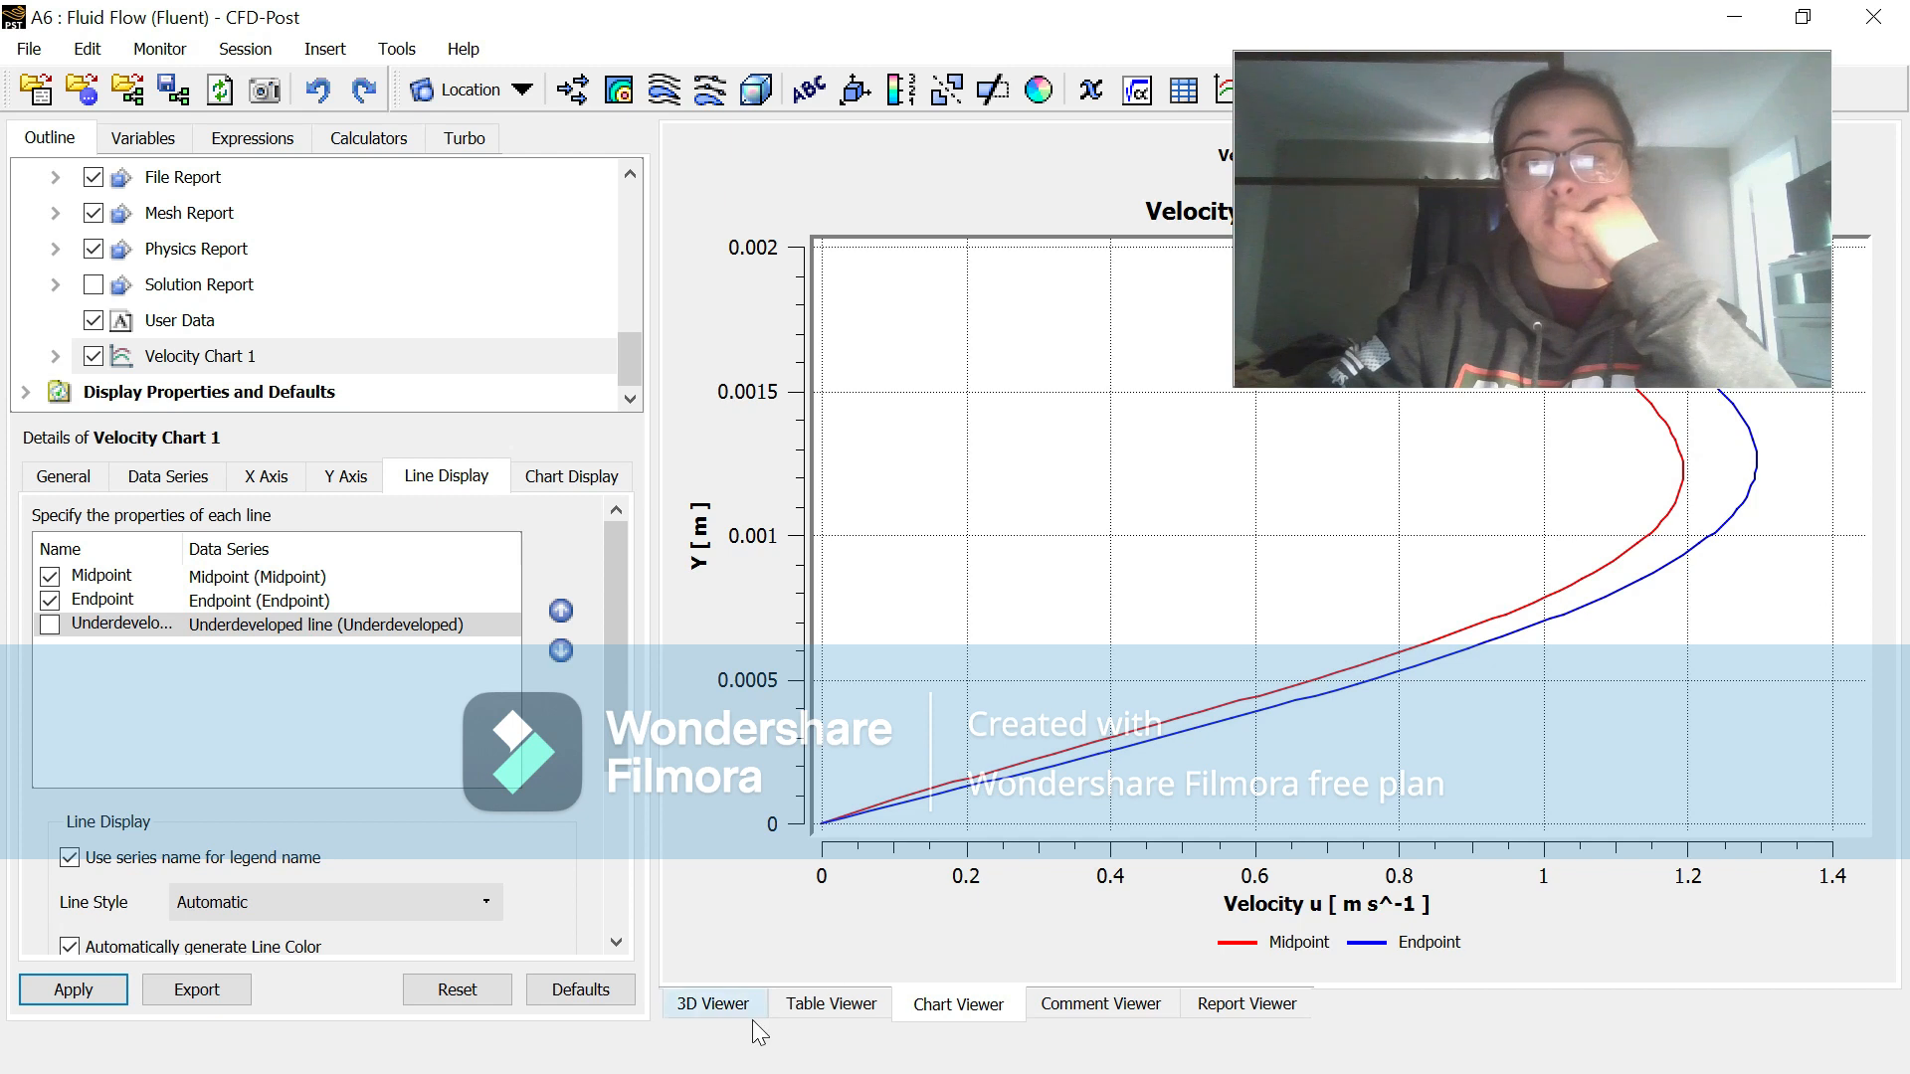
{"action": "left_click", "coordinate": [712, 1003]}
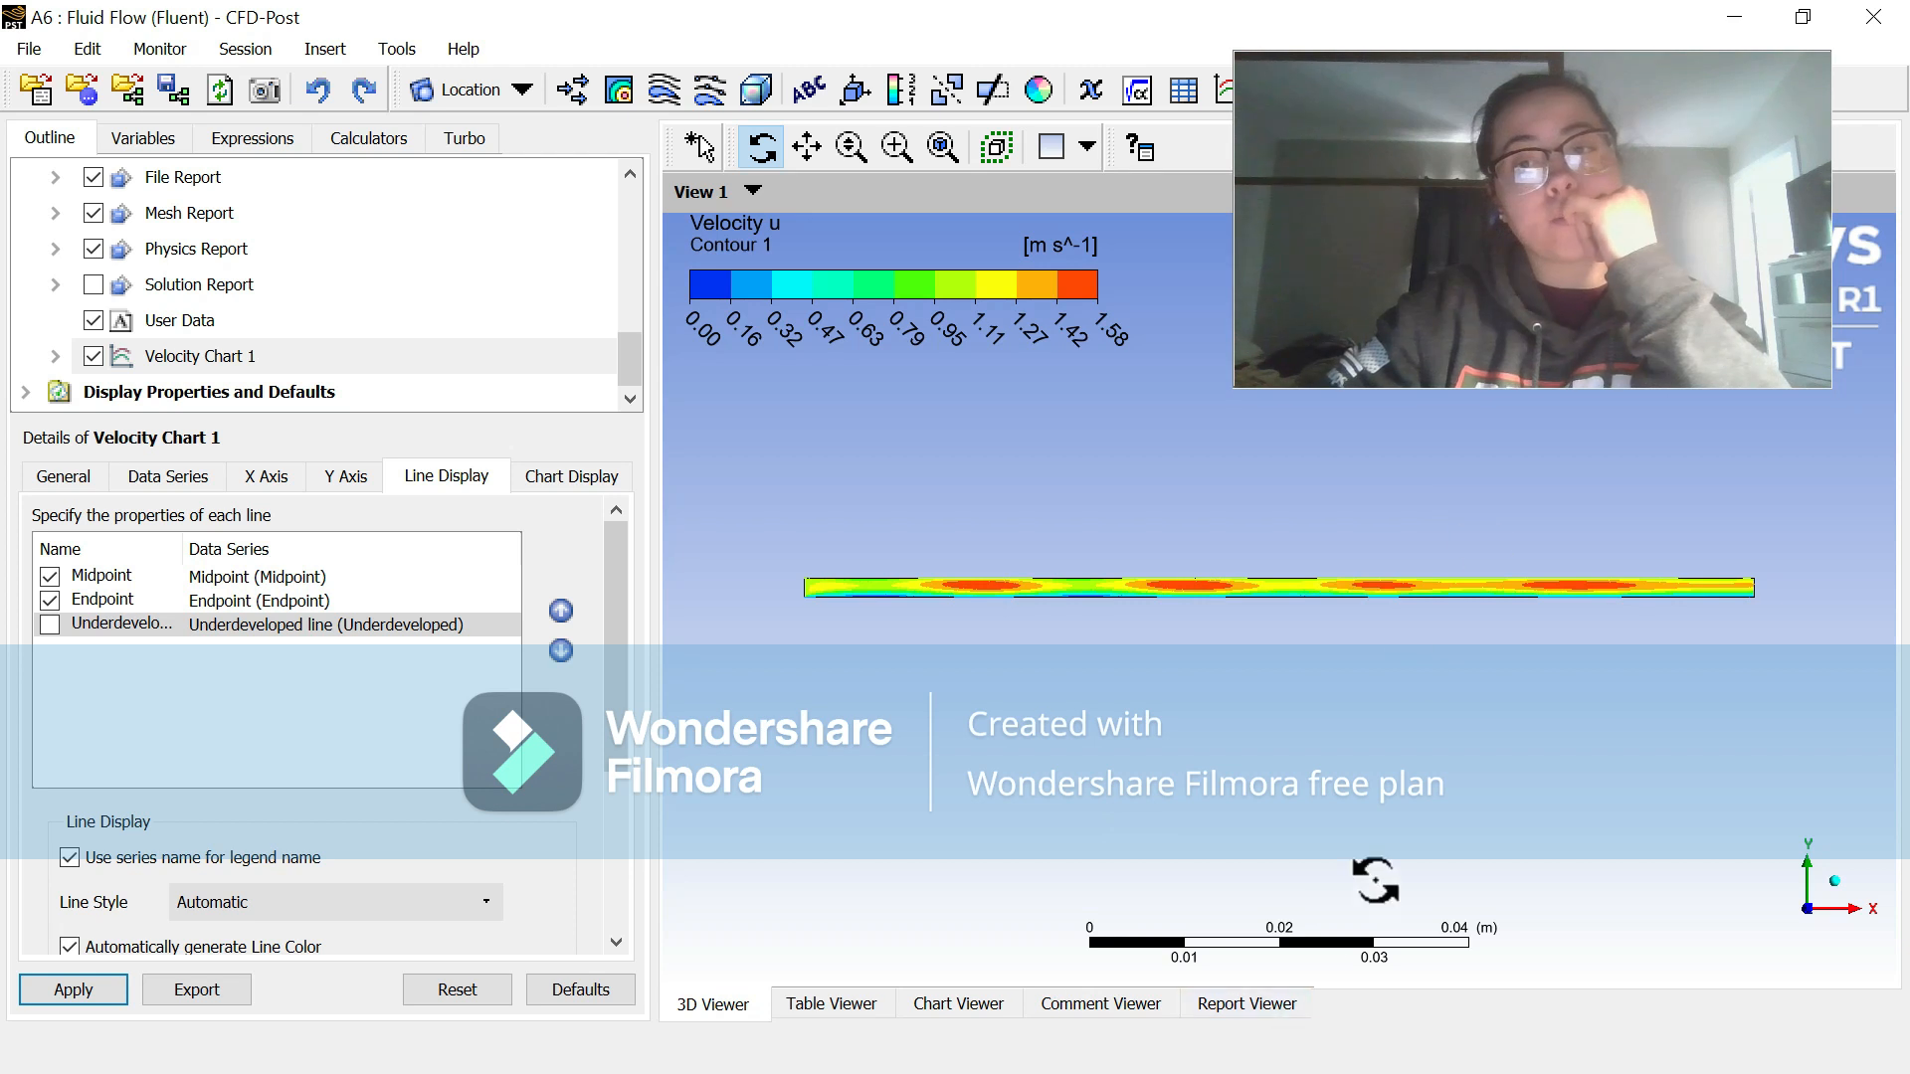
Step: Switch to the project report in Word and review the Poiseuille + Couette section's contour, velocity profile, tables and Reynolds number equations
{"action": "left_click", "coordinate": [1714, 6]}
{"action": "left_click", "coordinate": [970, 1042]}
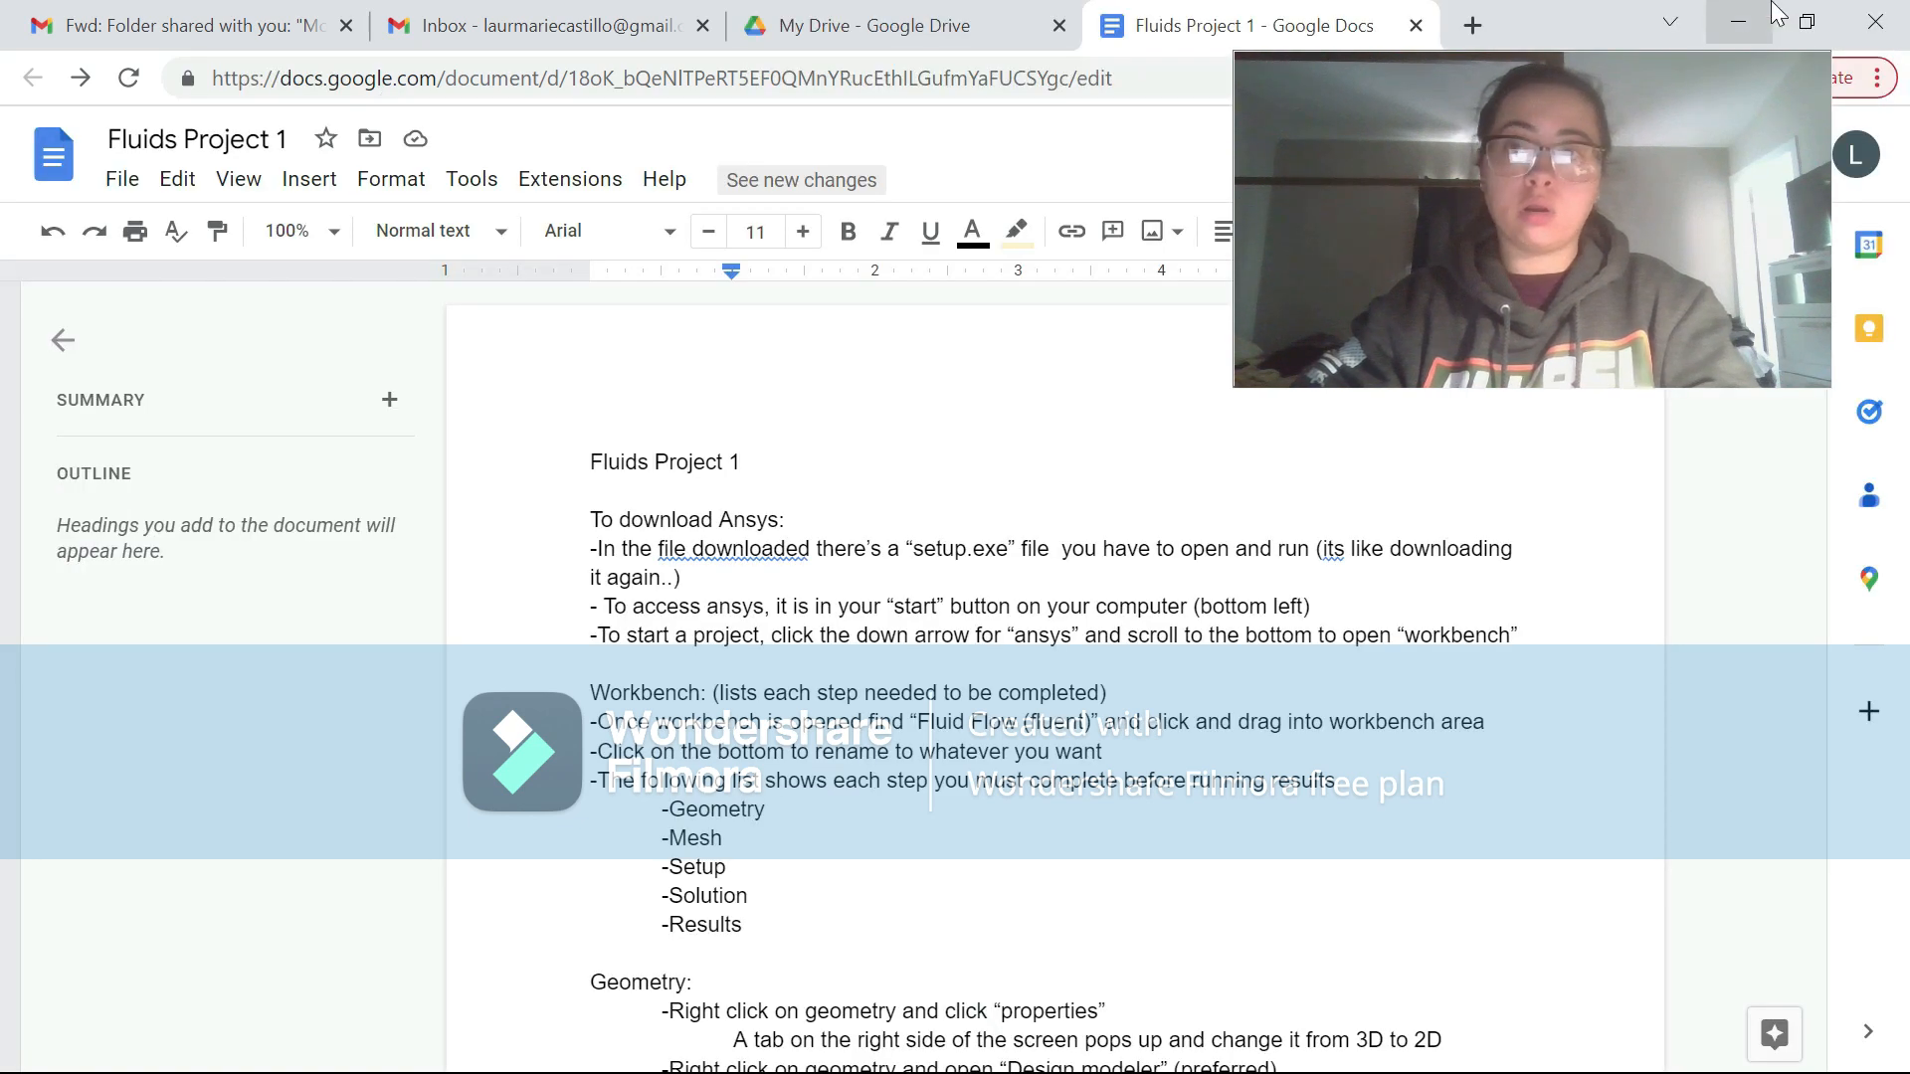
{"action": "left_click", "coordinate": [1767, 12]}
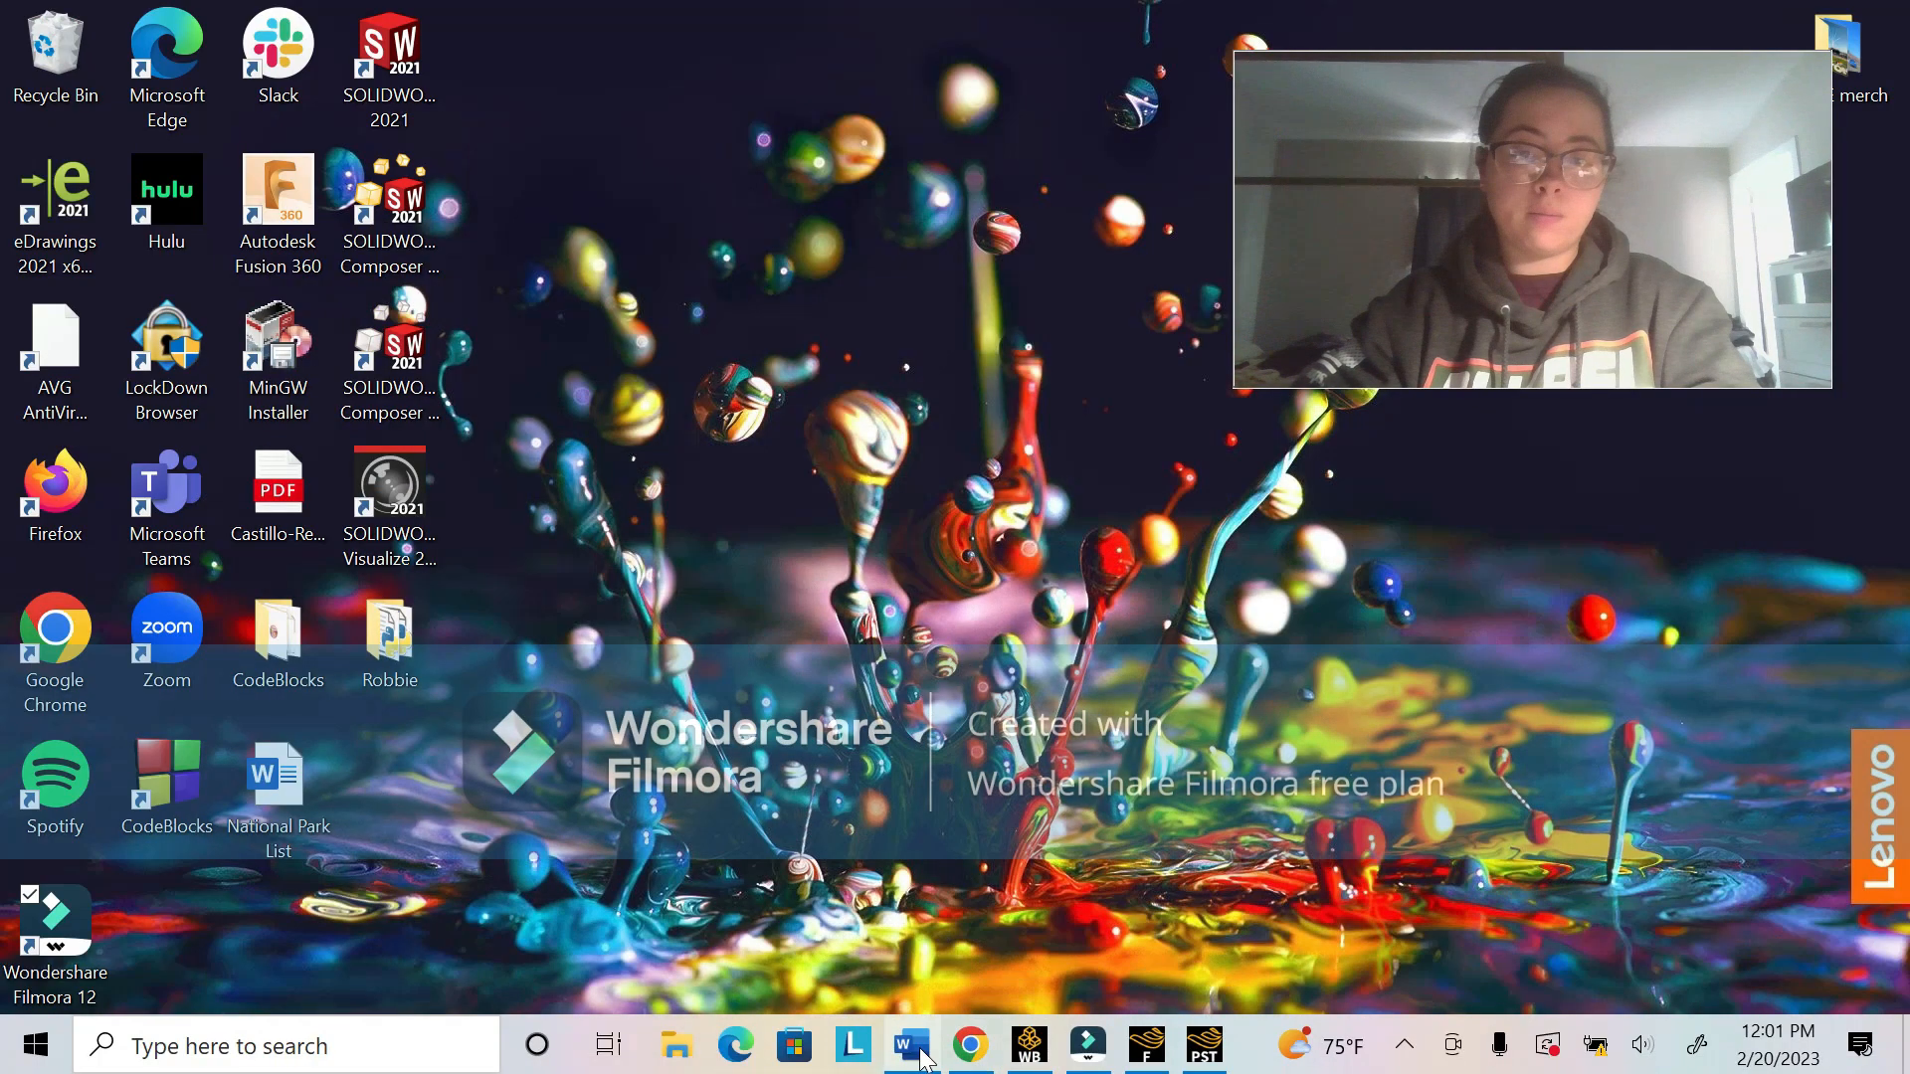
{"action": "left_click", "coordinate": [923, 1057]}
{"action": "scroll", "coordinate": [941, 637], "scroll_direction": "down", "scroll_amount": 15}
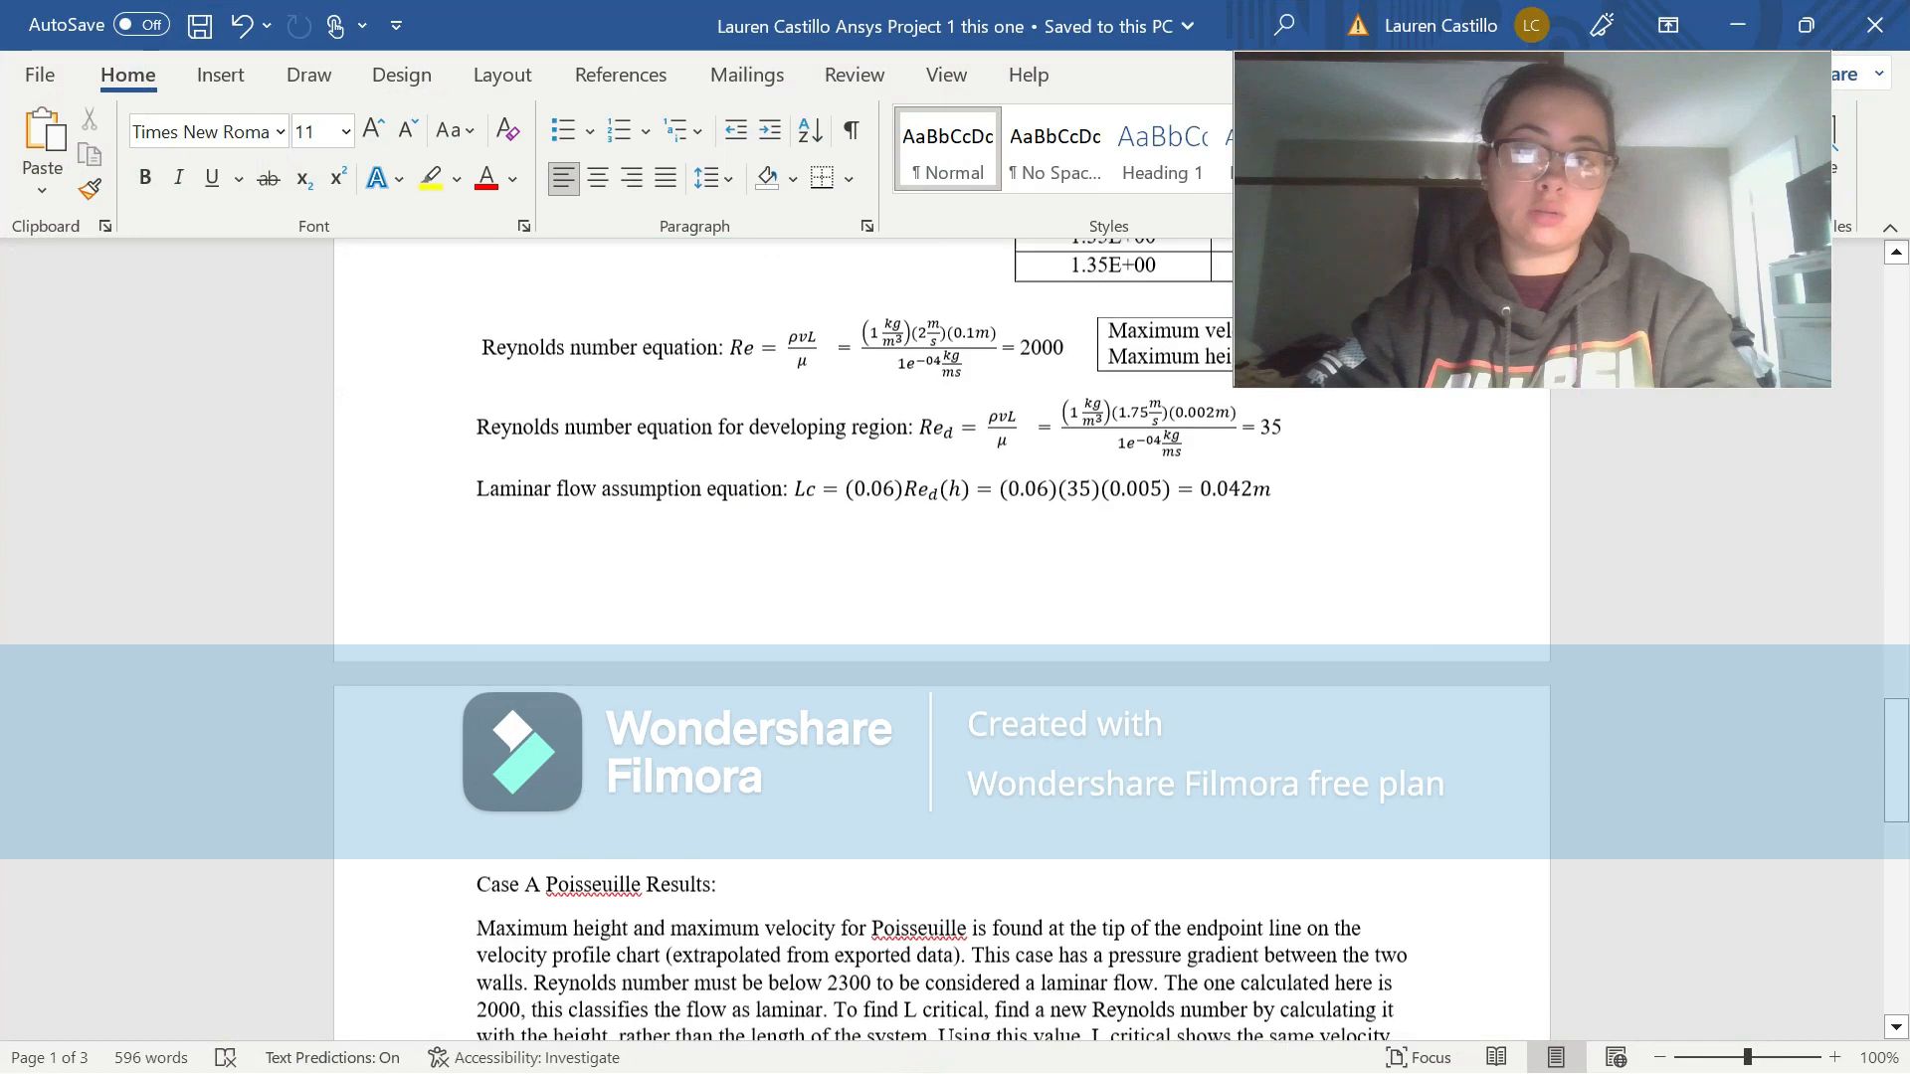
{"action": "scroll", "coordinate": [1276, 1019], "scroll_direction": "up", "scroll_amount": 10}
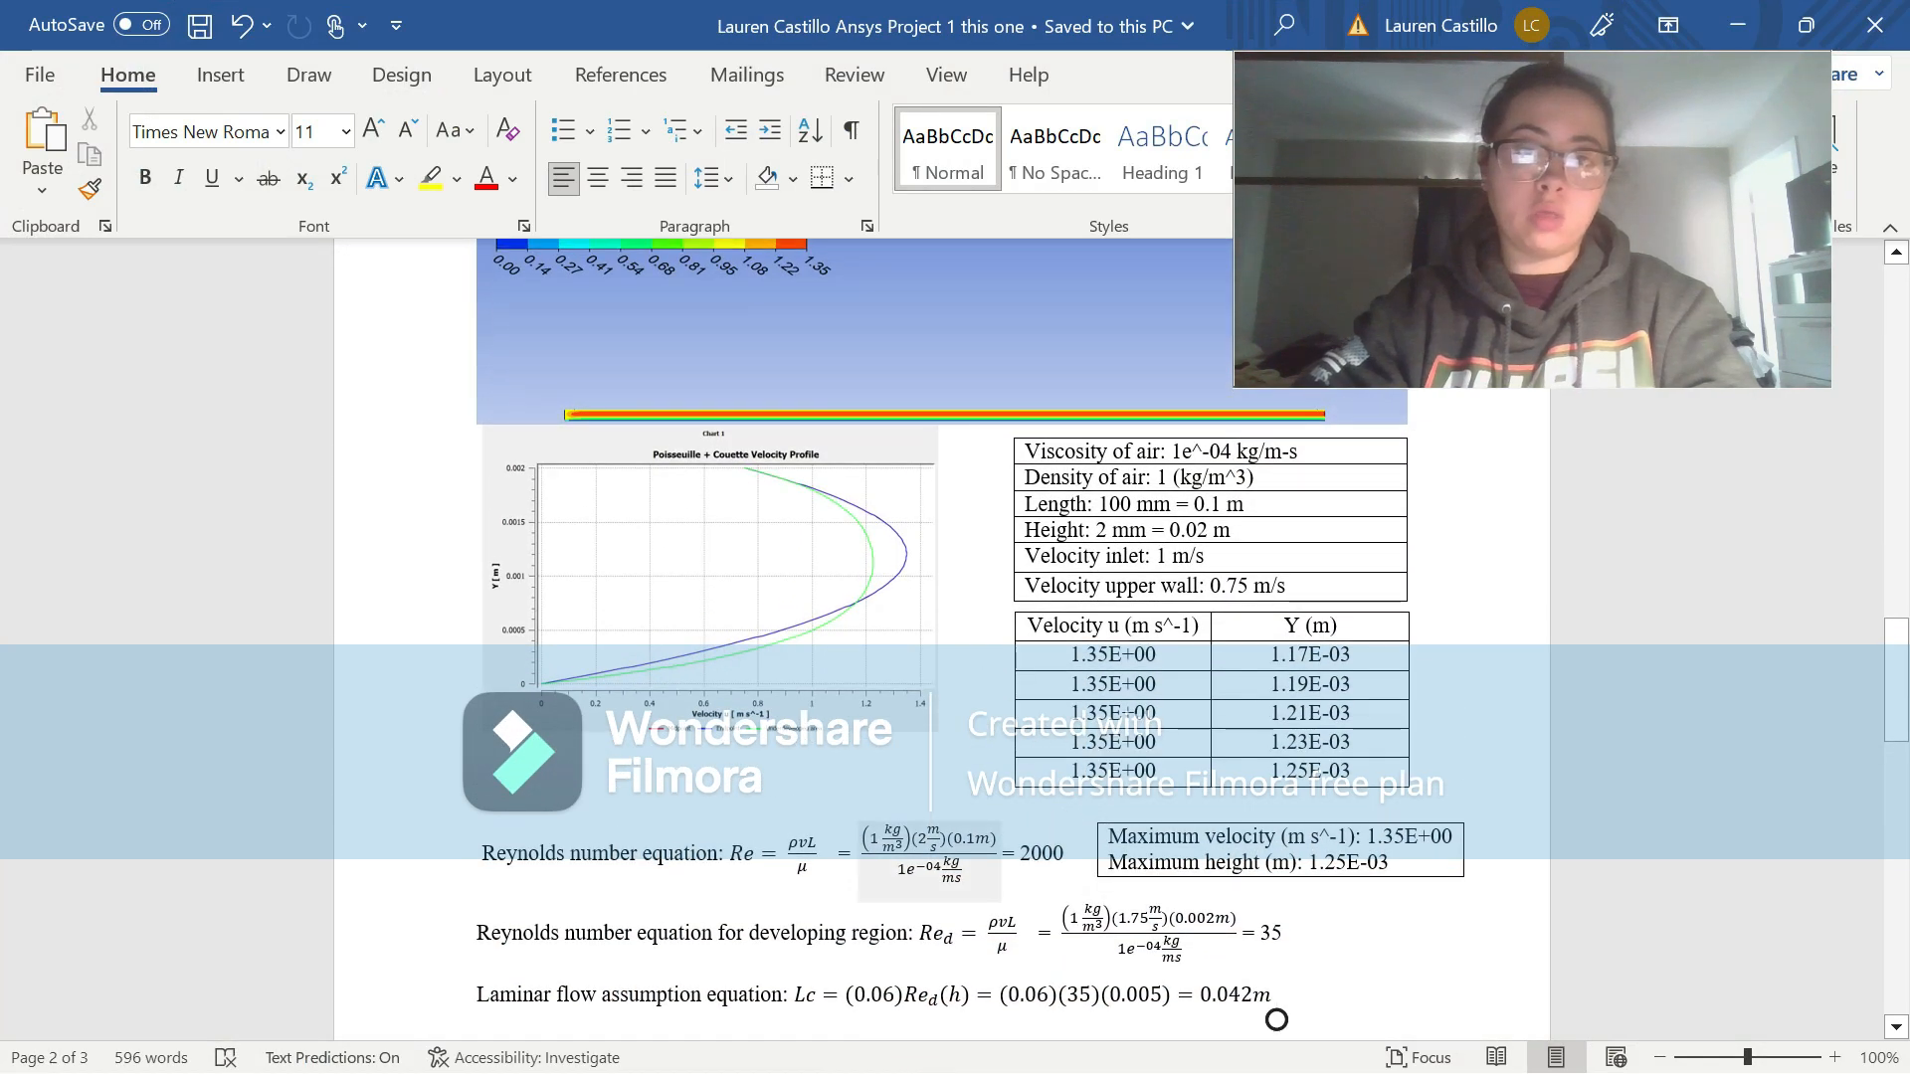
{"action": "scroll", "coordinate": [602, 400], "scroll_direction": "up", "scroll_amount": 2}
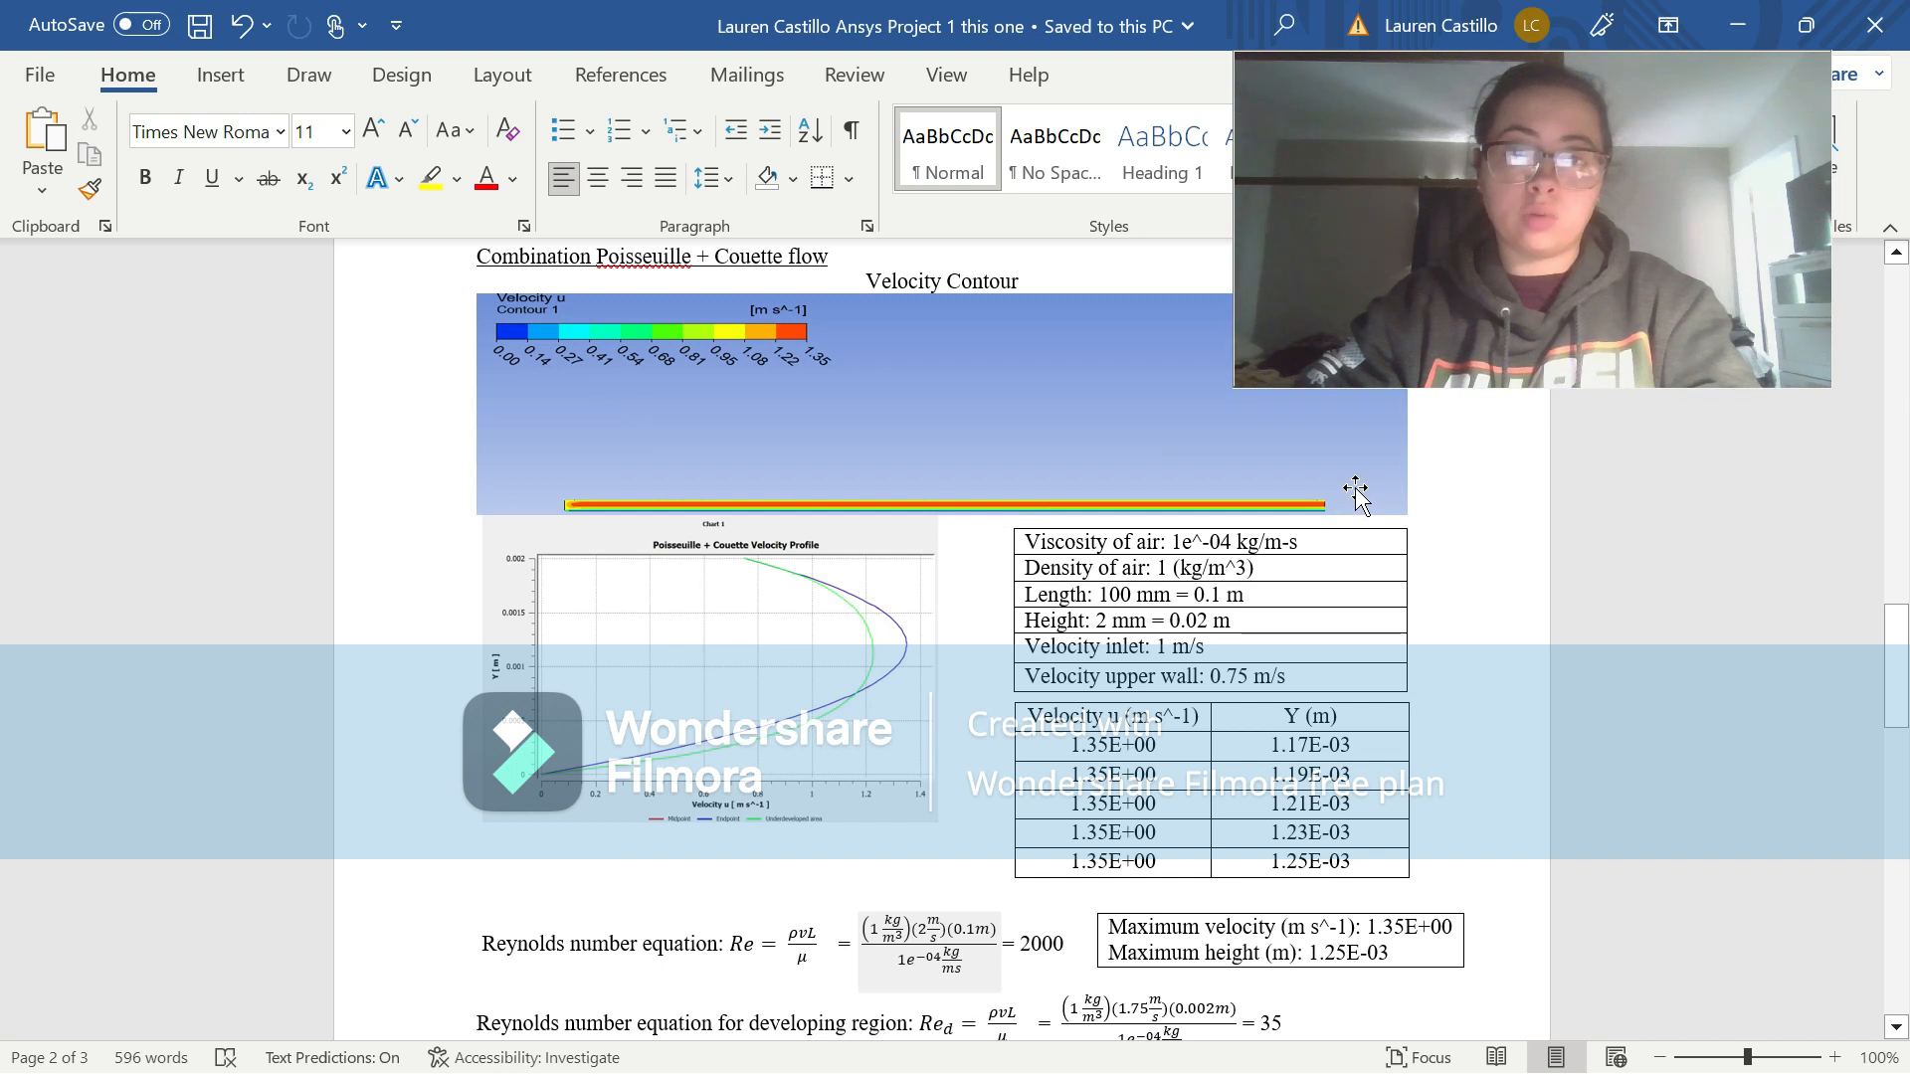
{"action": "scroll", "coordinate": [941, 636], "scroll_direction": "down", "scroll_amount": 3}
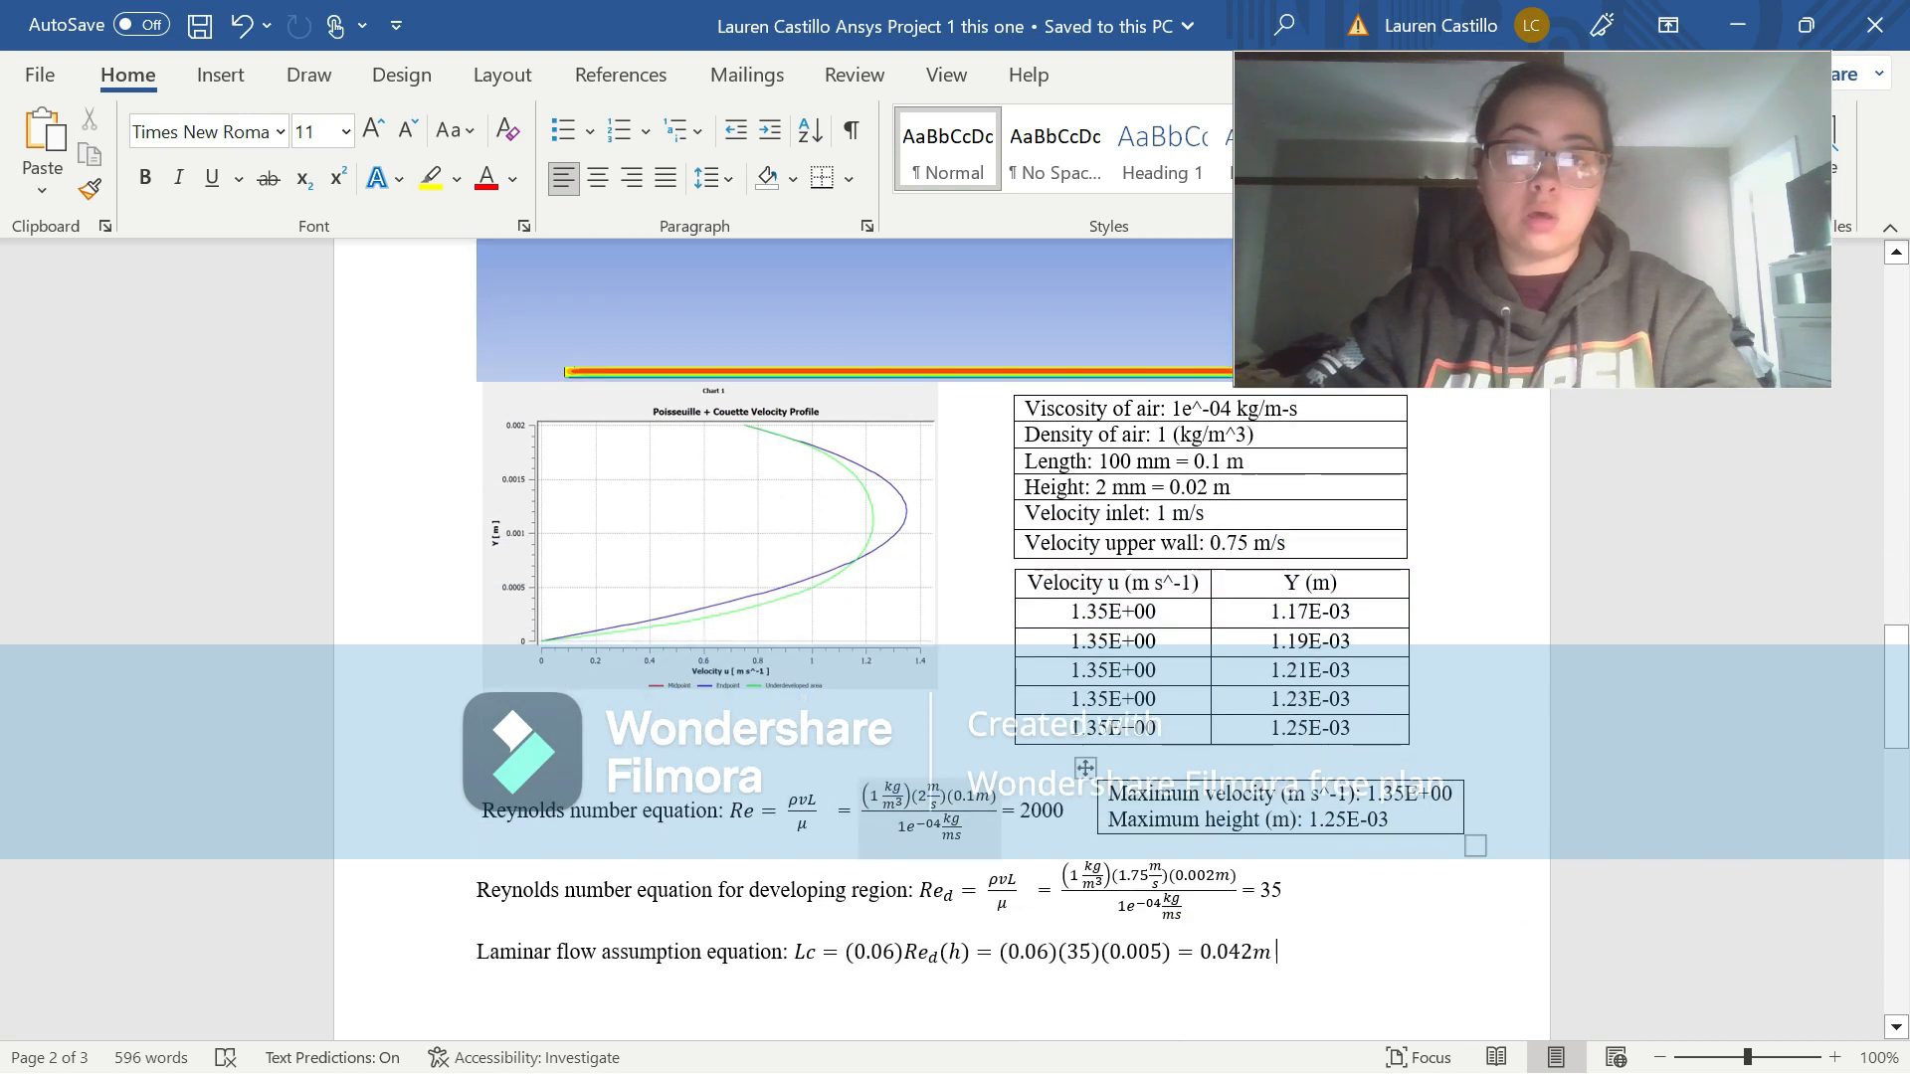
{"action": "scroll", "coordinate": [835, 517], "scroll_direction": "up", "scroll_amount": 6, "text": "ctrl"}
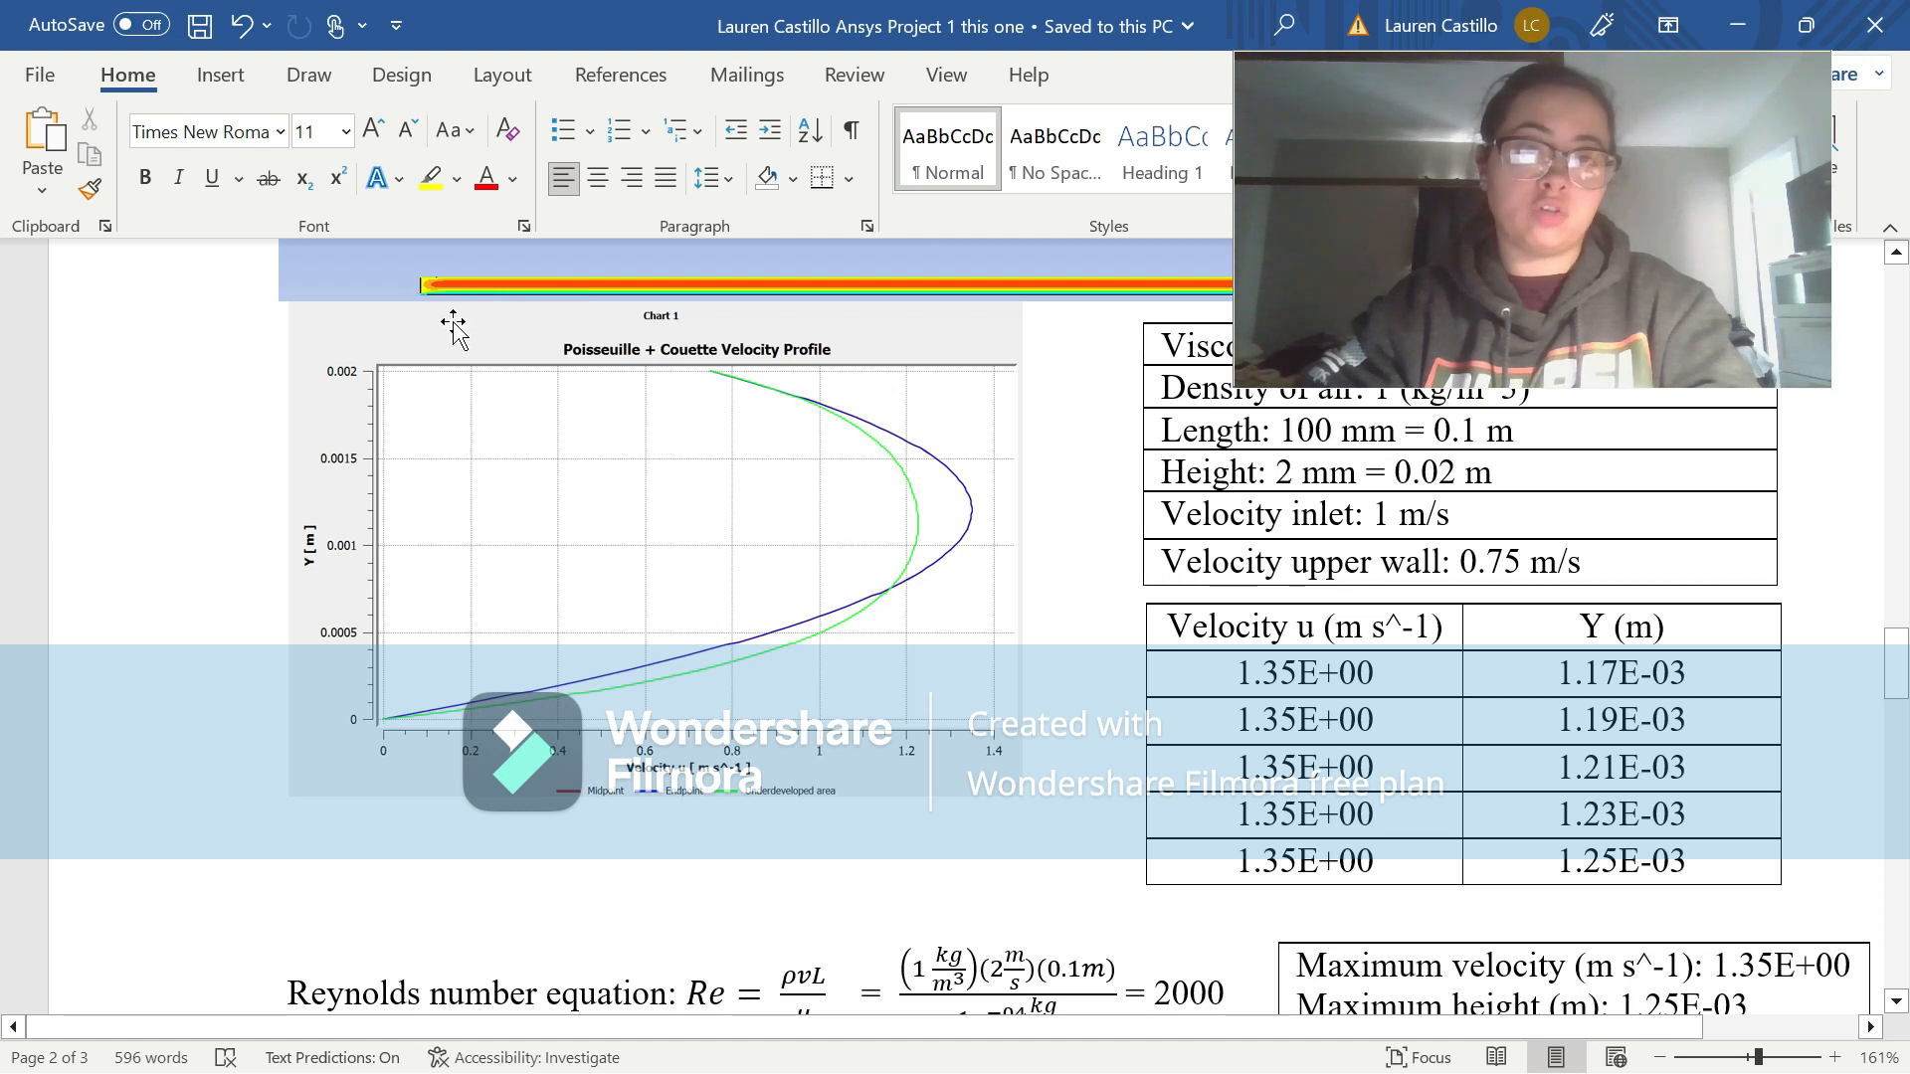
{"action": "scroll", "coordinate": [705, 488], "scroll_direction": "down", "scroll_amount": 1, "text": "ctrl"}
{"action": "scroll", "coordinate": [704, 488], "scroll_direction": "down", "scroll_amount": 5, "text": "ctrl"}
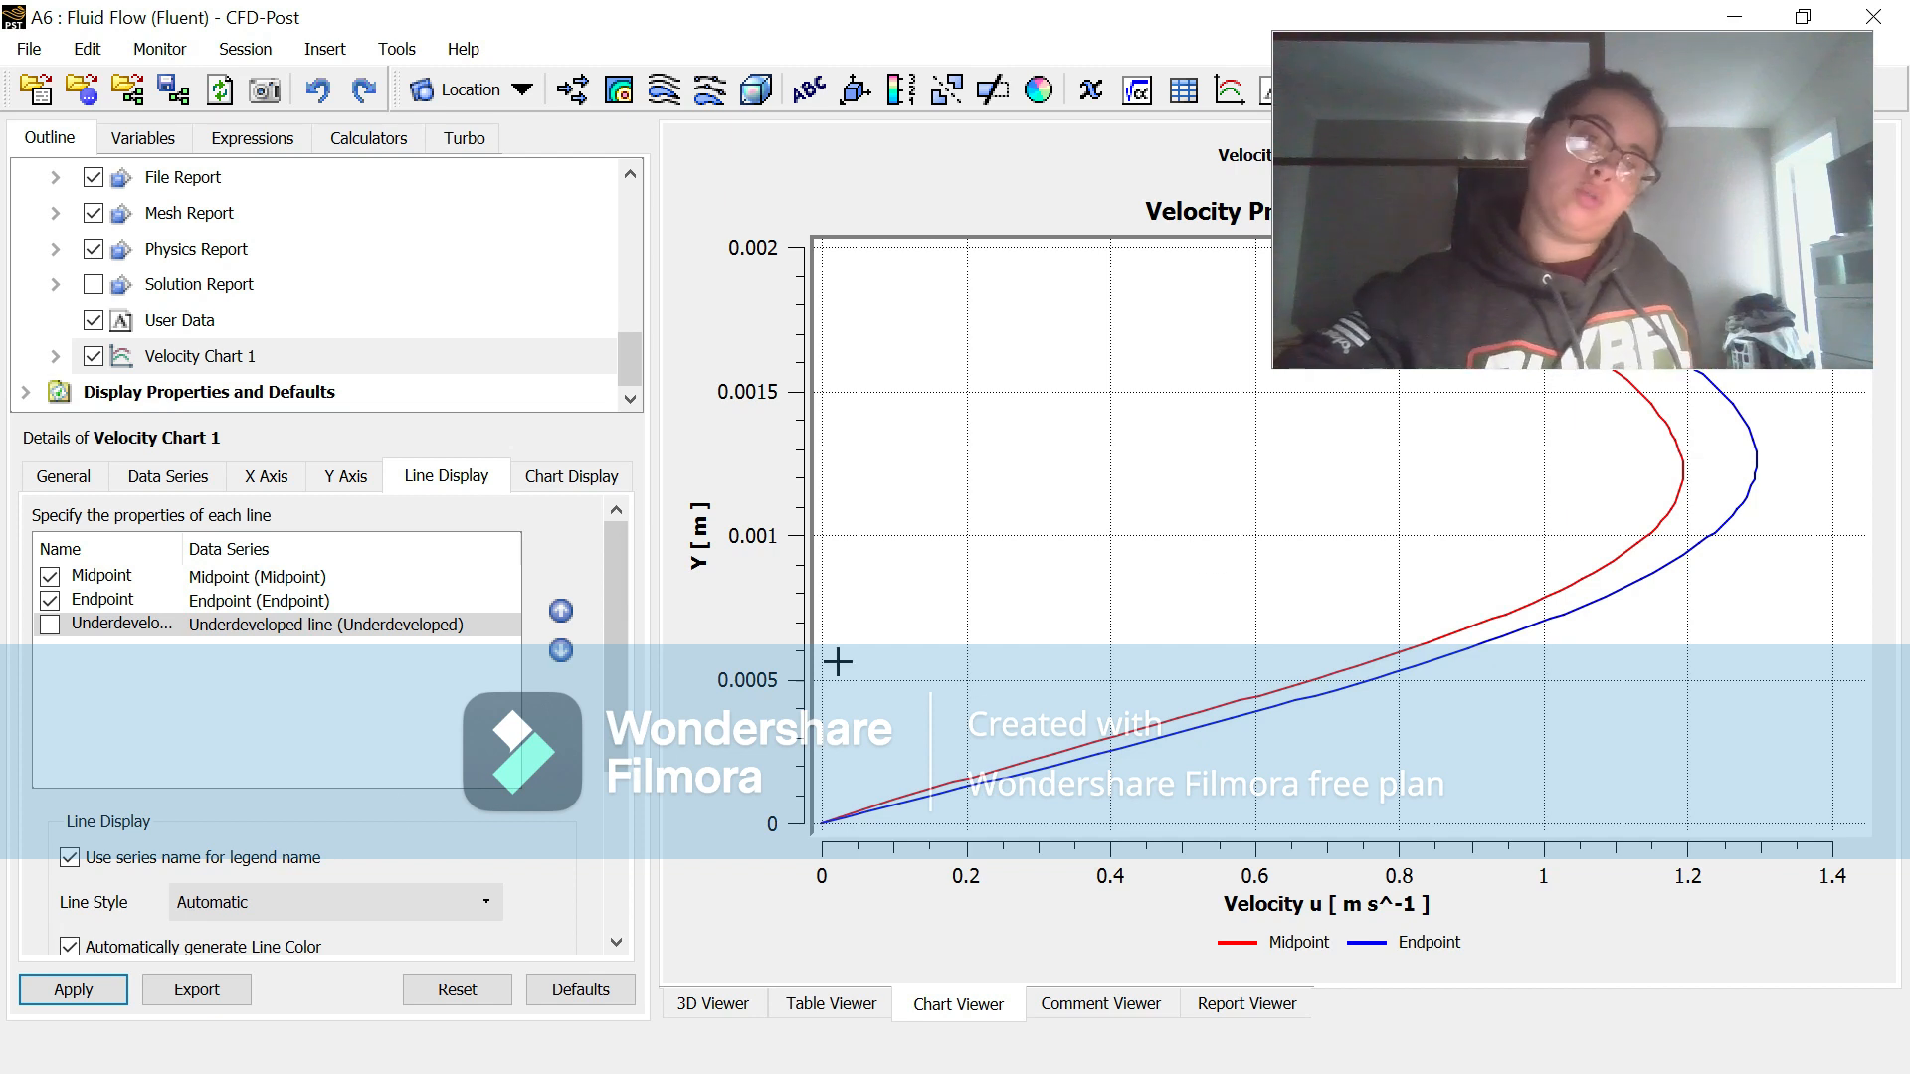
Step: Export the velocity chart data from CFD-Post as the CSV file Videoexport in the Documents\Fluids folder
{"action": "left_click", "coordinate": [182, 992]}
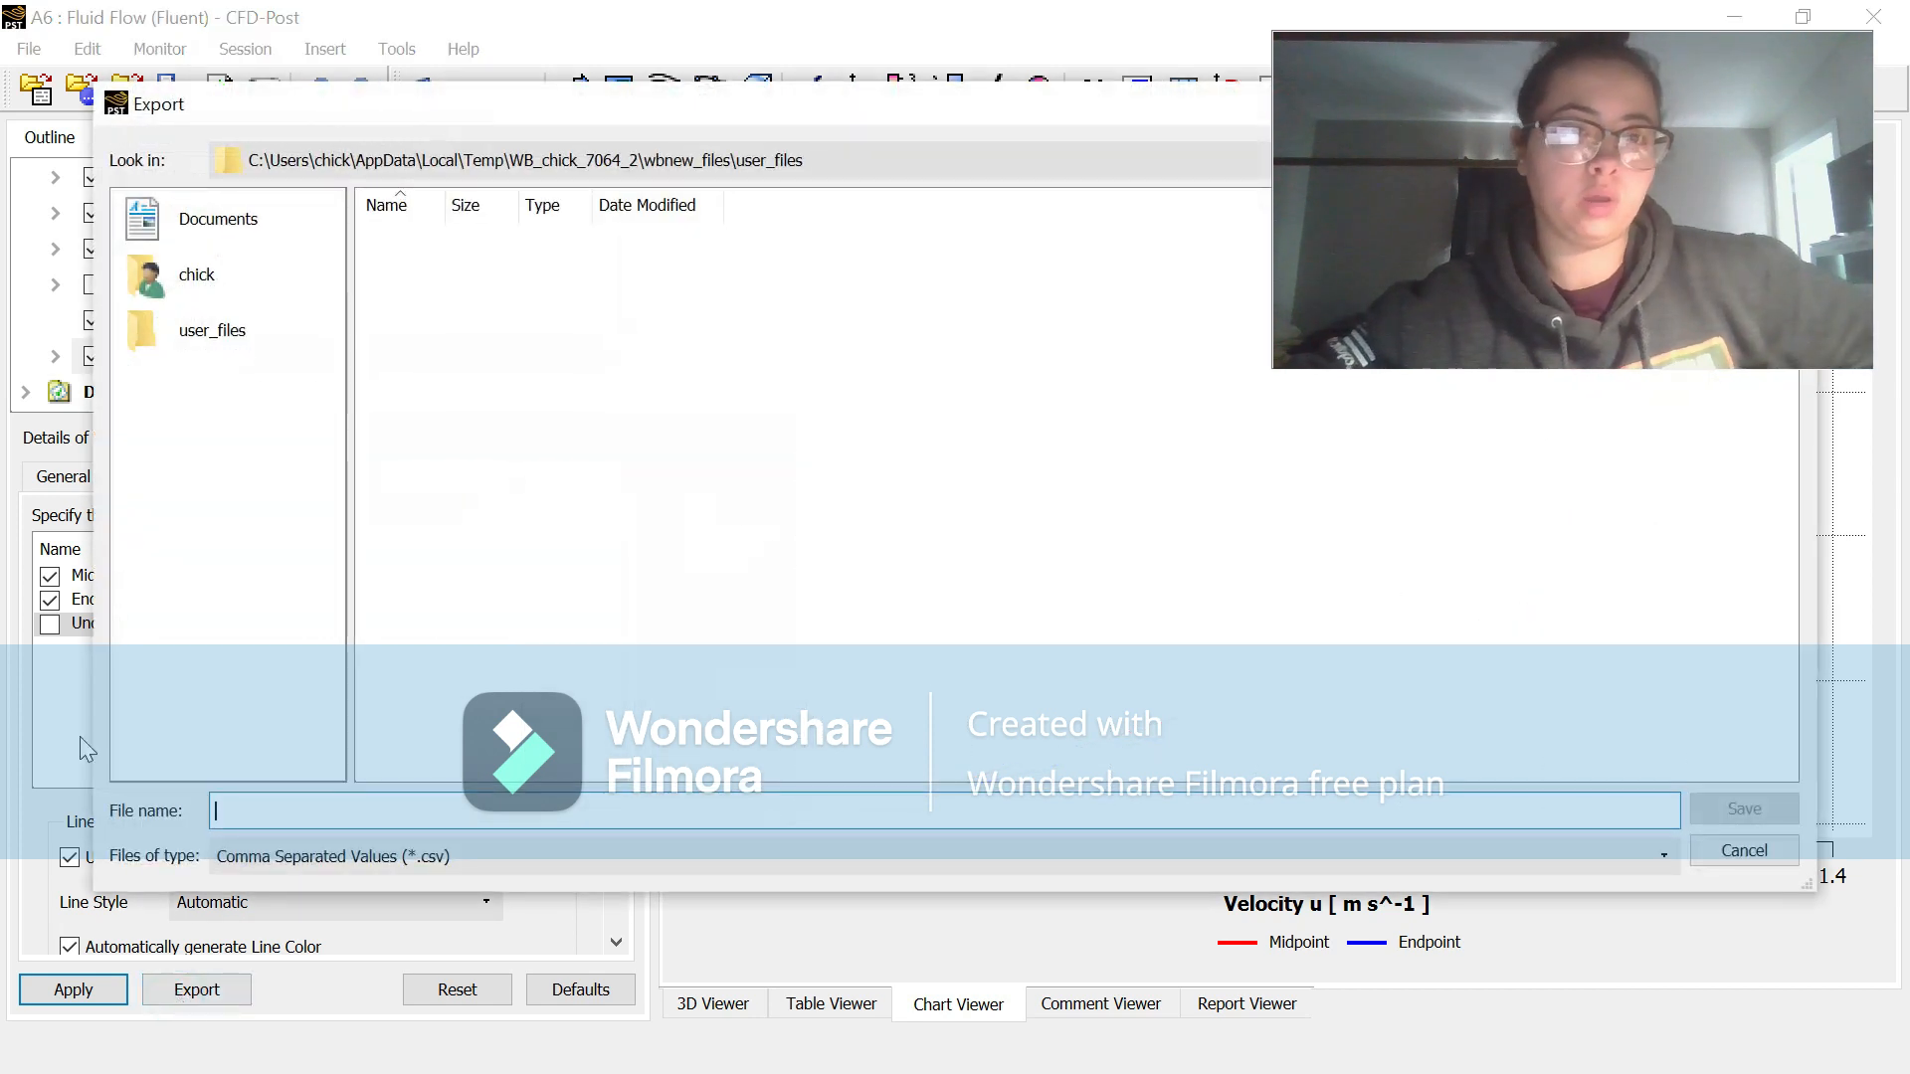
{"action": "left_click", "coordinate": [184, 216]}
{"action": "double_click", "coordinate": [417, 368]}
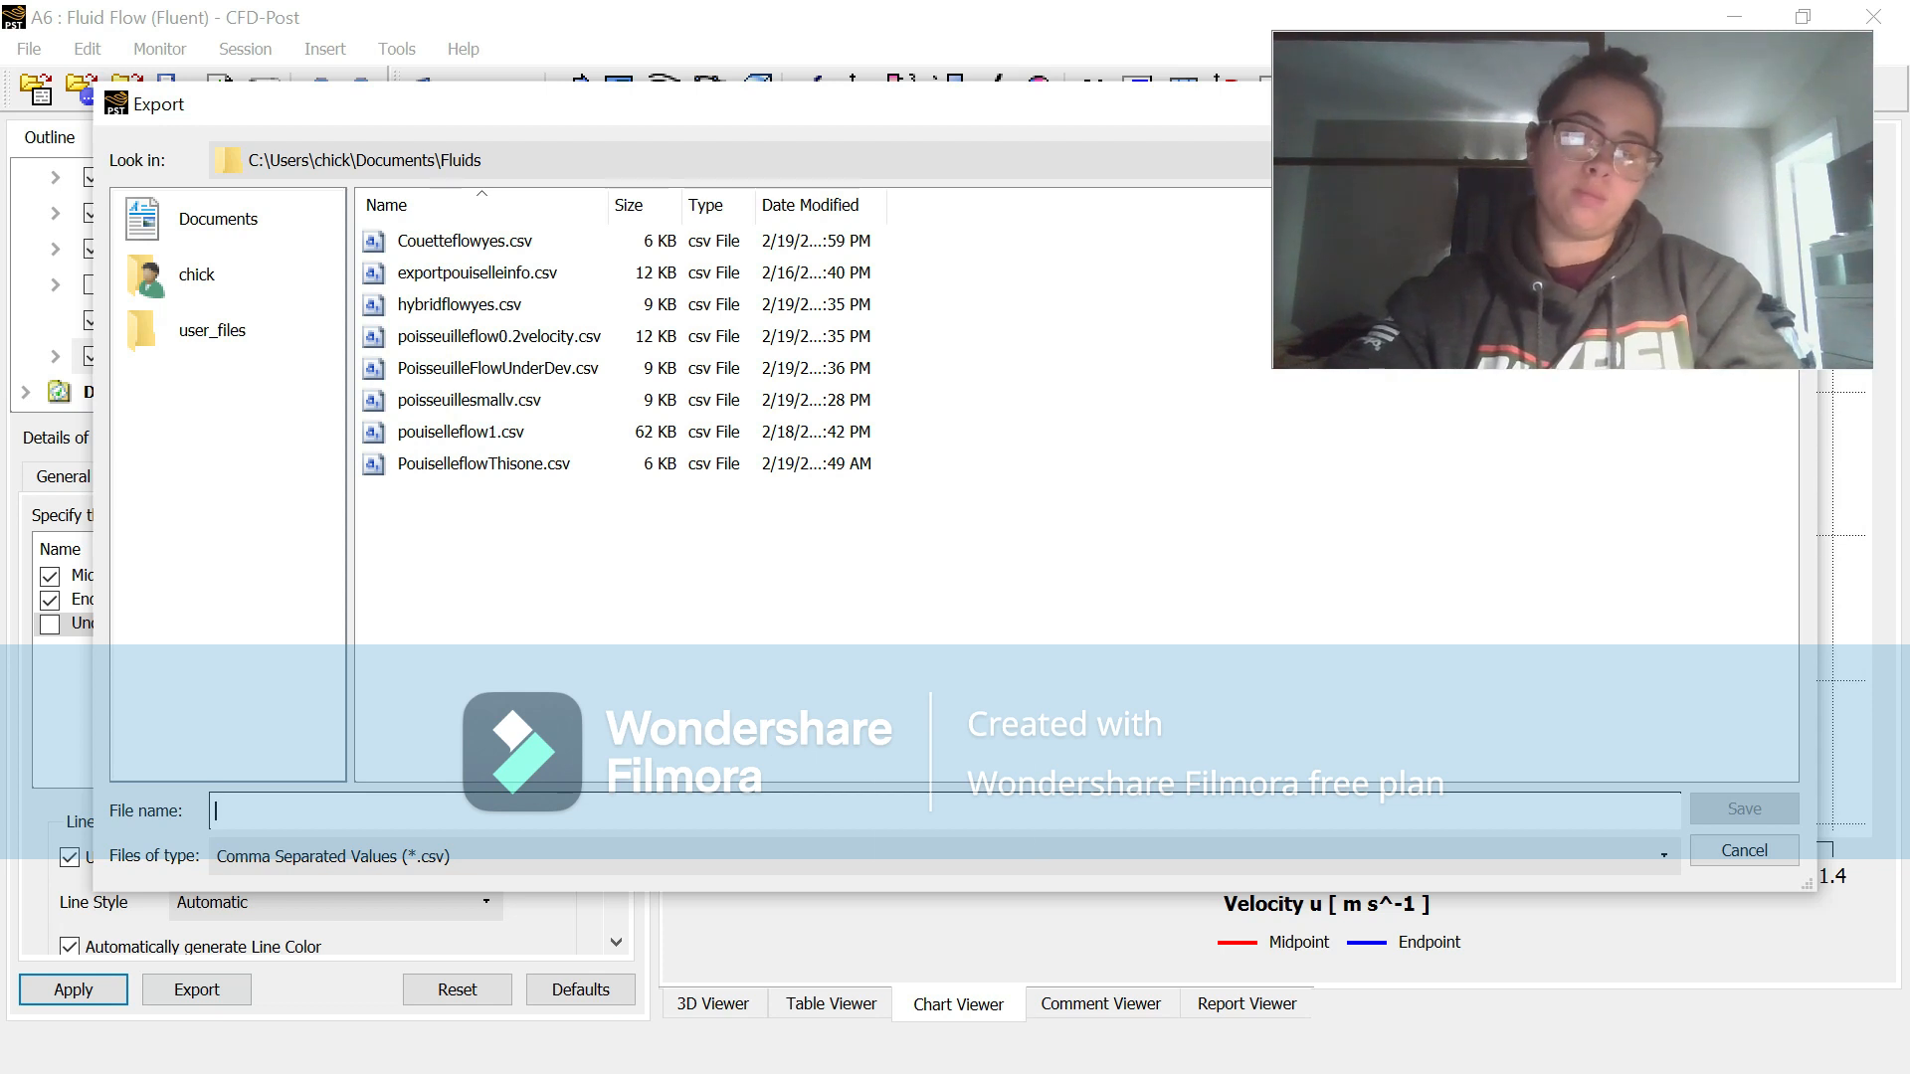
{"action": "type", "text": "Videoexport"}
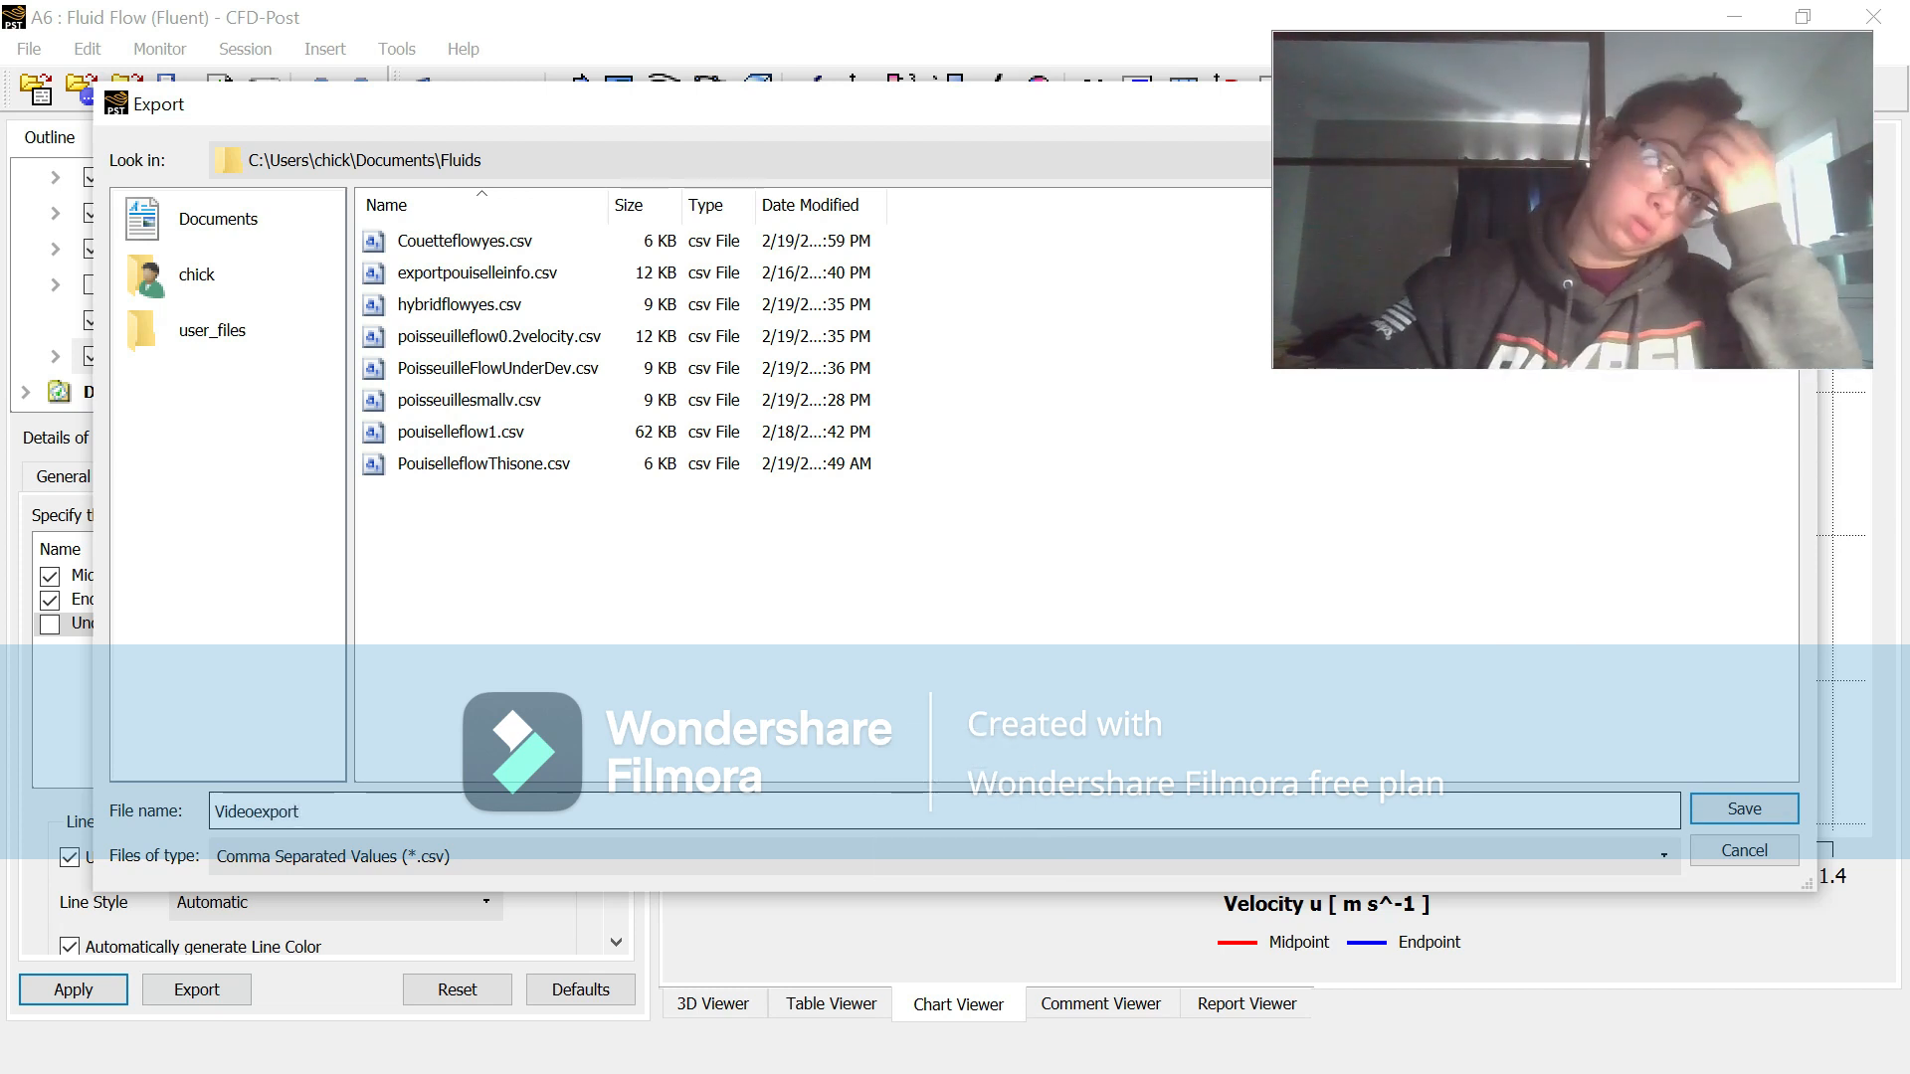
{"action": "left_click", "coordinate": [1740, 811]}
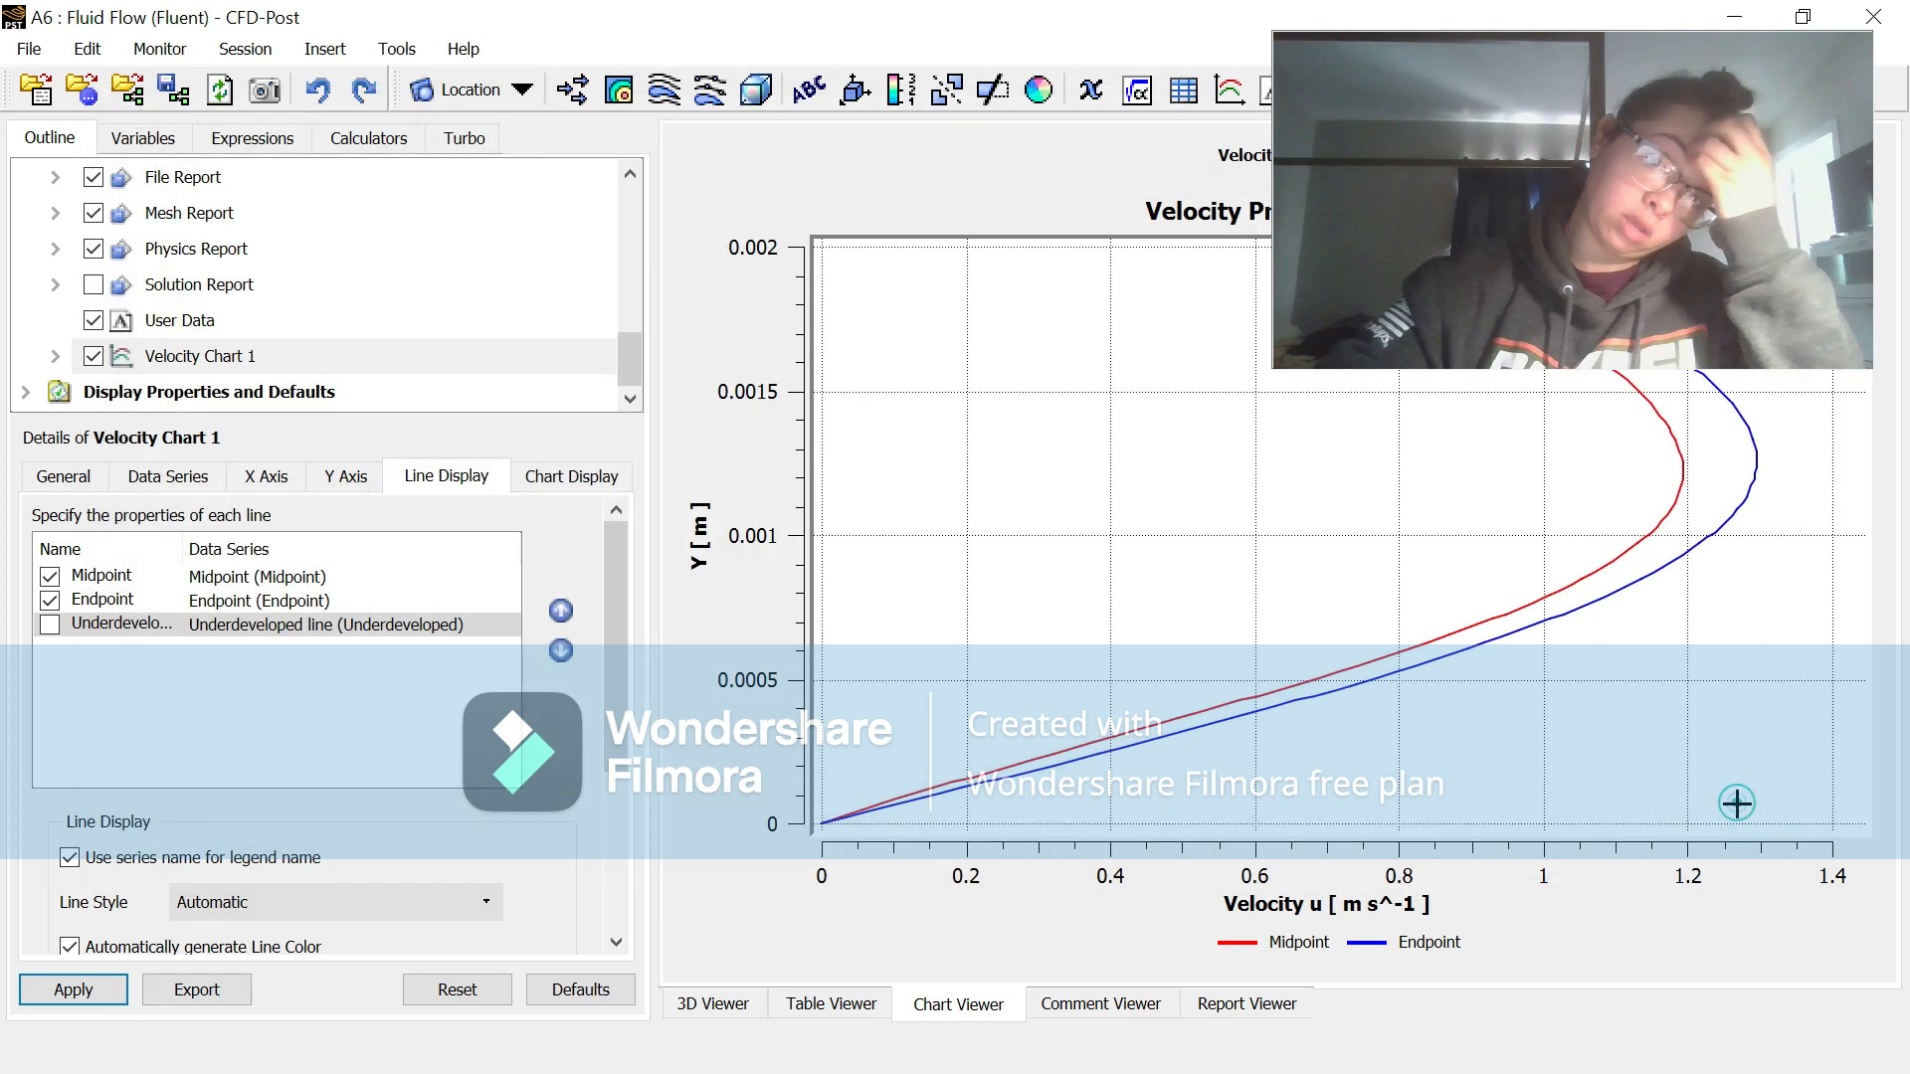
Step: Open the exported Videoexport file from the Fluids folder in Excel and examine its velocity and Y data for the lines
{"action": "left_click", "coordinate": [1733, 17]}
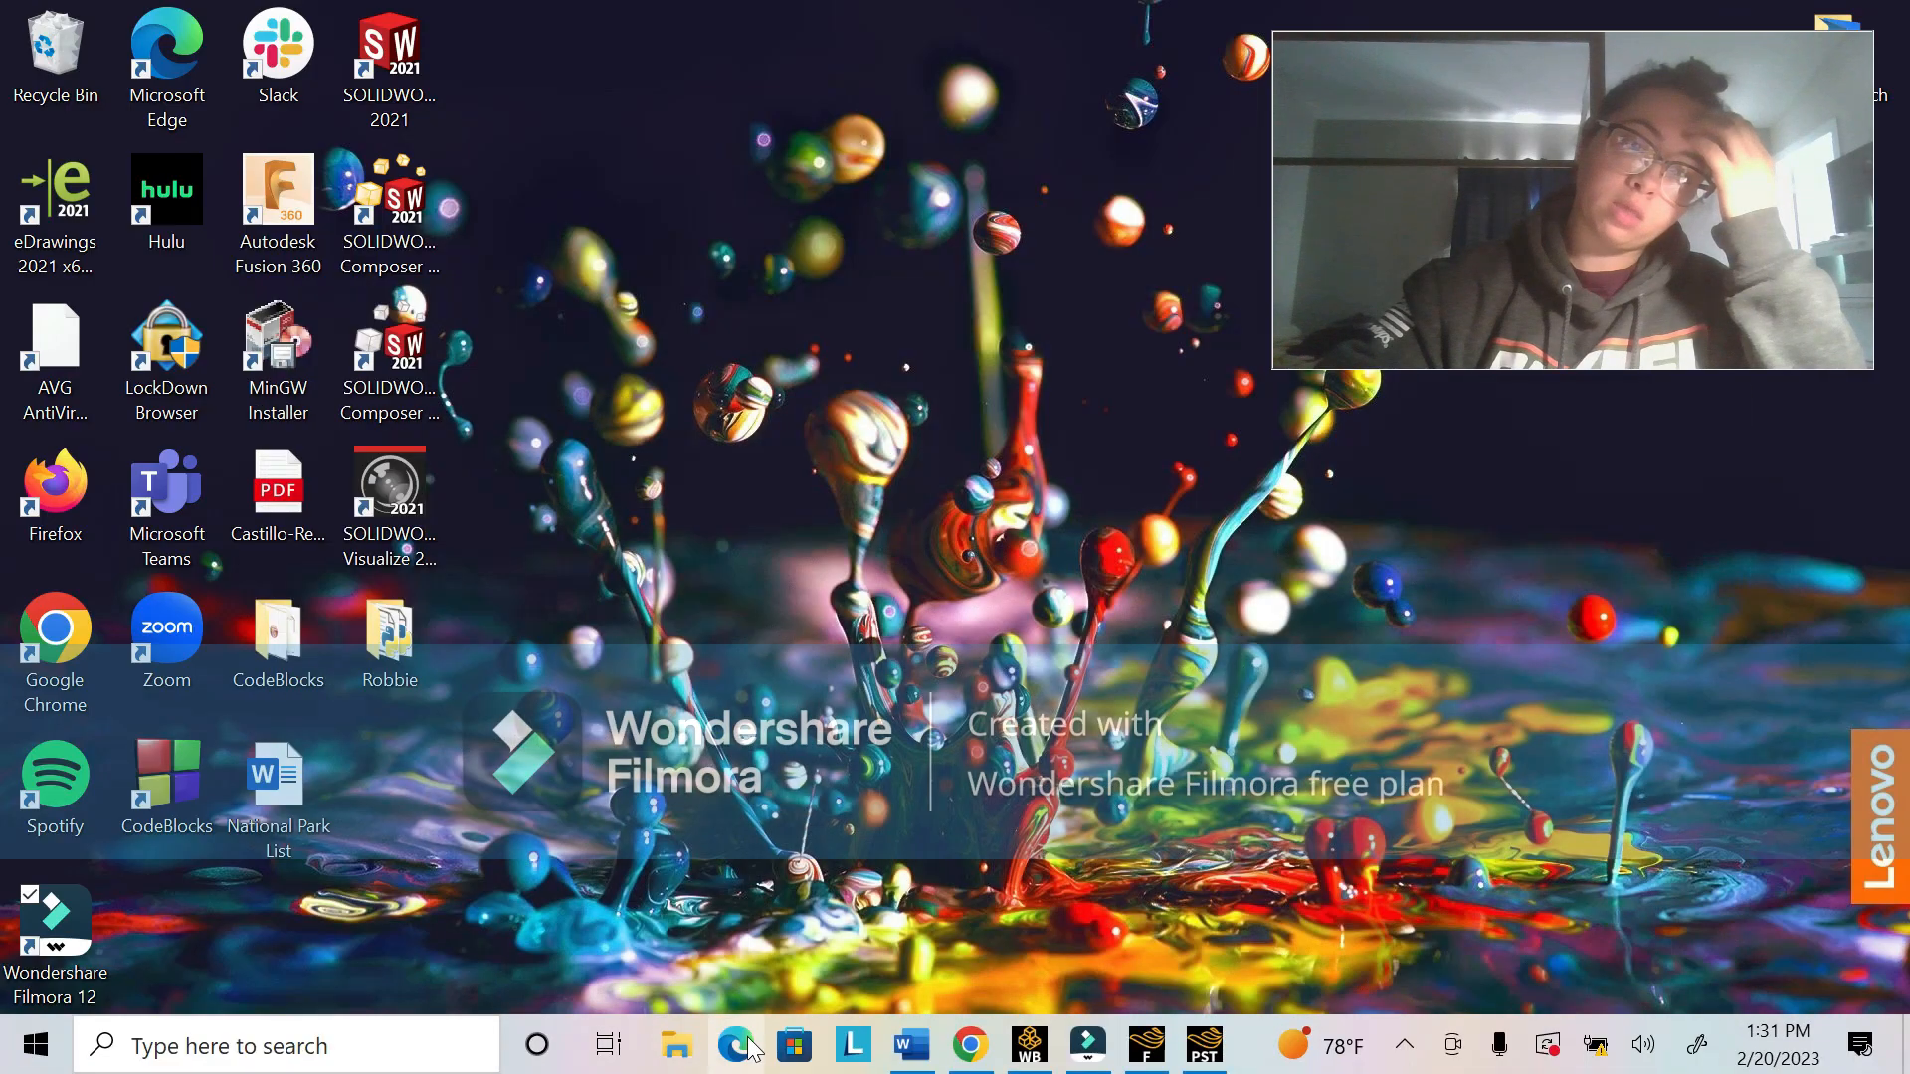
{"action": "left_click", "coordinate": [676, 1044]}
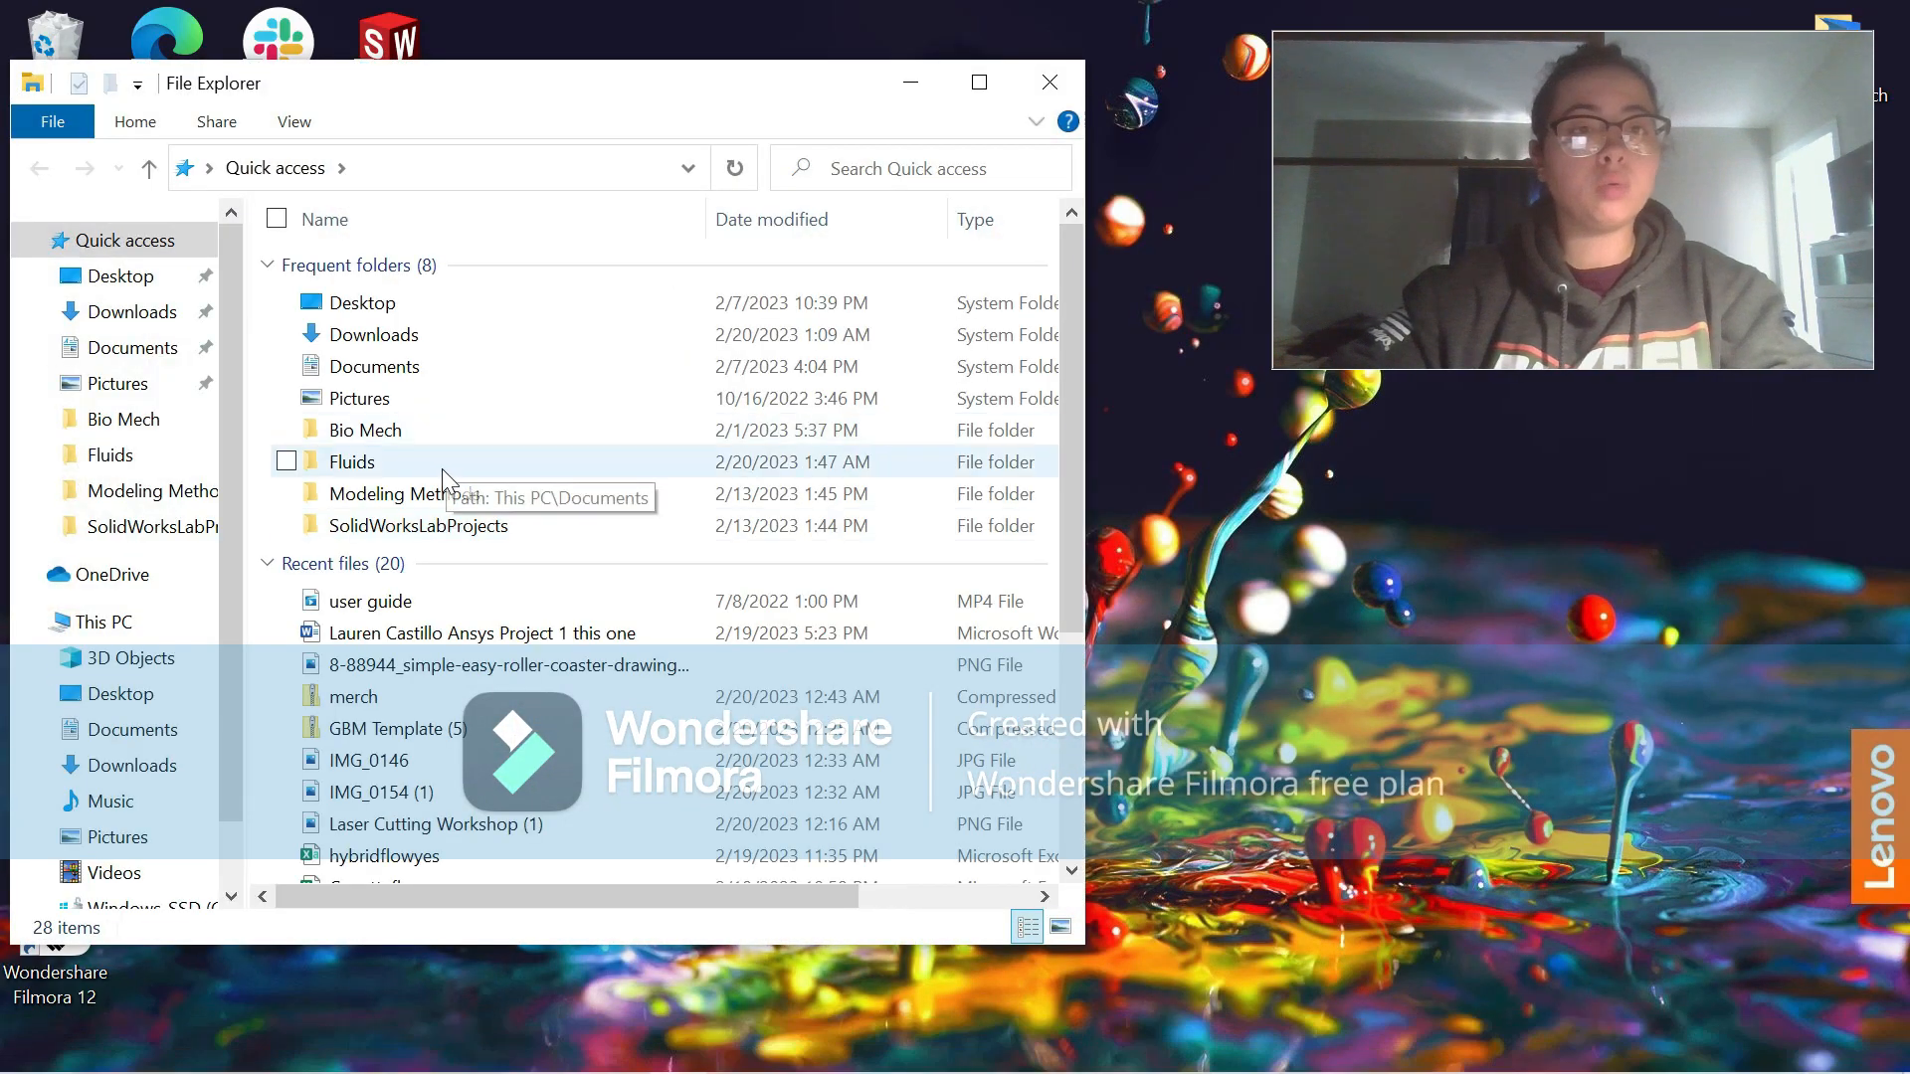
{"action": "double_click", "coordinate": [442, 465]}
{"action": "double_click", "coordinate": [428, 584]}
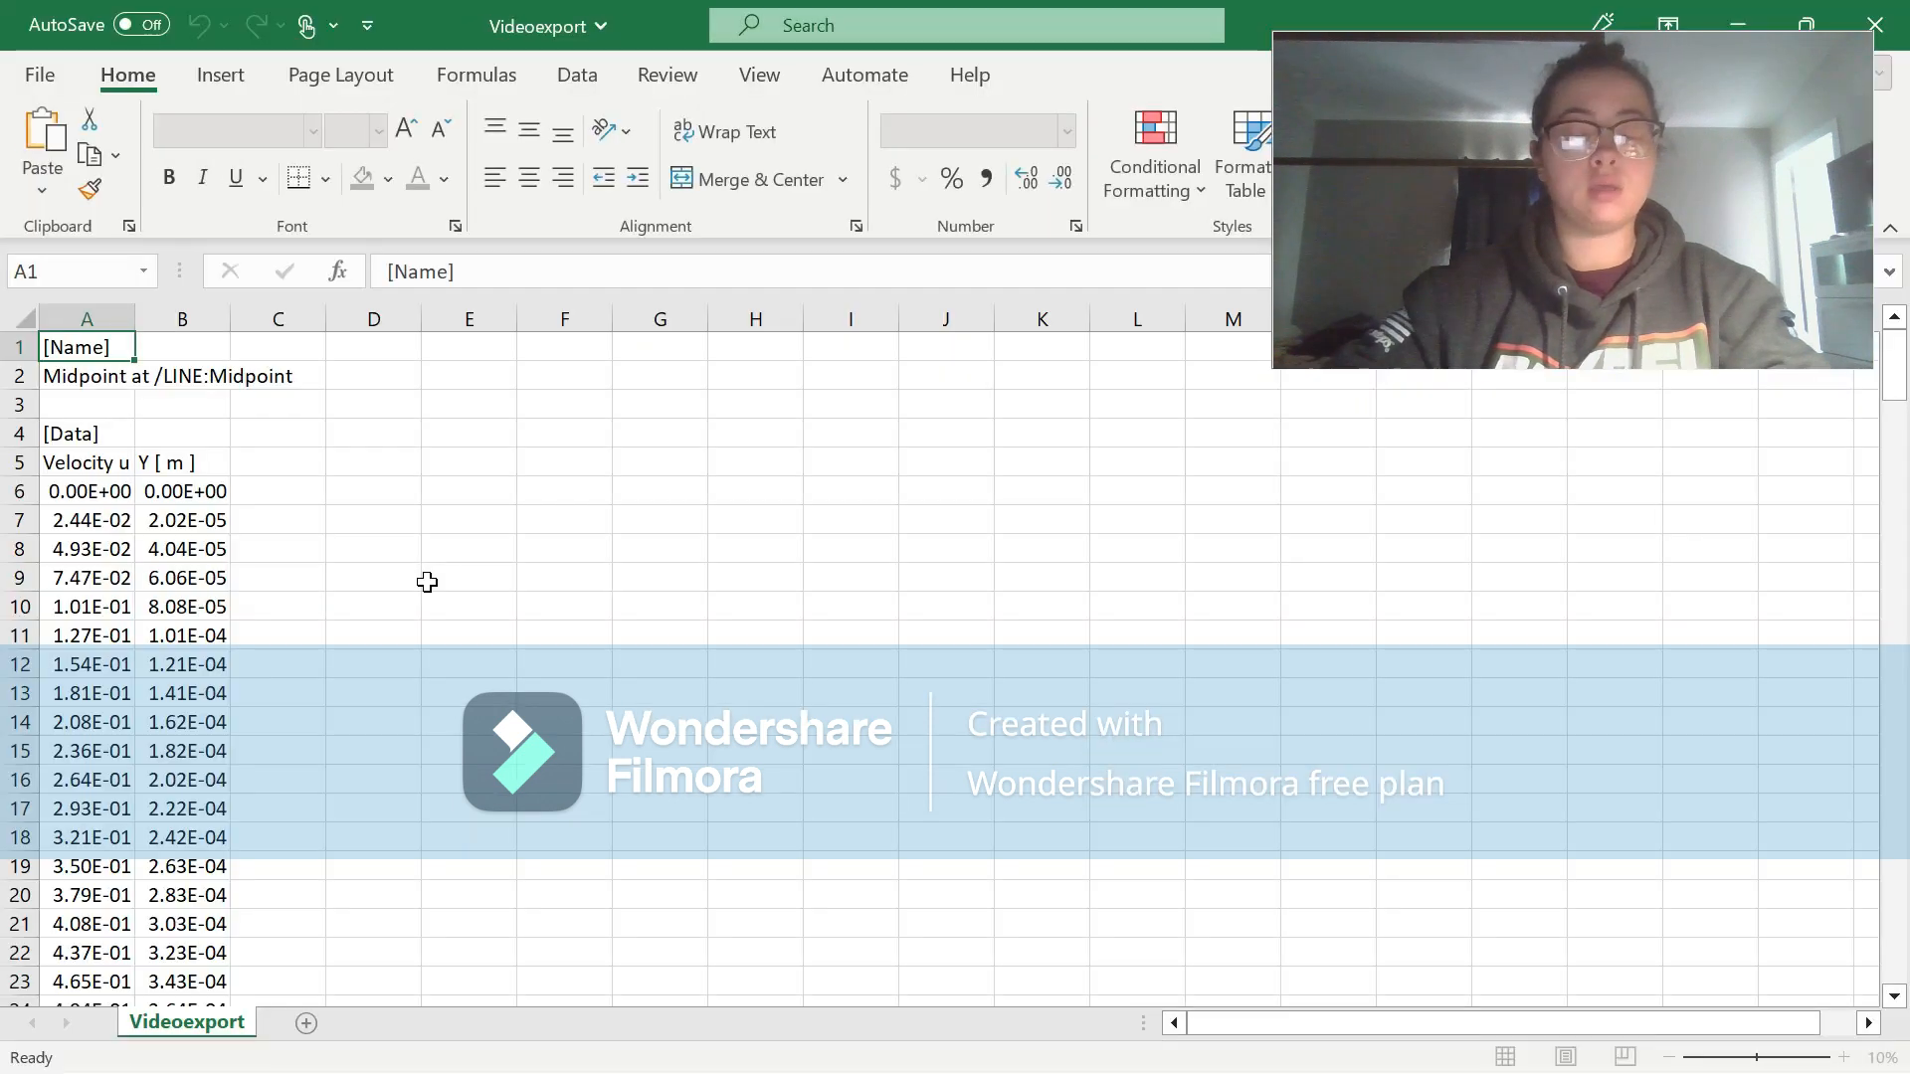
{"action": "scroll", "coordinate": [279, 758], "scroll_direction": "down", "scroll_amount": 20}
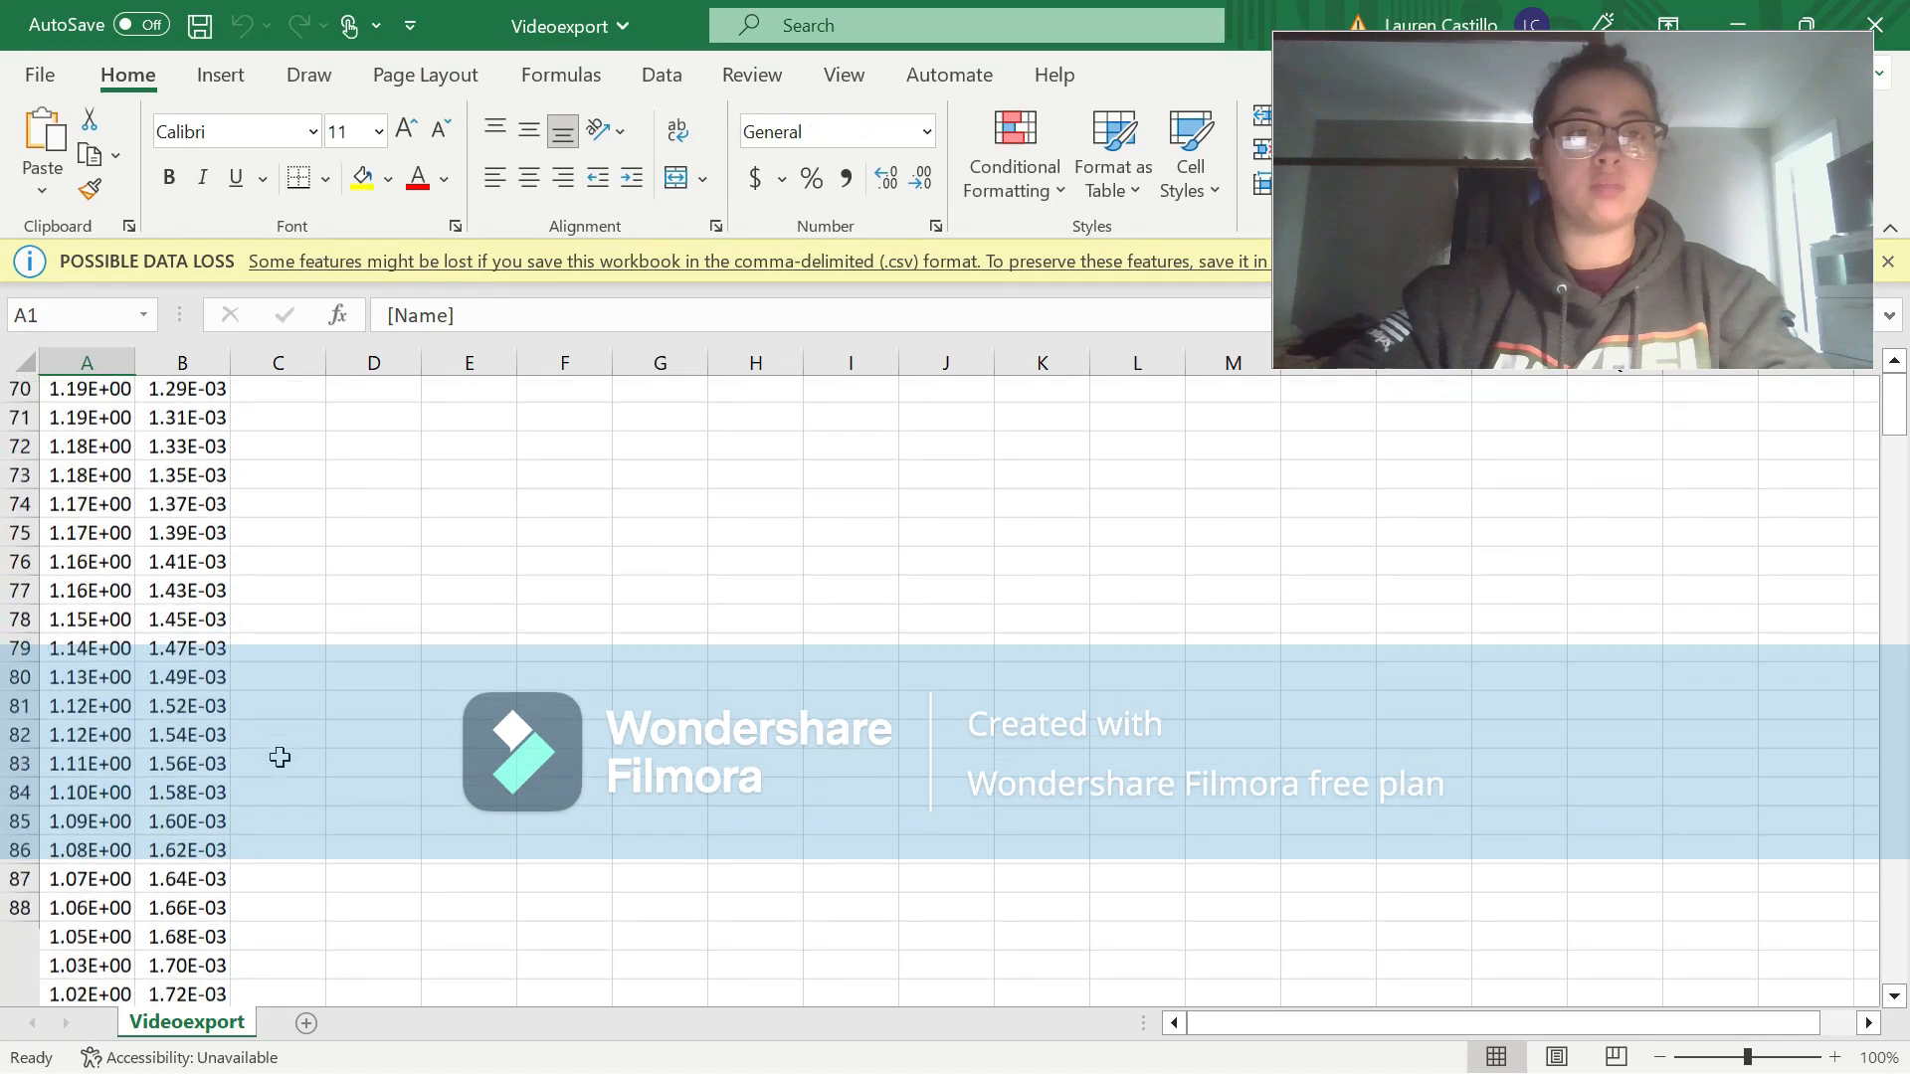
{"action": "scroll", "coordinate": [280, 757], "scroll_direction": "up", "scroll_amount": 20}
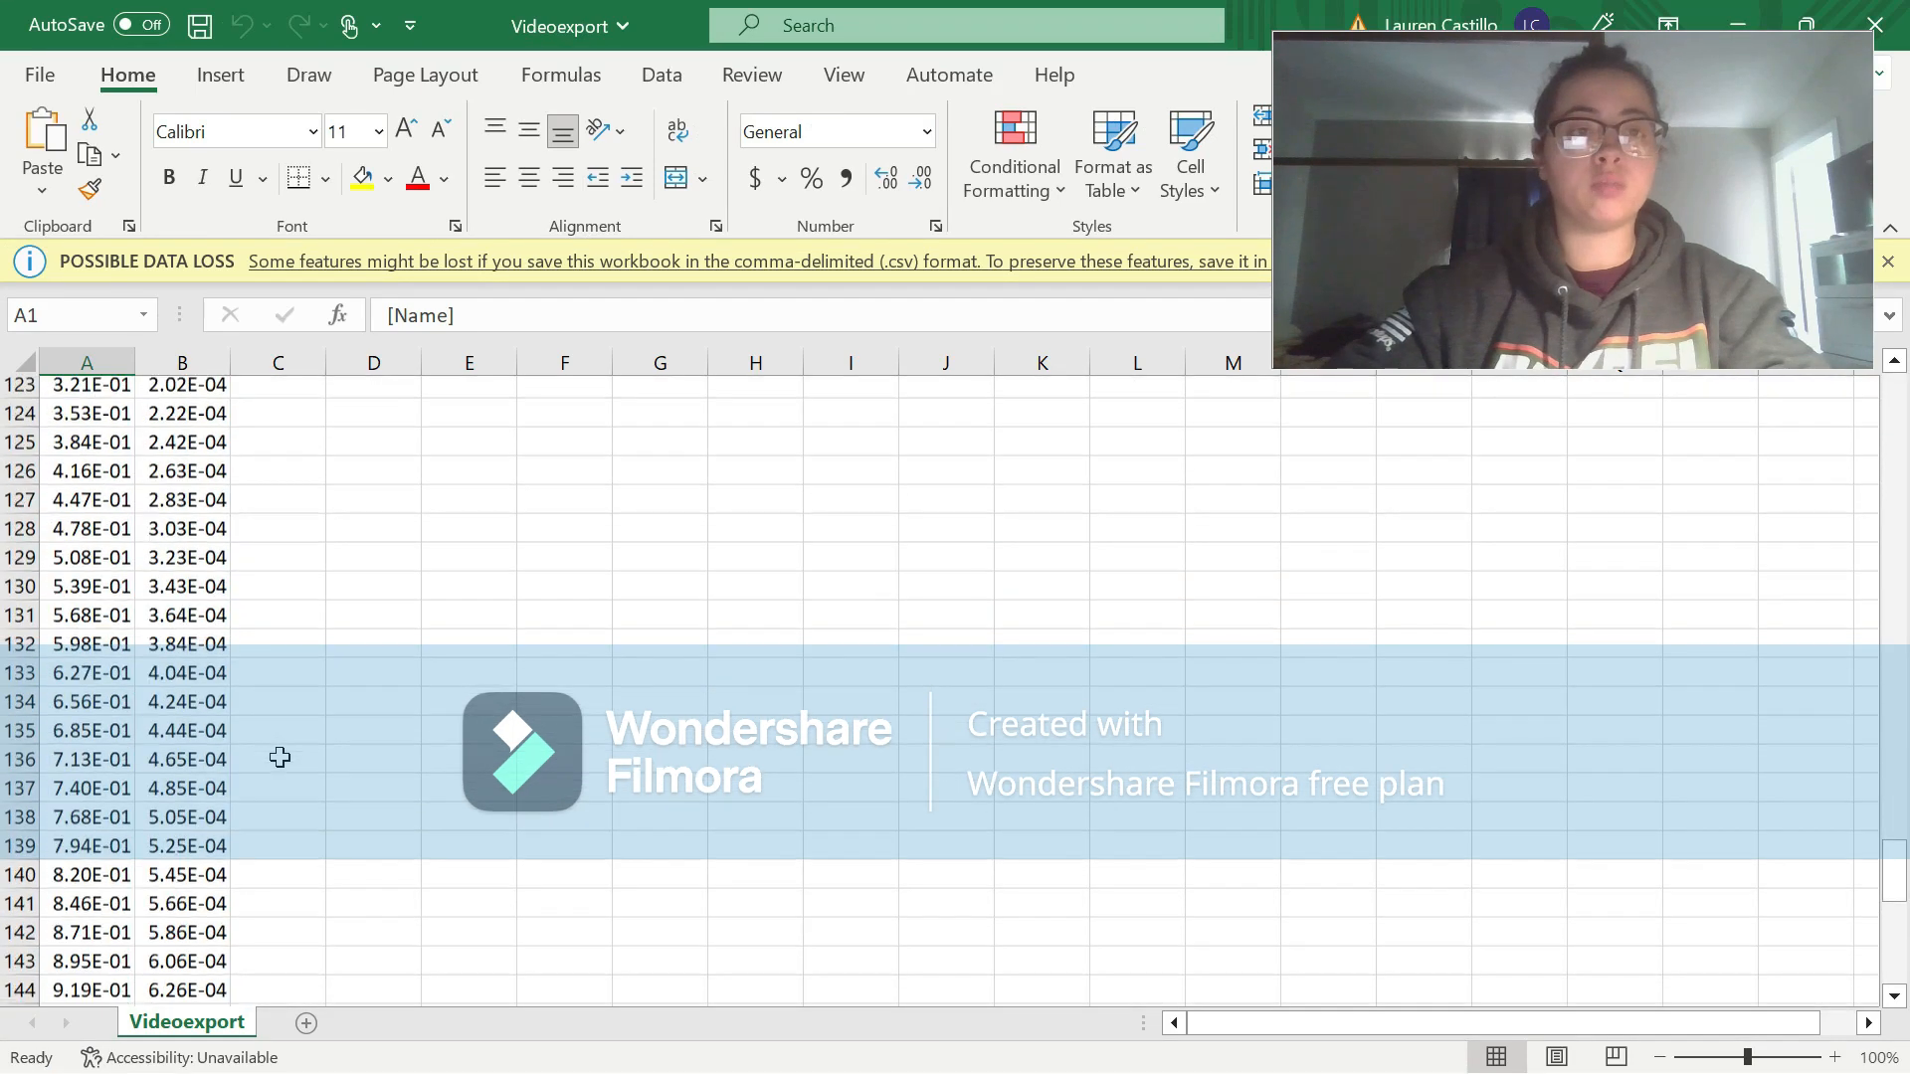